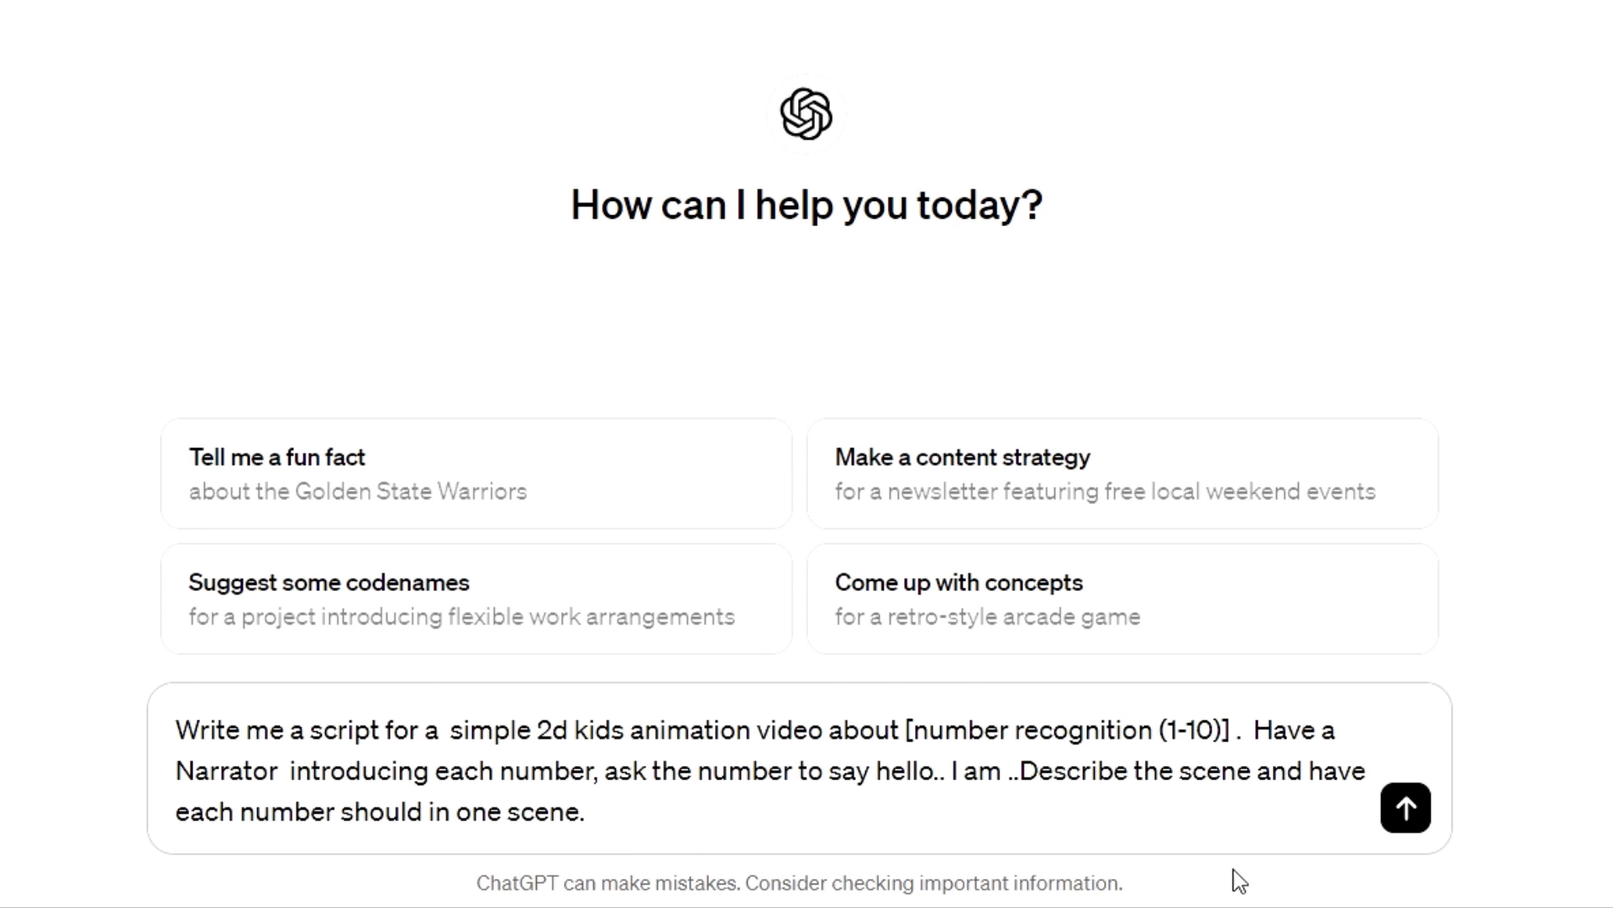
# - Submit the prompt for a 2D kids animation script about number recognition (1-10) and review the generated script from its title
pyautogui.click(1406, 808)
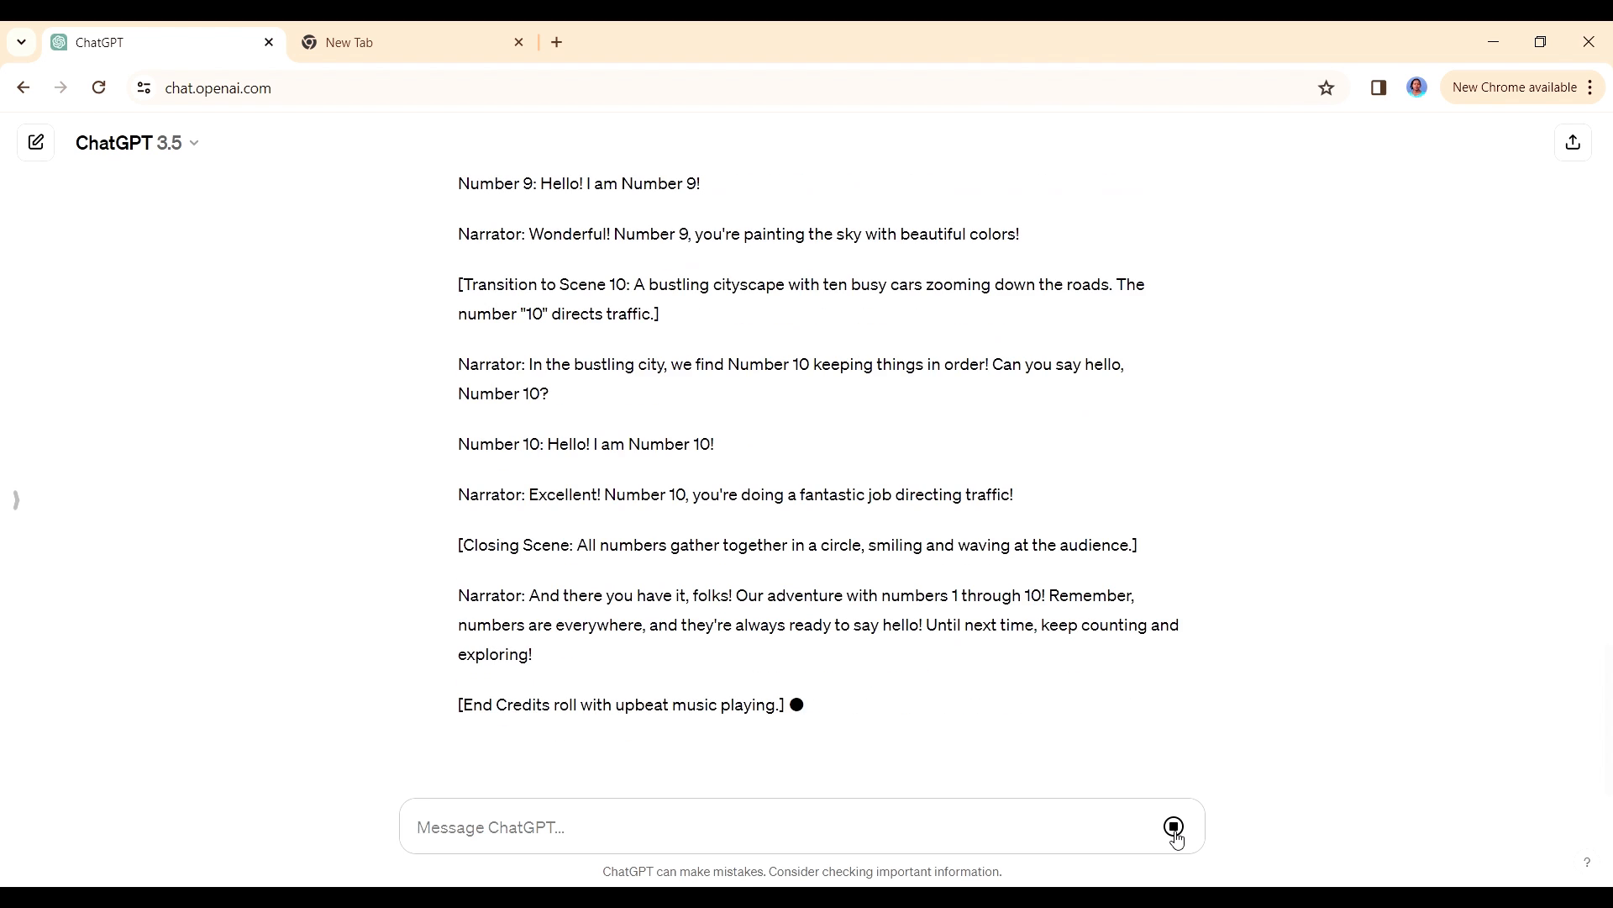
pyautogui.moveTo(1609, 752); pyautogui.dragTo(1609, 214)
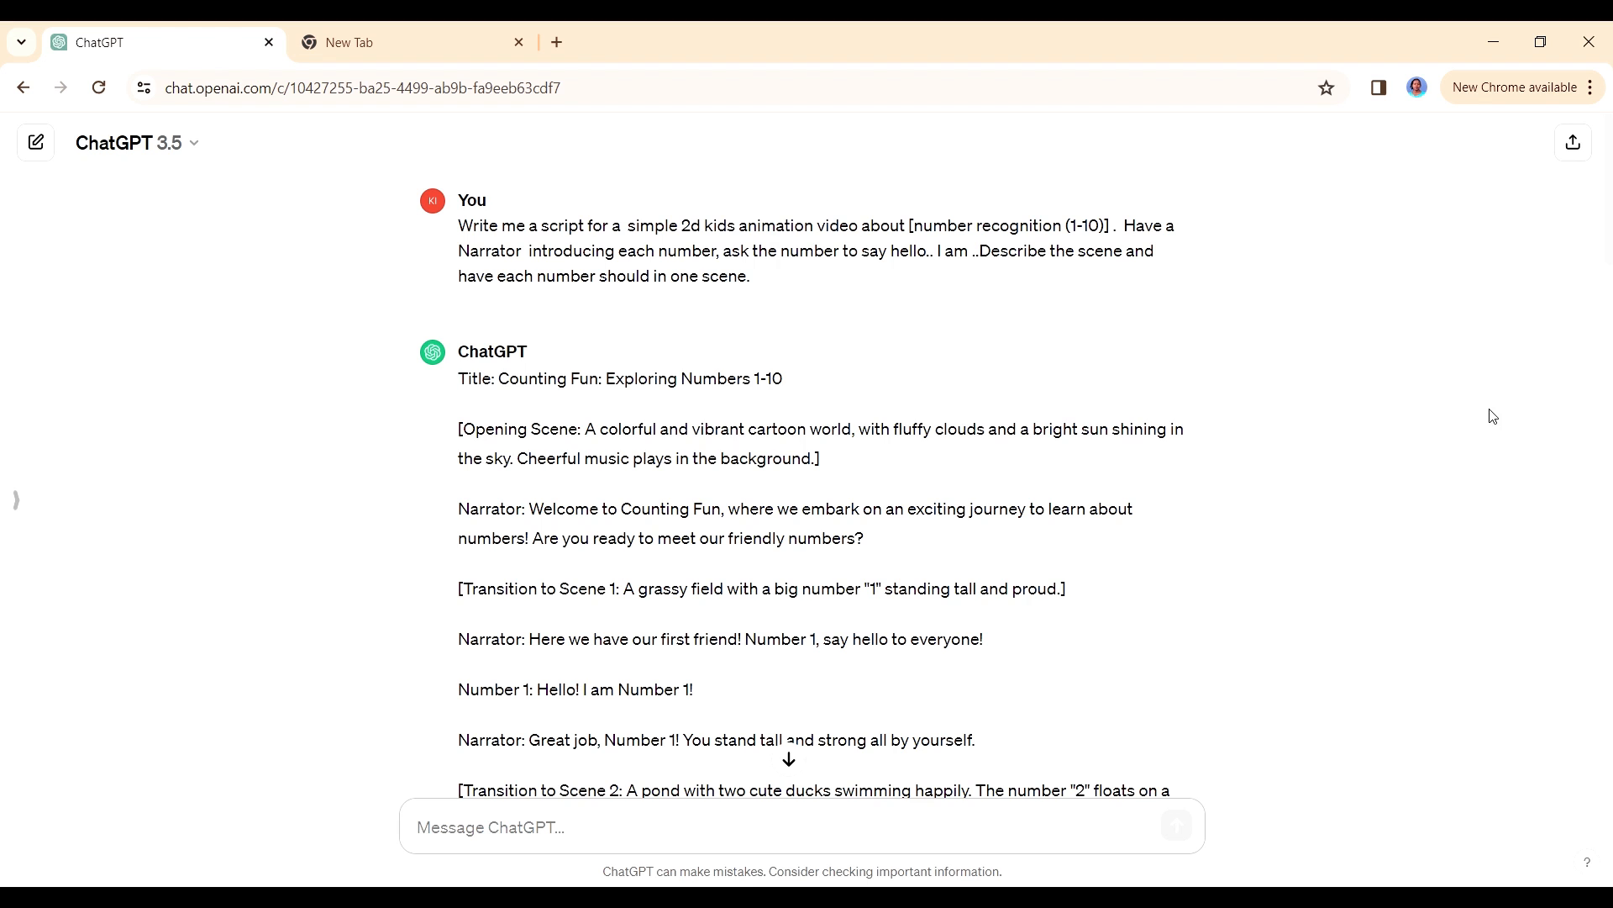
pyautogui.moveTo(1611, 226); pyautogui.dragTo(1611, 277)
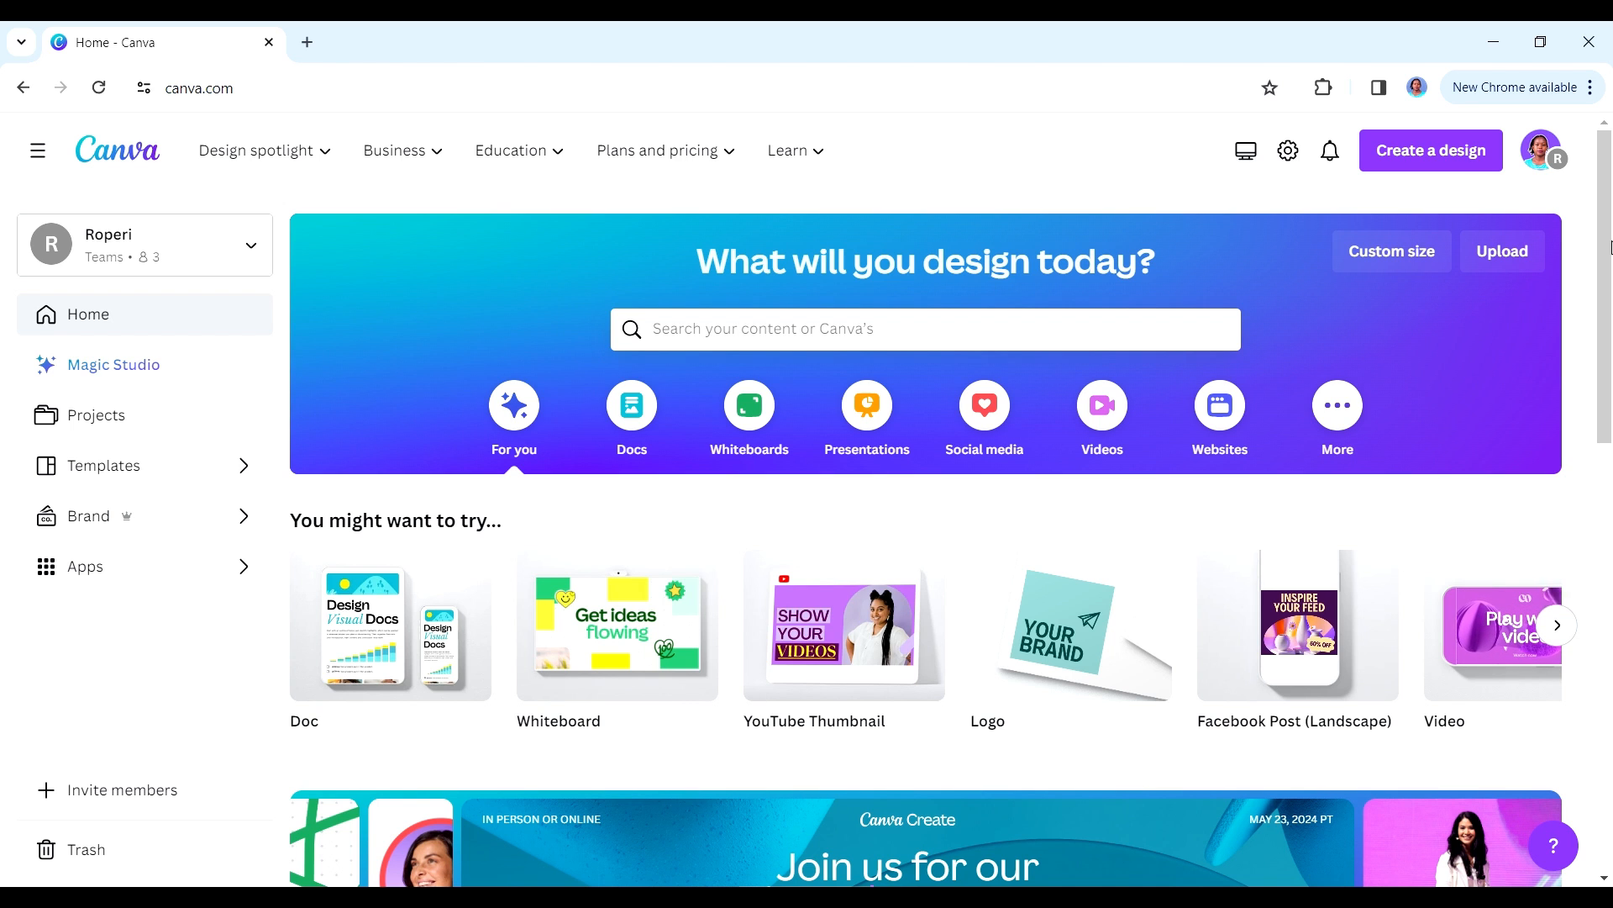
# - Switch to Canva and create a blank design of the YouTube Video type
pyautogui.click(1431, 150)
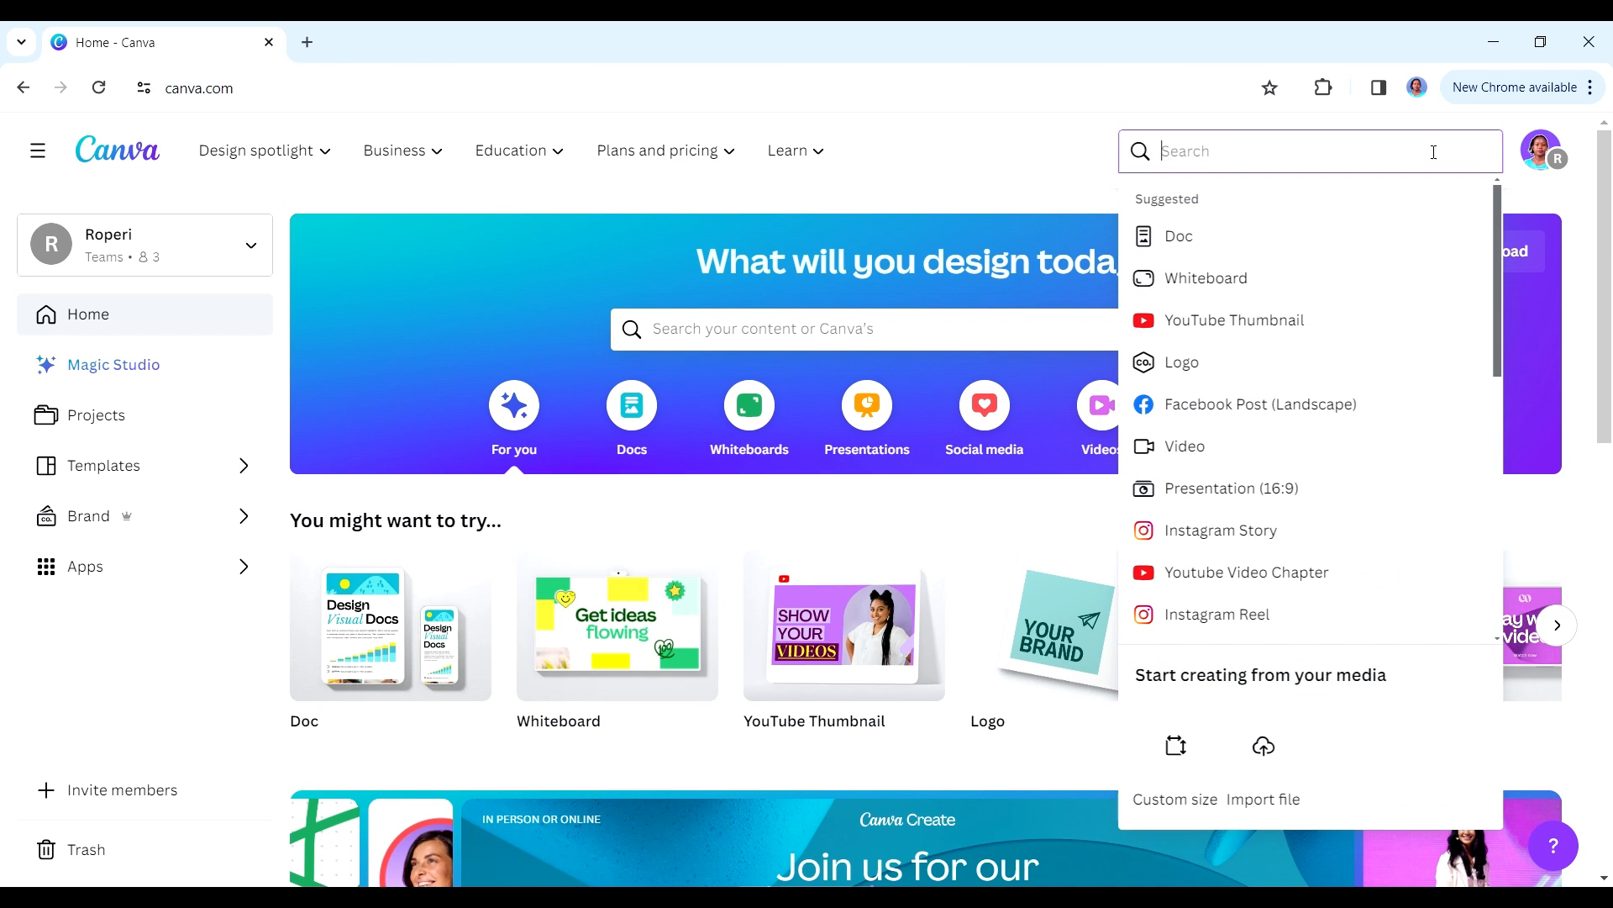
pyautogui.write('youtube video')
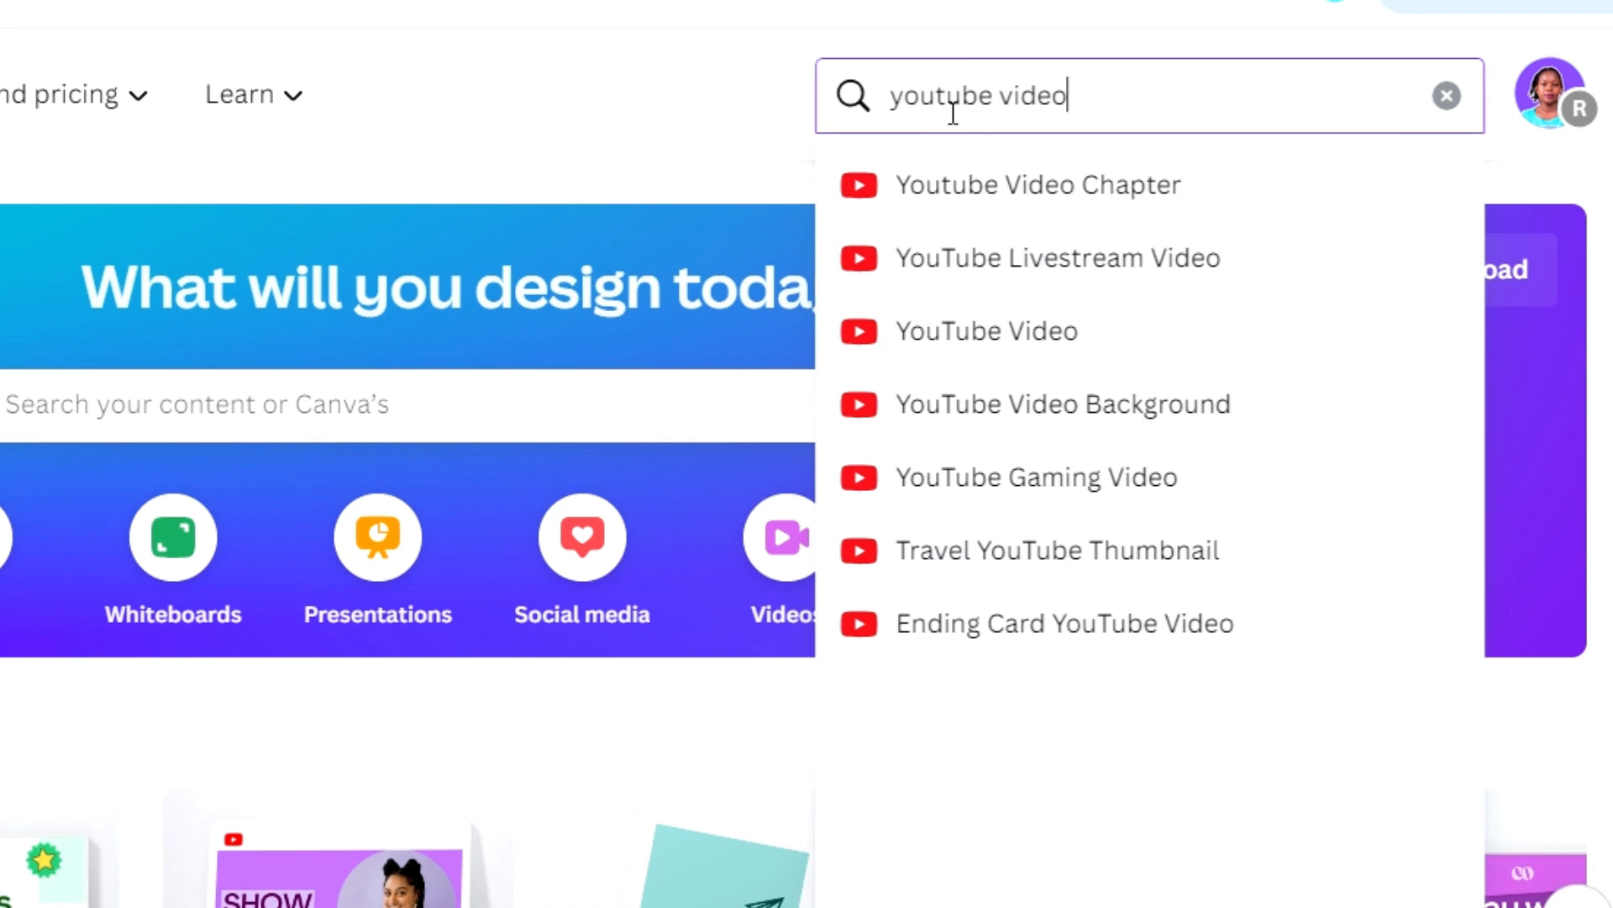
pyautogui.click(1027, 336)
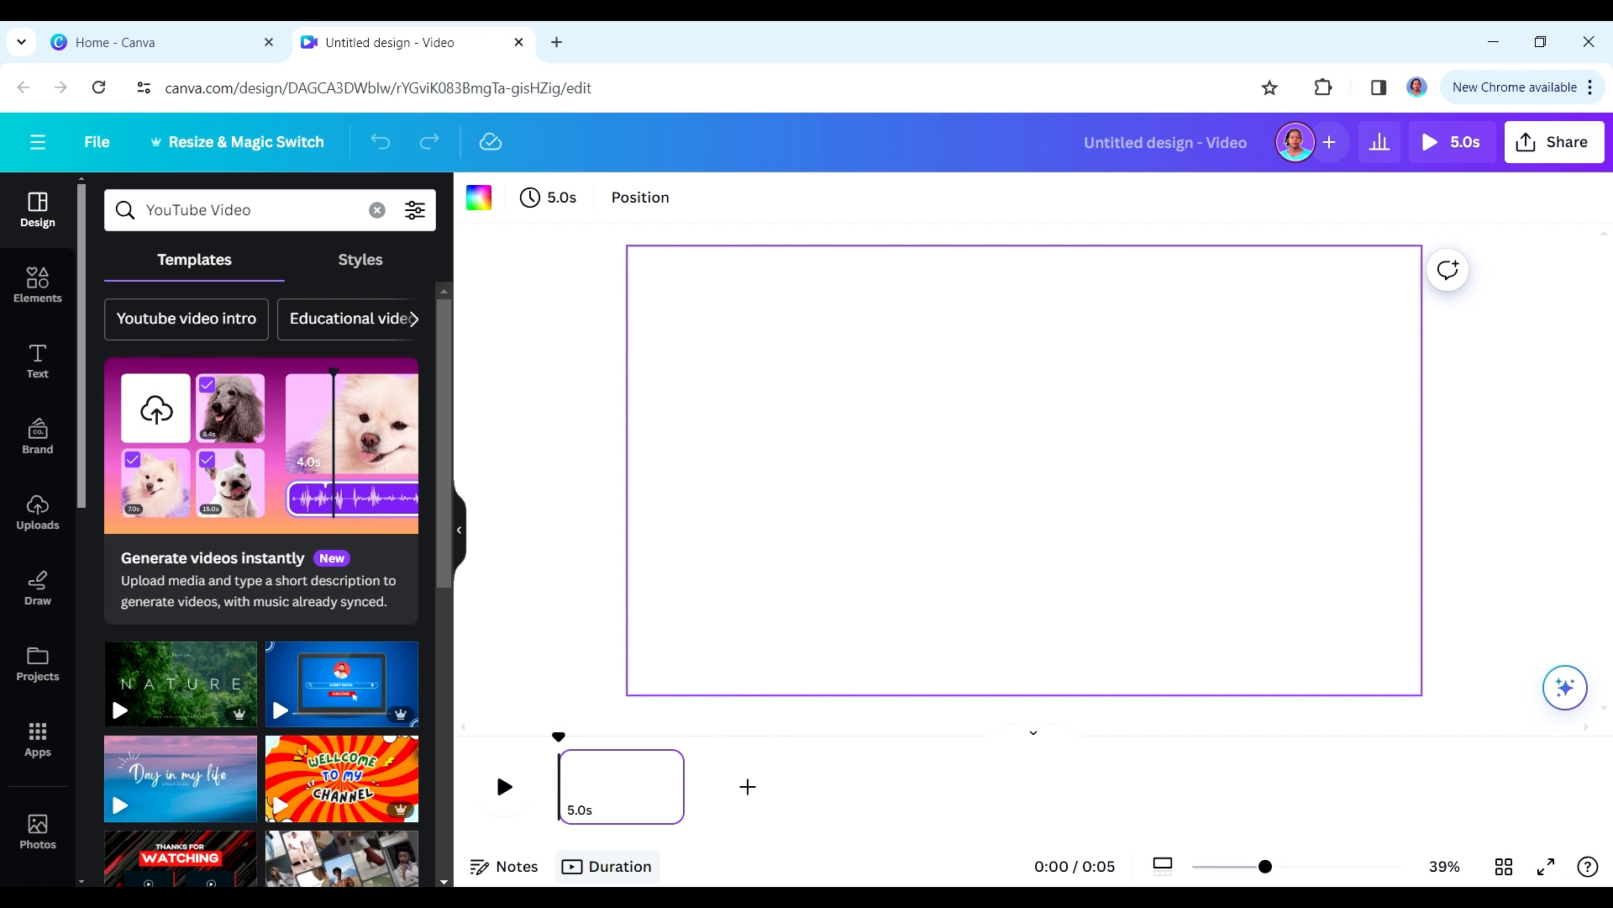
# - Switch back to ChatGPT and copy the script's title text "Counting Fun: Exploring Numbers 1-10"
pyautogui.hotkey('alt', 'Tab')
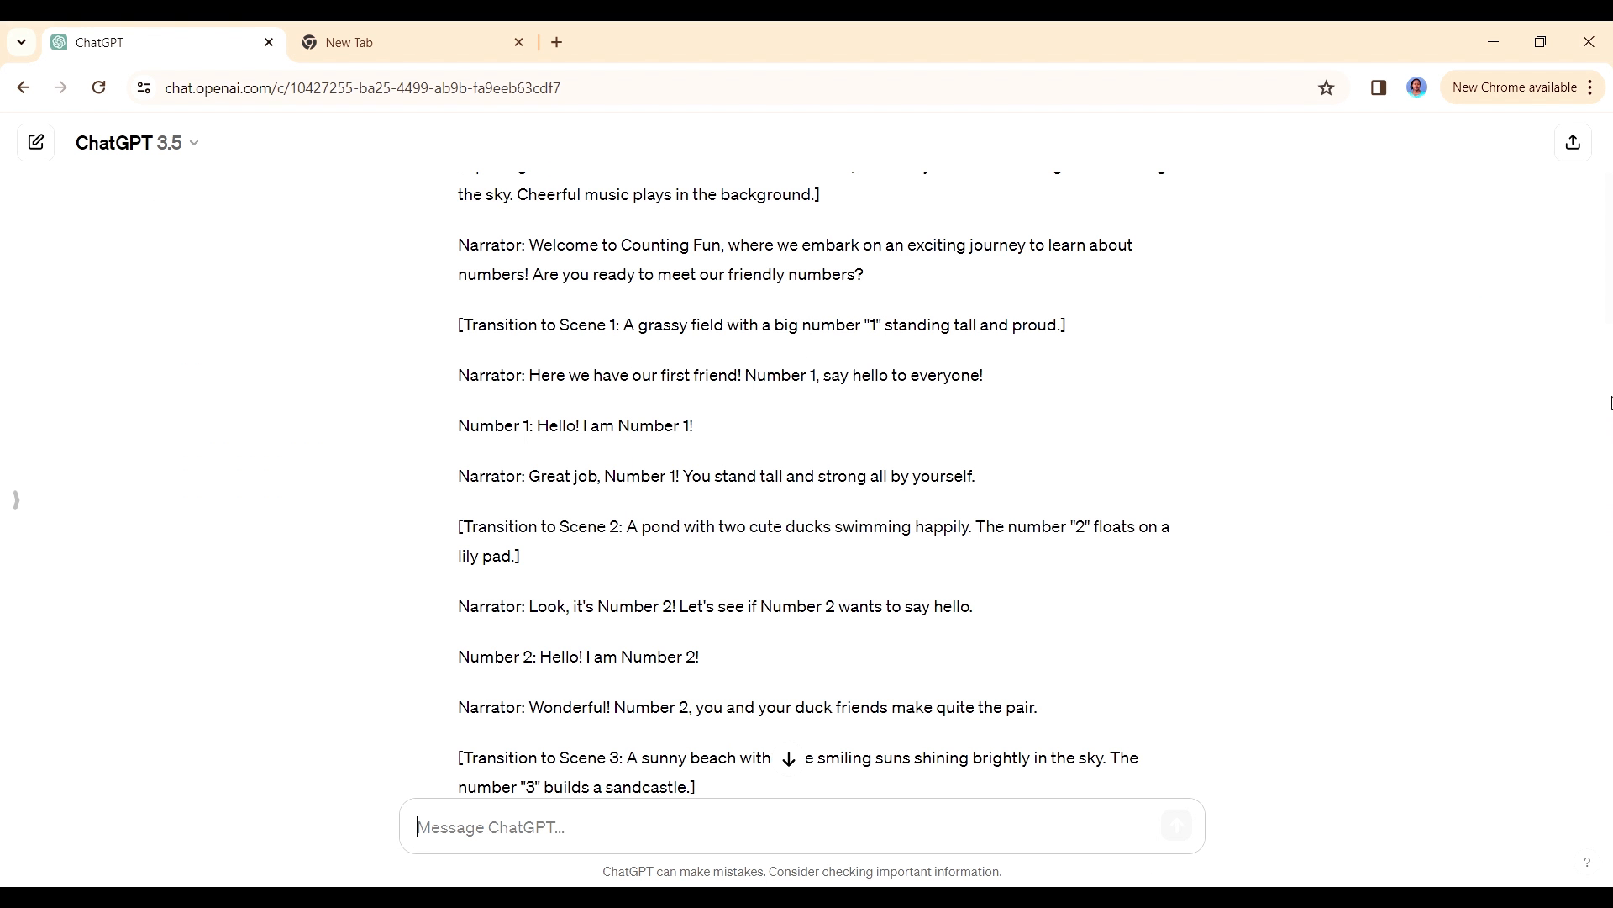
pyautogui.moveTo(1608, 309); pyautogui.dragTo(1609, 235)
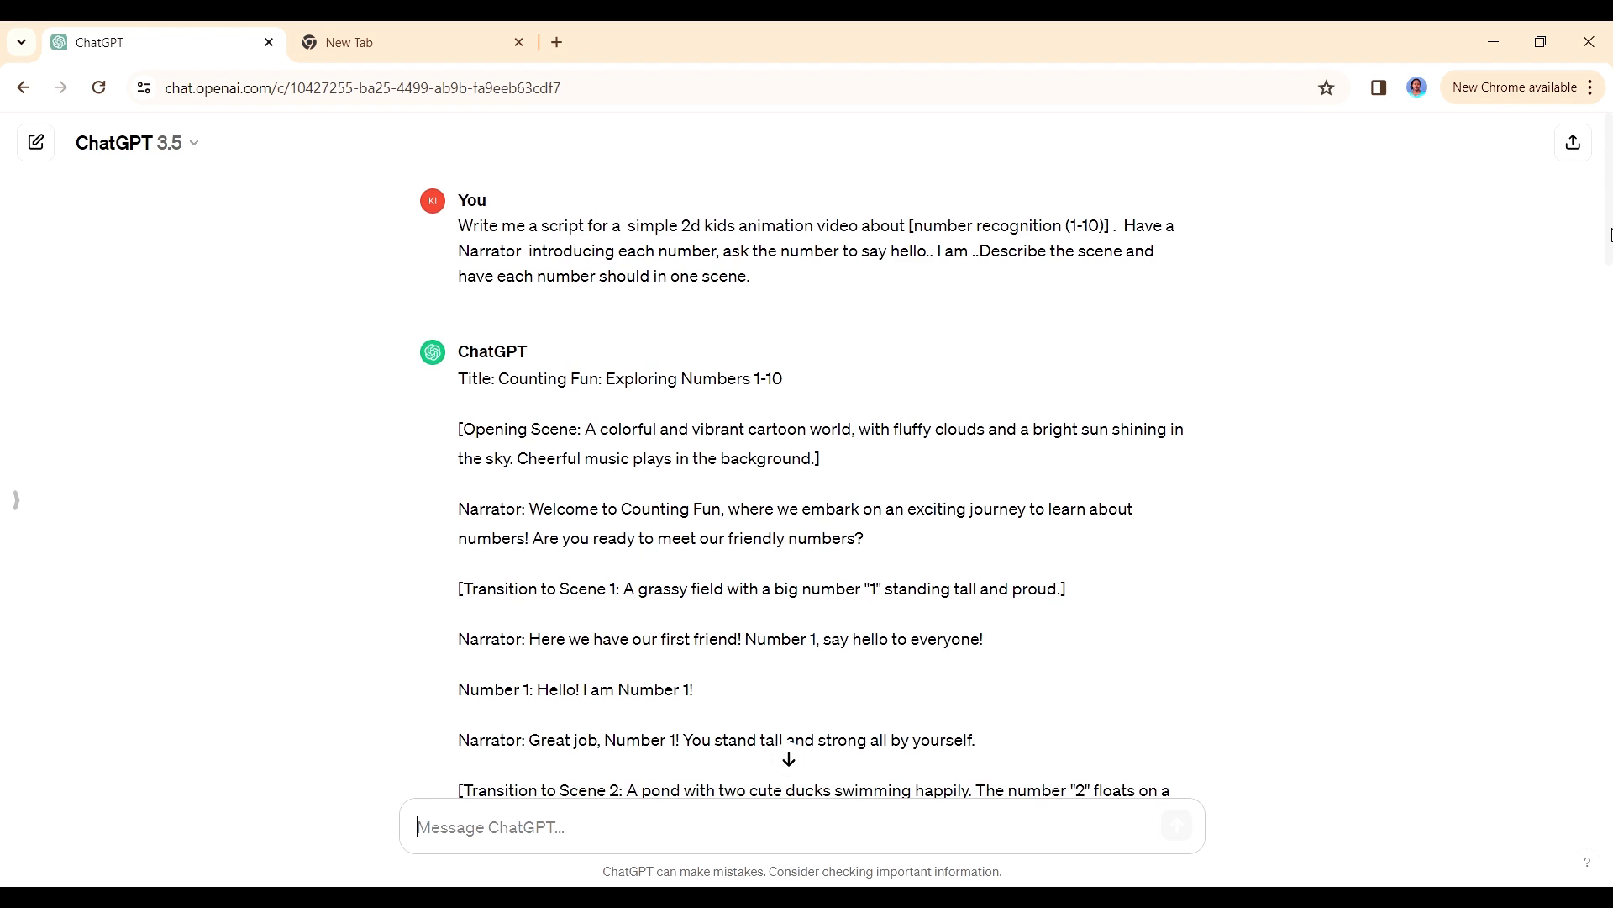
pyautogui.moveTo(784, 380); pyautogui.dragTo(507, 378)
pyautogui.rightClick(546, 380)
pyautogui.click(588, 402)
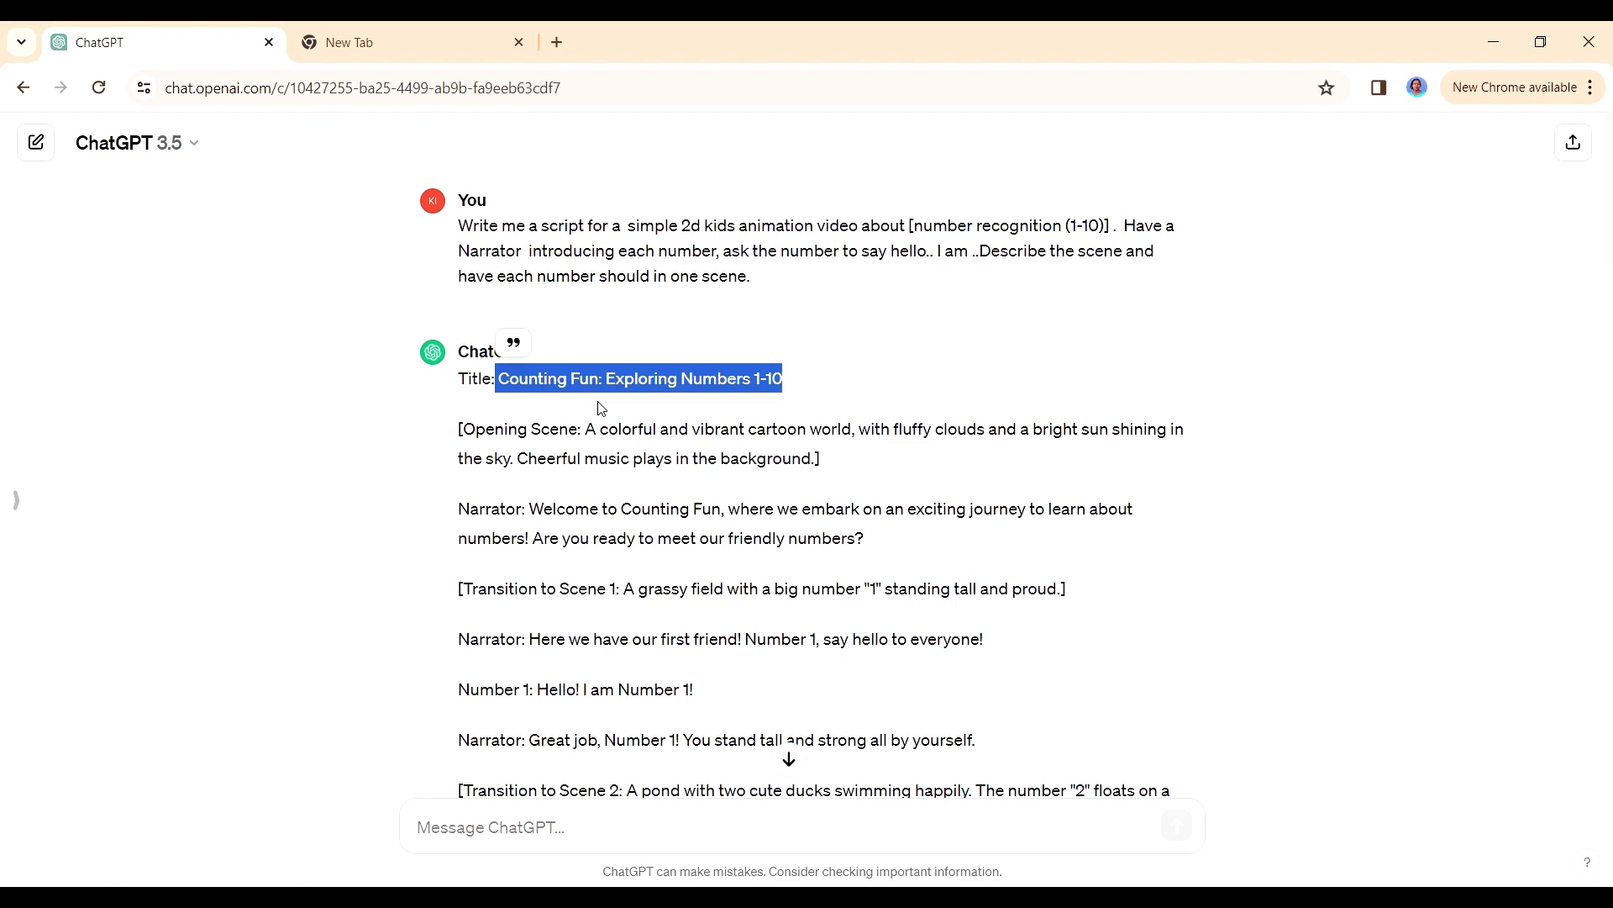
# - In the Canva design, add the copied title as a heading, enlarge it to size 42.1 and centre it in the page's upper part
pyautogui.hotkey('alt', 'Tab')
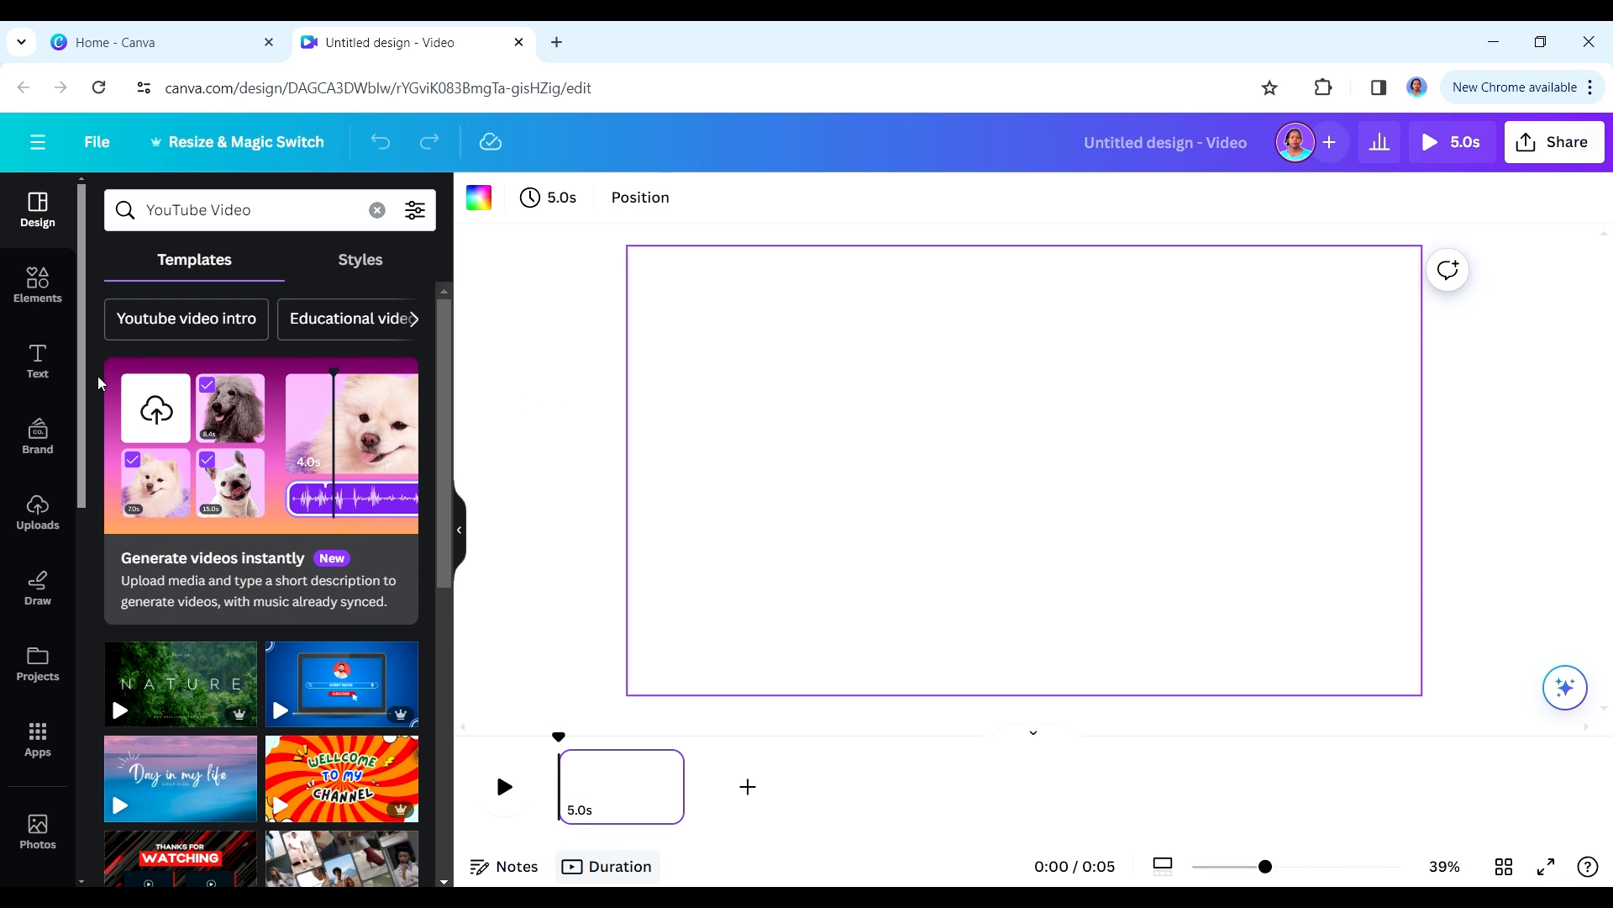
pyautogui.click(34, 357)
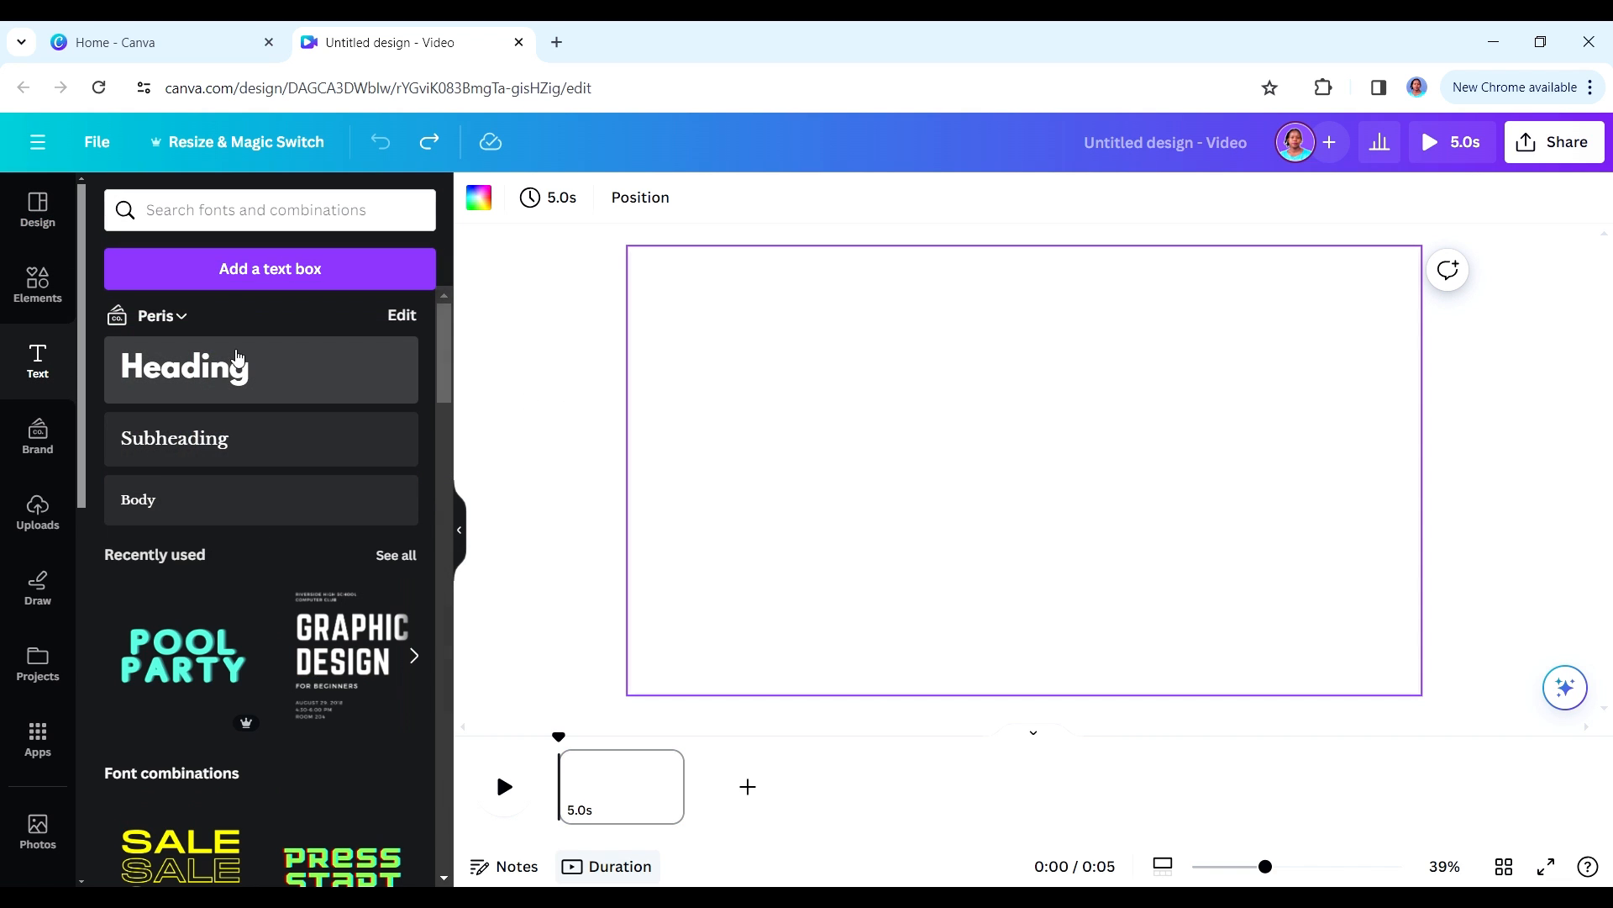
pyautogui.click(185, 367)
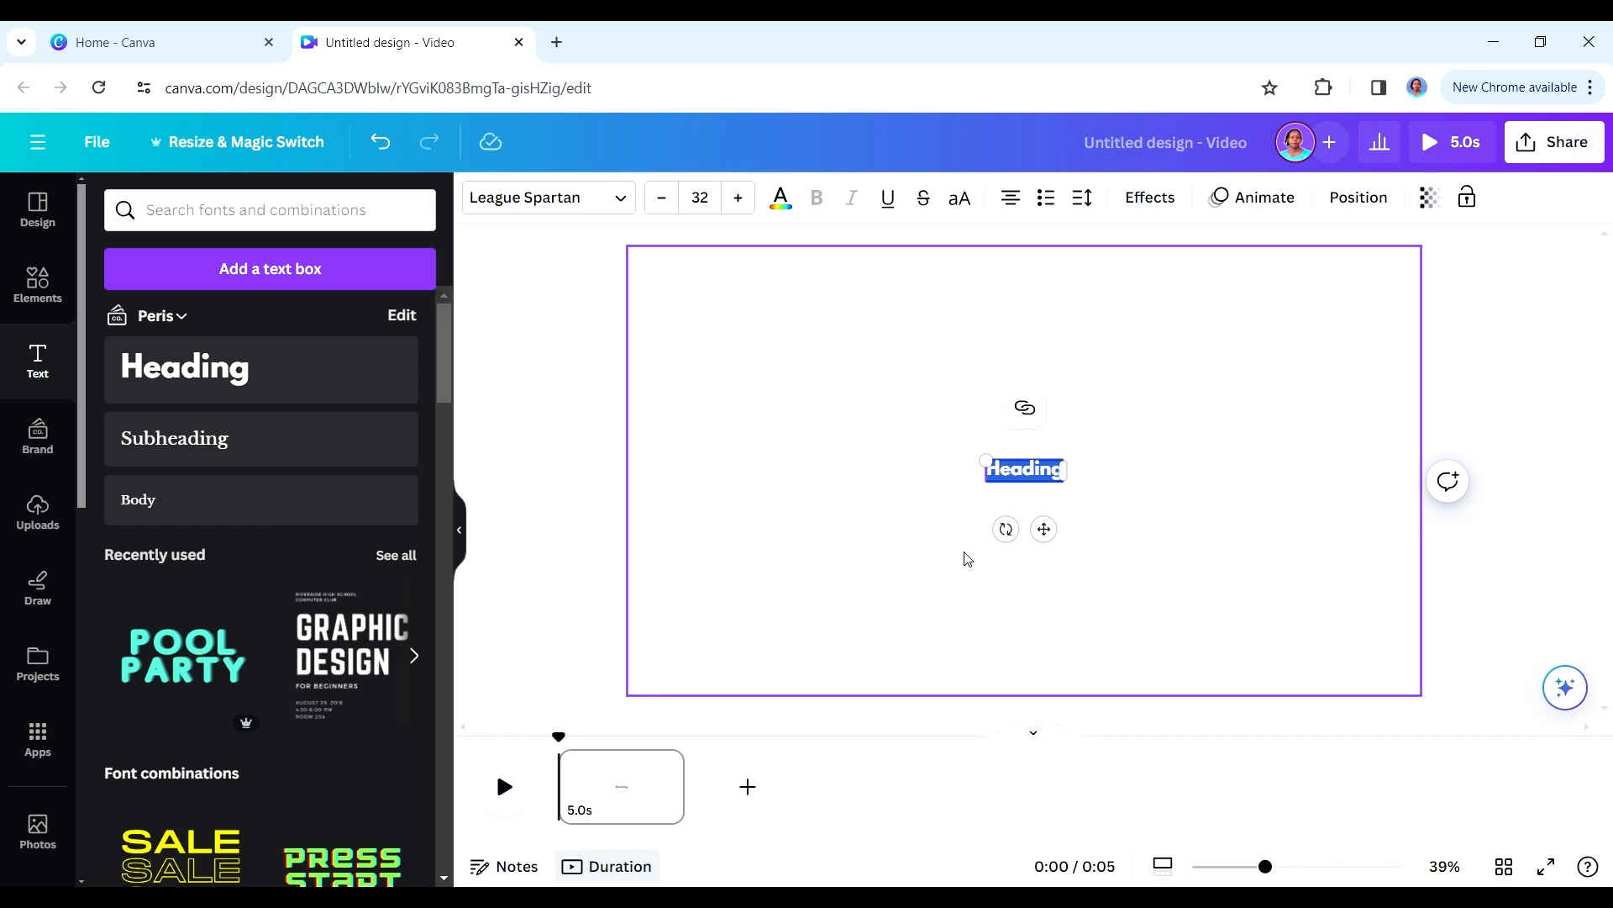
pyautogui.hotkey('ctrl', 'v')
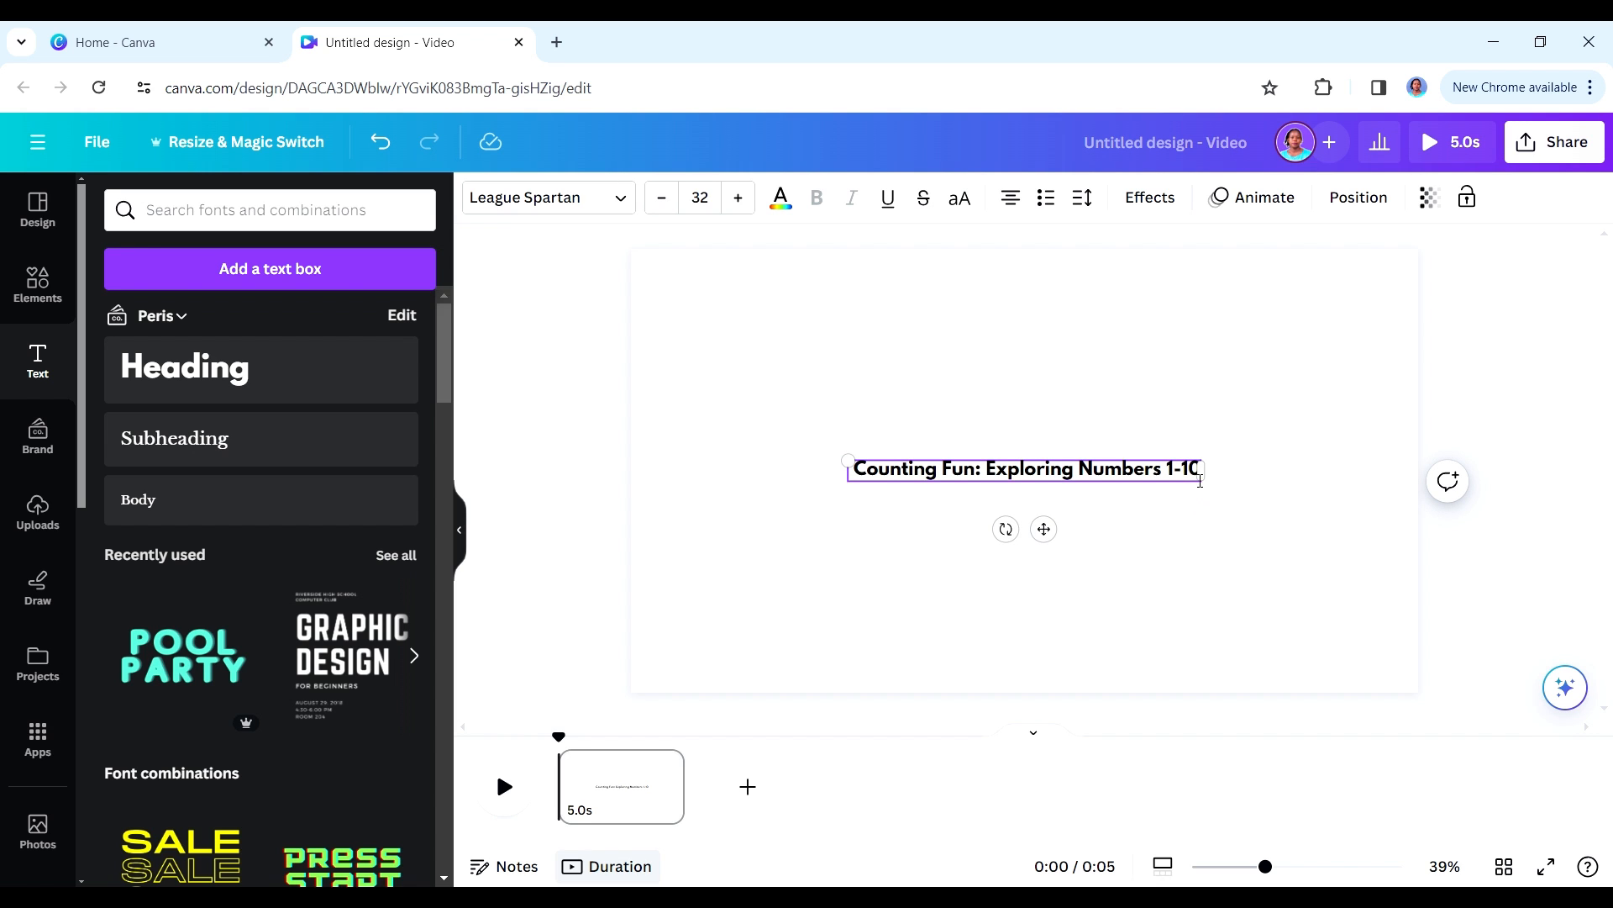
pyautogui.moveTo(1207, 493); pyautogui.dragTo(1311, 643)
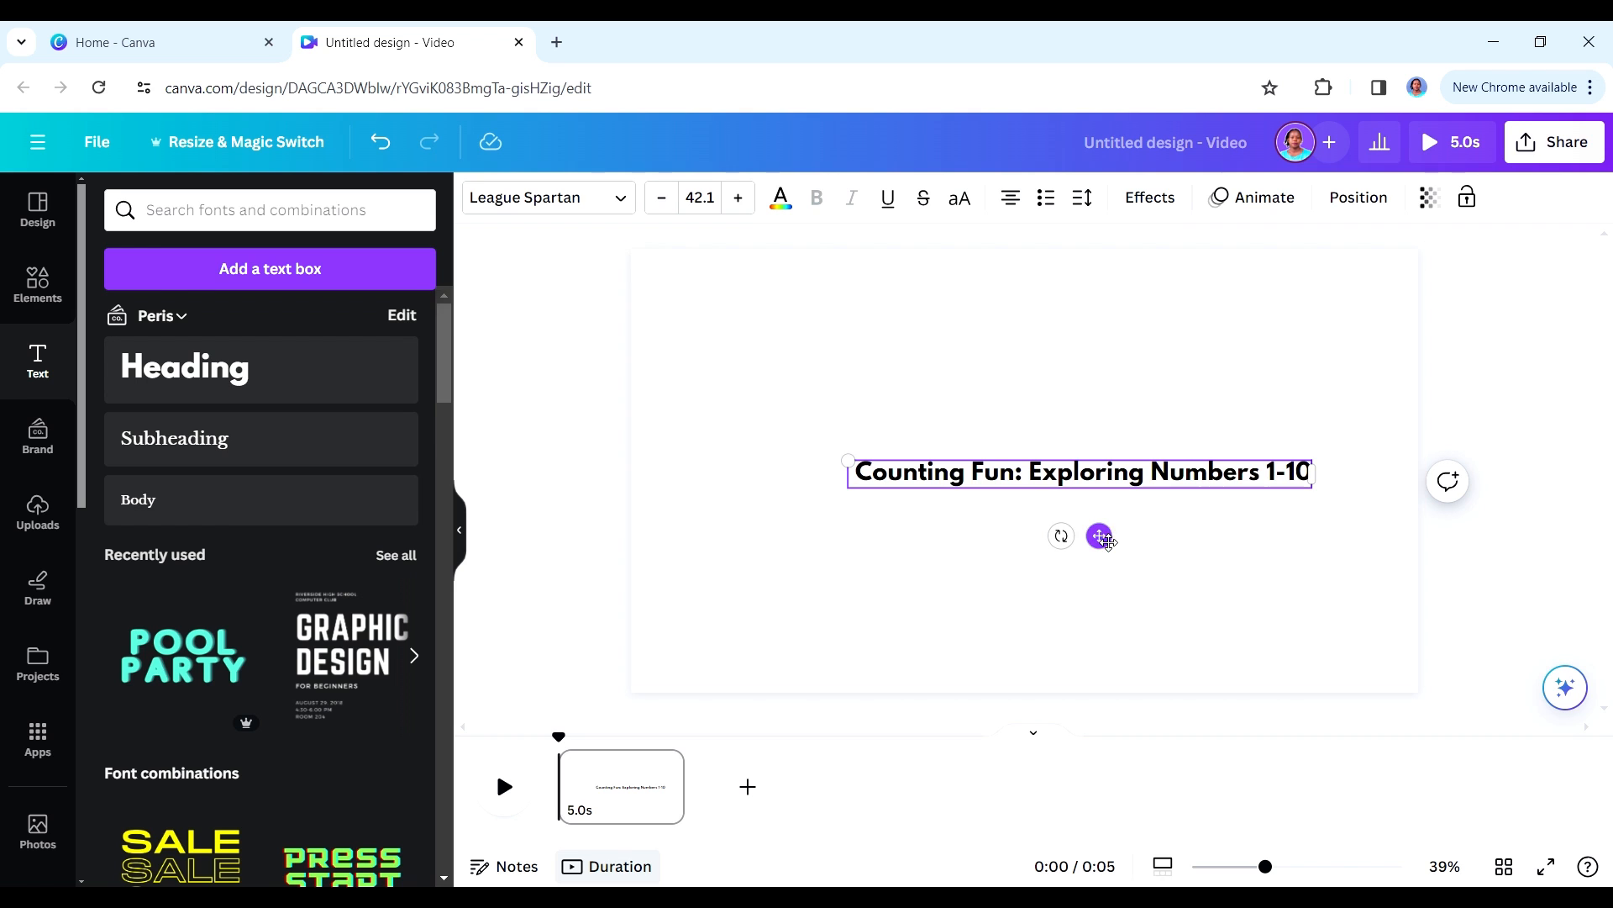
pyautogui.moveTo(1099, 535); pyautogui.dragTo(1048, 438)
# - Search the elements for cartoon background videos and set the one with green hills, clouds and a central sun as the page background
pyautogui.hotkey('alt', 'Tab')
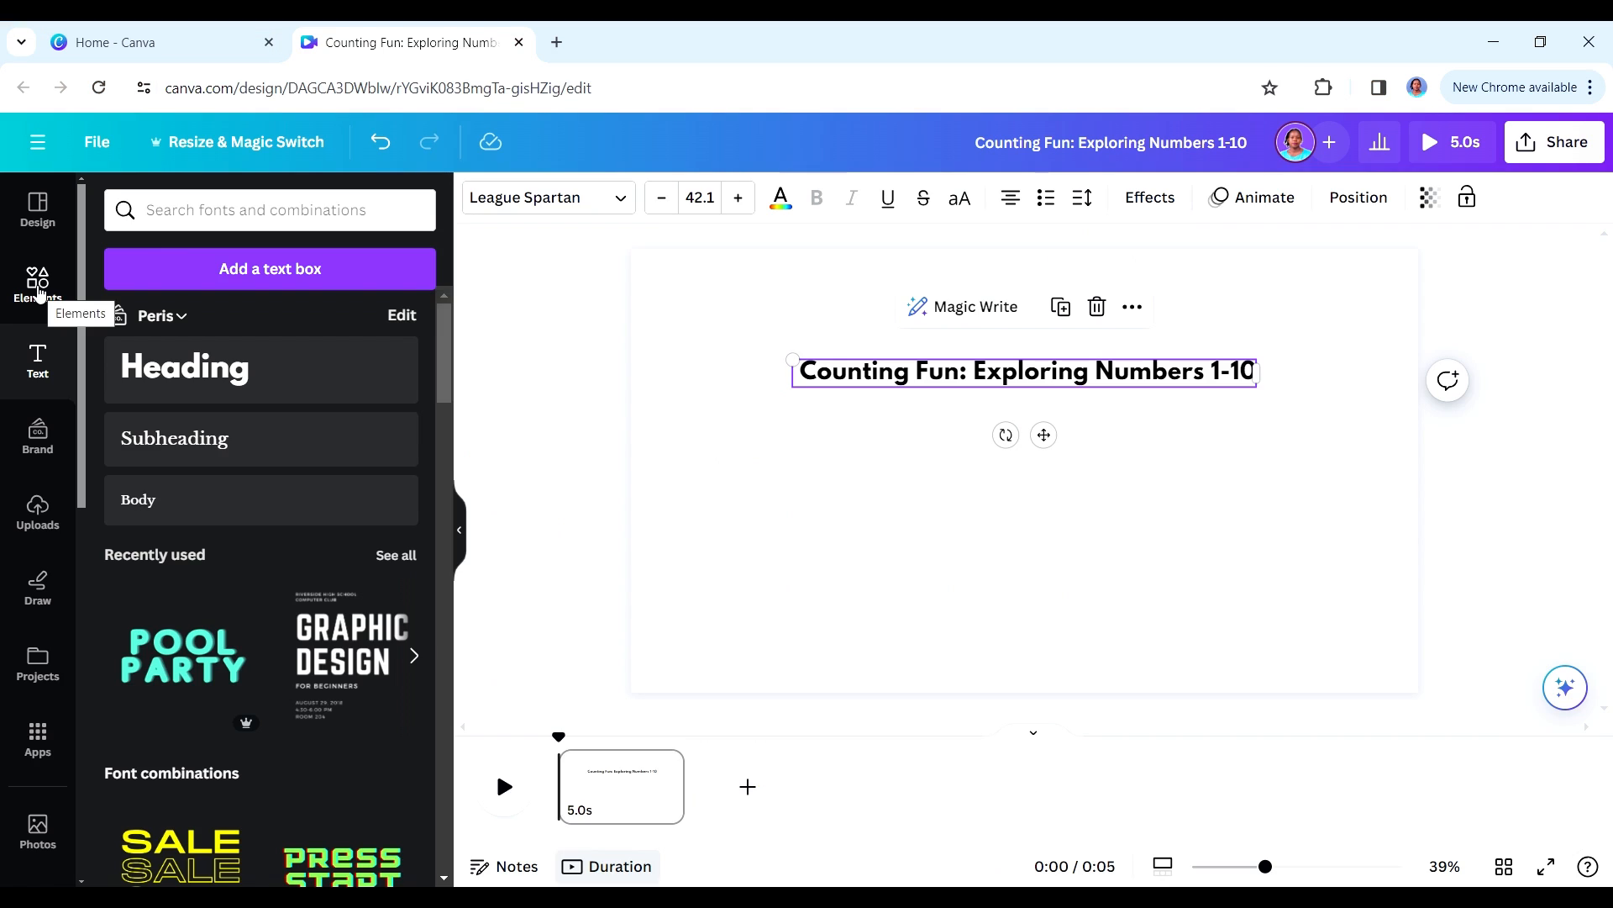
pyautogui.click(38, 284)
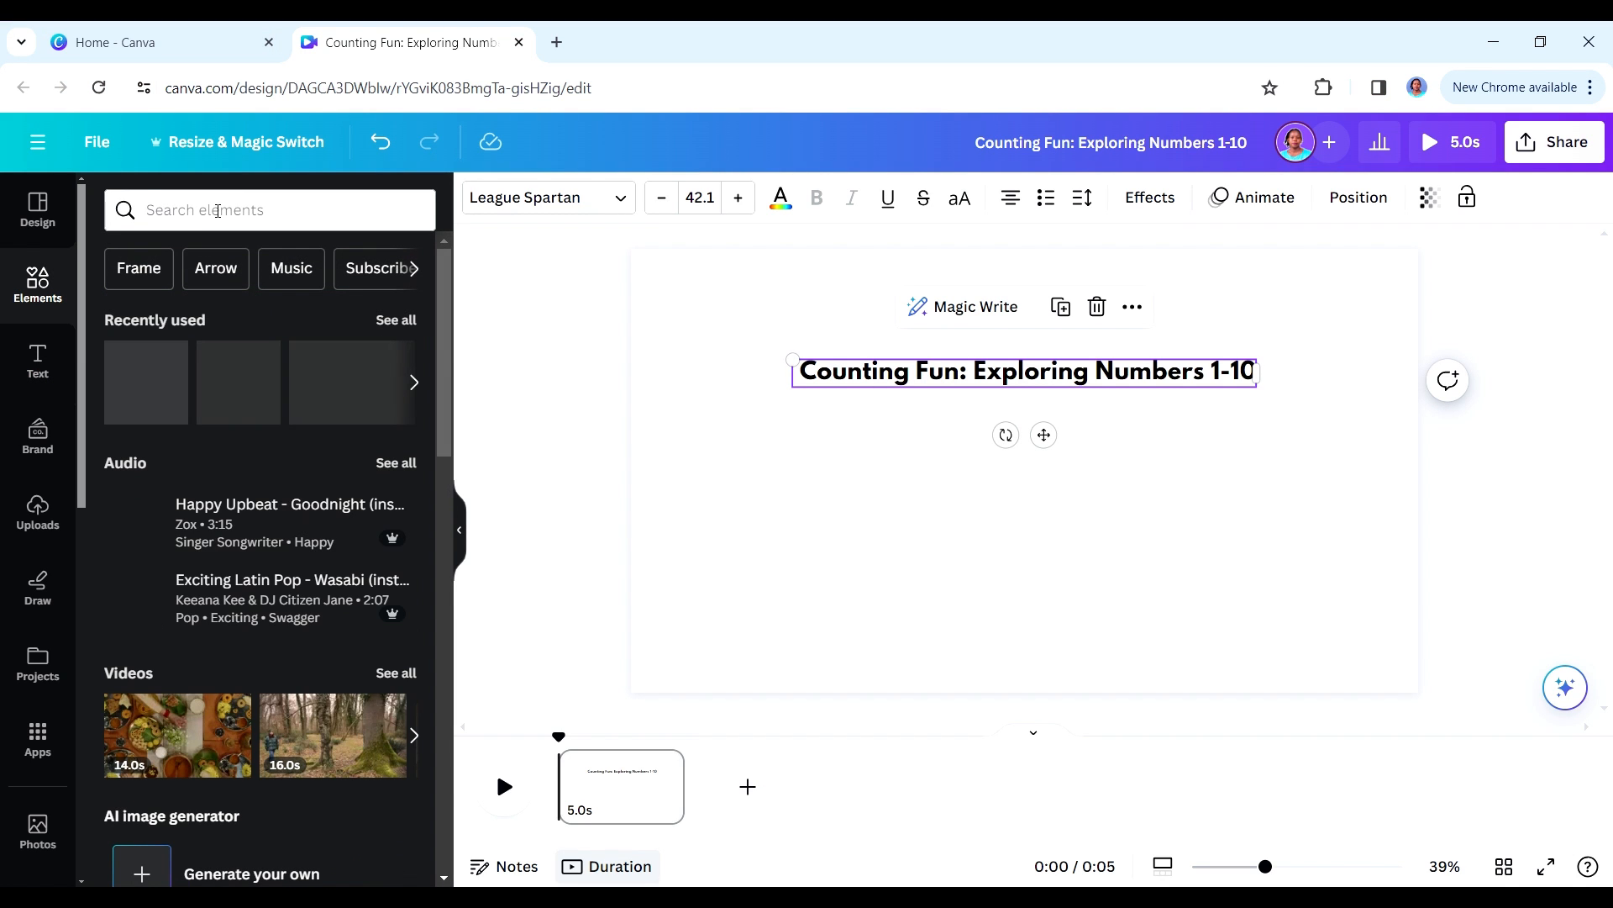
pyautogui.click(217, 211)
pyautogui.write('cartoon background')
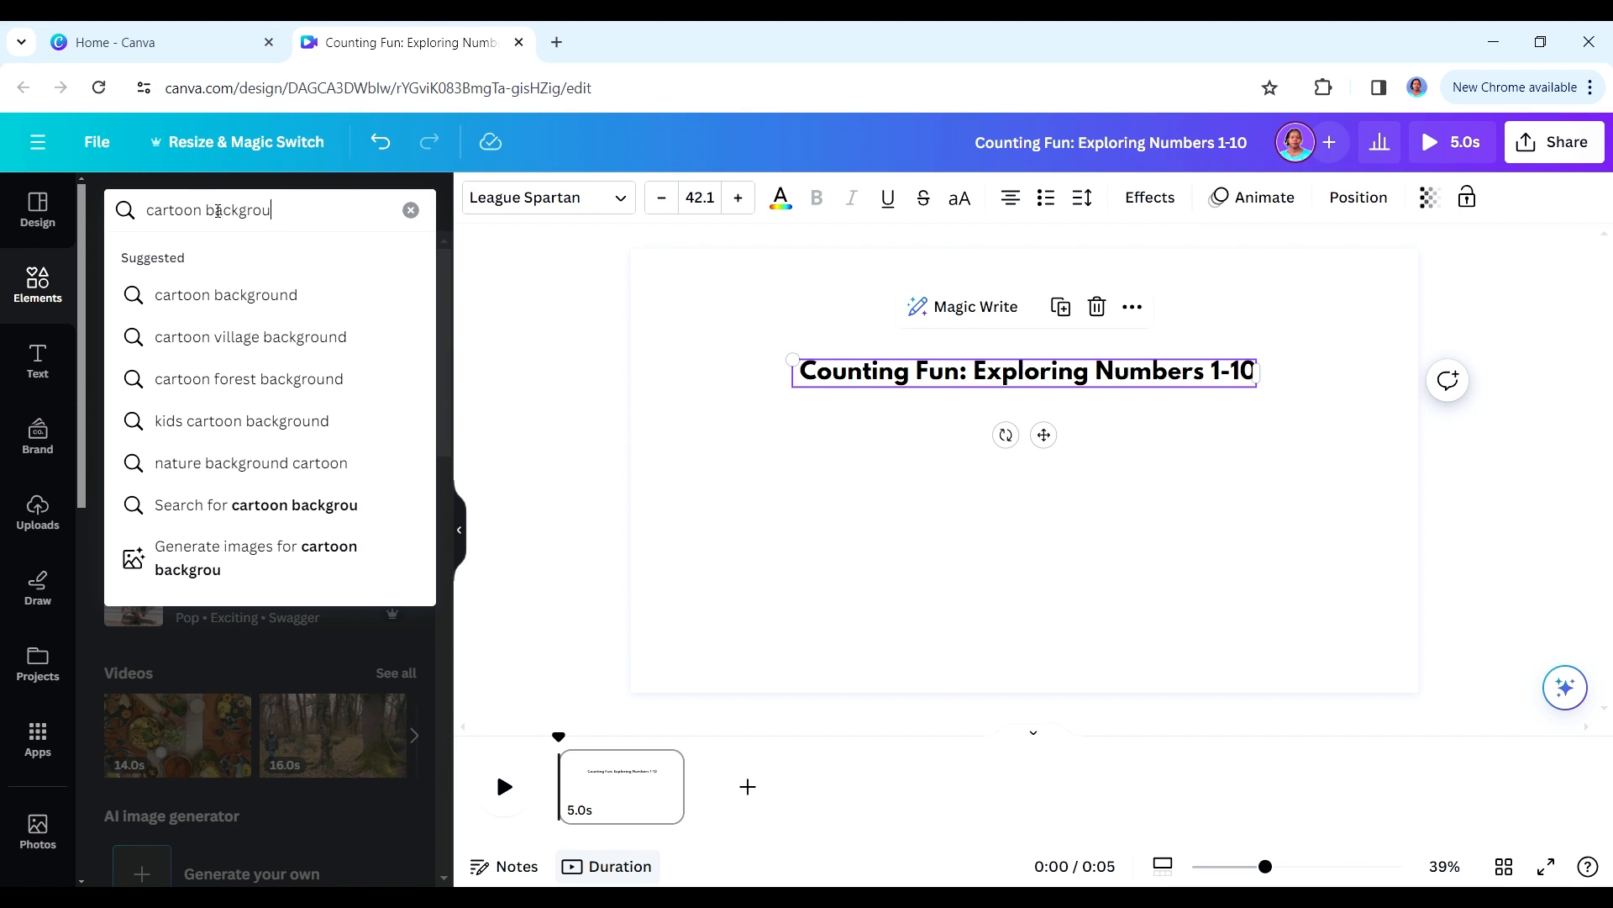
pyautogui.press('Return')
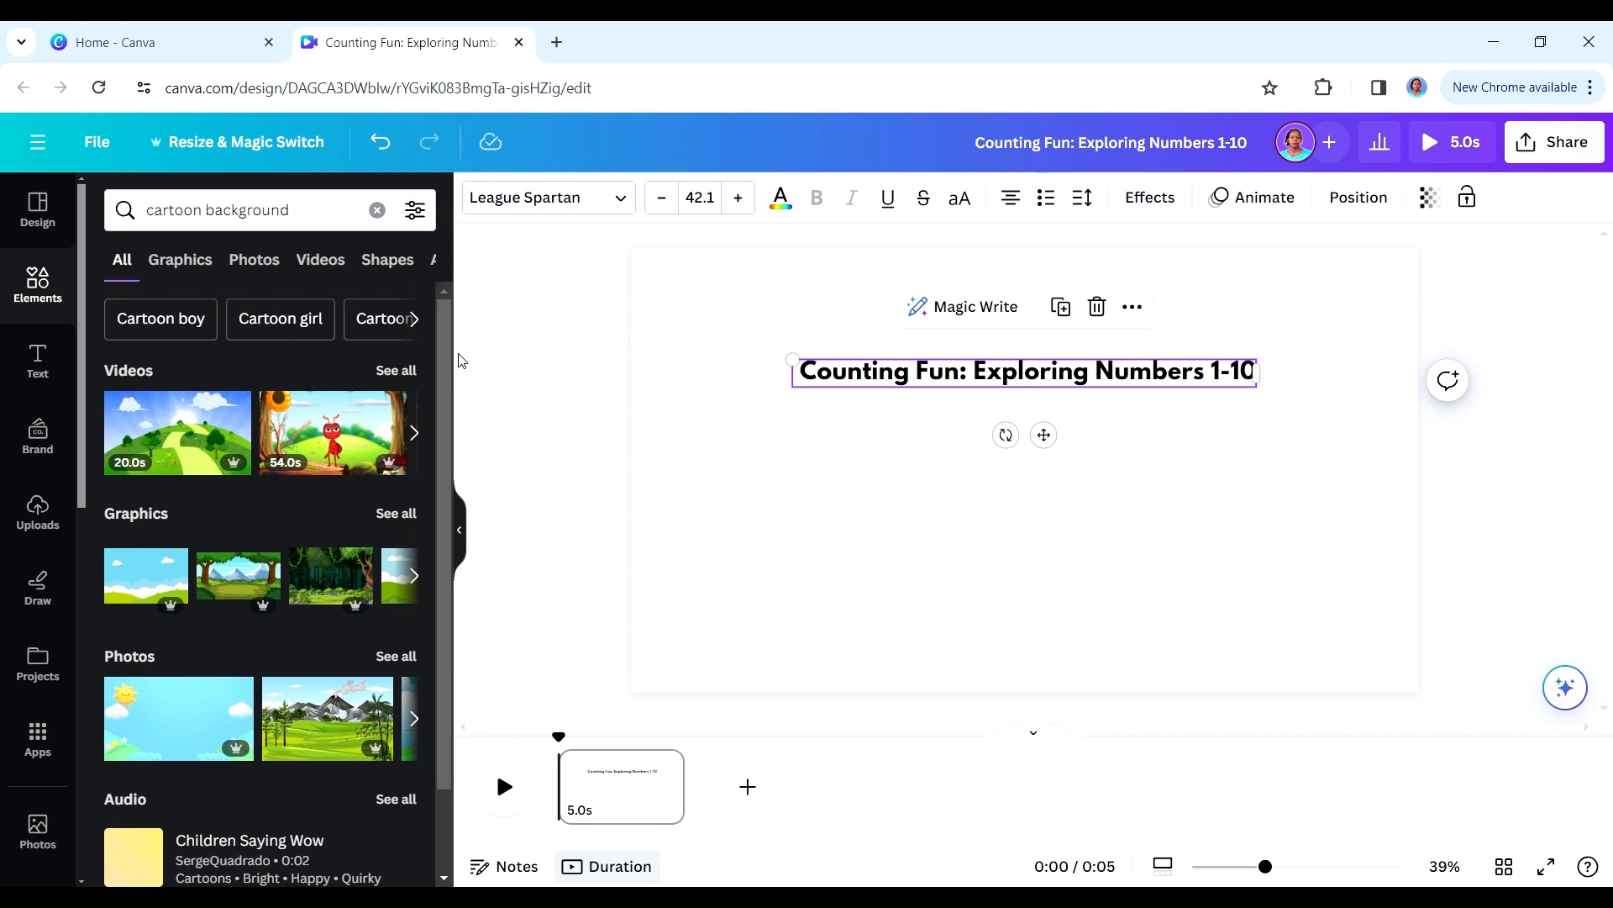
pyautogui.click(404, 377)
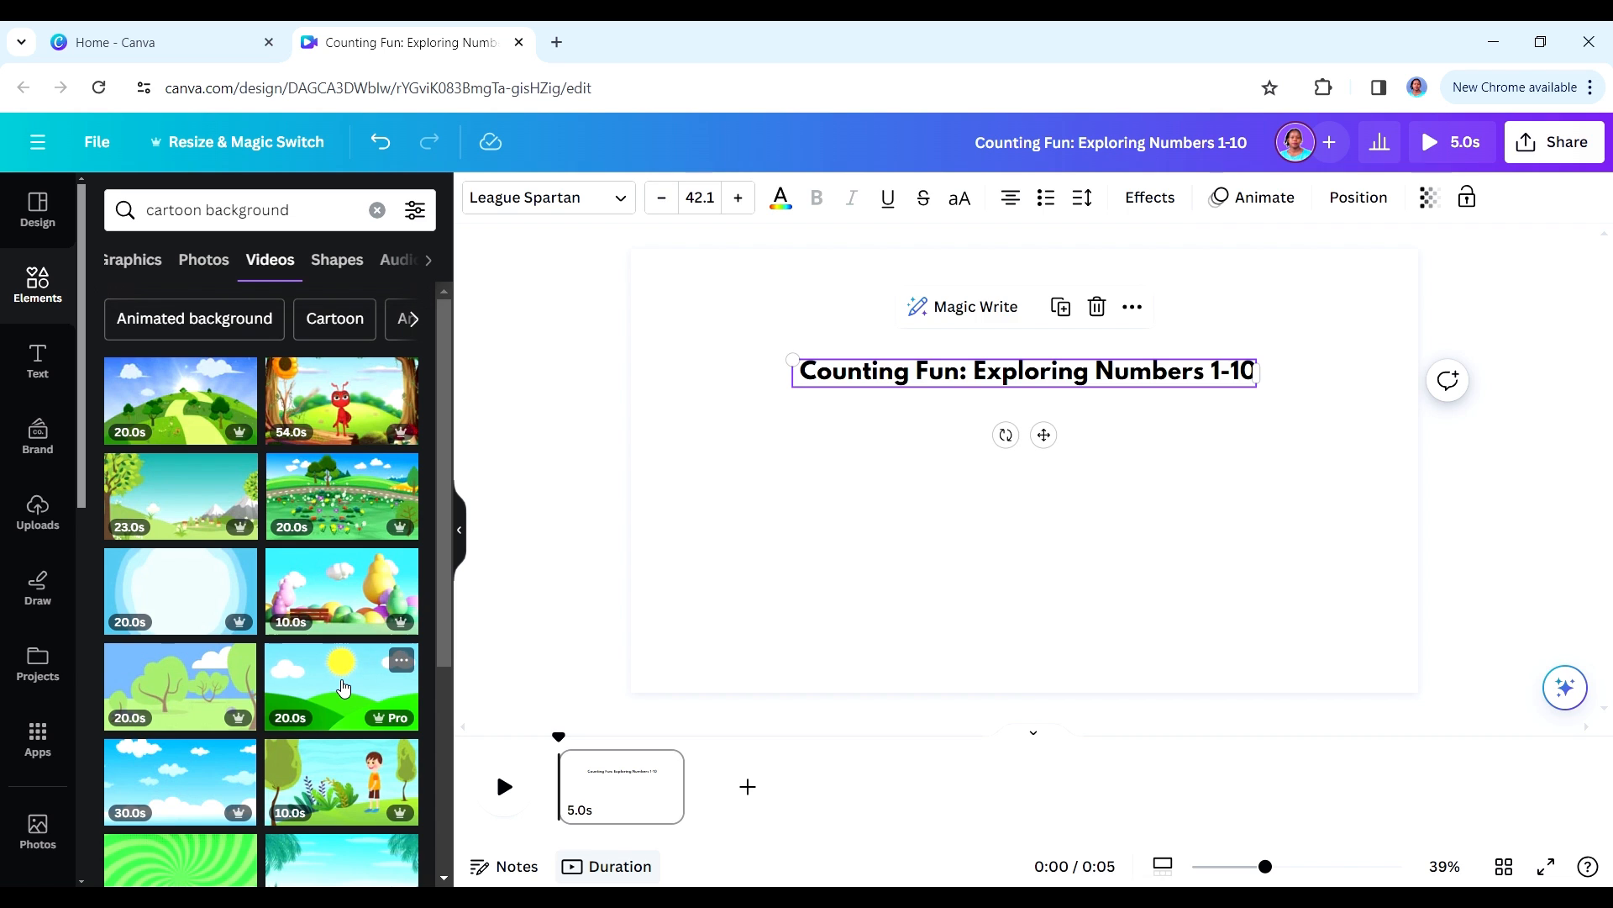
pyautogui.click(344, 687)
pyautogui.rightClick(994, 496)
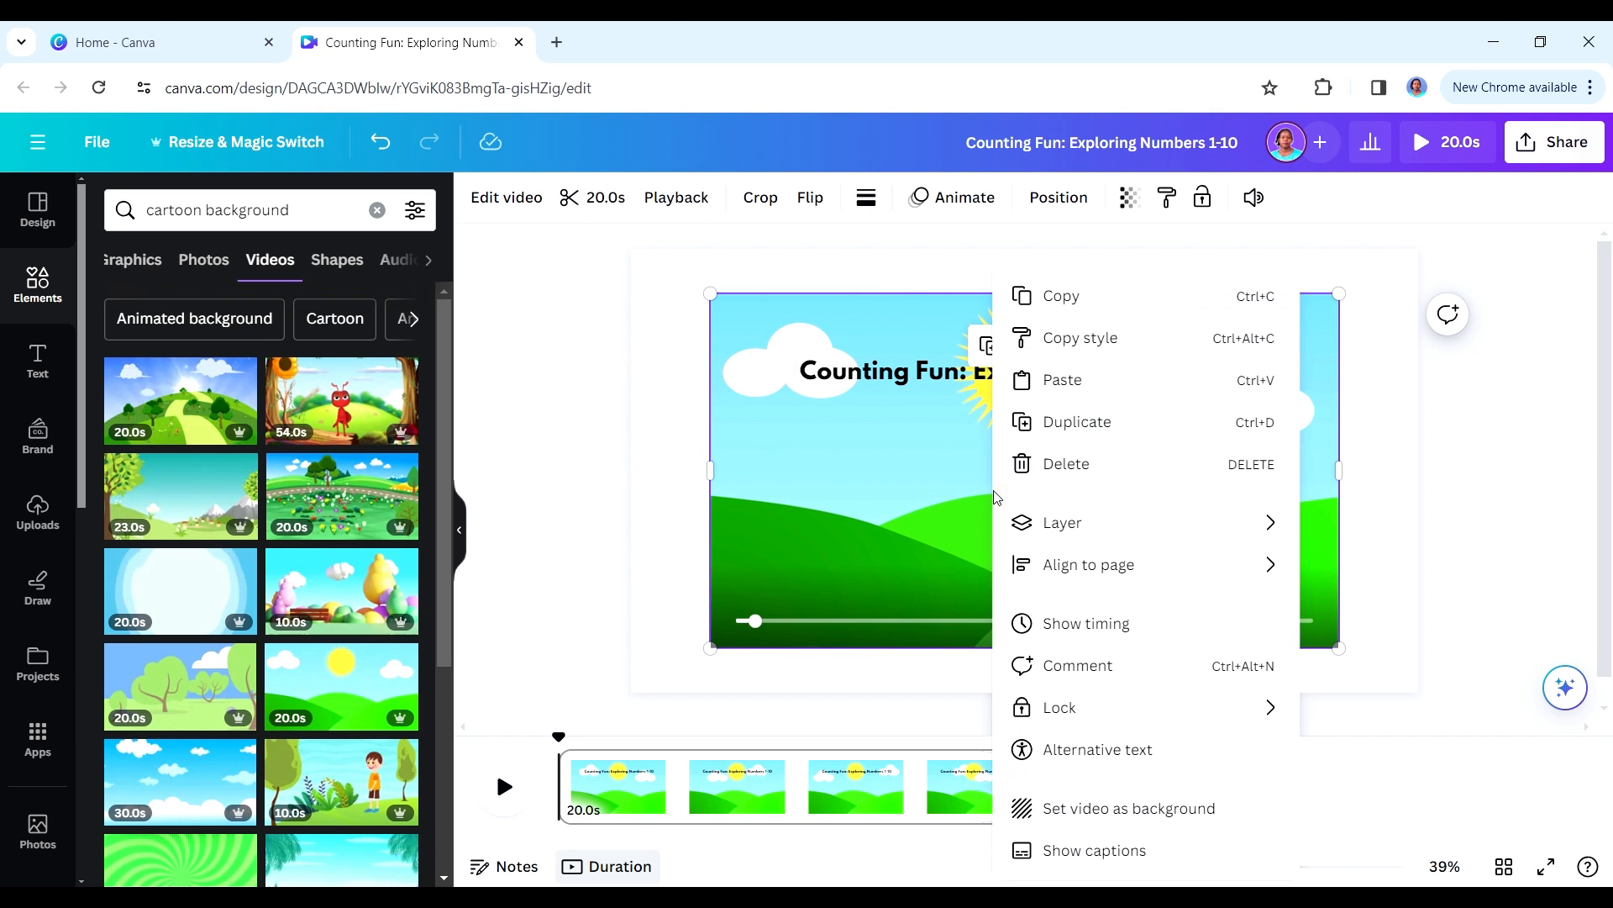
pyautogui.click(1072, 817)
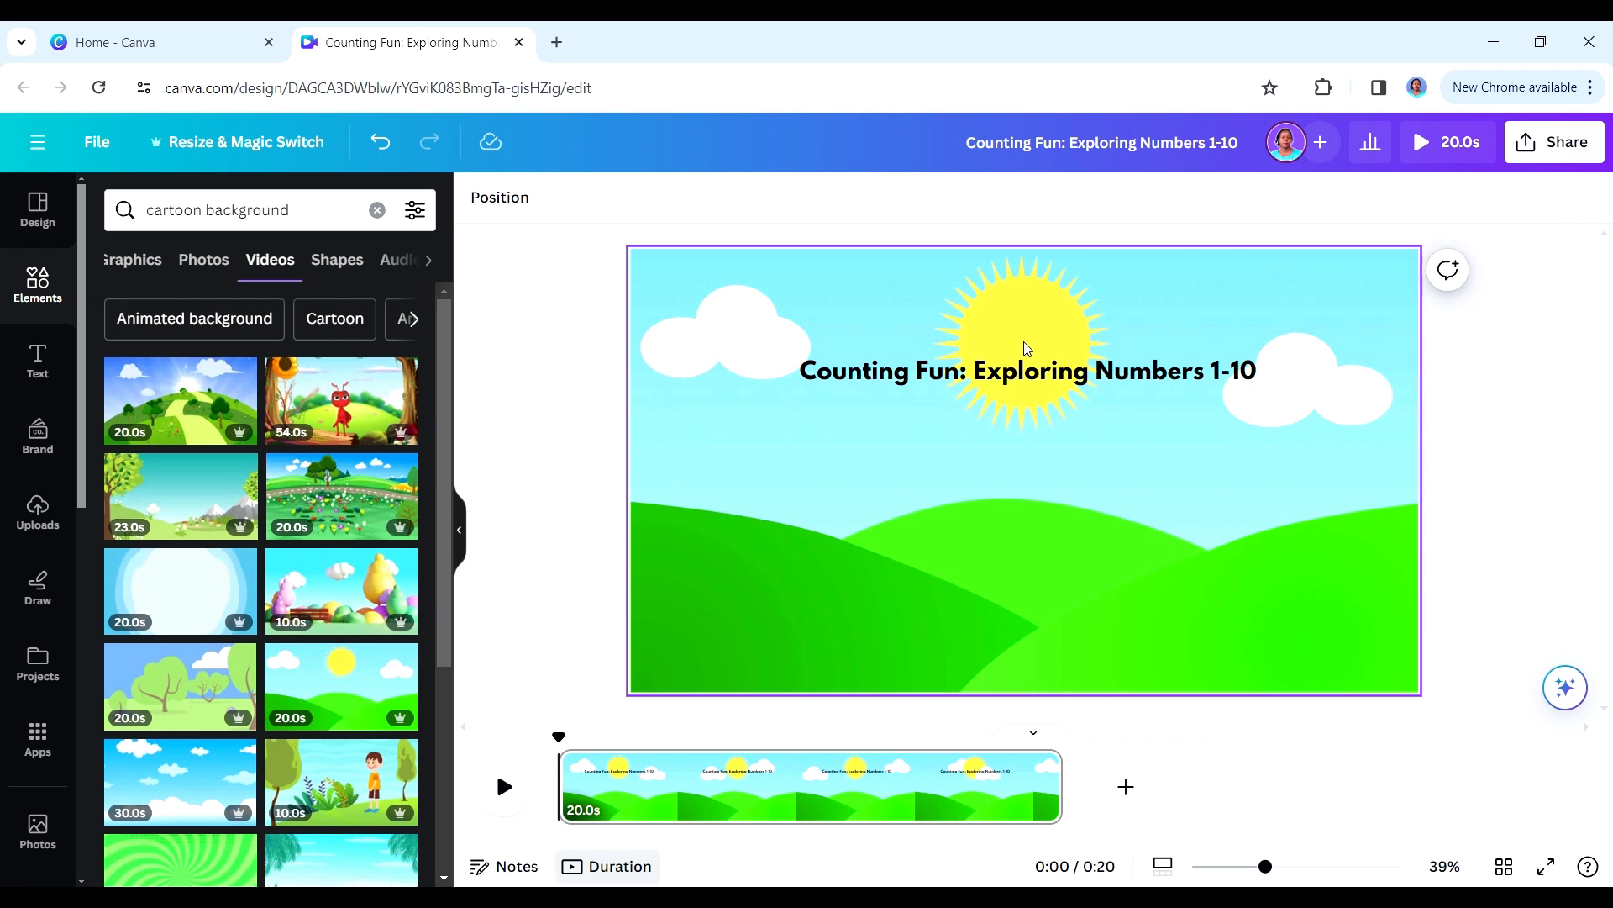
# - Move the title below the sun and apply the Background text effect to it
pyautogui.click(1023, 382)
pyautogui.moveTo(1023, 382); pyautogui.dragTo(1014, 514)
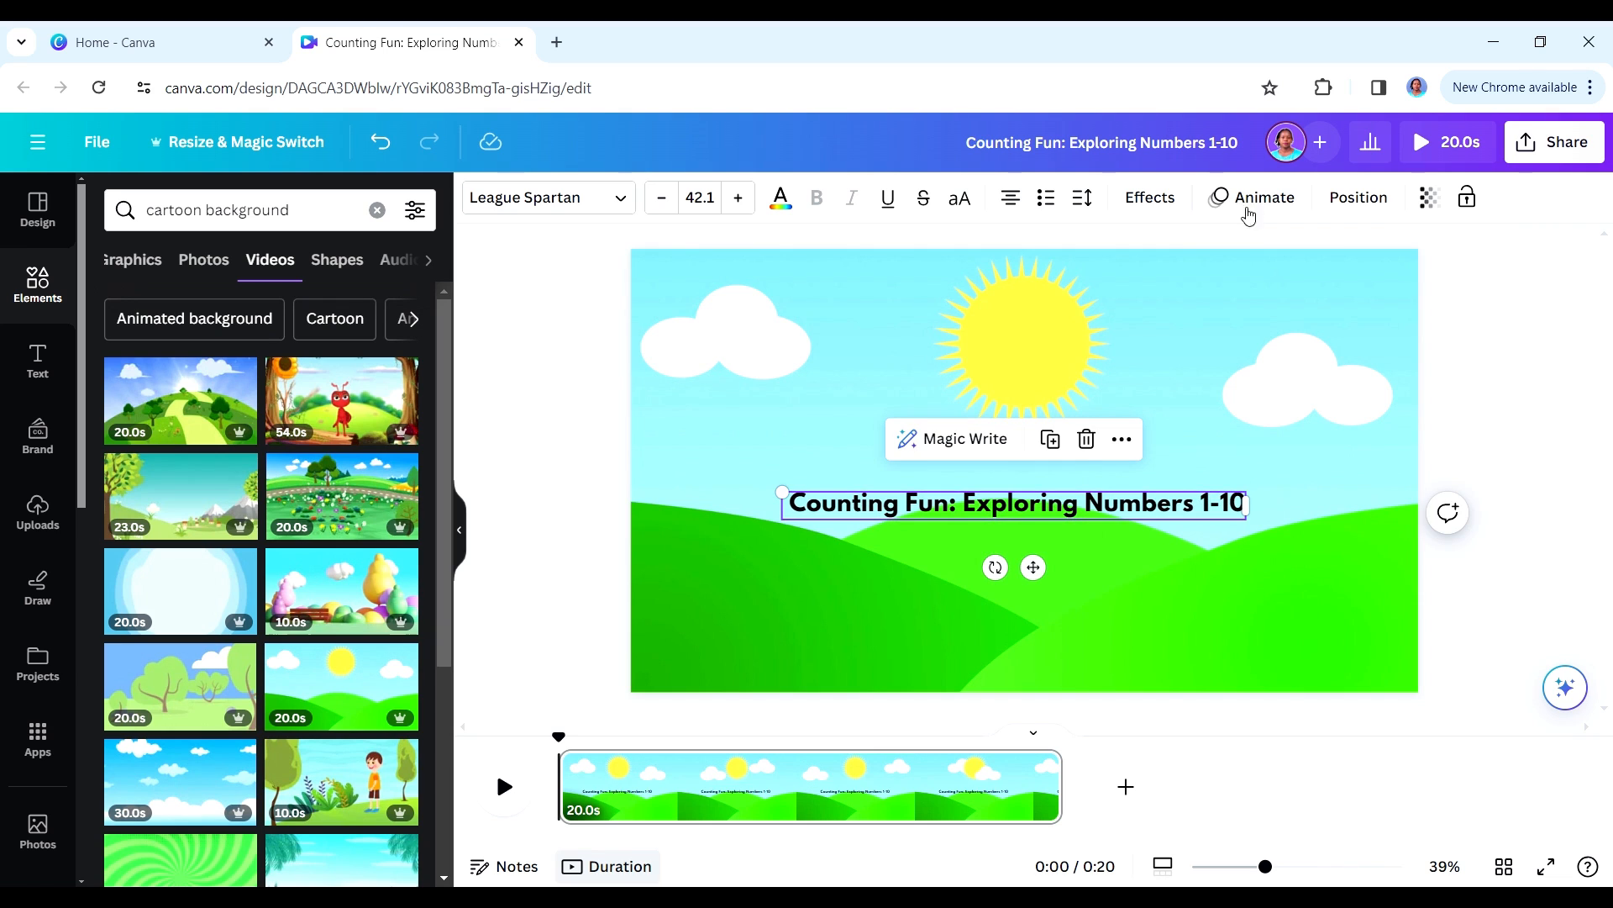
pyautogui.click(1168, 205)
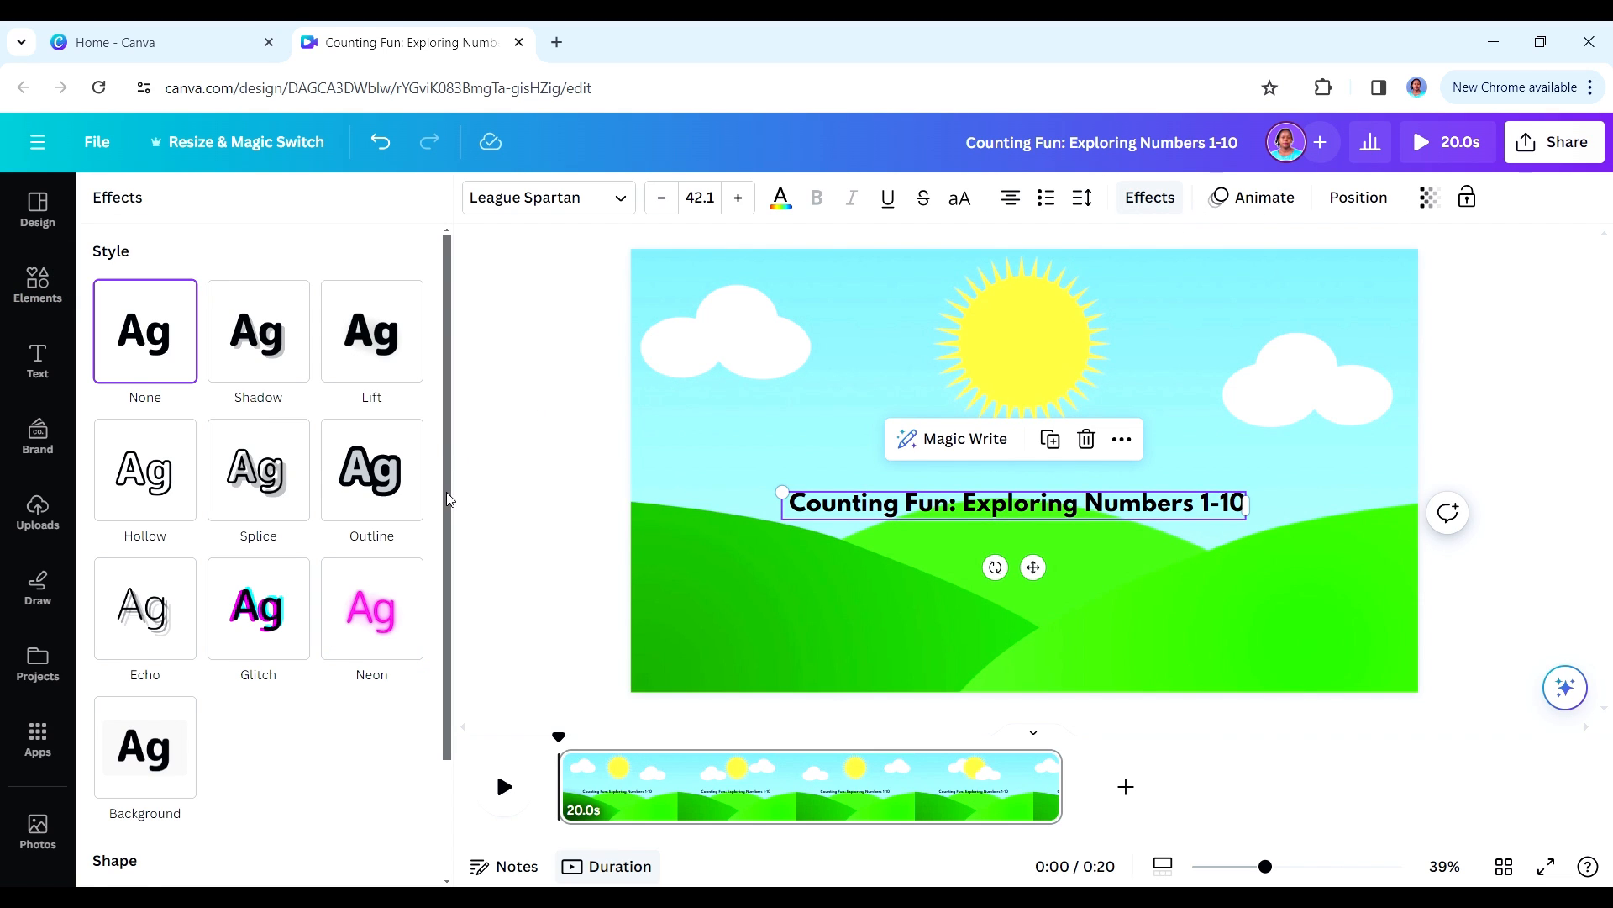
pyautogui.moveTo(446, 498); pyautogui.dragTo(270, 619)
pyautogui.click(150, 622)
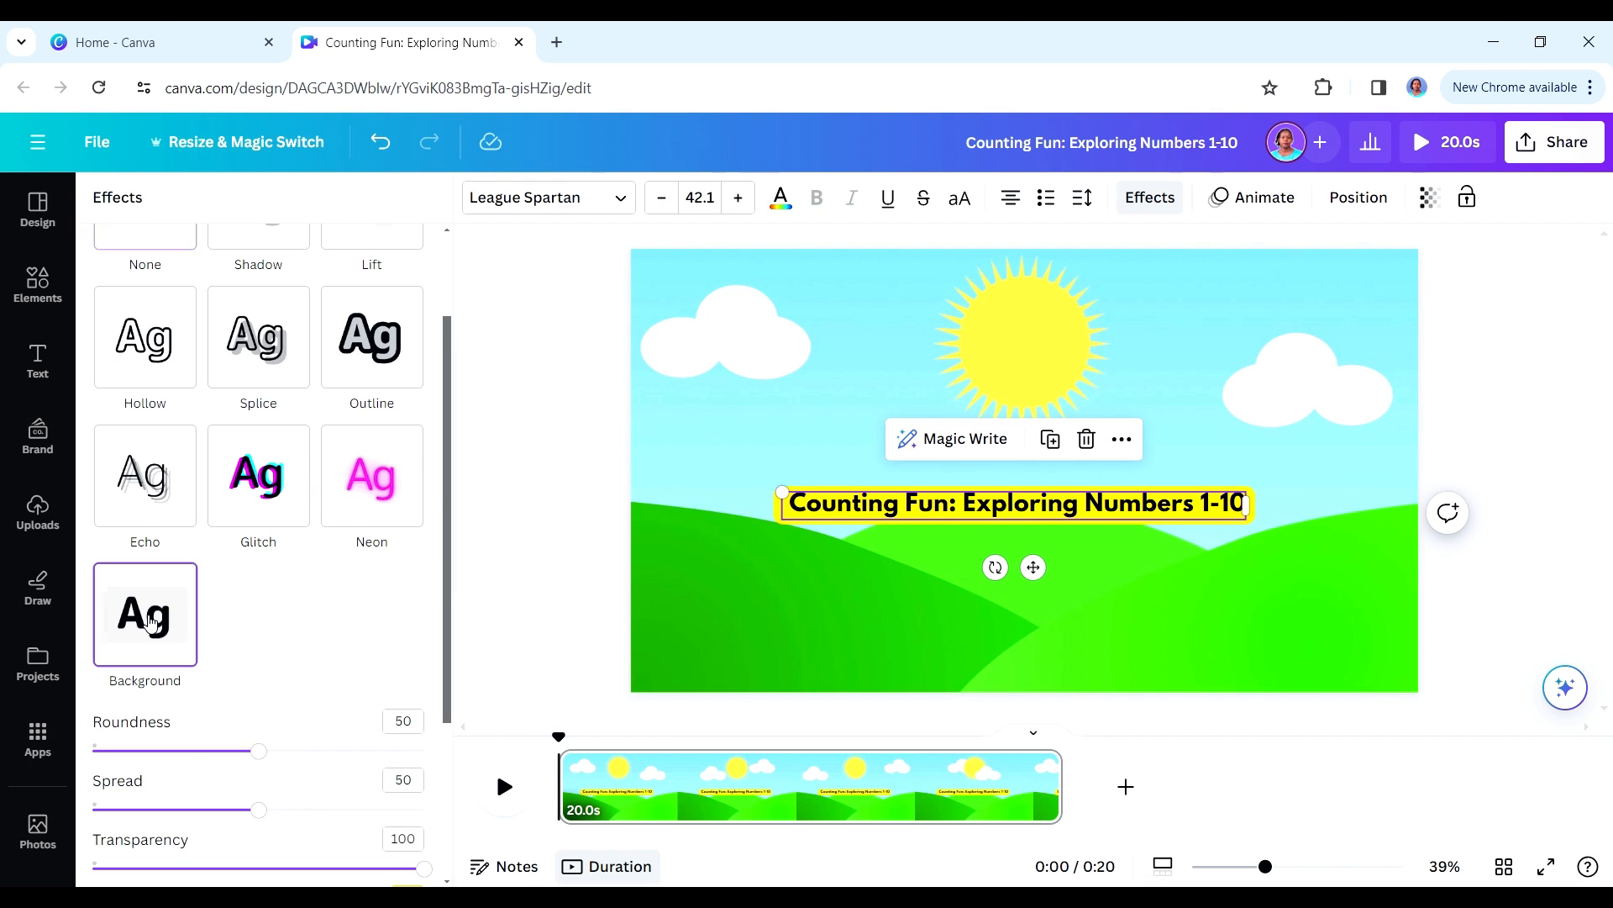
pyautogui.scroll(-2, 446, 761)
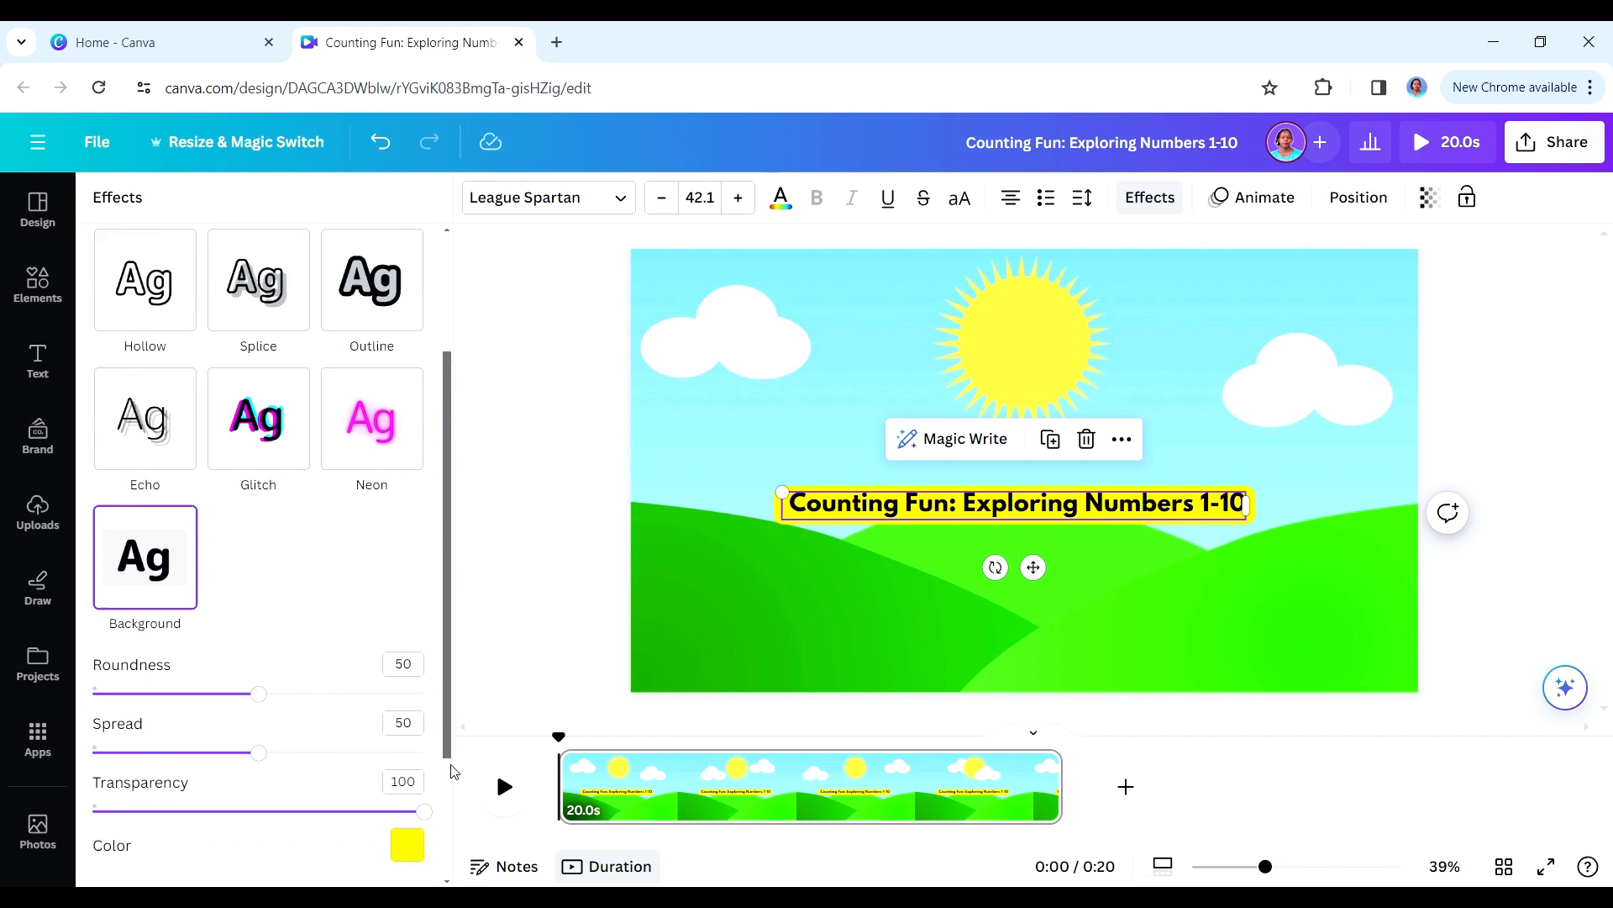
# - Set the title's background effect color to orange #FFB800
pyautogui.click(408, 748)
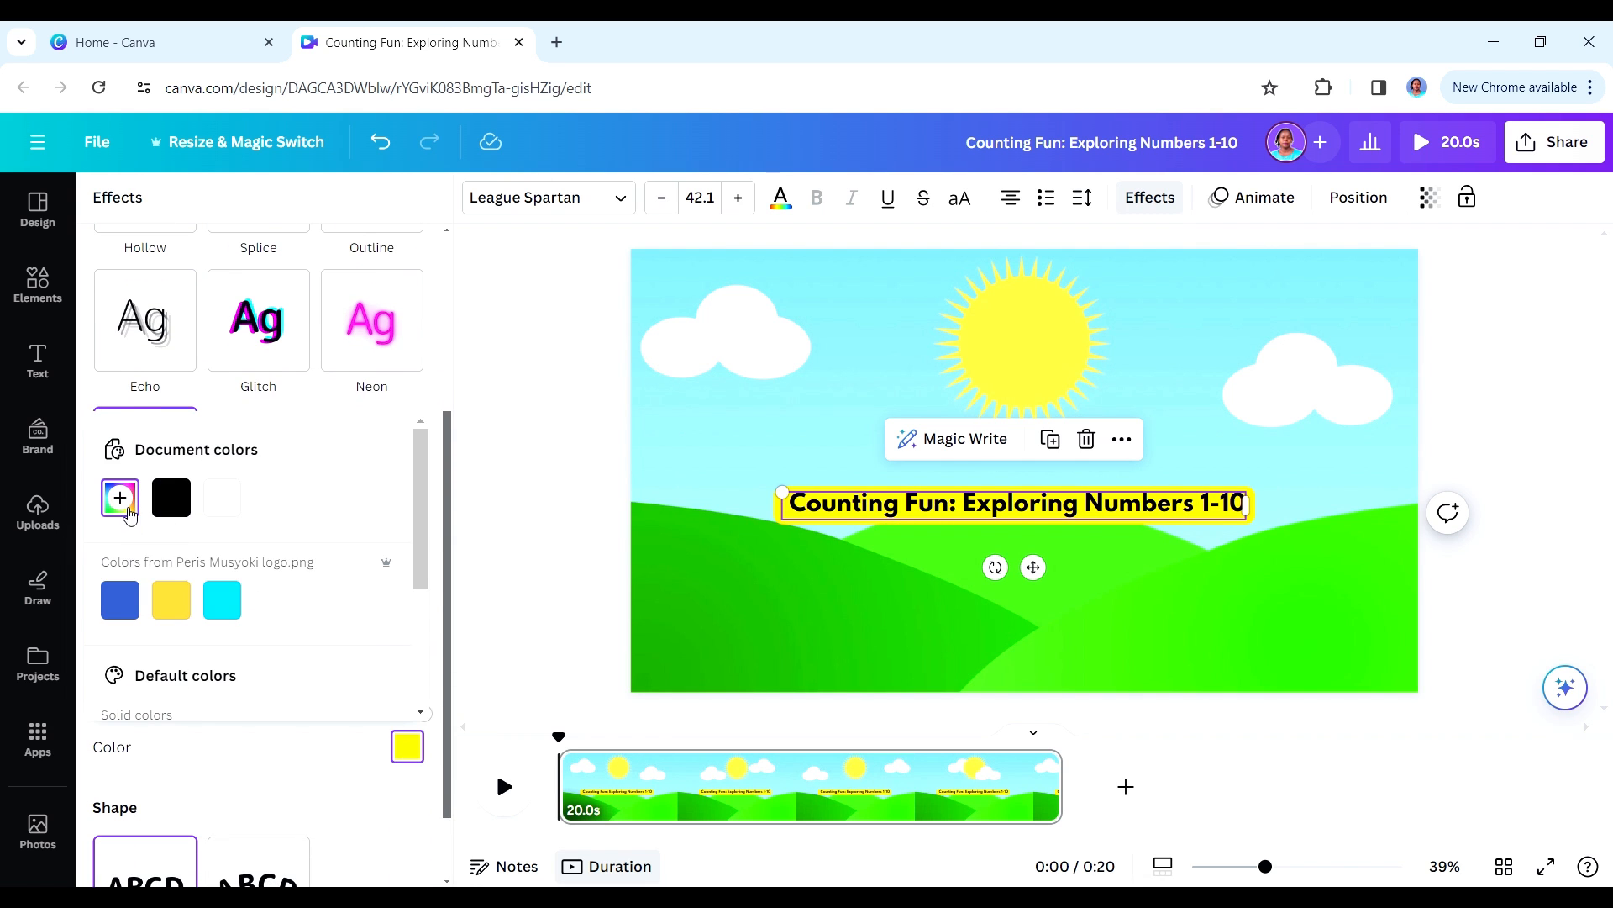
pyautogui.click(120, 498)
pyautogui.moveTo(161, 675); pyautogui.dragTo(158, 675)
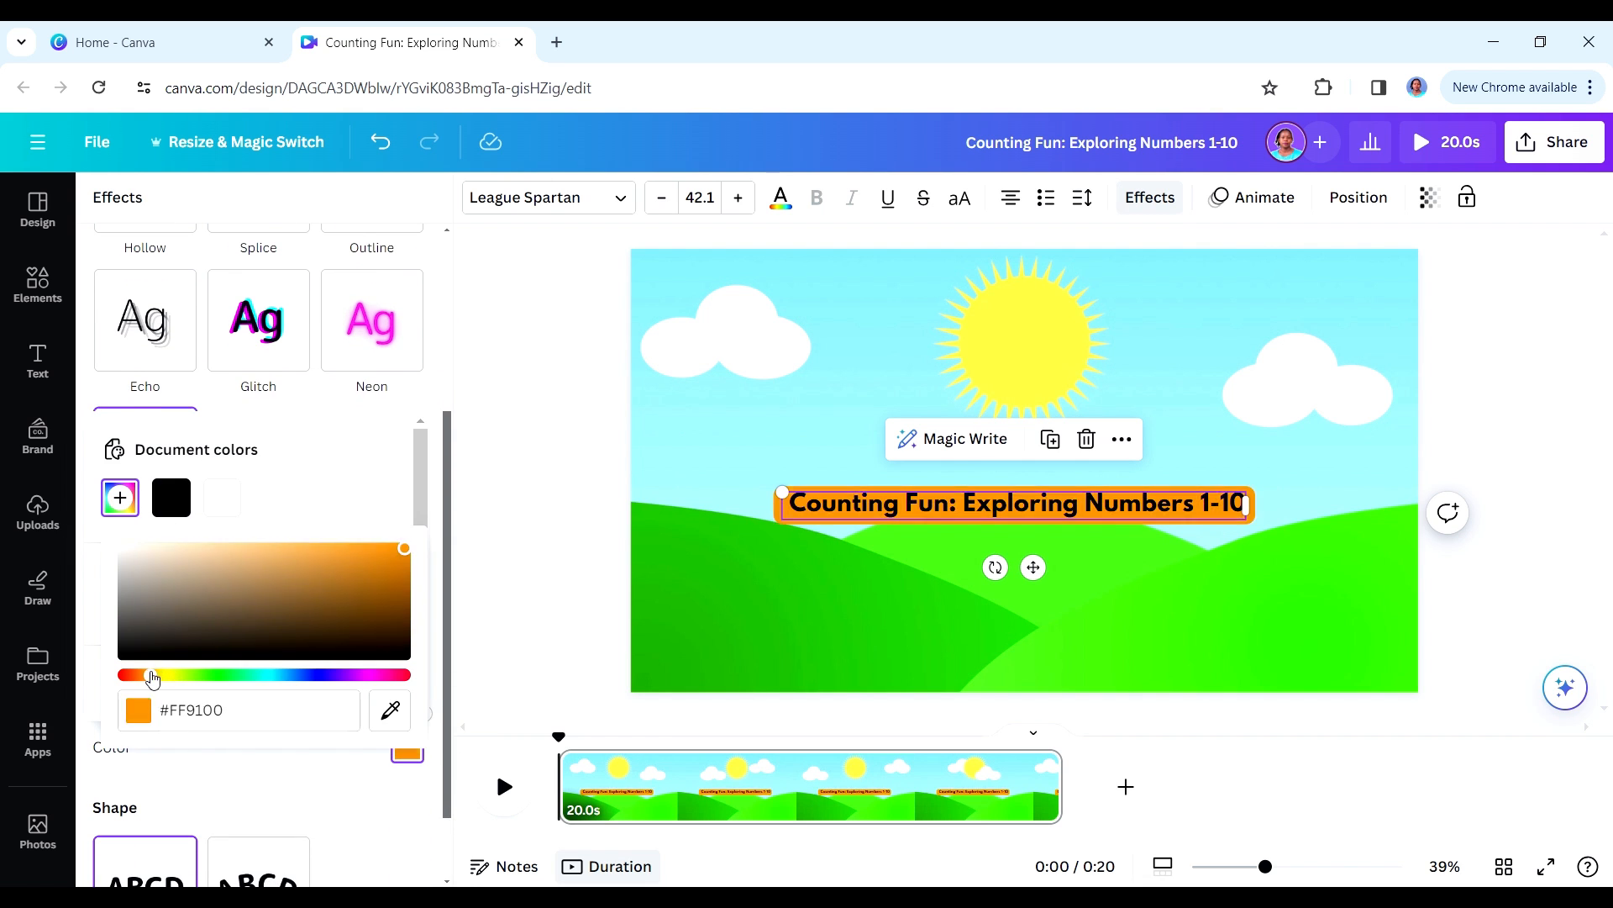
pyautogui.click(454, 536)
# - Break the title into two lines before "Exploring" and remove the colon after "Counting Fun"
pyautogui.doubleClick(1021, 502)
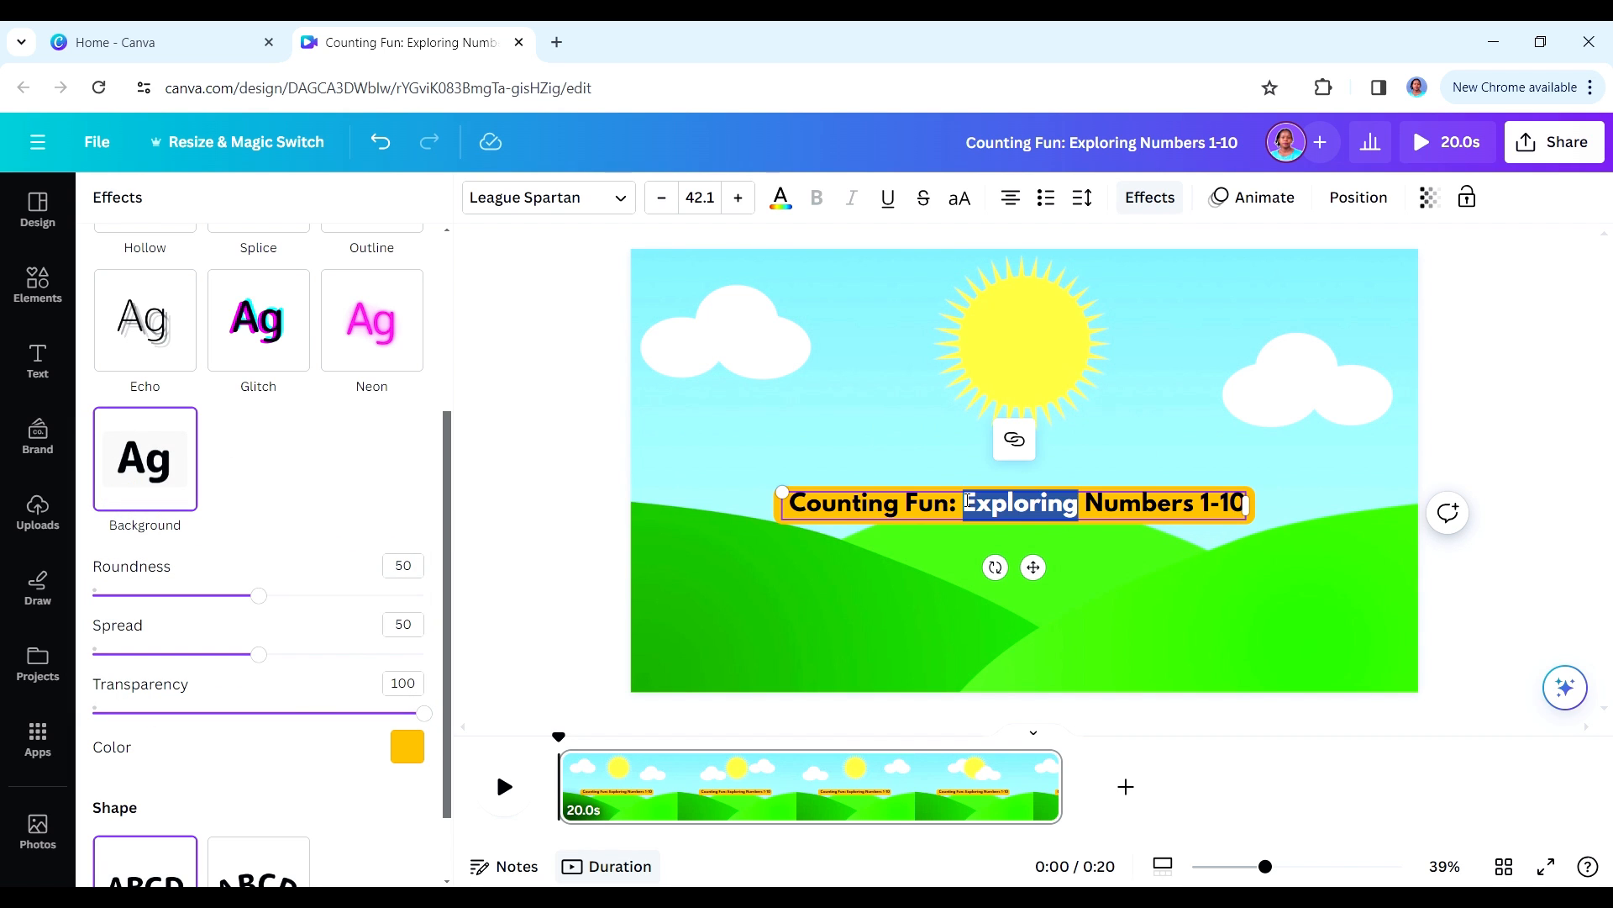
pyautogui.press('Left')
pyautogui.press('Return')
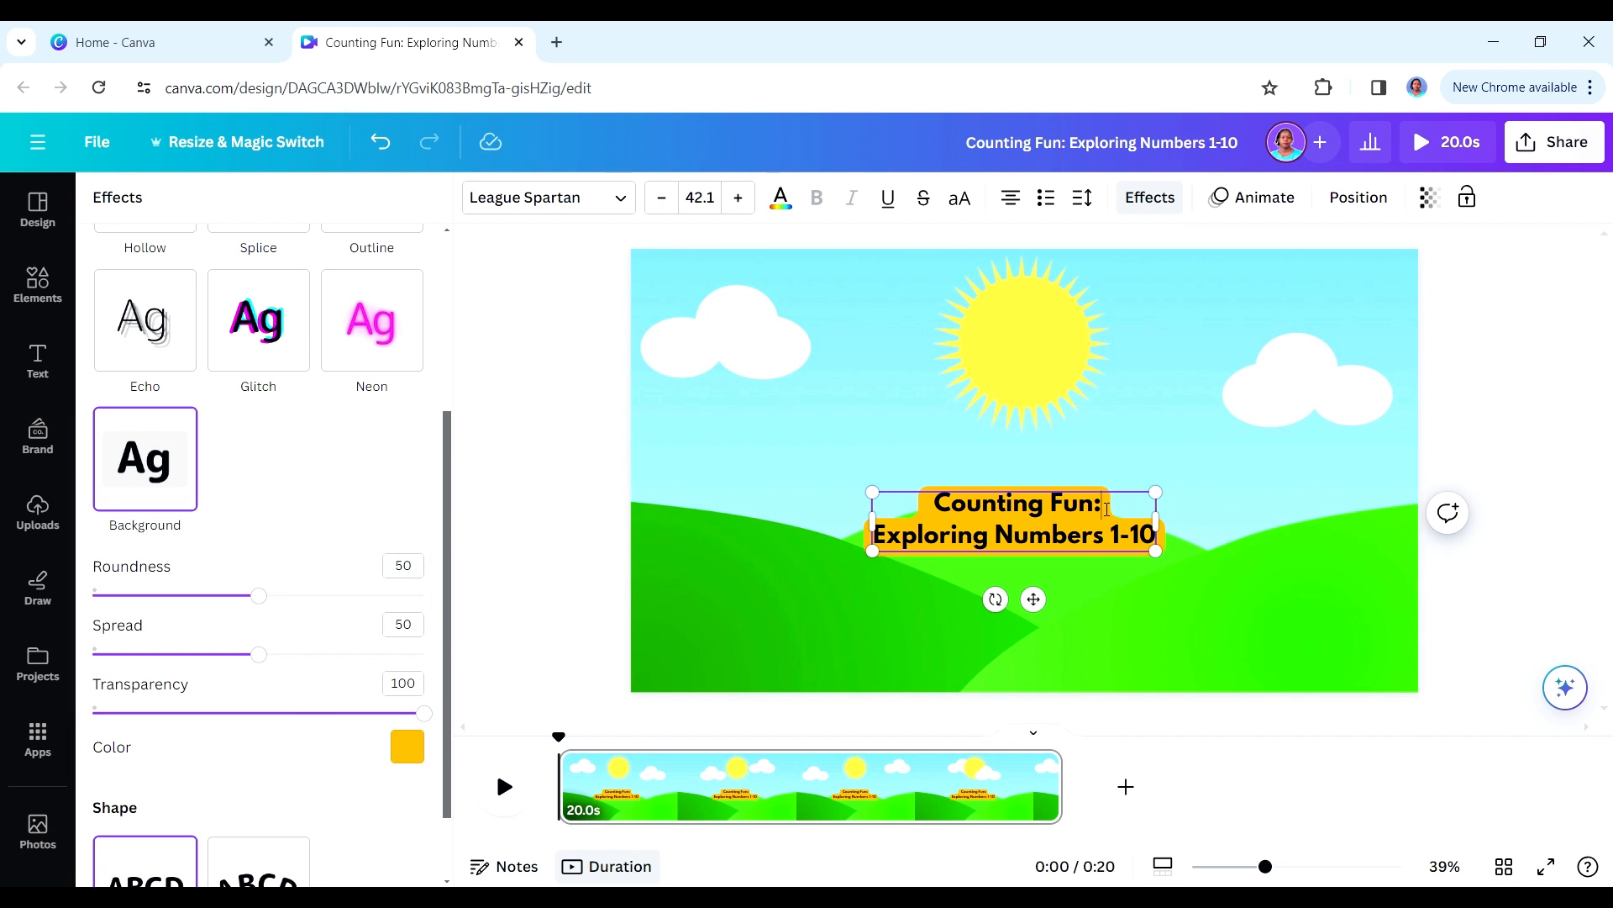
pyautogui.press('BackSpace')
# - Enlarge the two-line title to size 64.9 and centre it horizontally on the page just below the sun
pyautogui.moveTo(1156, 551); pyautogui.dragTo(1298, 706)
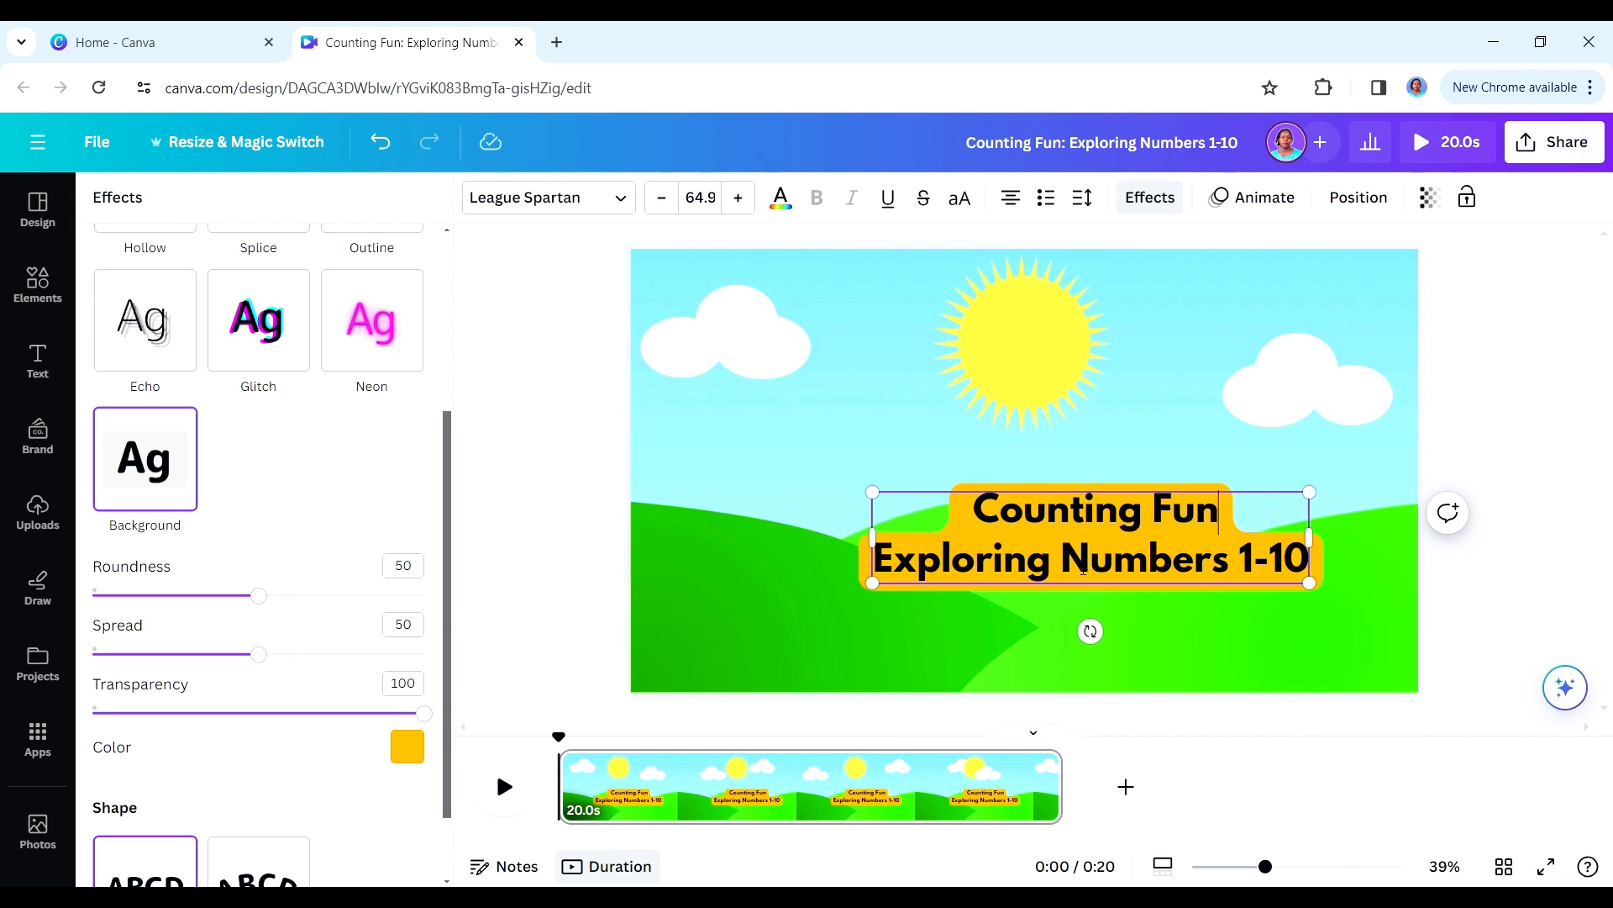
pyautogui.moveTo(1085, 568); pyautogui.dragTo(966, 487)
pyautogui.click(967, 454)
pyautogui.moveTo(1096, 538); pyautogui.dragTo(1032, 497)
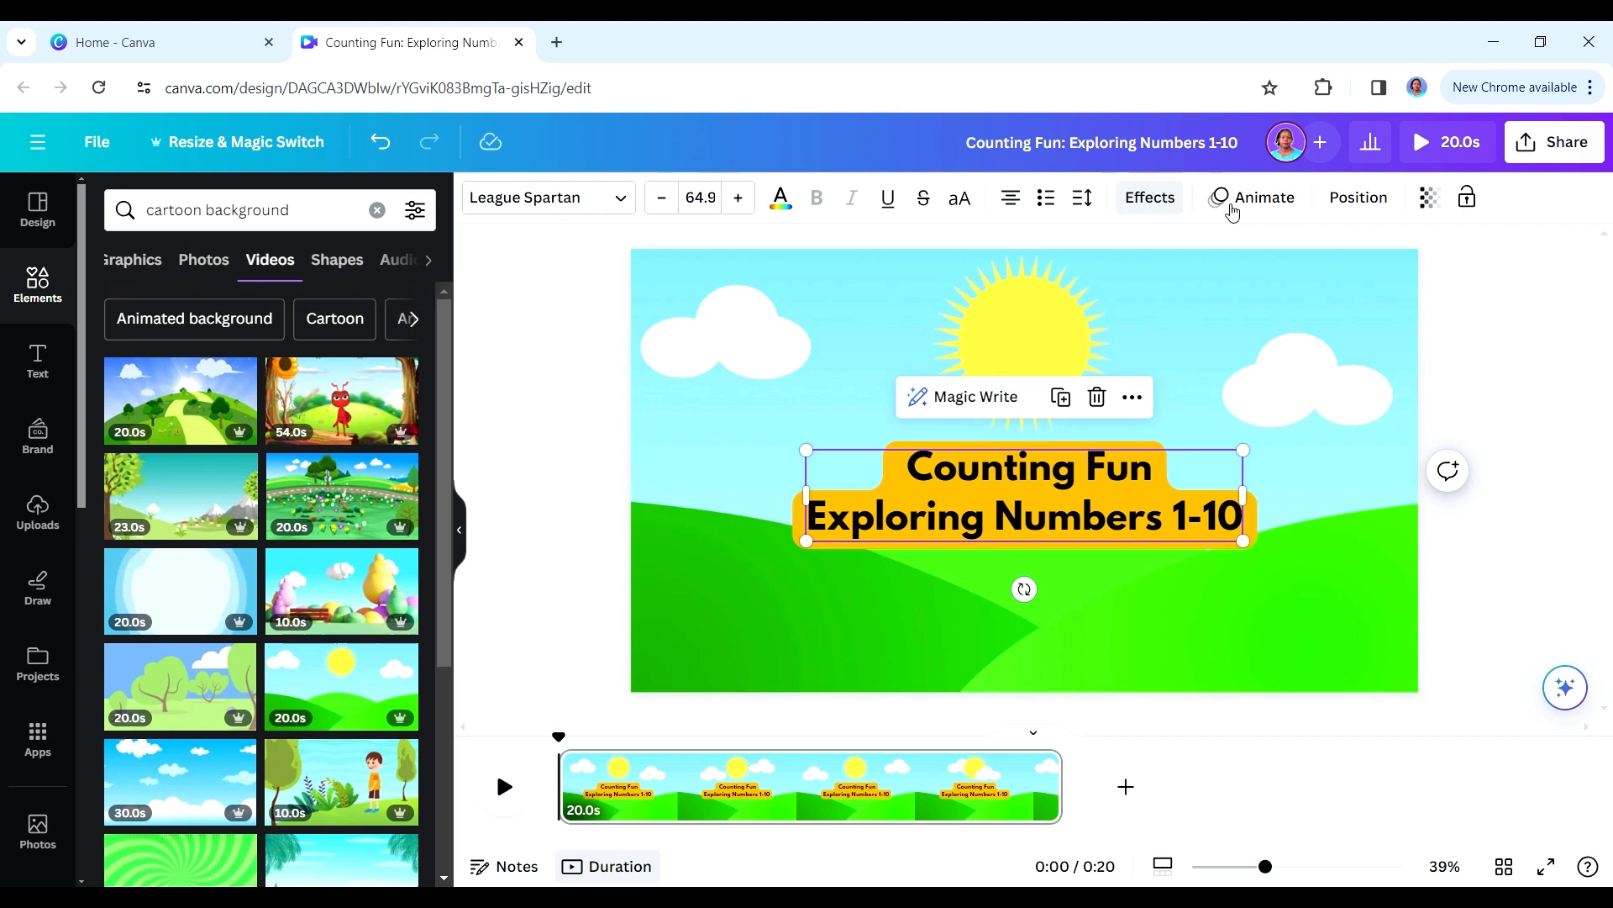
pyautogui.click(1172, 254)
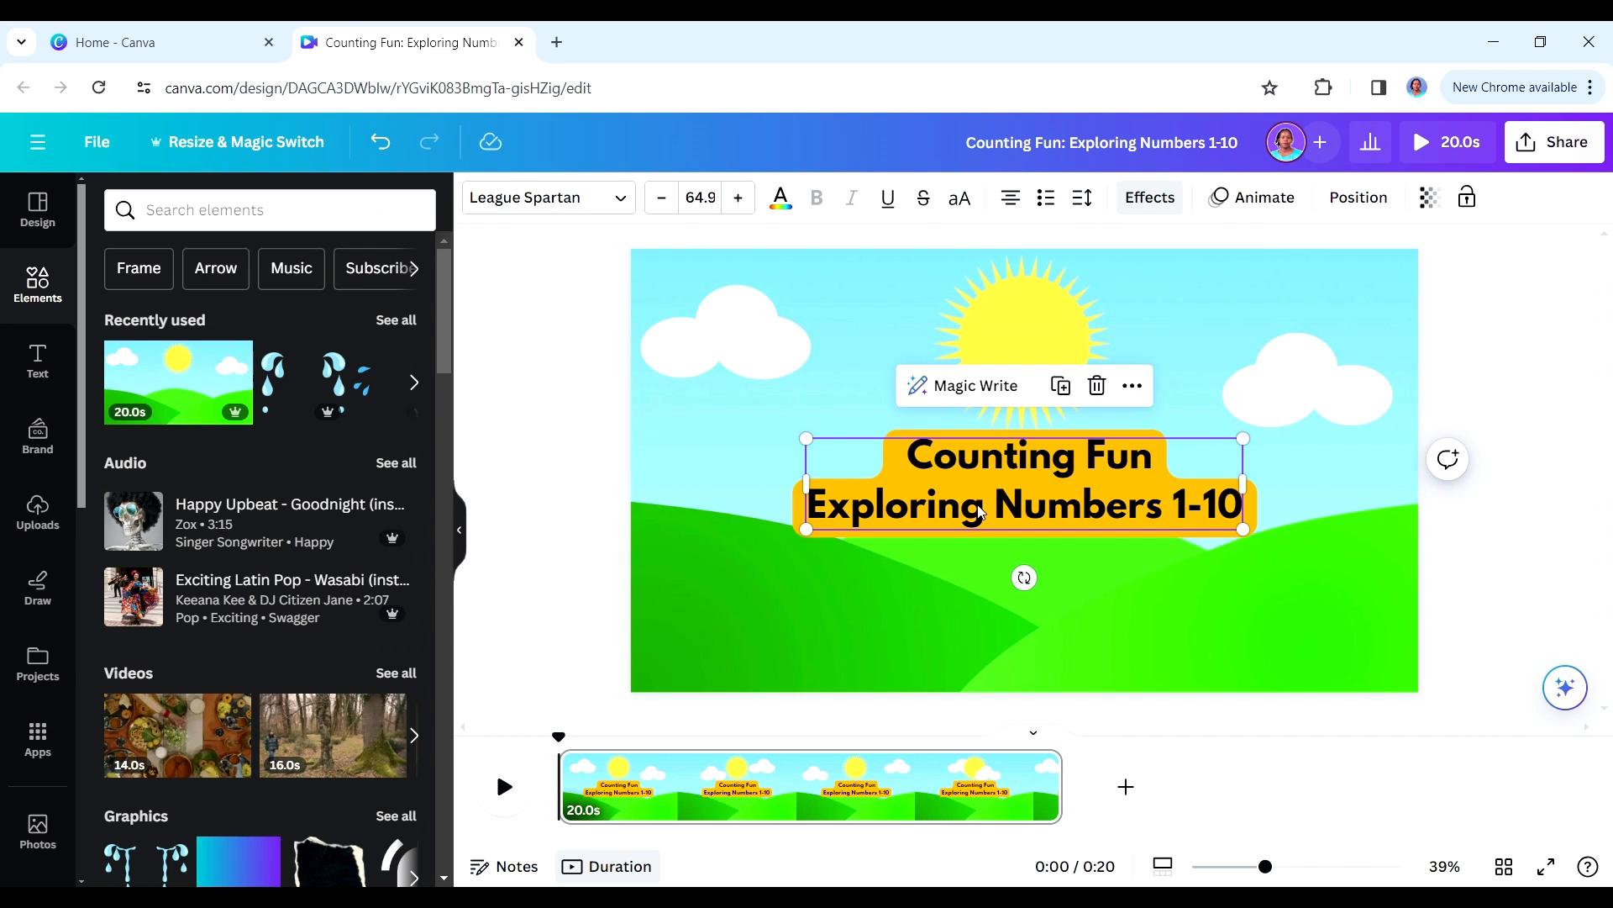
# - Search the elements for "cartoon 1" and add the pink smiling number 1 graphic to the title scene
pyautogui.click(262, 211)
pyautogui.write('1')
pyautogui.press('Return')
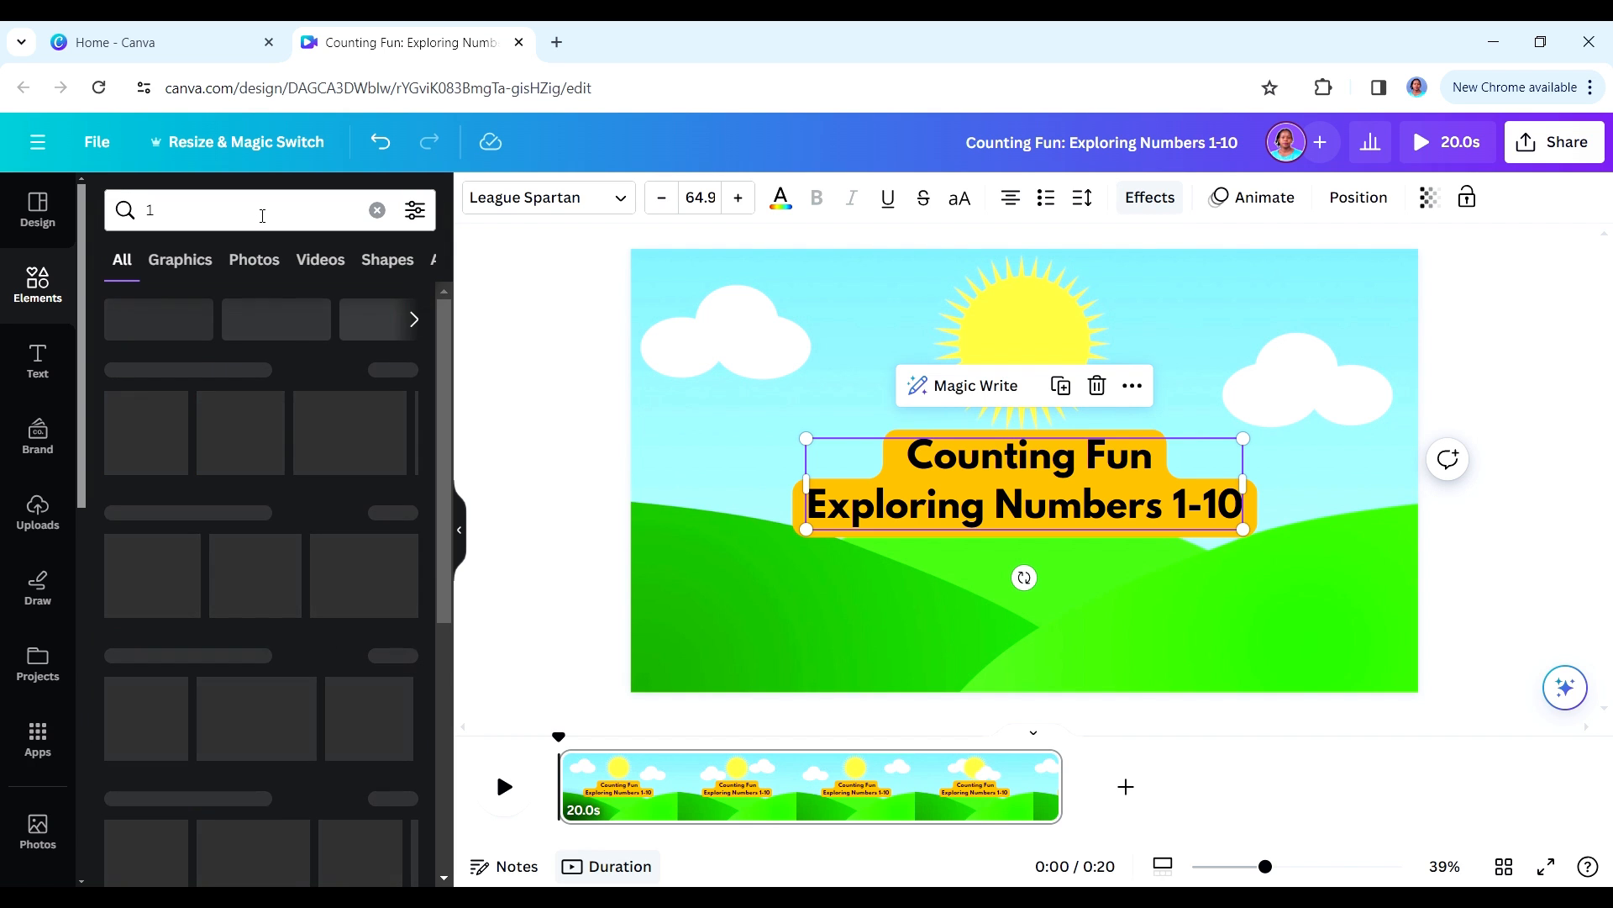
pyautogui.click(165, 223)
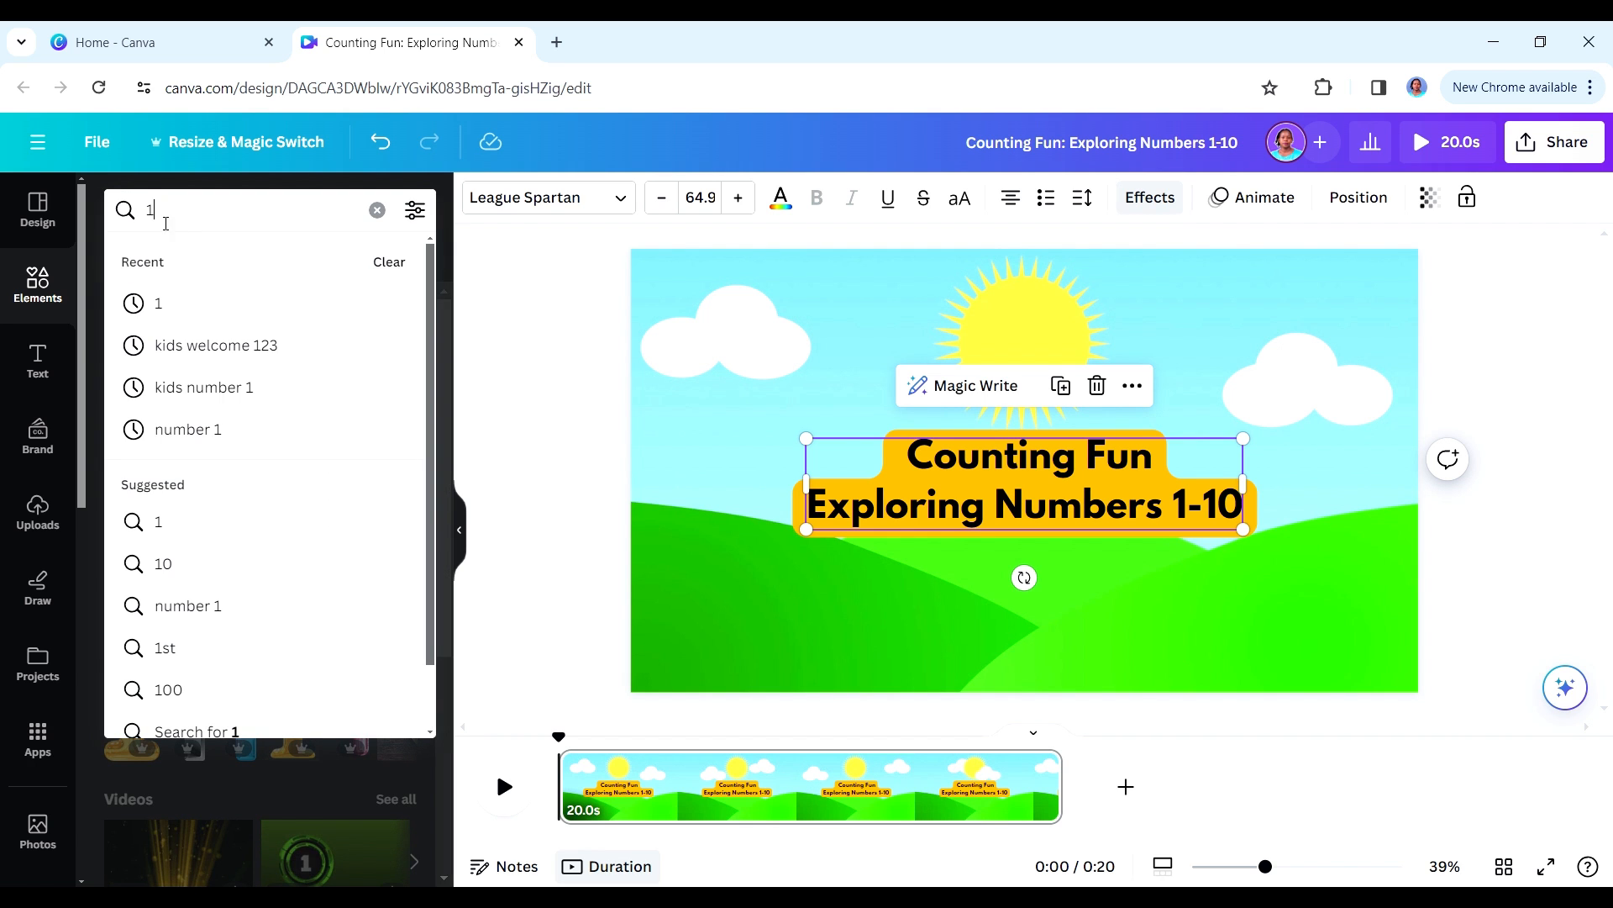
pyautogui.write('cartoon 1')
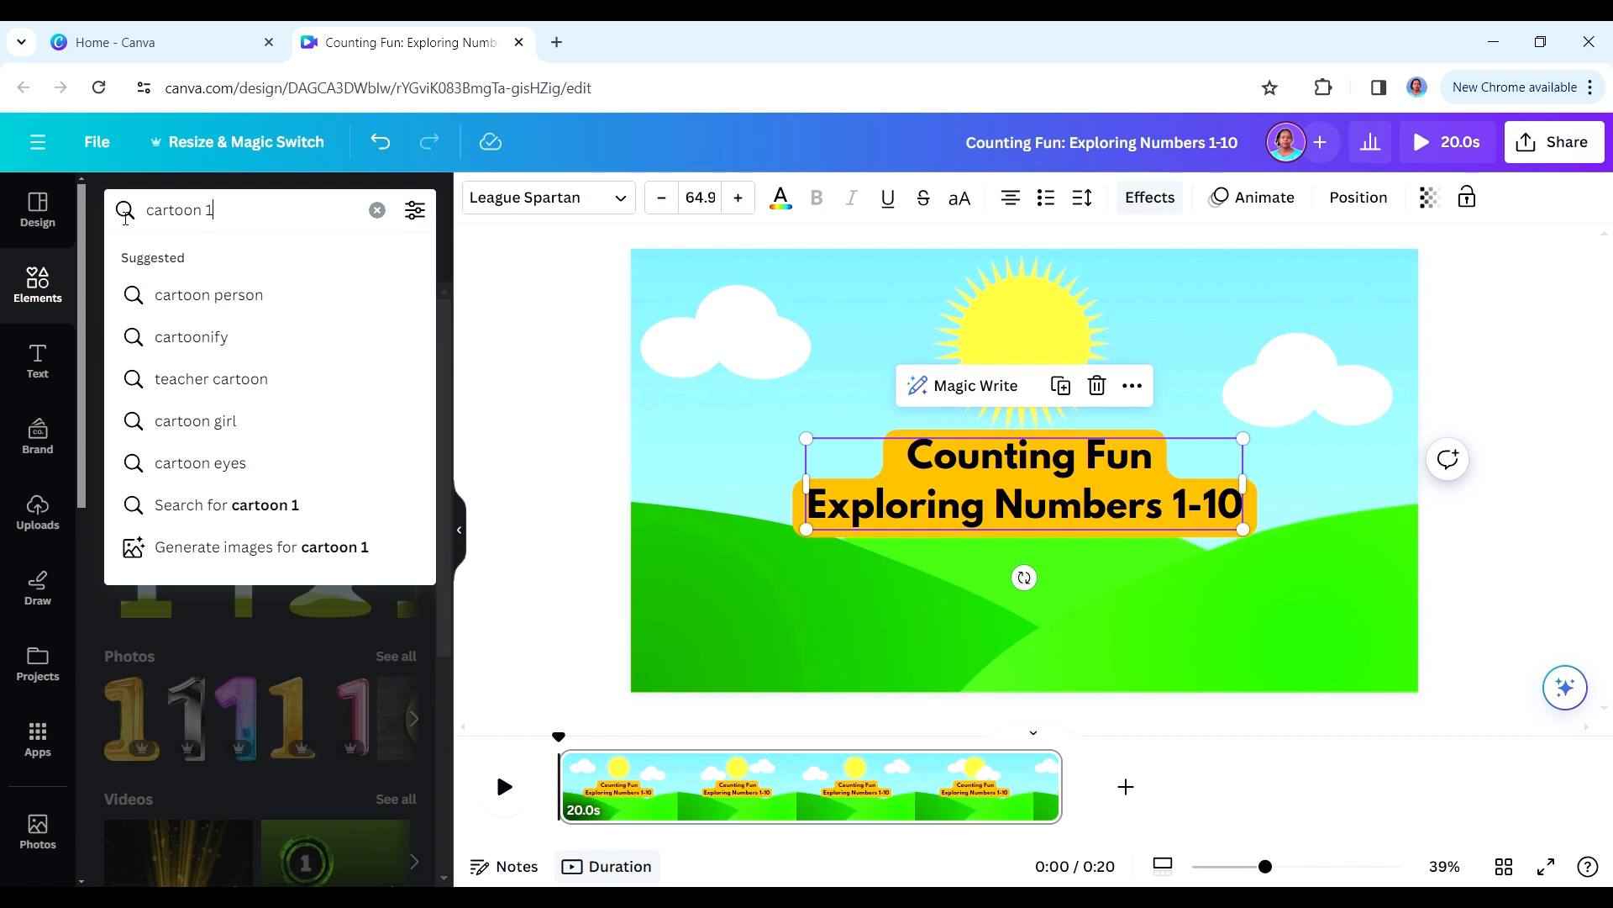
pyautogui.press('Return')
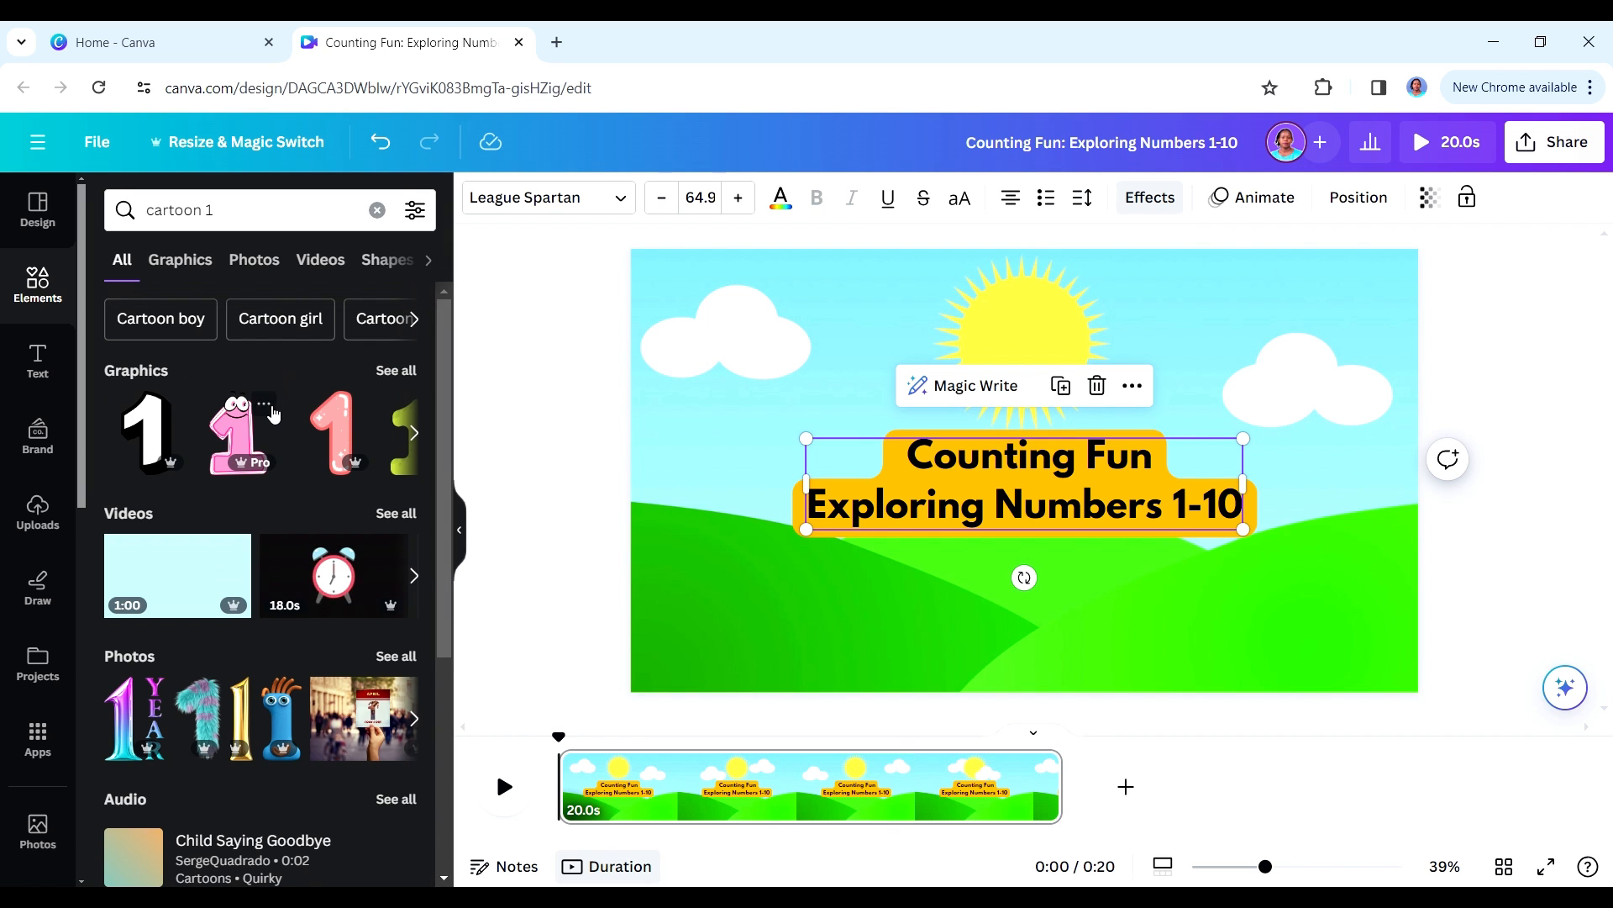
pyautogui.click(236, 432)
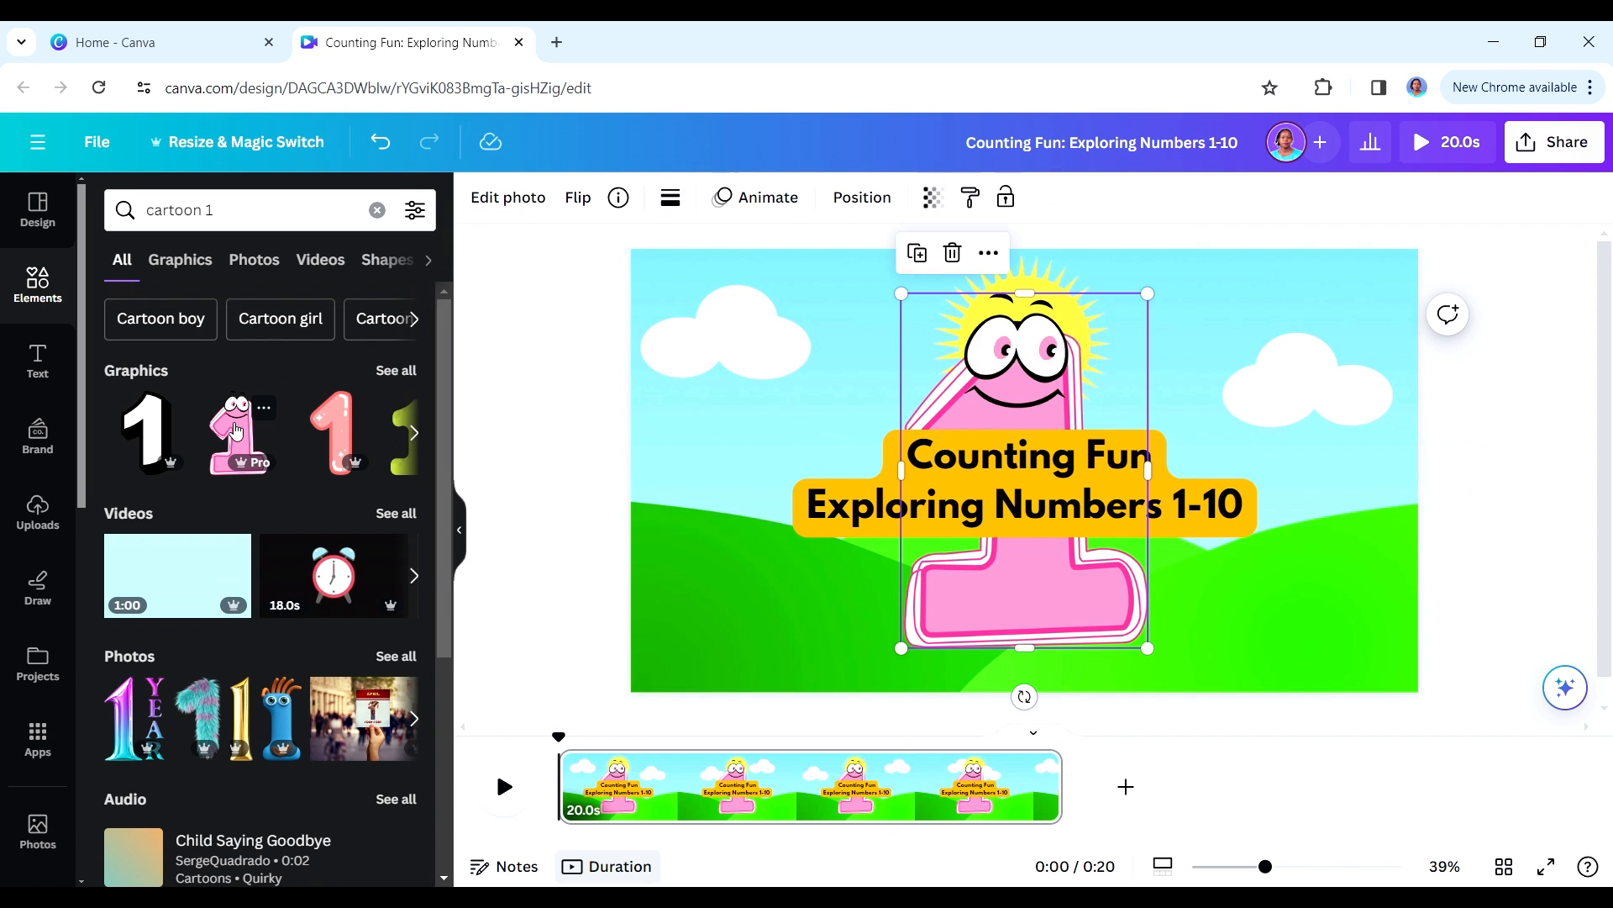
# - Shrink the pink number 1 and place it in the lower-left corner of the title scene
pyautogui.moveTo(998, 626); pyautogui.dragTo(767, 496)
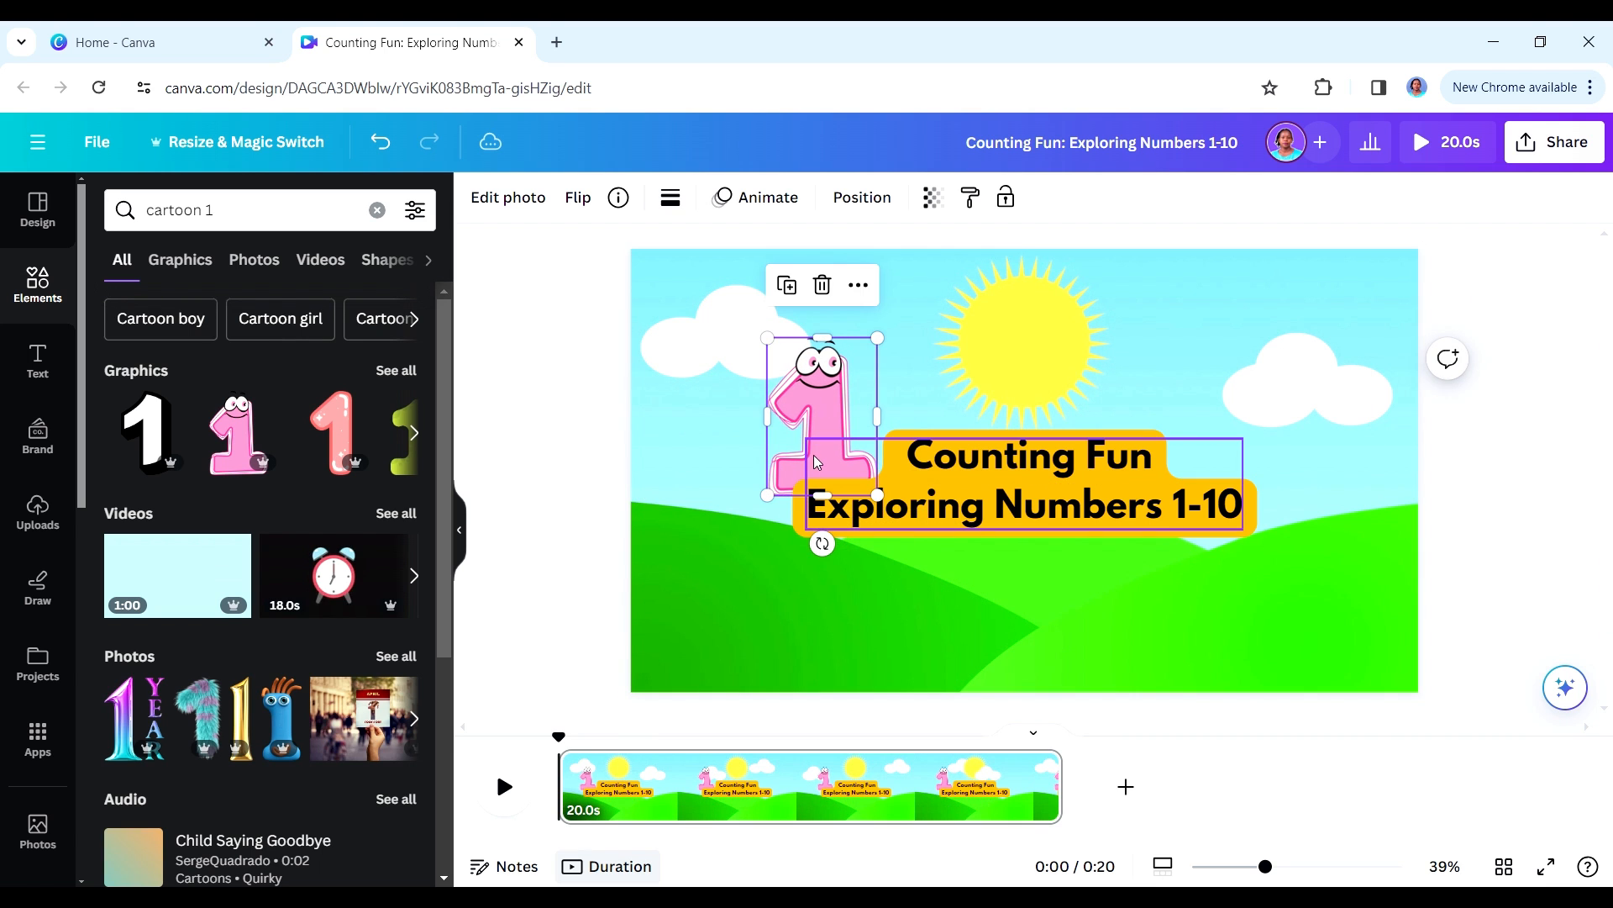
pyautogui.click(815, 448)
pyautogui.moveTo(824, 398); pyautogui.dragTo(704, 604)
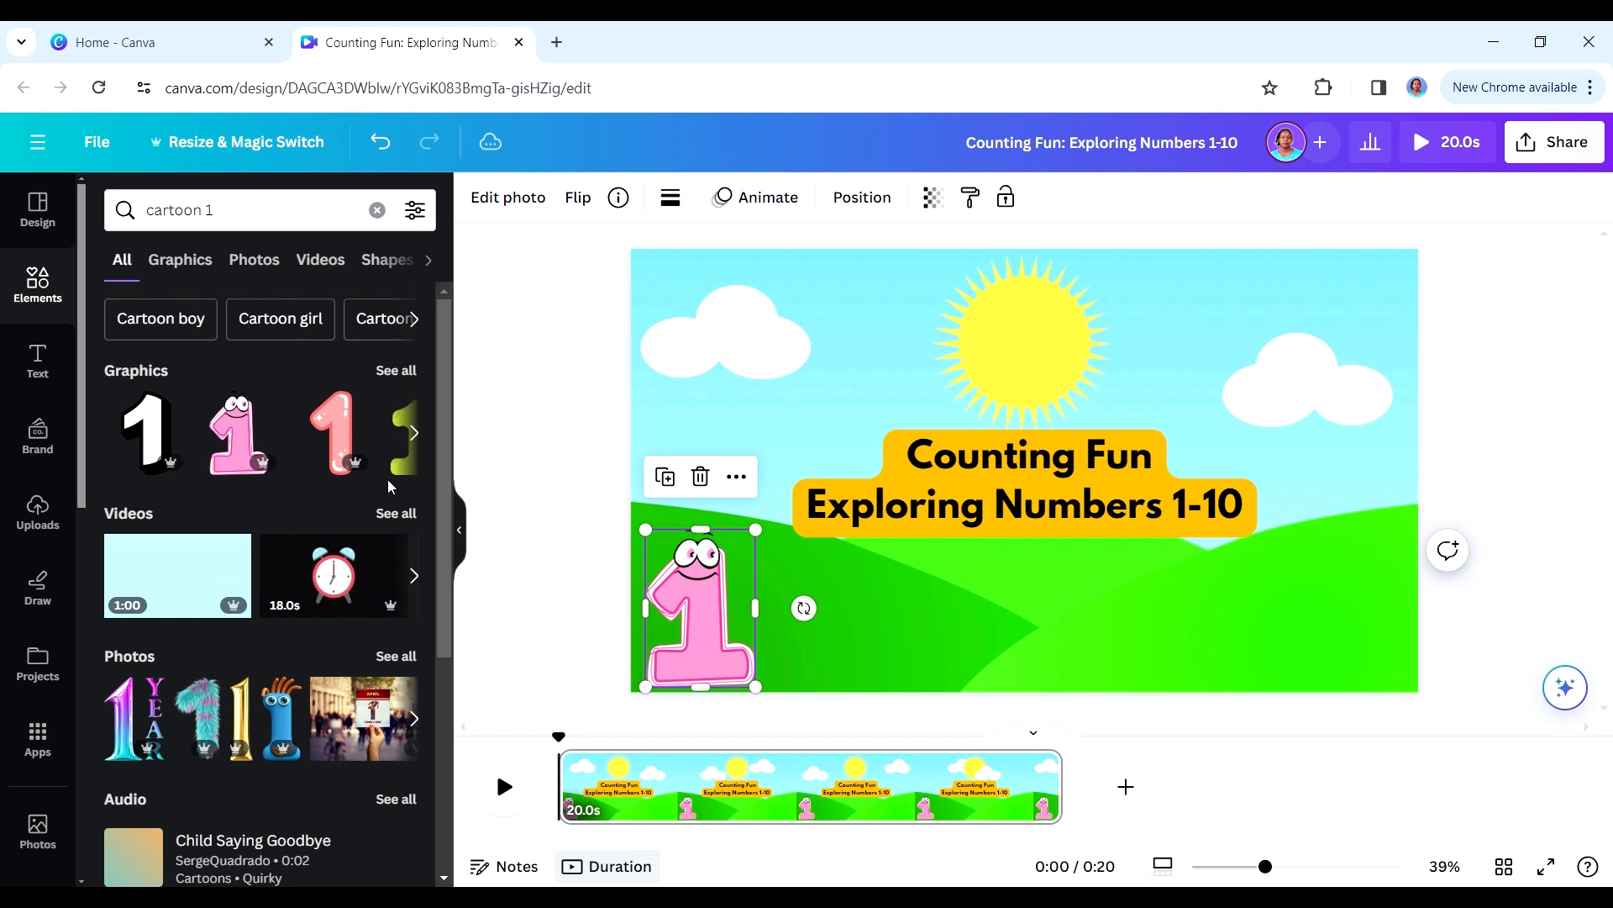
# - Search the elements for "cartoon 2", add the blue smiling number 2, shrink it and place it to the right of the 1
pyautogui.click(208, 214)
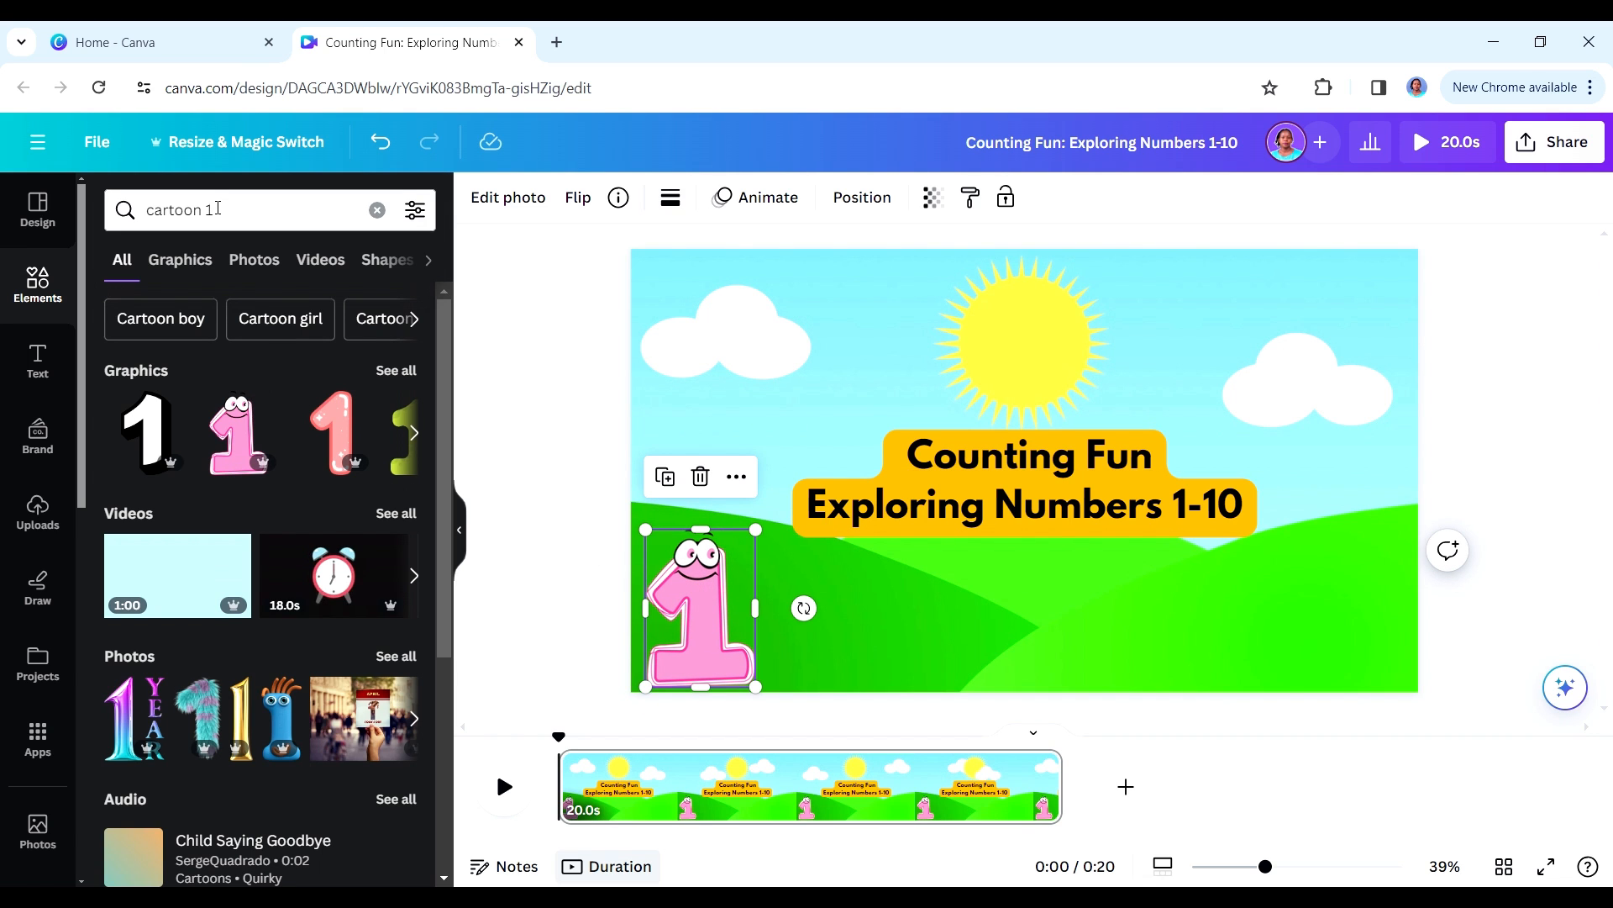
pyautogui.doubleClick(209, 210)
pyautogui.write('2')
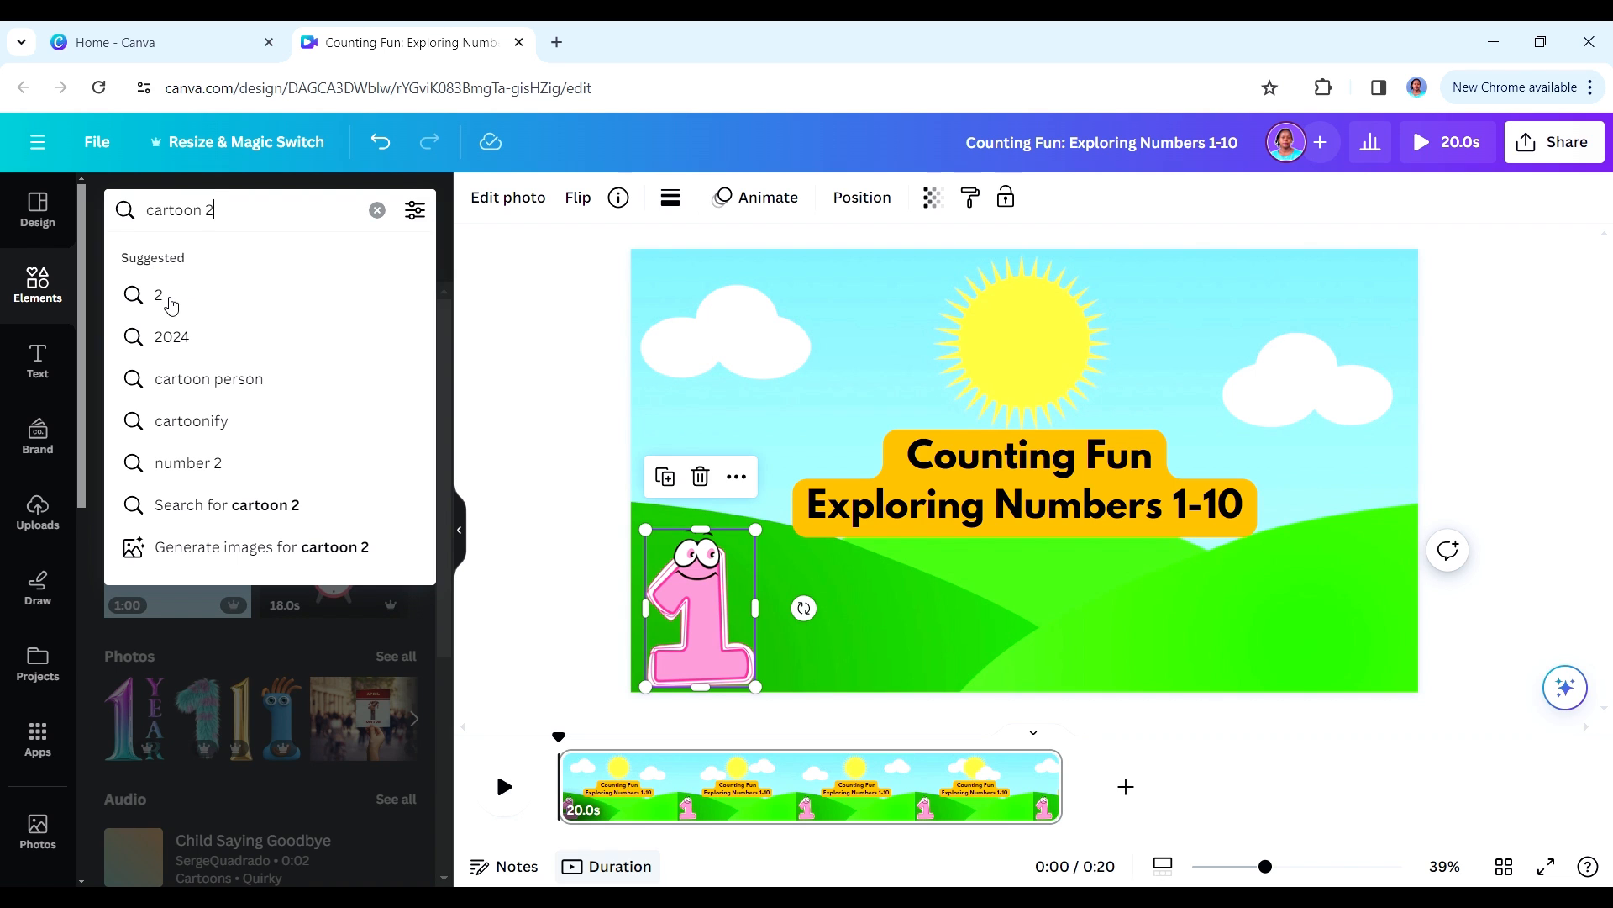
pyautogui.press('Return')
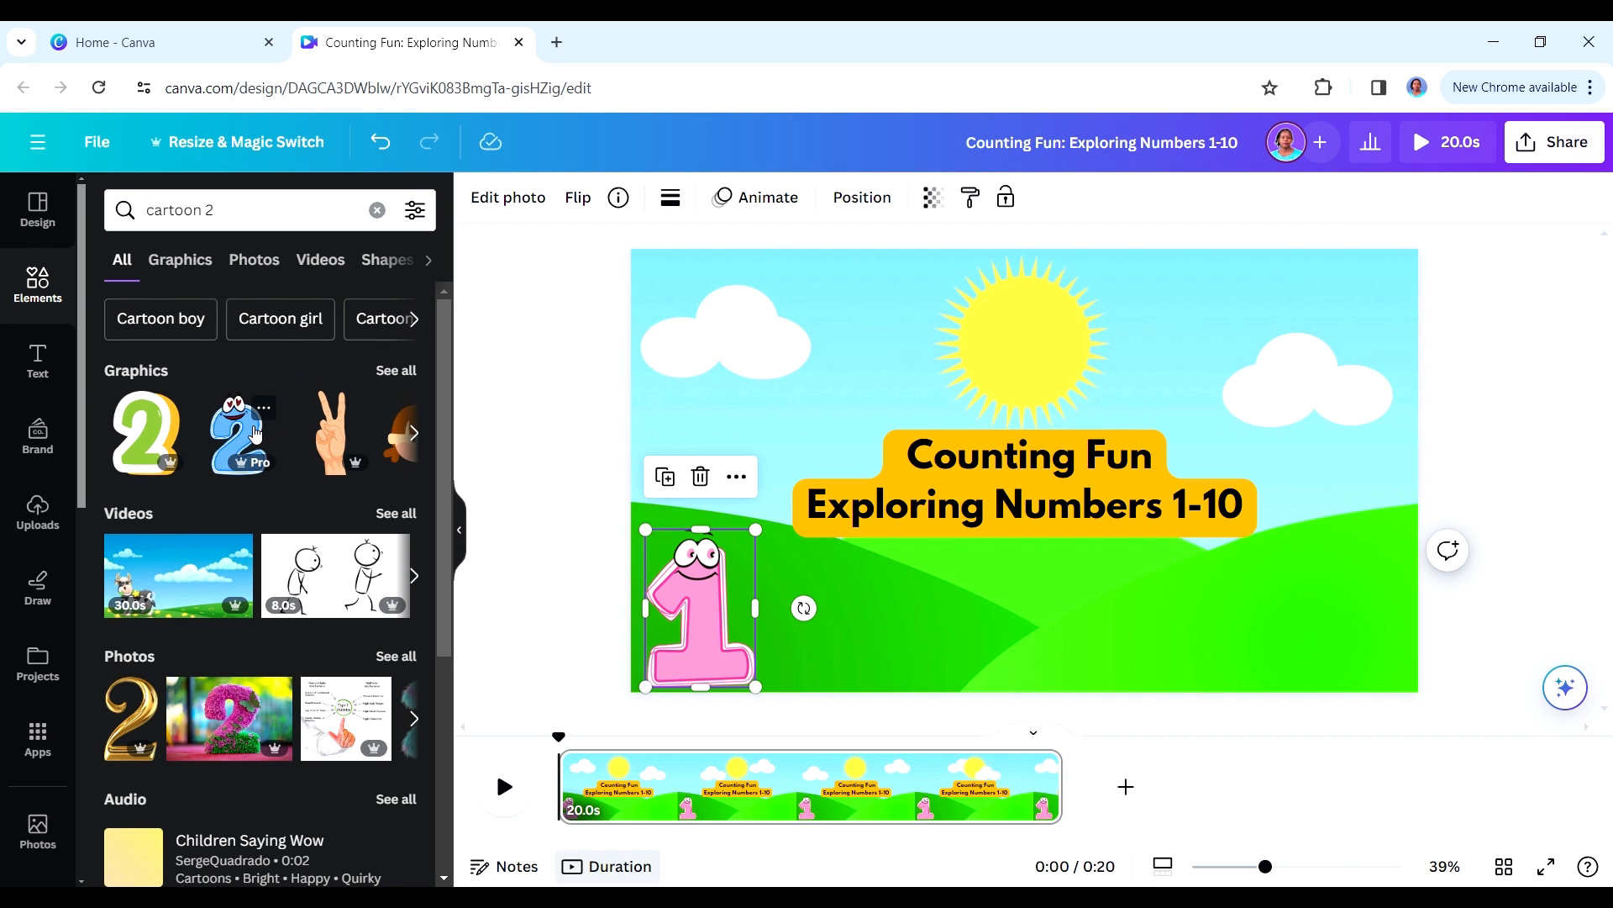
pyautogui.click(238, 433)
pyautogui.moveTo(902, 648); pyautogui.dragTo(1033, 458)
pyautogui.moveTo(1093, 387); pyautogui.dragTo(876, 616)
# - Search the elements for "cartoon 3" and place the pale yellow-green number 3 with eyes to the right of the 2
pyautogui.click(252, 209)
pyautogui.press('BackSpace')
pyautogui.write('3')
pyautogui.press('Return')
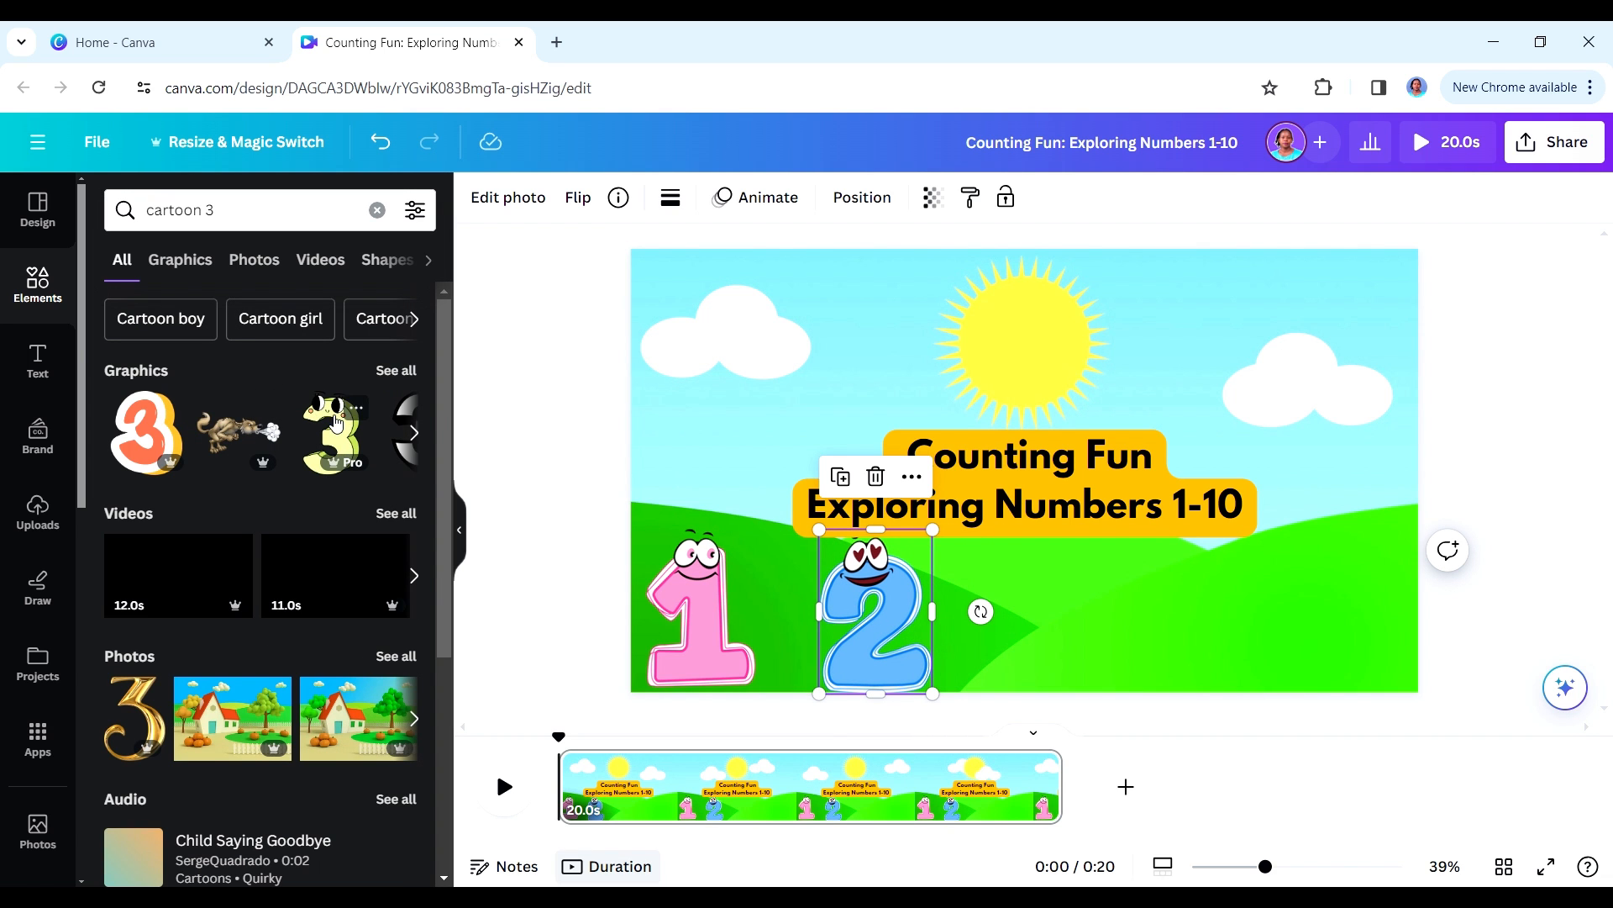
pyautogui.moveTo(330, 433); pyautogui.dragTo(1087, 540)
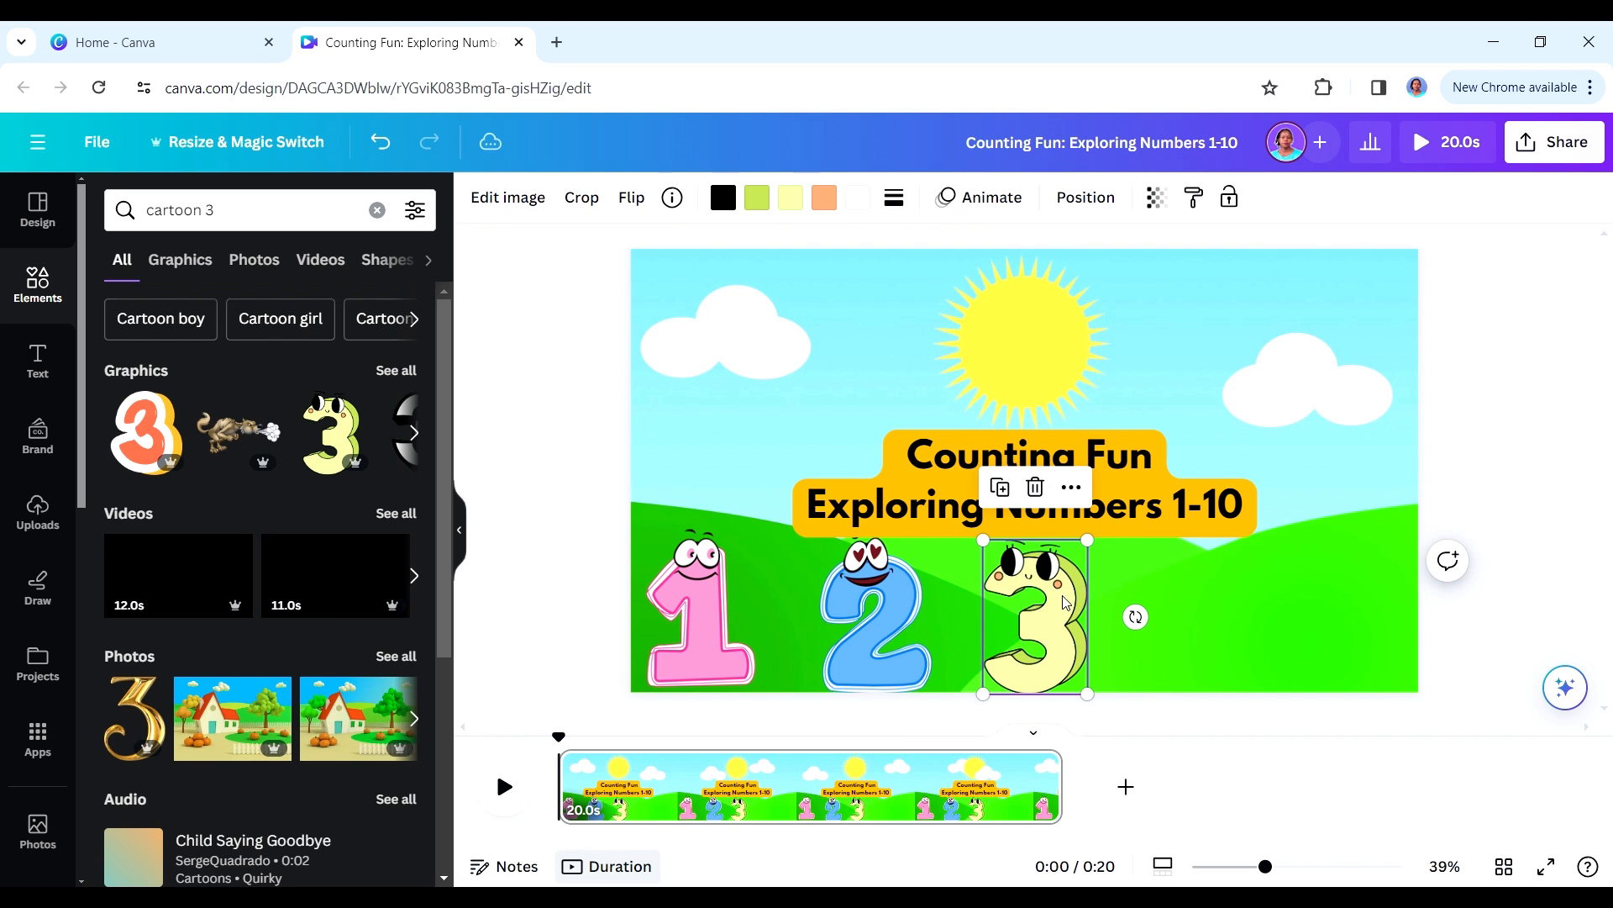
# - Search the graphics for "cartoon 4" and add the cream-coloured number 4 with a face
pyautogui.click(220, 224)
pyautogui.press('BackSpace')
pyautogui.write('4')
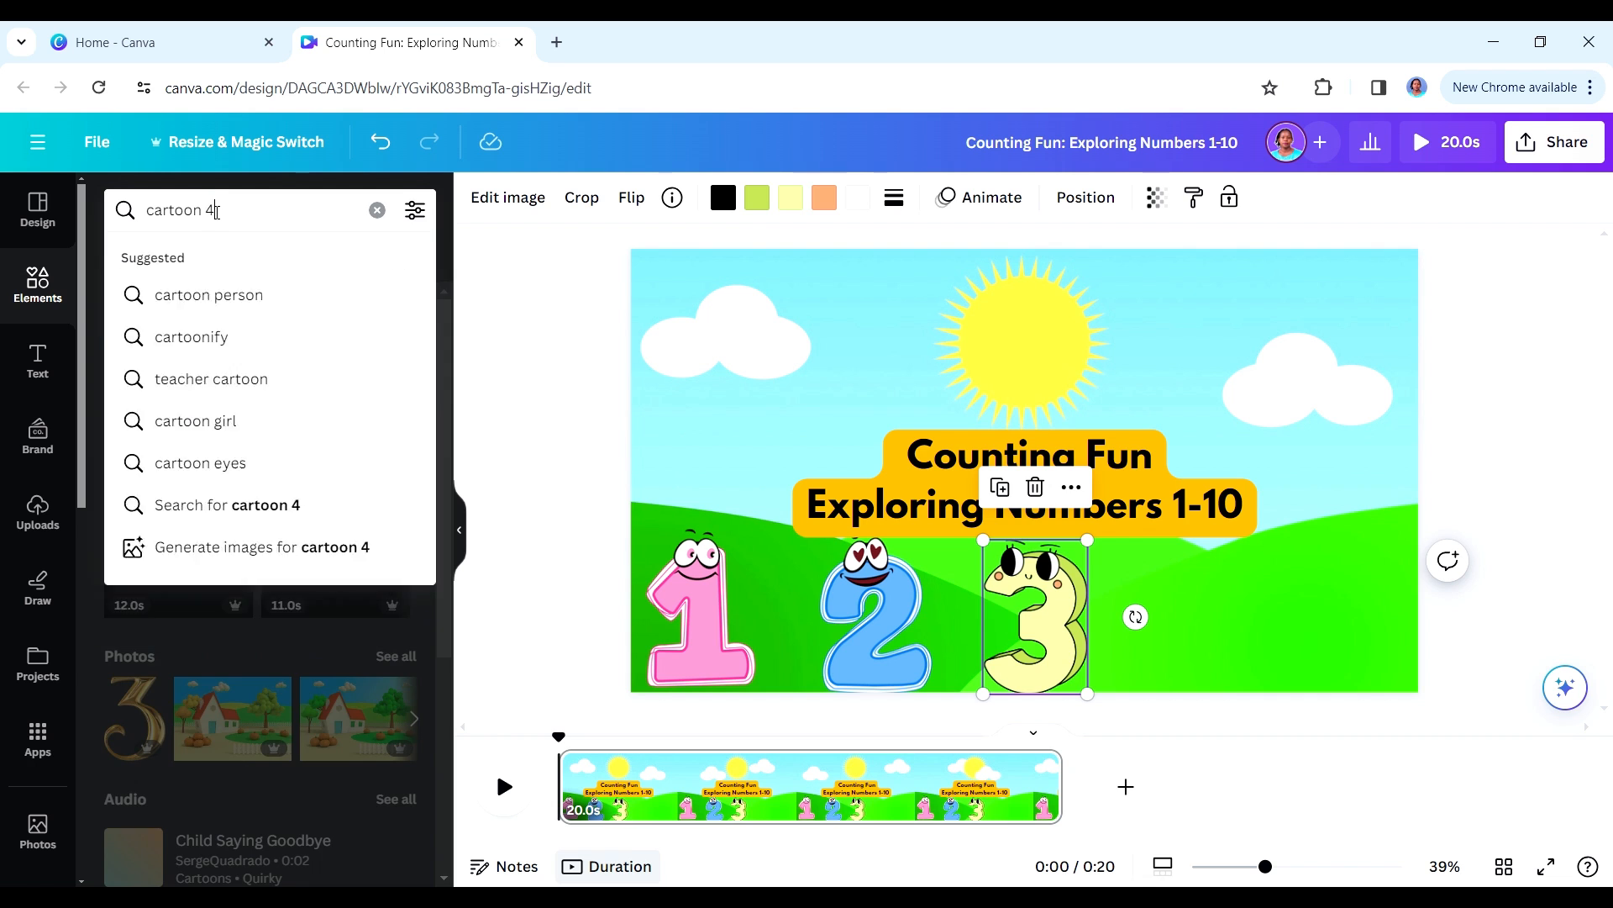
pyautogui.press('Return')
pyautogui.click(395, 370)
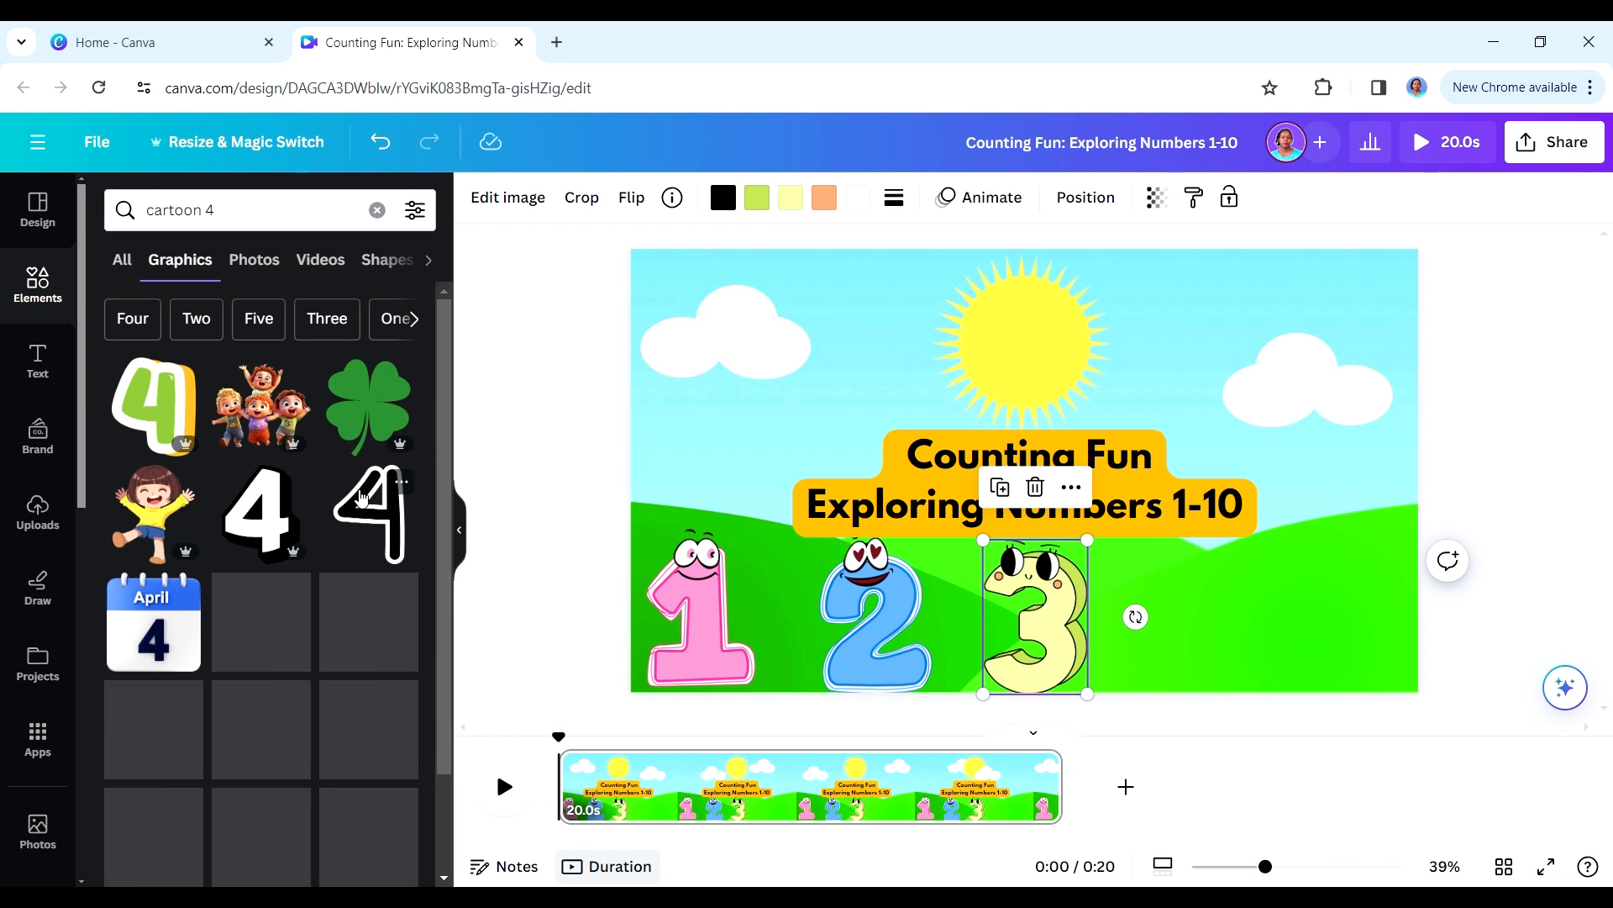
pyautogui.click(370, 621)
# - Shrink the cream number 4 to match the other numbers and place it to the right of the 3
pyautogui.moveTo(1025, 471); pyautogui.dragTo(1273, 603)
pyautogui.moveTo(1201, 691); pyautogui.dragTo(1139, 662)
pyautogui.moveTo(1203, 572); pyautogui.dragTo(1223, 546)
# - Add the lilac number 5 from the full magic recommendations for the 4 and place it to the right of the 4
pyautogui.click(379, 717)
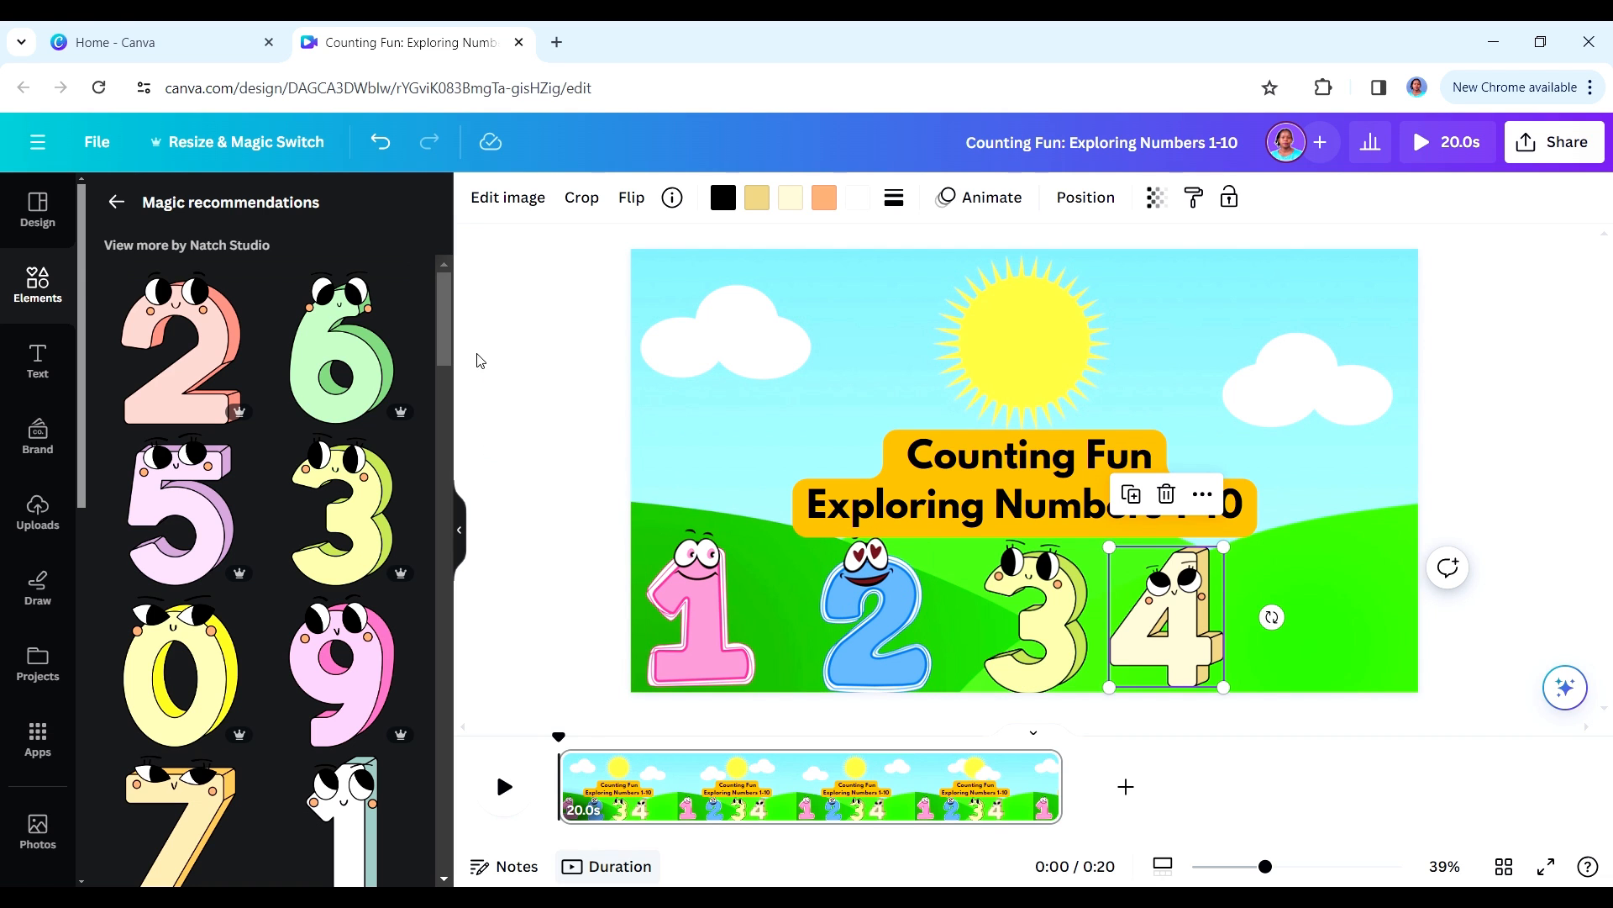
pyautogui.scroll(-2, 191, 387)
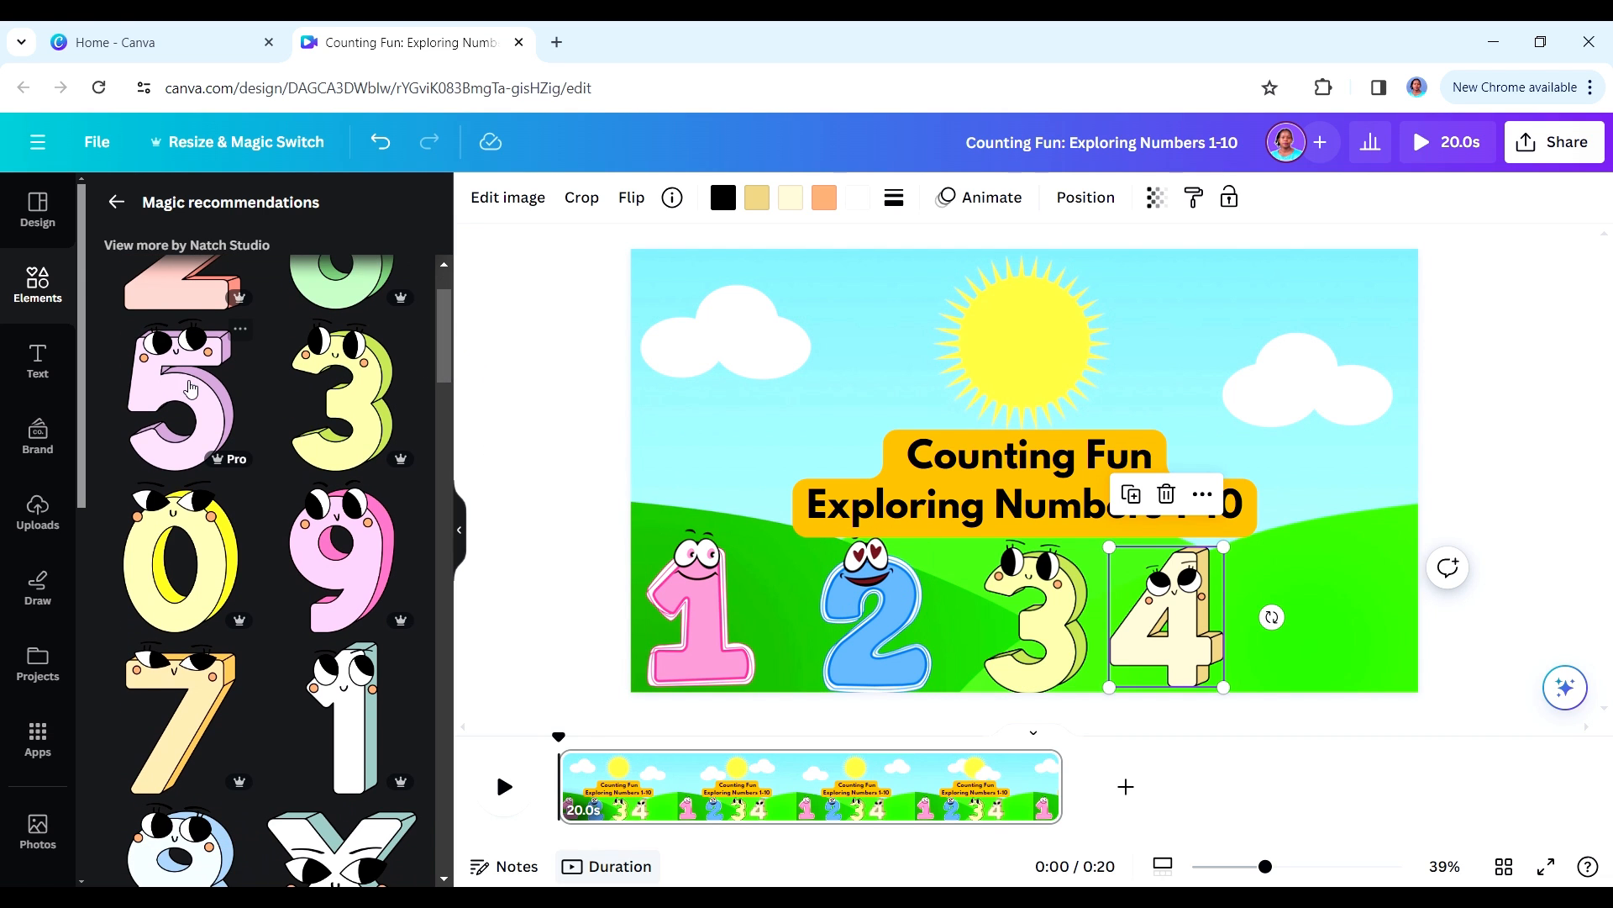
pyautogui.click(192, 395)
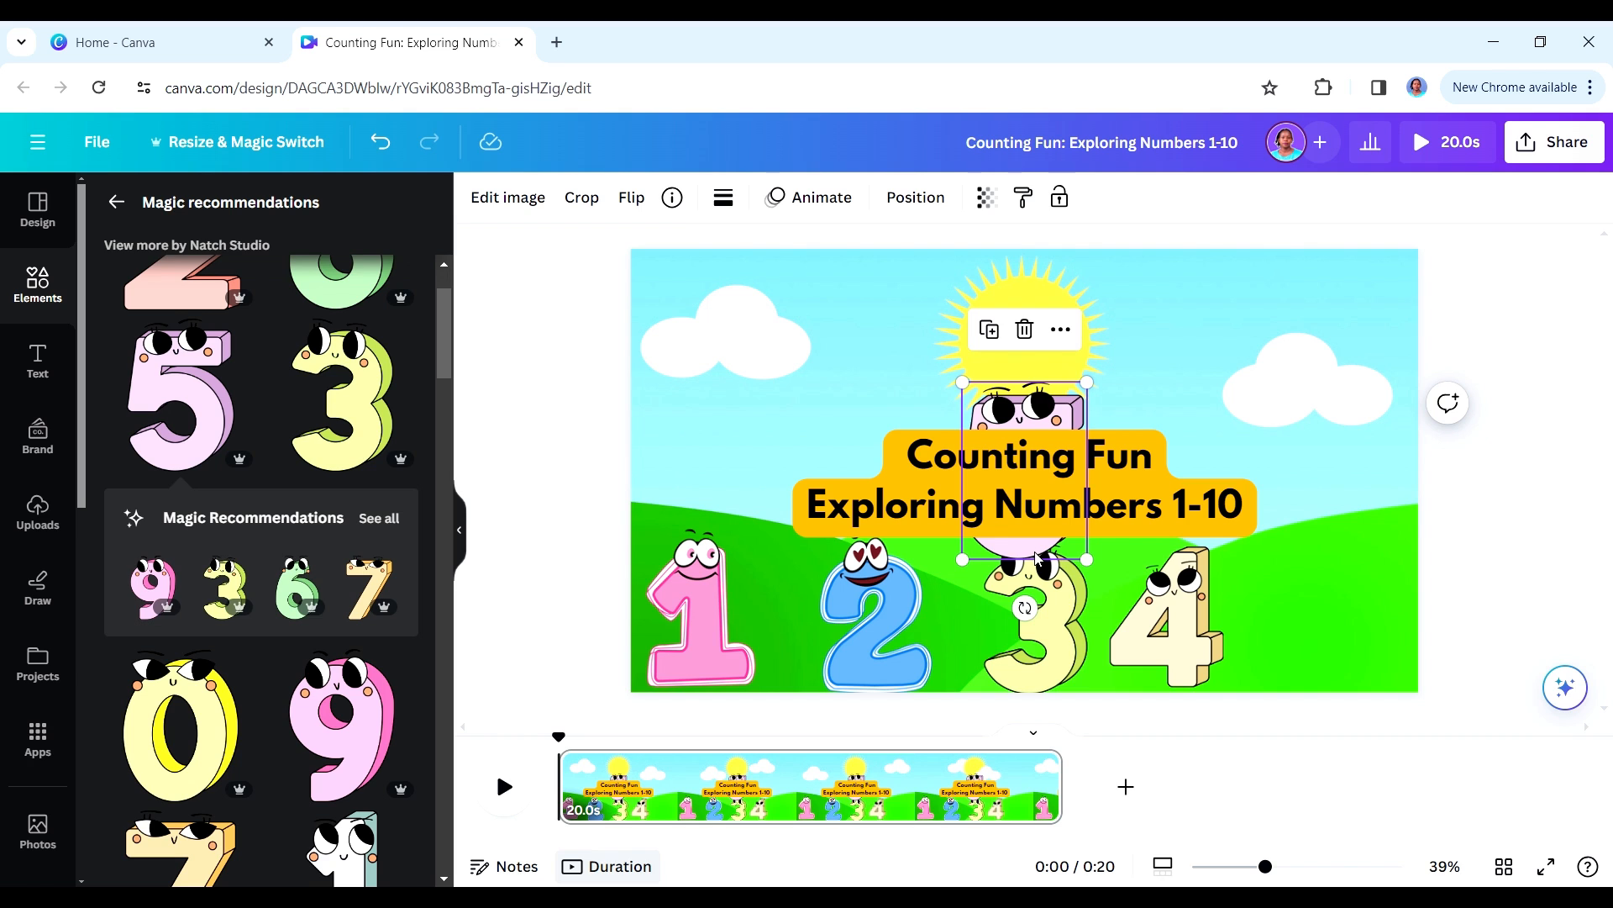
pyautogui.moveTo(1037, 557); pyautogui.dragTo(1320, 668)
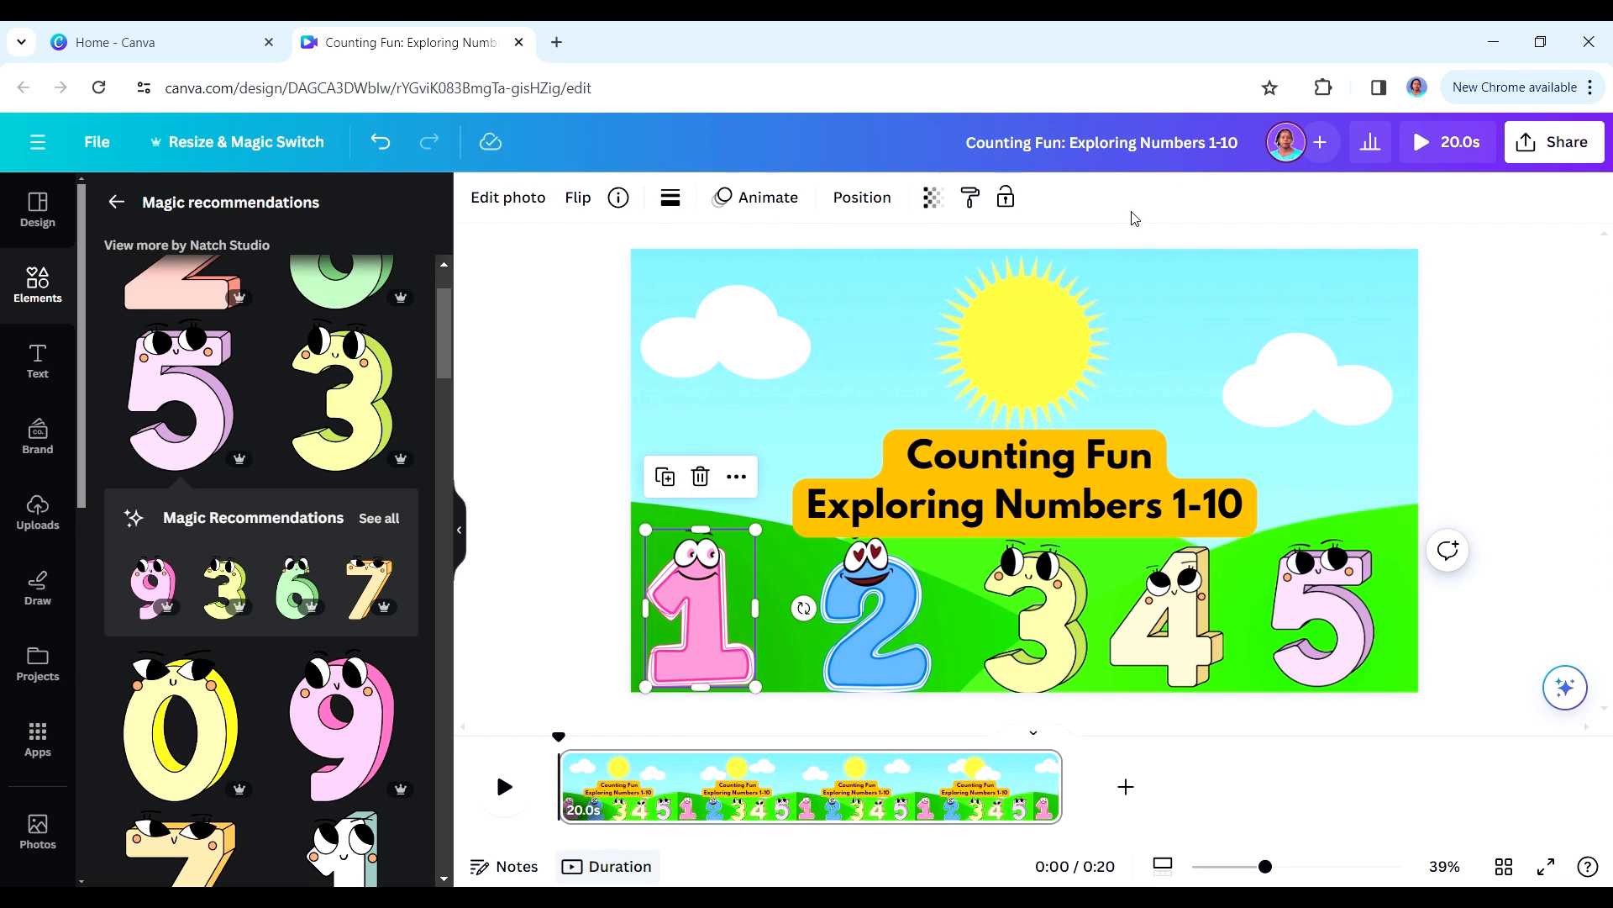
# - Apply the Wiggle motion effect to the pink number 1 and the blue number 2
pyautogui.click(785, 202)
pyautogui.scroll(-10, 420, 672)
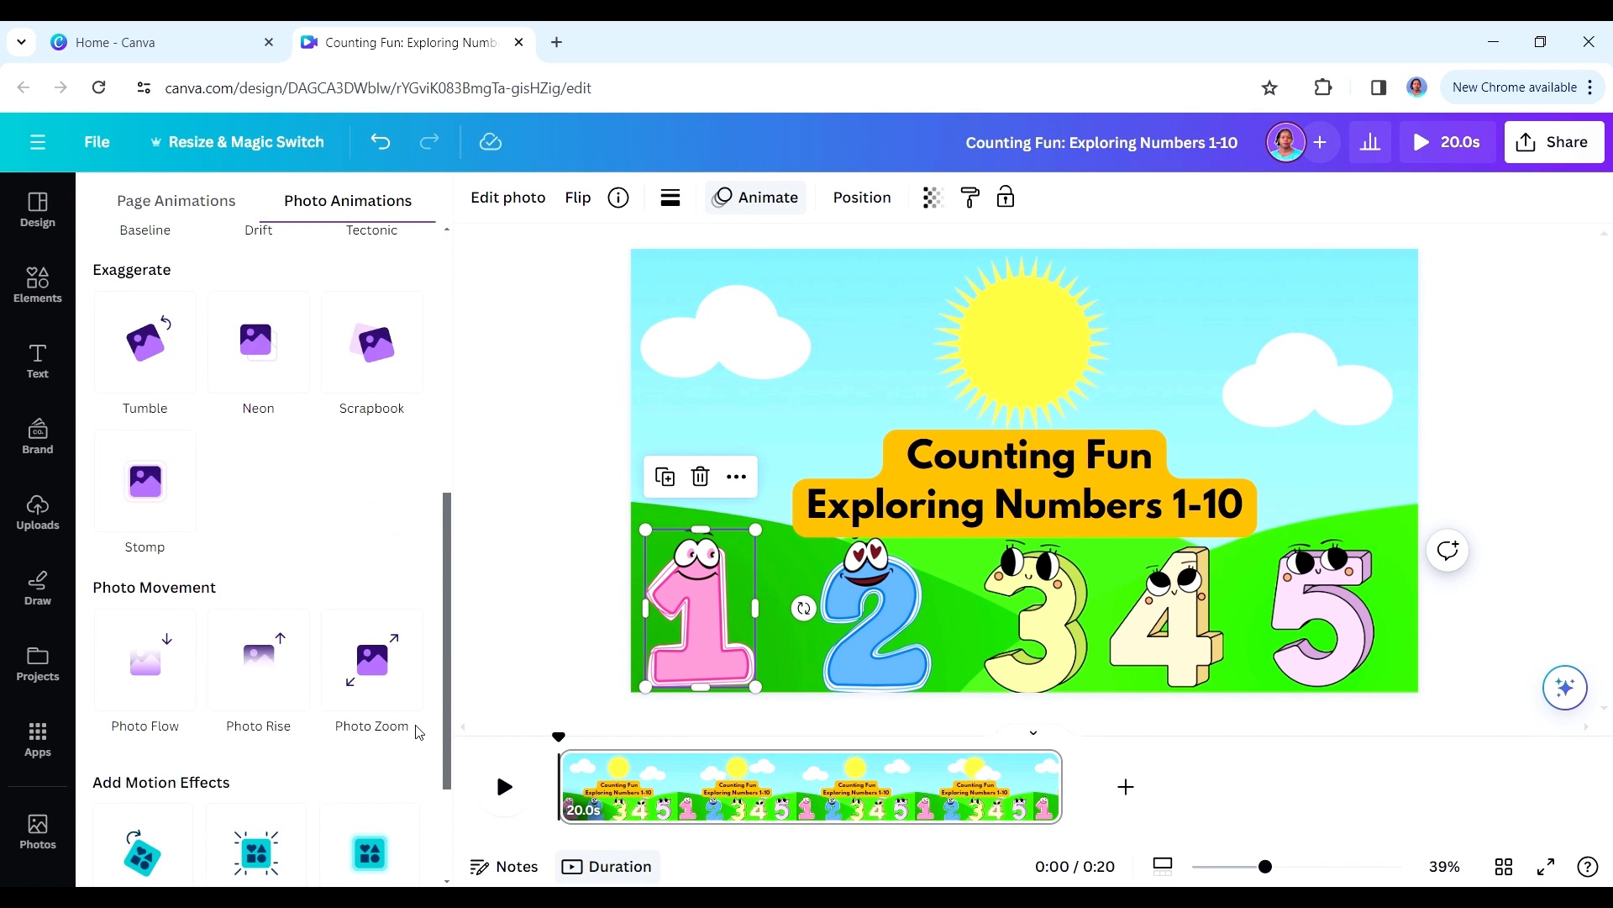
pyautogui.click(154, 815)
pyautogui.click(860, 653)
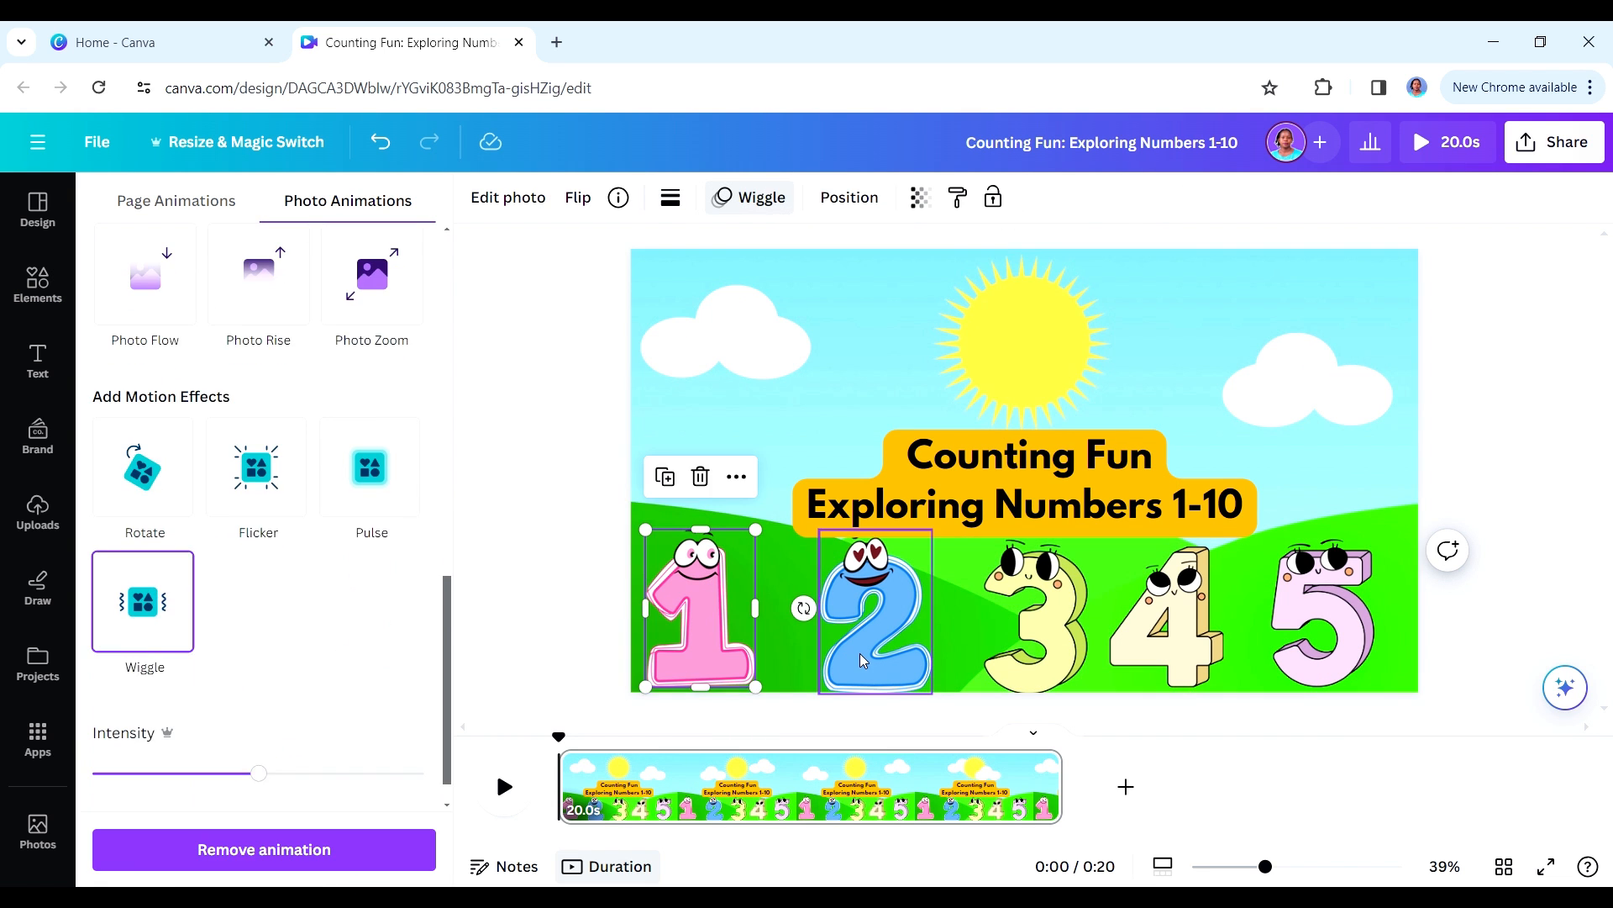
pyautogui.click(177, 798)
# - Apply the Wiggle motion effect to each of the numbers 3, 4 and 5
pyautogui.press('Tab')
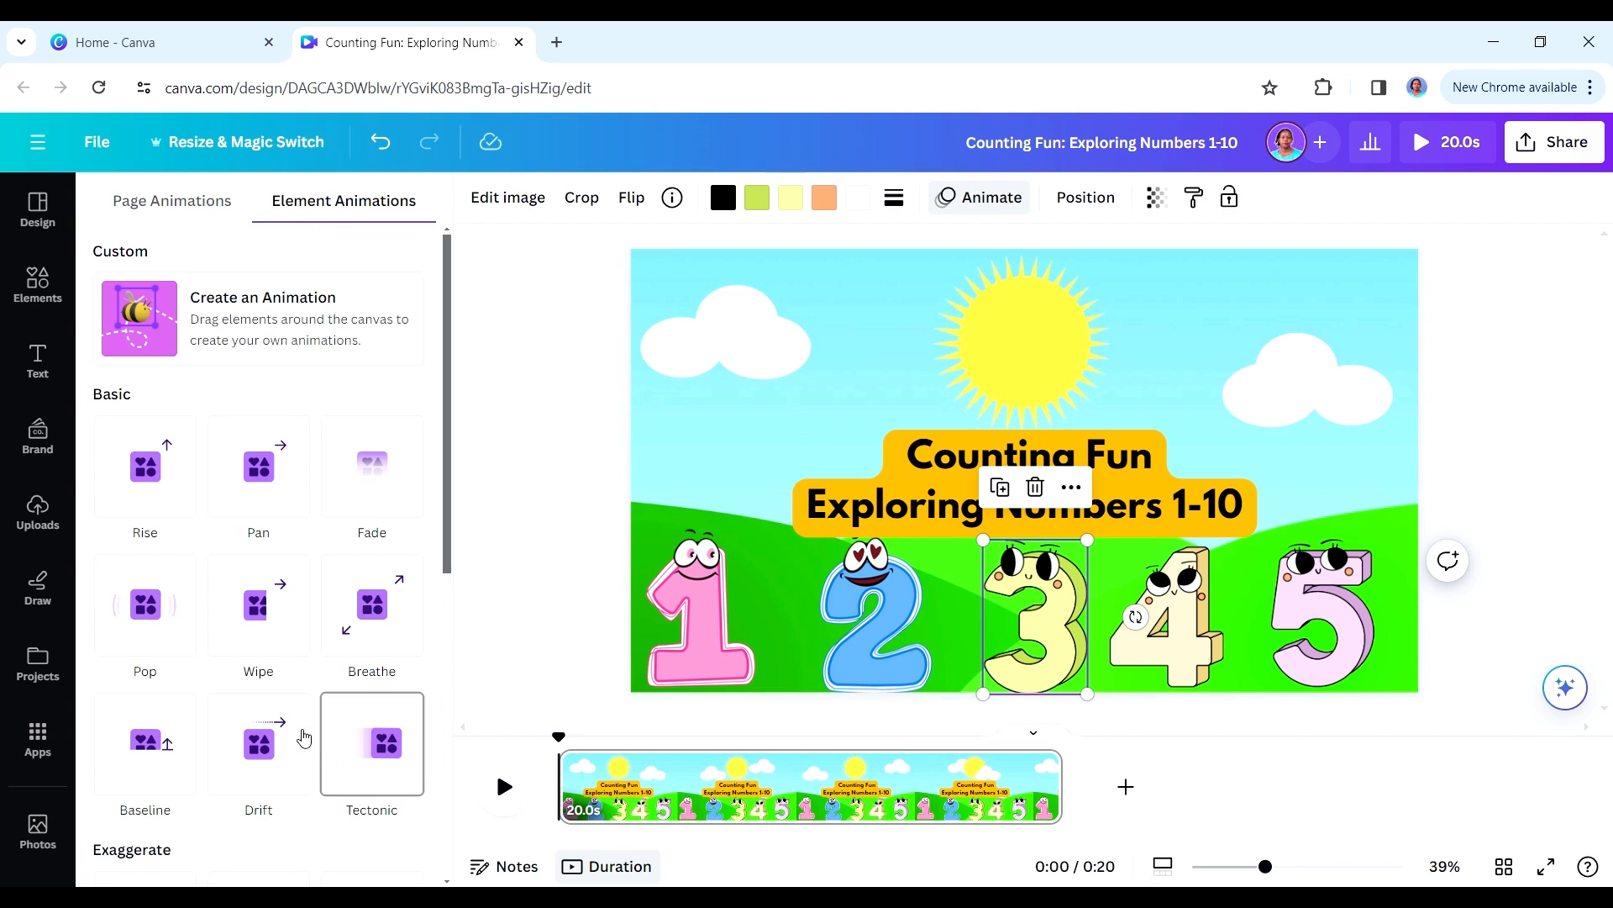
pyautogui.click(981, 209)
pyautogui.click(1008, 205)
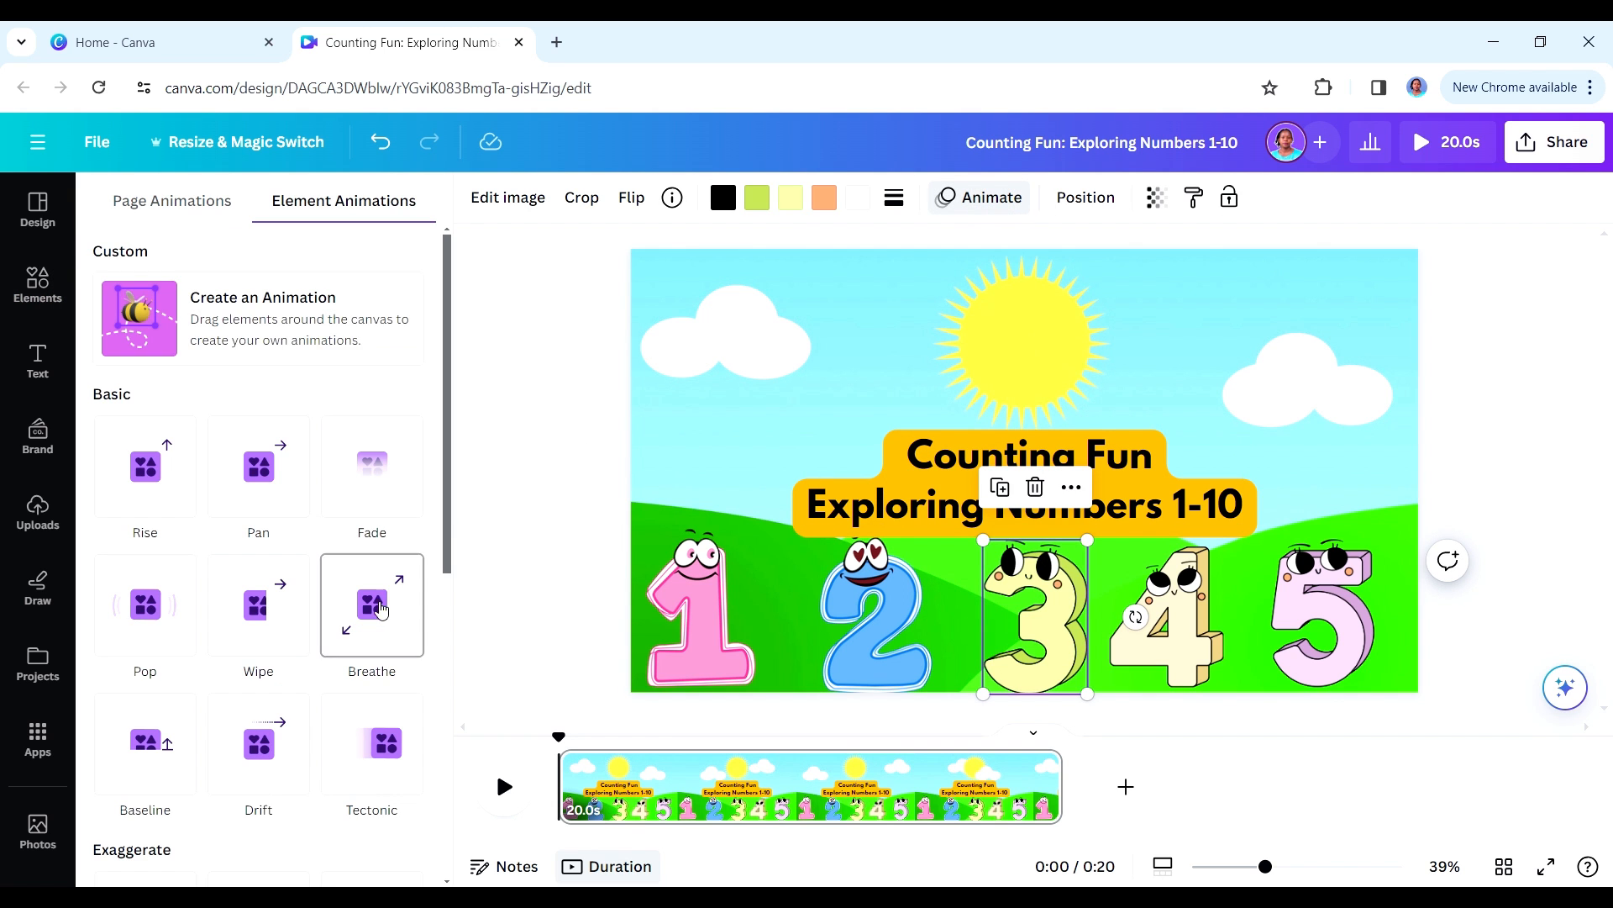
pyautogui.moveTo(450, 533); pyautogui.dragTo(447, 853)
pyautogui.click(145, 832)
pyautogui.click(1142, 613)
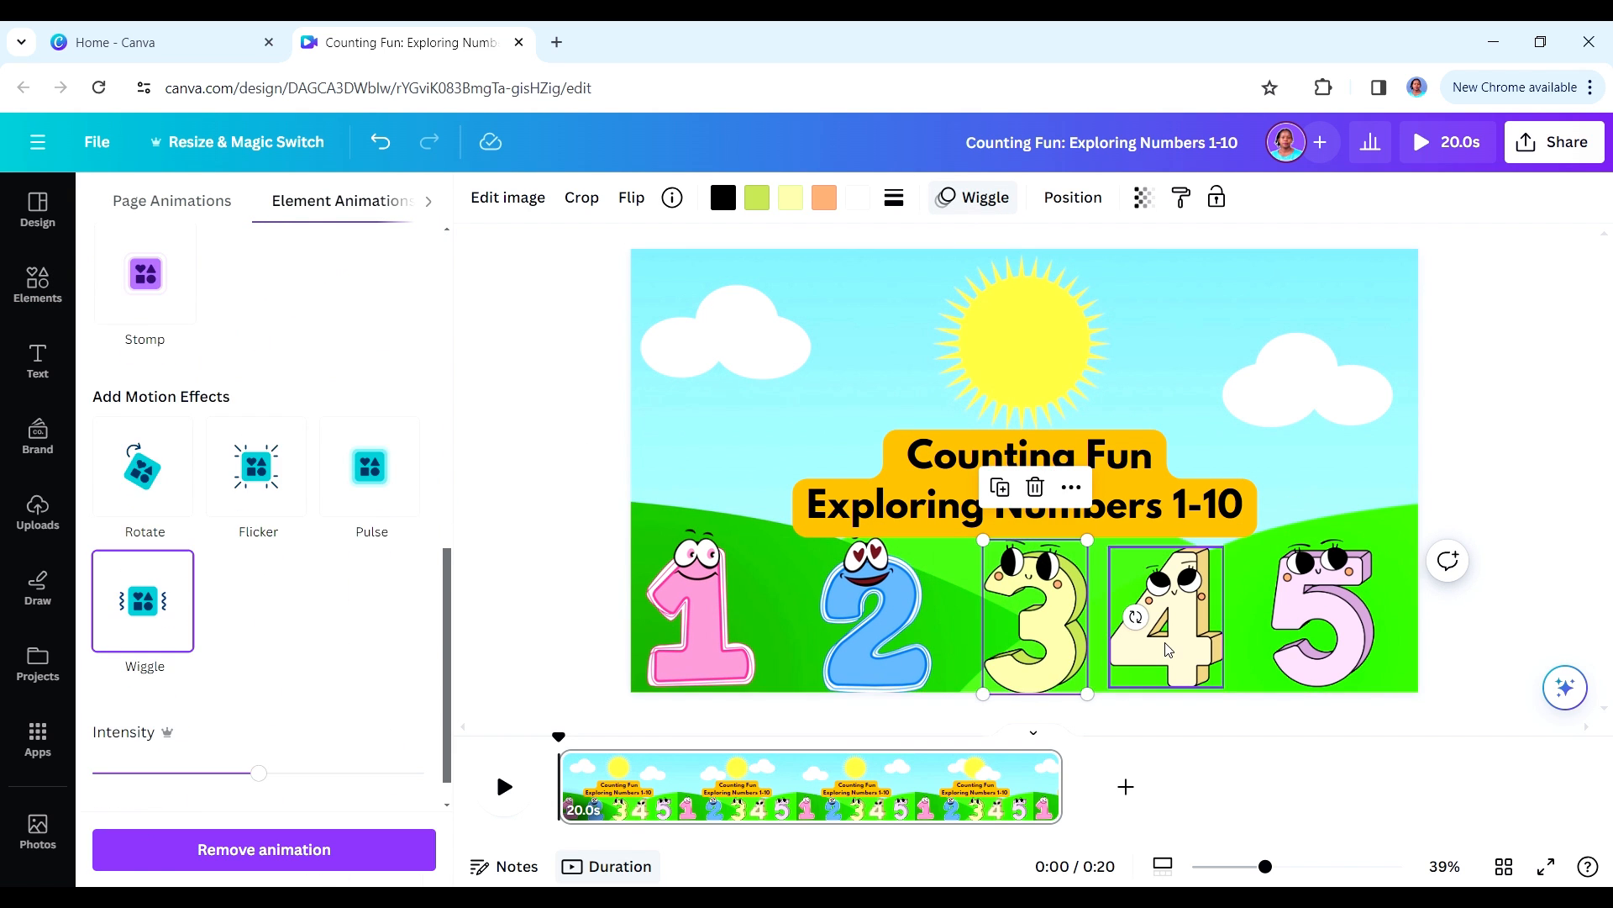
pyautogui.click(150, 832)
pyautogui.click(1321, 618)
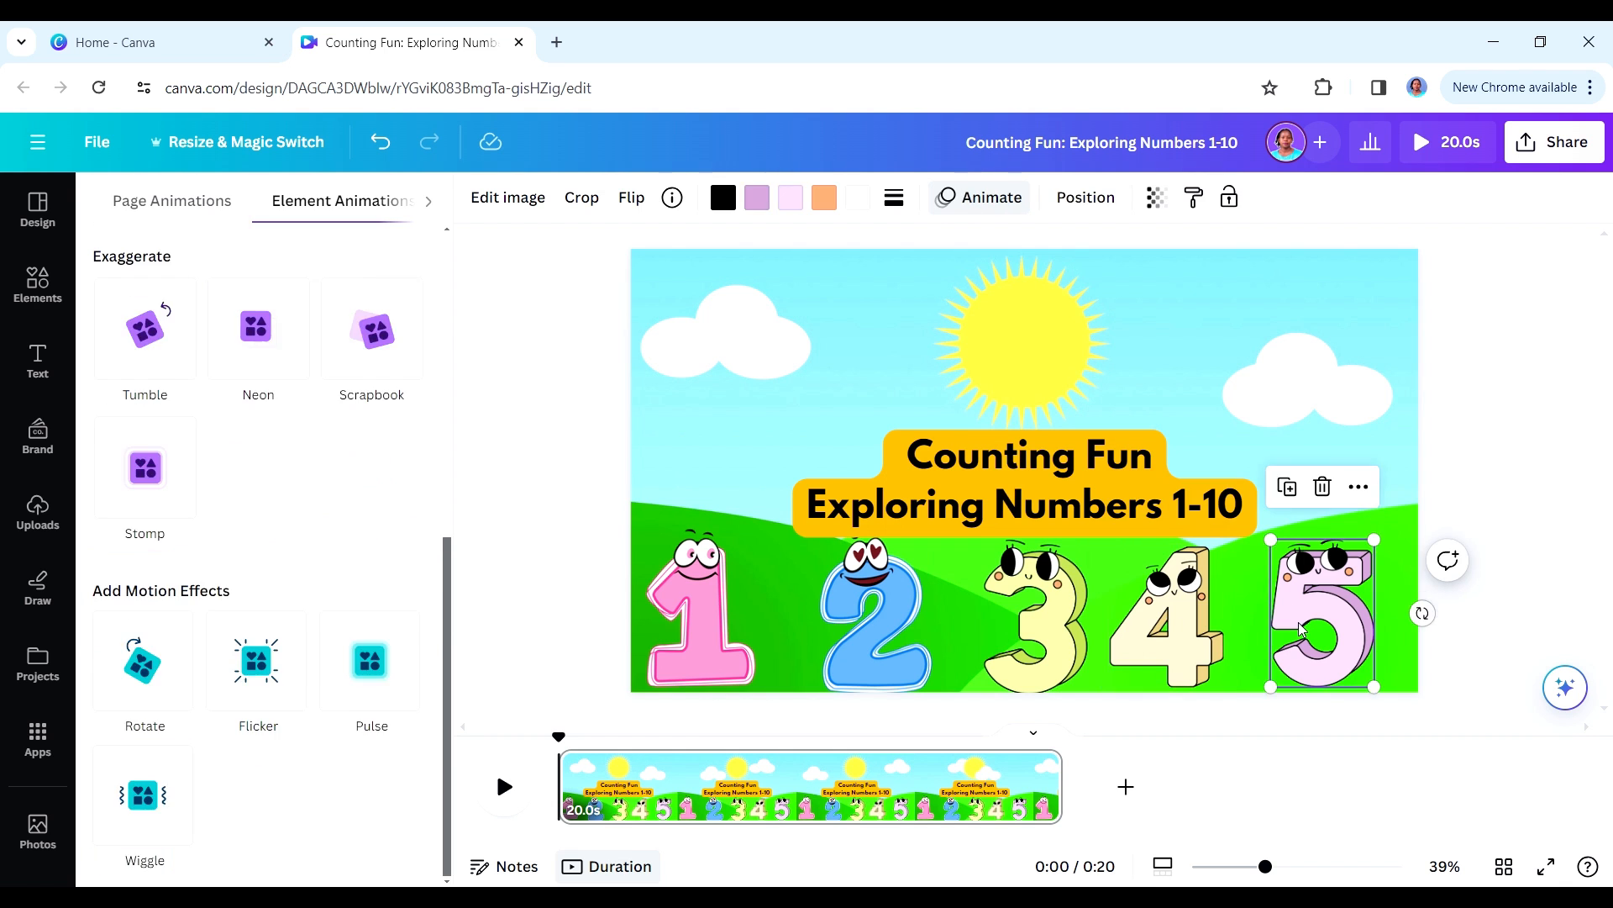
pyautogui.click(146, 828)
# - Preview the animated title scene, and check the Scene 1 description in the ChatGPT script before returning to Canva
pyautogui.click(756, 462)
pyautogui.click(509, 796)
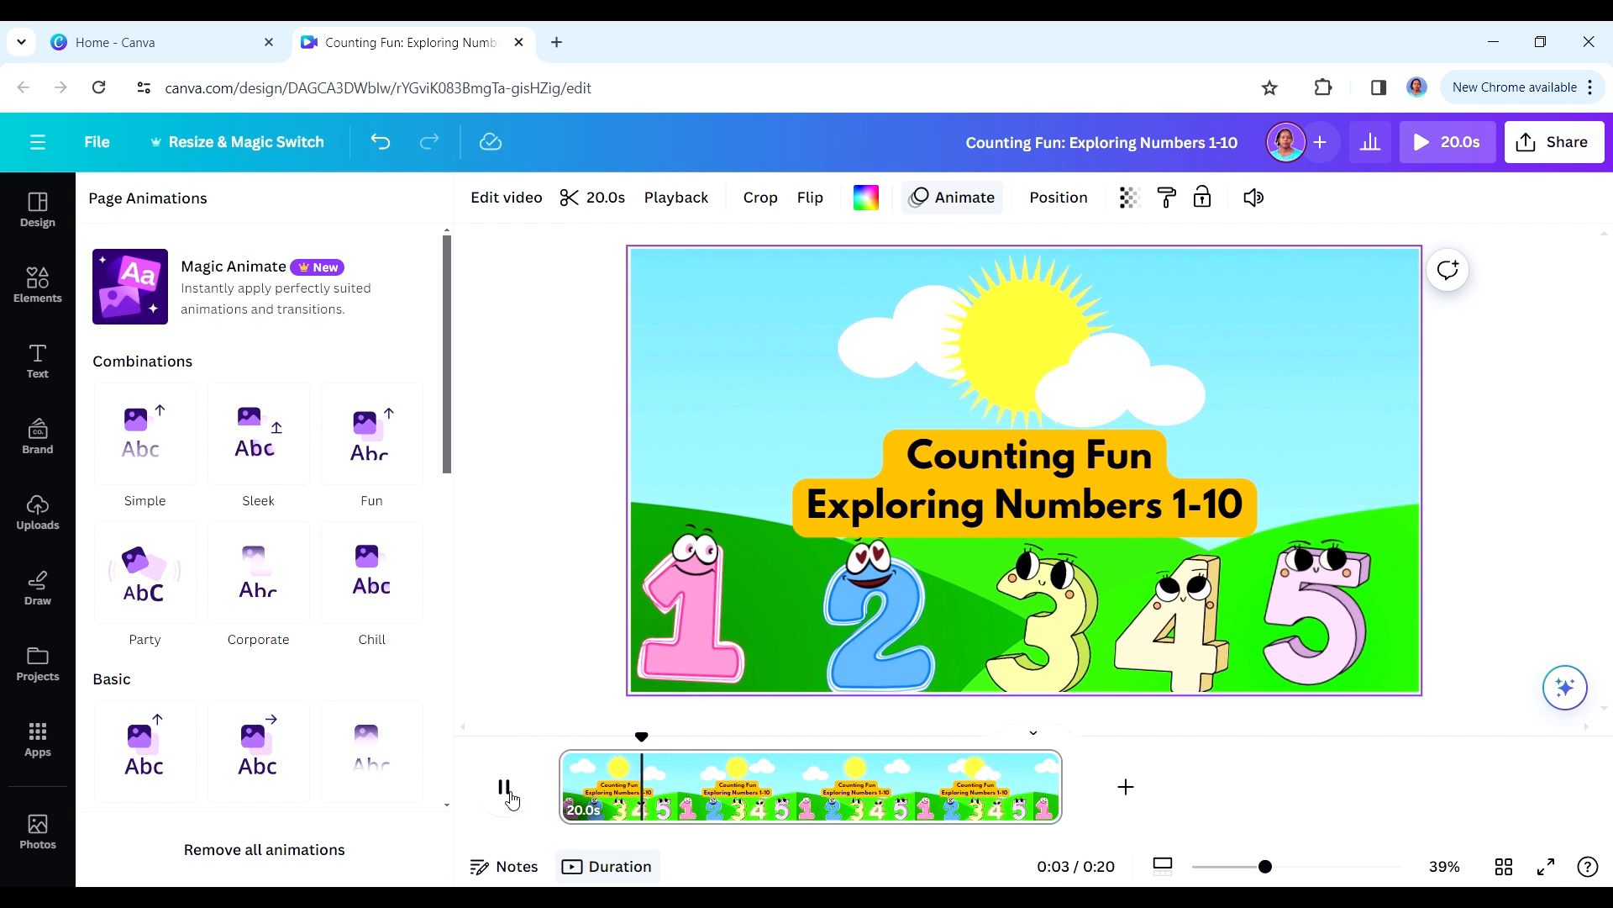
pyautogui.click(508, 790)
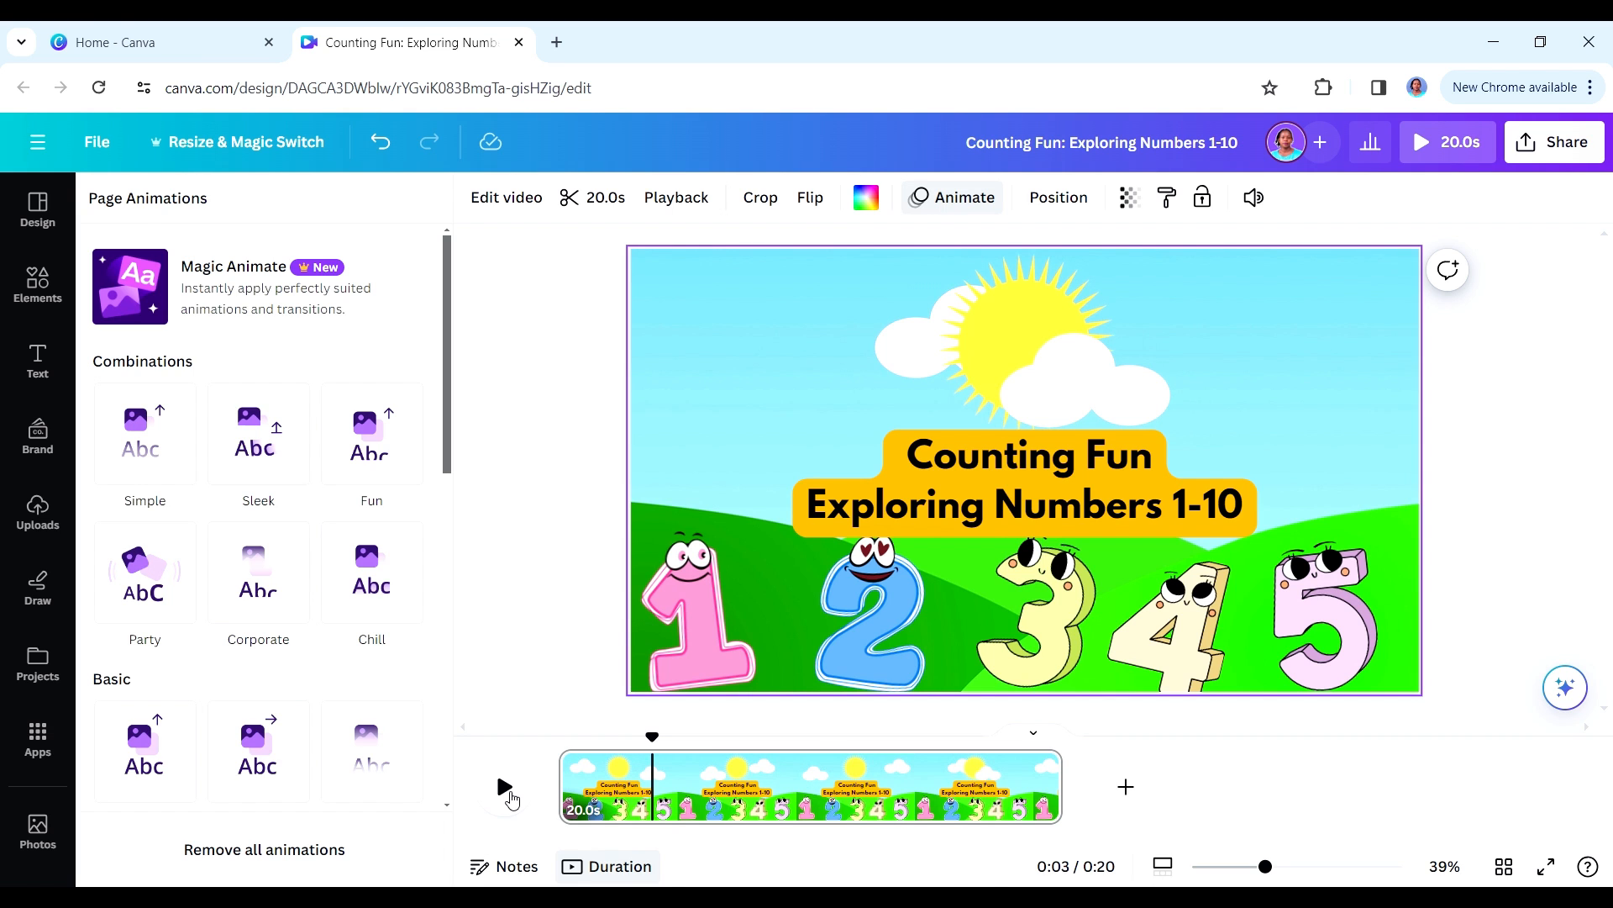
pyautogui.hotkey('alt', 'Tab')
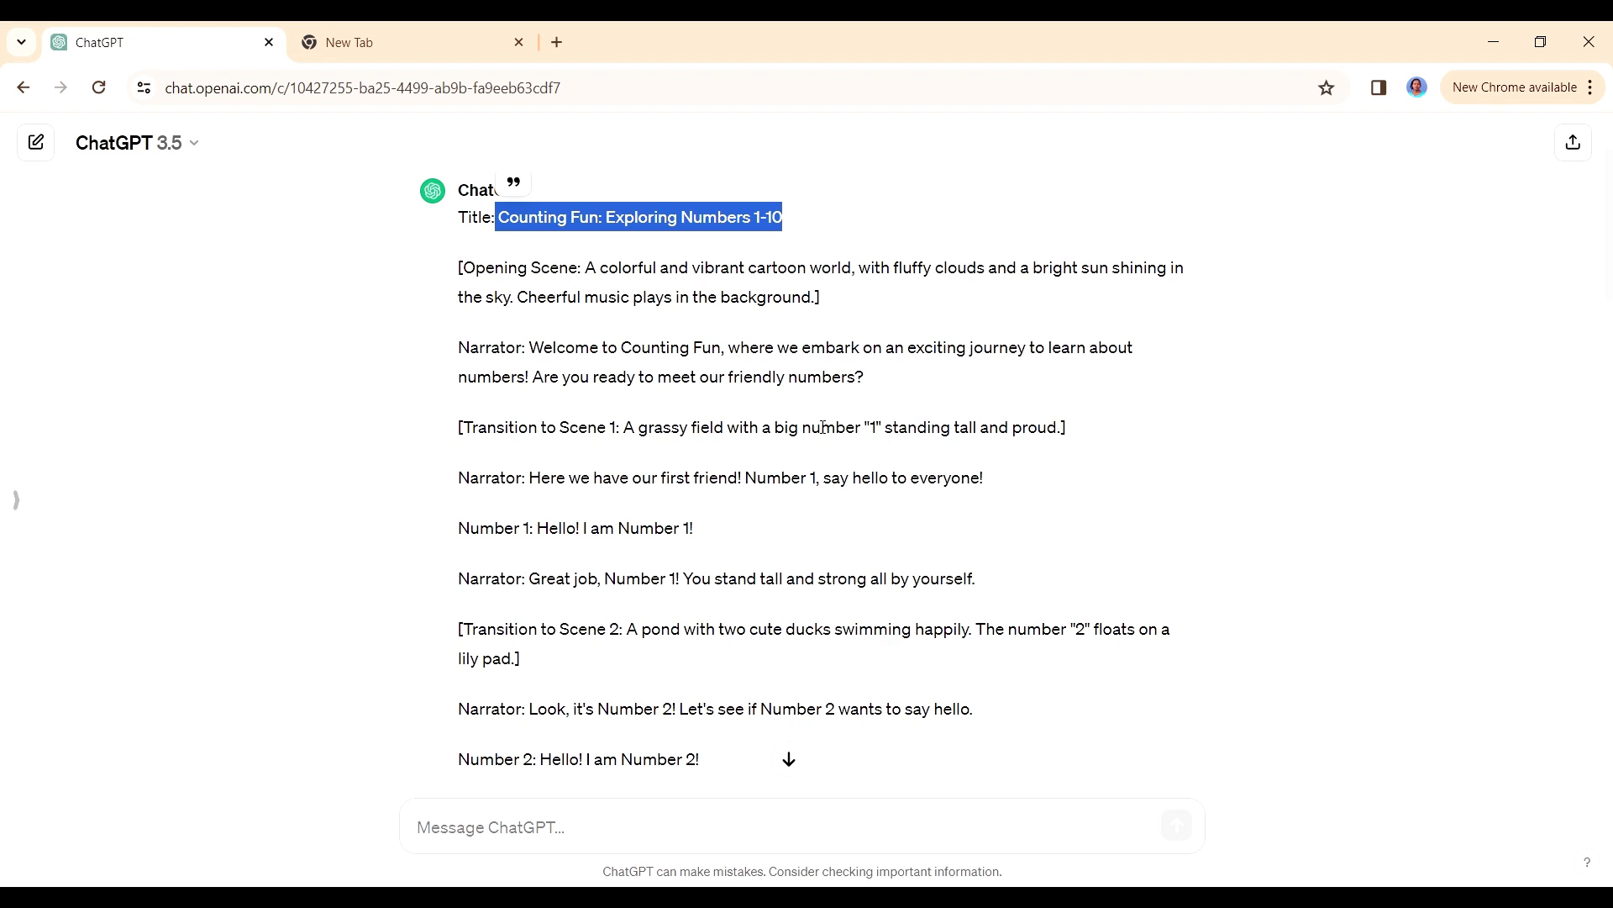
pyautogui.hotkey('alt', 'Tab')
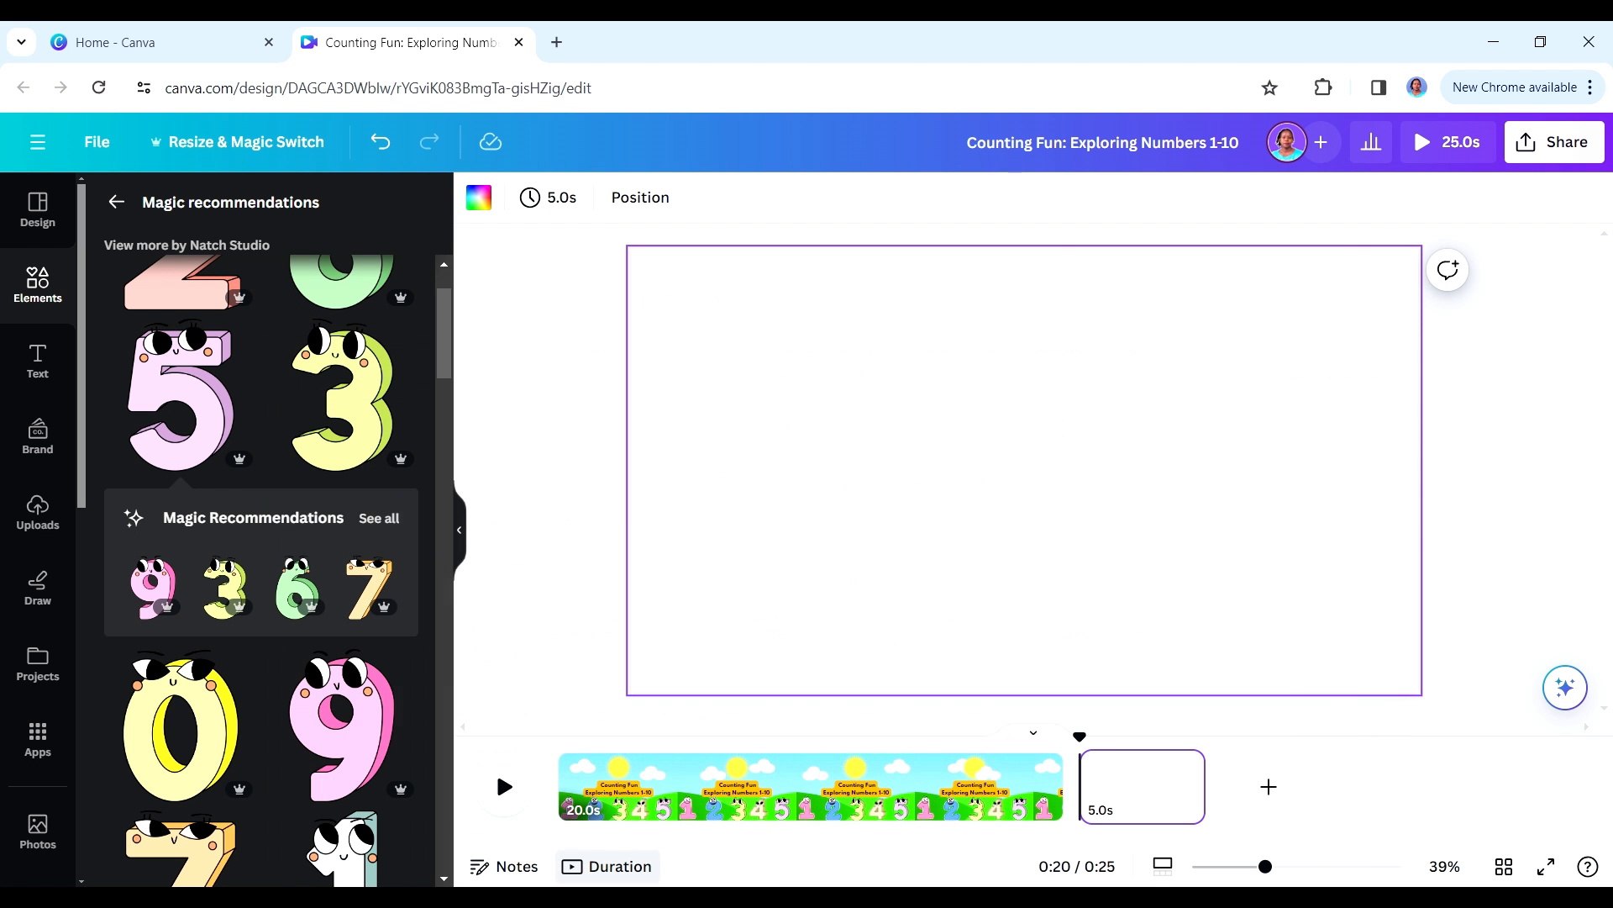
# - Cover the blank second page with the green field and bushes graphic from the "kids background" search results
pyautogui.click(123, 201)
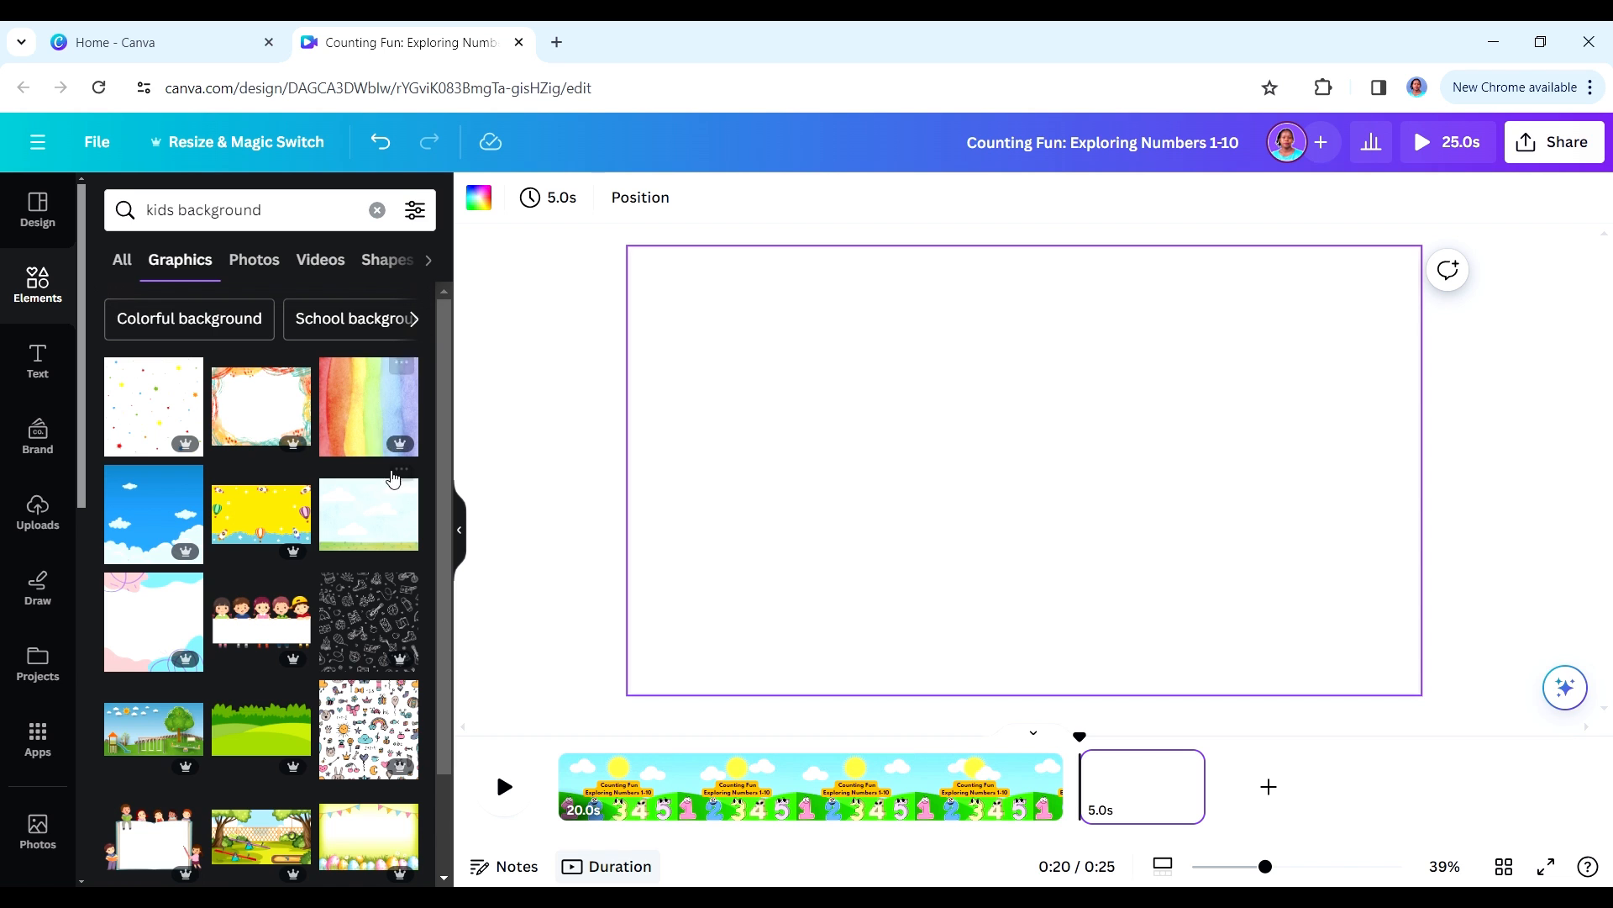
pyautogui.moveTo(442, 368); pyautogui.dragTo(460, 476)
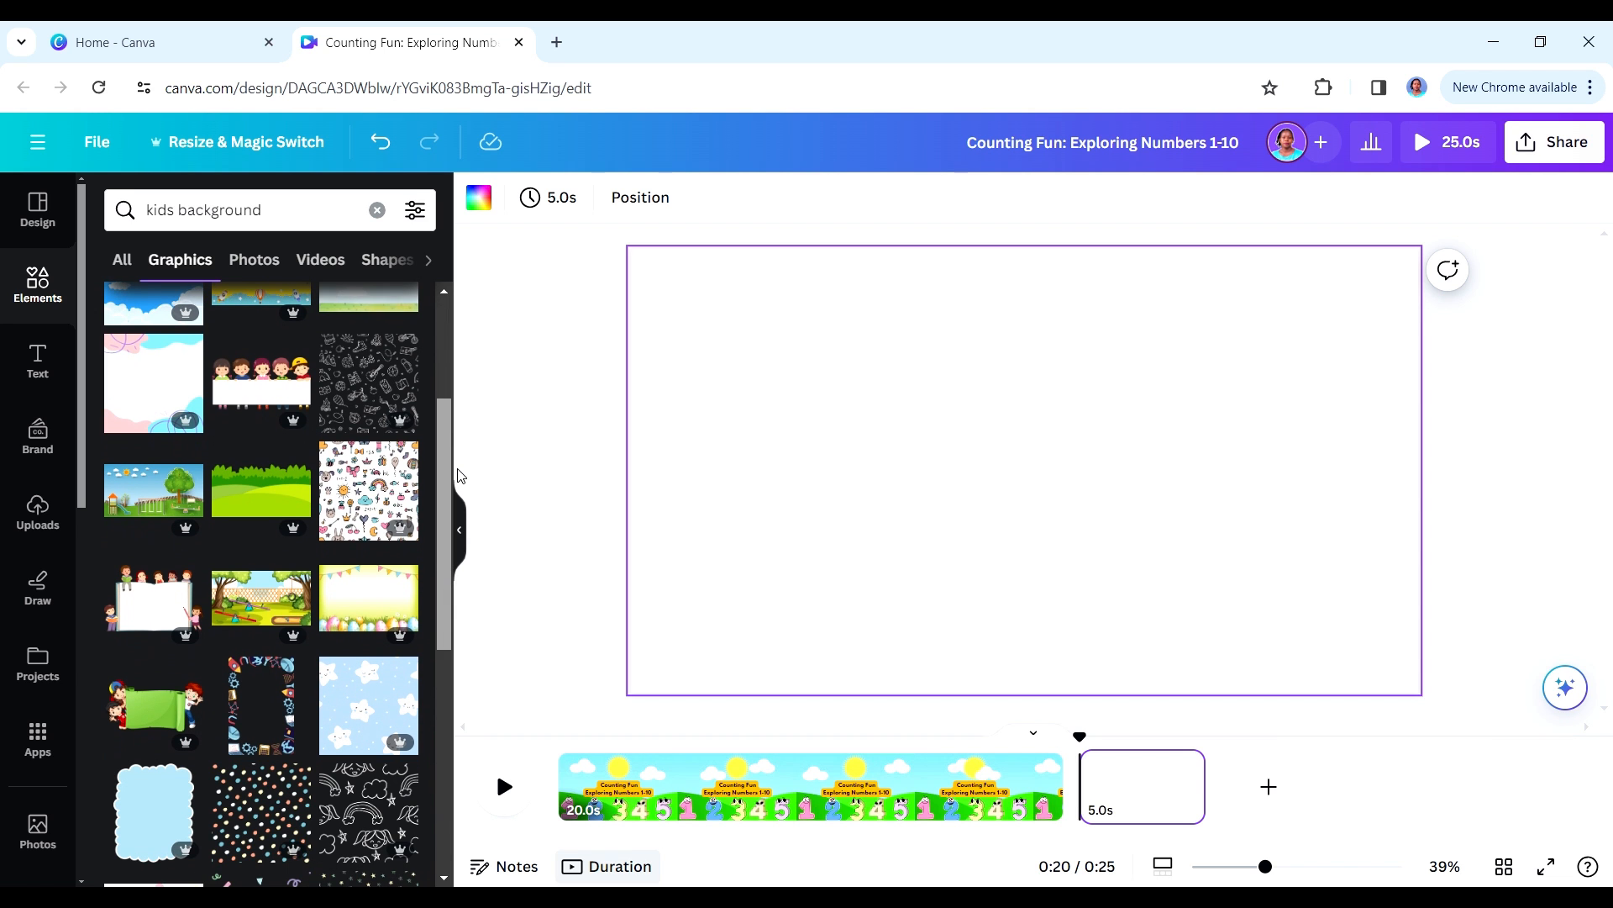
pyautogui.click(268, 485)
pyautogui.moveTo(1181, 554); pyautogui.dragTo(1474, 643)
pyautogui.click(116, 202)
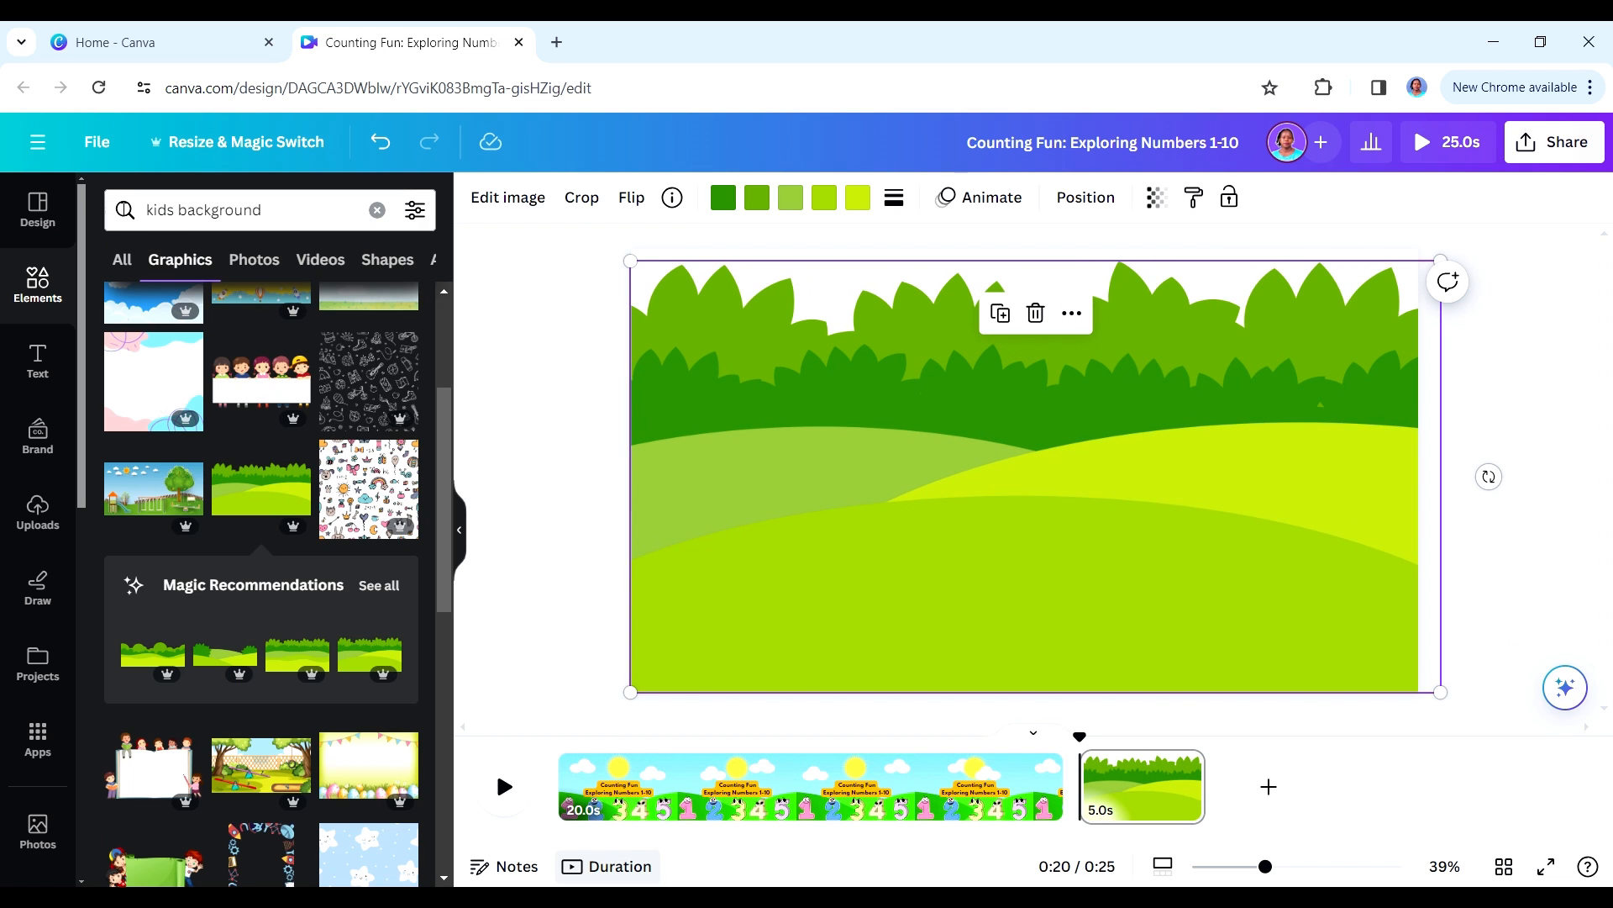
# - Add the recently used pink number 1 to the field page, enlarge it, and place it partly beyond the page's left edge
pyautogui.click(376, 212)
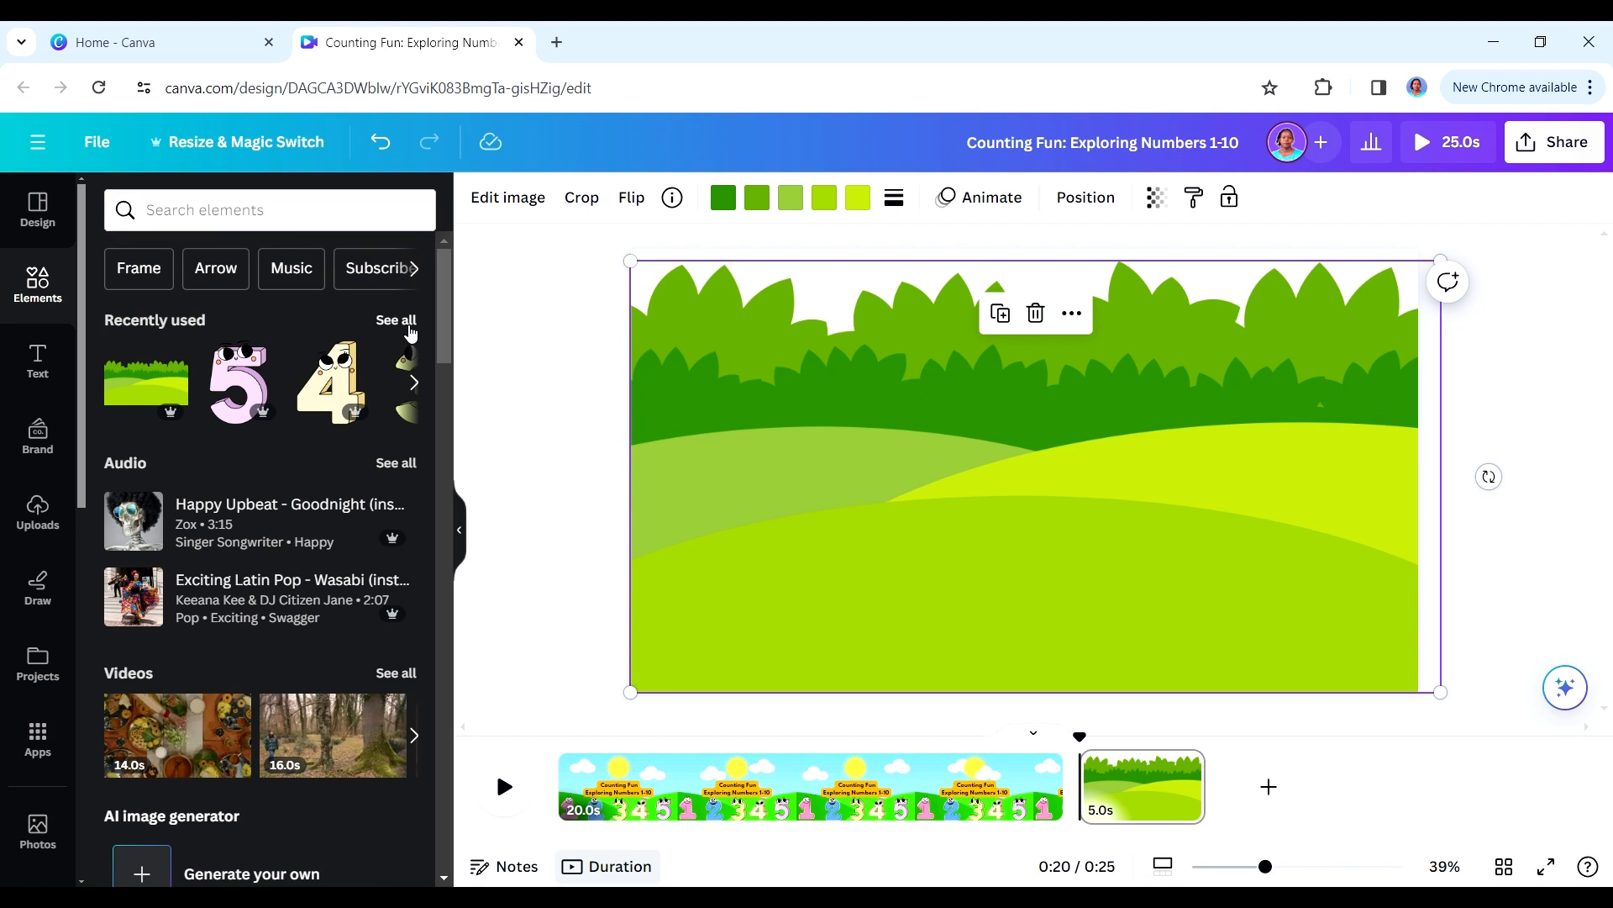
pyautogui.click(404, 322)
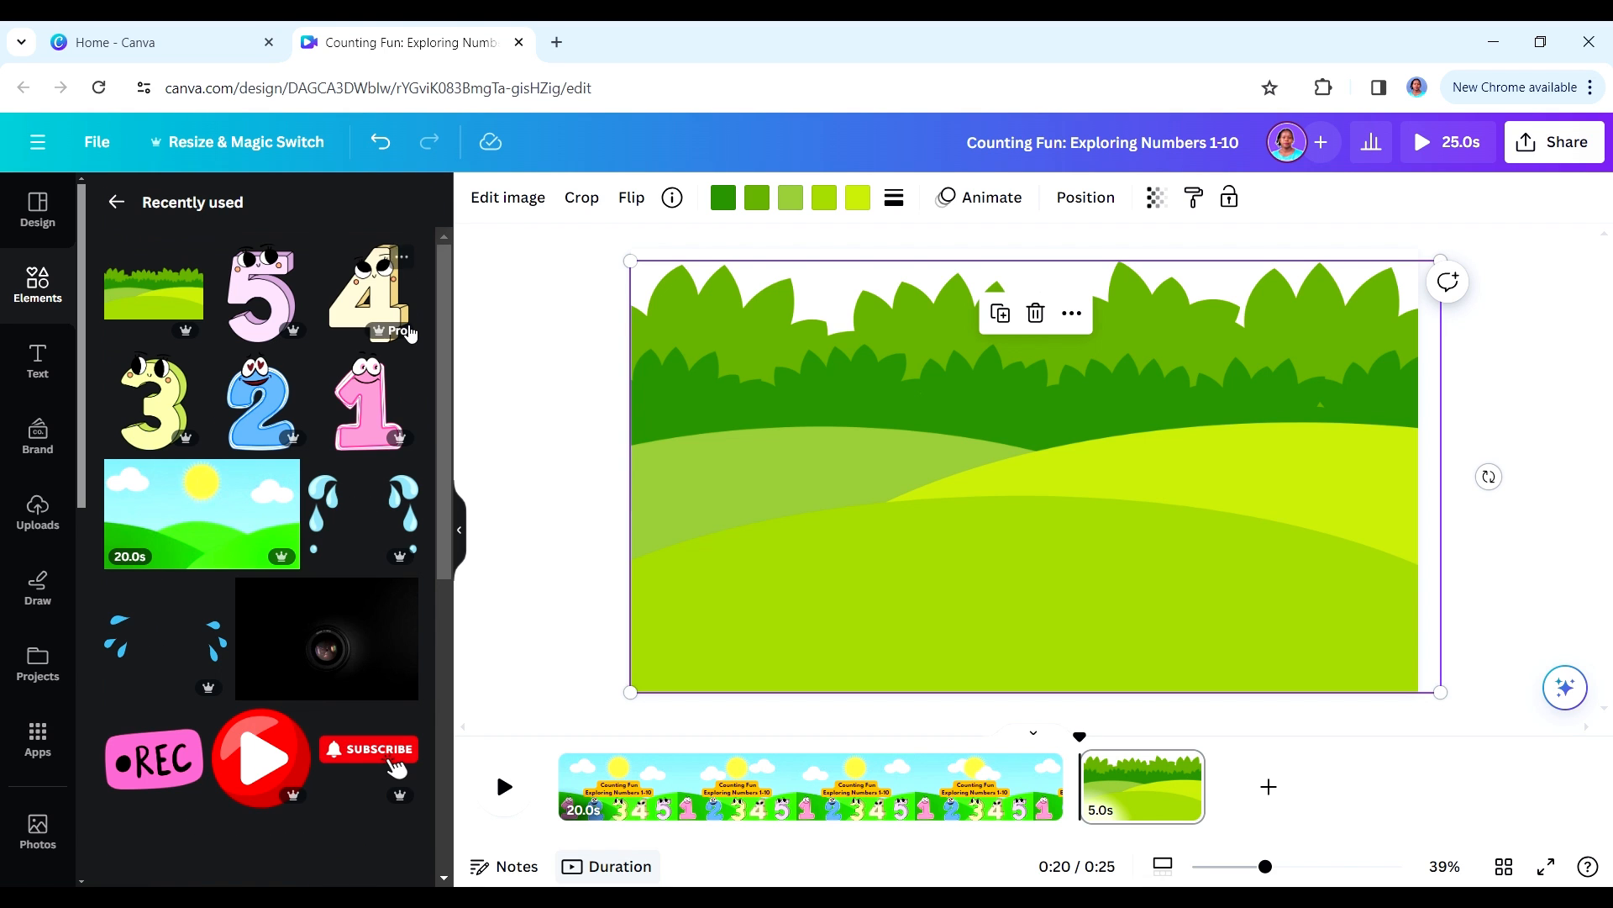
pyautogui.click(364, 420)
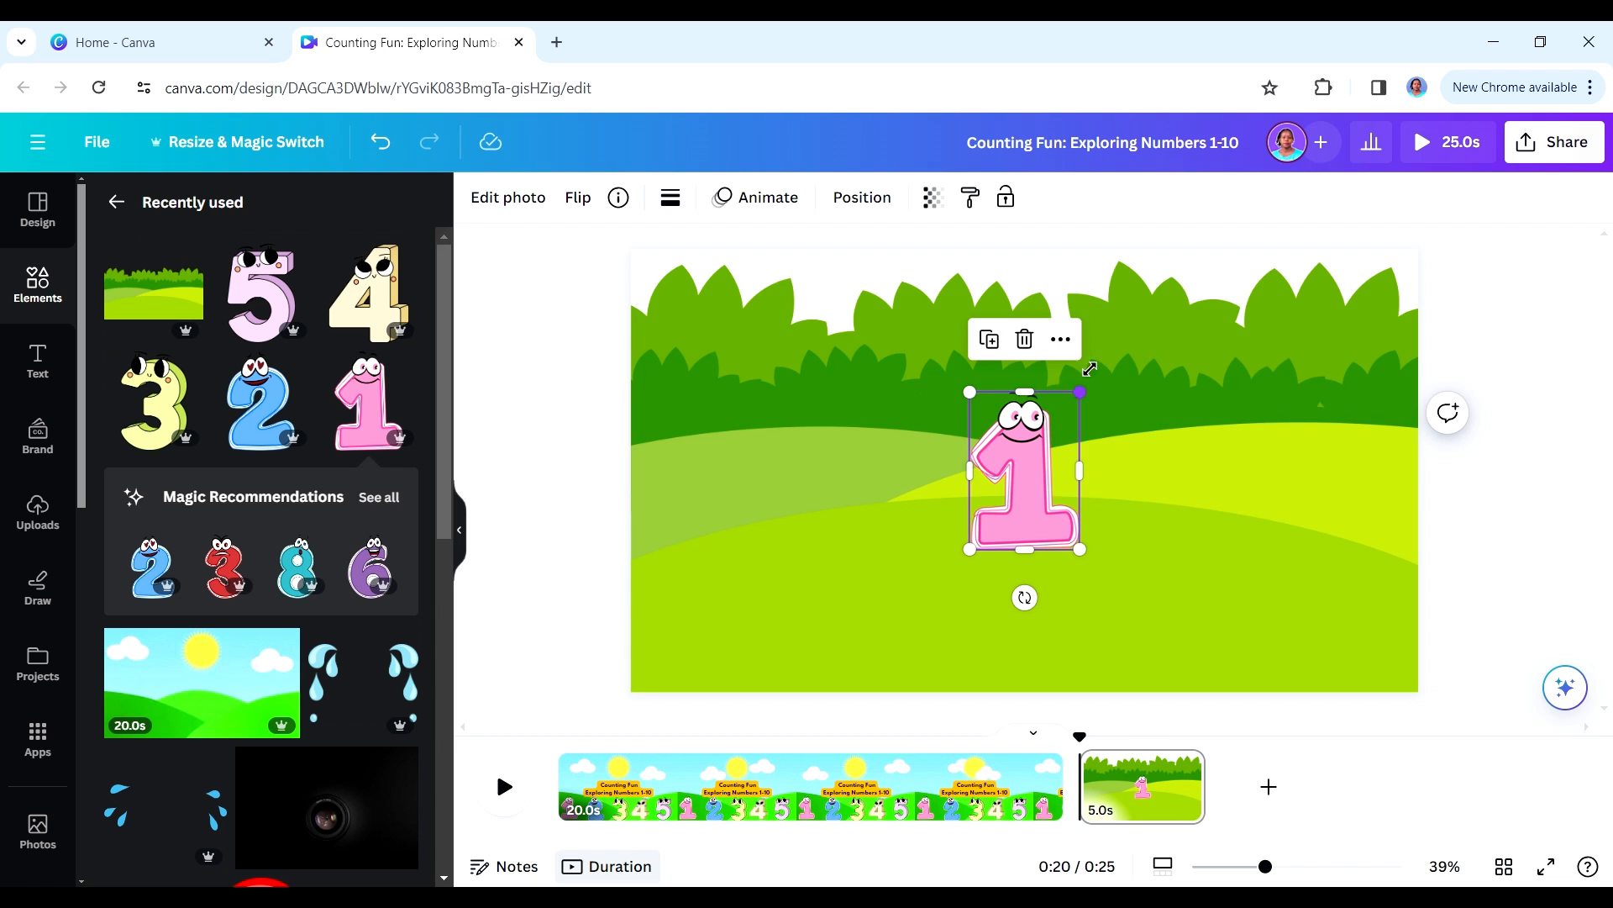
pyautogui.moveTo(1090, 368); pyautogui.dragTo(1210, 220)
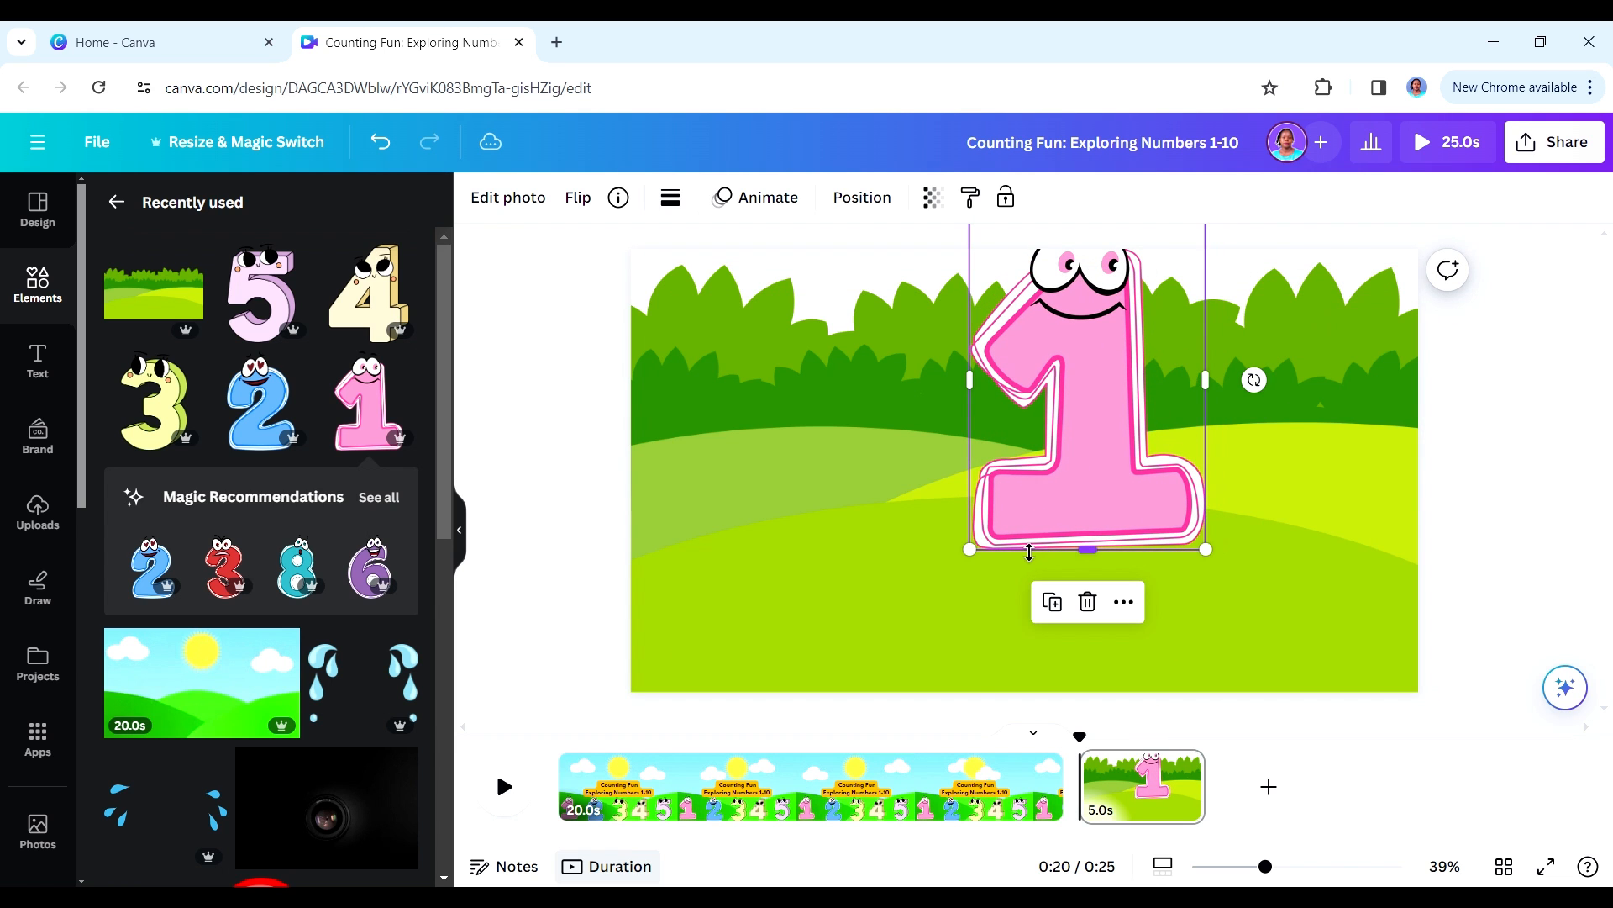
pyautogui.moveTo(1057, 504); pyautogui.dragTo(726, 587)
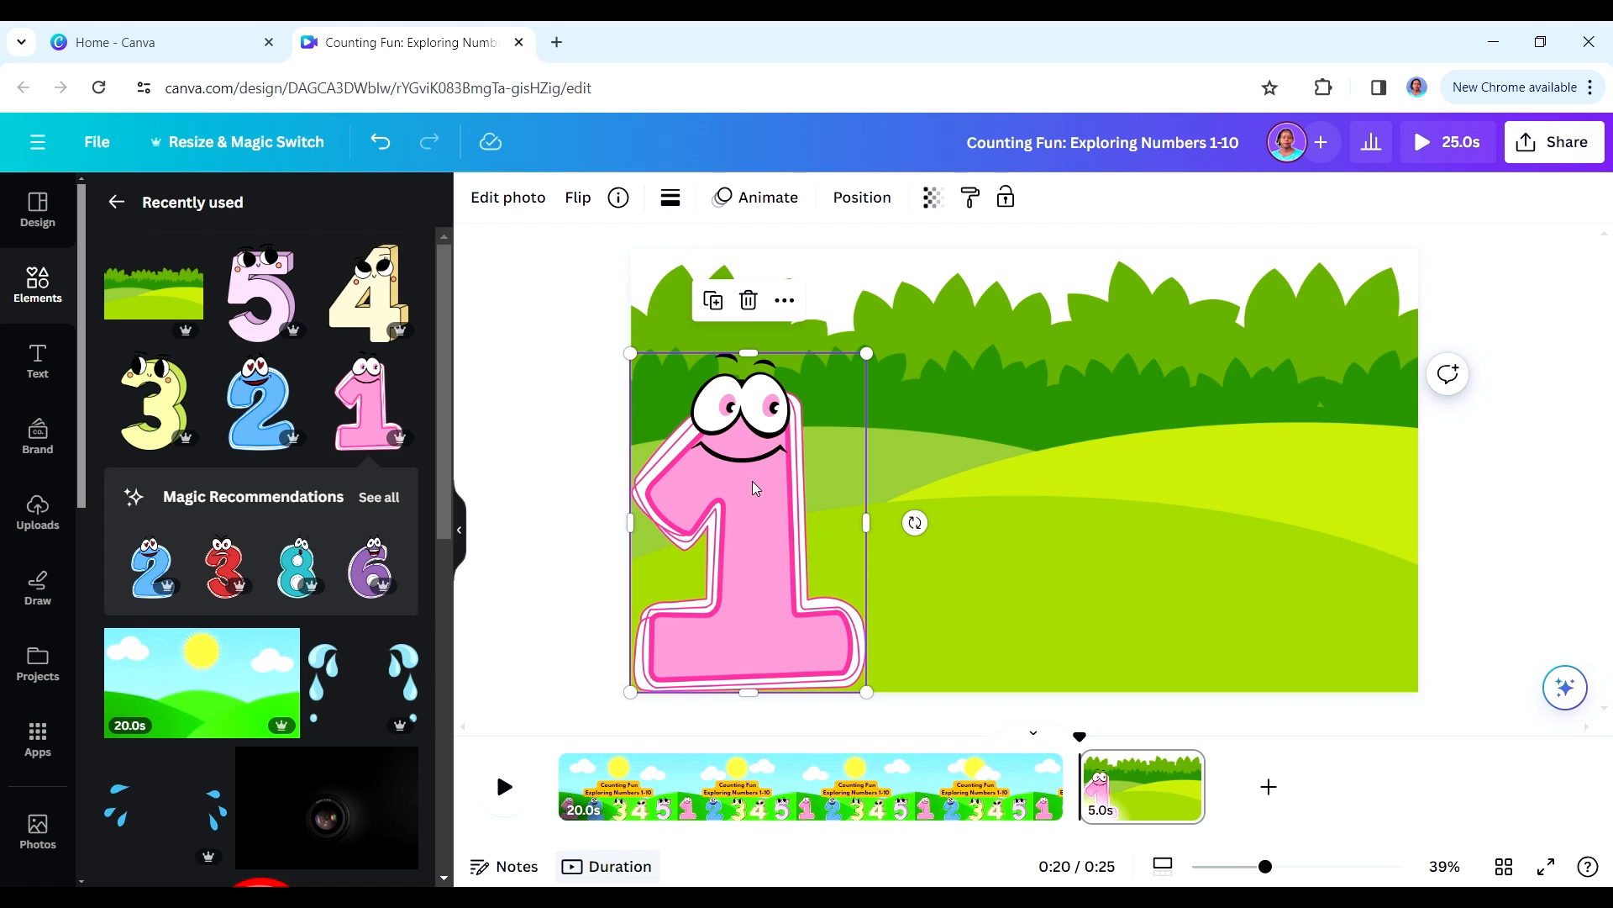
pyautogui.moveTo(752, 486); pyautogui.dragTo(613, 497)
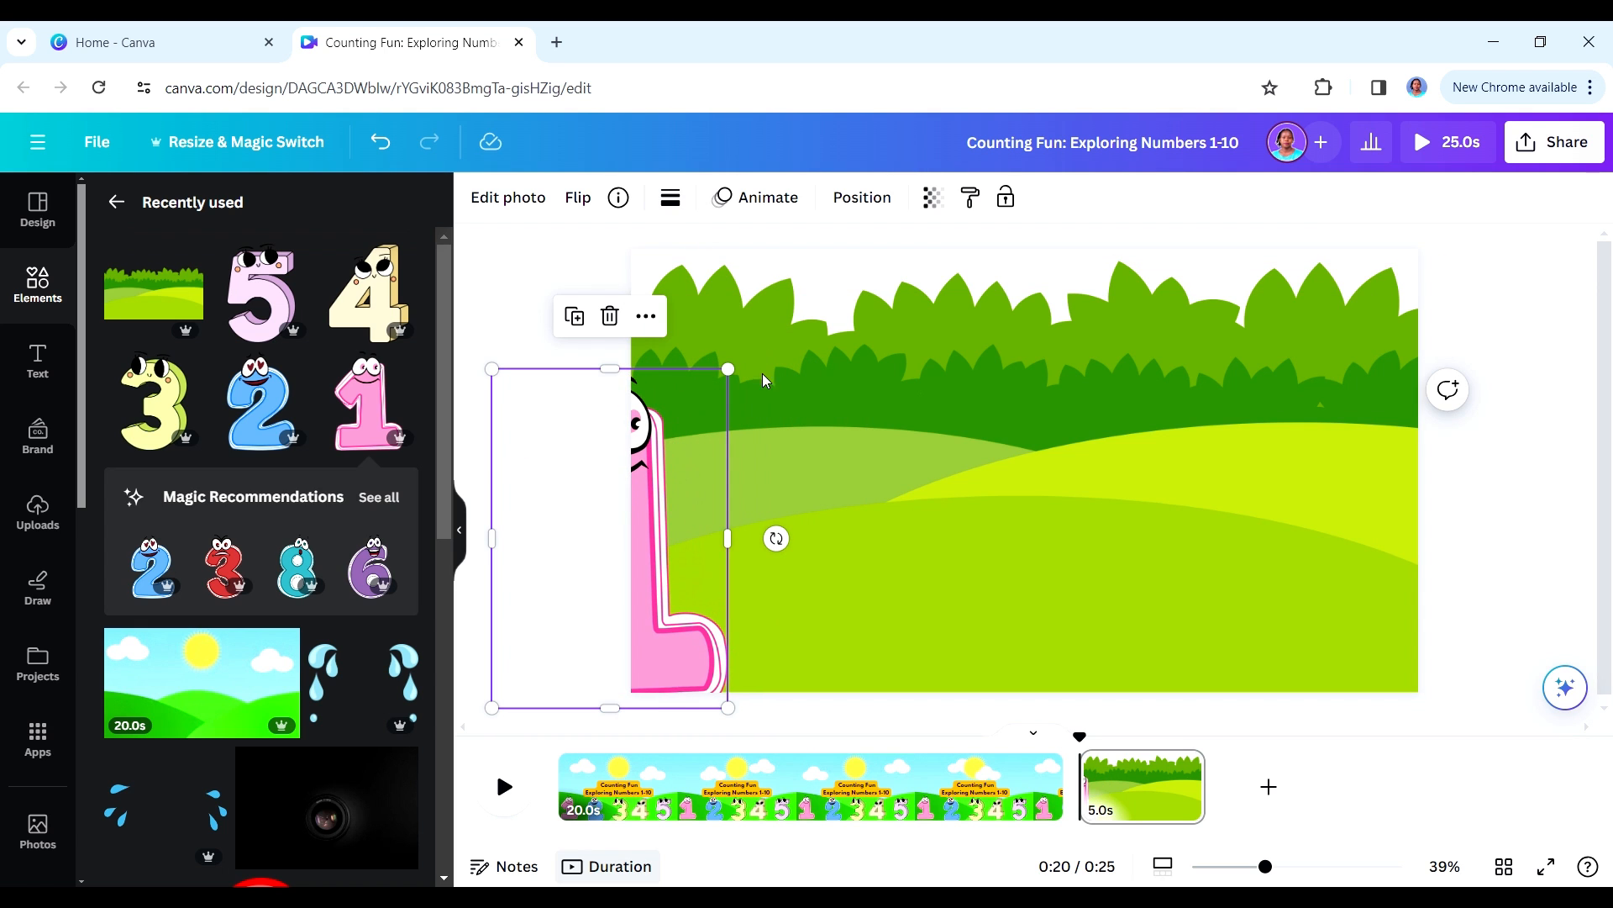
# - Create a custom animation that moves the pink number 1 along a roughly horizontal path to the middle of the page
pyautogui.click(781, 206)
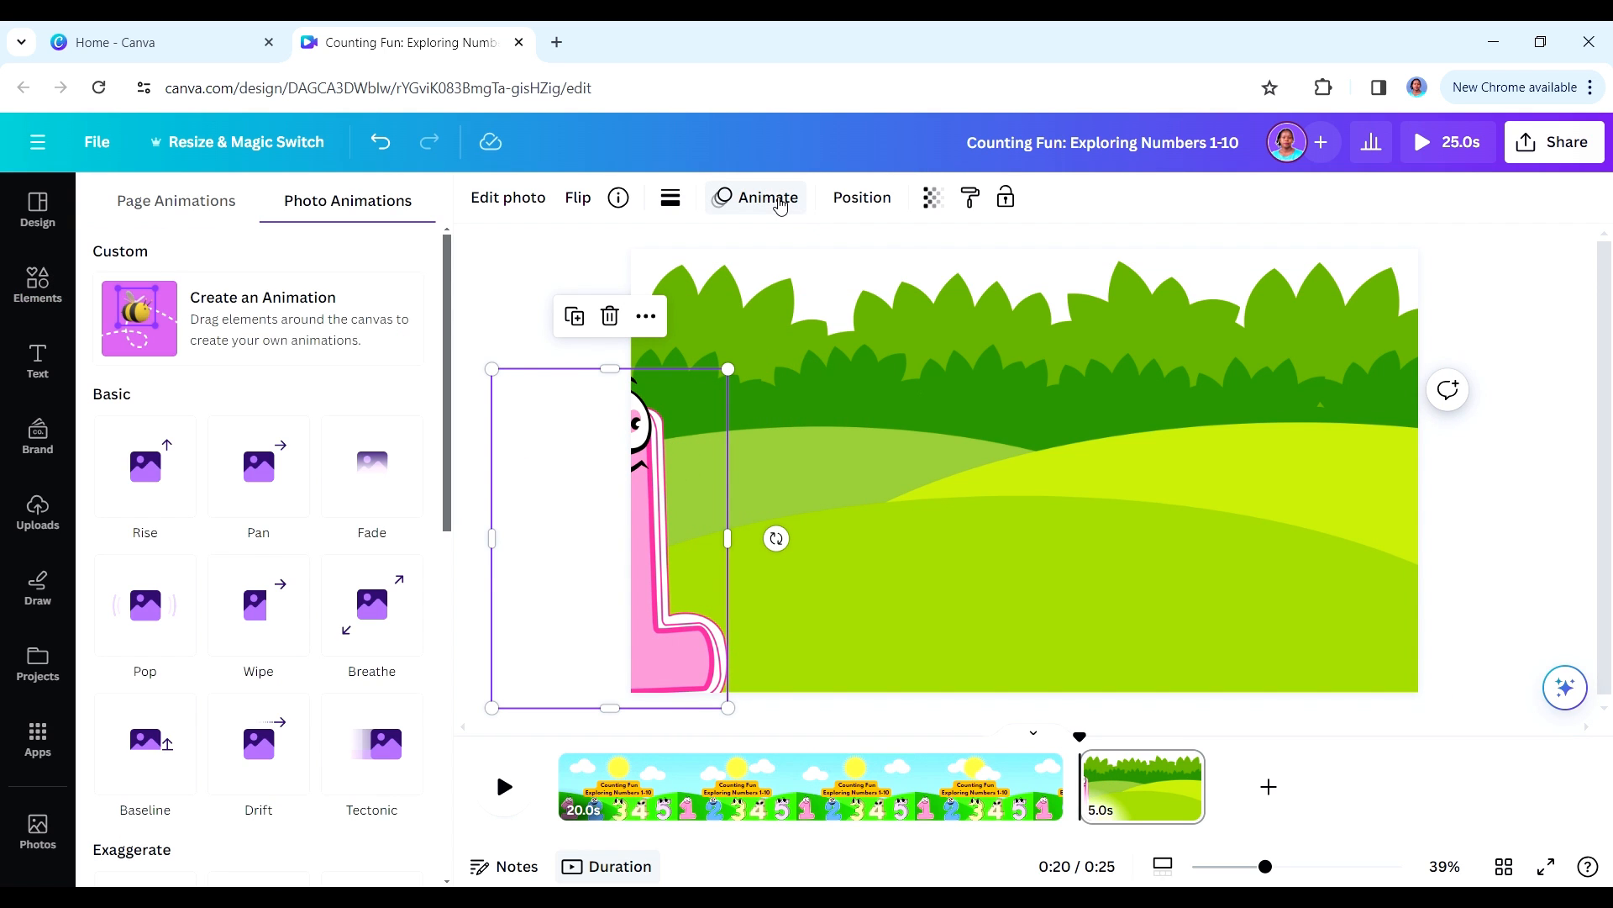
pyautogui.click(249, 324)
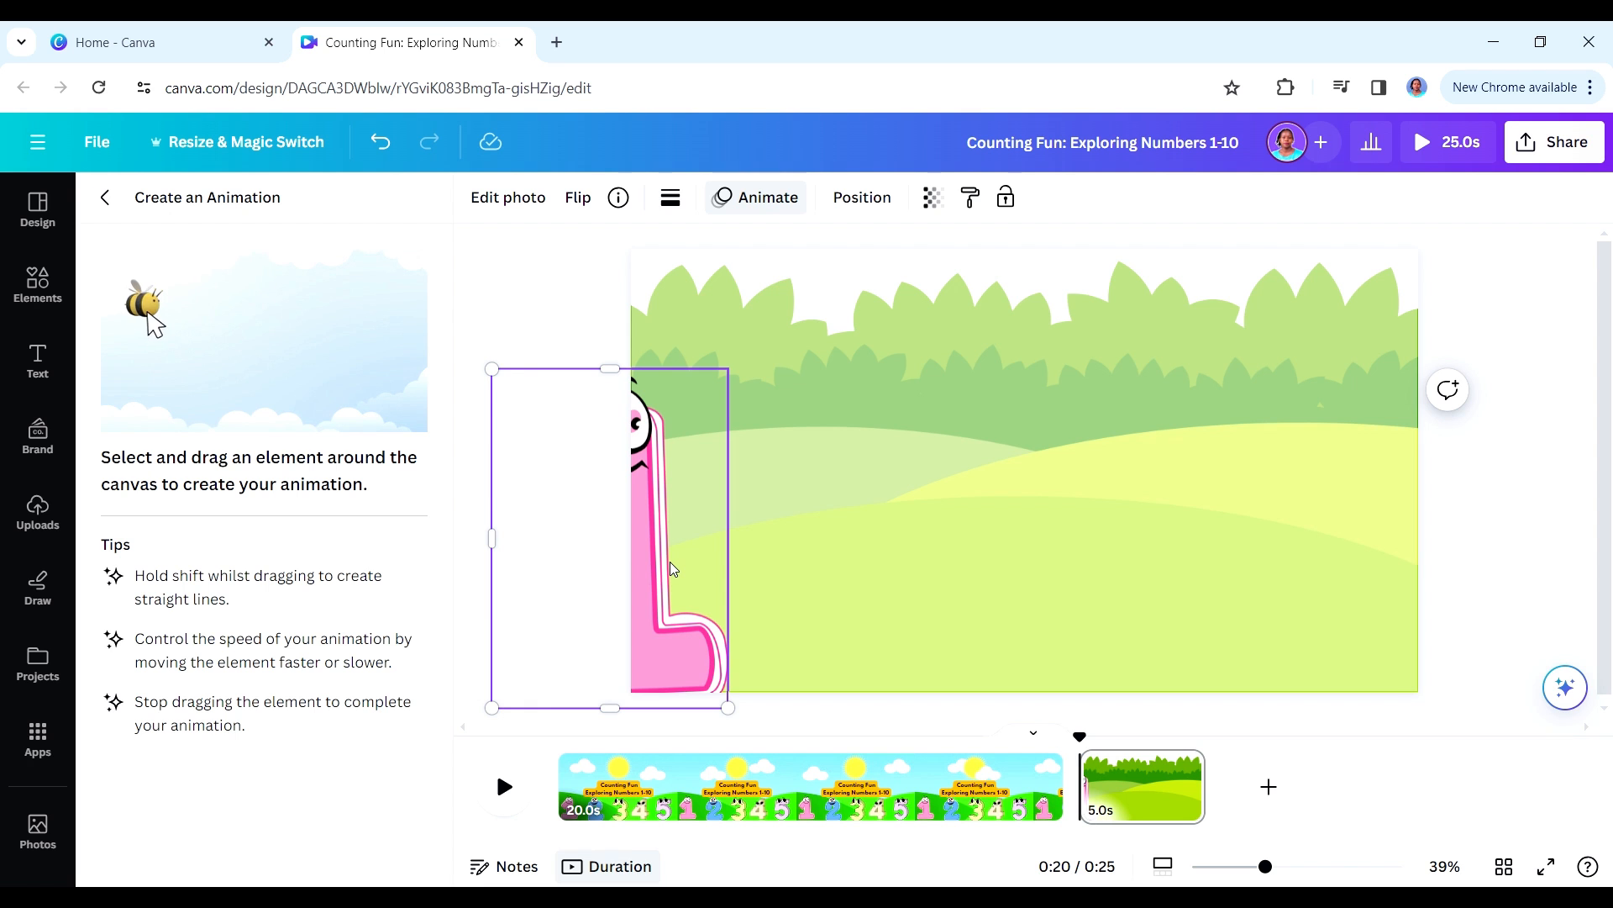
pyautogui.moveTo(669, 562); pyautogui.dragTo(1087, 560)
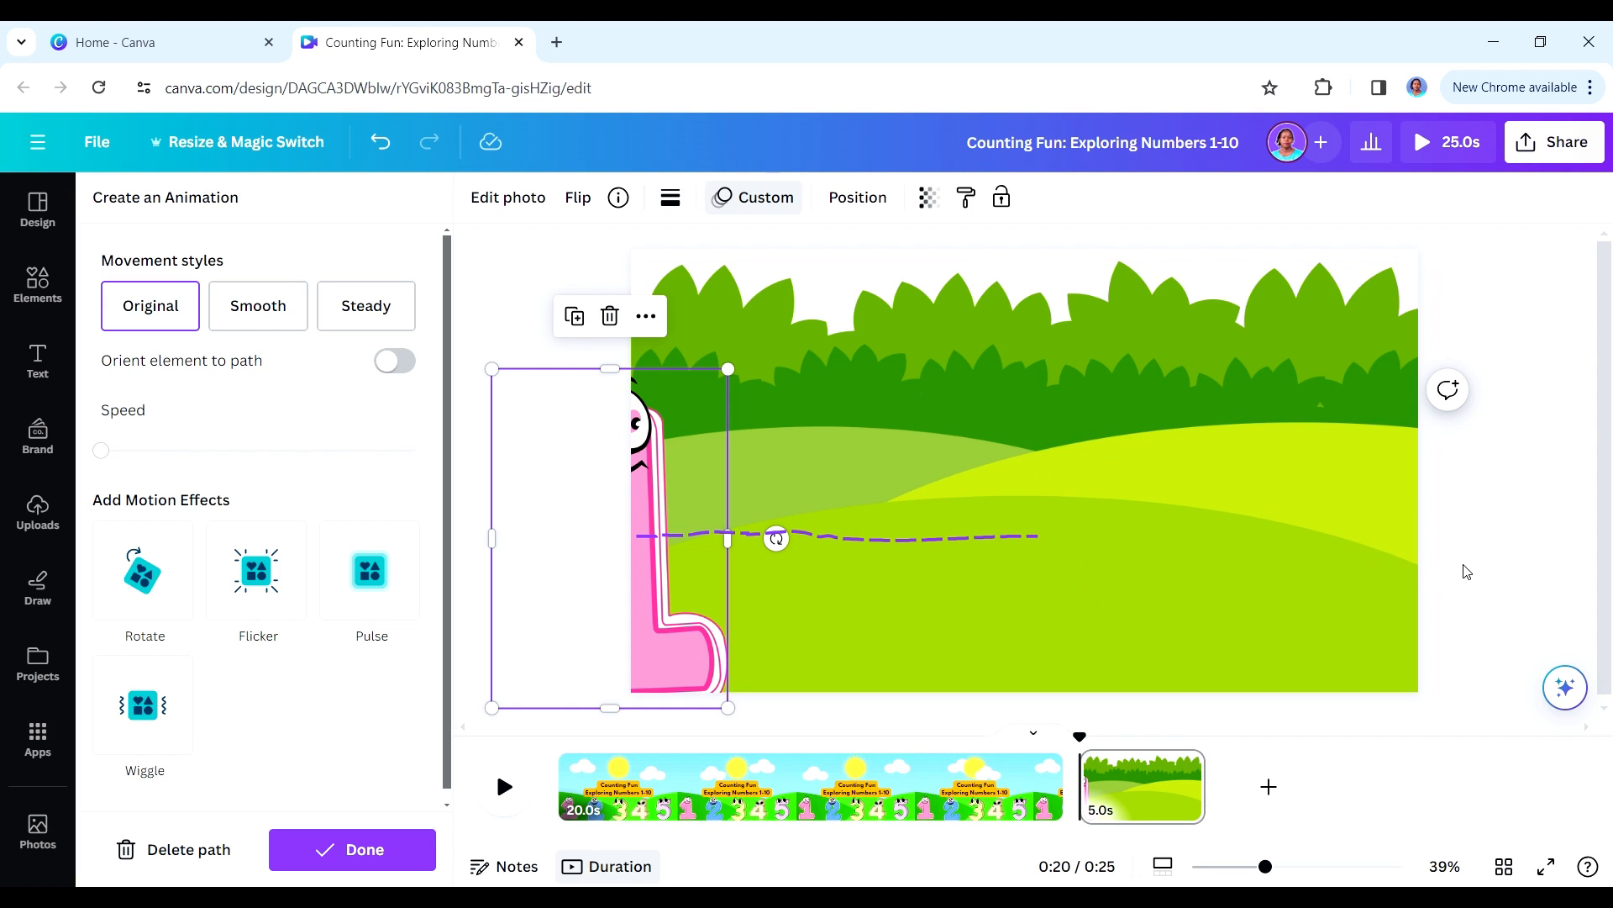
# - Add a blank third page, and check the Scene 2 description in the ChatGPT script
pyautogui.click(1269, 788)
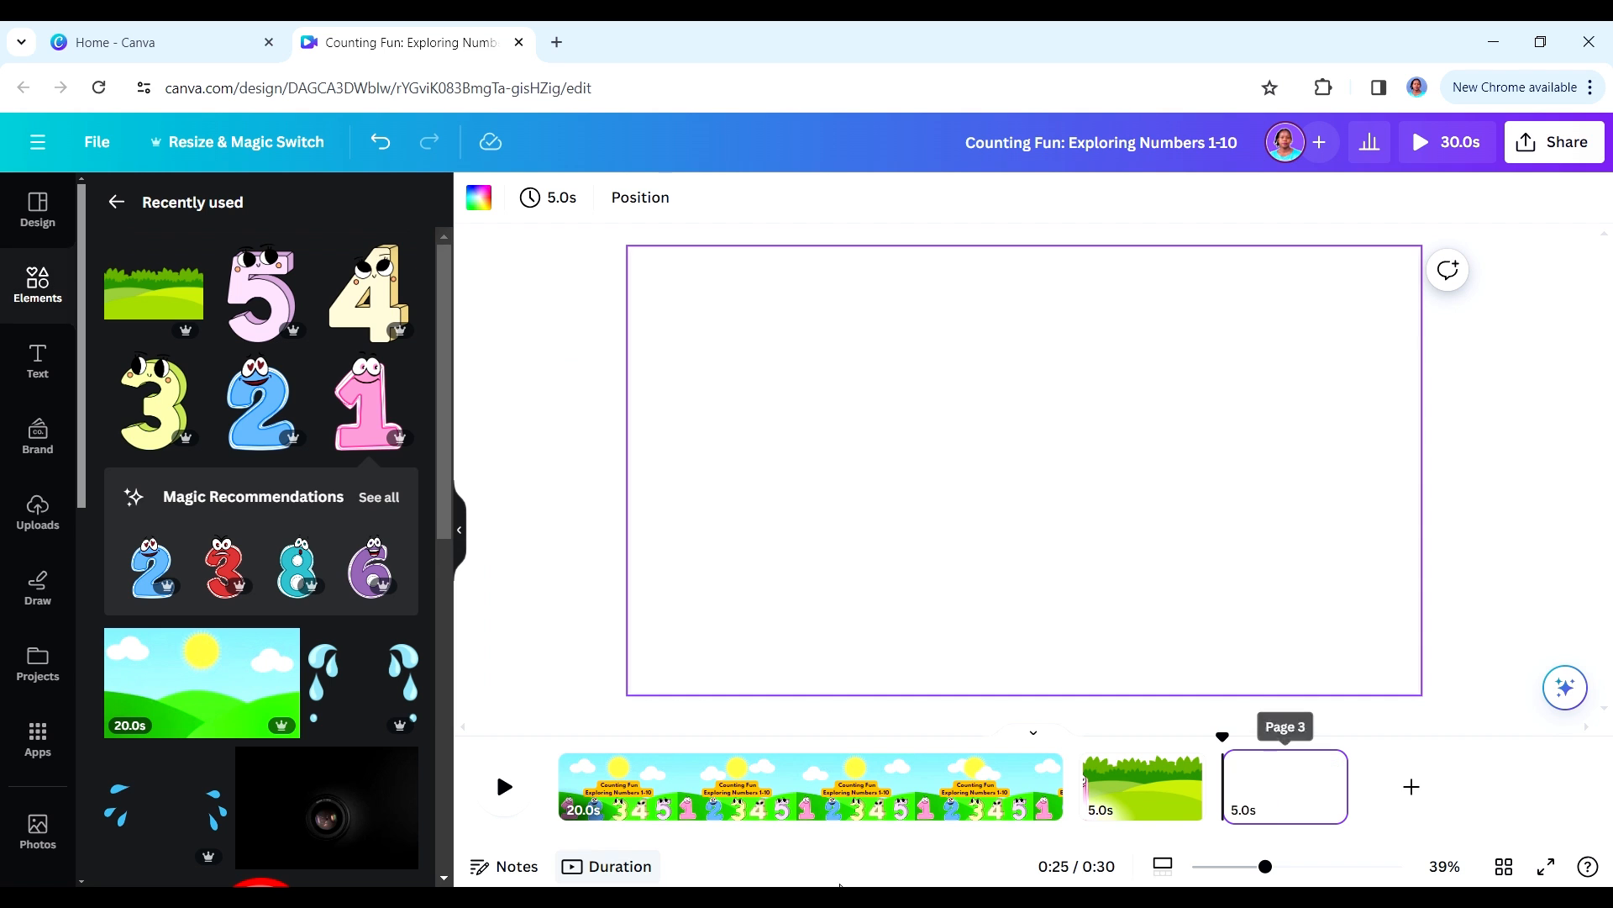
pyautogui.hotkey('alt', 'Tab')
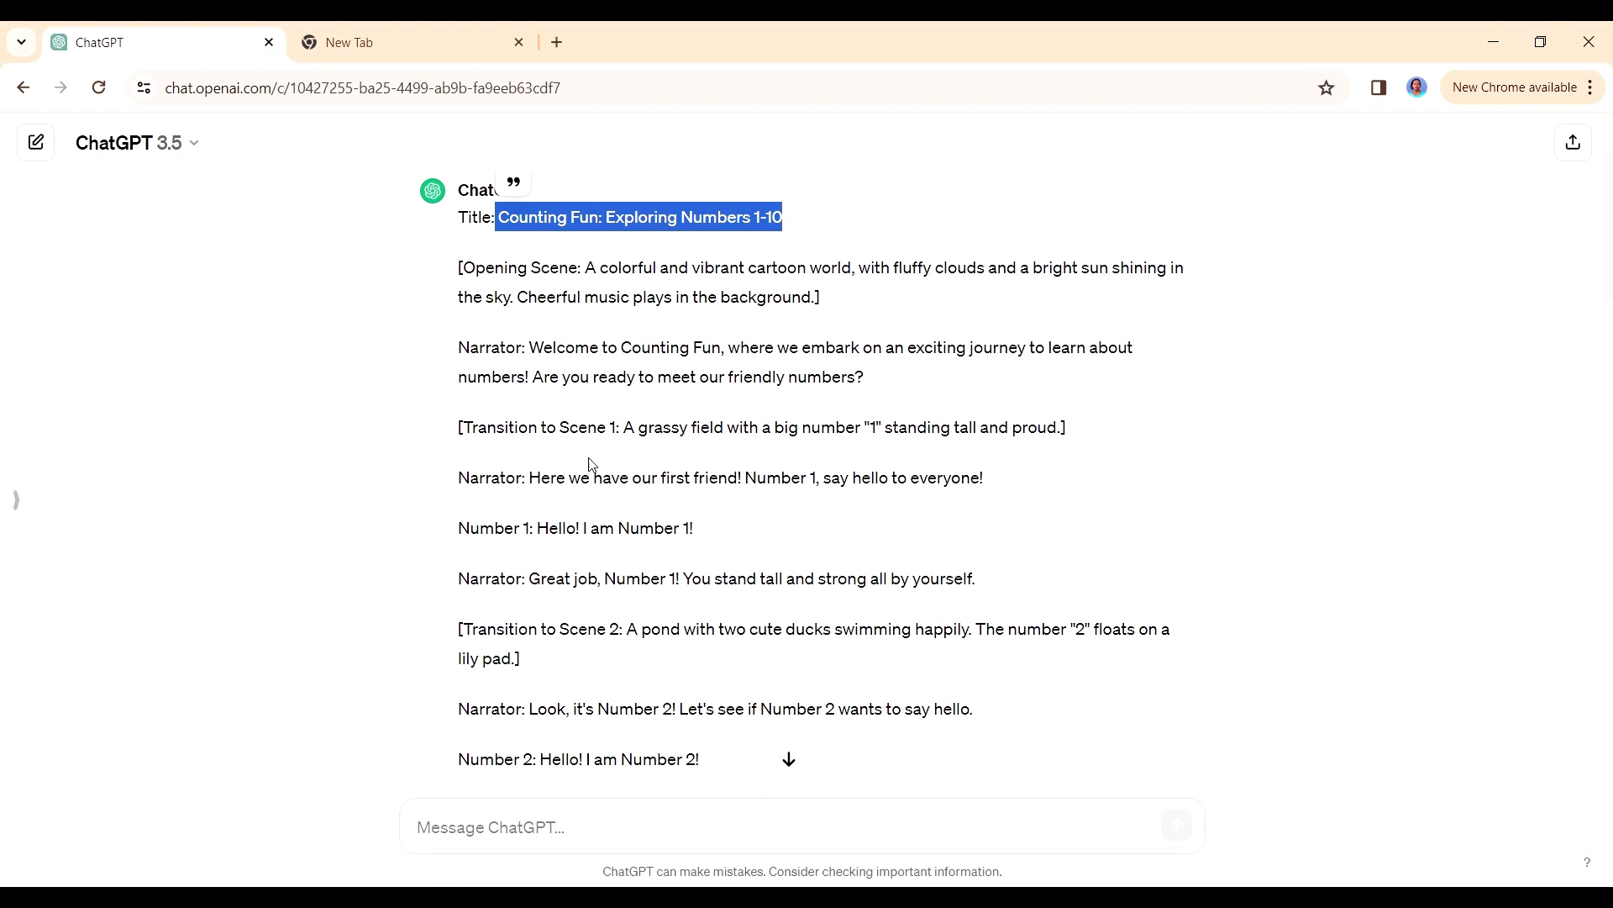
pyautogui.scroll(-3, 548, 426)
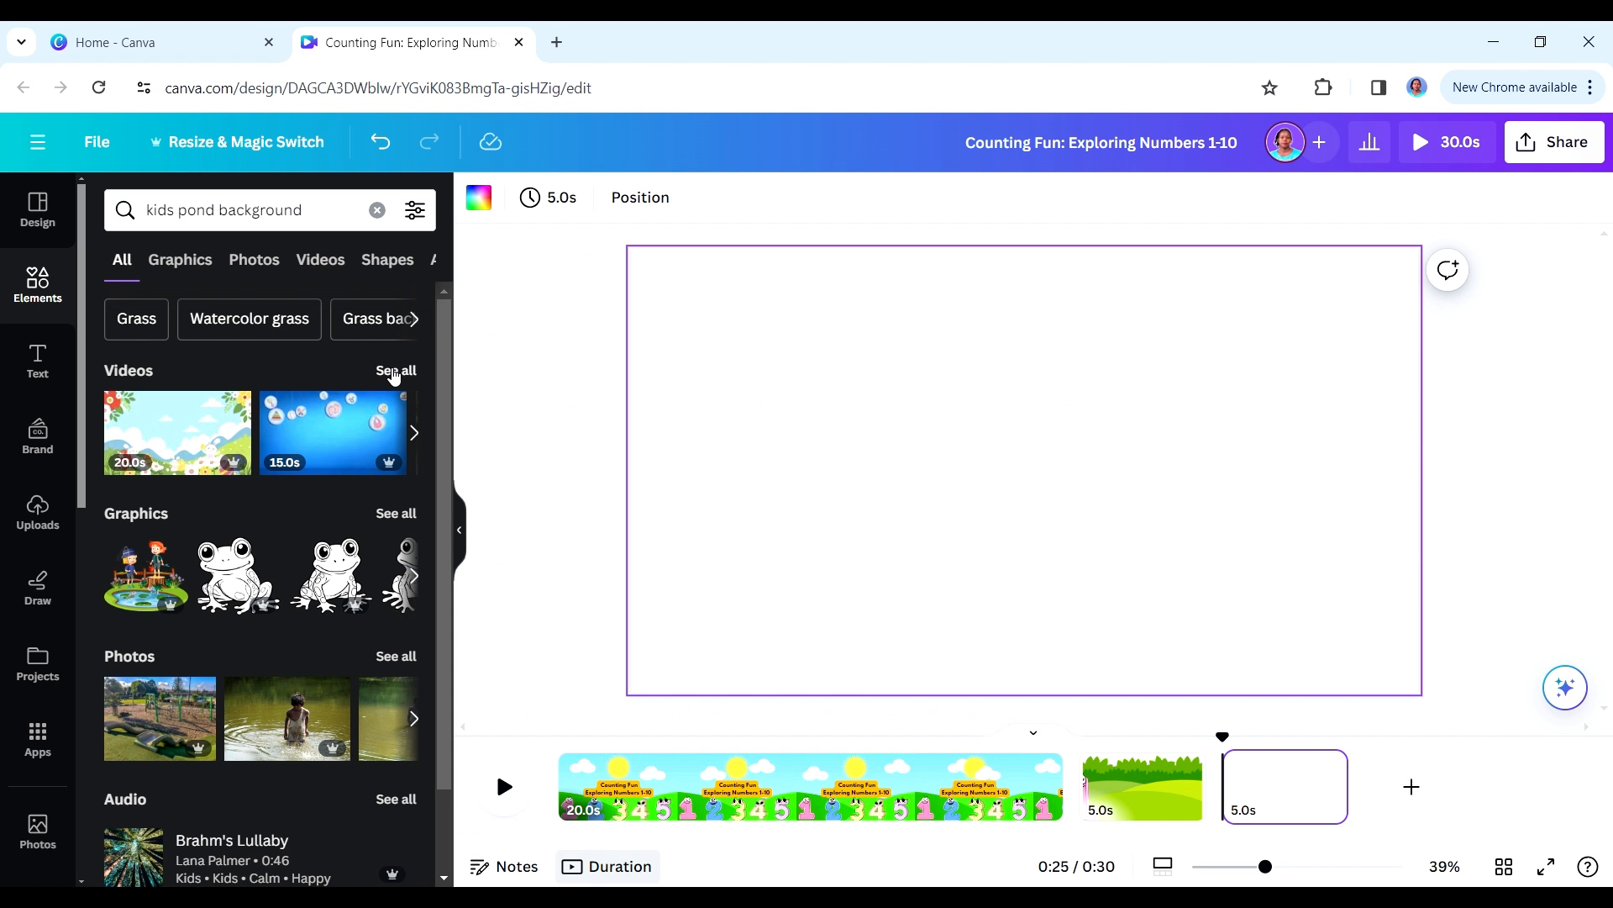
# - In Canva, set the lily pond with the log from the "kids pond background" graphics as the third page's background
pyautogui.click(393, 373)
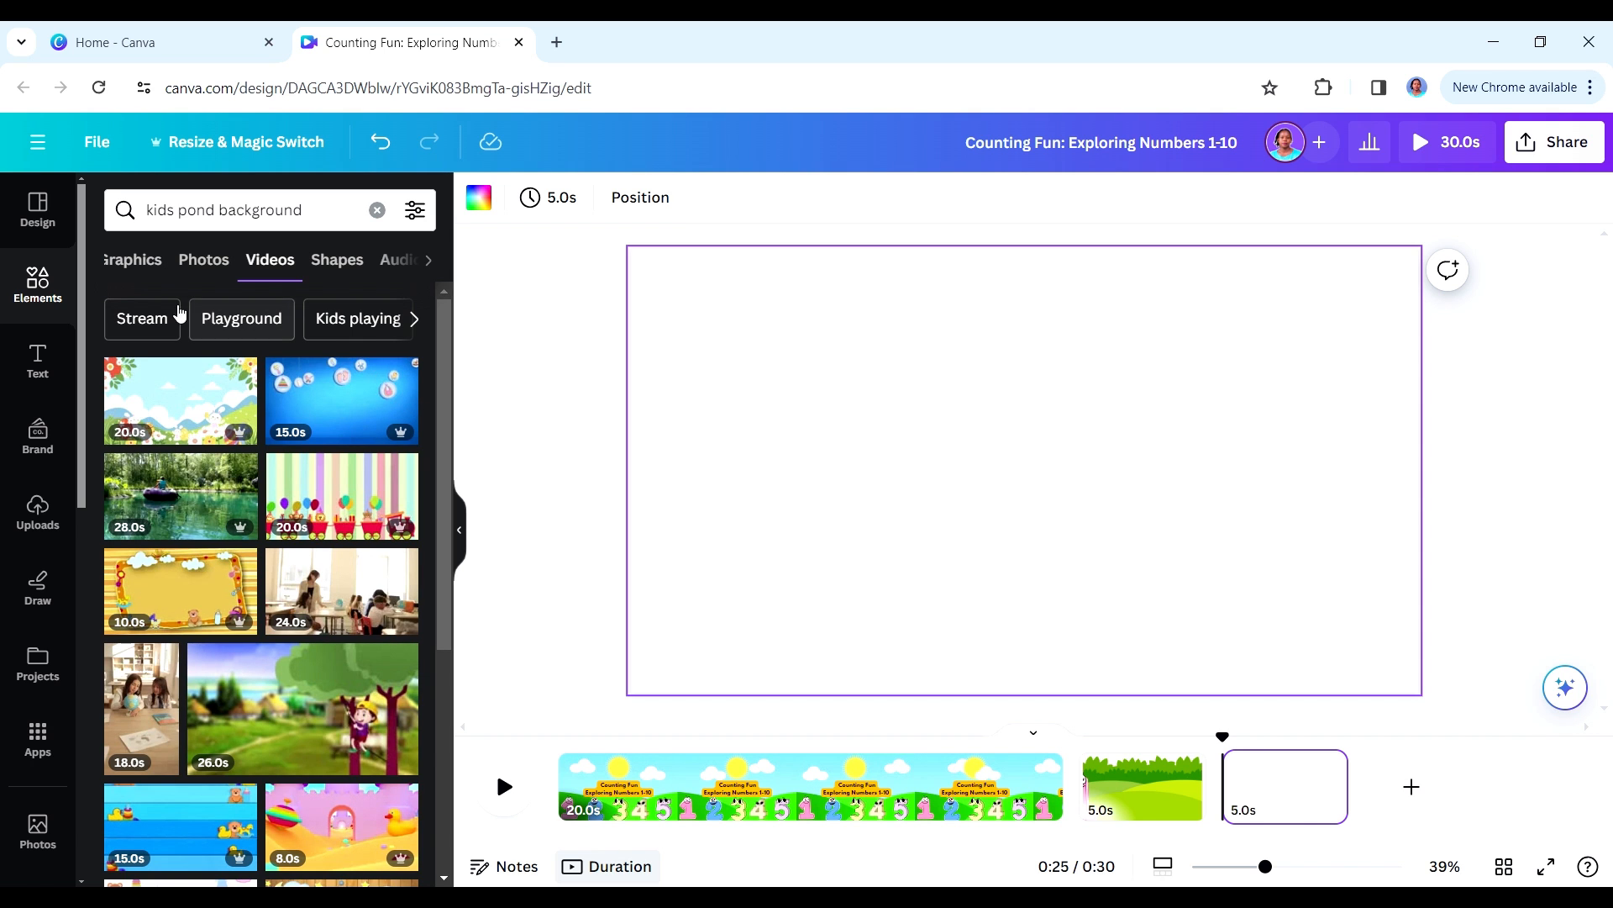
pyautogui.click(144, 259)
pyautogui.scroll(-5, 336, 505)
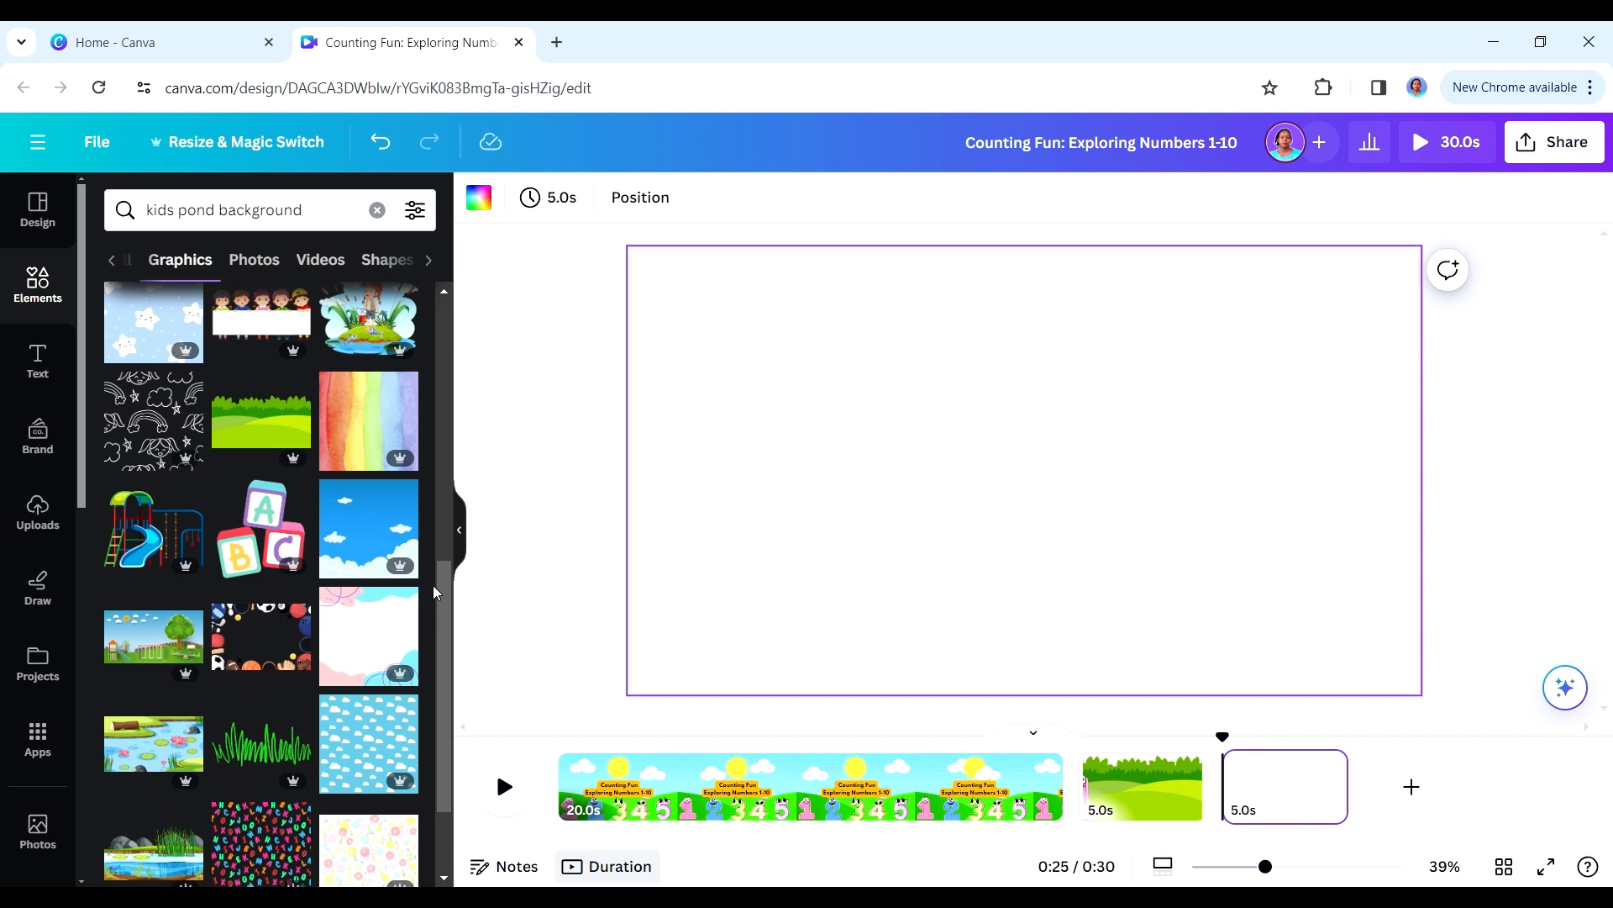
pyautogui.scroll(-3, 444, 598)
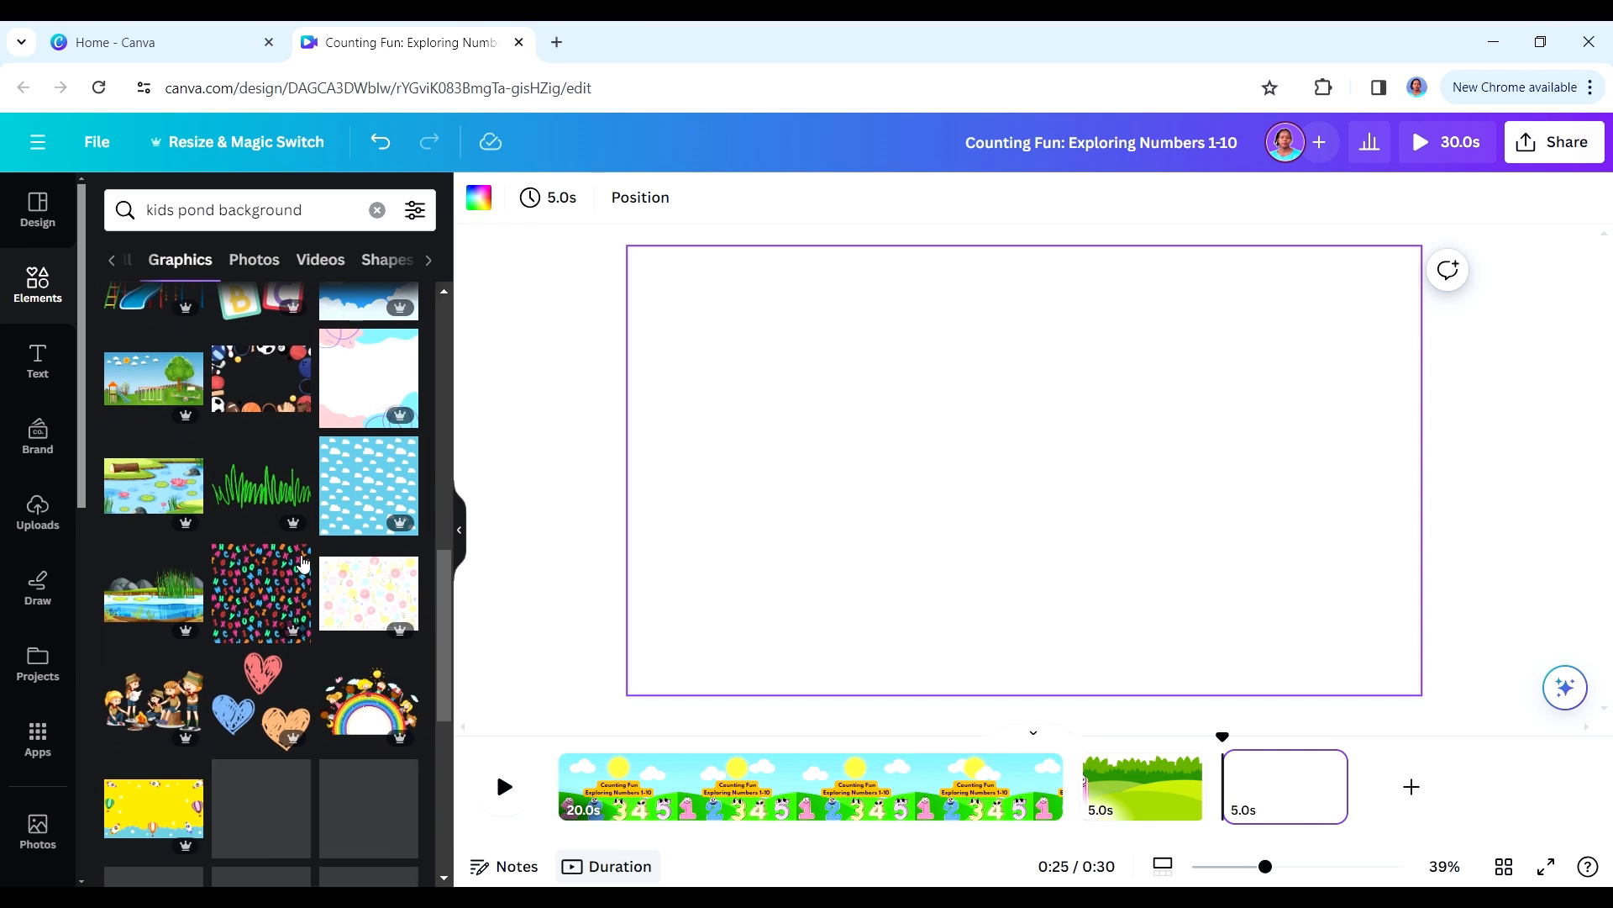
pyautogui.click(150, 485)
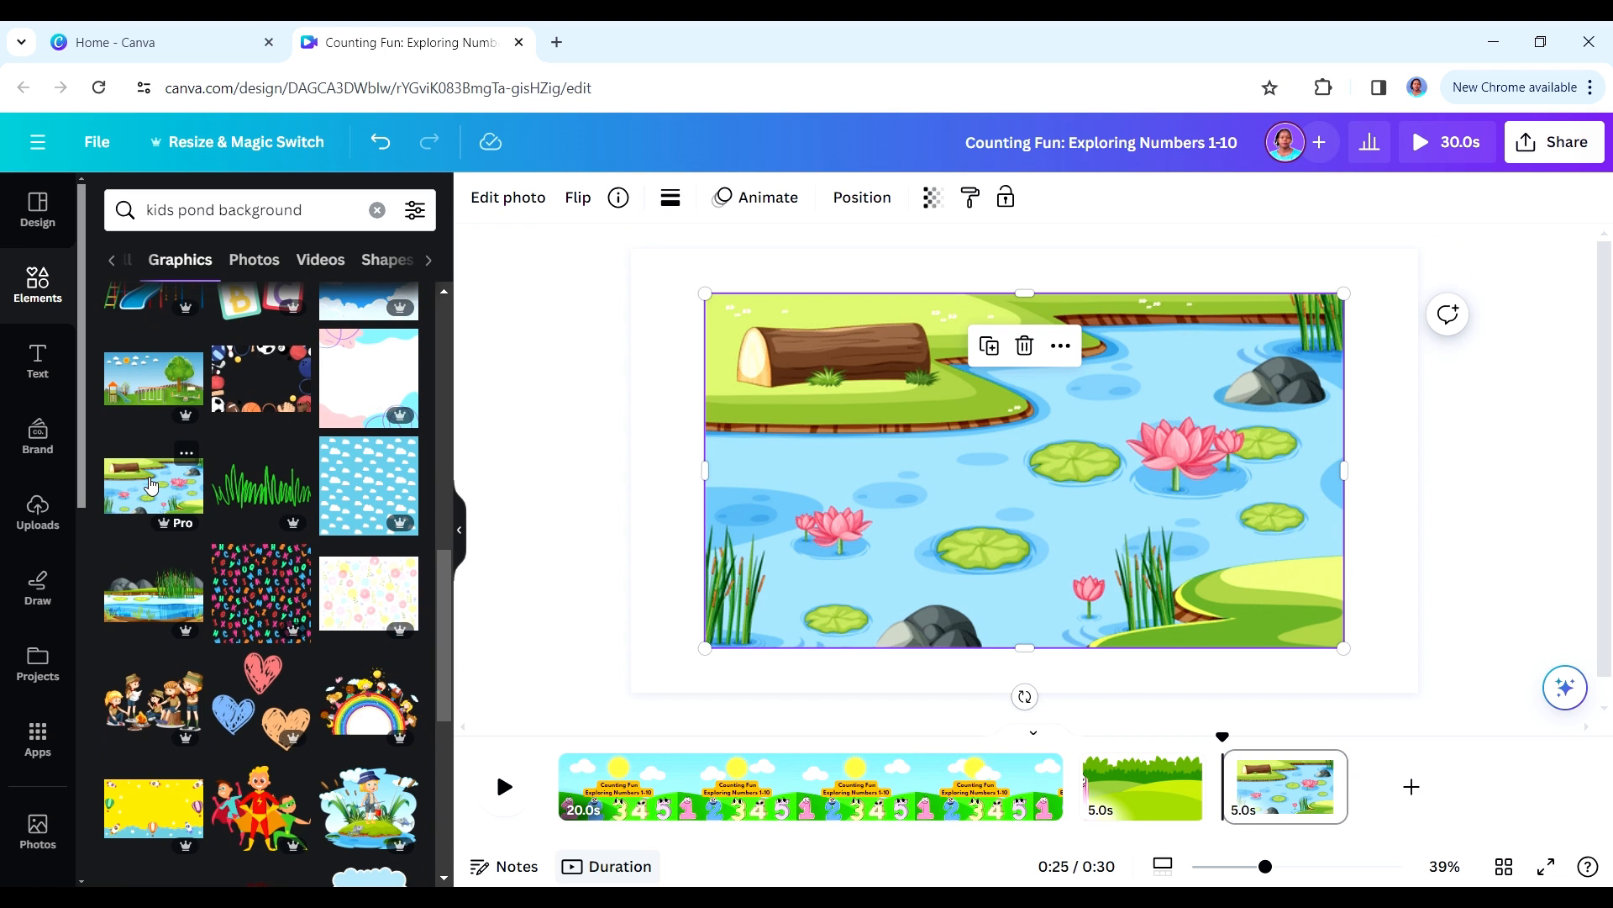
pyautogui.rightClick(1003, 517)
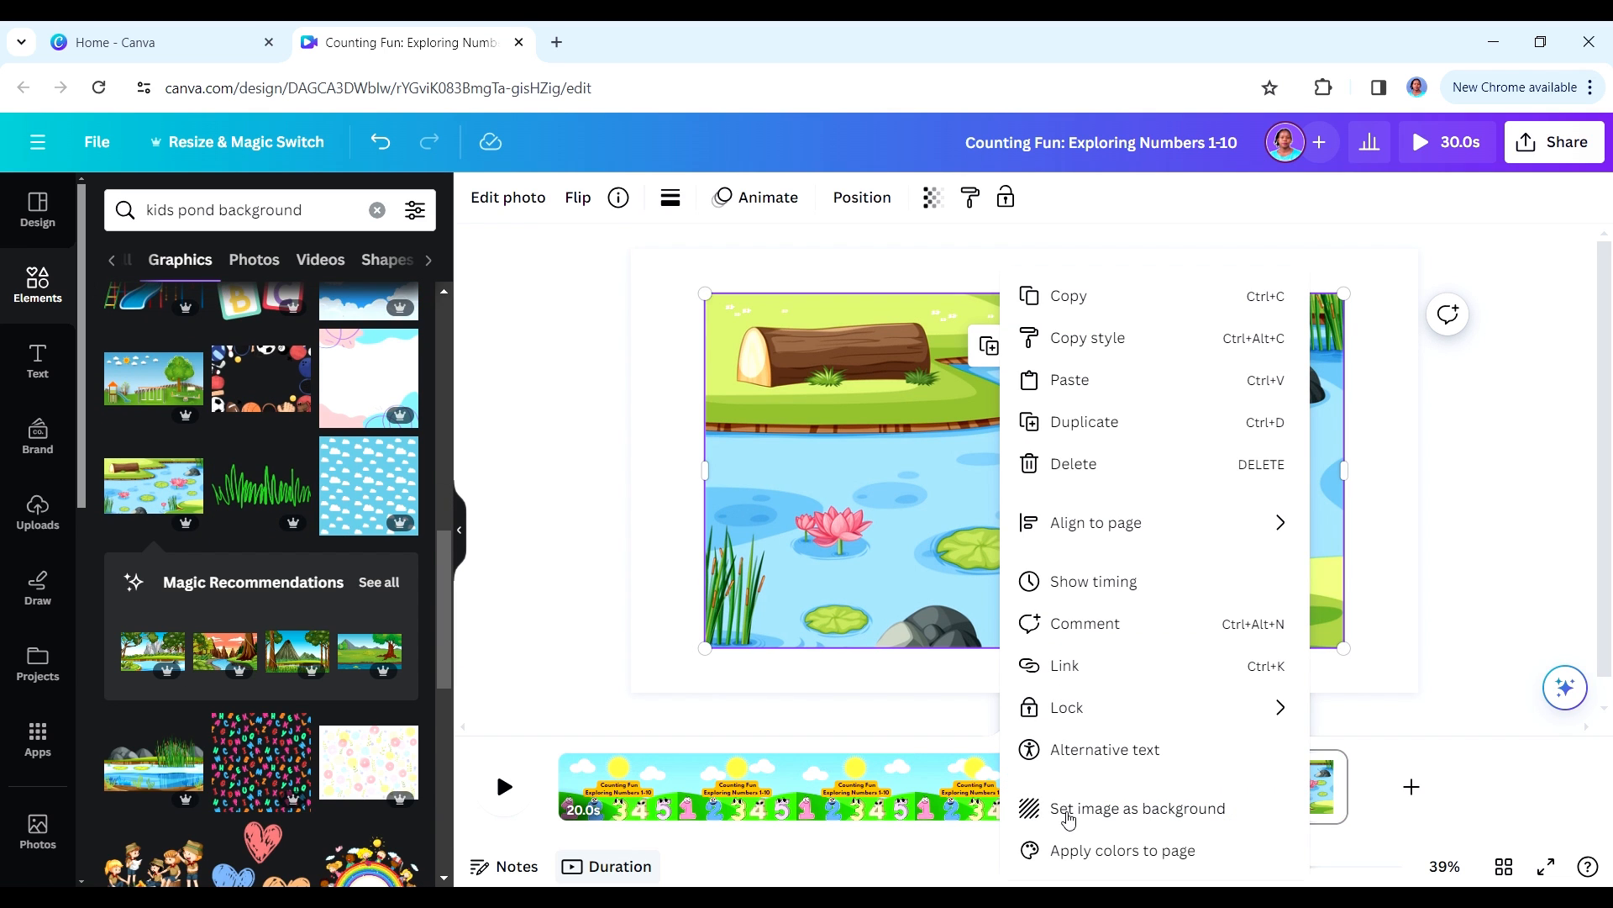
pyautogui.click(1068, 811)
# - Search the graphics for "ducks" and add the plain yellow duck to the pond page
pyautogui.click(377, 209)
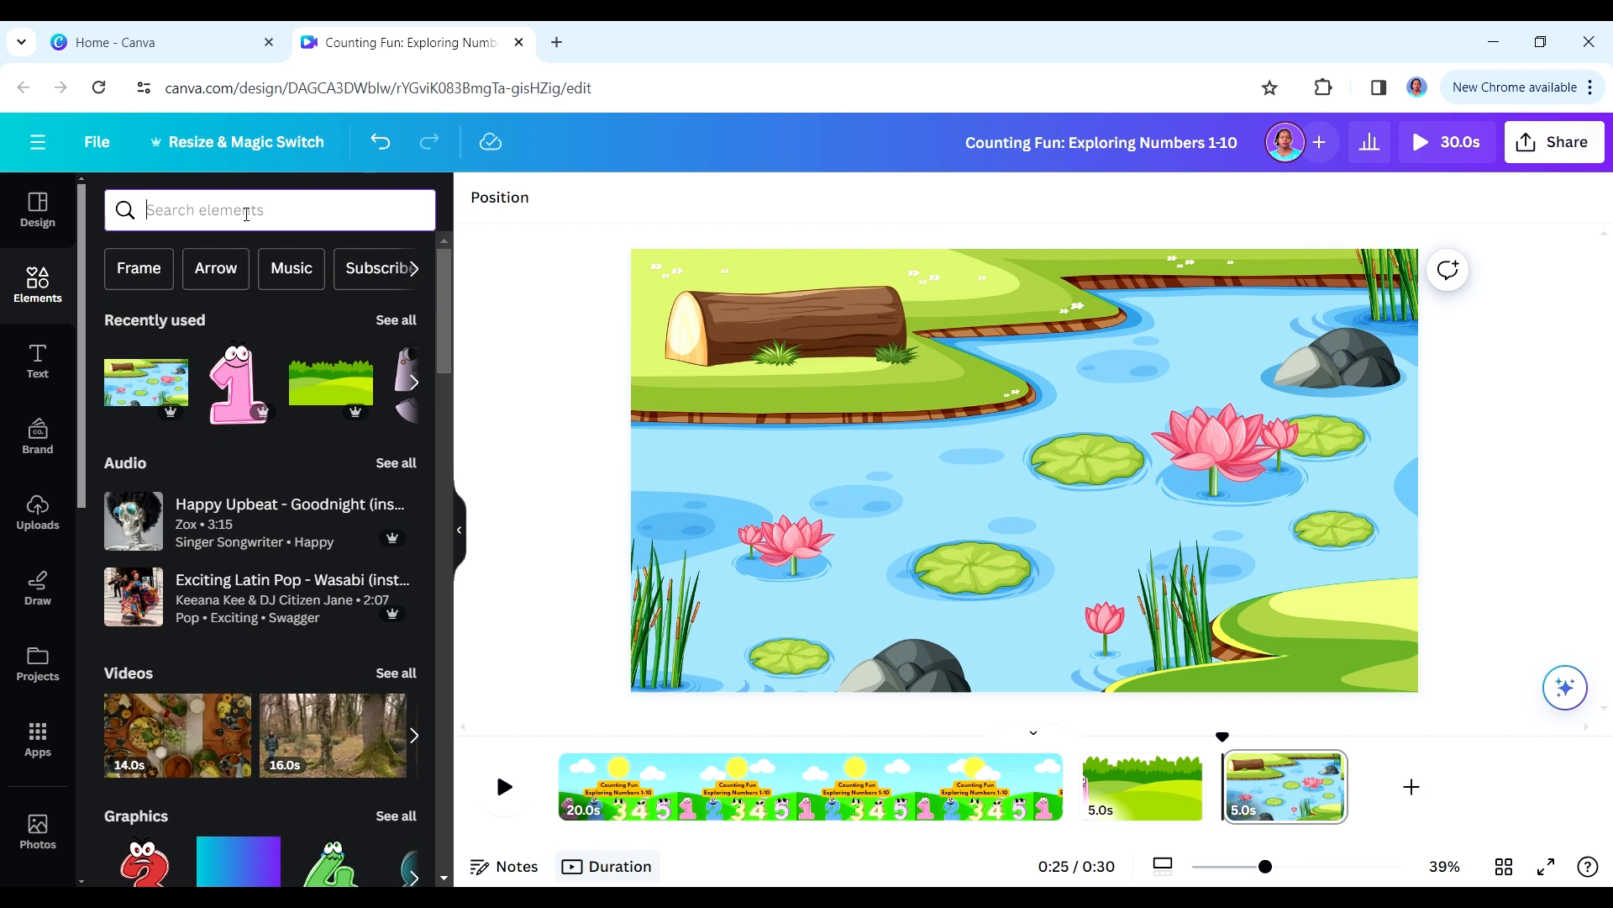
pyautogui.write('ducks')
pyautogui.press('Return')
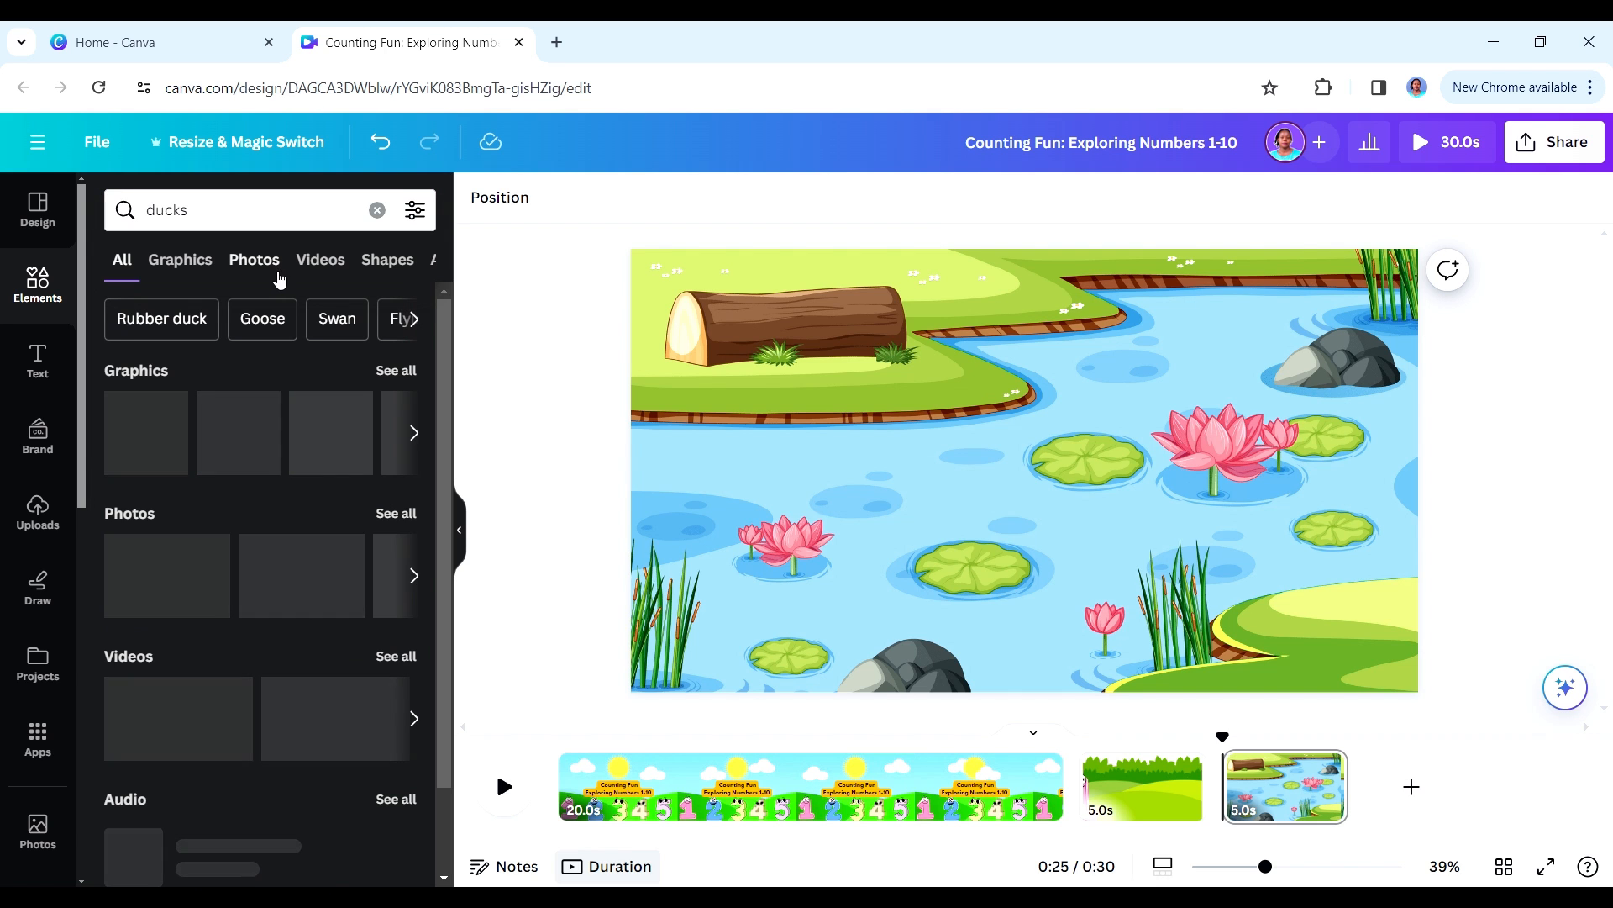
pyautogui.click(185, 261)
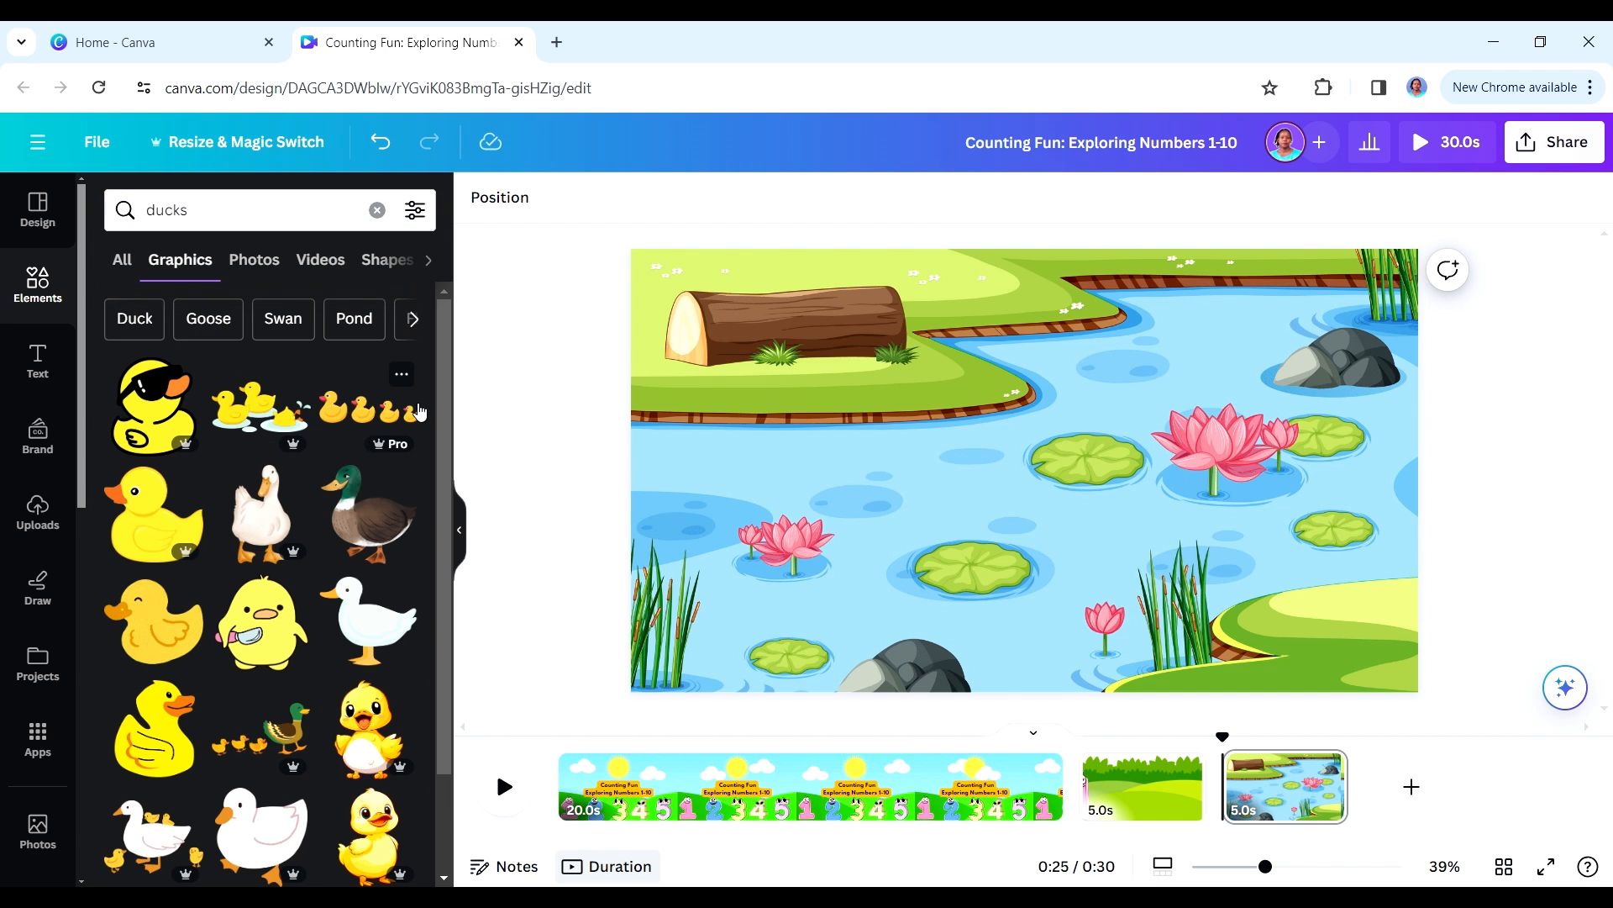
pyautogui.scroll(-1, 168, 461)
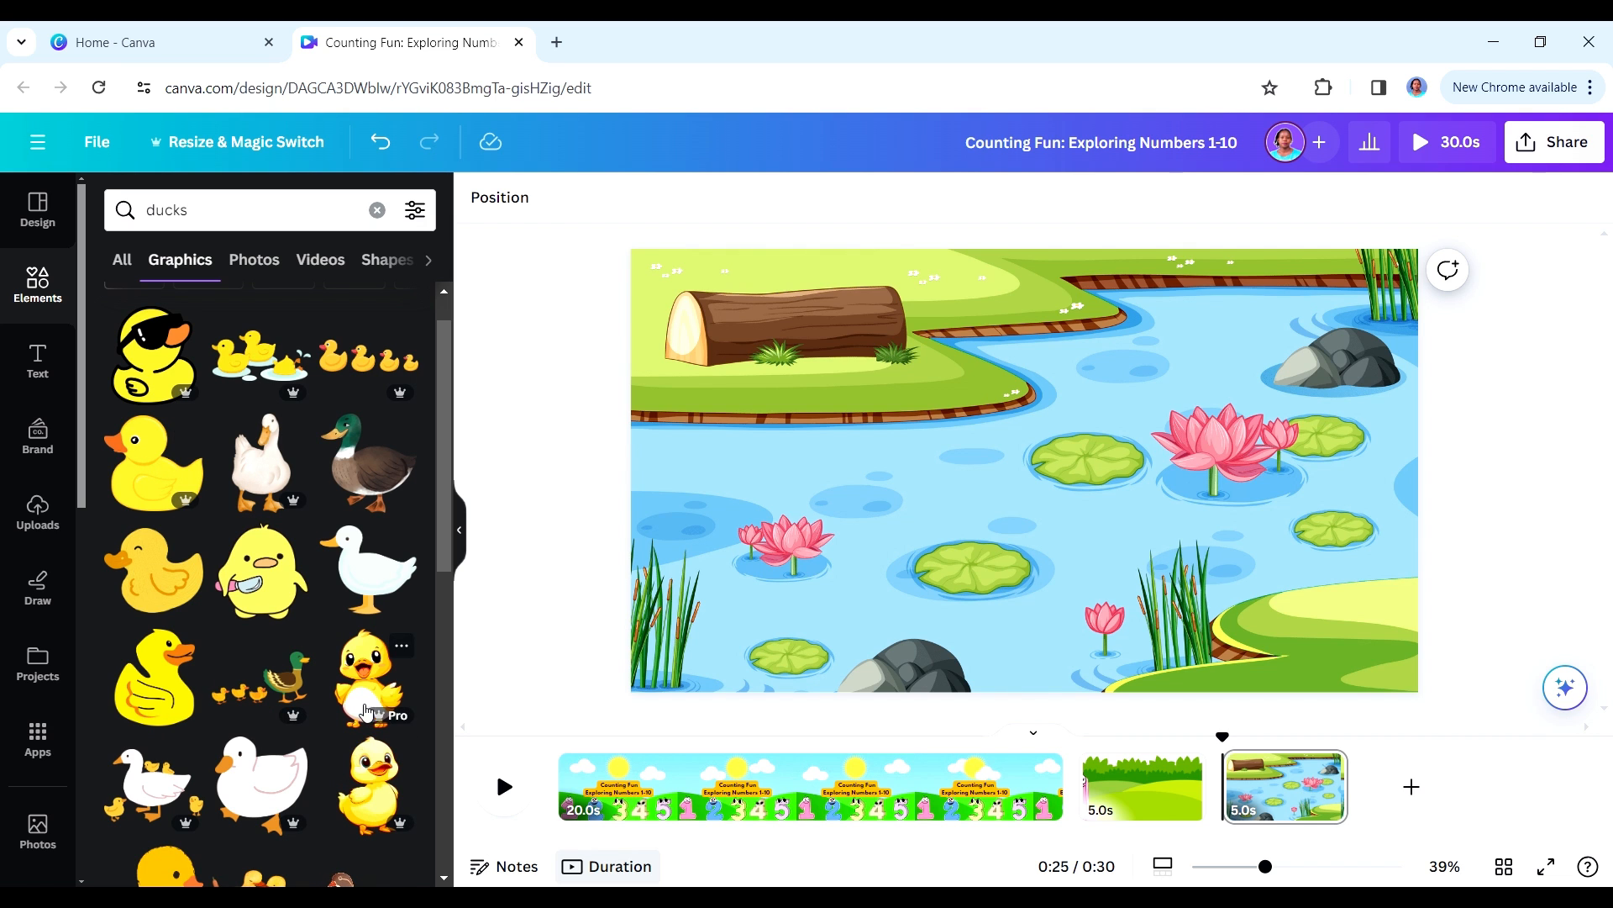
pyautogui.scroll(-4, 440, 569)
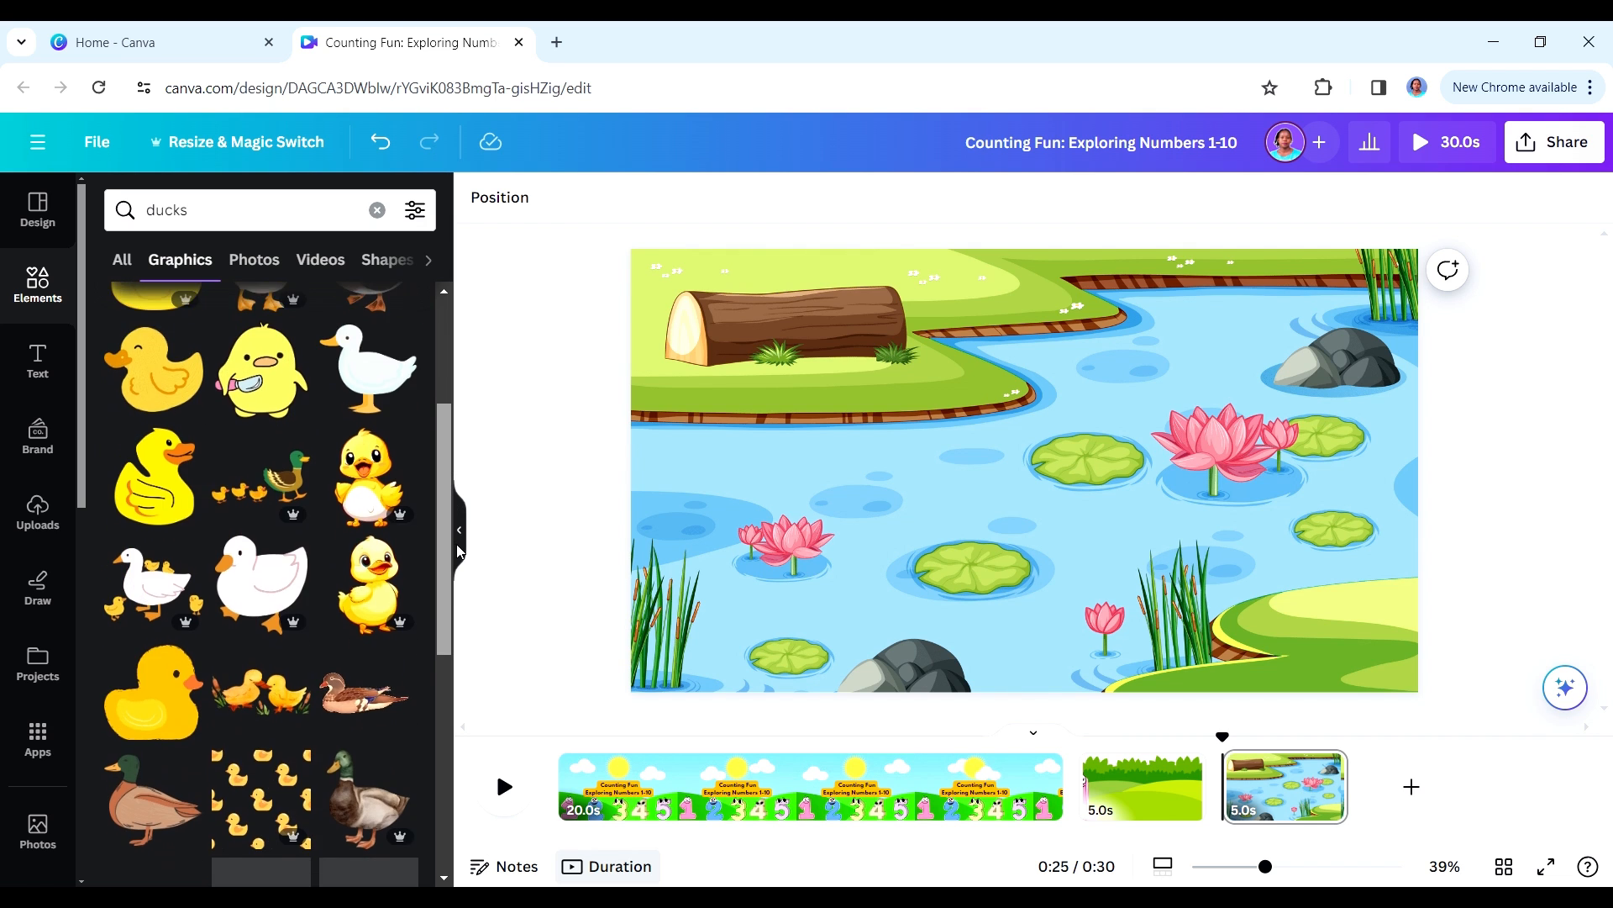
pyautogui.scroll(-1, 144, 620)
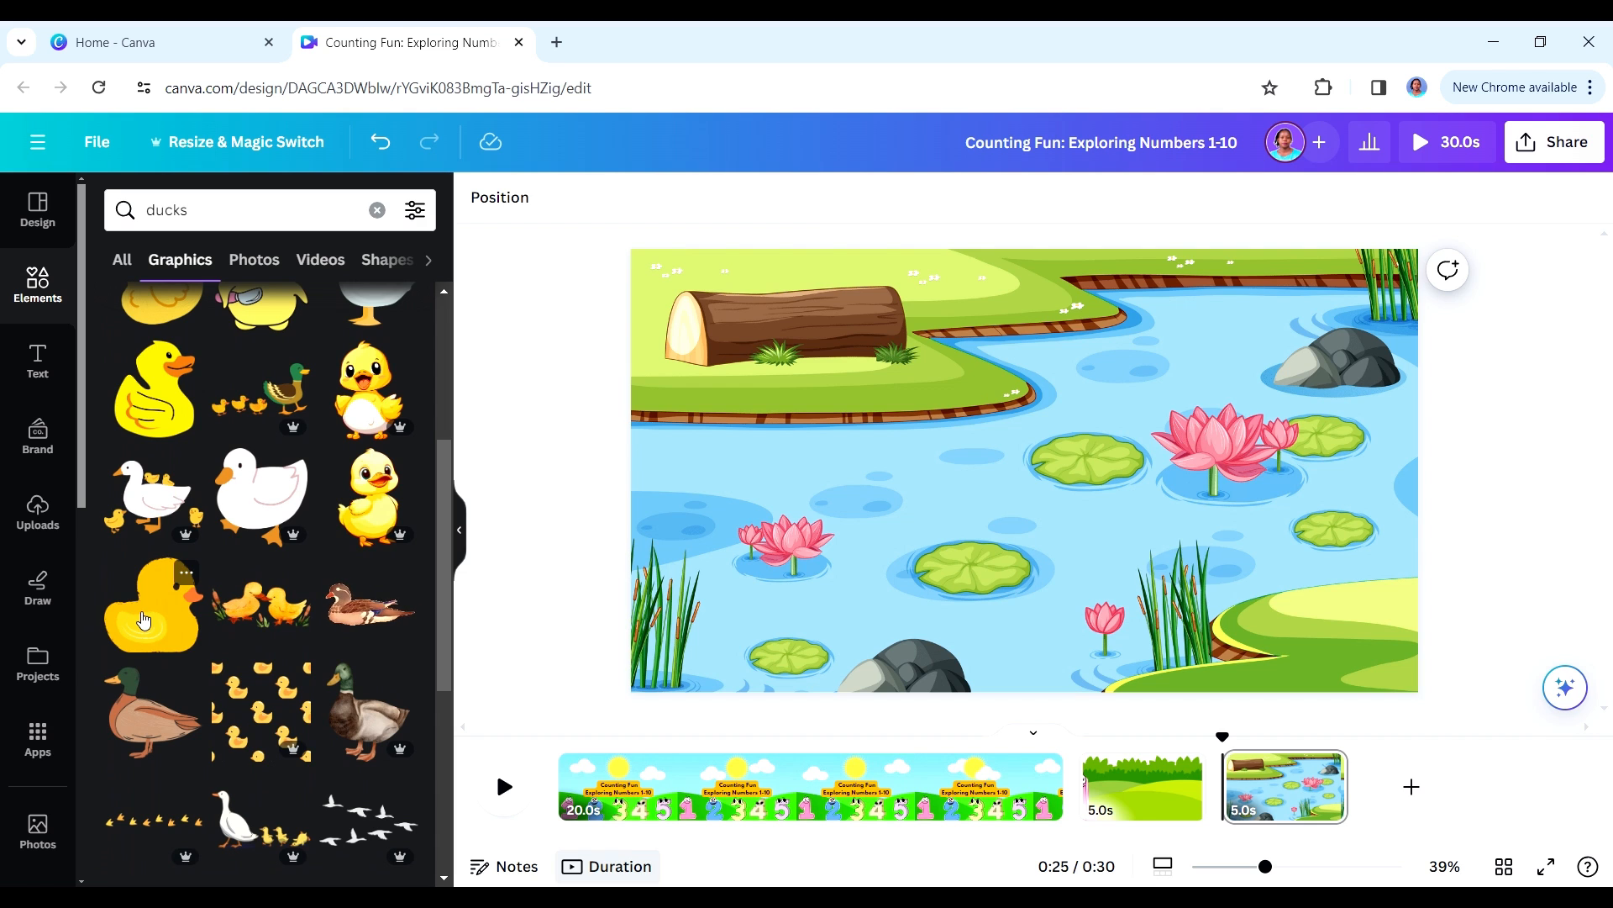
pyautogui.click(144, 620)
# - Shrink the yellow duck to about half its size, duplicate it, and place the copy slightly ahead of and above the original
pyautogui.moveTo(1027, 498); pyautogui.dragTo(1002, 527)
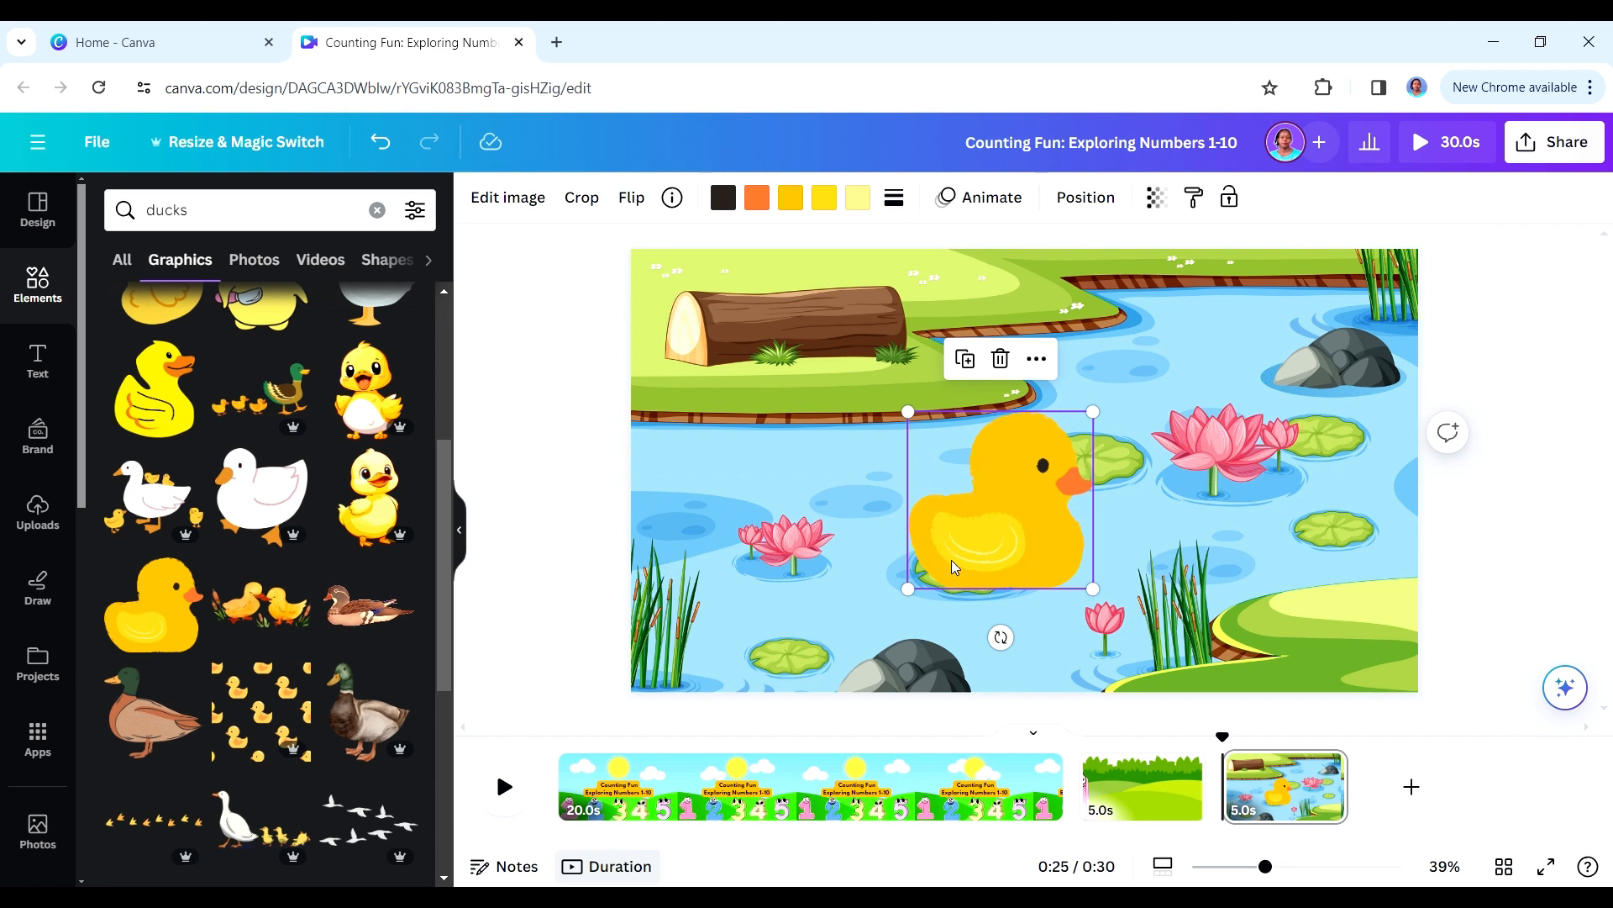
pyautogui.moveTo(908, 589); pyautogui.dragTo(874, 504)
pyautogui.hotkey('ctrl', 'd')
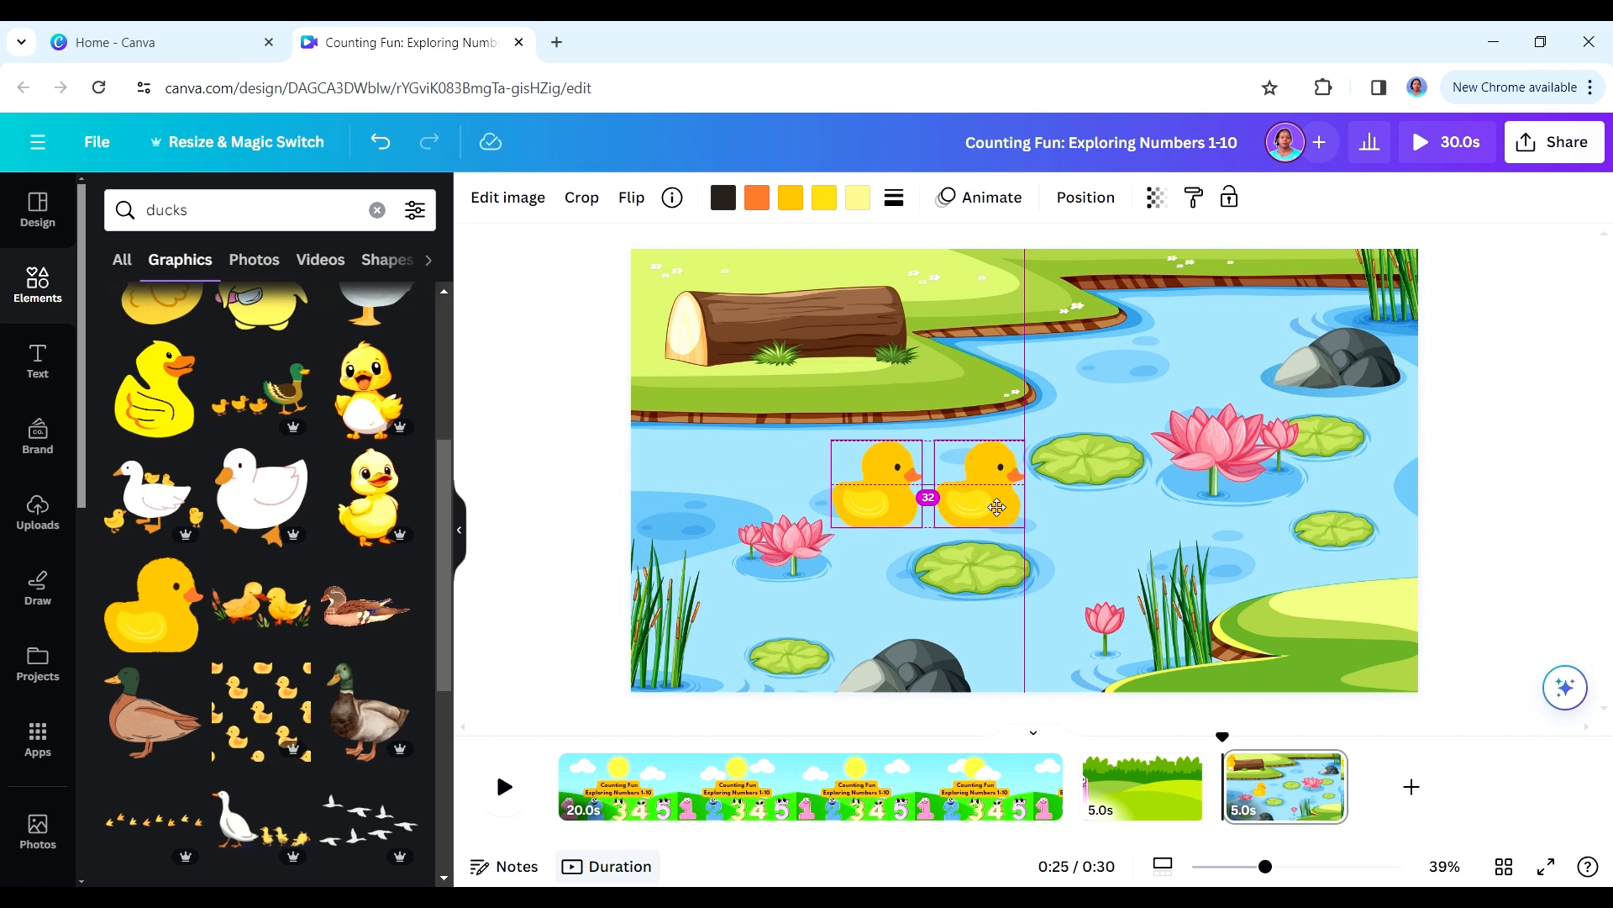
pyautogui.moveTo(996, 508); pyautogui.dragTo(988, 483)
# - Create a custom animation that moves the rear duck a short way forward across the pond
pyautogui.click(889, 504)
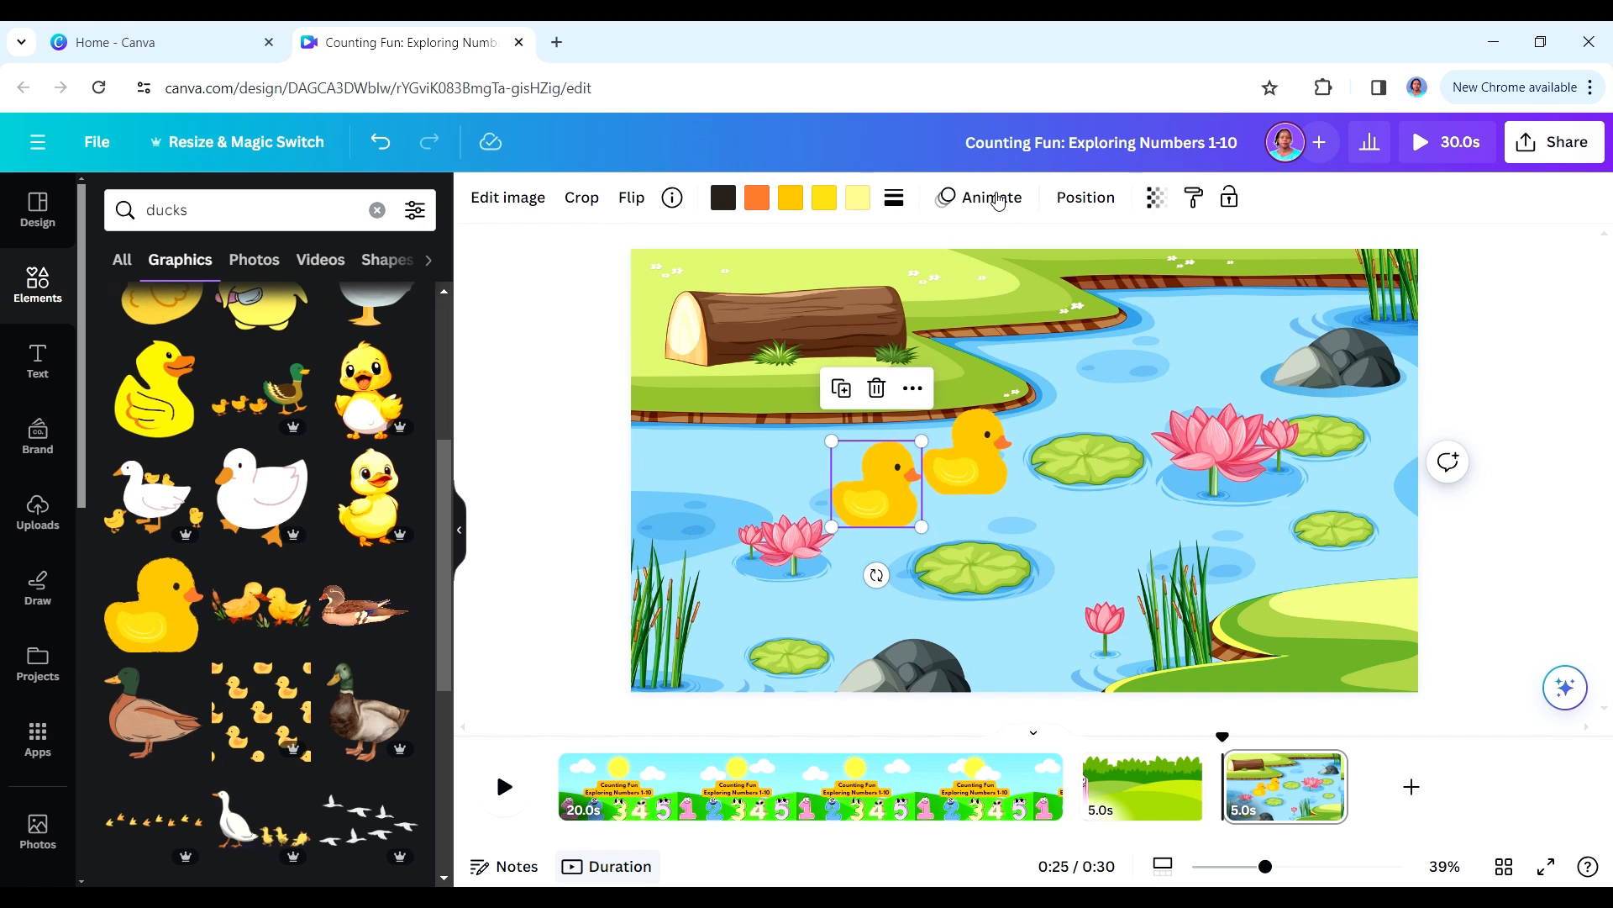
pyautogui.click(985, 197)
pyautogui.click(277, 319)
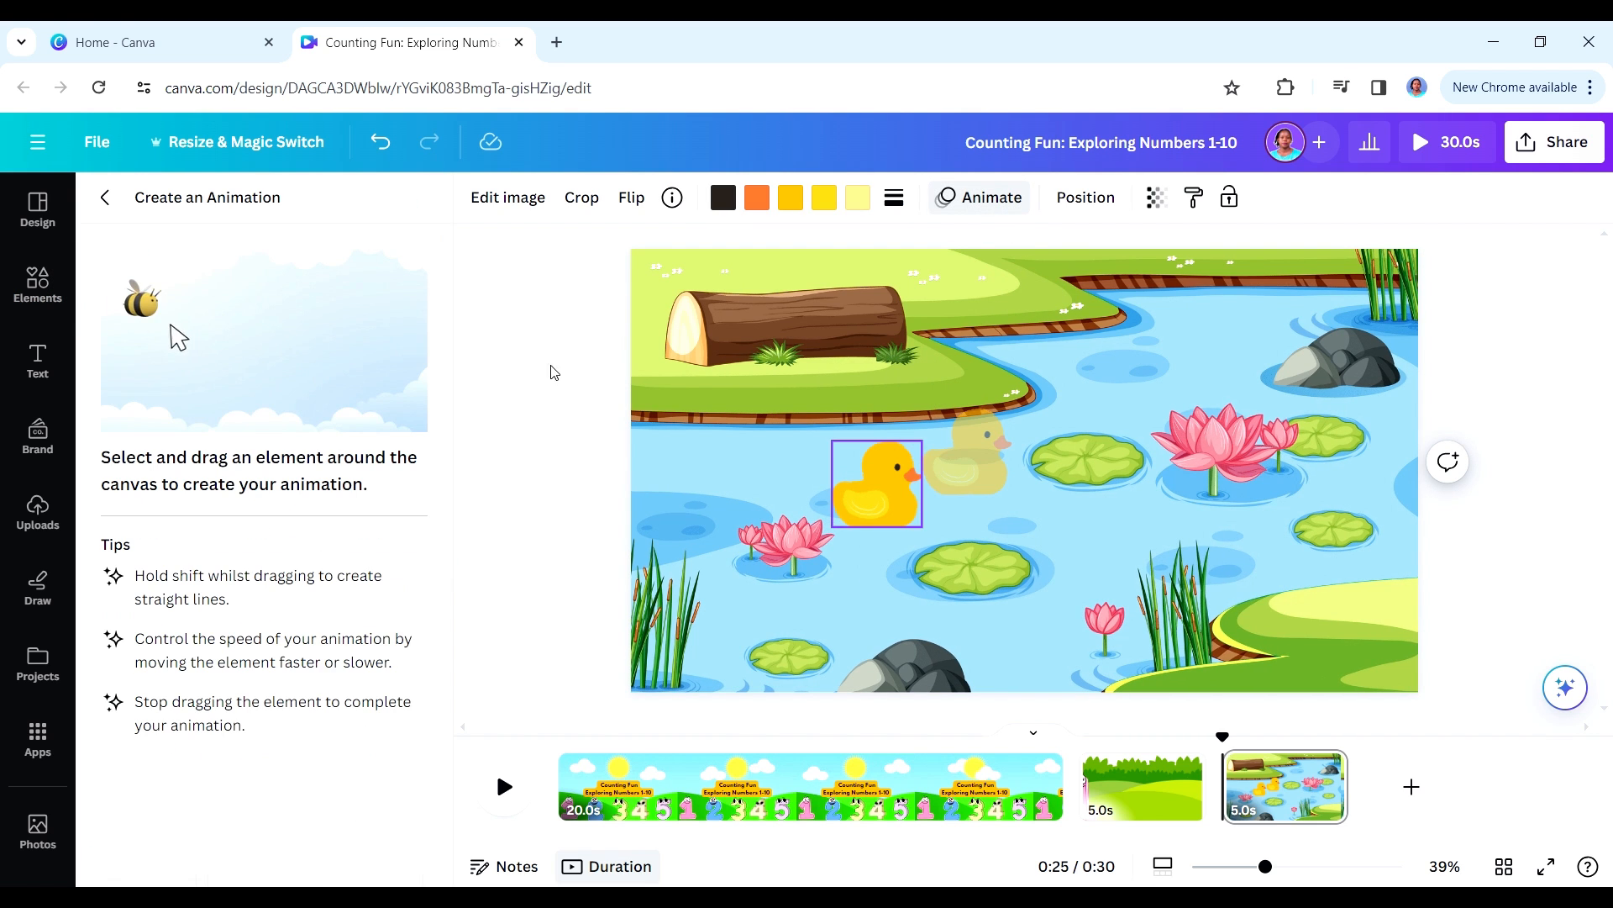
pyautogui.moveTo(884, 524); pyautogui.dragTo(963, 514)
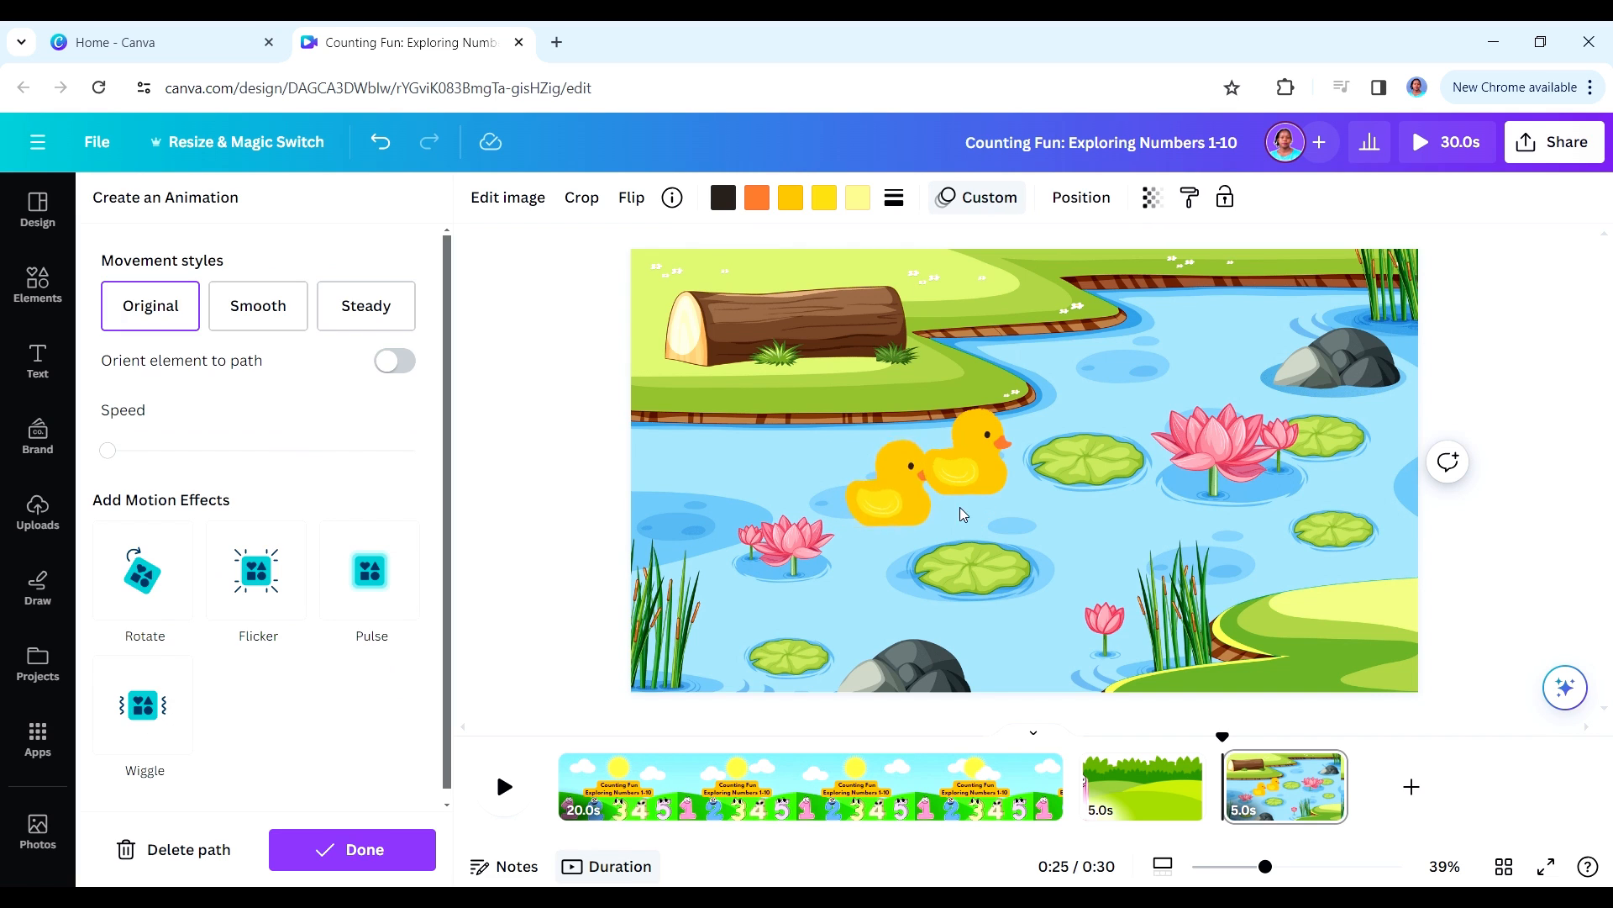
# - Create a custom animation that moves the front duck a short way toward the nearest lily pad
pyautogui.click(976, 473)
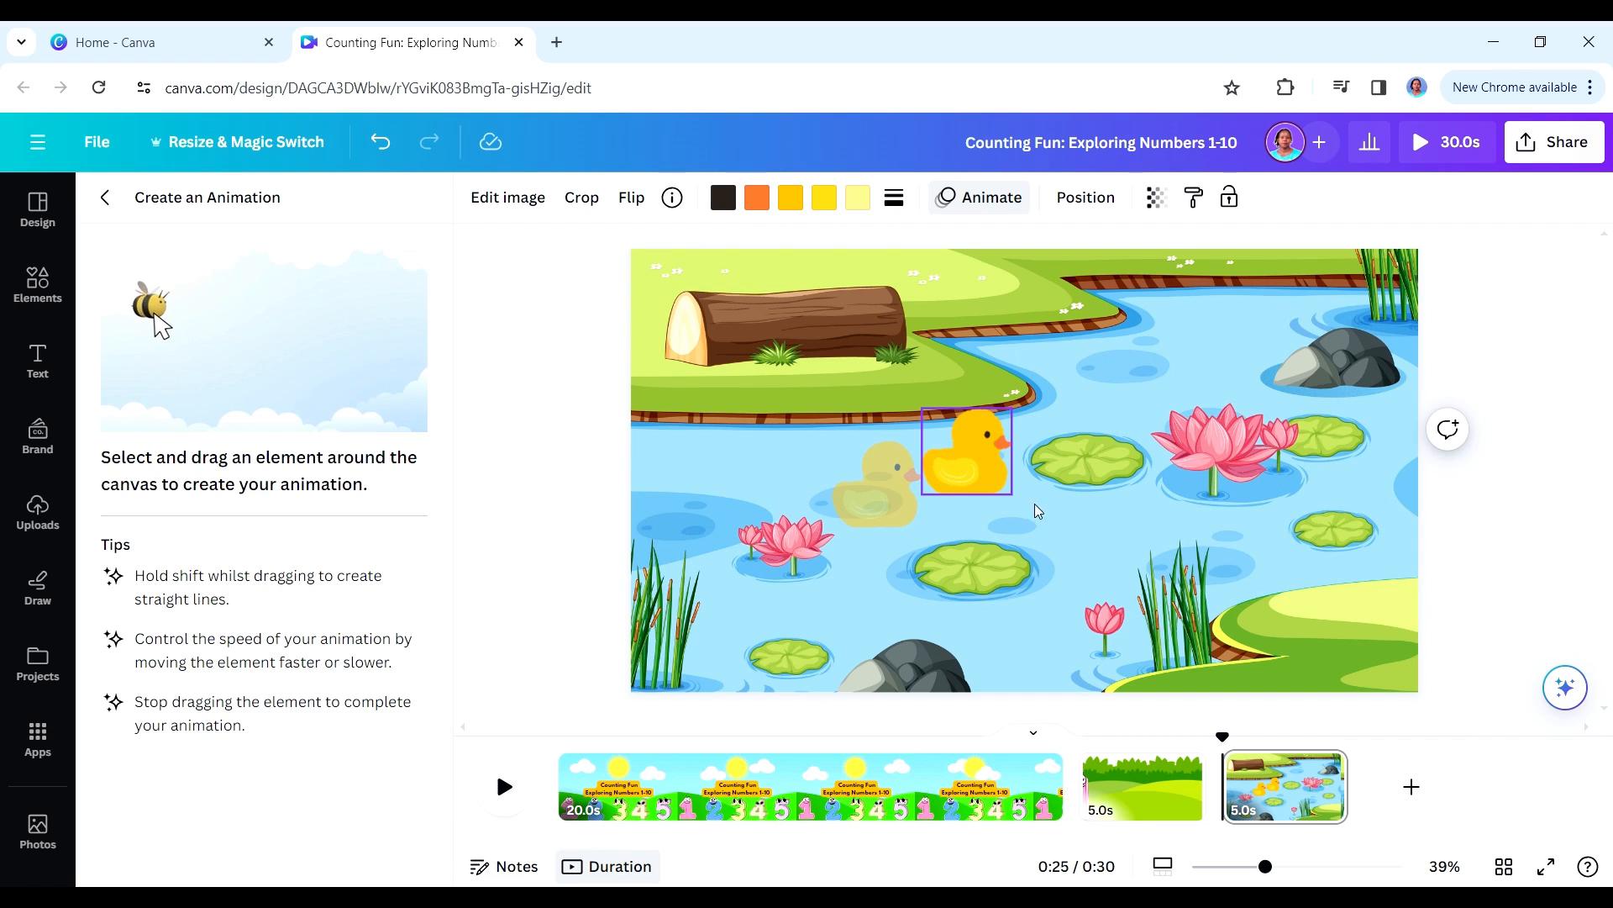
pyautogui.moveTo(971, 481); pyautogui.dragTo(1021, 488)
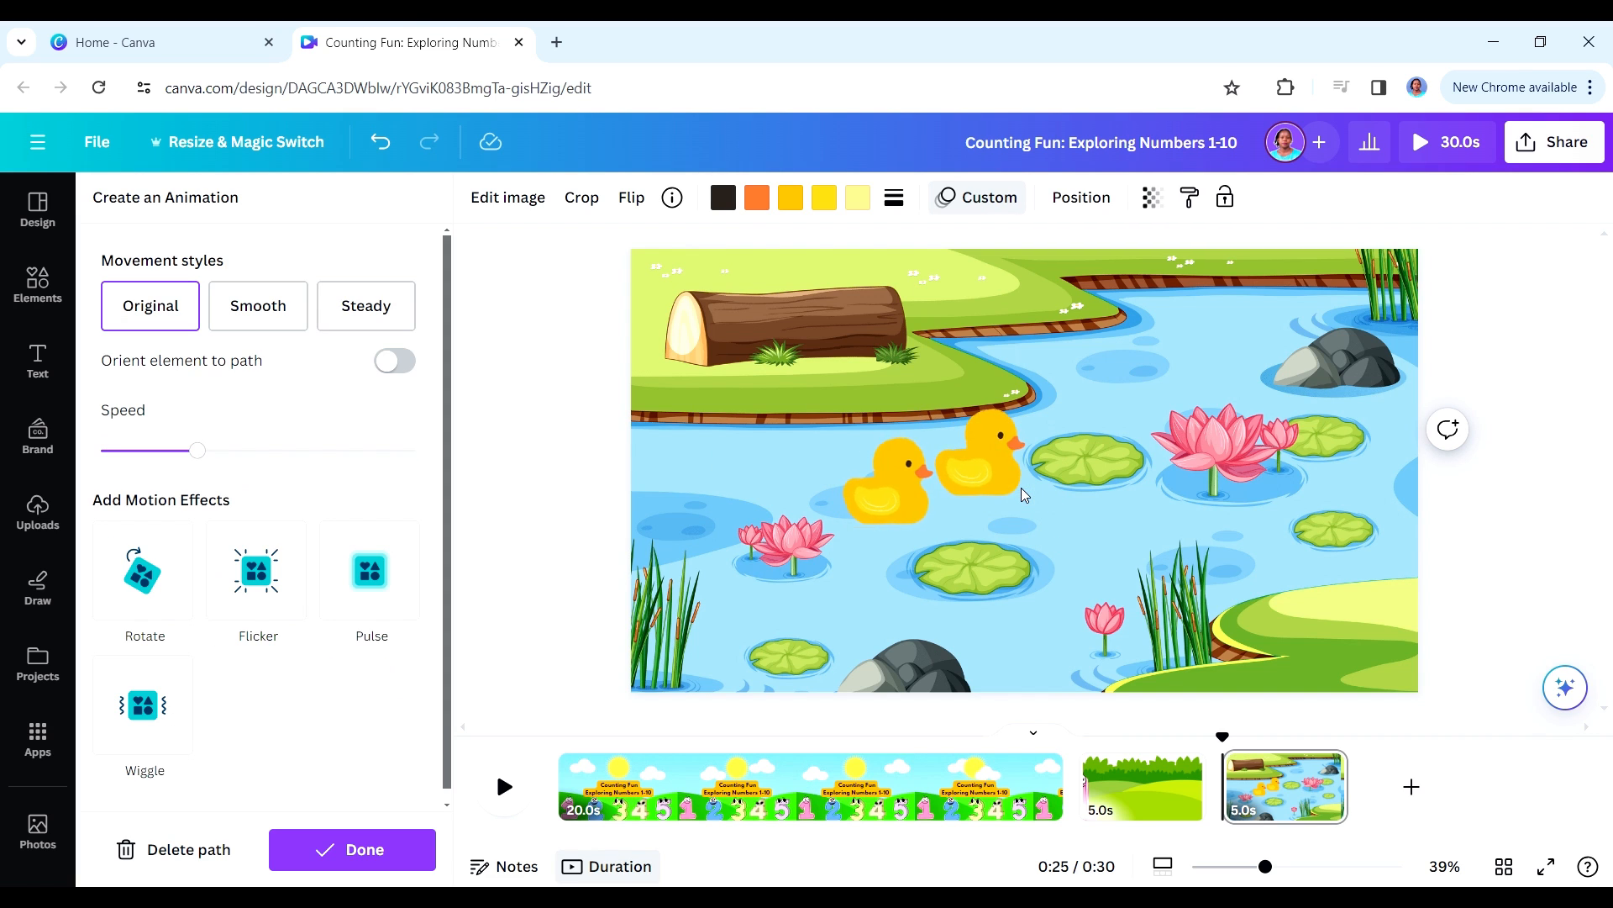
pyautogui.click(1021, 487)
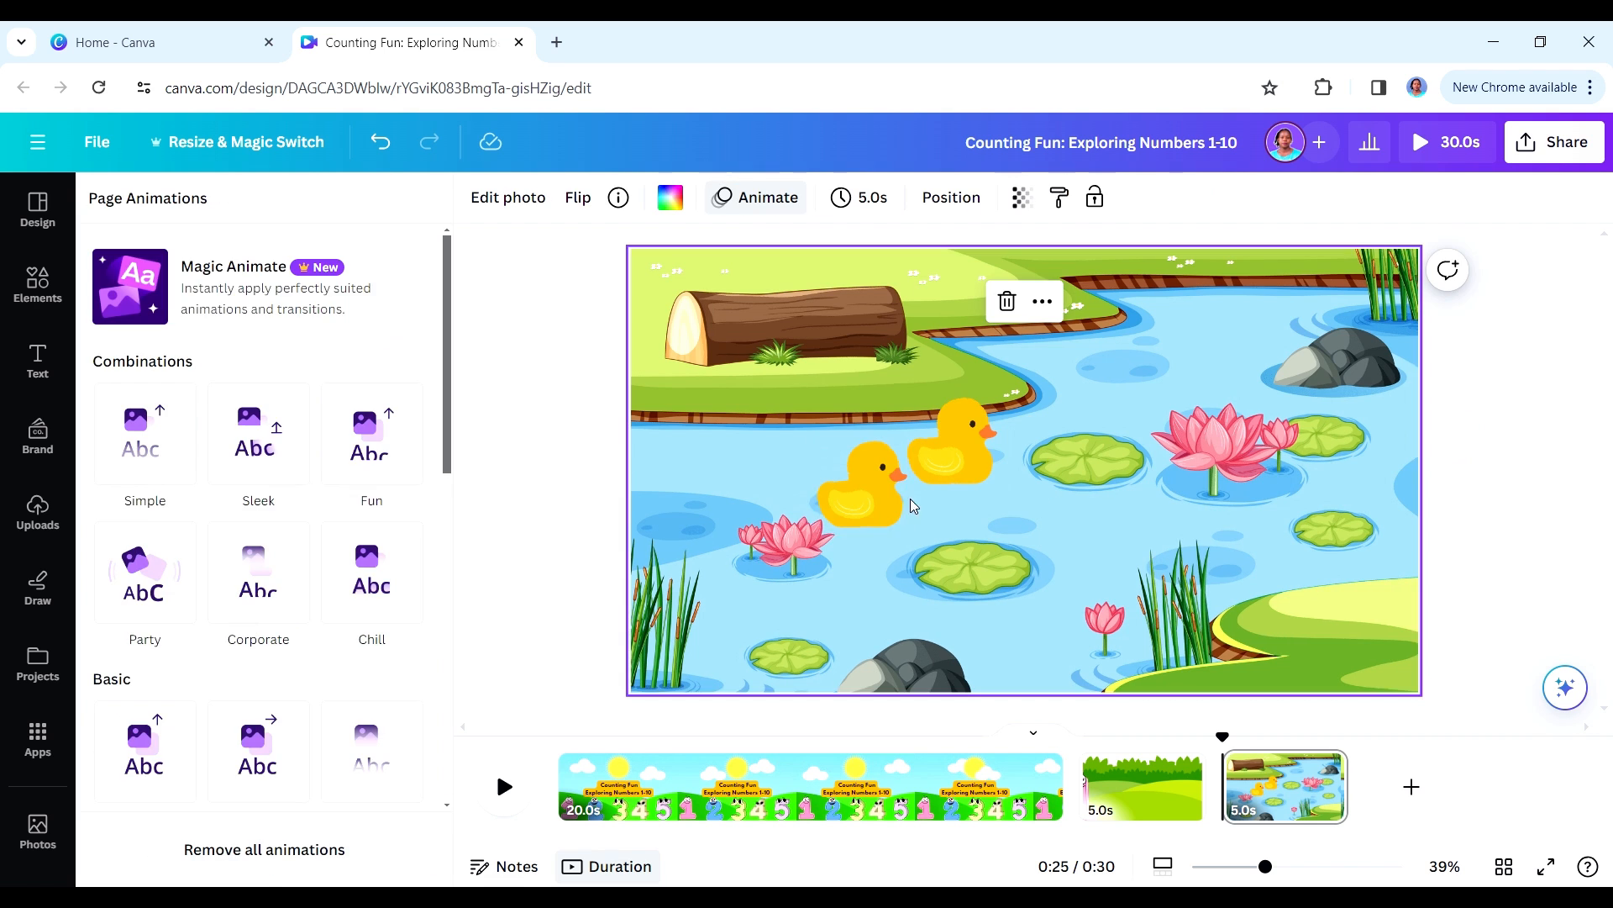
pyautogui.click(895, 504)
pyautogui.click(945, 466)
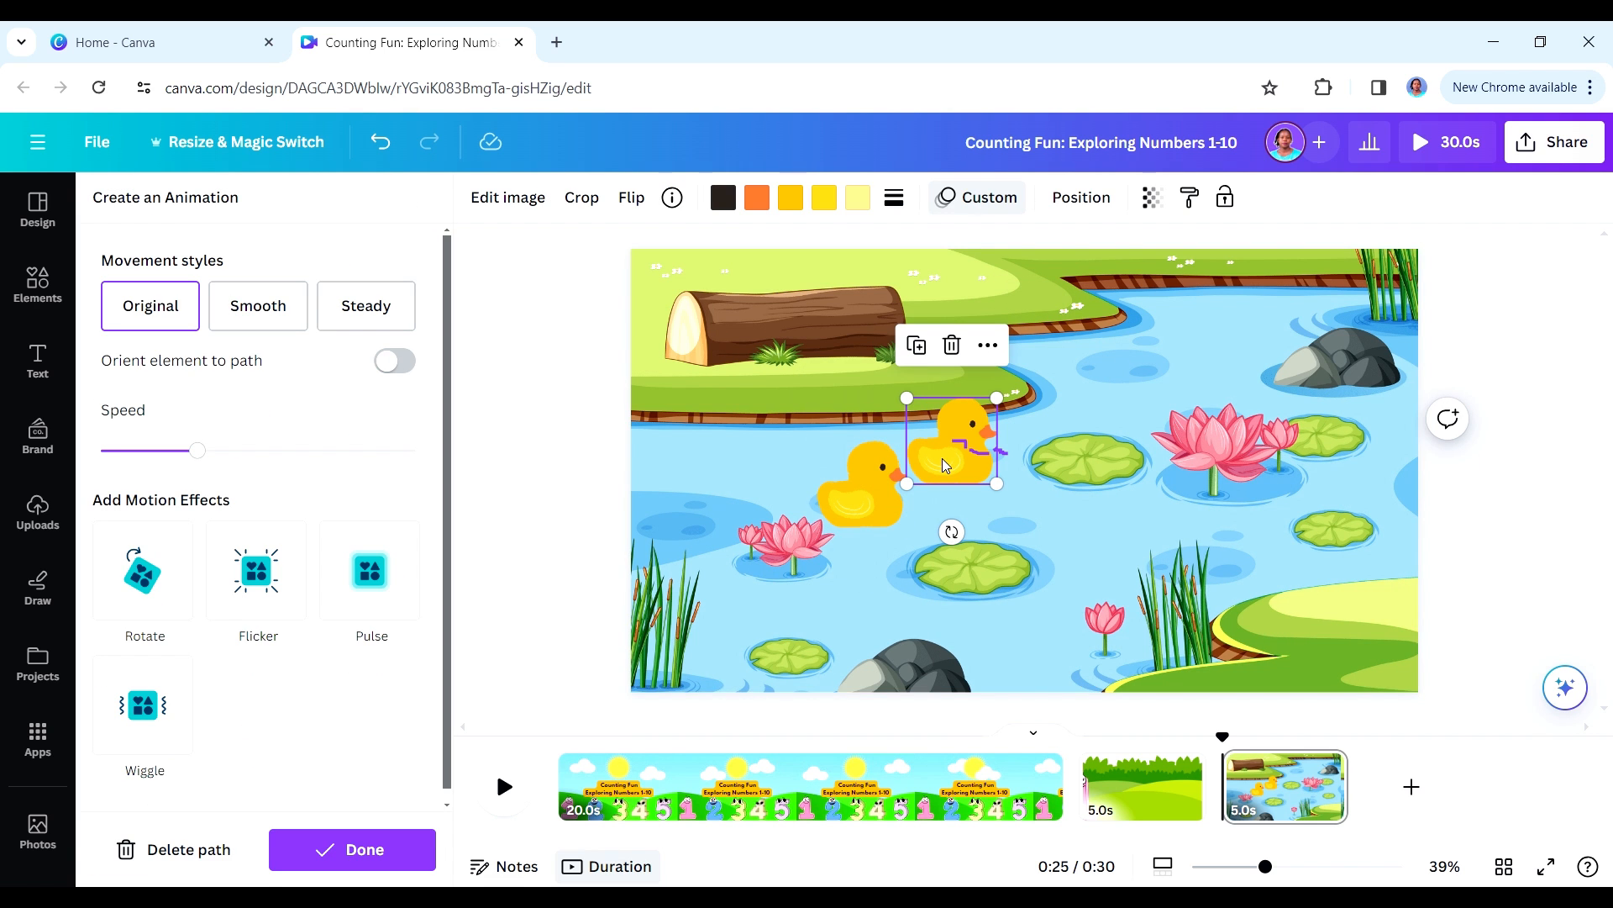
pyautogui.click(962, 535)
# - Consult the Scene 2 script in ChatGPT, then add the recently used blue 2 to the pond and shrink it onto the lily pad nearest the front duck
pyautogui.hotkey('alt', 'Tab')
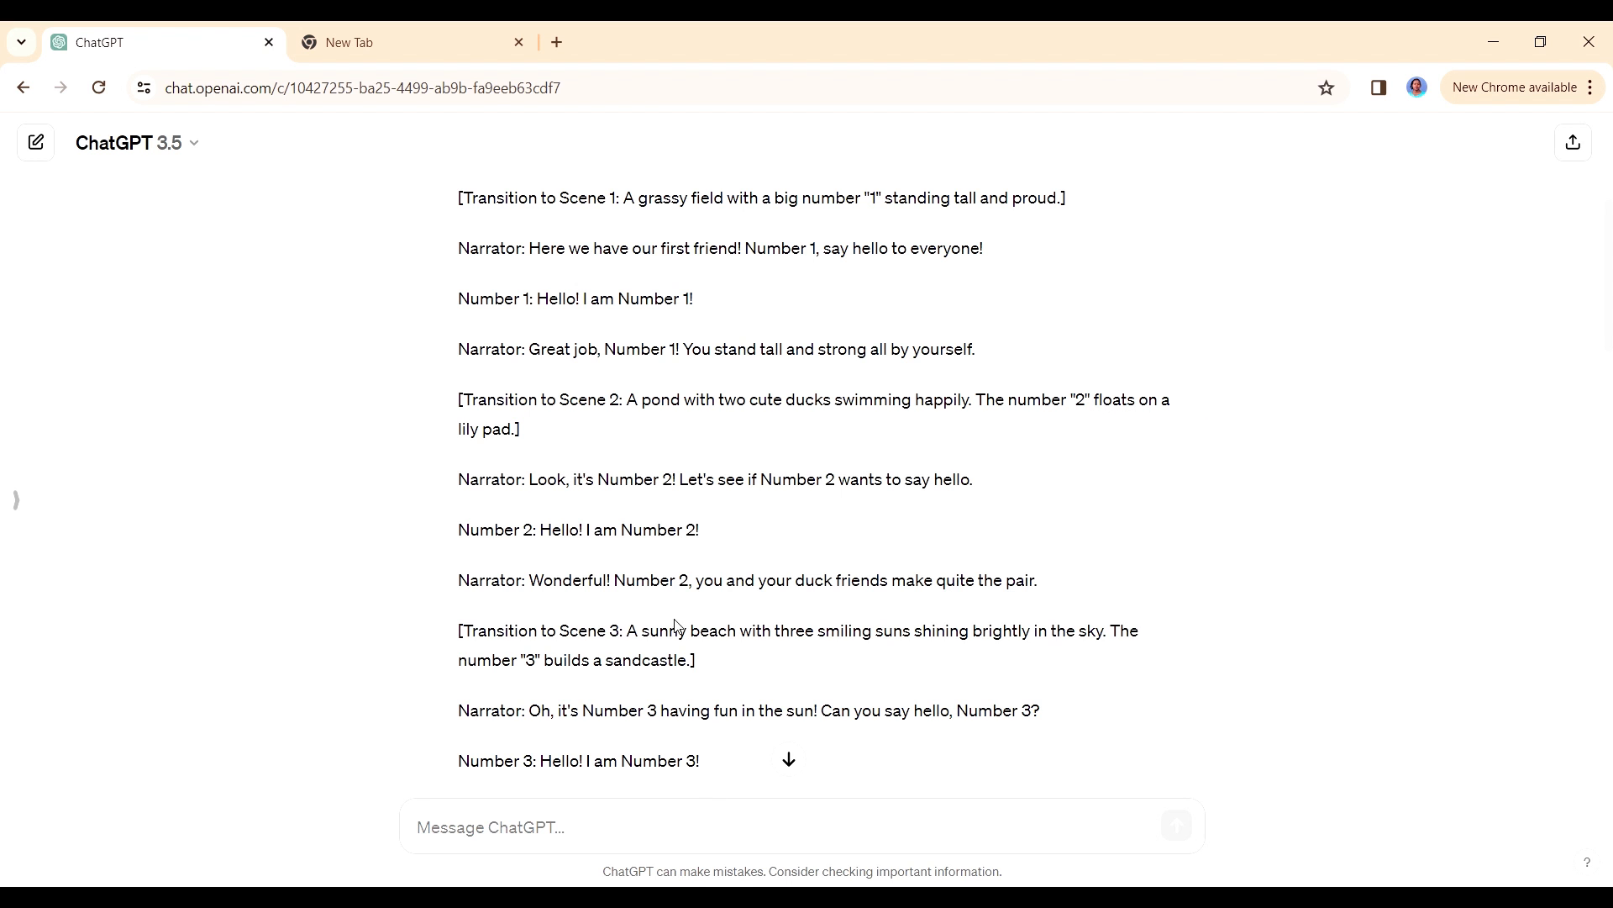
pyautogui.hotkey('alt', 'Tab')
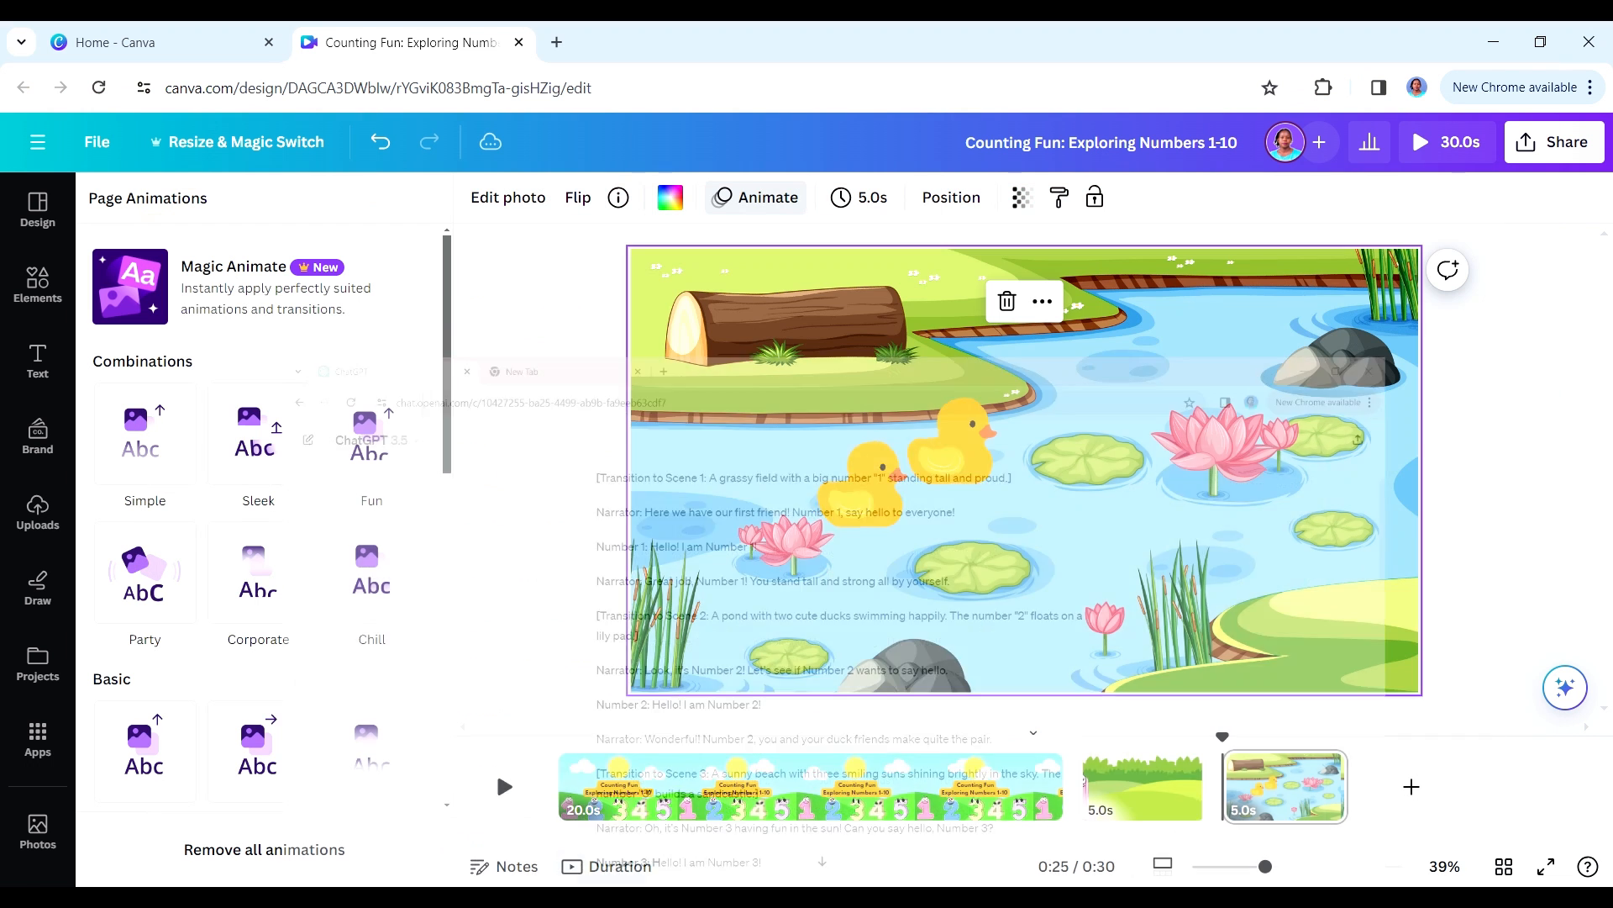
pyautogui.click(39, 284)
pyautogui.click(37, 286)
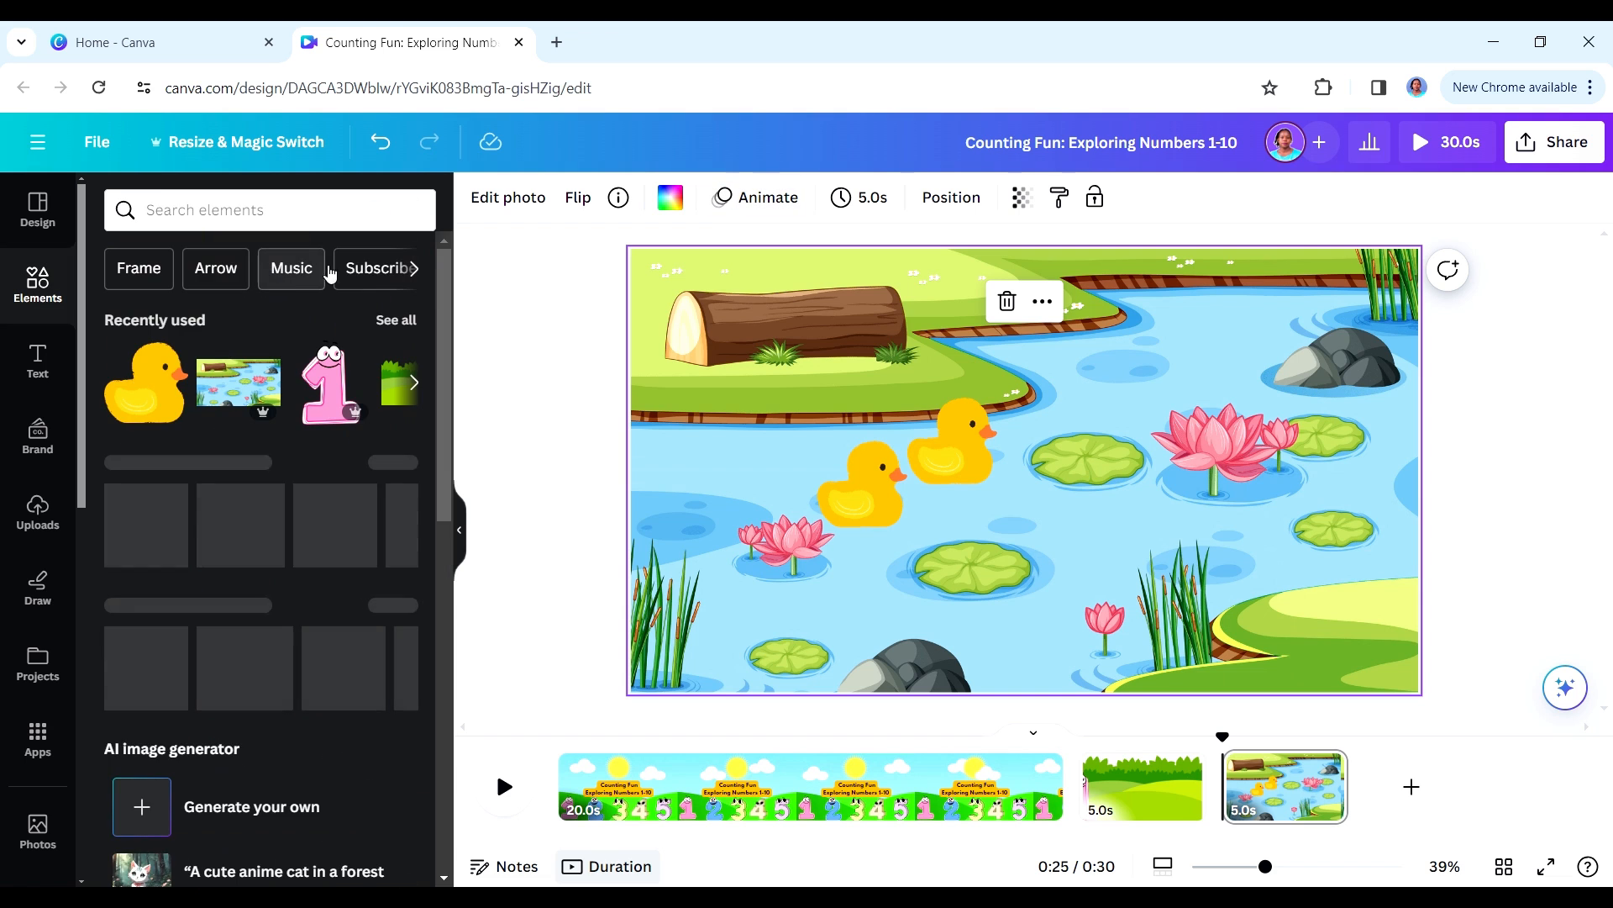
pyautogui.click(389, 323)
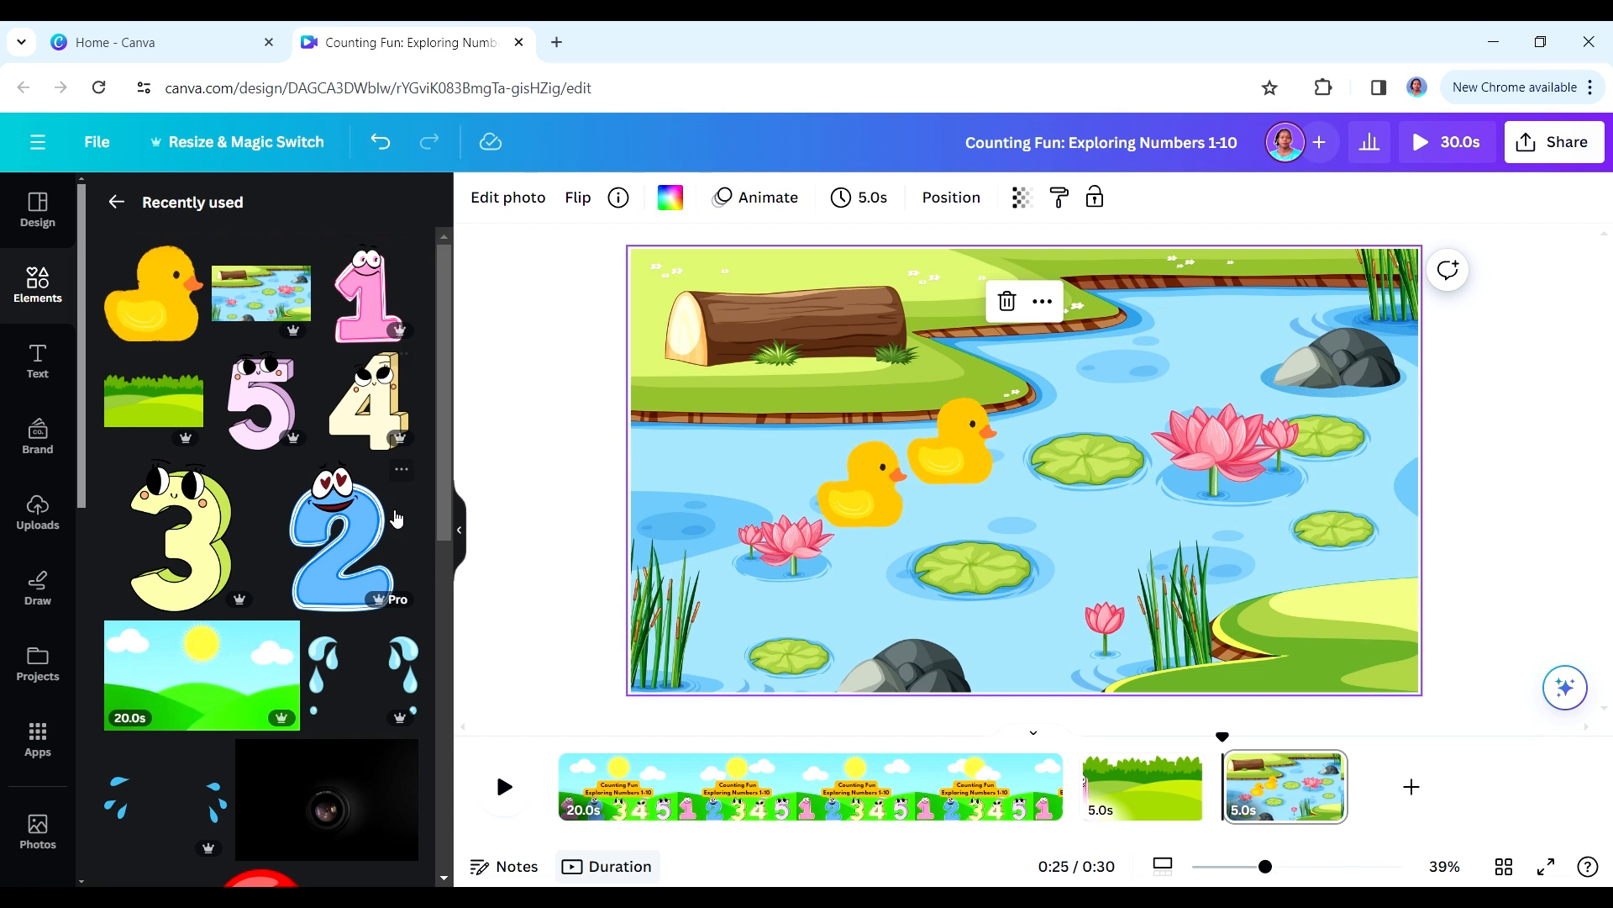
pyautogui.click(351, 553)
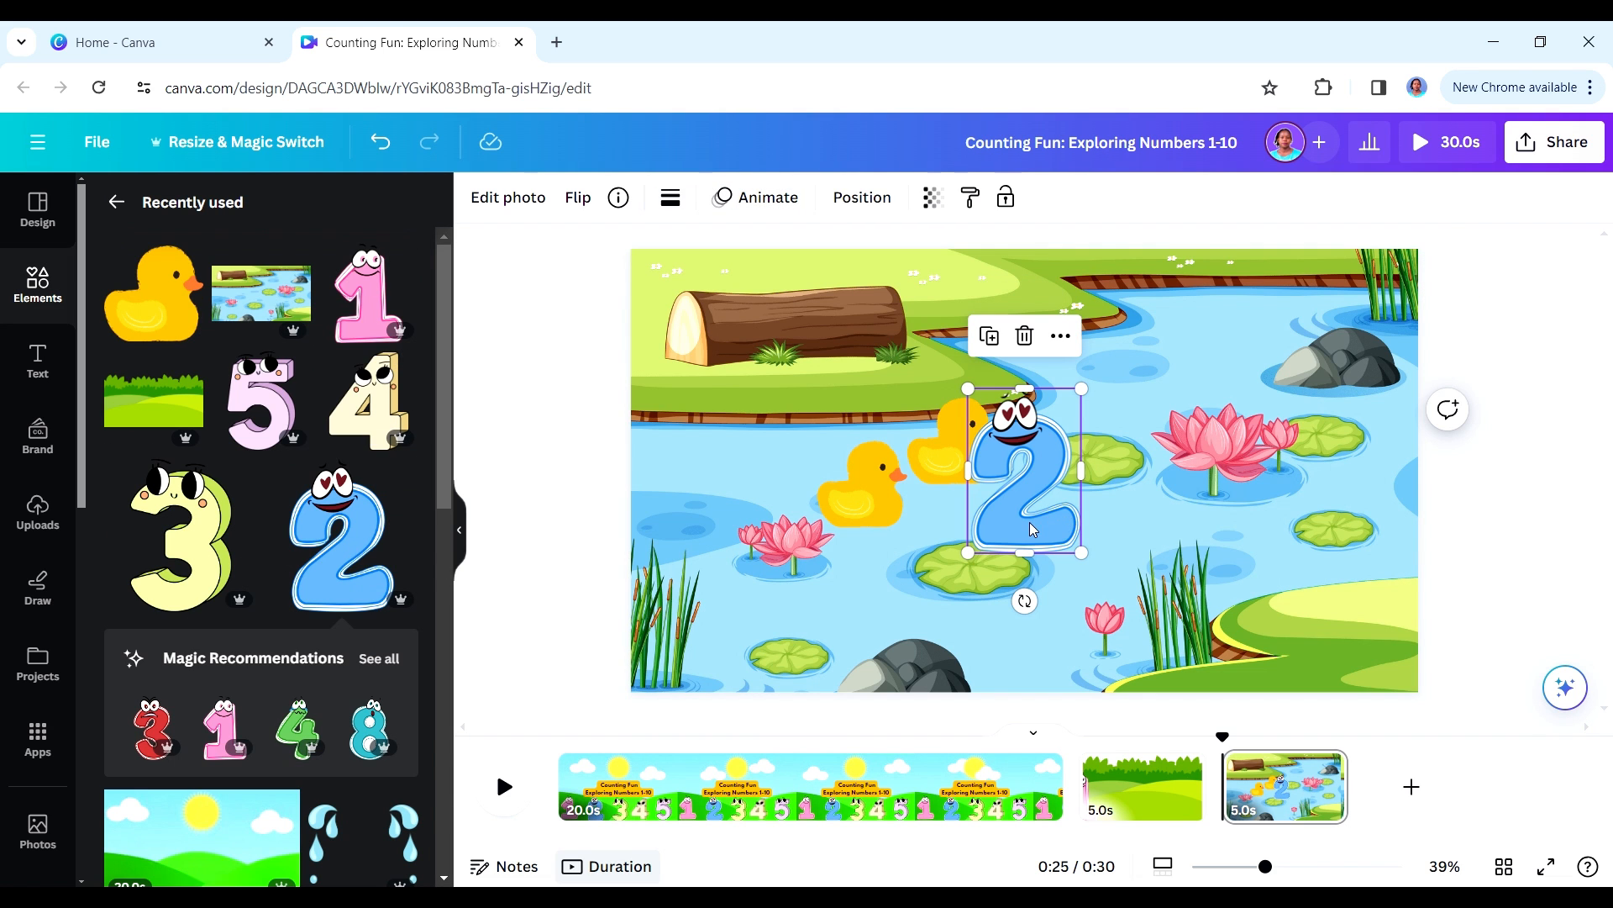
pyautogui.moveTo(1033, 529); pyautogui.dragTo(1077, 449)
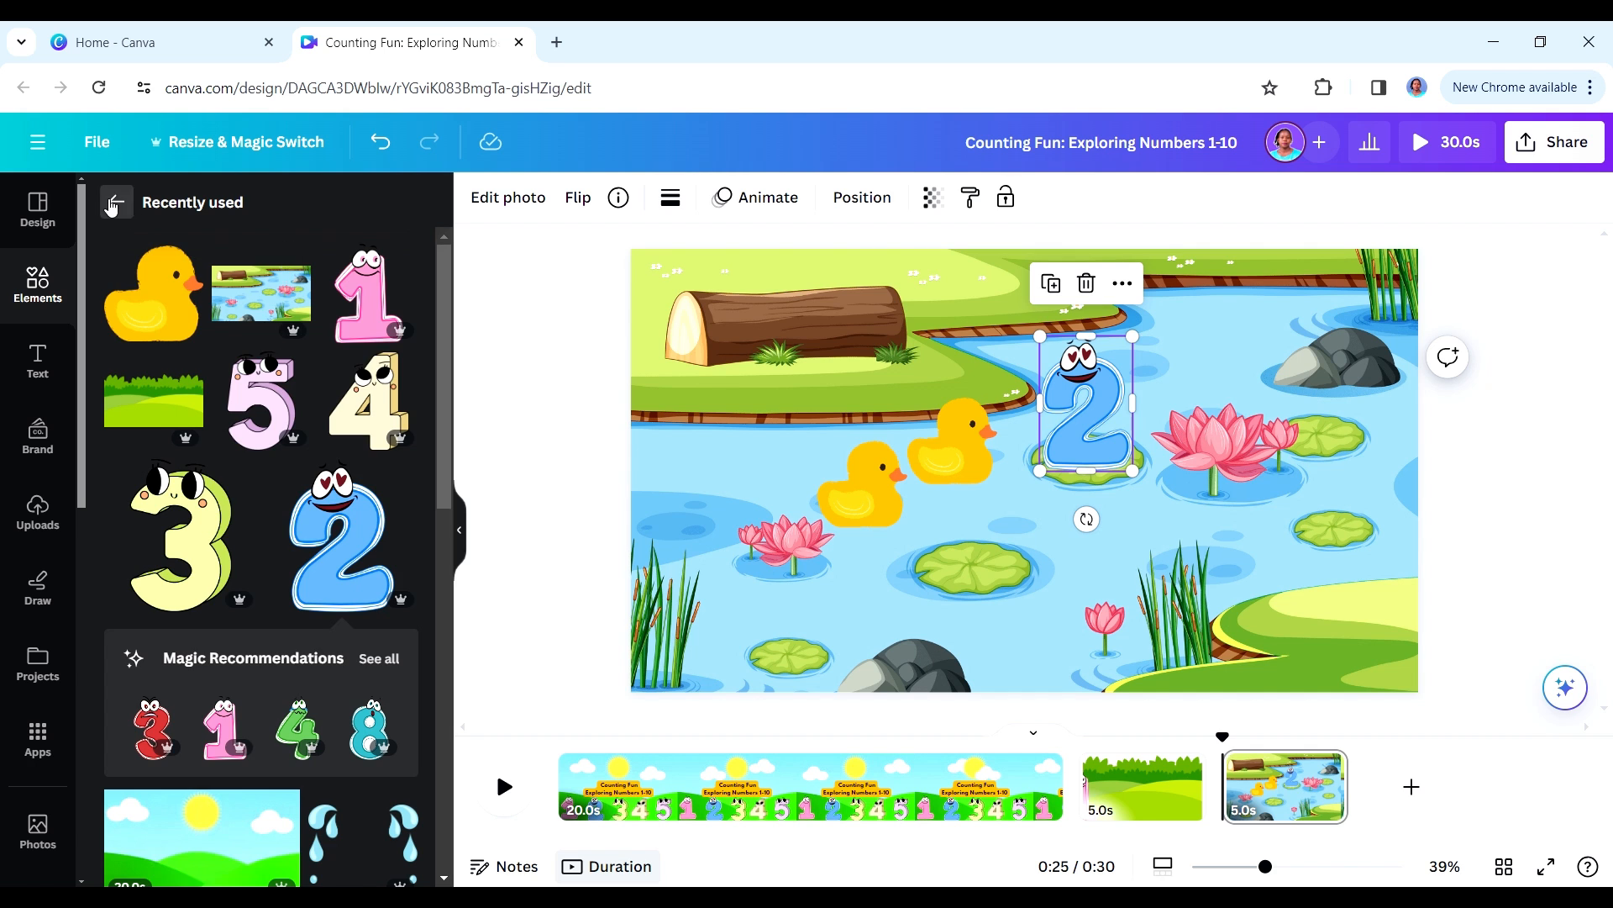
# - Search the graphics for "cartoon 2", add the pink 2 with big eyes, and delete the blue 2 from the pond
pyautogui.click(116, 202)
pyautogui.click(206, 210)
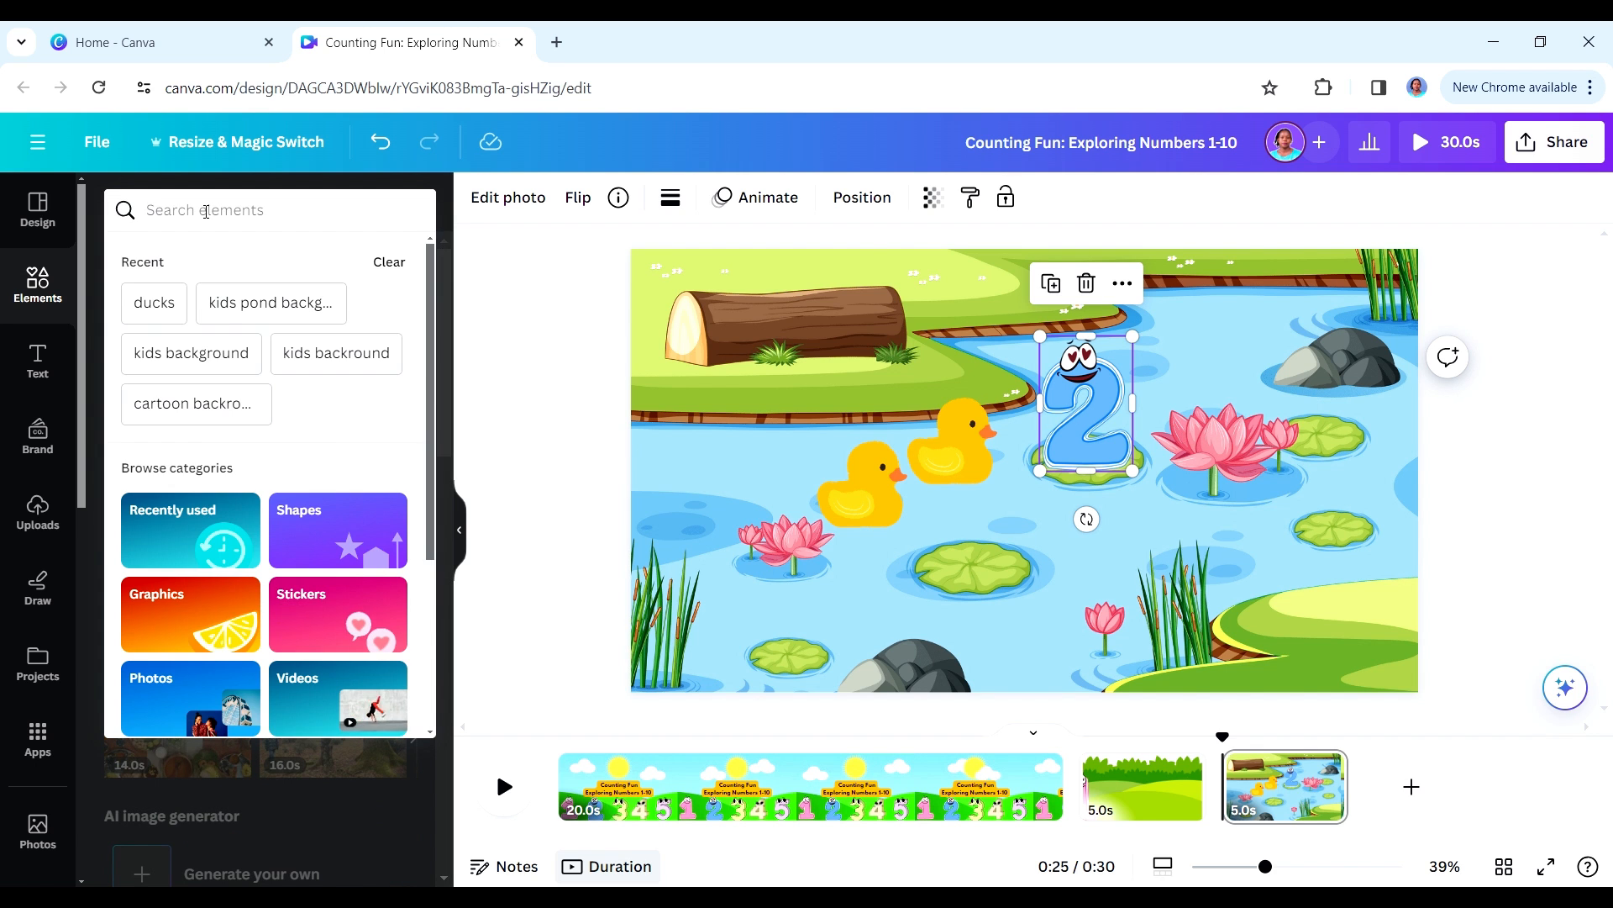
pyautogui.write('cartoon 2')
pyautogui.press('Return')
pyautogui.scroll(-2, 445, 410)
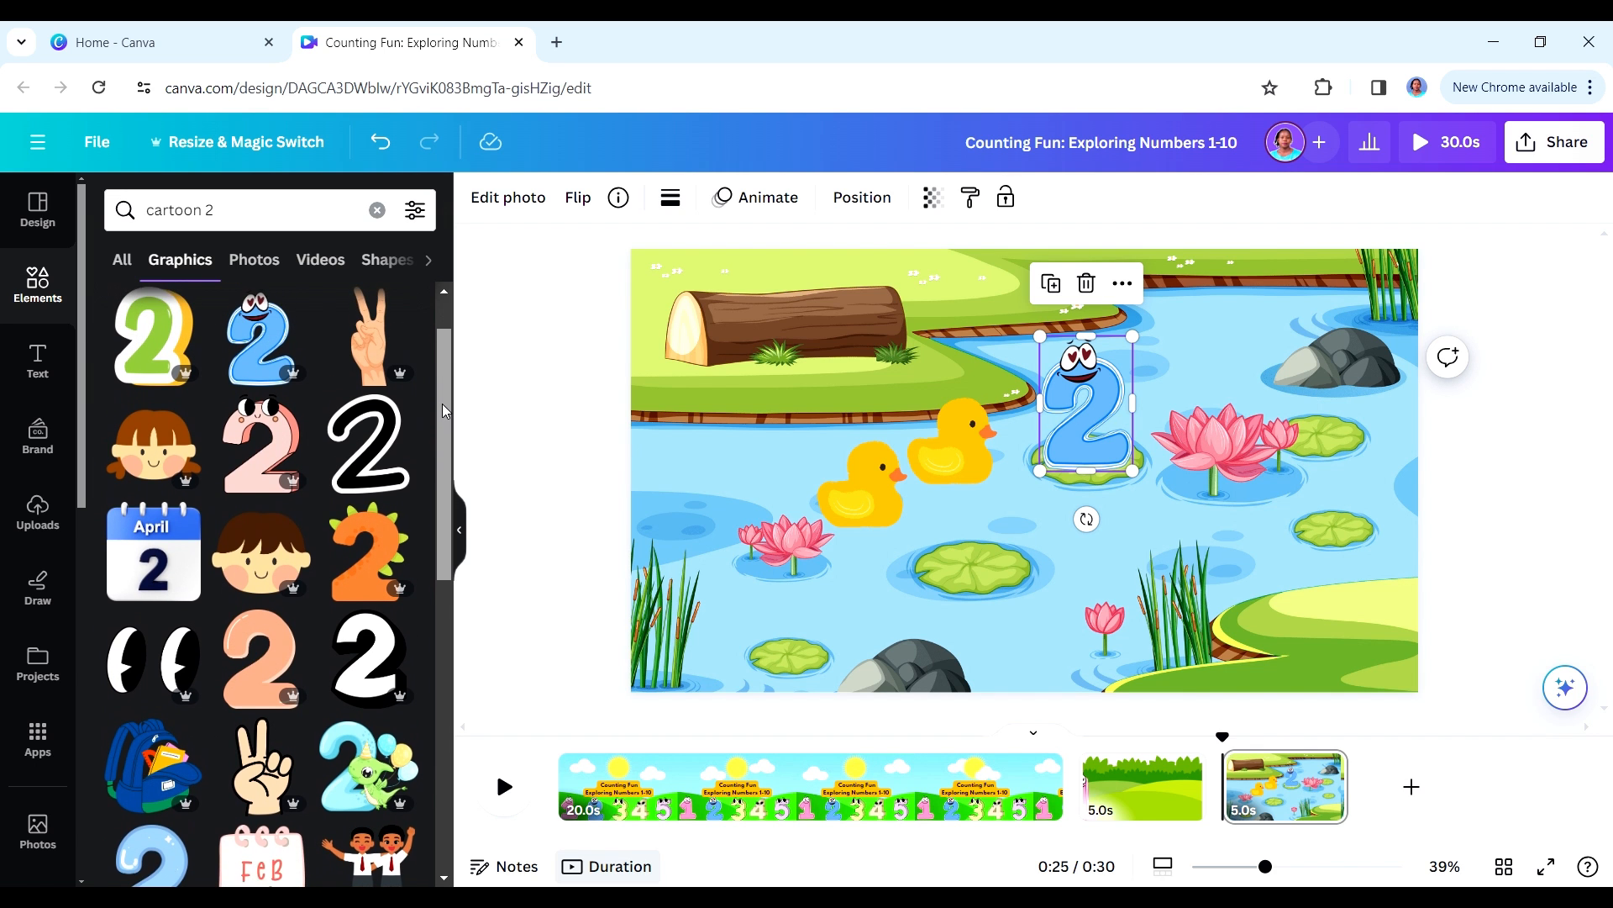
pyautogui.scroll(2, 362, 402)
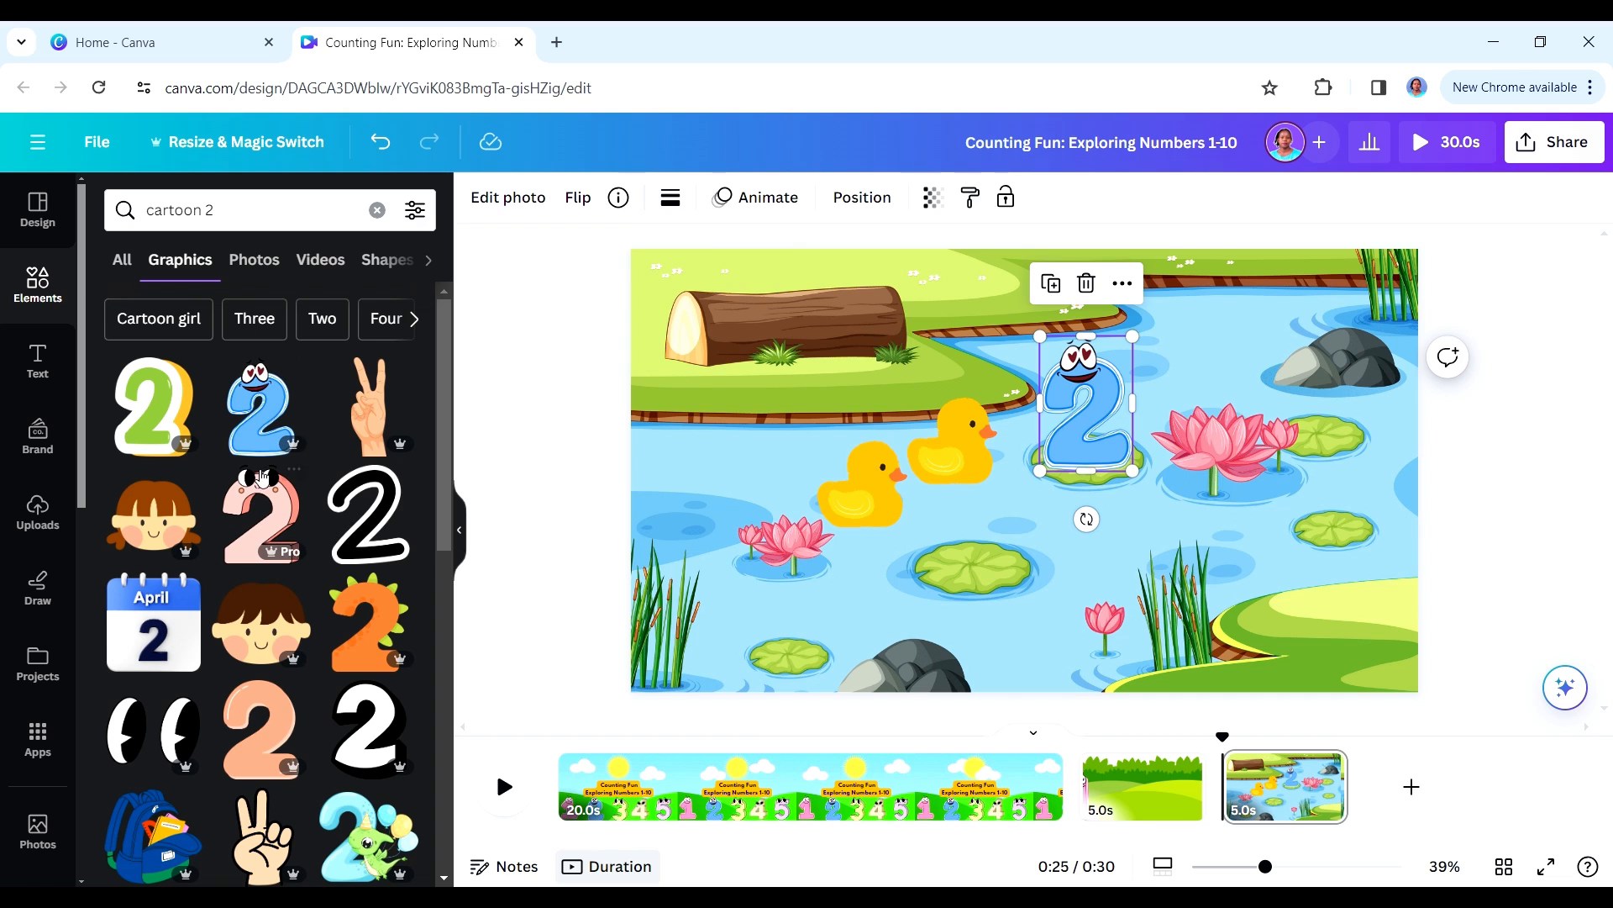
pyautogui.click(265, 515)
pyautogui.click(1104, 405)
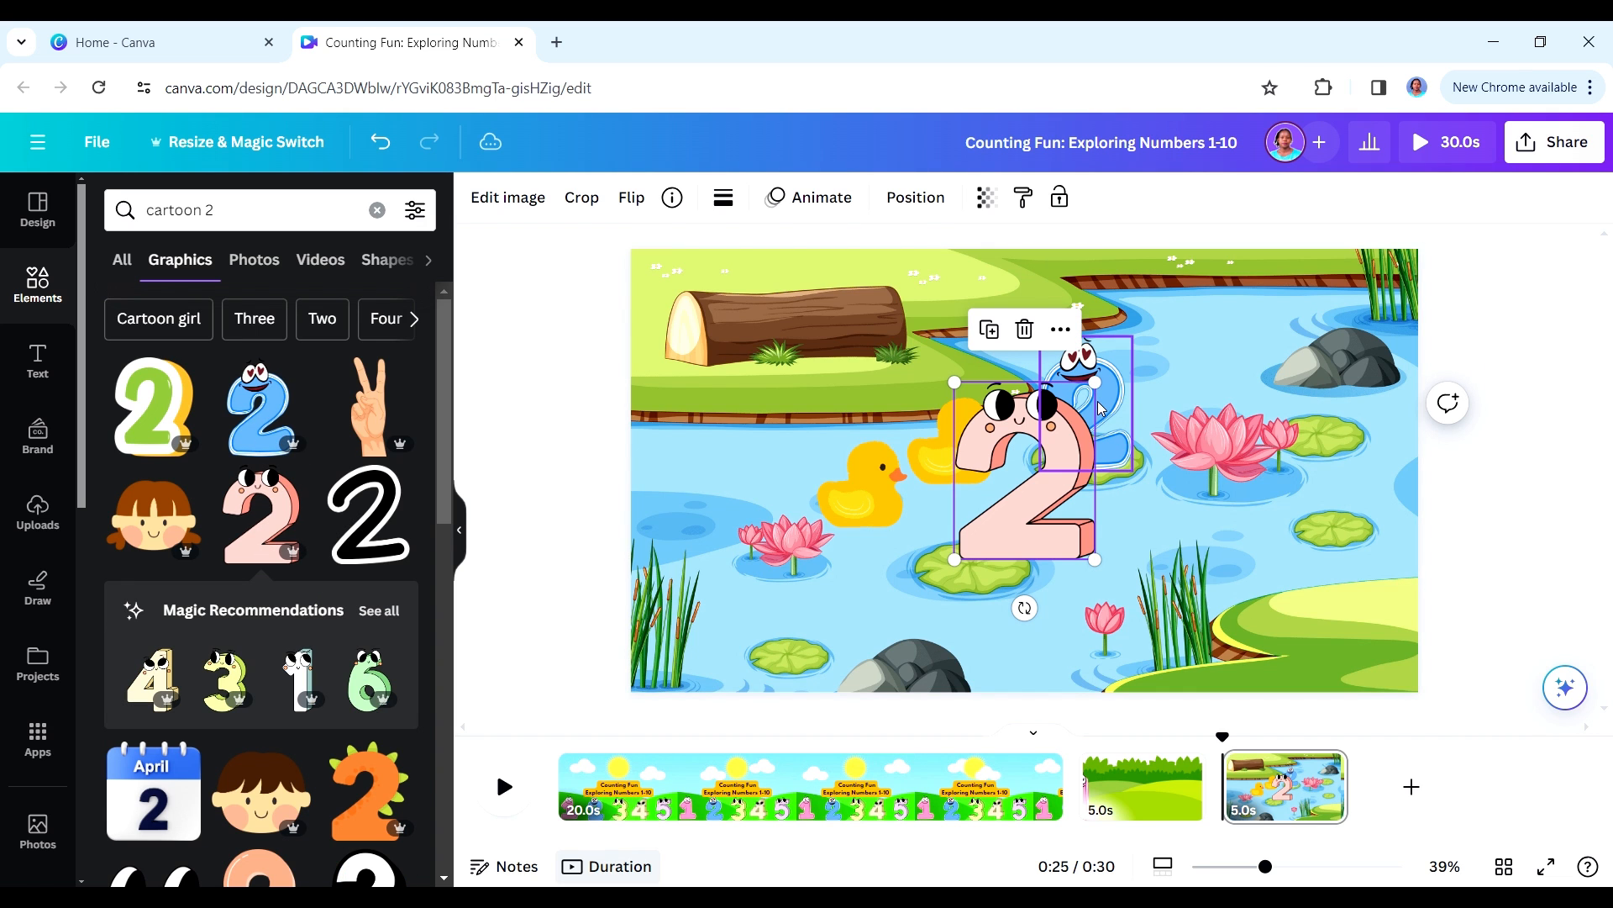
pyautogui.press('Delete')
# - Move both ducks back toward the pond's left edge, enlarge the pink 2 slightly, and stand it on the lower middle lily pad
pyautogui.click(998, 543)
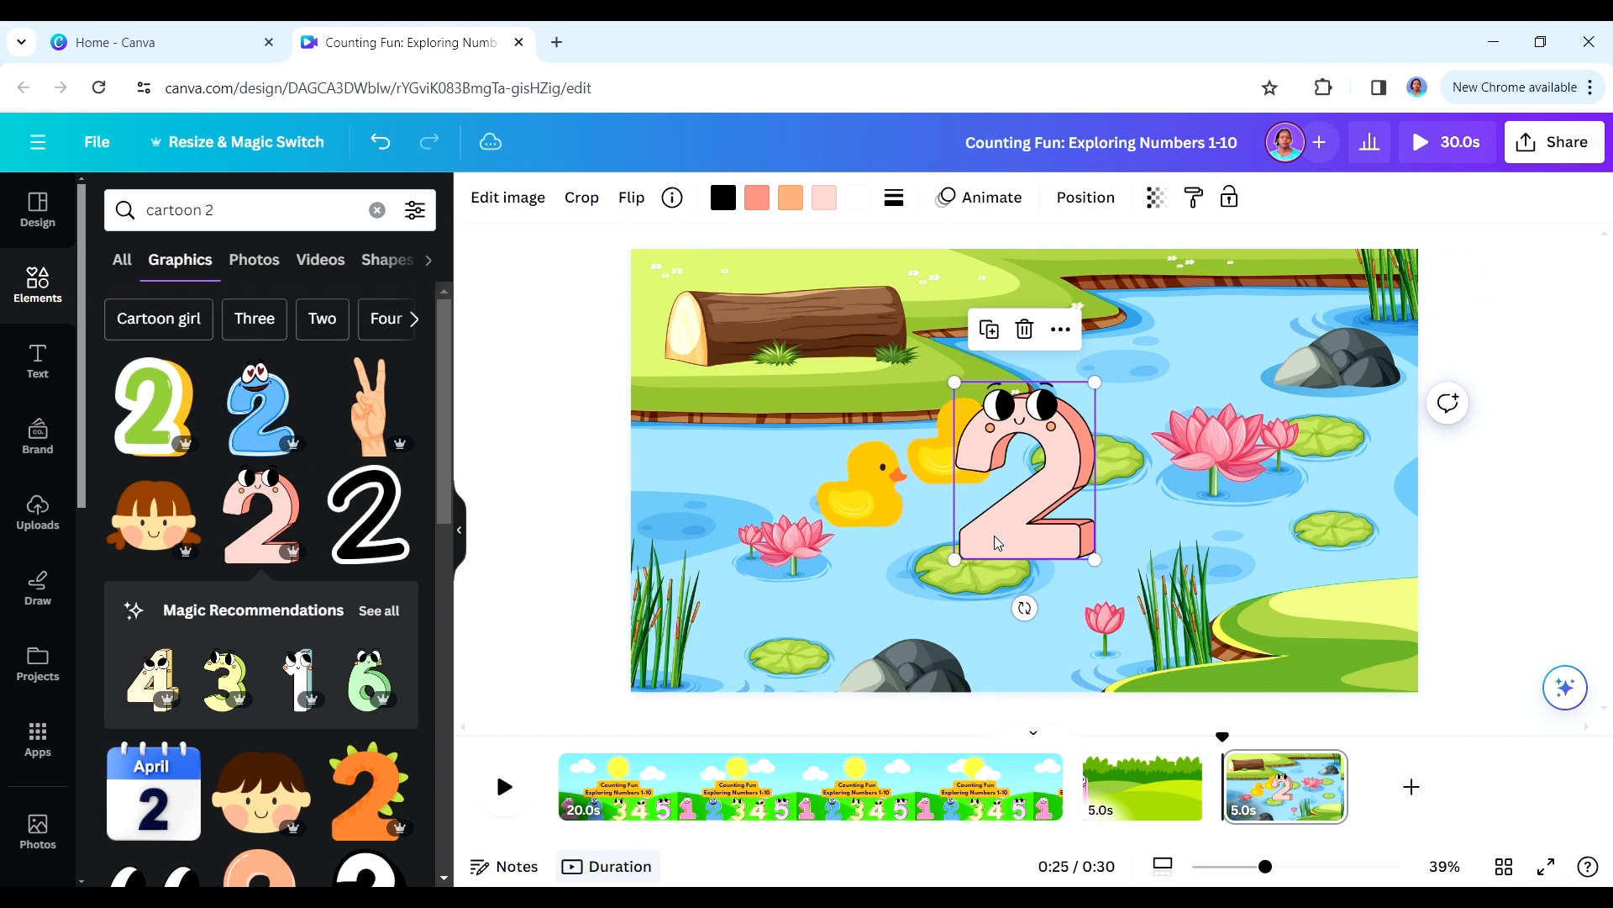
pyautogui.moveTo(955, 558); pyautogui.dragTo(943, 573)
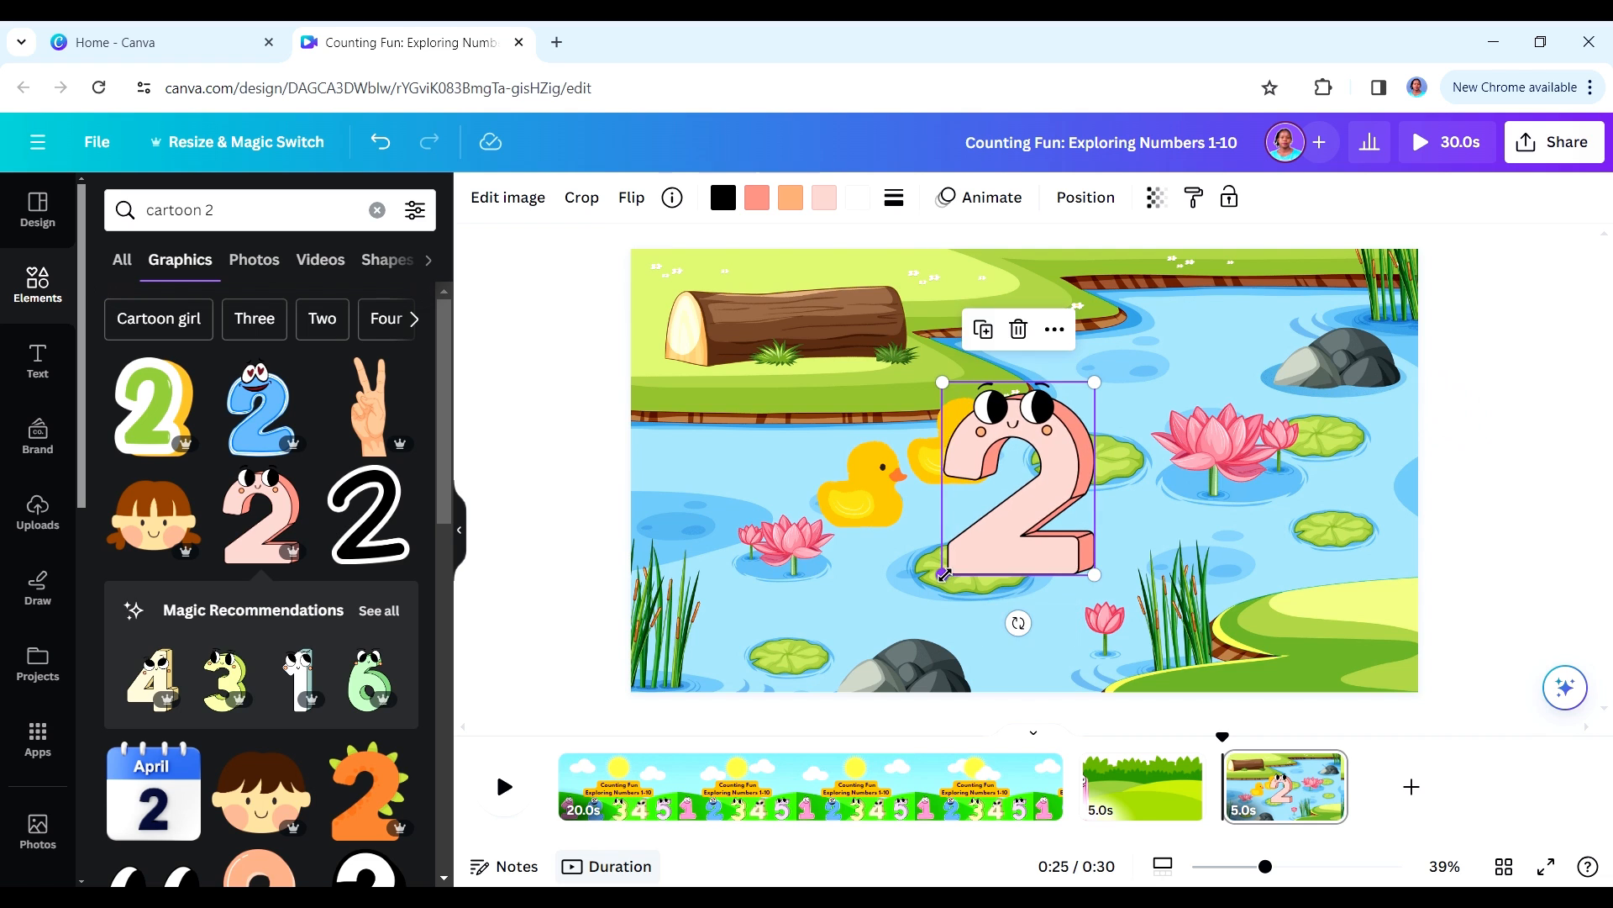
pyautogui.moveTo(1026, 515); pyautogui.dragTo(1025, 509)
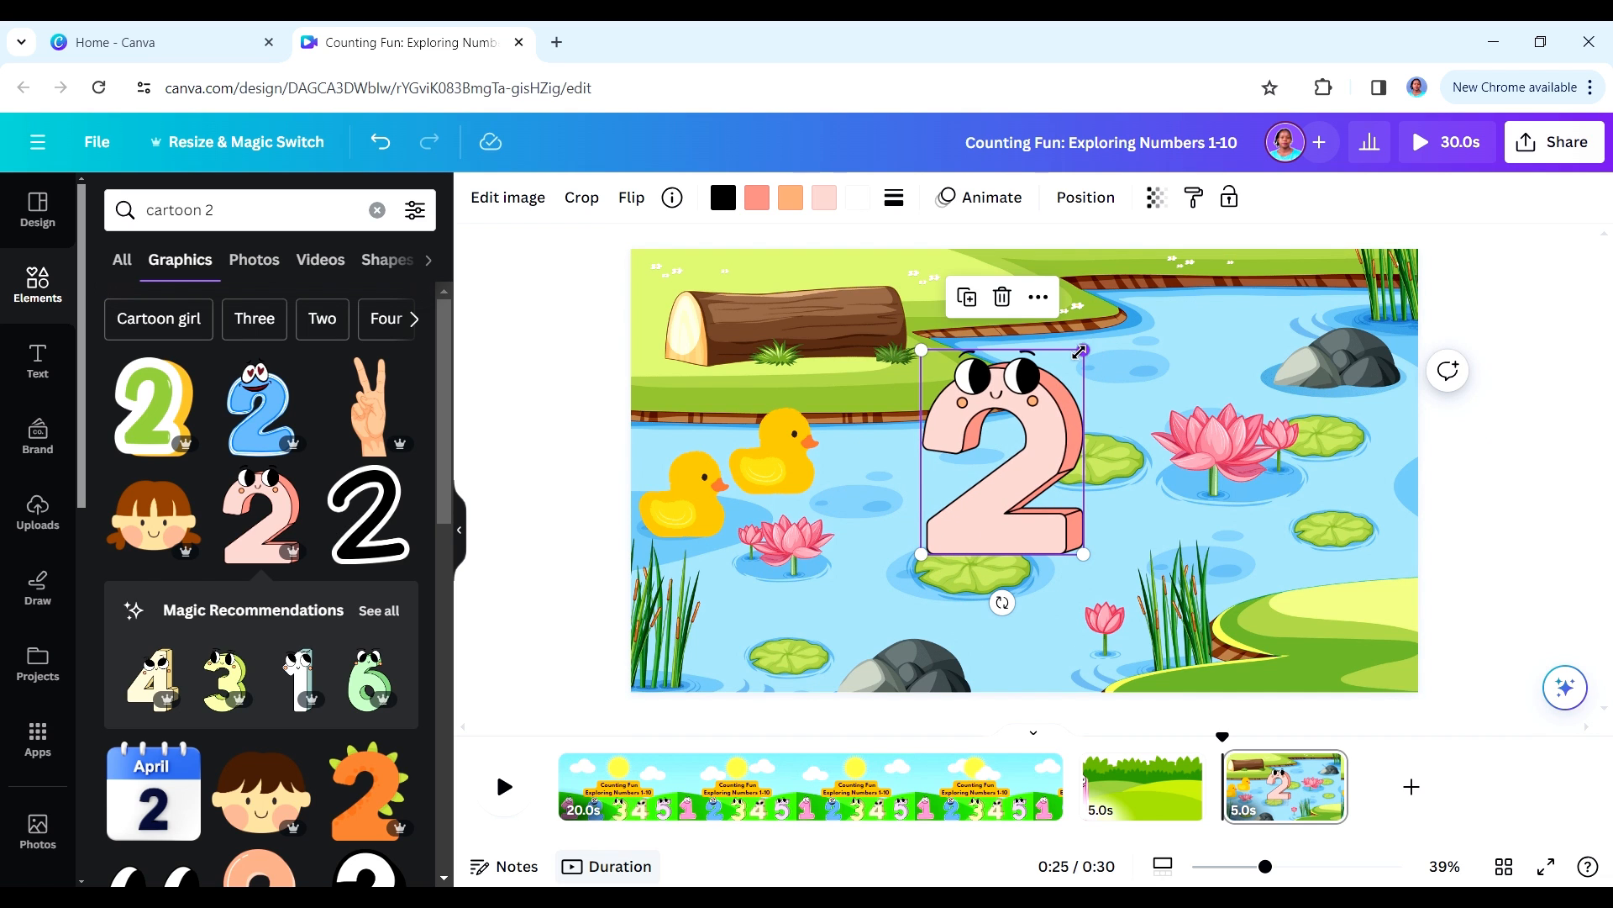
pyautogui.moveTo(1083, 350); pyautogui.dragTo(1078, 356)
pyautogui.moveTo(1025, 504); pyautogui.dragTo(1002, 537)
# - Add a motion effect to the pink 2 on the lily pad
pyautogui.click(993, 200)
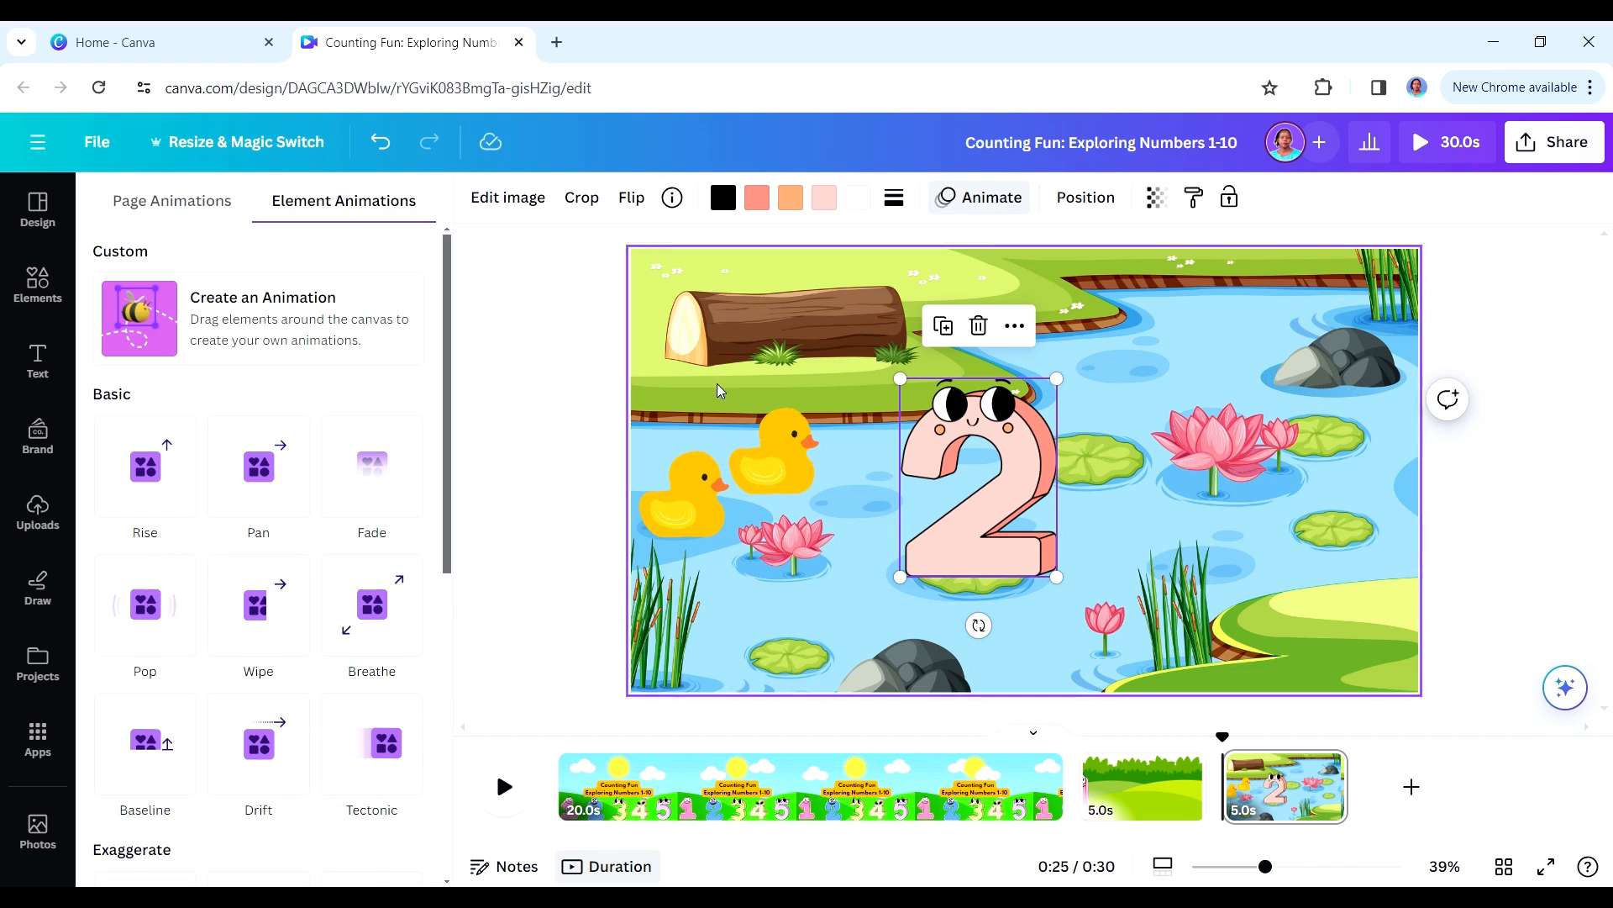
pyautogui.scroll(-6, 378, 714)
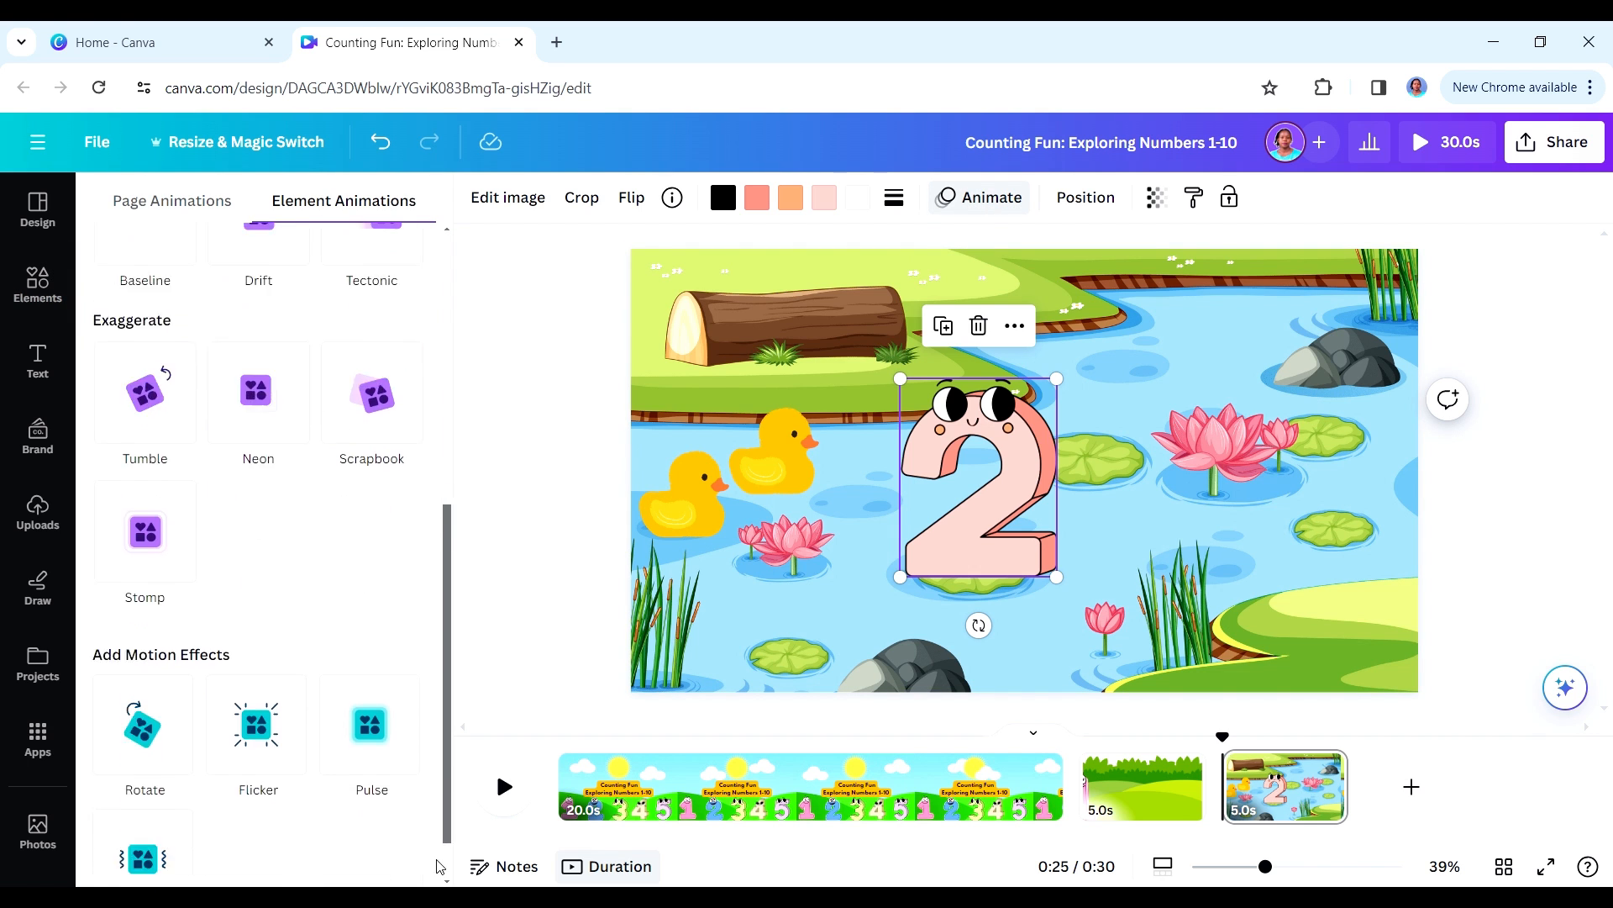
pyautogui.click(145, 790)
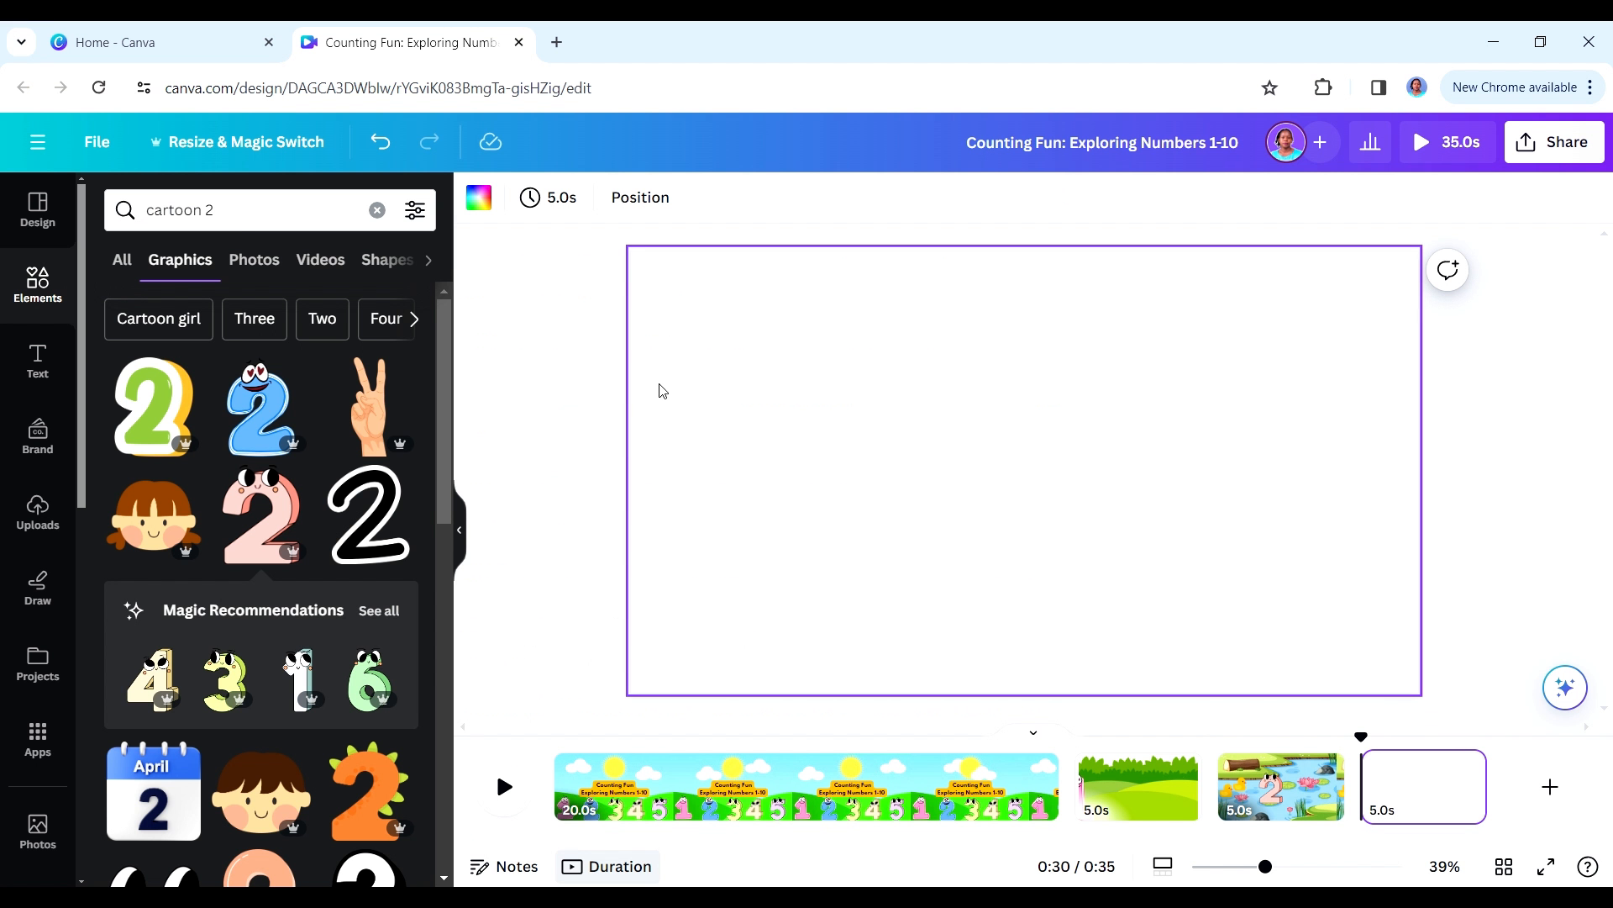
# - On a new page, search the graphics for "cartoon beach" and set the palm-tree beach image as the background
pyautogui.click(209, 207)
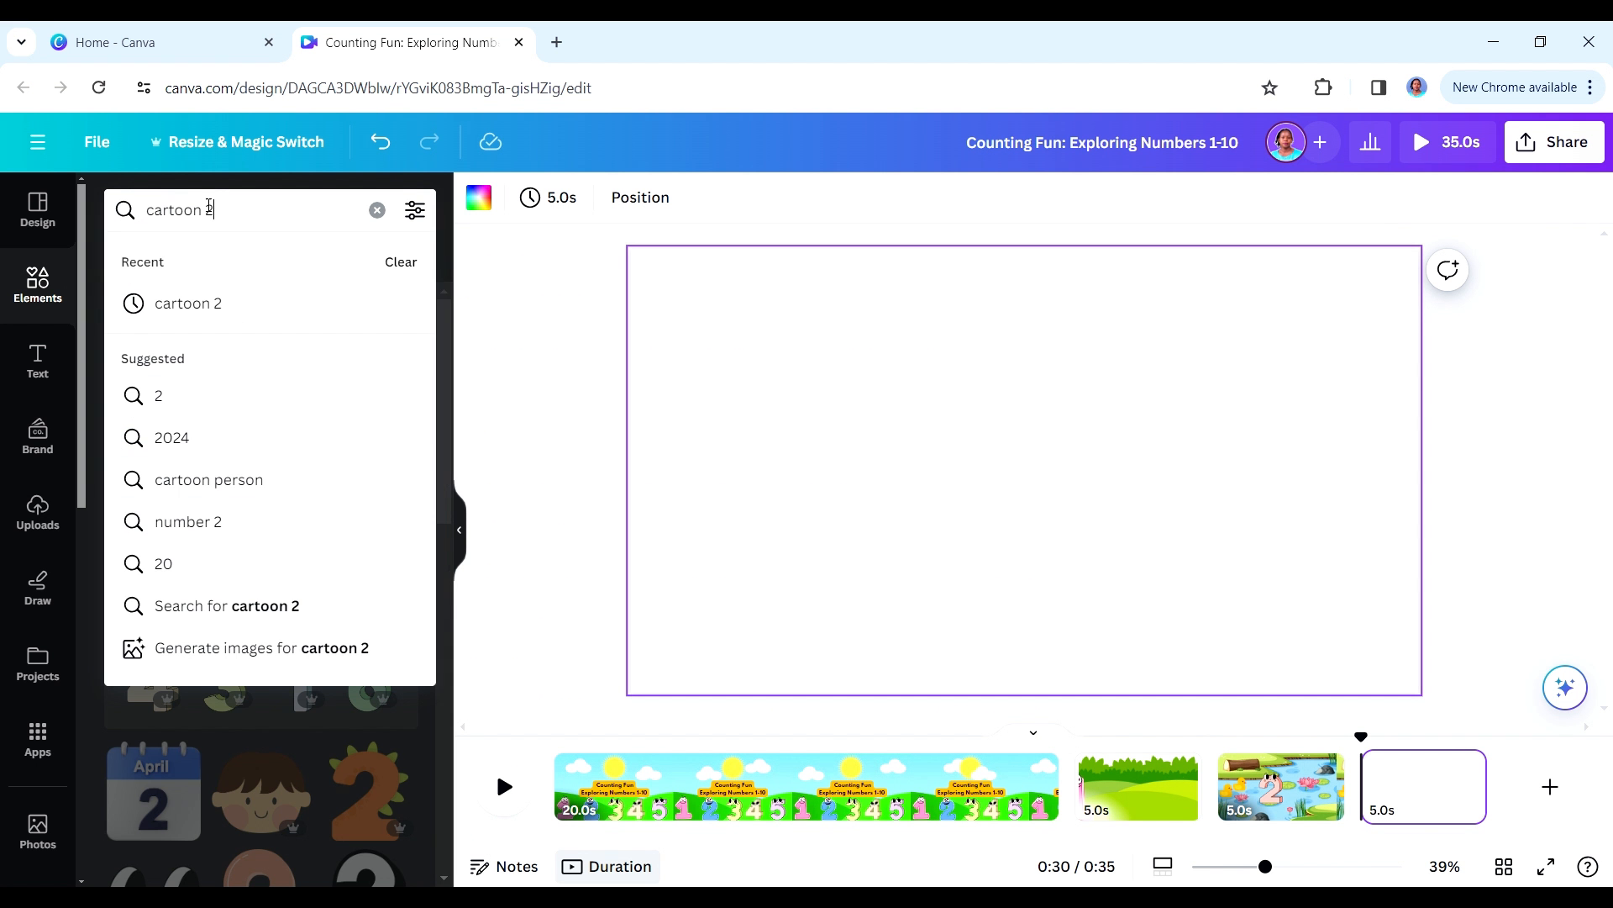
pyautogui.write('cart')
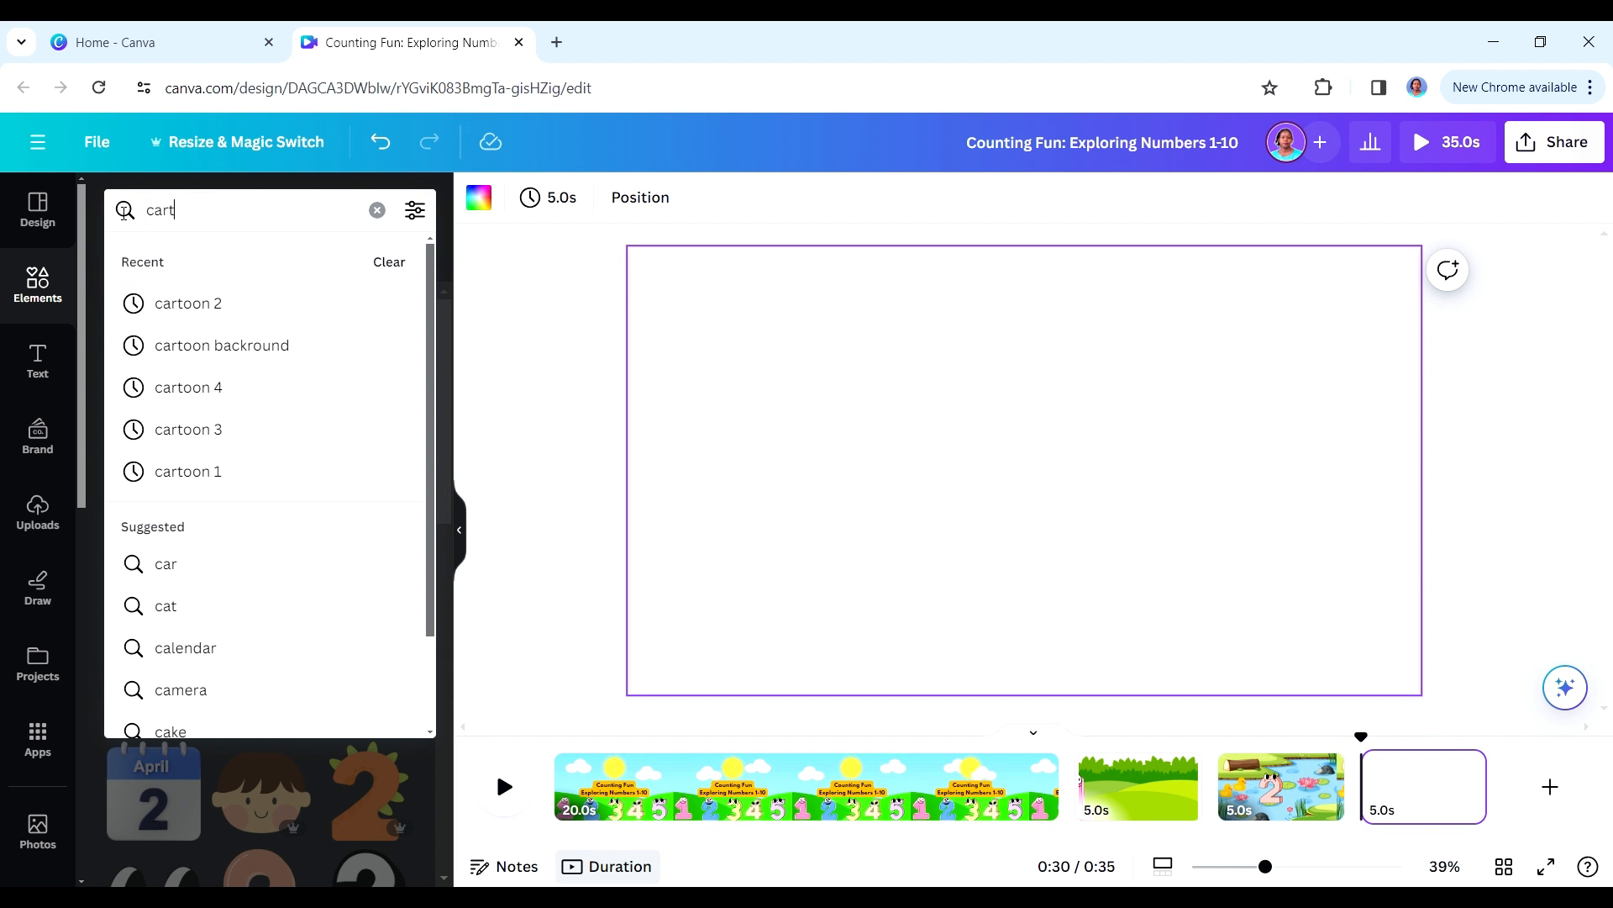
pyautogui.write('oon beach')
pyautogui.press('Return')
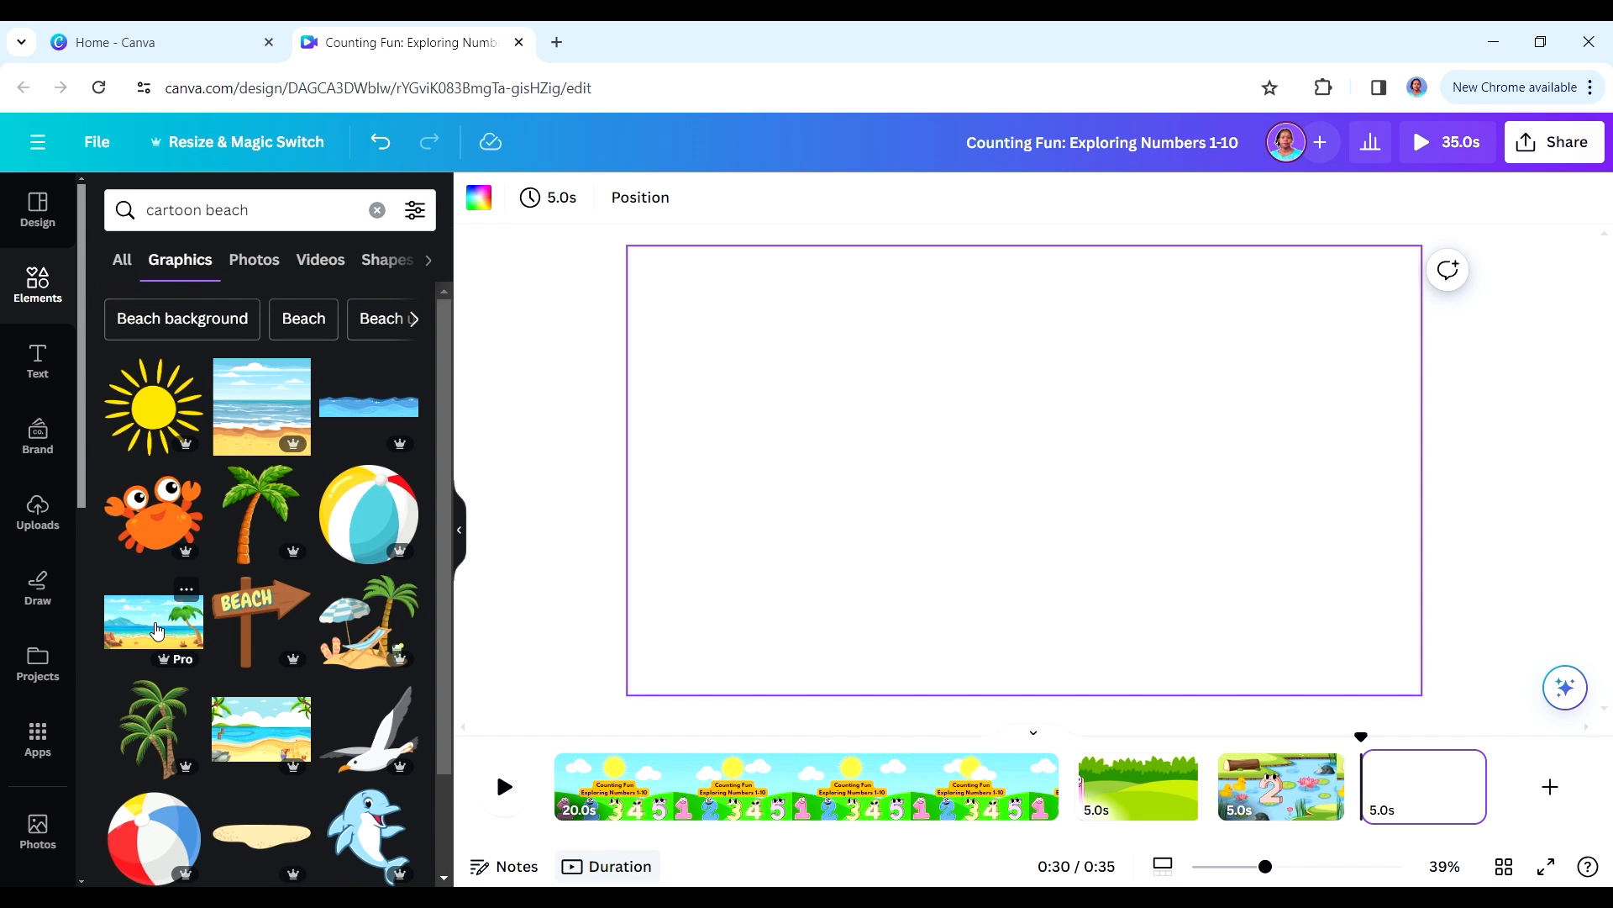
pyautogui.click(156, 630)
pyautogui.rightClick(954, 479)
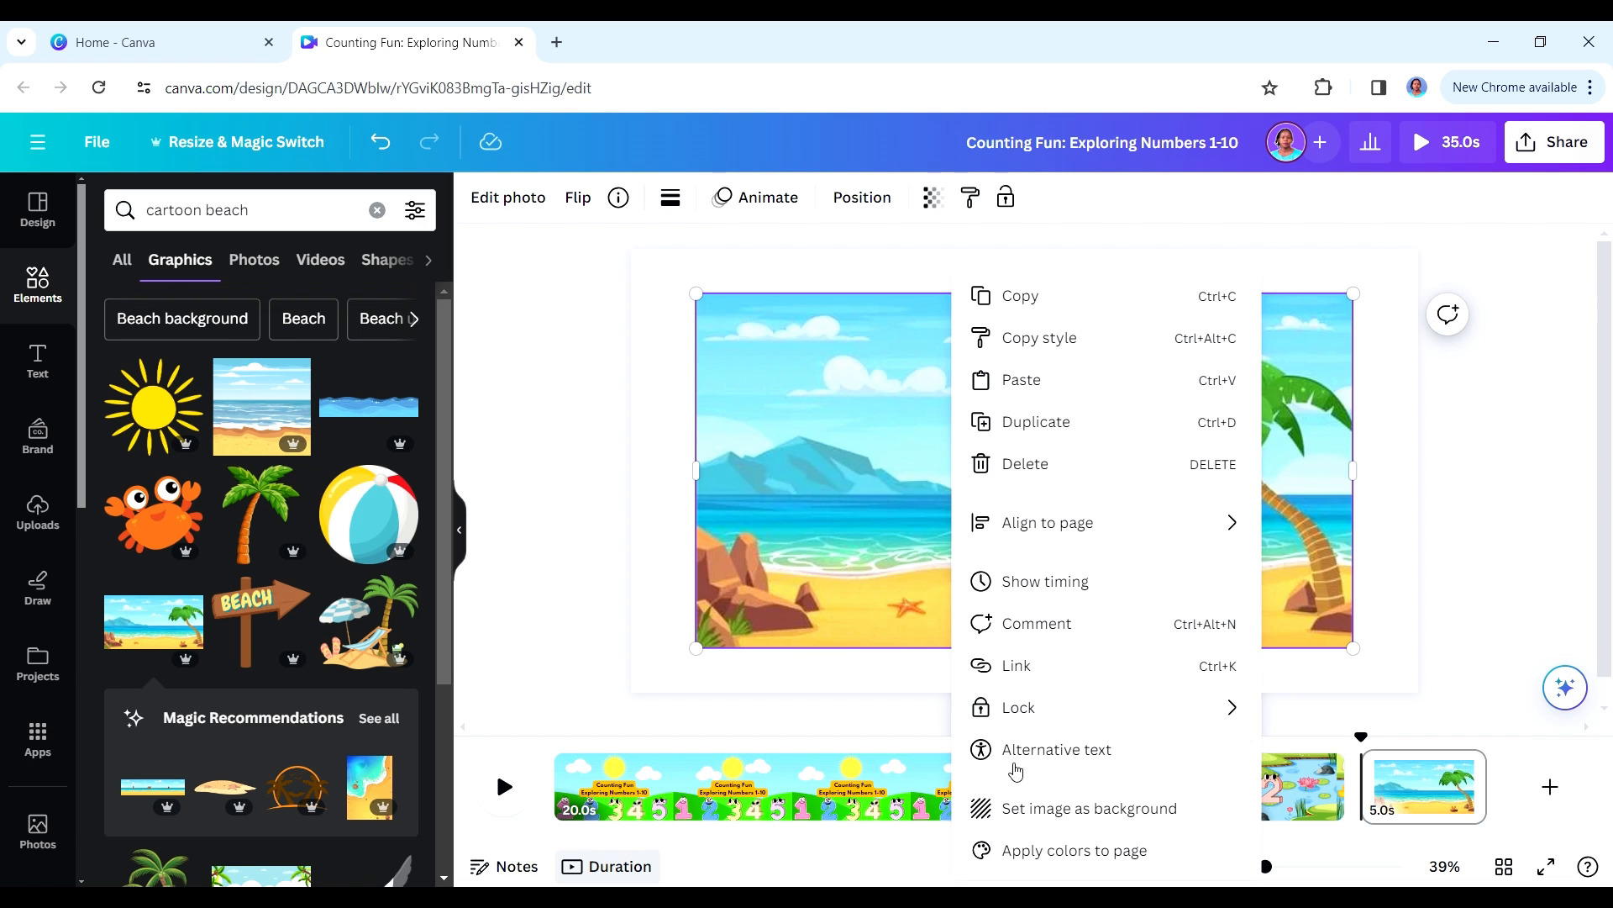
pyautogui.click(1014, 809)
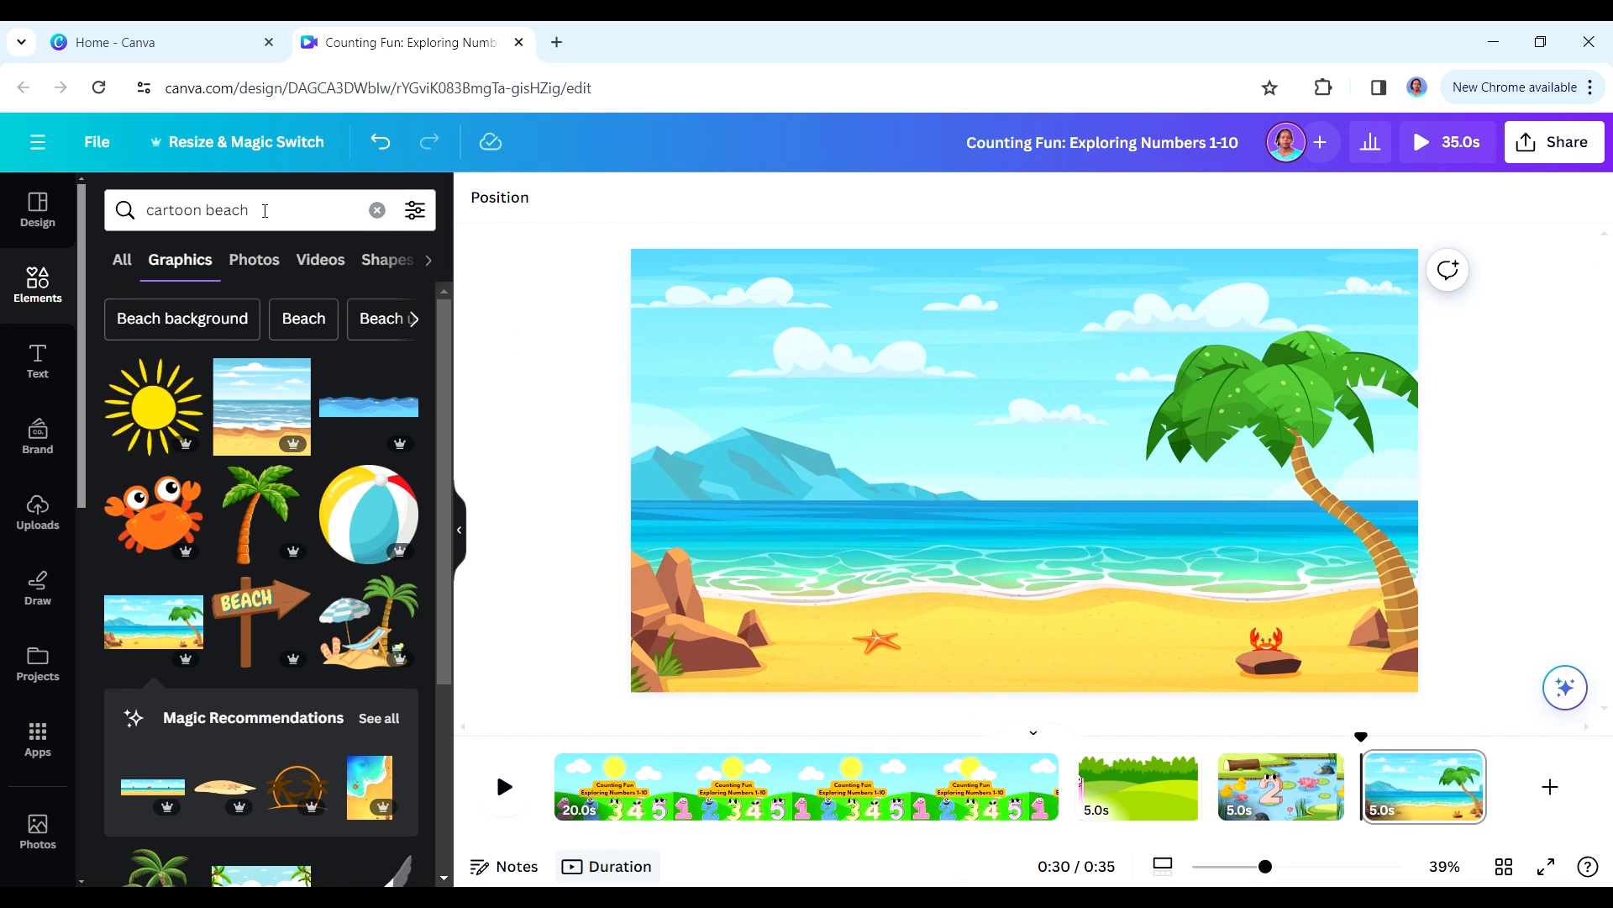
# - Search the graphics for "cartoon sun", add the smiling yellow sun, and spread three copies across the beach sky
pyautogui.moveTo(264, 211); pyautogui.dragTo(211, 213)
pyautogui.write('sun')
pyautogui.press('Return')
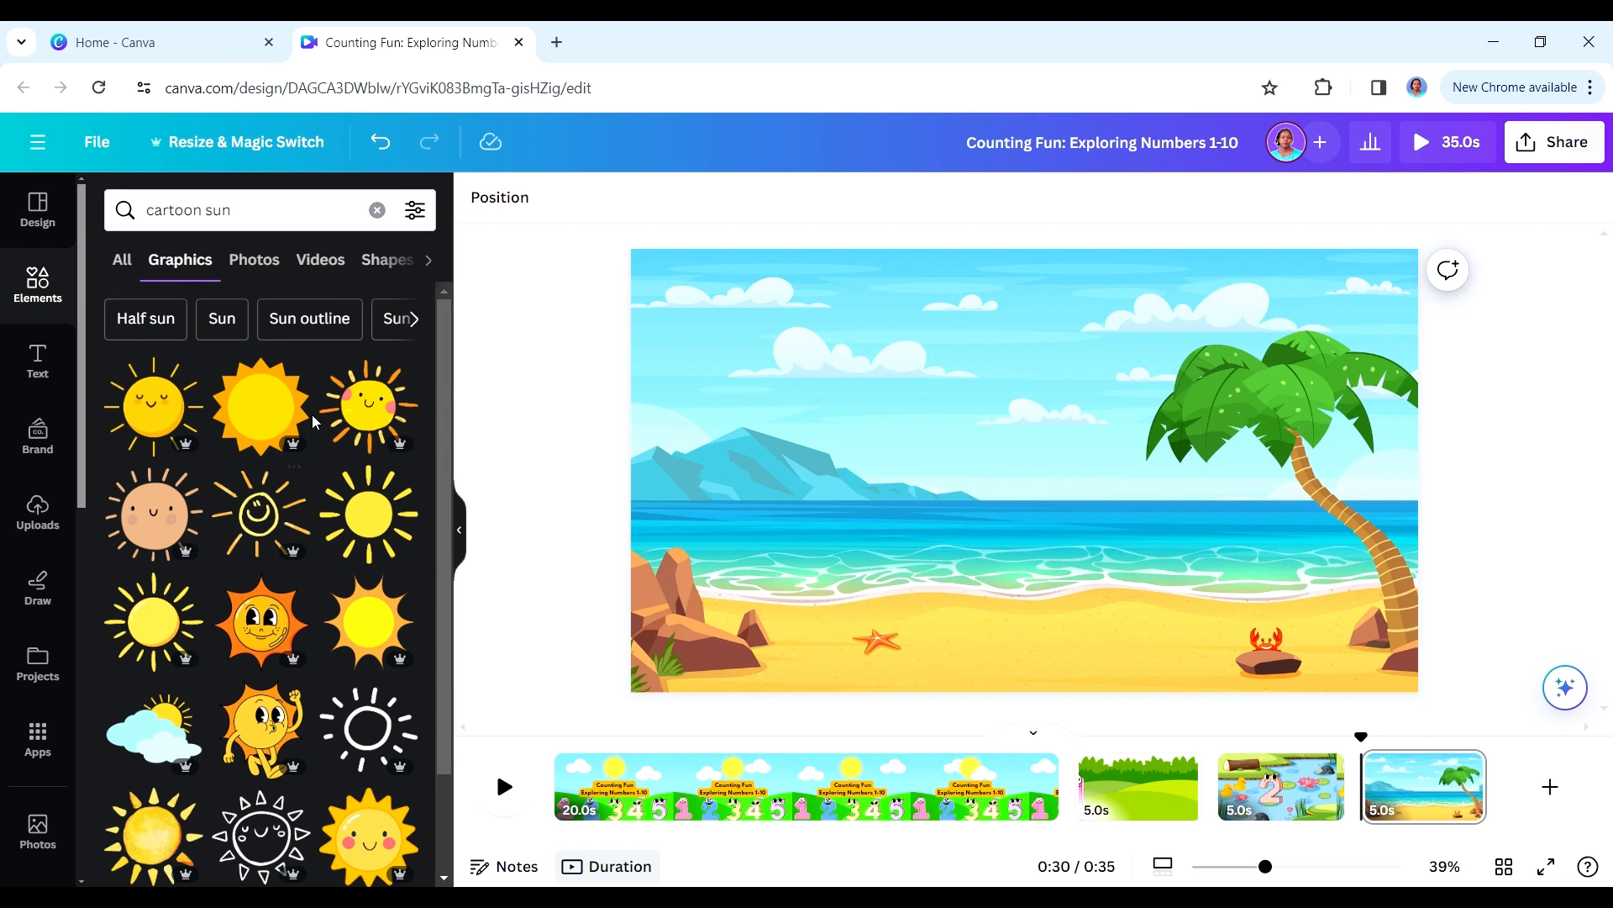
pyautogui.click(173, 410)
pyautogui.moveTo(1024, 463); pyautogui.dragTo(1158, 356)
# - Create a custom animation for each of the three suns that moves it a short way down and to the right
pyautogui.click(689, 325)
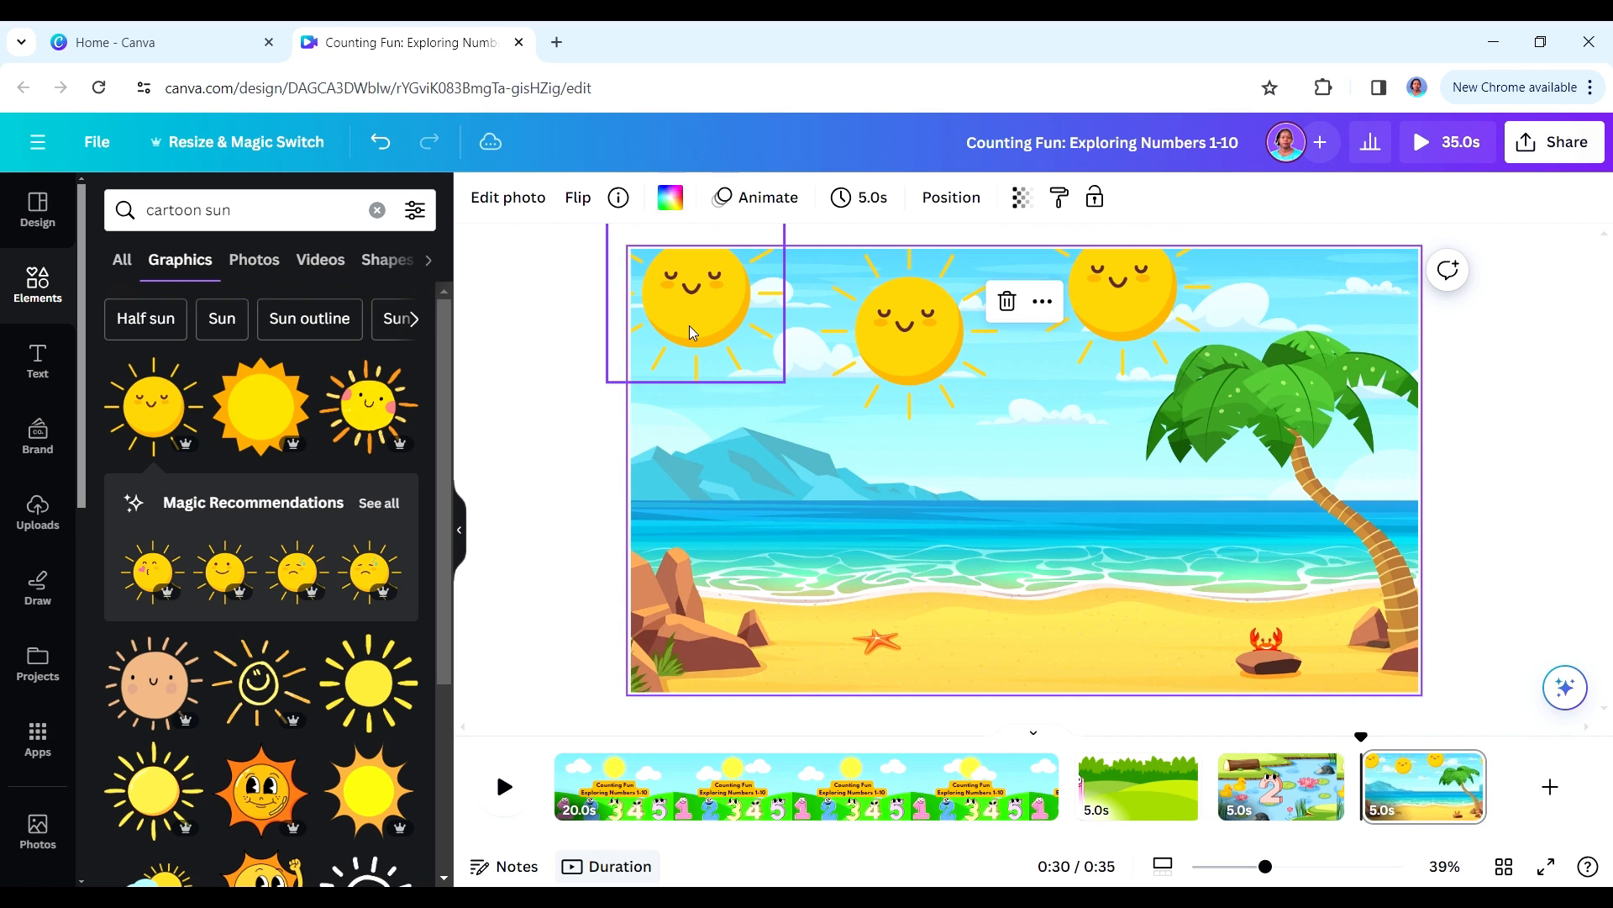
pyautogui.click(958, 197)
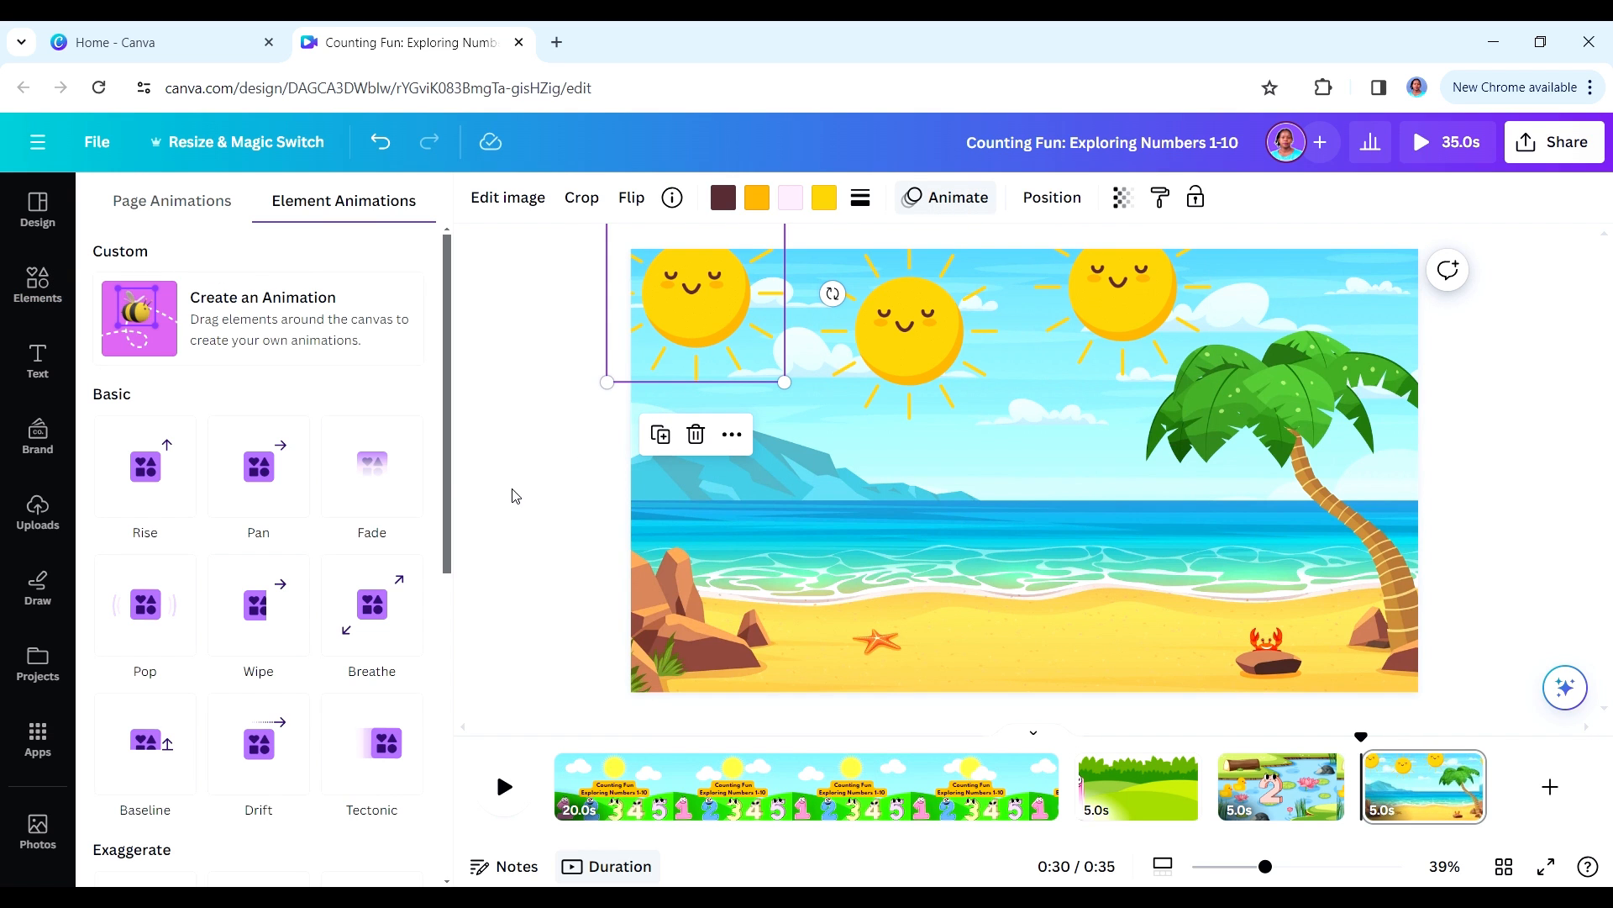
pyautogui.click(352, 332)
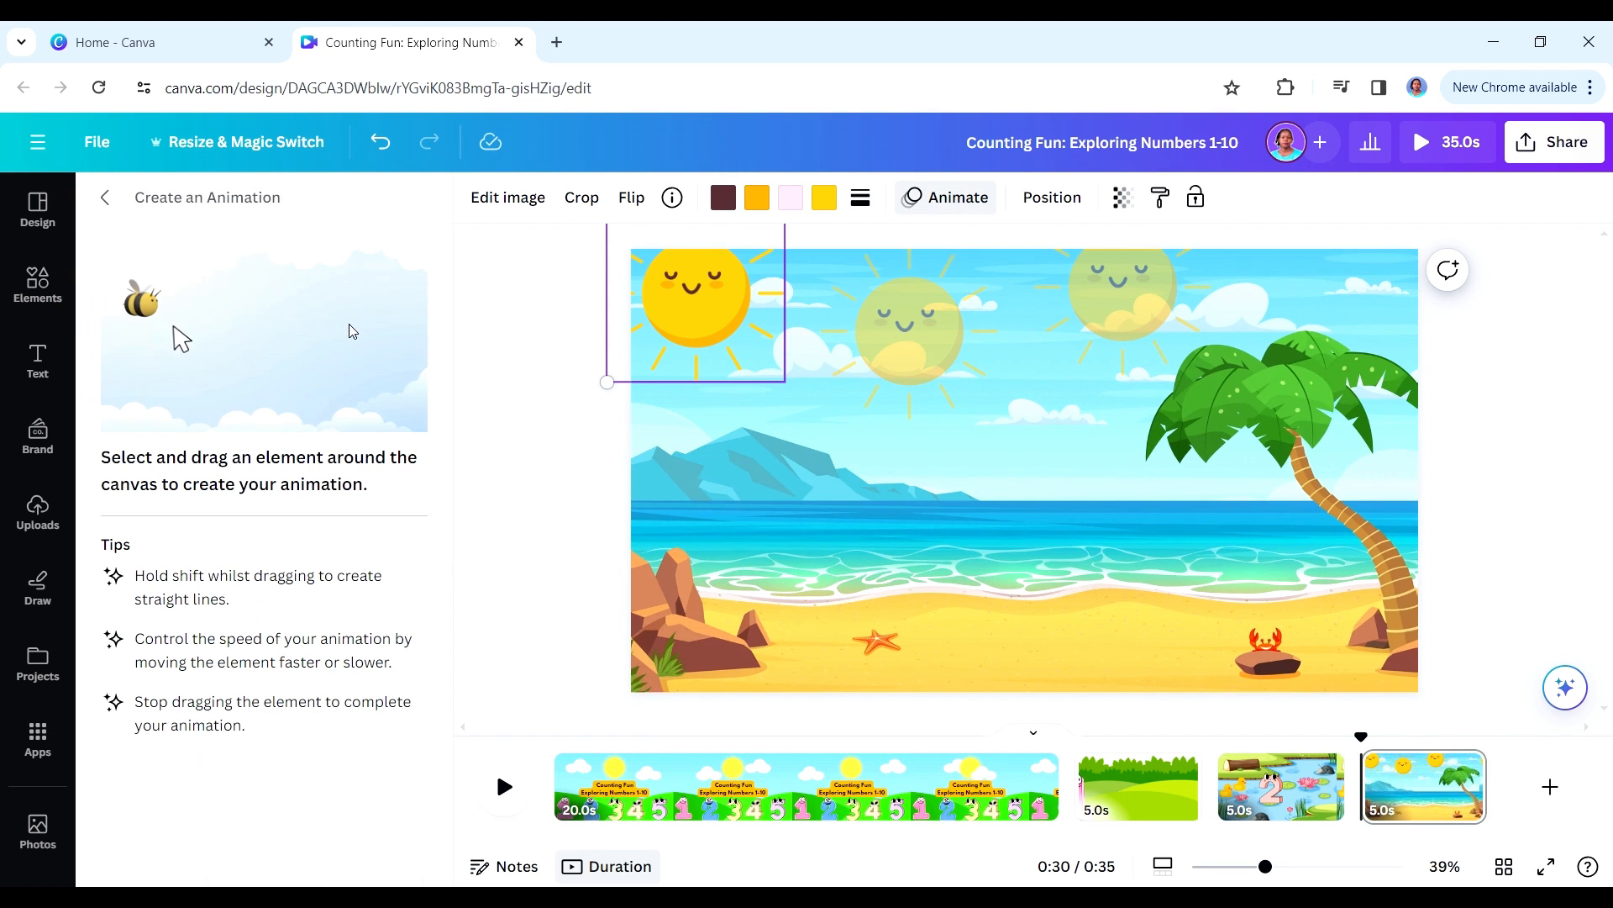
pyautogui.moveTo(703, 329); pyautogui.dragTo(719, 343)
pyautogui.click(884, 341)
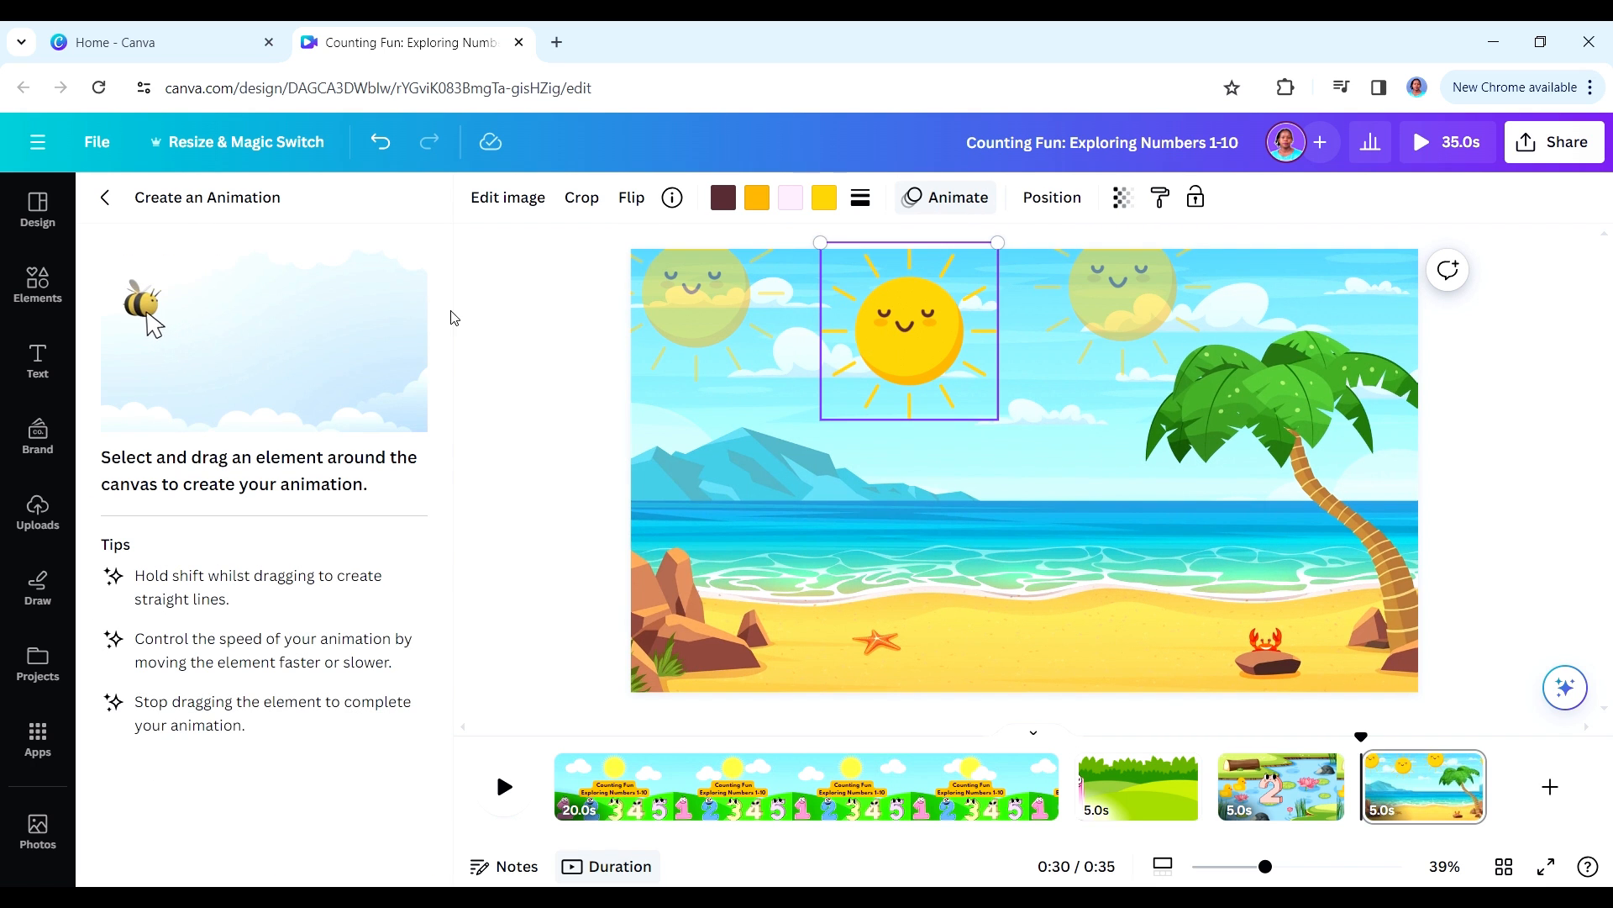
pyautogui.moveTo(910, 350); pyautogui.dragTo(938, 374)
pyautogui.click(1066, 295)
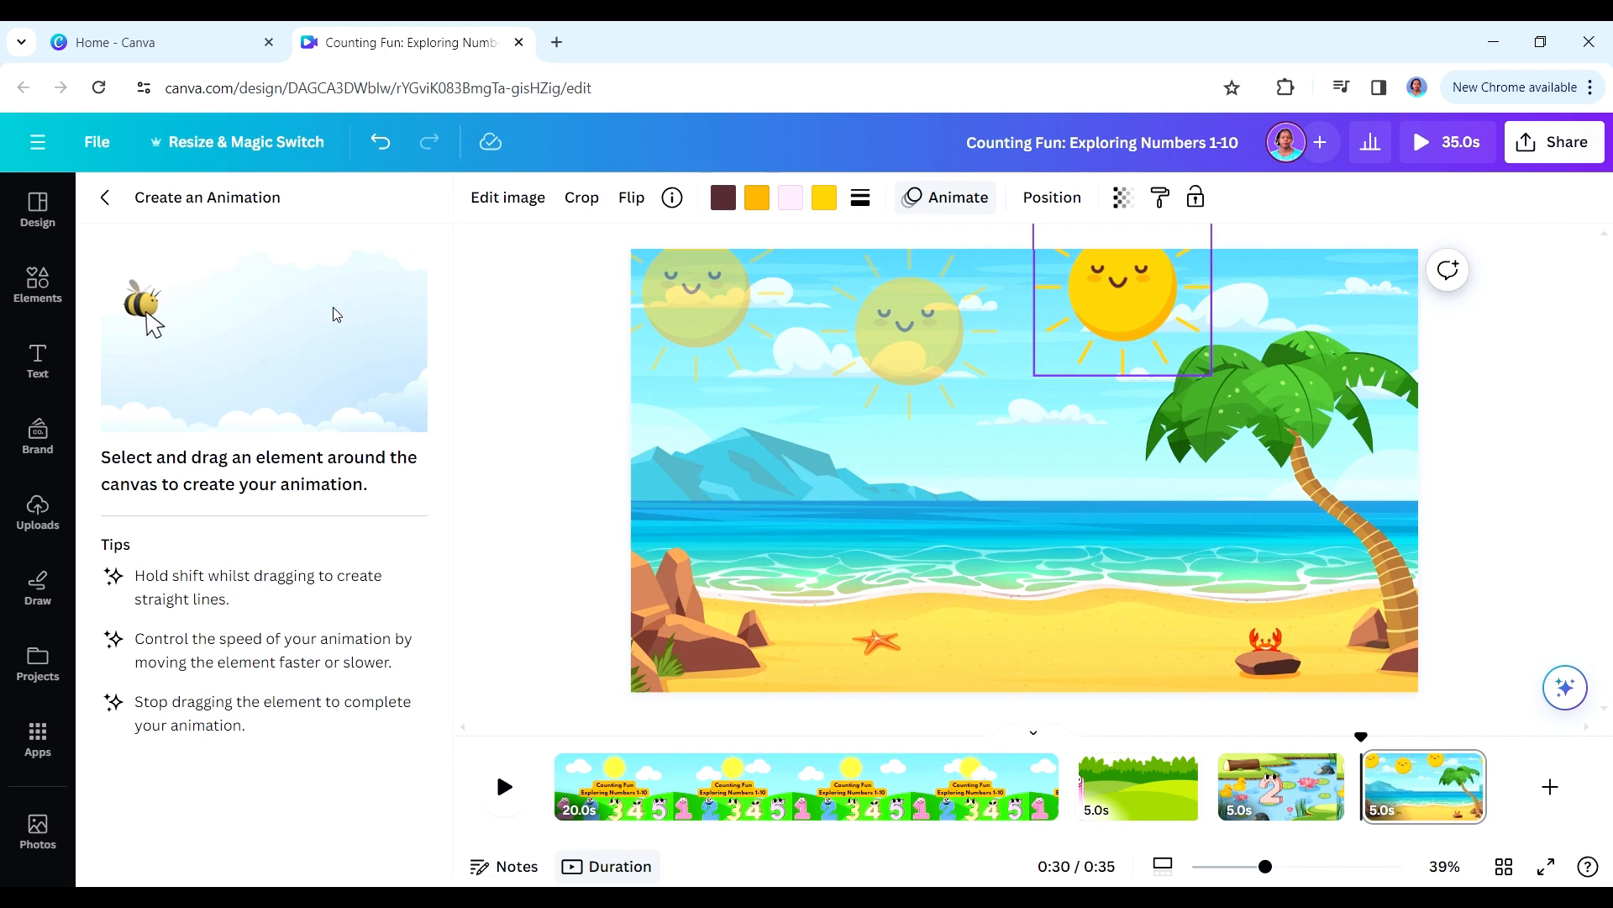
pyautogui.moveTo(1111, 343); pyautogui.dragTo(1135, 347)
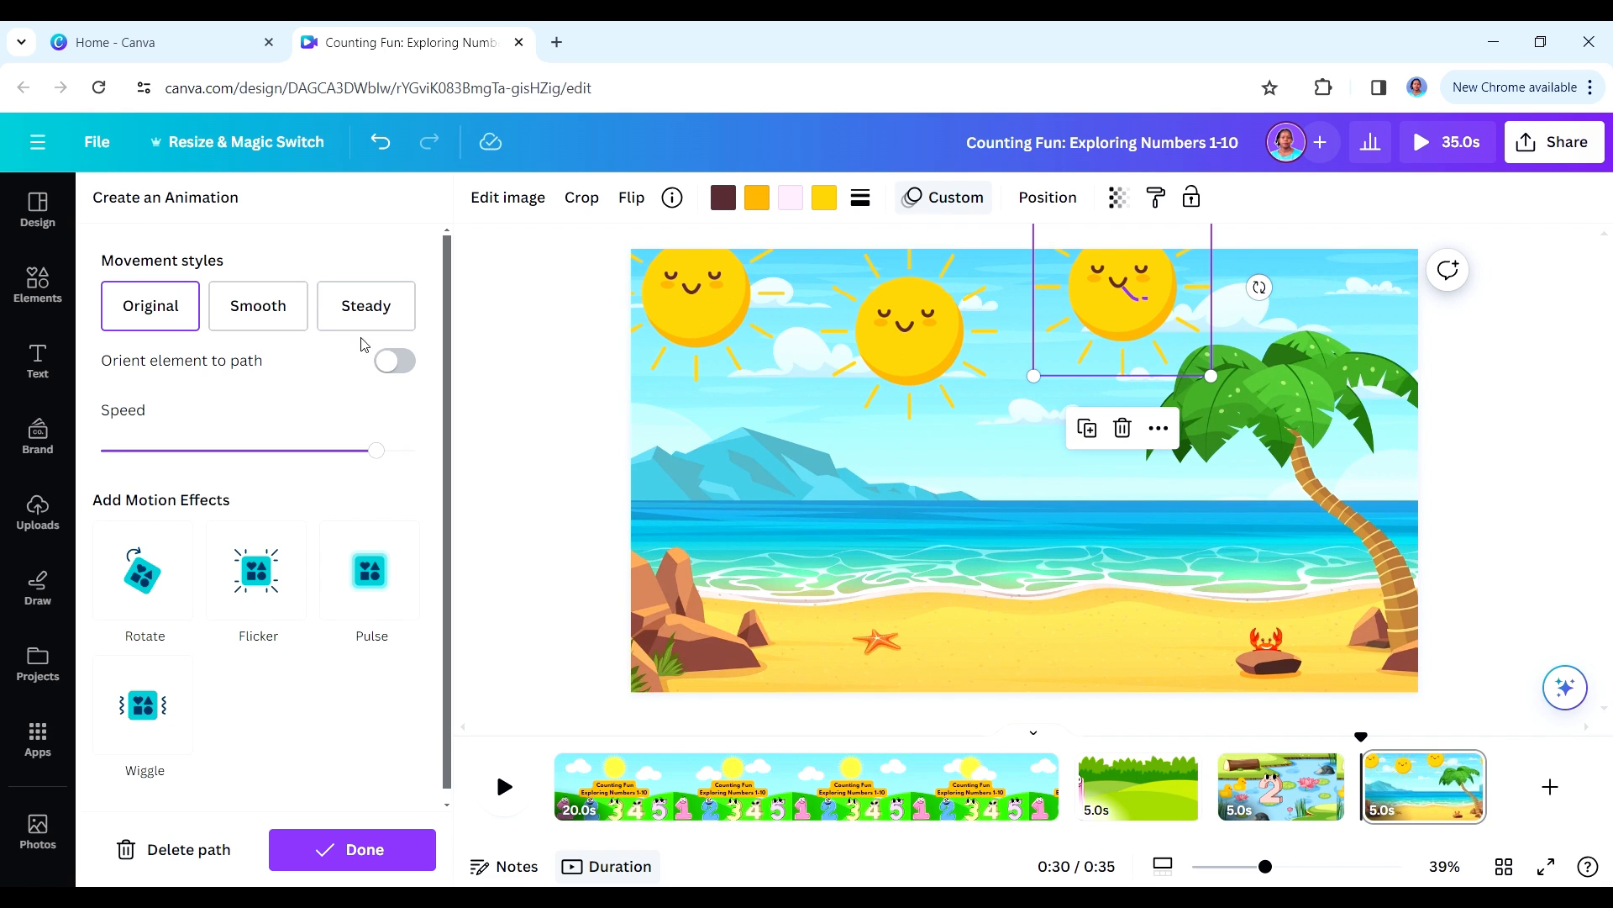
# - Add the recently used pale green 3 to the beach page, enlarge it, and stand it on the sand near the middle
pyautogui.click(40, 291)
pyautogui.click(39, 293)
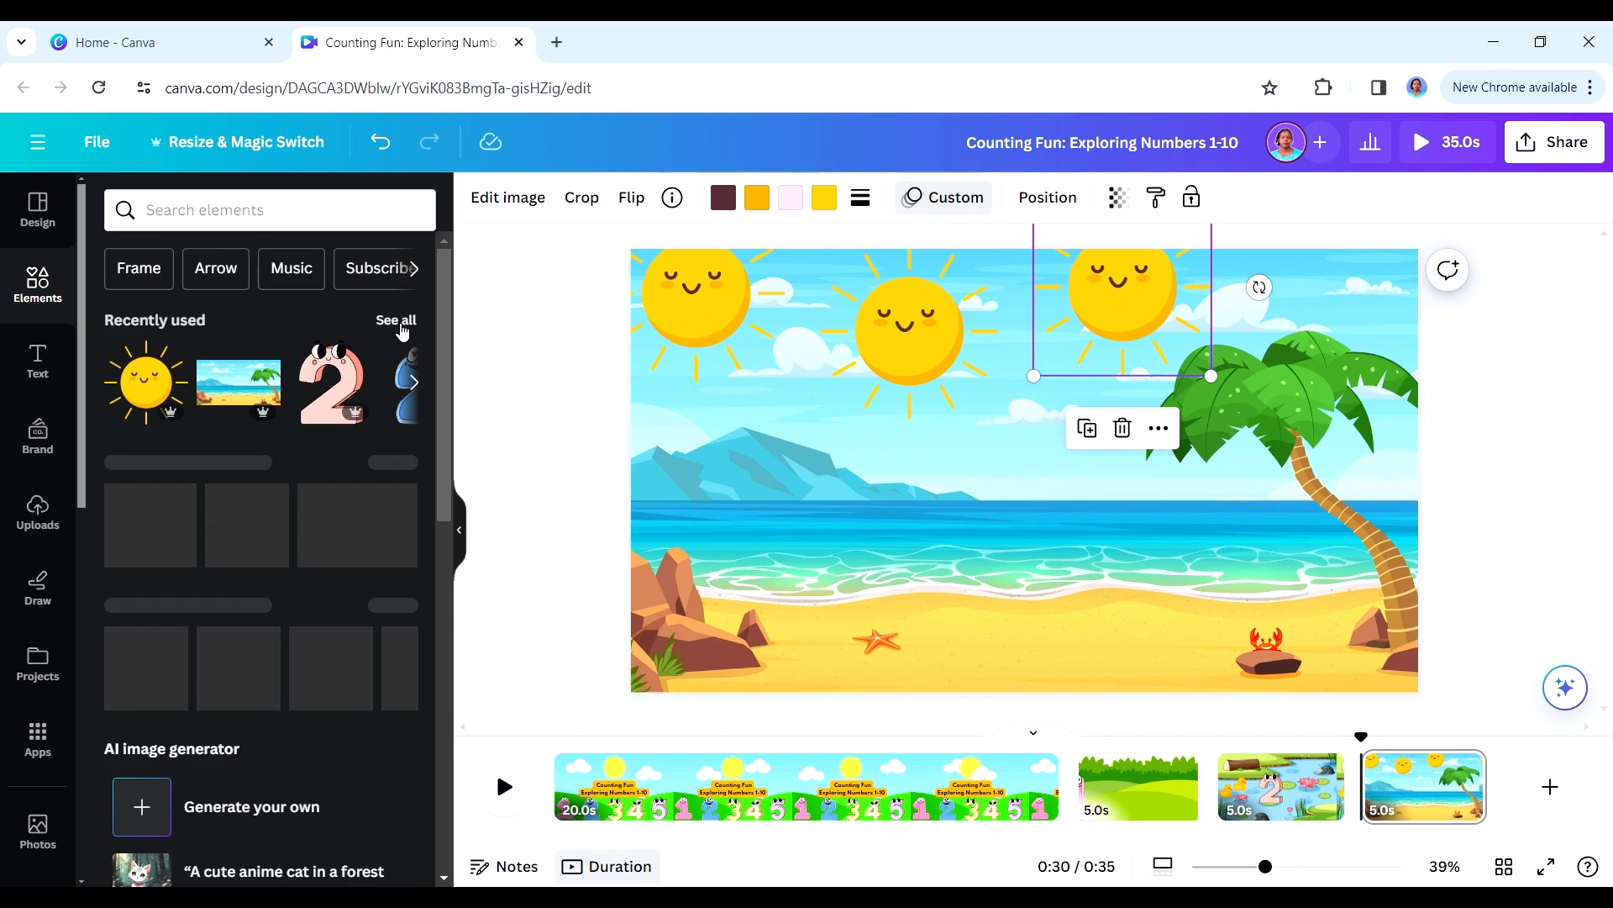
pyautogui.click(398, 324)
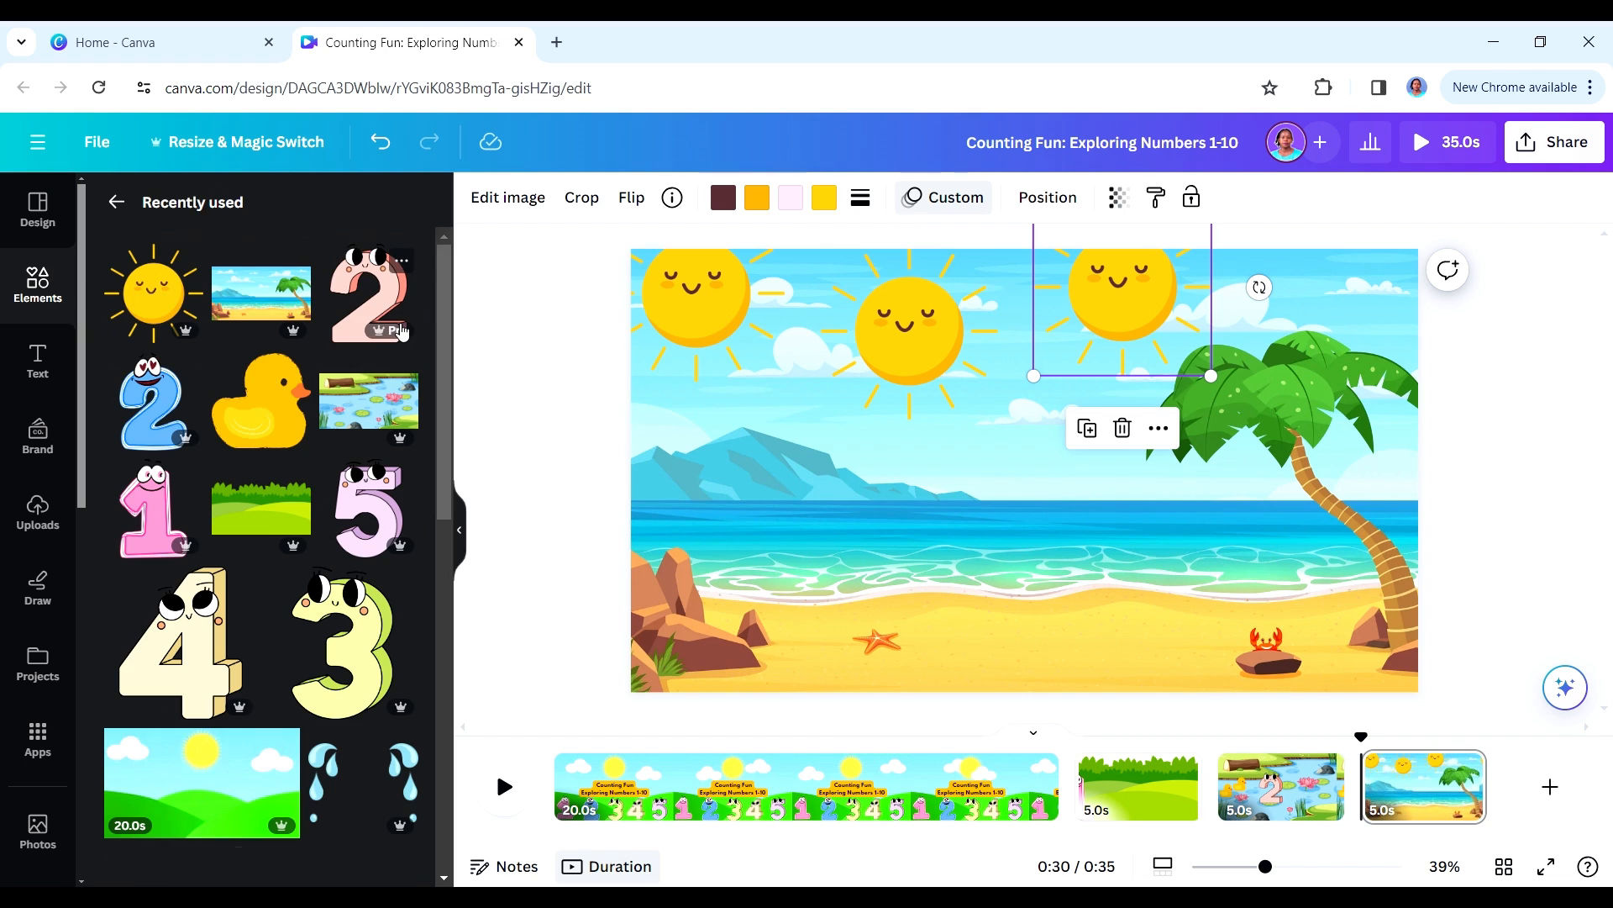
pyautogui.click(347, 642)
pyautogui.moveTo(1044, 483); pyautogui.dragTo(964, 525)
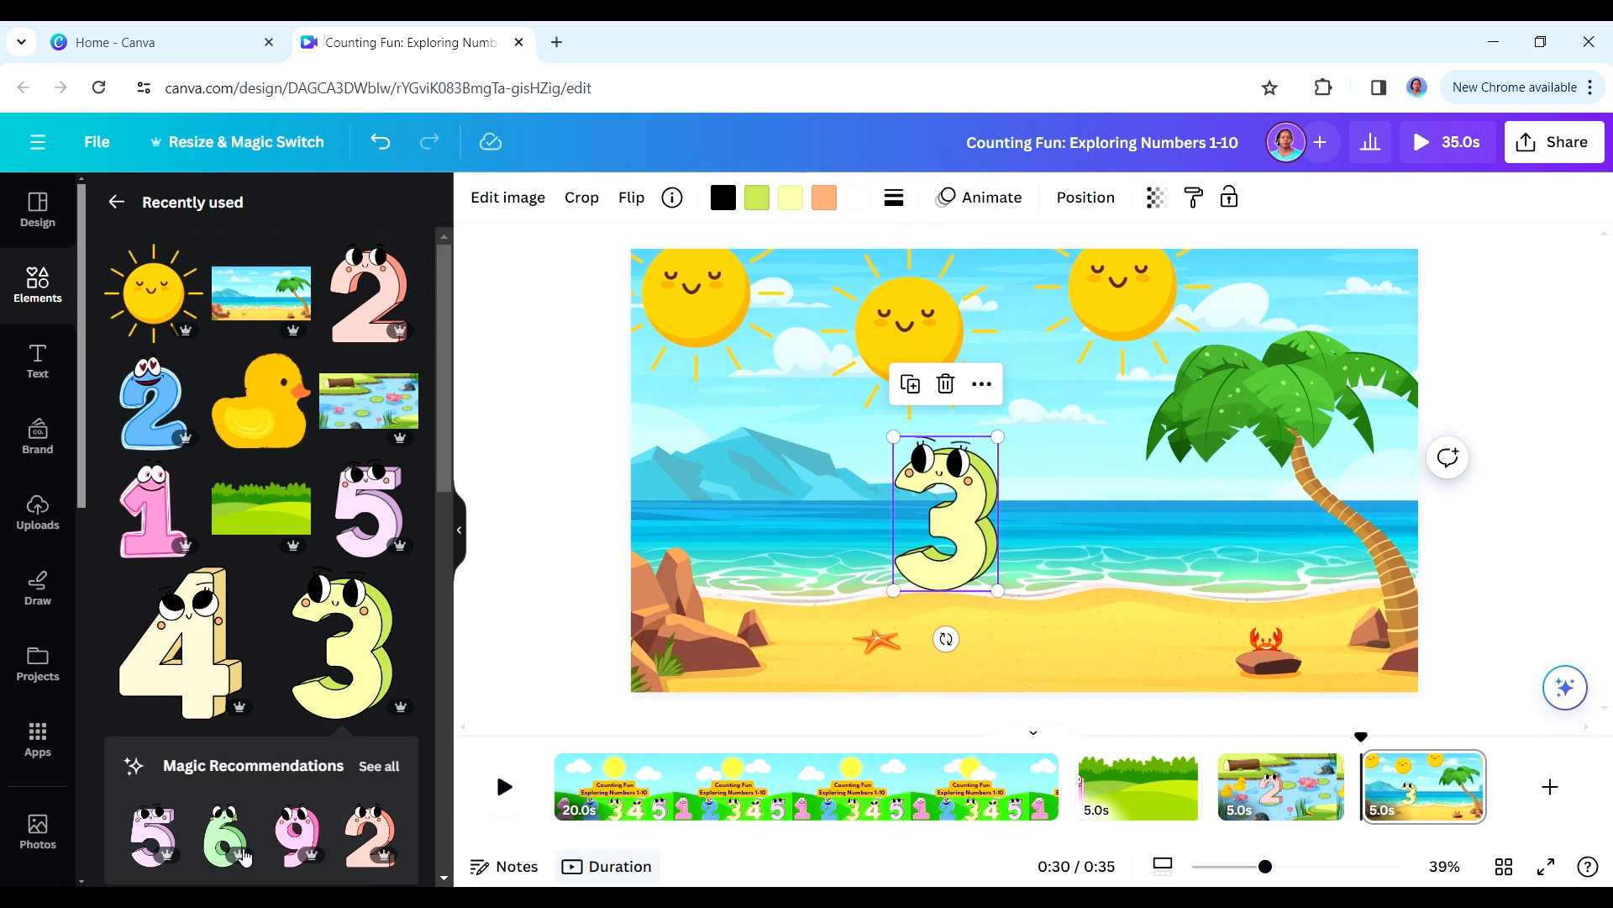
pyautogui.click(374, 771)
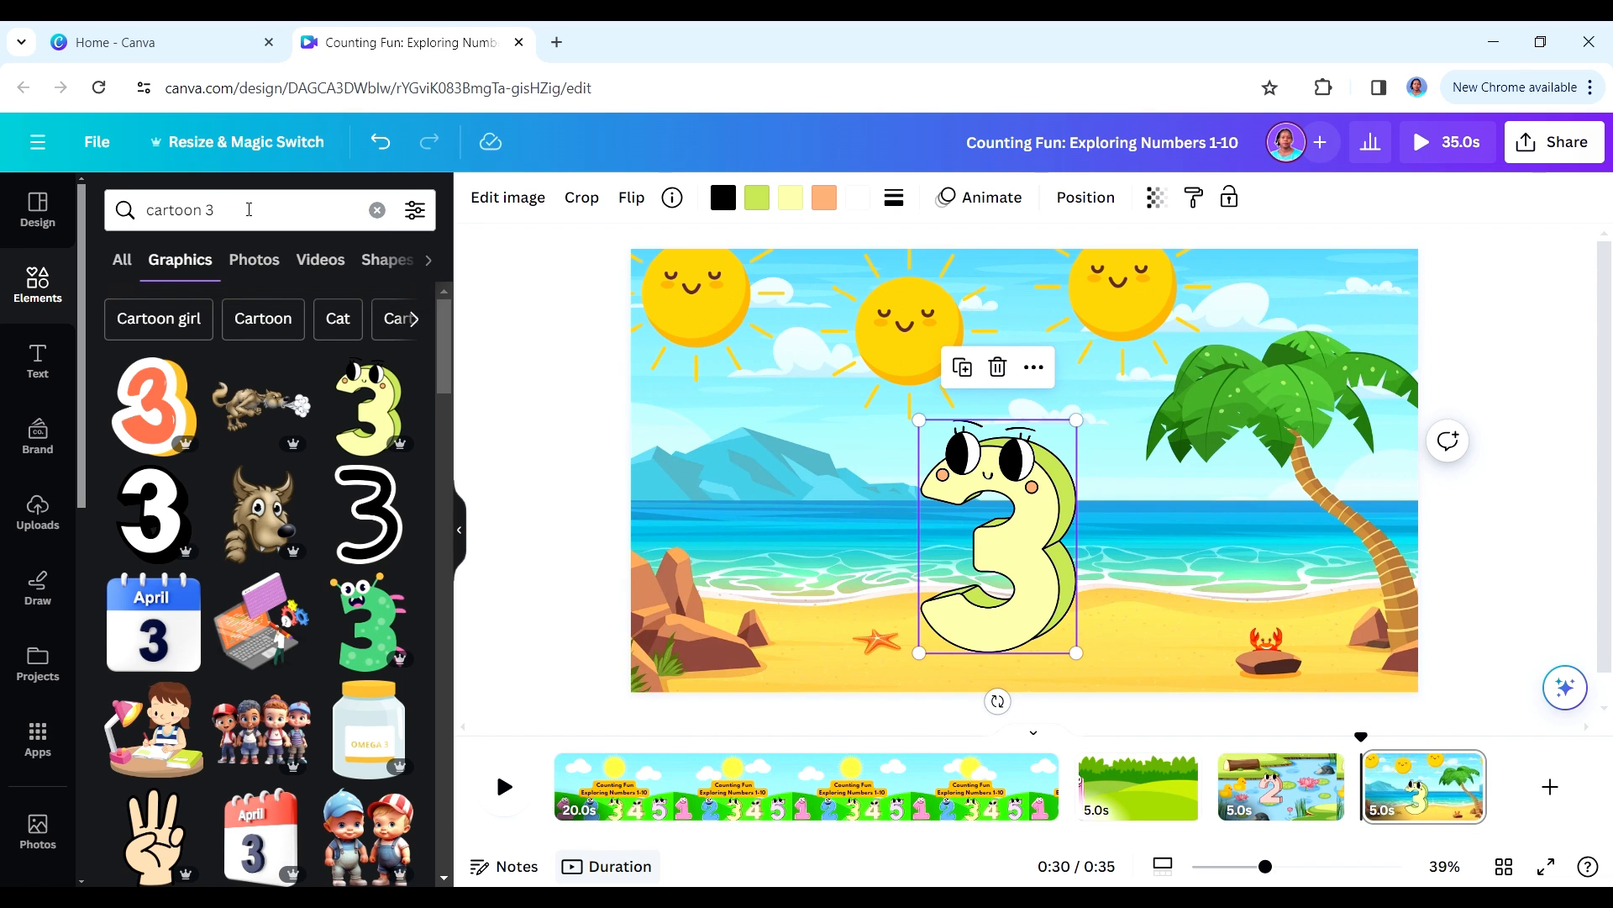
# - Search the graphics for "cartoon sandcastle" and look through the results for a sandcastle that suits the beach
pyautogui.doubleClick(248, 209)
pyautogui.write('sand')
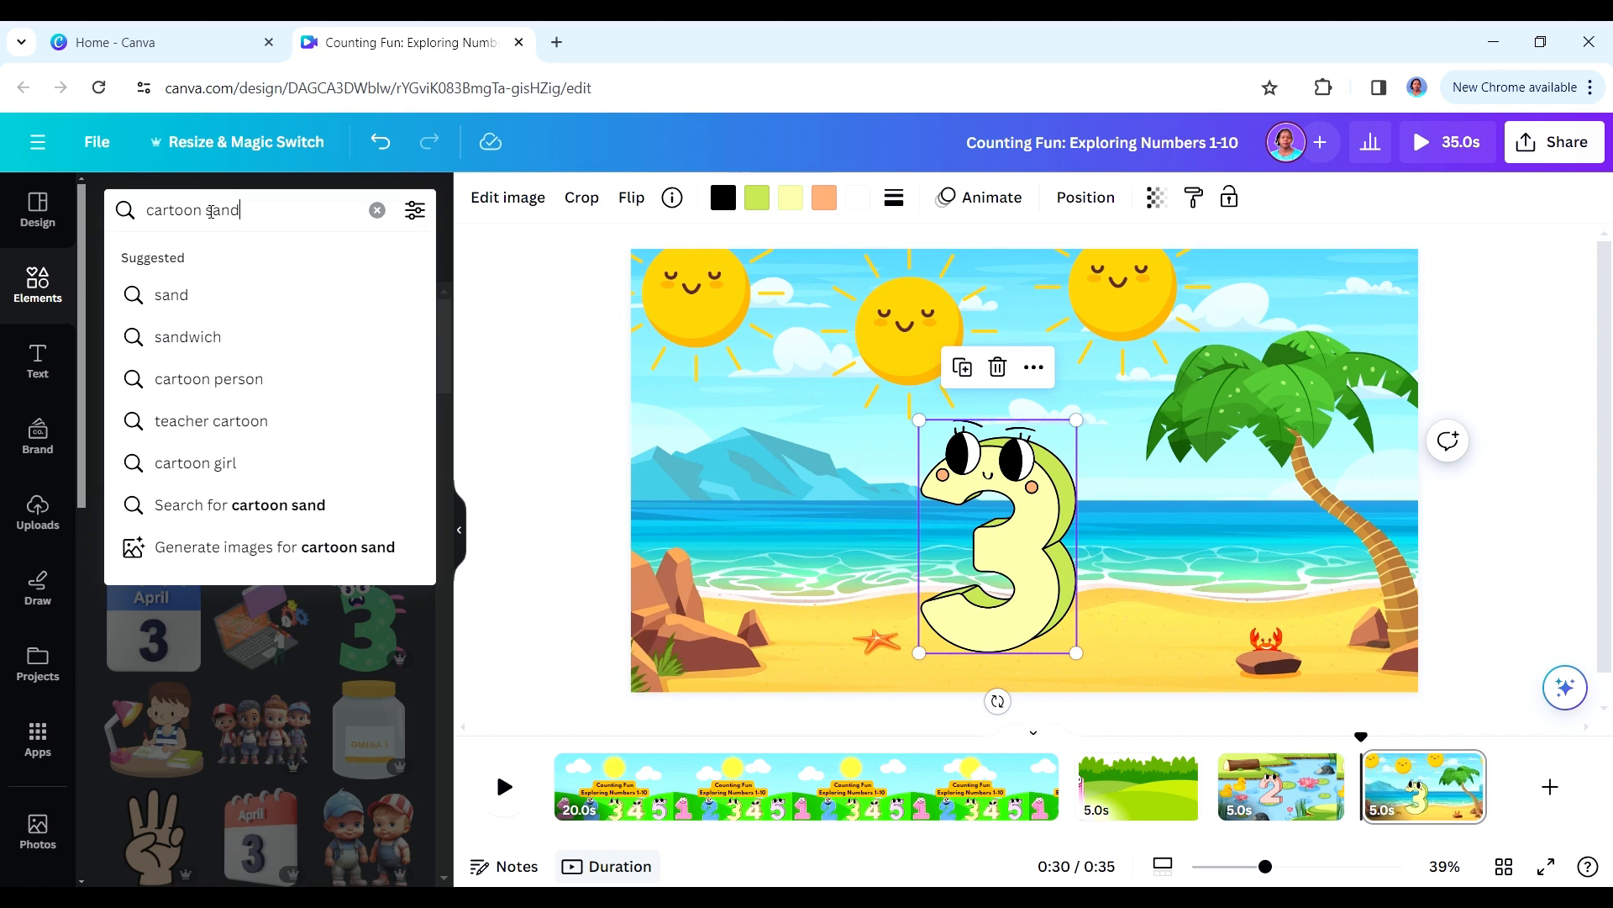
pyautogui.write('castle')
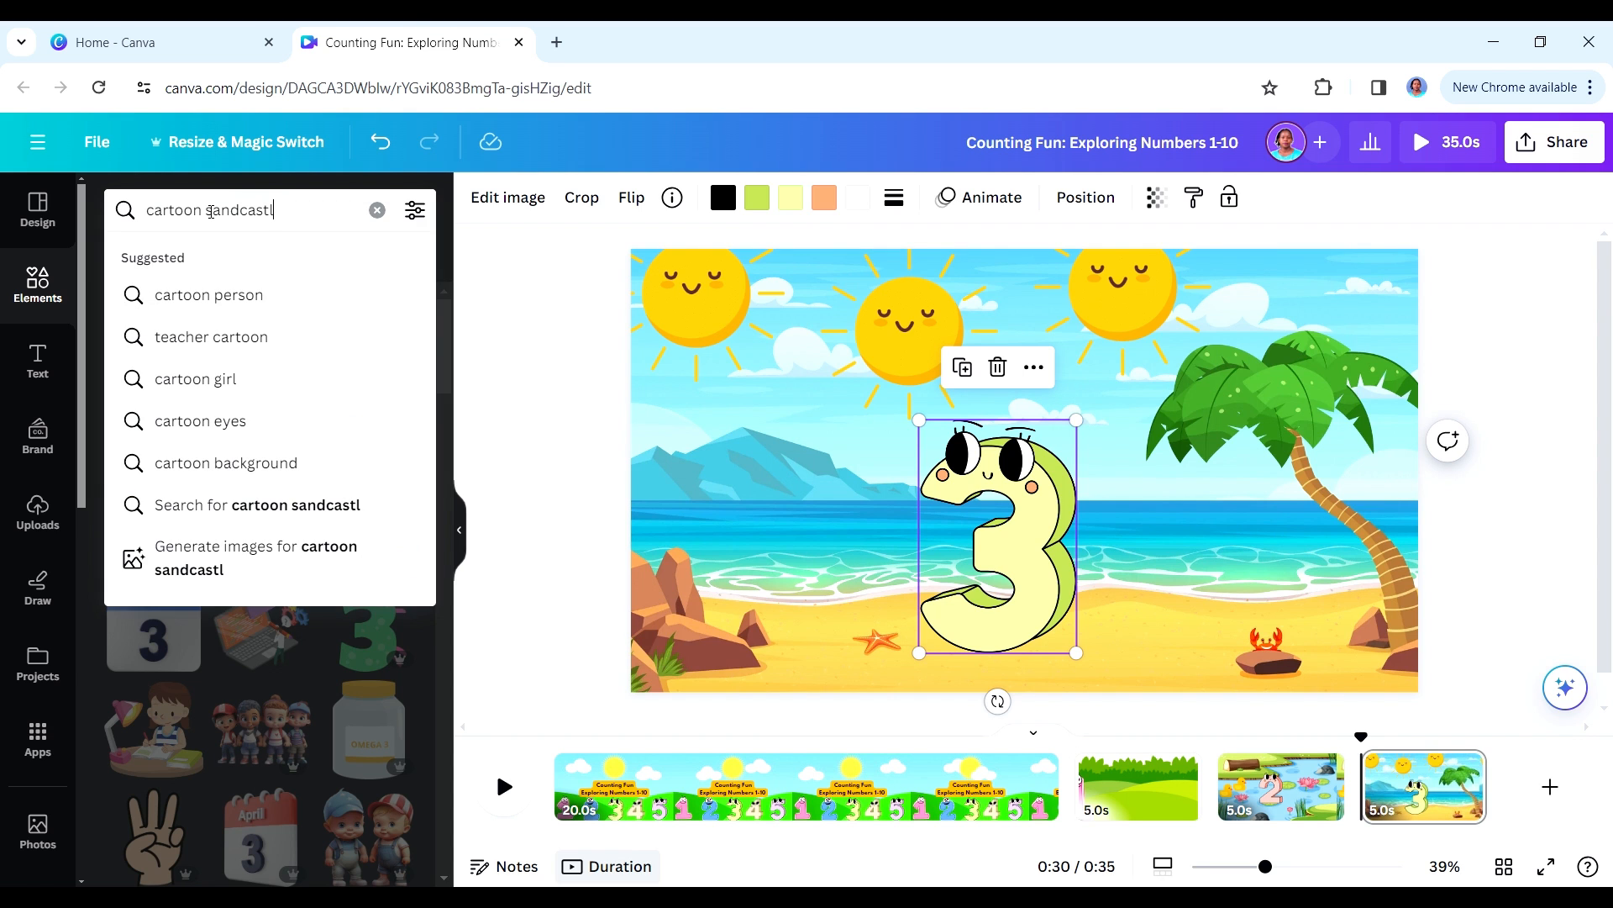
pyautogui.press('Return')
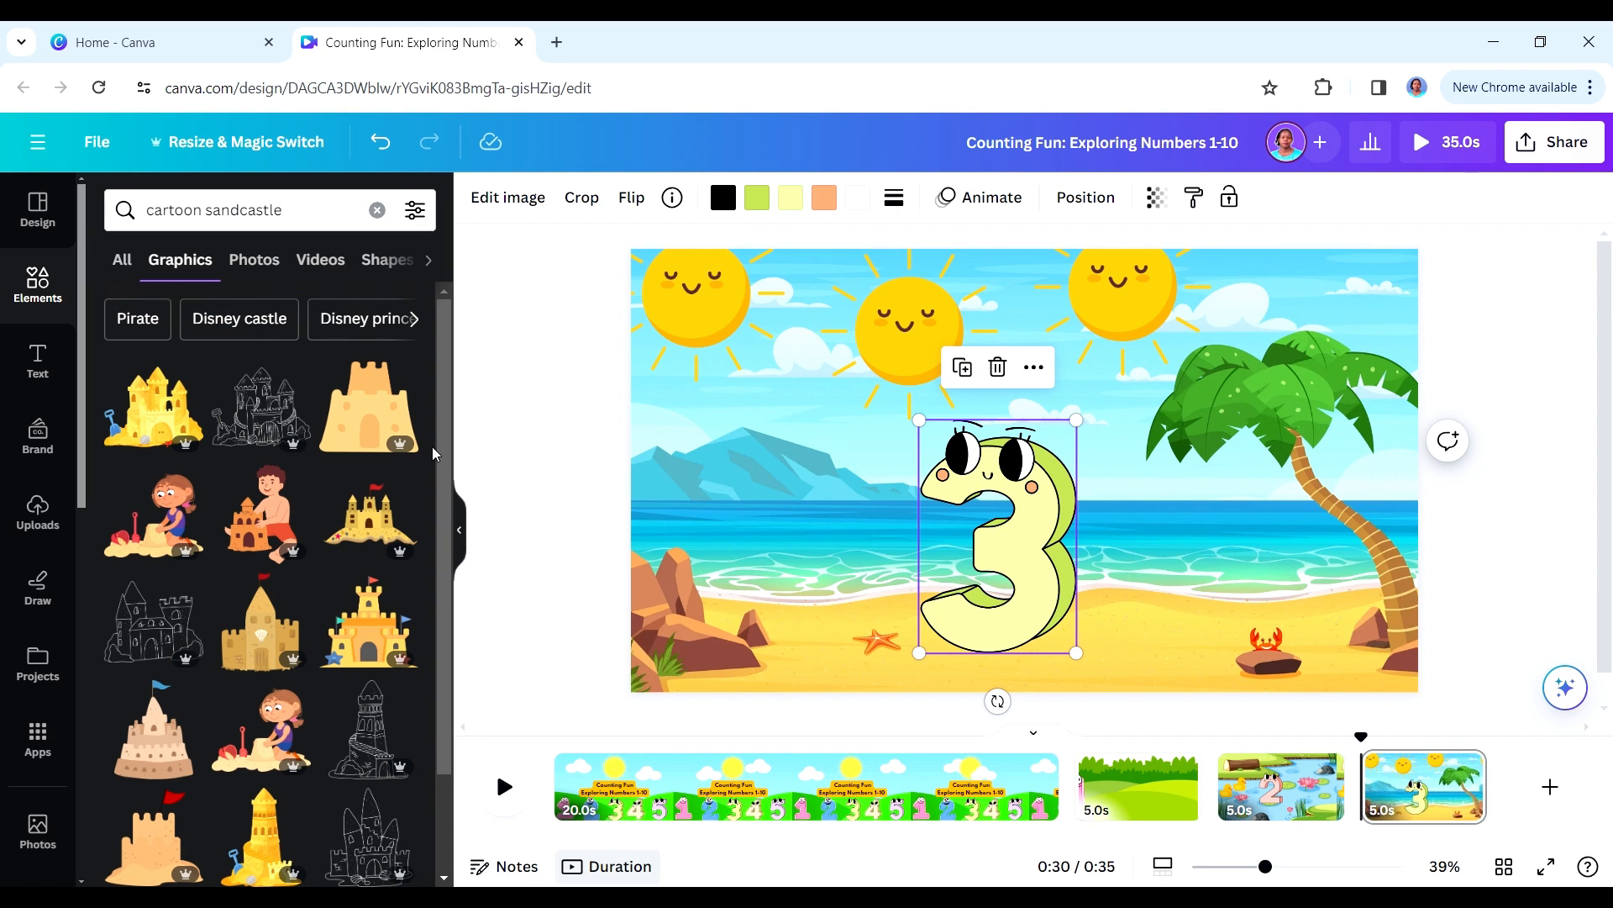
pyautogui.scroll(-2, 445, 504)
pyautogui.scroll(-5, 445, 504)
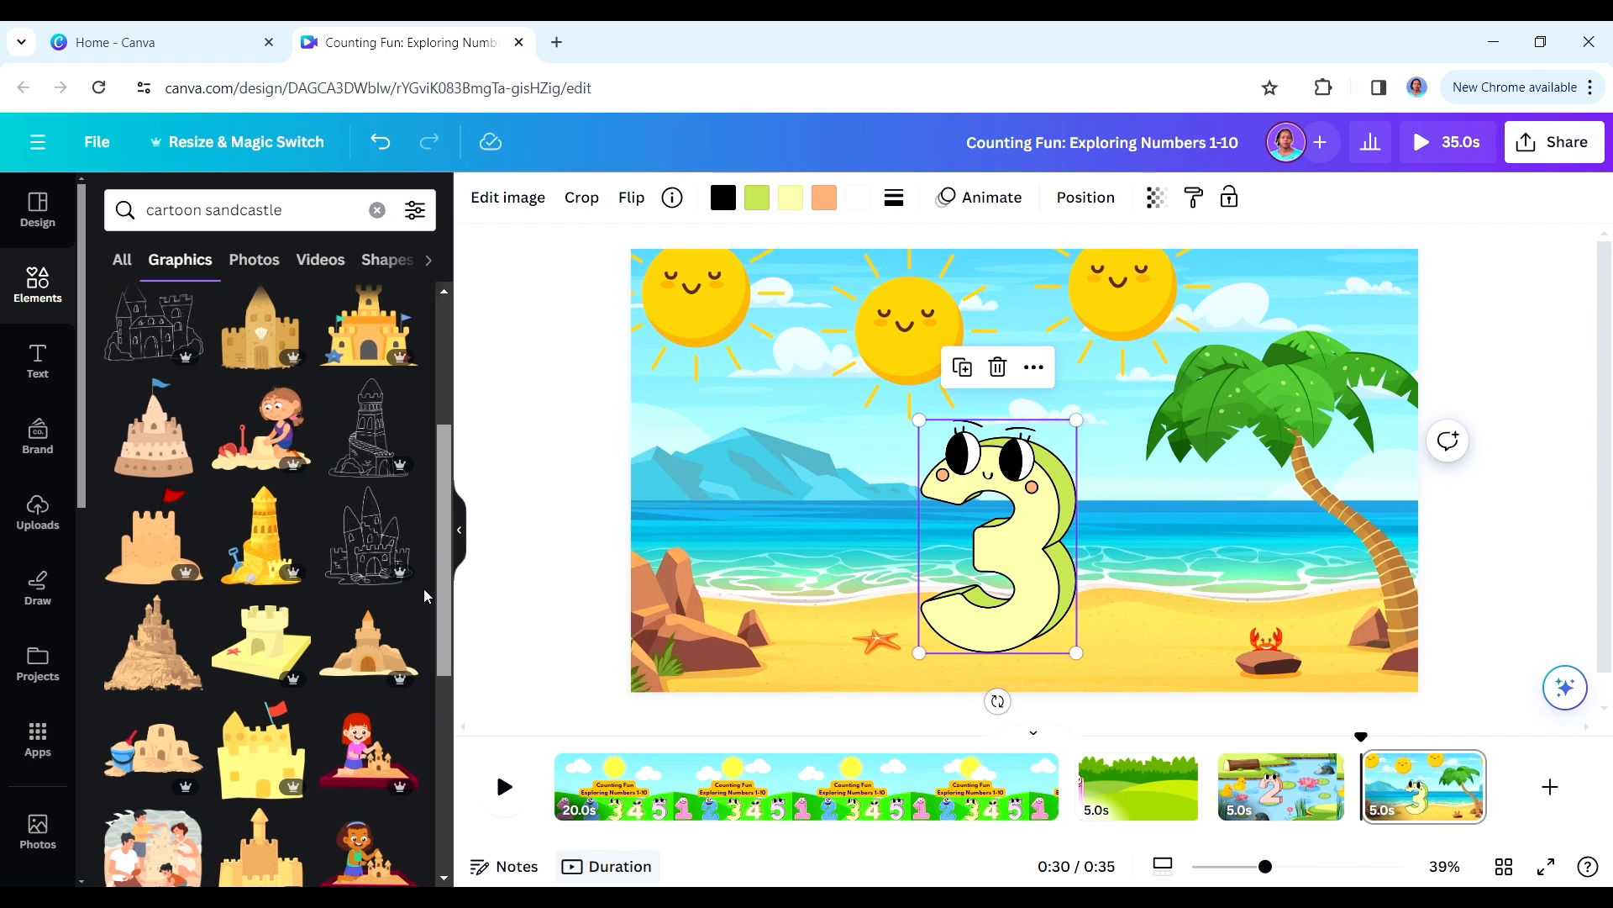
pyautogui.moveTo(401, 704); pyautogui.dragTo(448, 347)
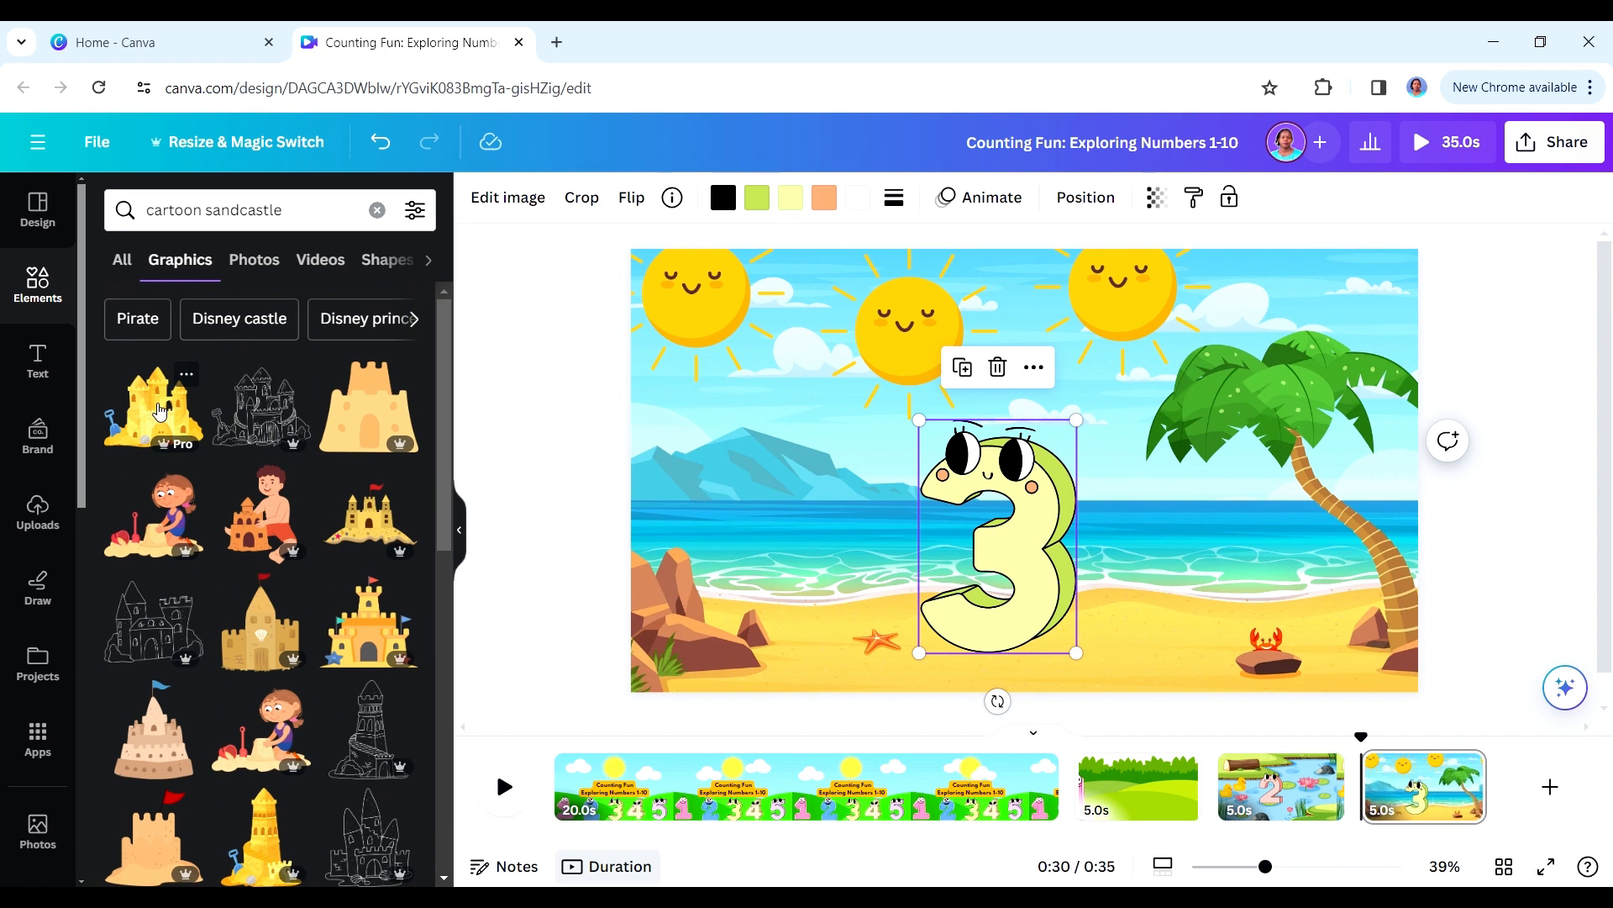
# - Try the yellow sandcastle on the beach, add the brown sandcastle with red flags instead, and delete the yellow one
pyautogui.click(159, 410)
pyautogui.click(818, 599)
pyautogui.scroll(-5, 155, 588)
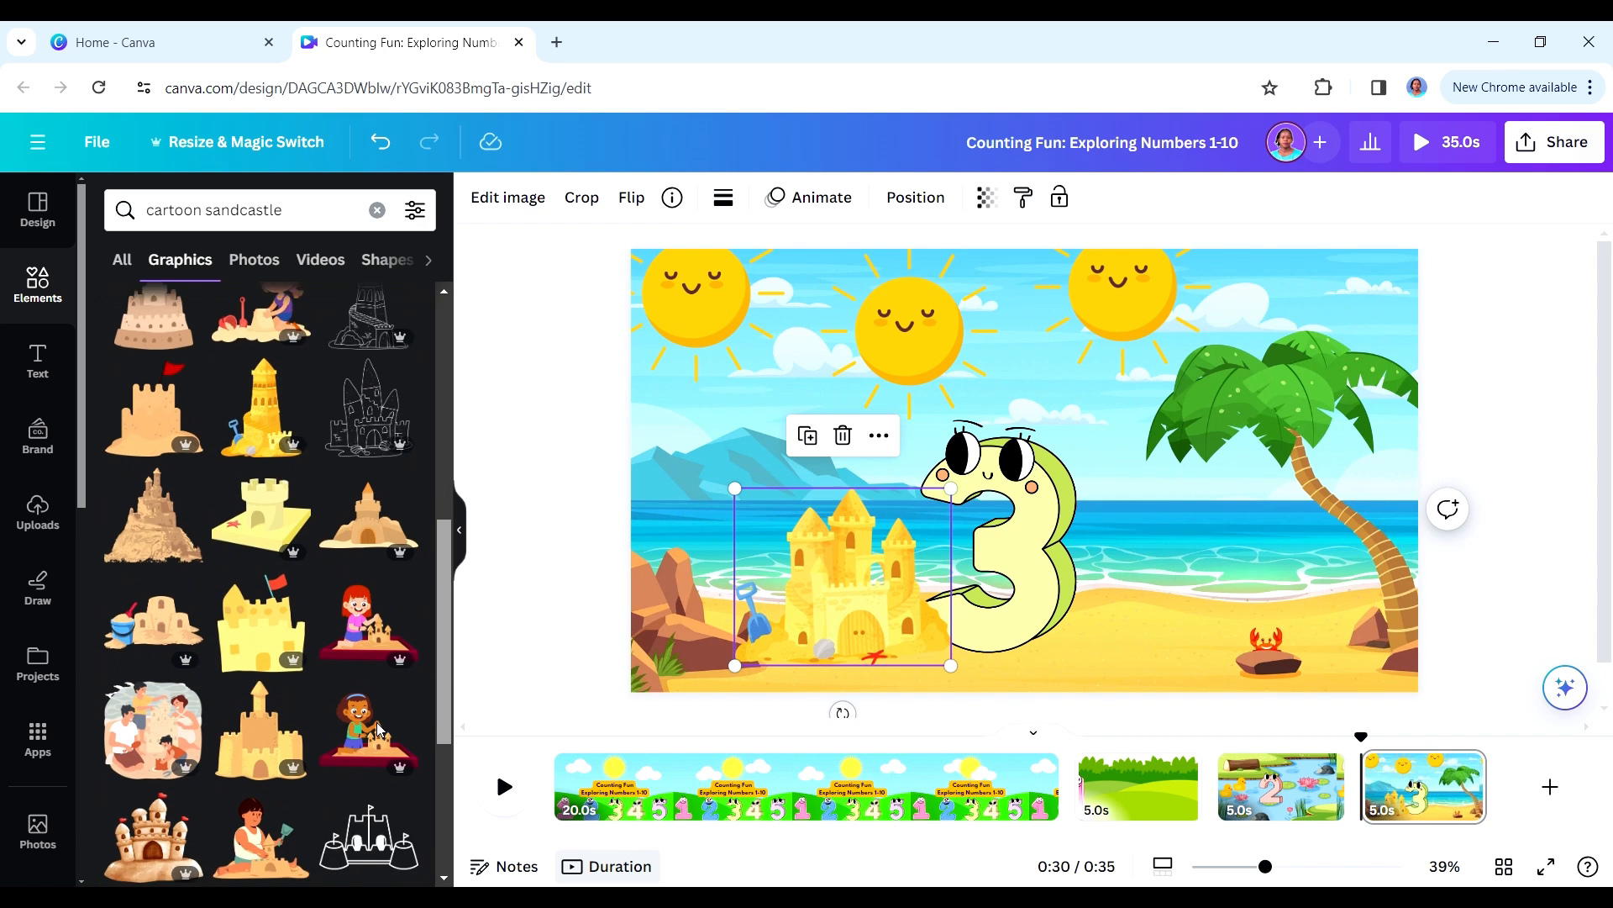
pyautogui.click(156, 664)
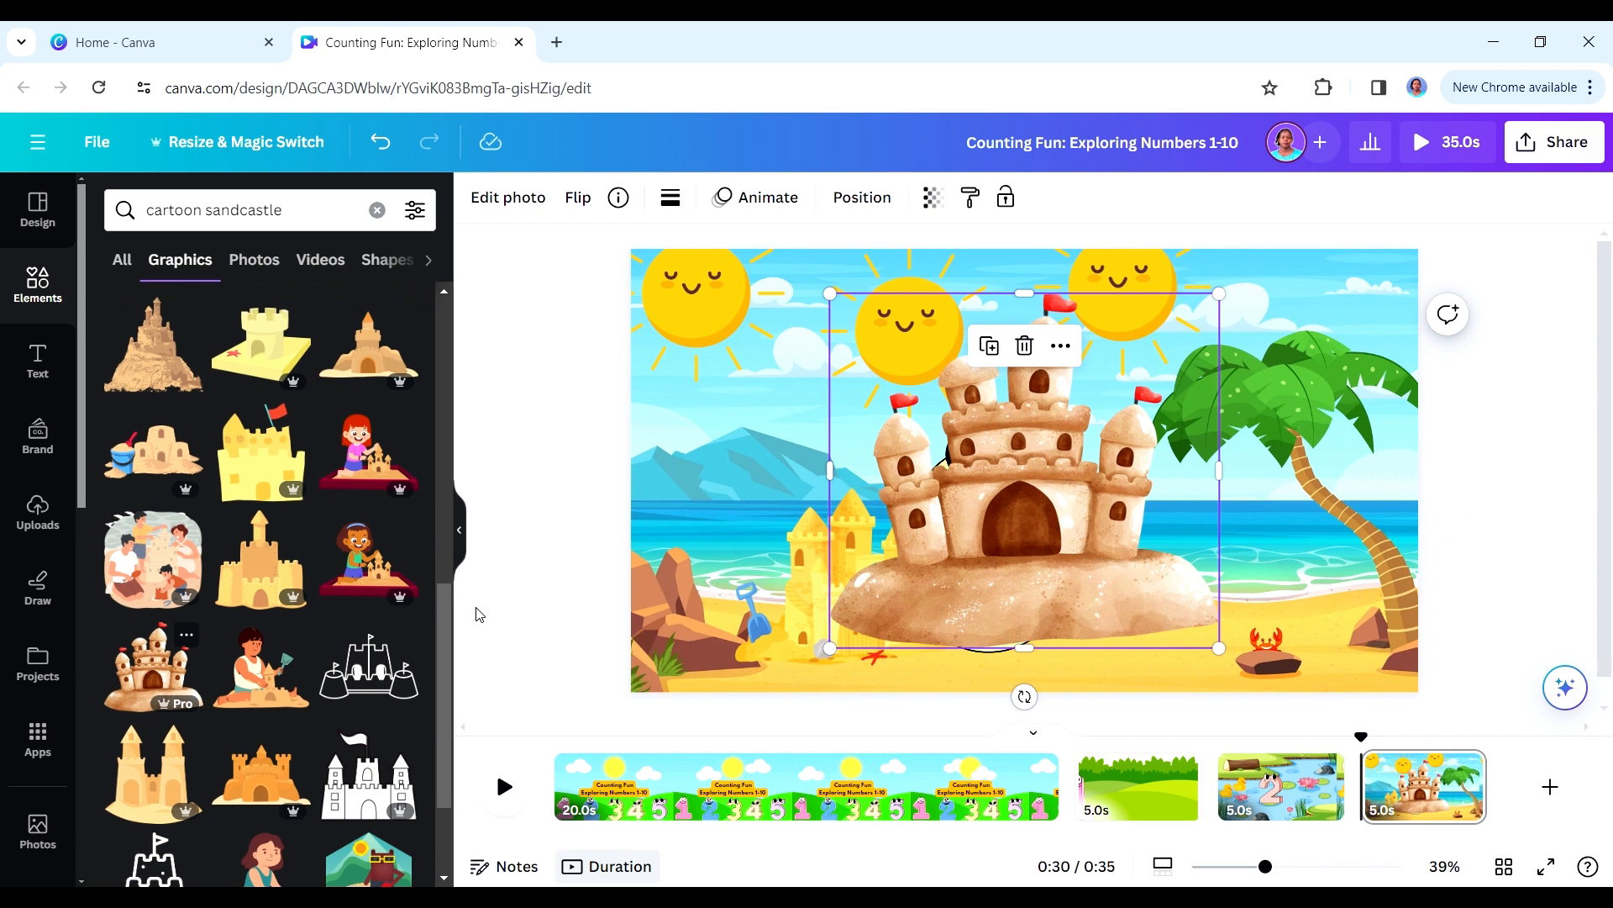
pyautogui.click(805, 592)
pyautogui.press('Delete')
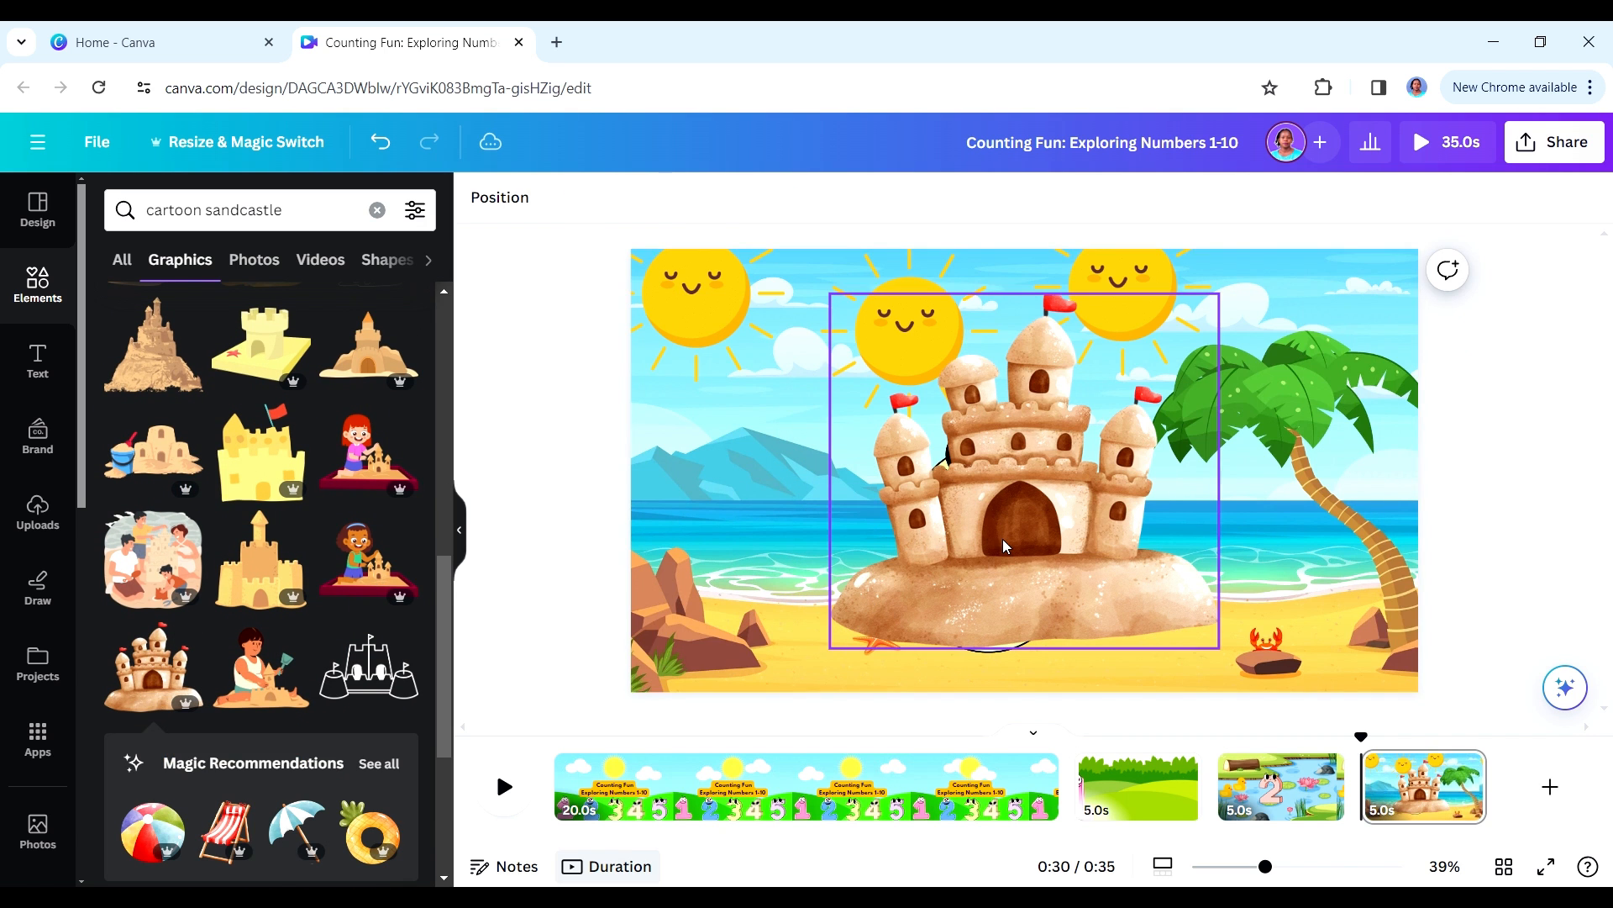
# - Shrink the brown sandcastle and place it on the sand just left of the 3, shifting the 3 slightly right to make room
pyautogui.click(1008, 446)
pyautogui.moveTo(1127, 379); pyautogui.dragTo(870, 606)
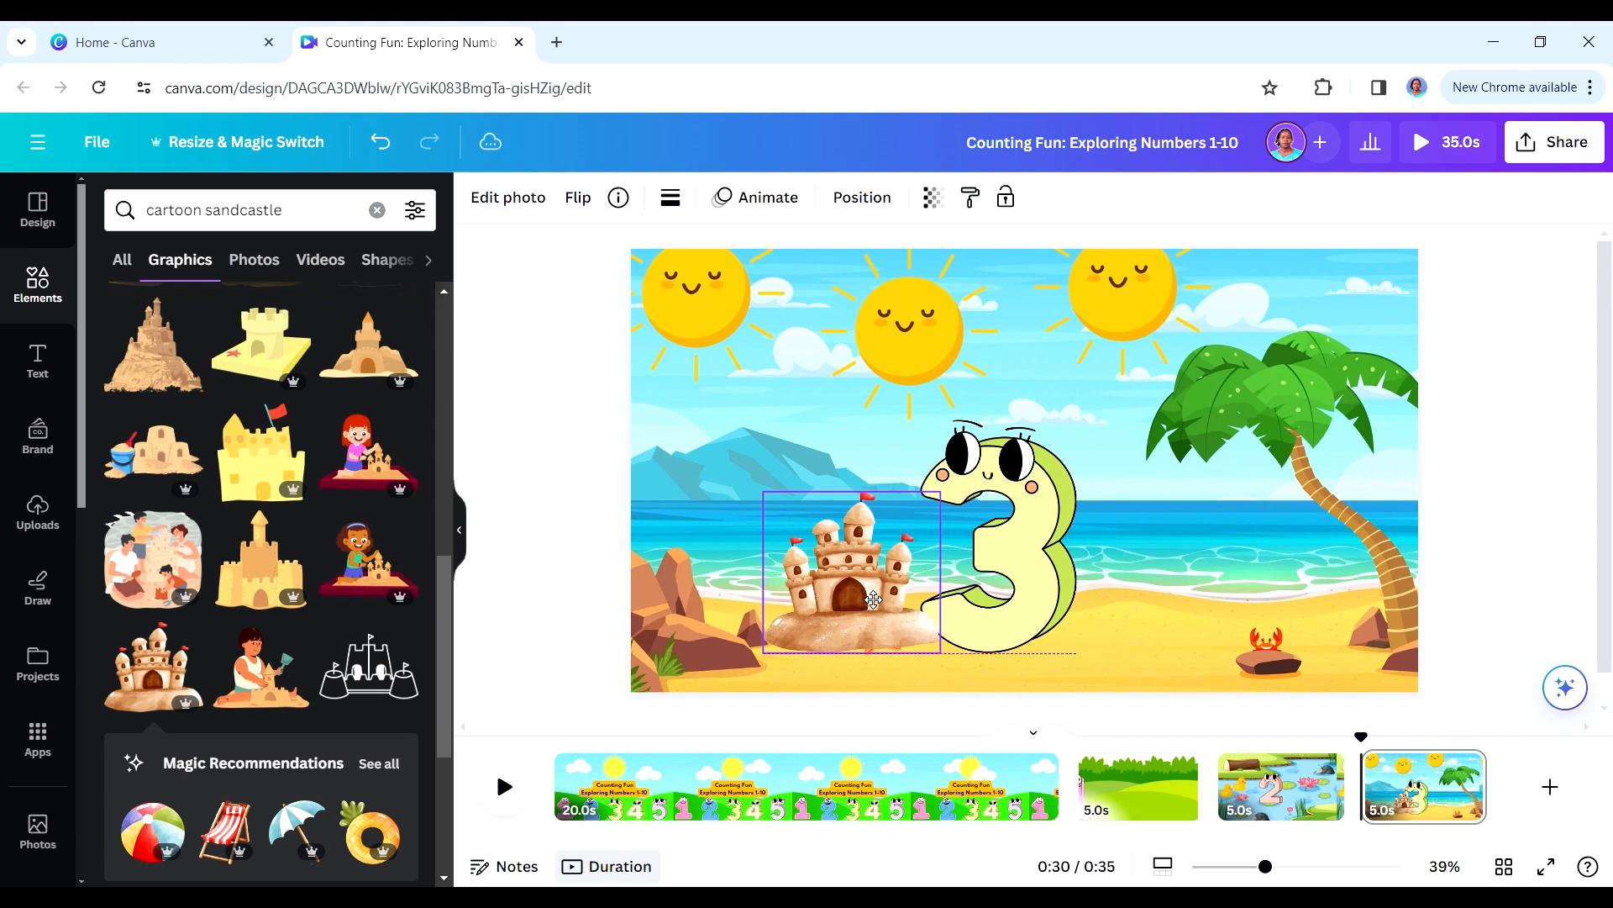
pyautogui.click(1021, 605)
pyautogui.moveTo(1022, 605); pyautogui.dragTo(1056, 606)
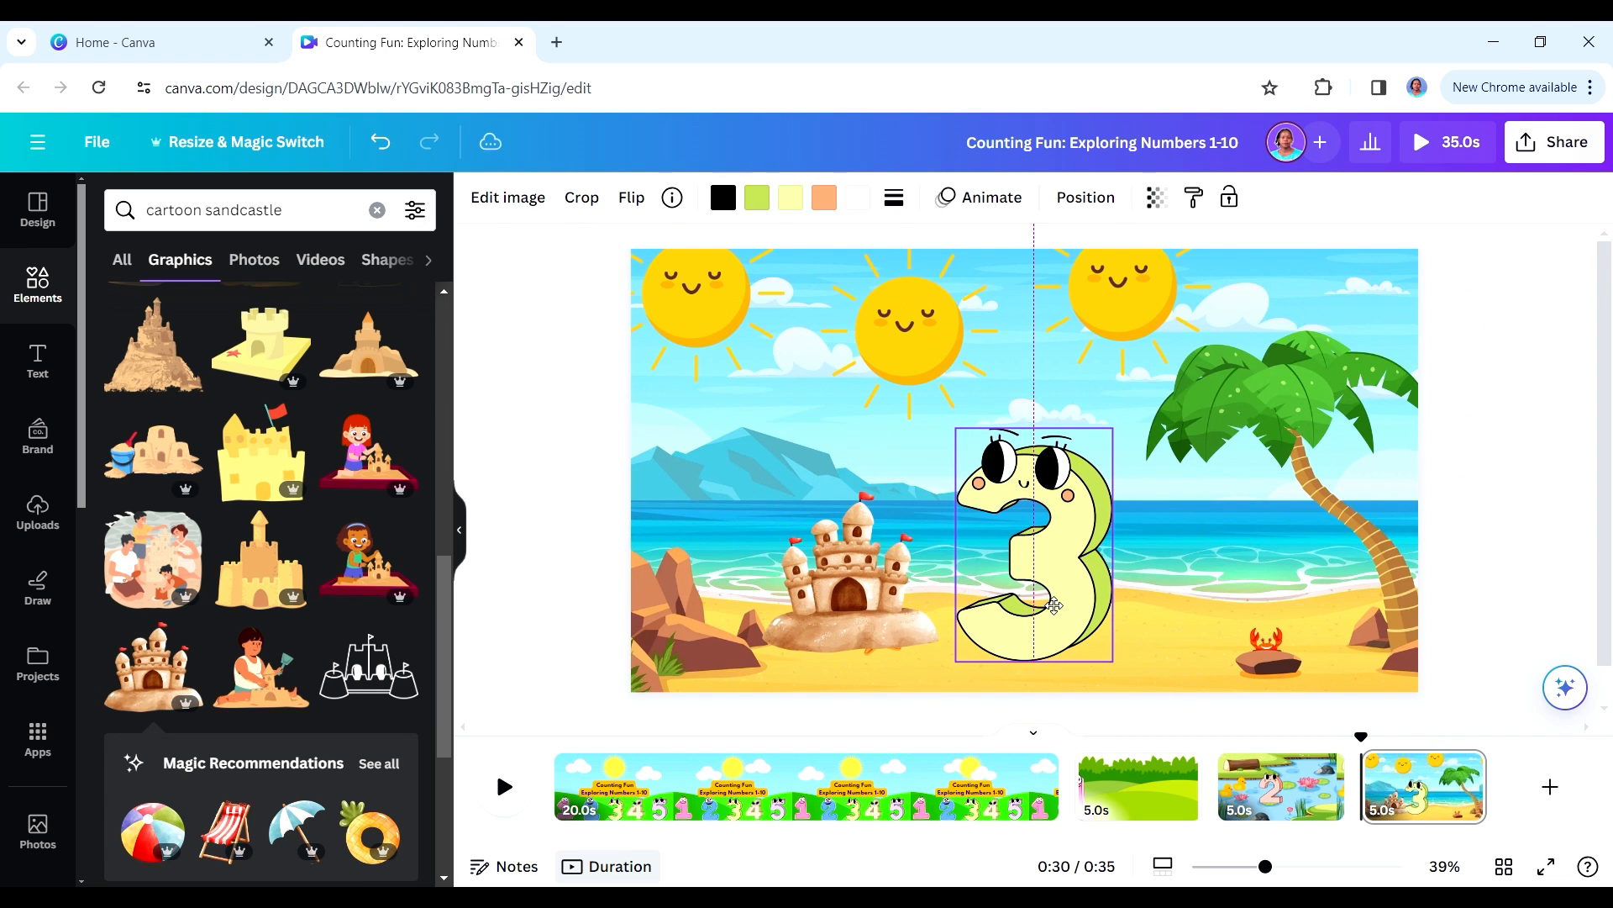
pyautogui.click(925, 616)
pyautogui.moveTo(901, 561); pyautogui.dragTo(924, 583)
pyautogui.click(1151, 586)
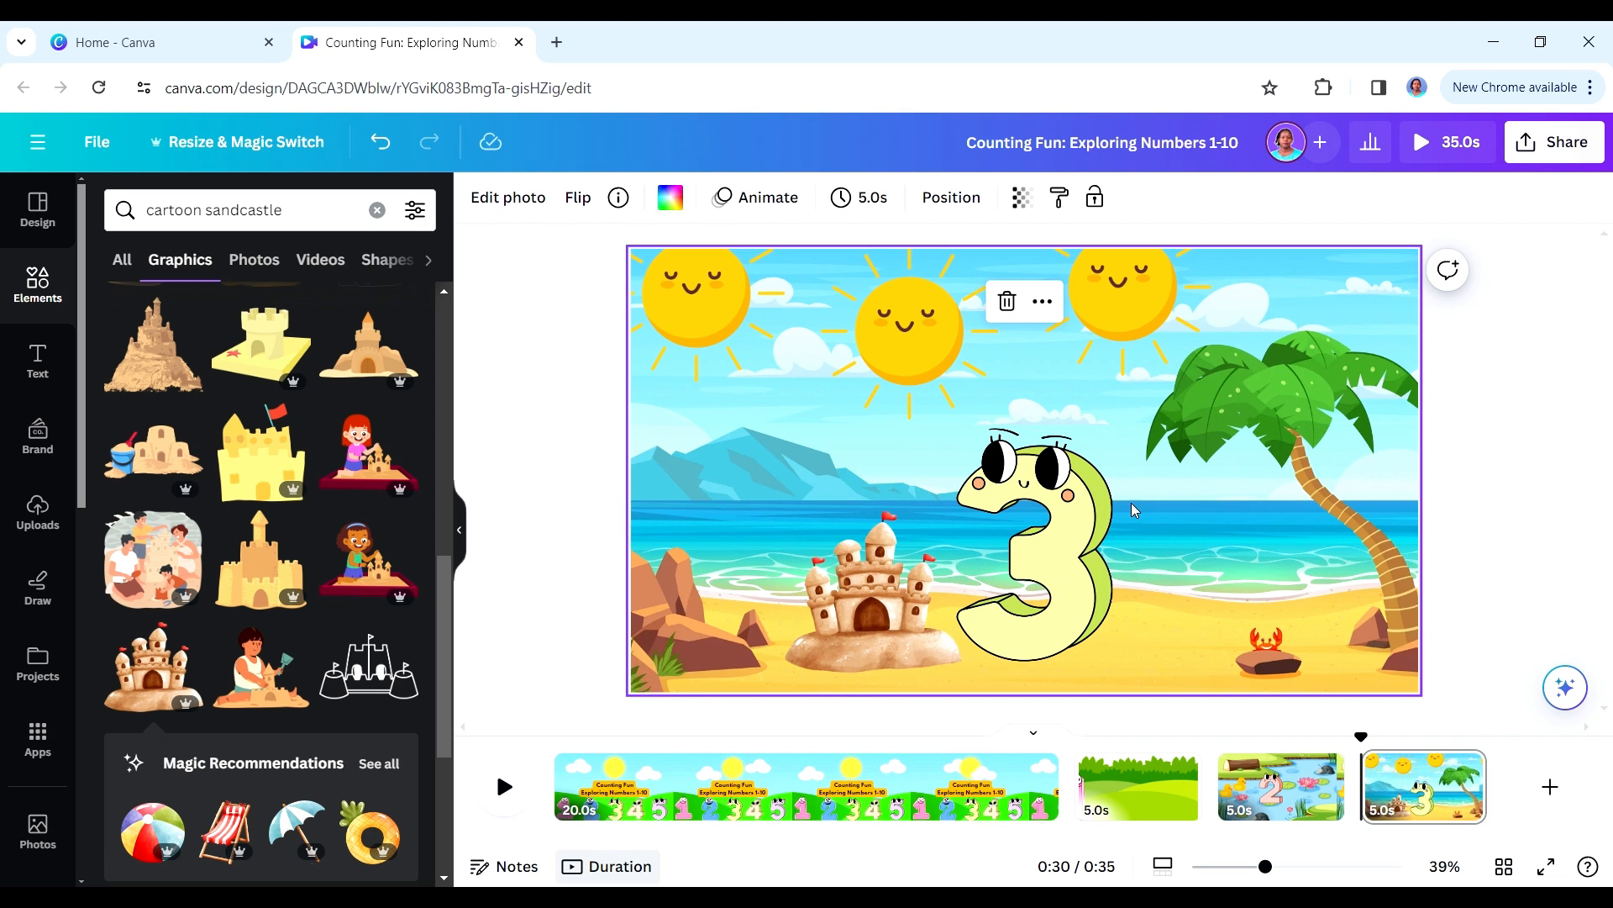
# - Search for "cartoon hands" and show all the matching graphics
pyautogui.click(376, 210)
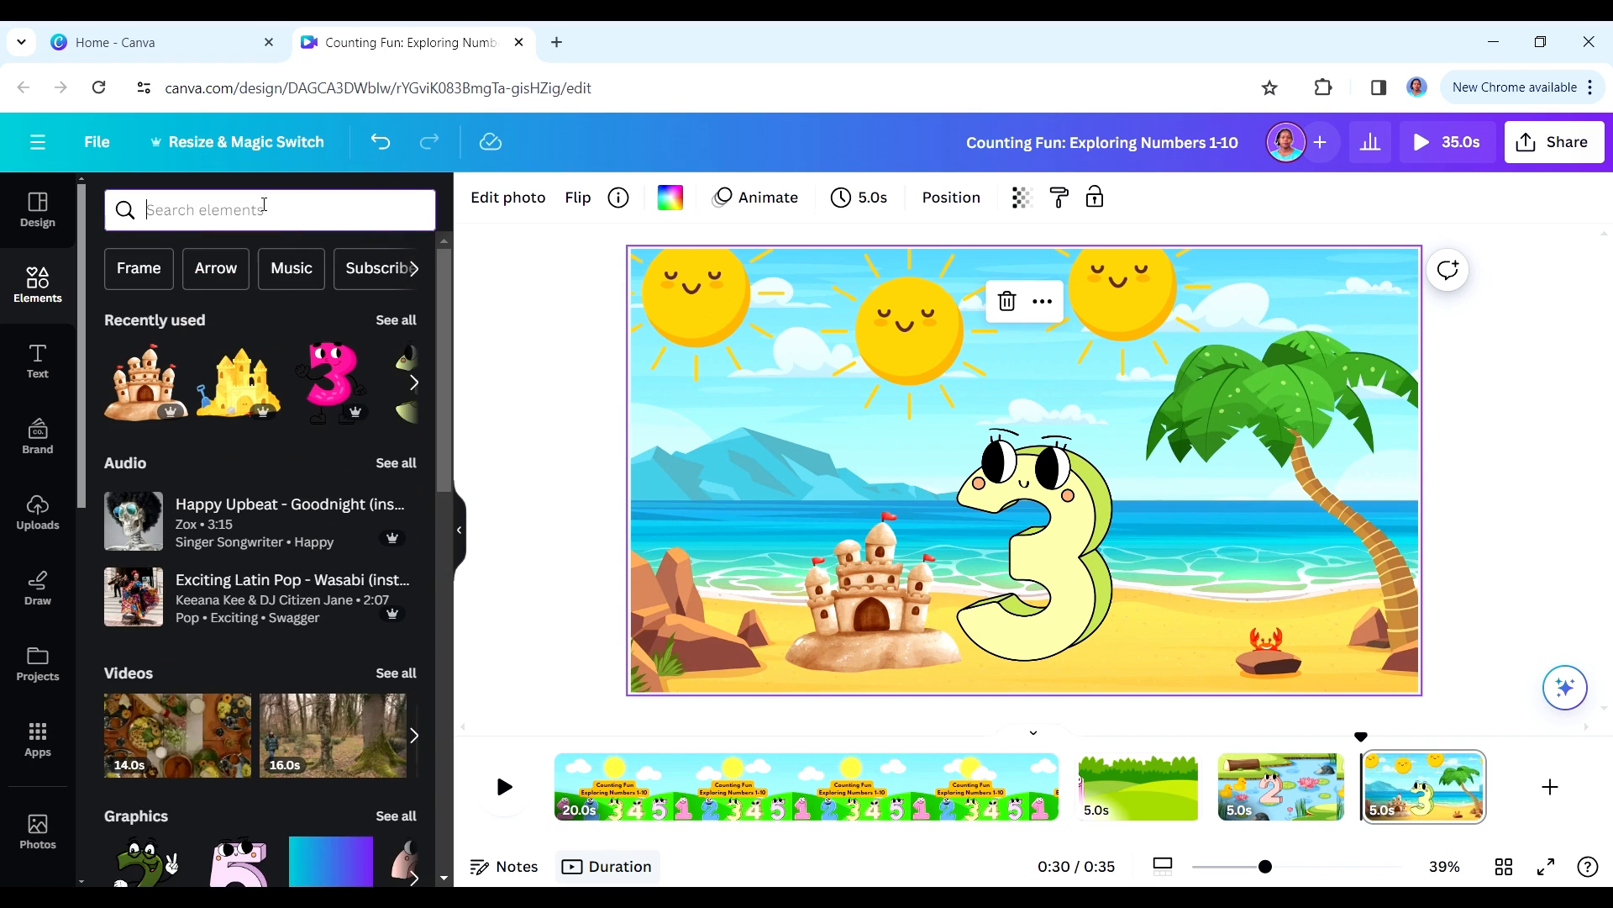
pyautogui.write('cartoon hands')
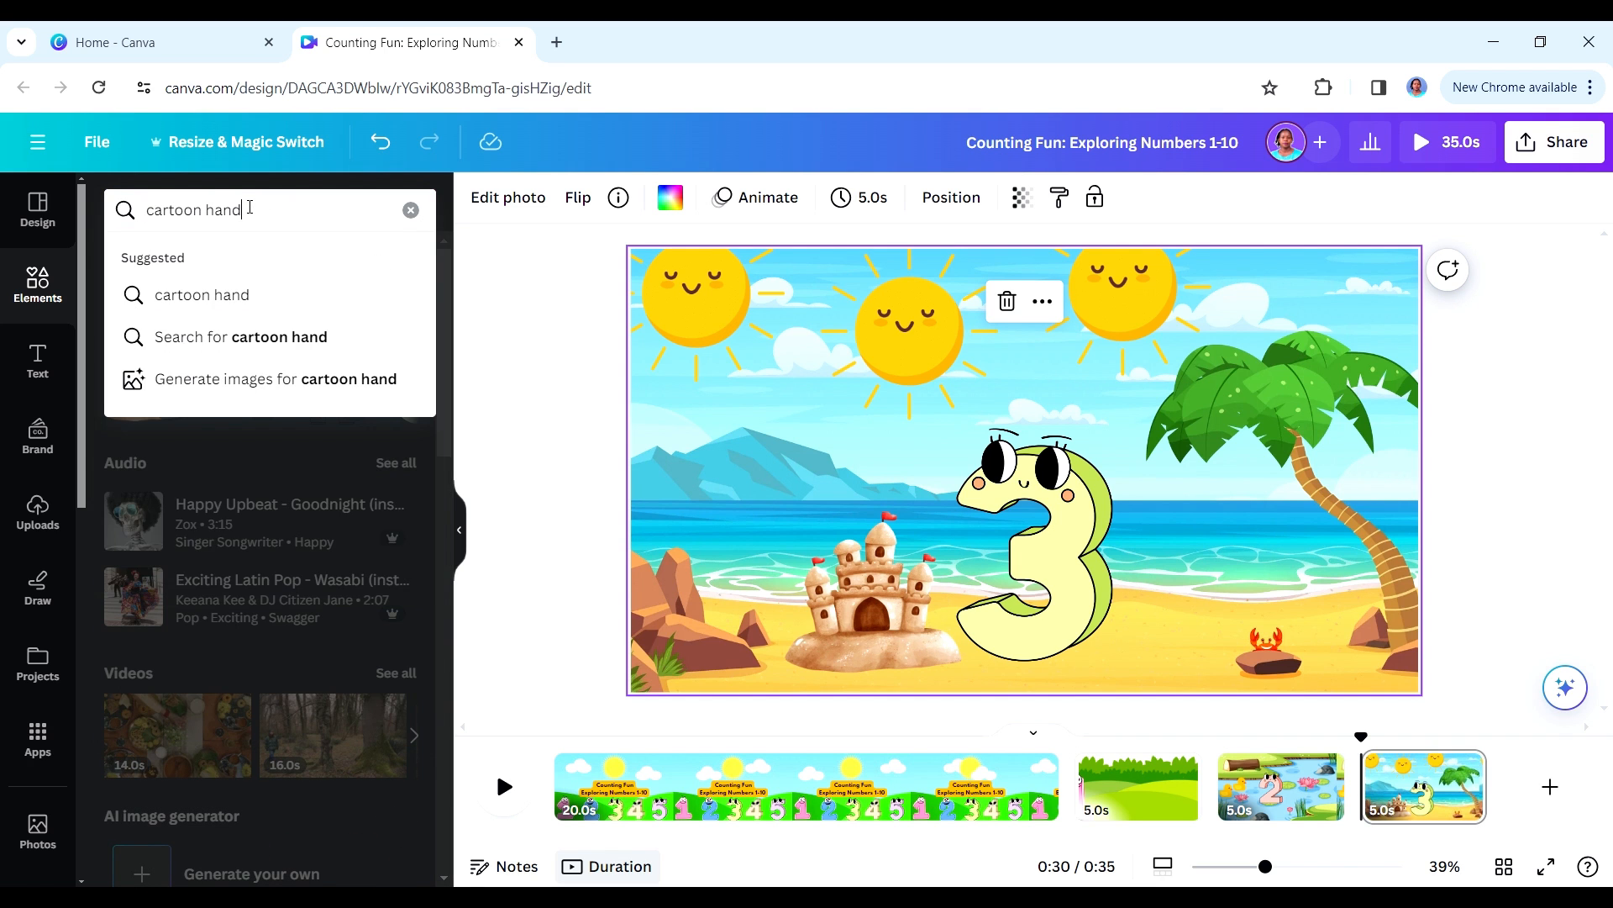
pyautogui.press('Return')
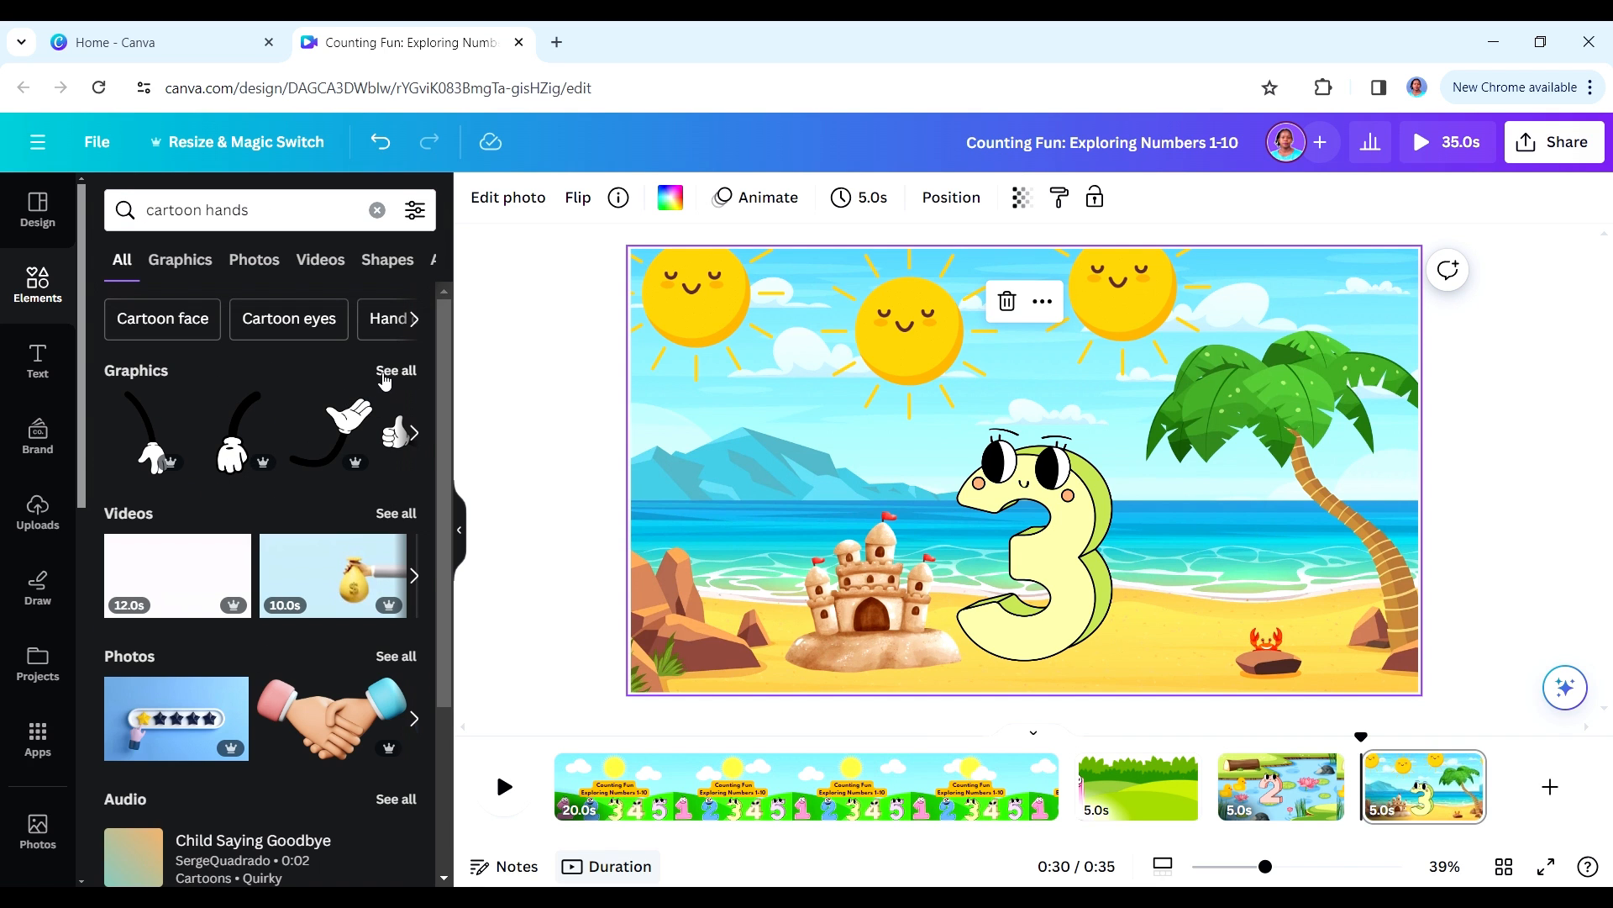
pyautogui.click(392, 369)
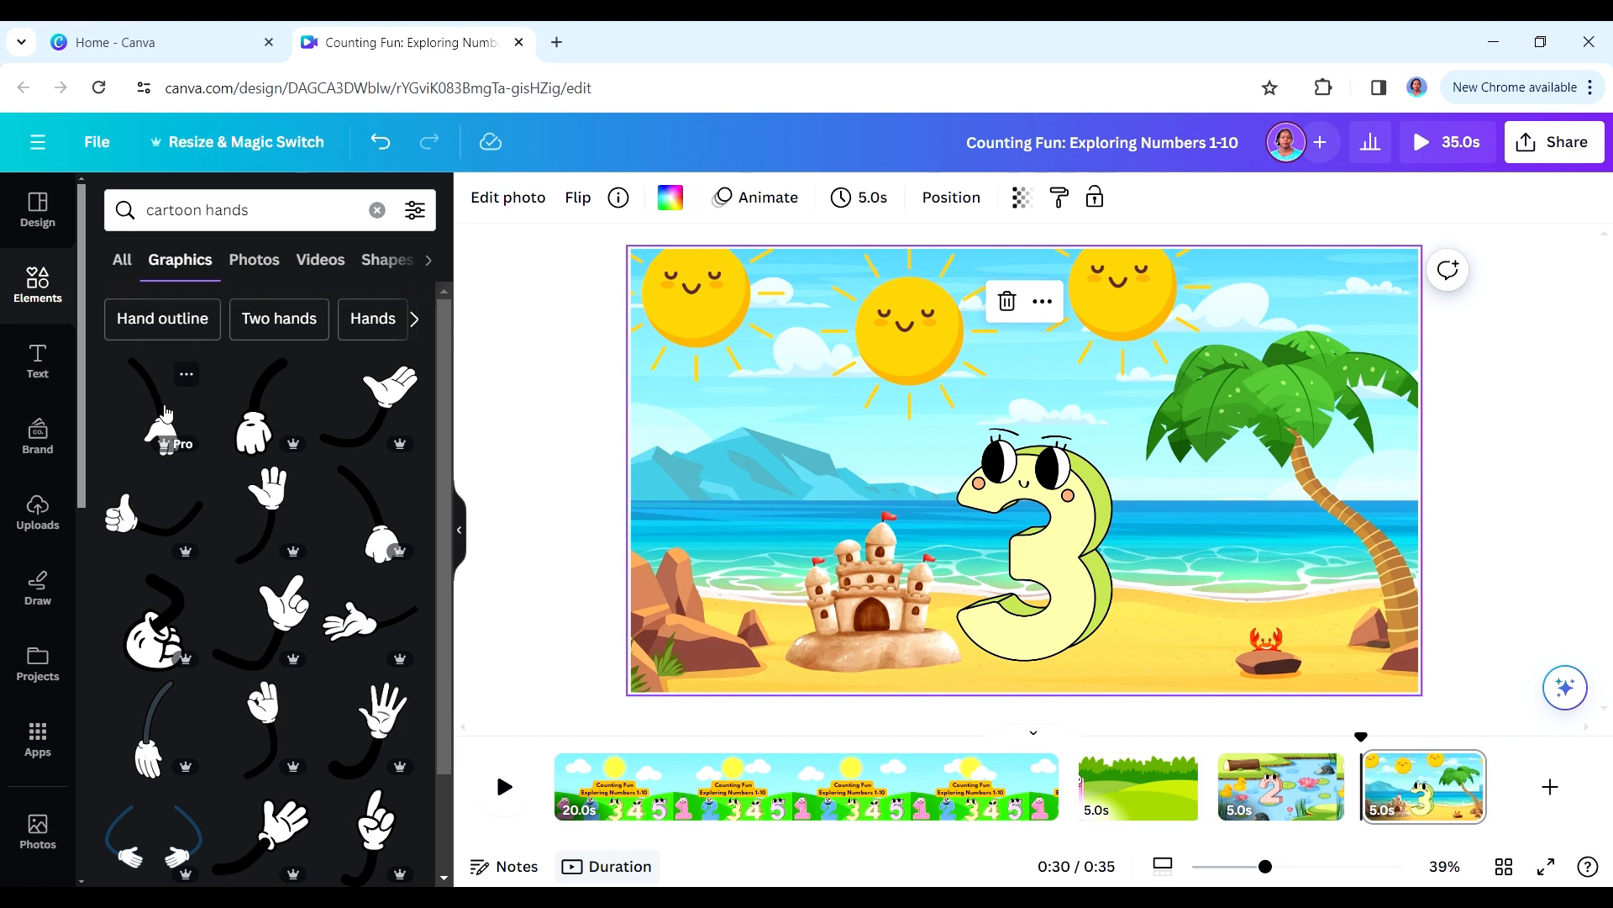
# - Add the black arm with the white gloved hand, shrink and rotate it, and place it reaching from the 3 to the sandcastle
pyautogui.click(256, 423)
pyautogui.moveTo(1013, 704); pyautogui.dragTo(851, 615)
pyautogui.moveTo(902, 561); pyautogui.dragTo(919, 577)
pyautogui.moveTo(926, 649); pyautogui.dragTo(938, 585)
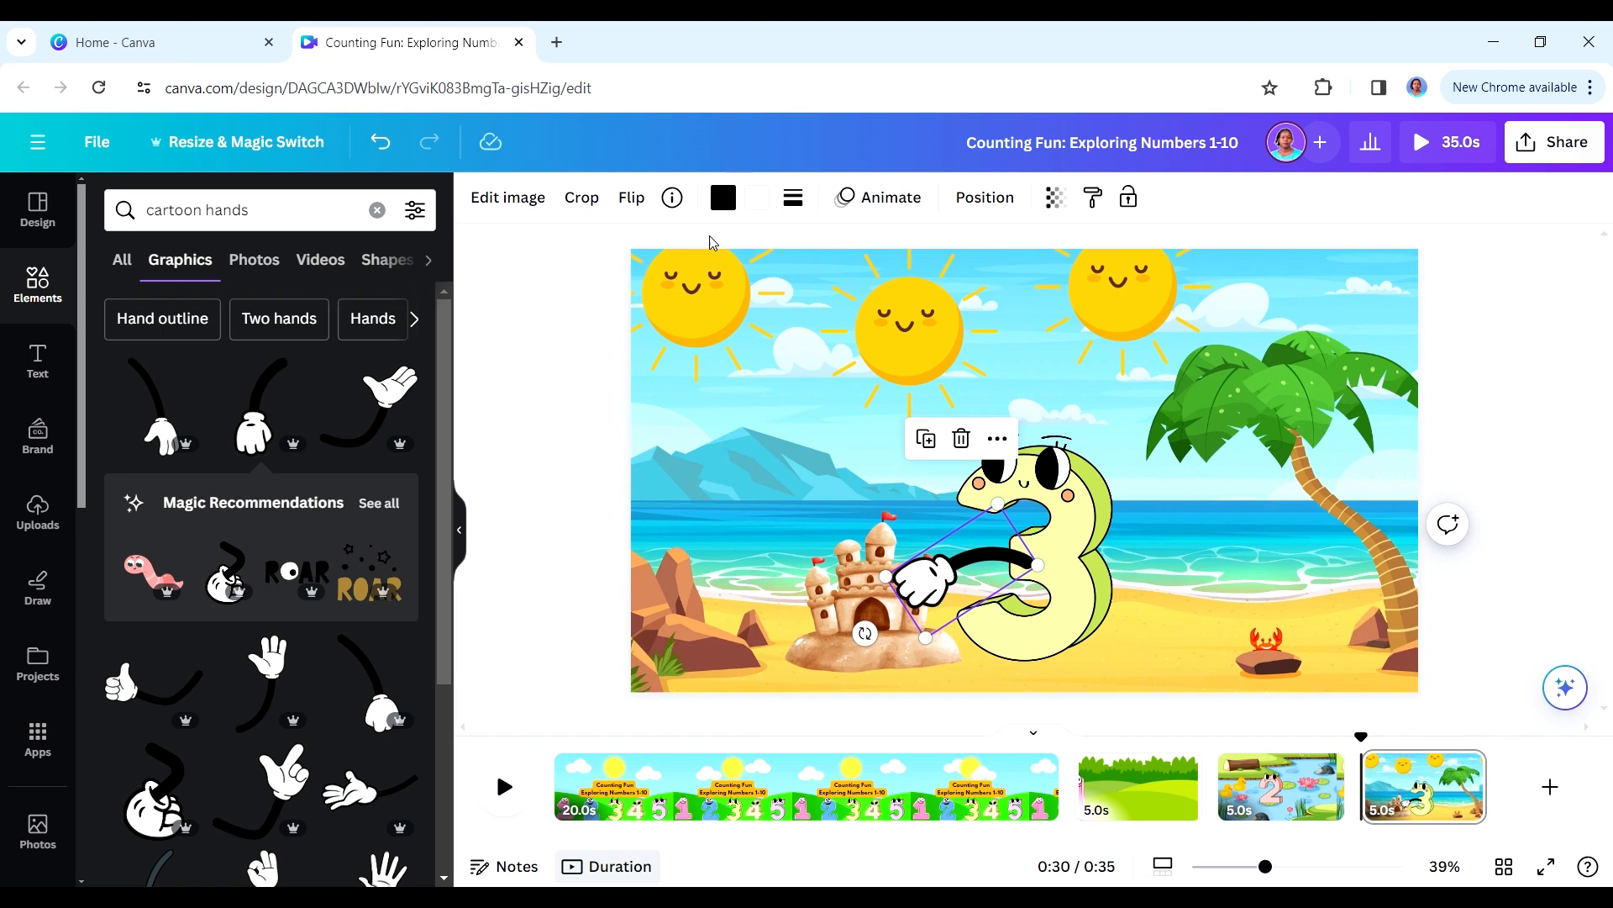
# - Recolour the arm dark green #2f9100 and send it to the back, behind the 3 and the sandcastle
pyautogui.click(724, 197)
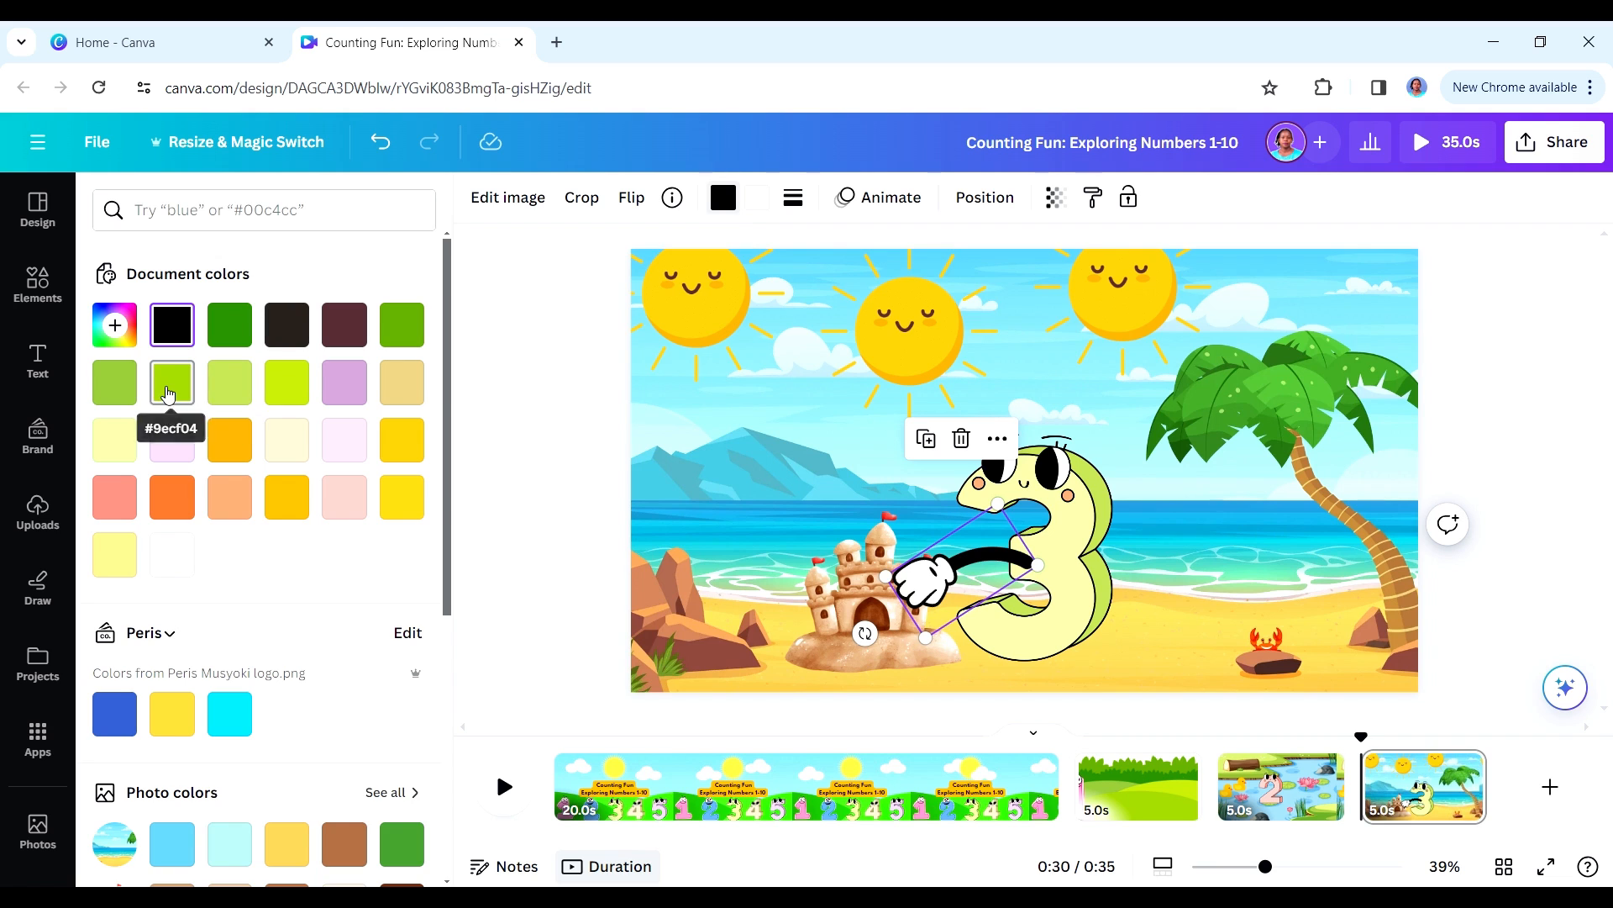
pyautogui.click(170, 385)
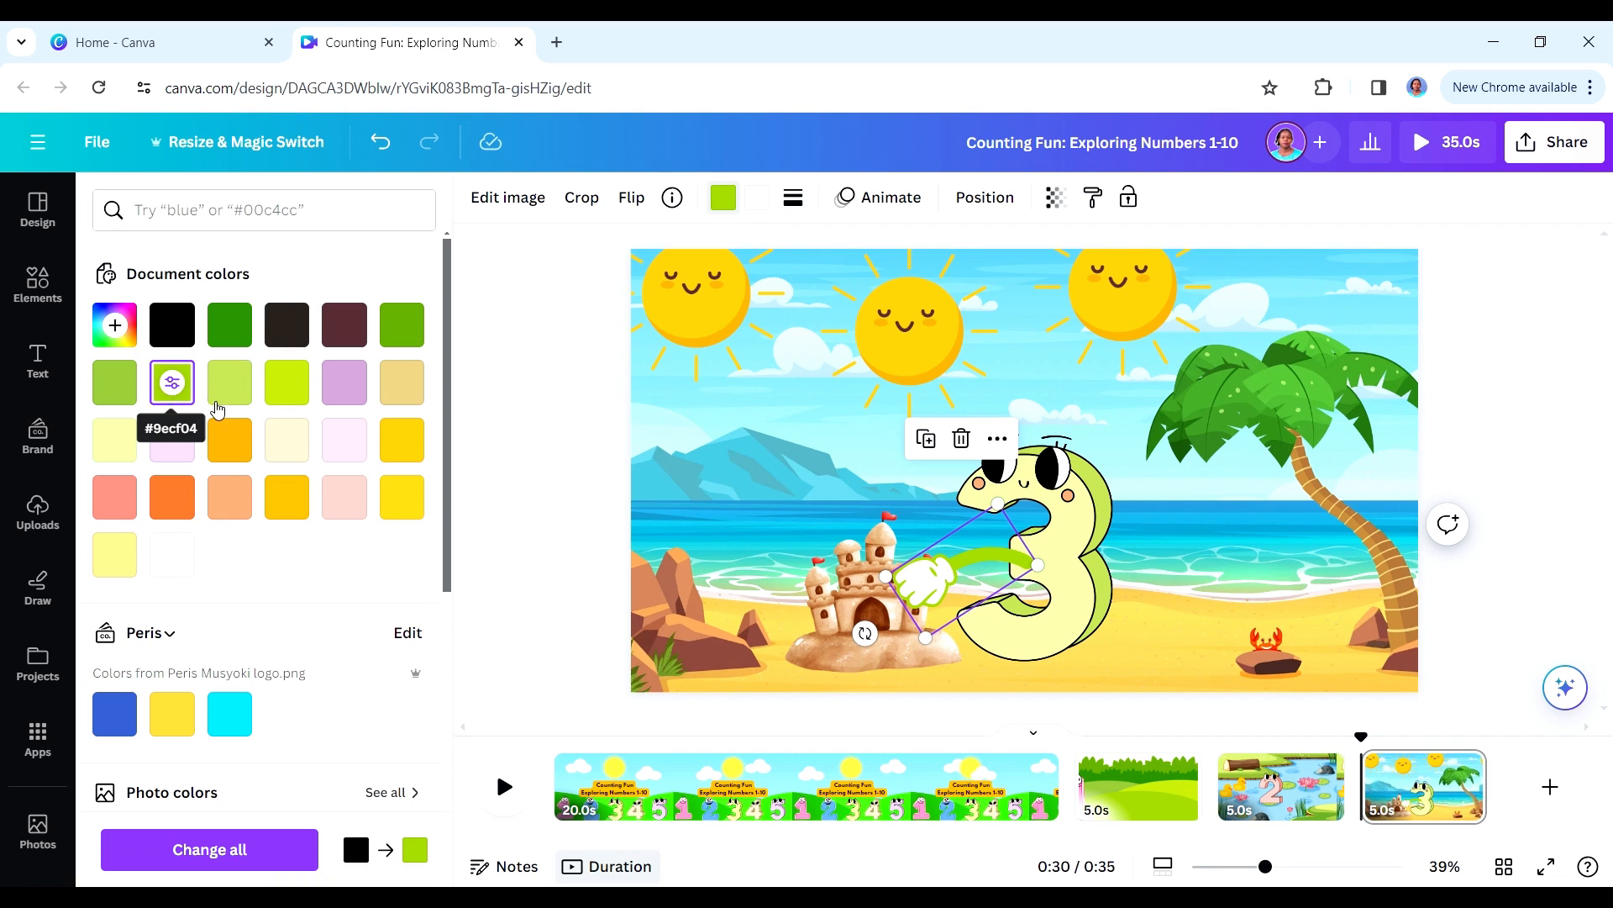
pyautogui.click(228, 330)
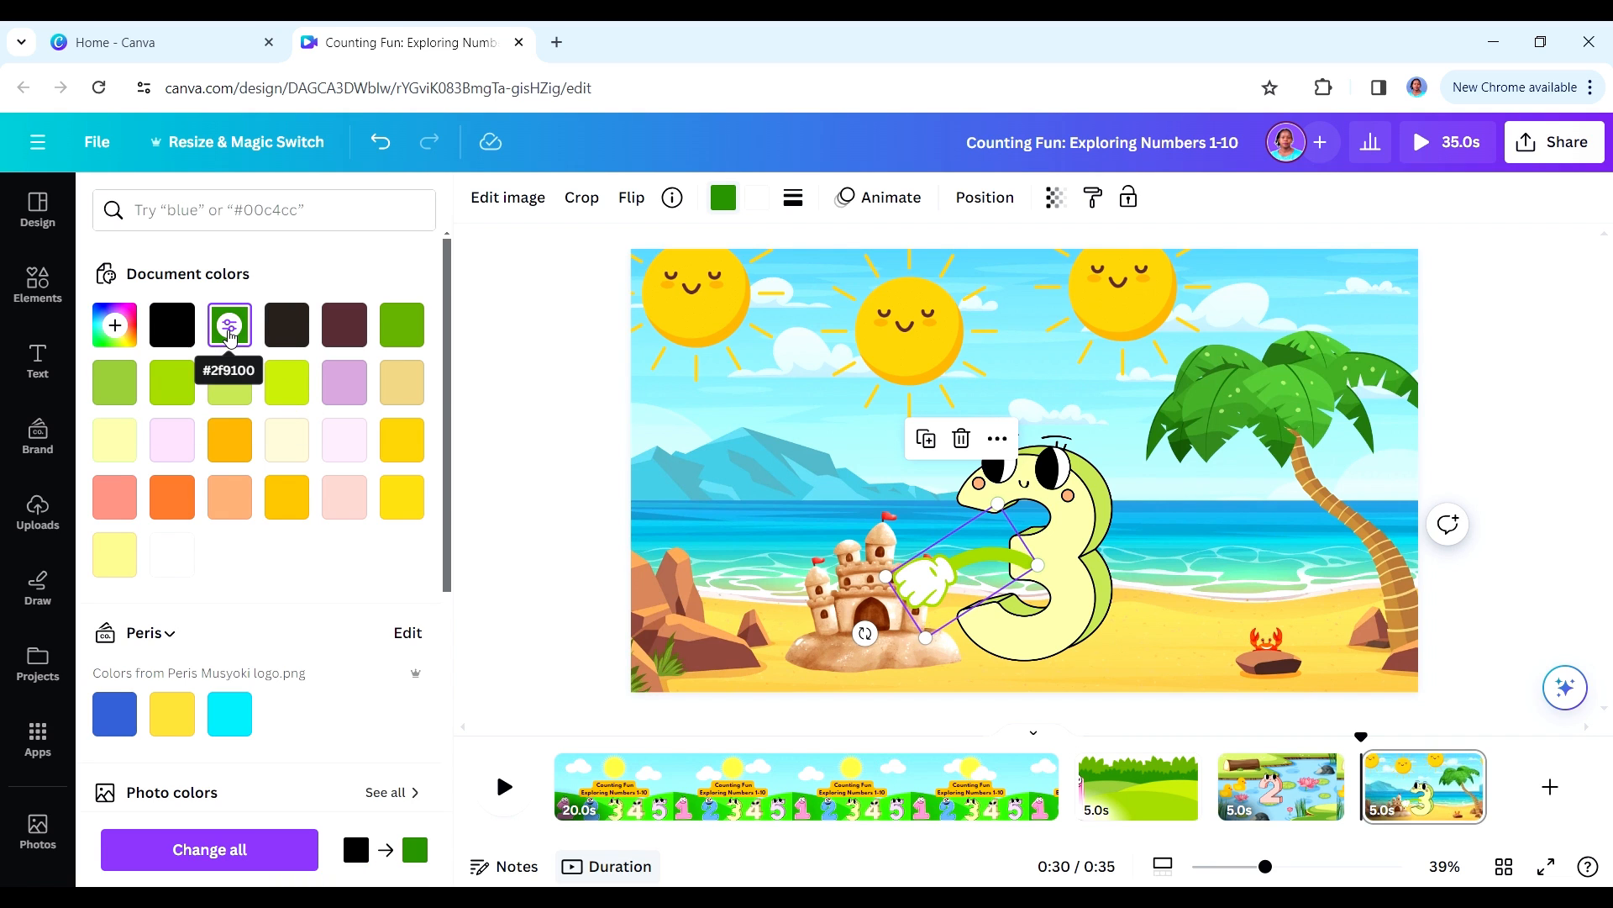
pyautogui.rightClick(1025, 590)
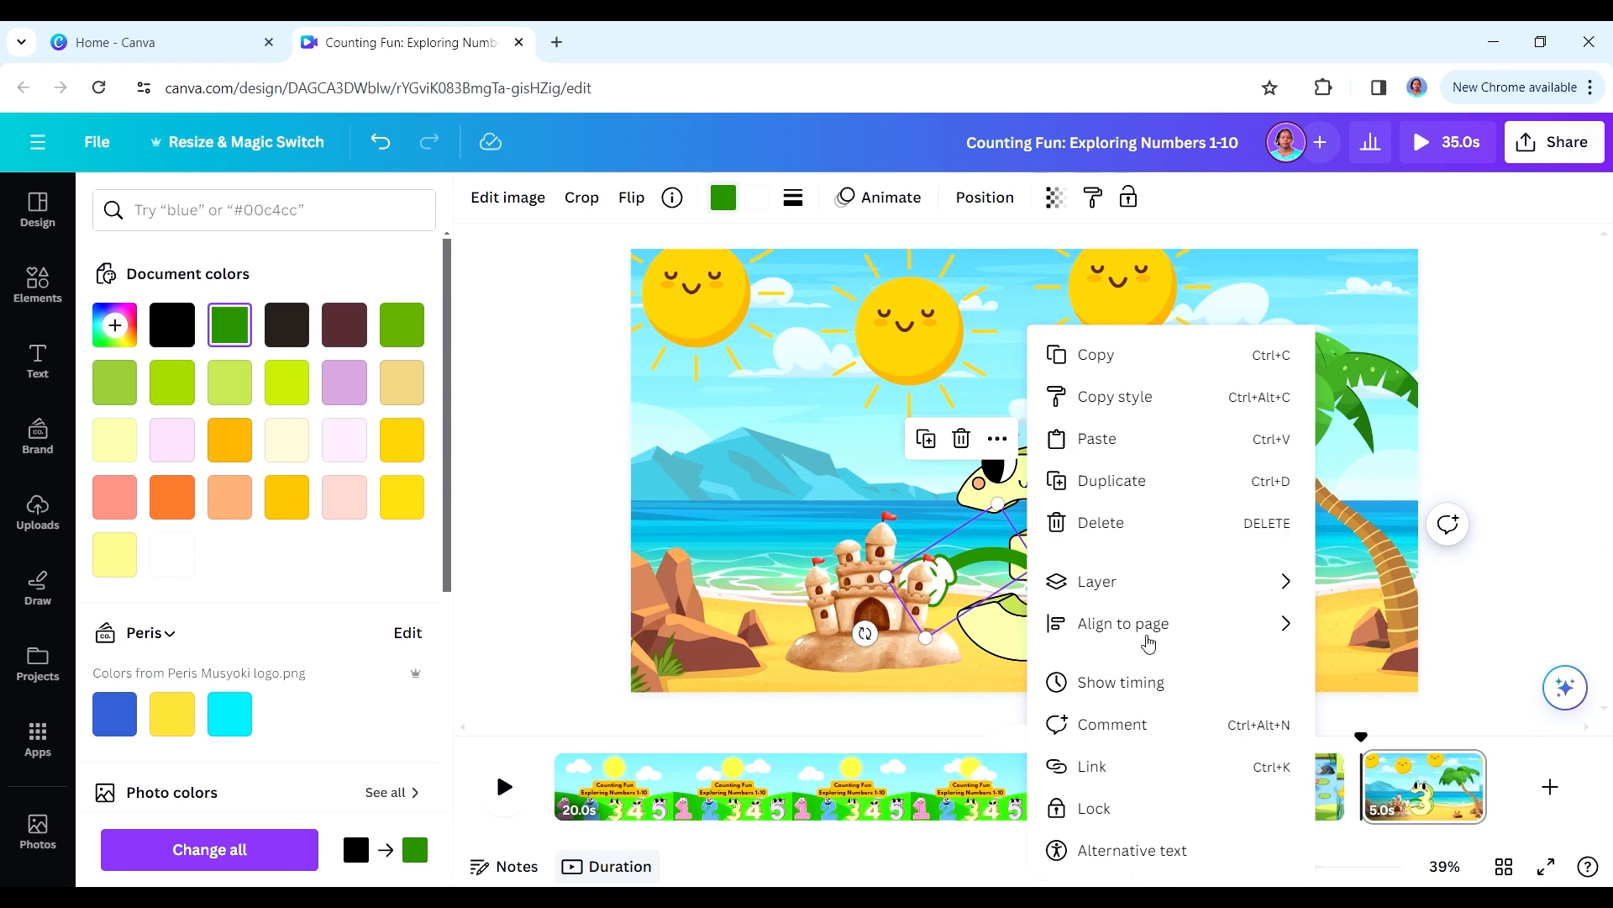
pyautogui.moveTo(1135, 583)
pyautogui.click(1387, 705)
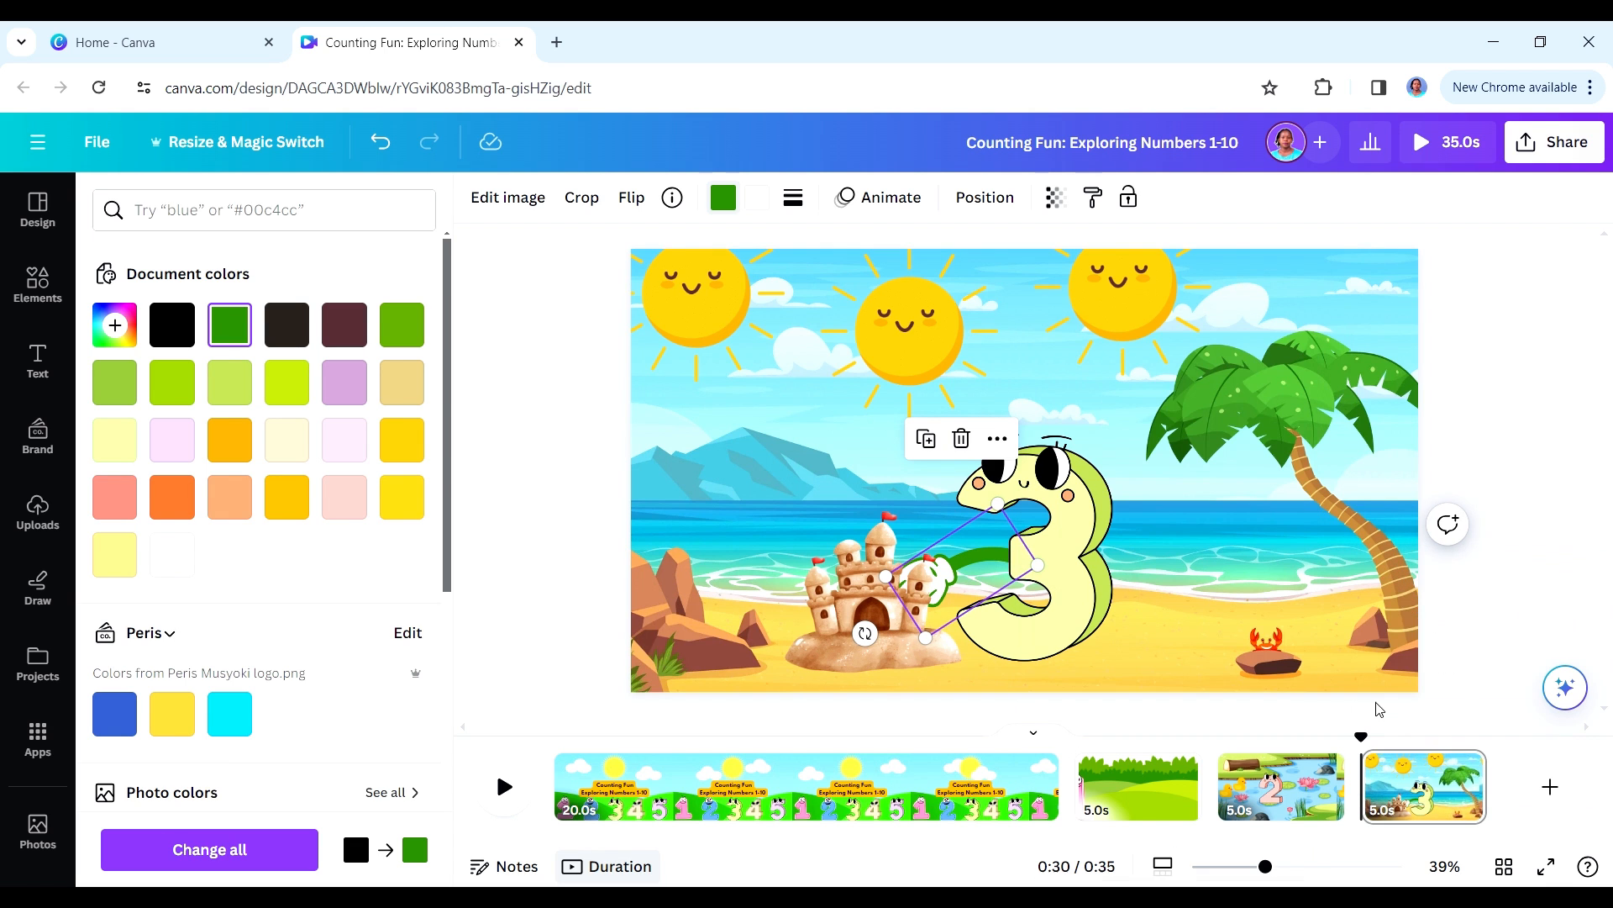
# - Move the 3 aside to the right, place a copy of the green arm below the first, and flip the copy horizontally
pyautogui.click(955, 575)
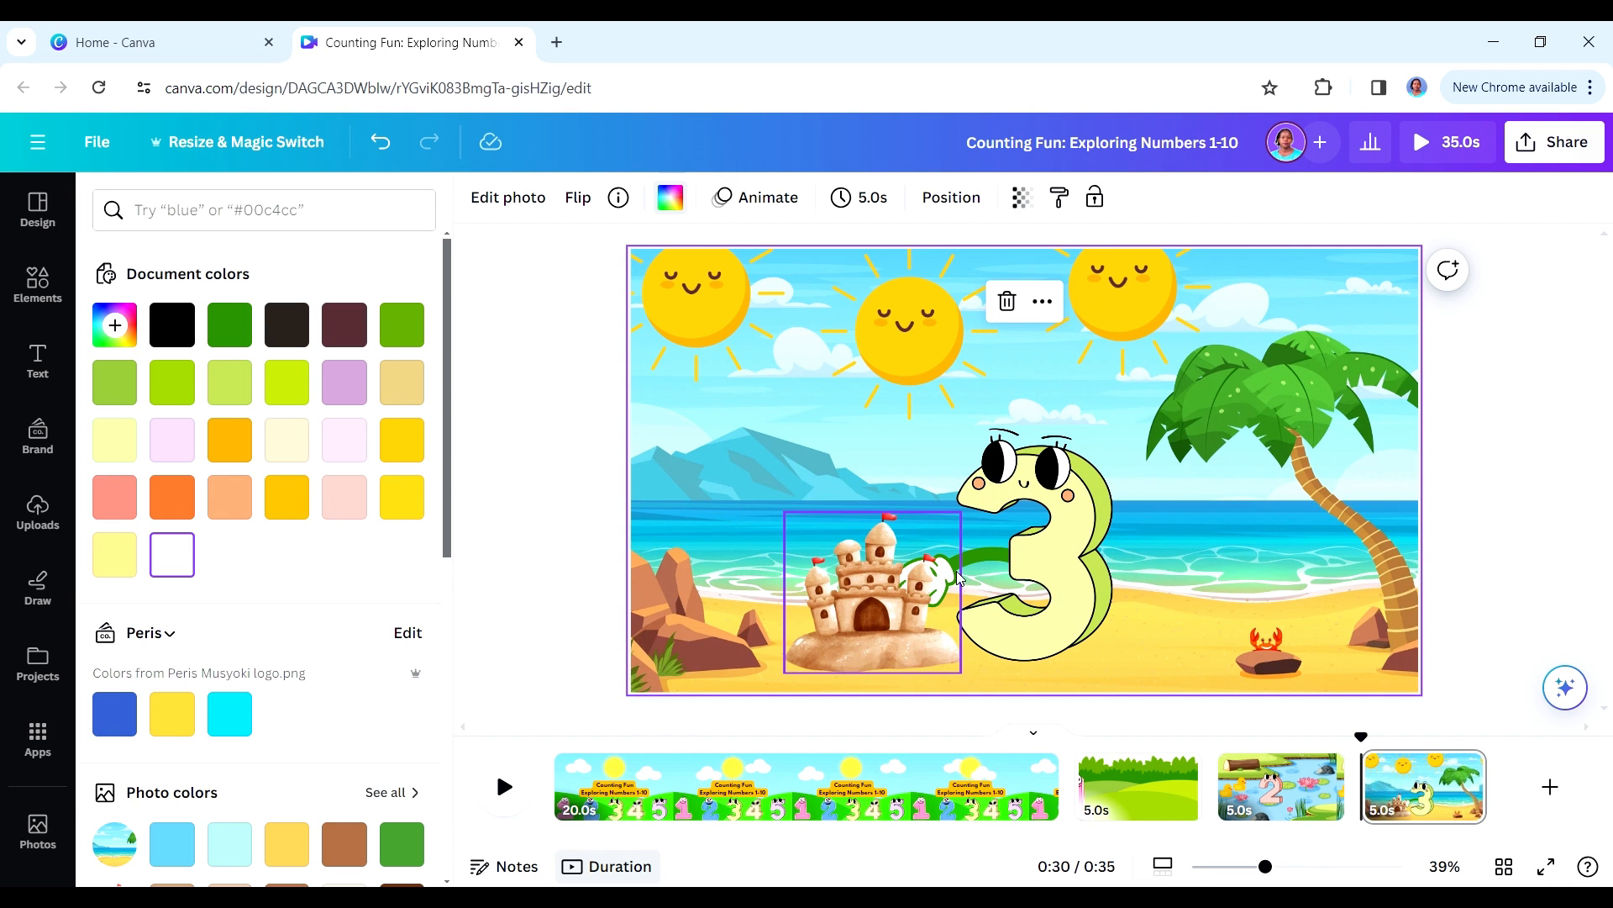
pyautogui.click(1004, 564)
pyautogui.click(942, 580)
pyautogui.moveTo(983, 561); pyautogui.dragTo(1081, 586)
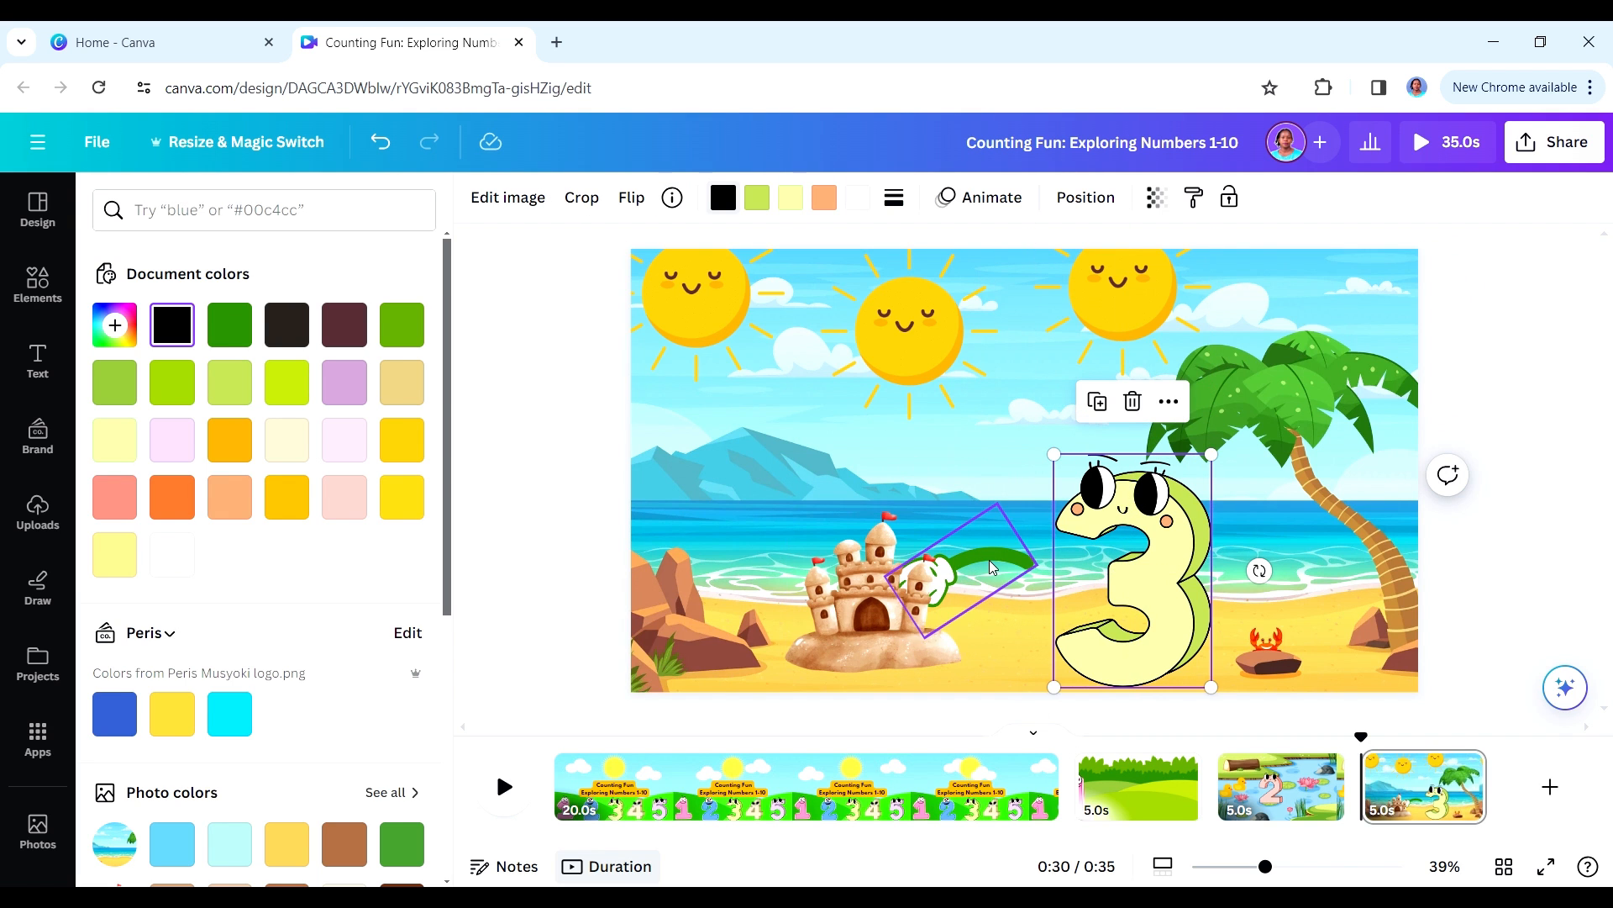
pyautogui.moveTo(987, 561); pyautogui.dragTo(987, 628)
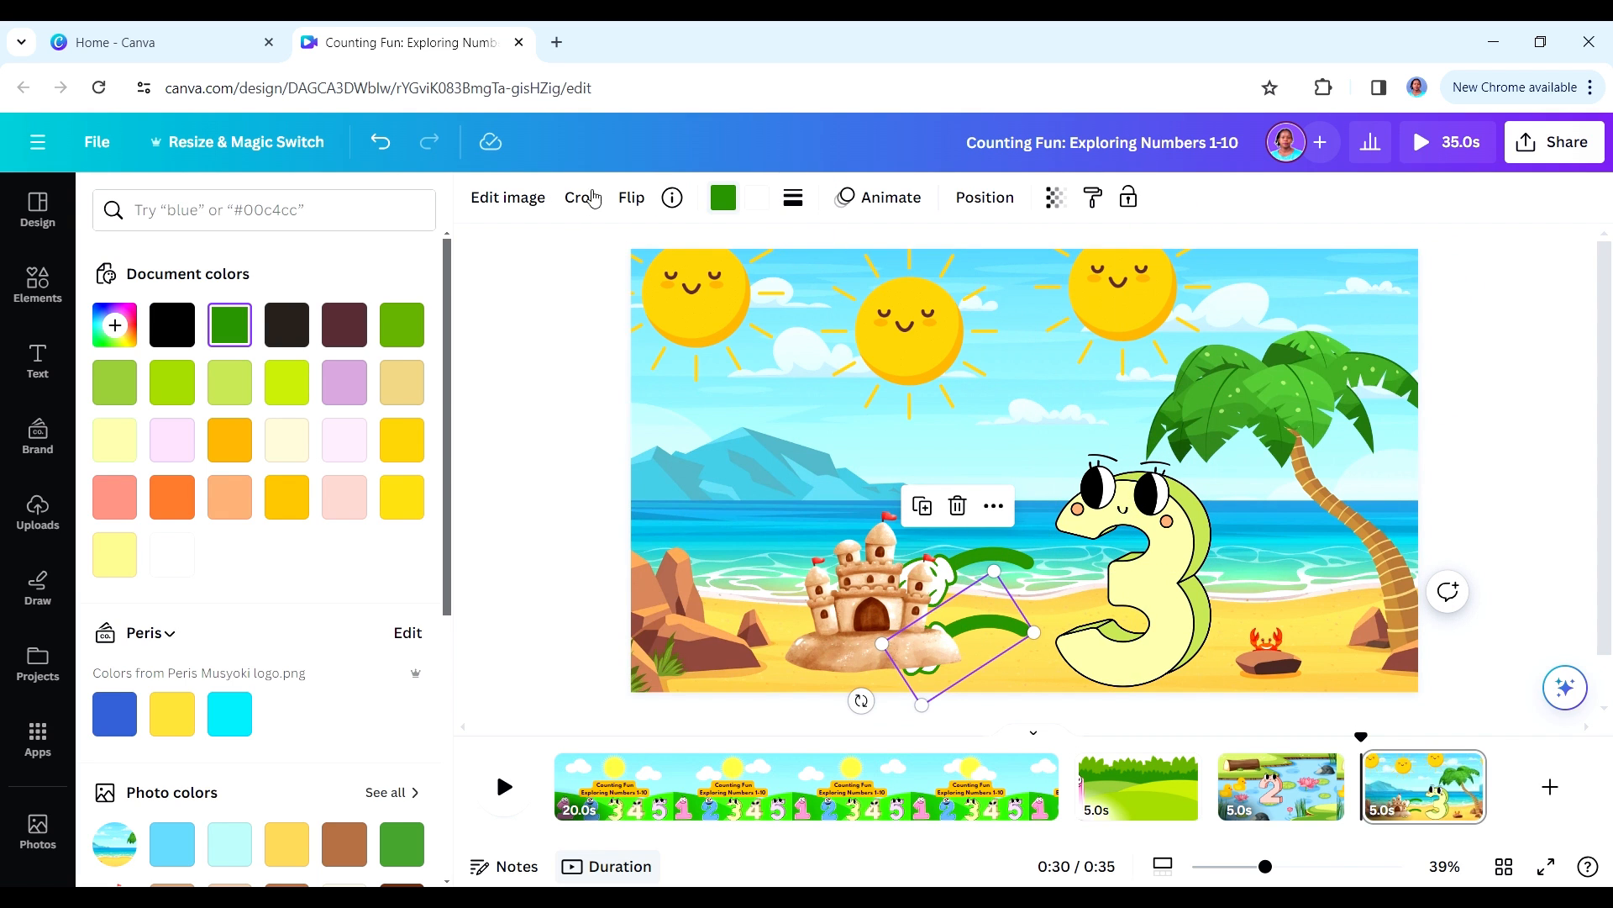
pyautogui.click(622, 199)
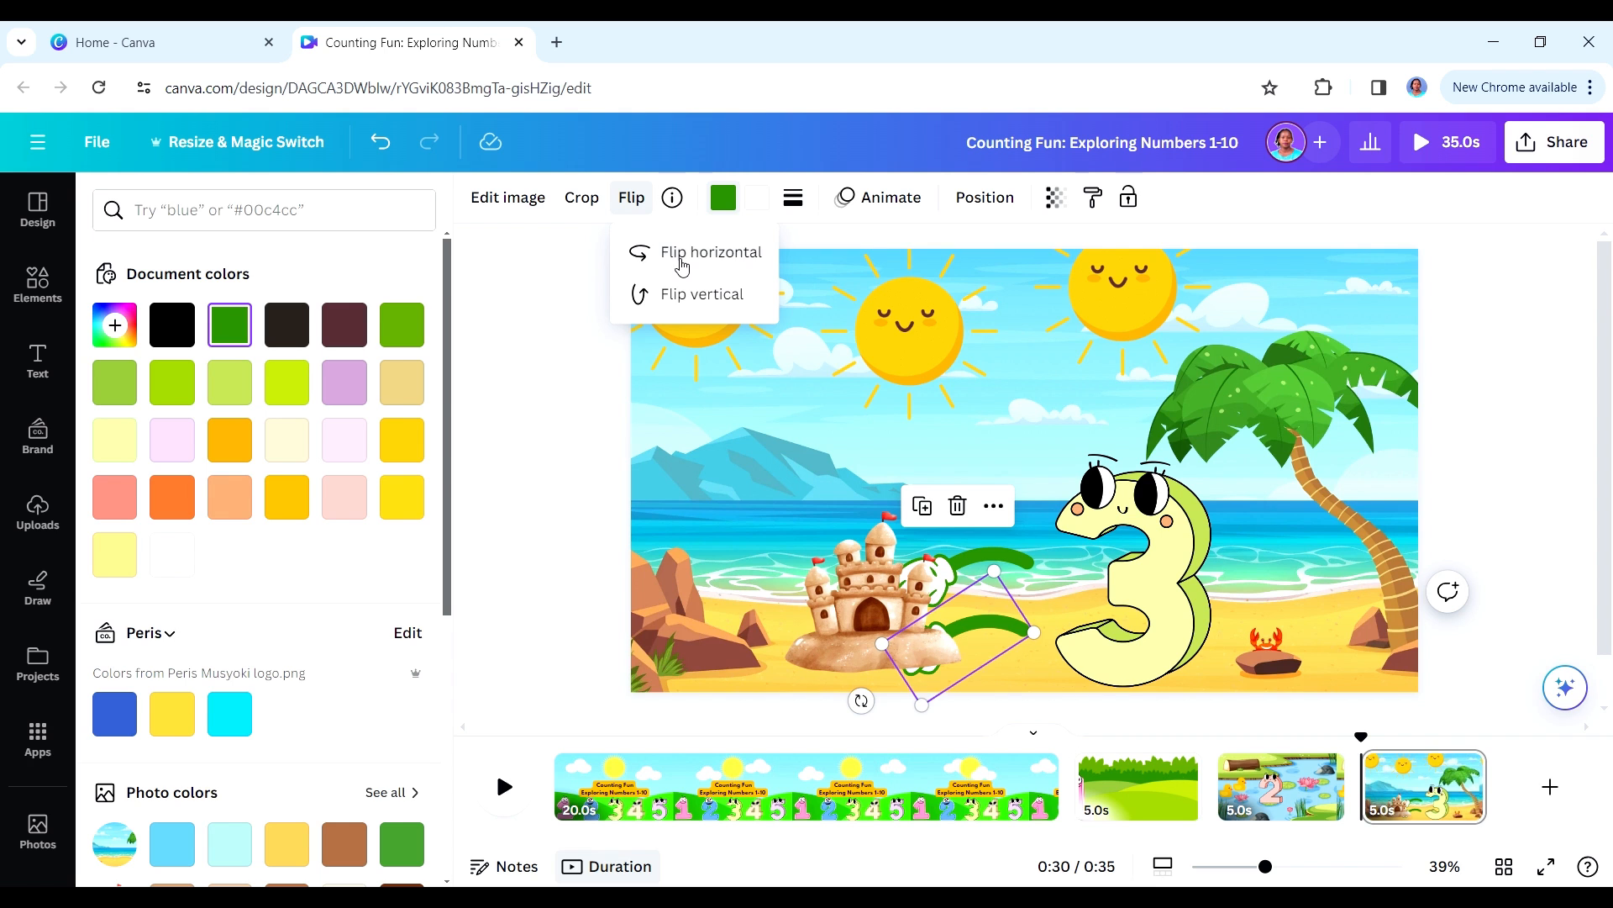
pyautogui.moveTo(979, 625); pyautogui.dragTo(1021, 609)
# - Bring the lower arm to the front and move the 3 back so both arms attach to its body
pyautogui.rightClick(1027, 626)
pyautogui.moveTo(1282, 581)
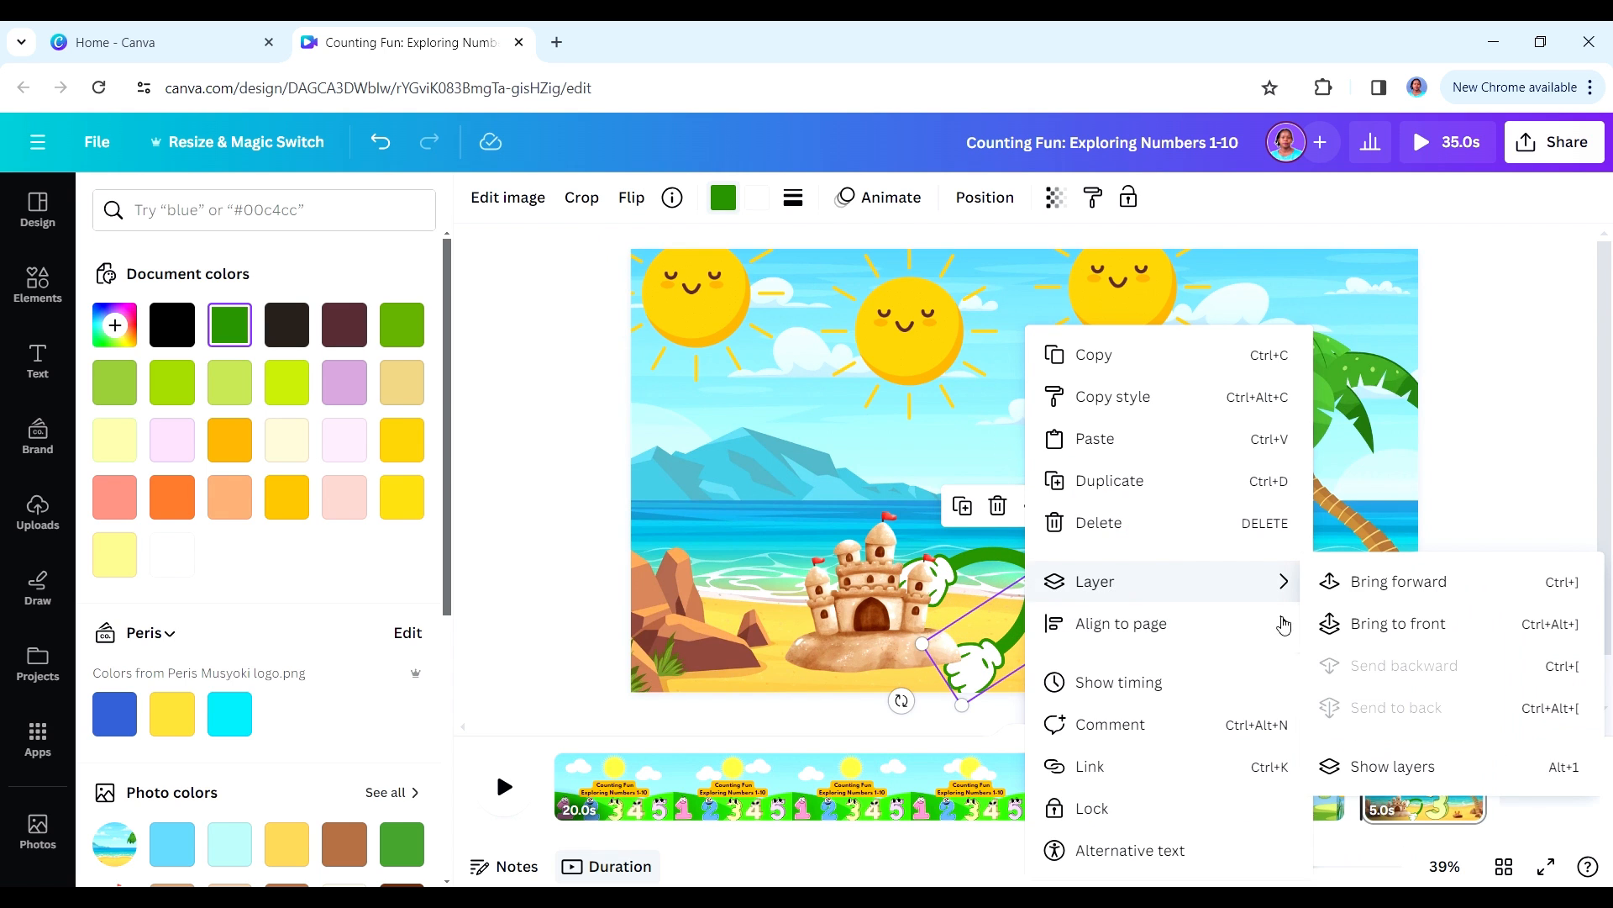
pyautogui.click(1361, 622)
pyautogui.moveTo(1120, 604); pyautogui.dragTo(1045, 604)
pyautogui.click(1178, 531)
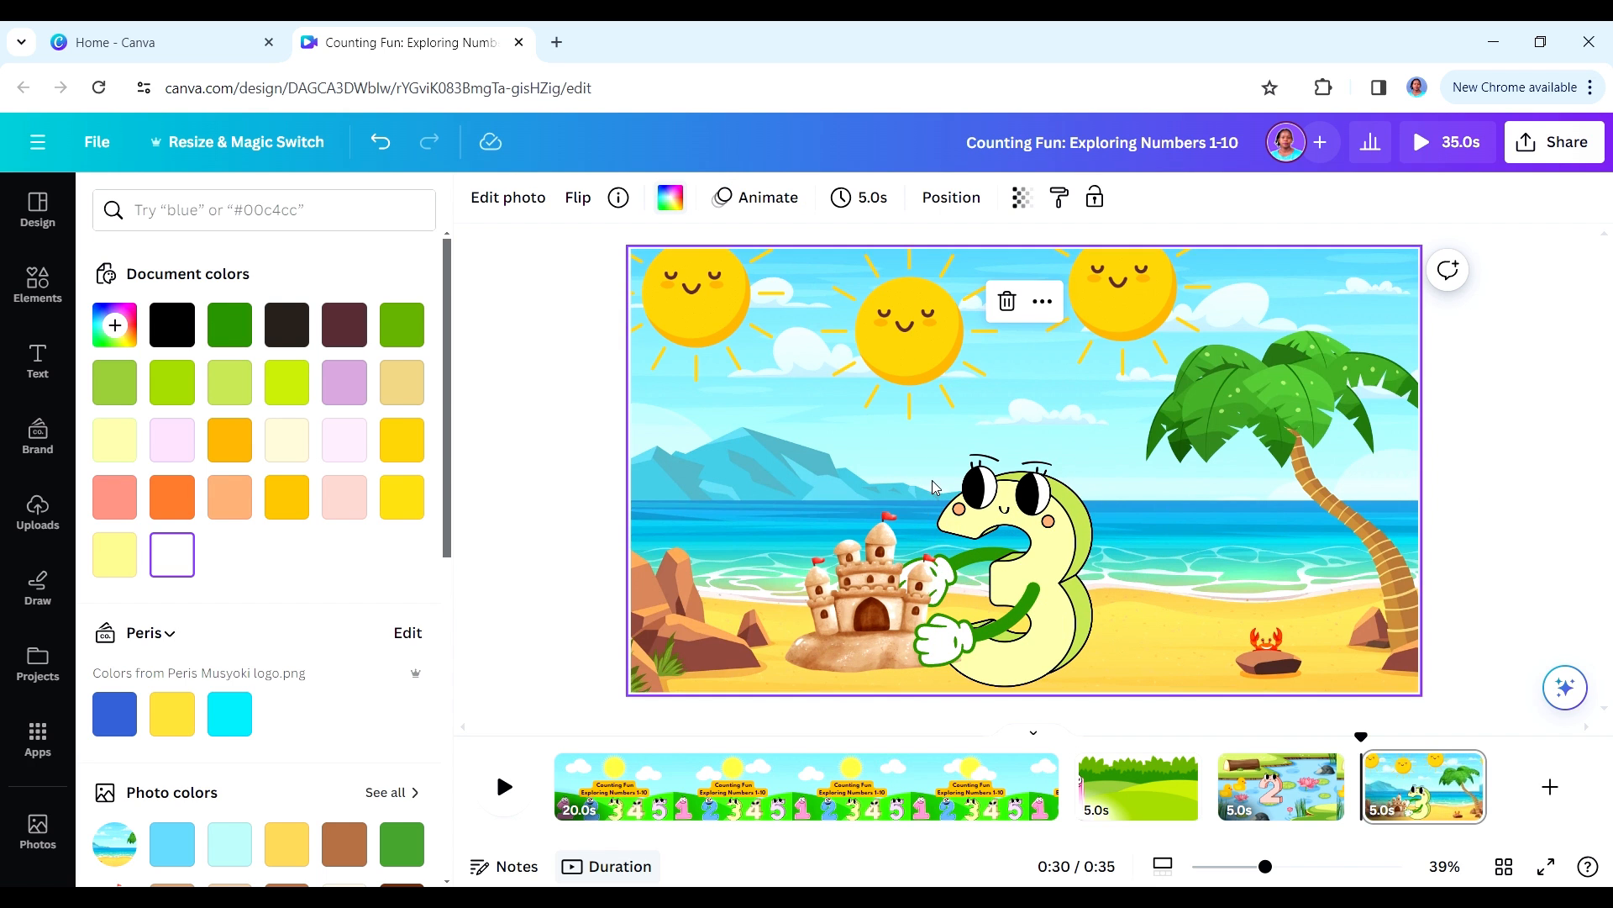
# - Move the sandcastle left, clear of the 3's hands
pyautogui.click(1030, 596)
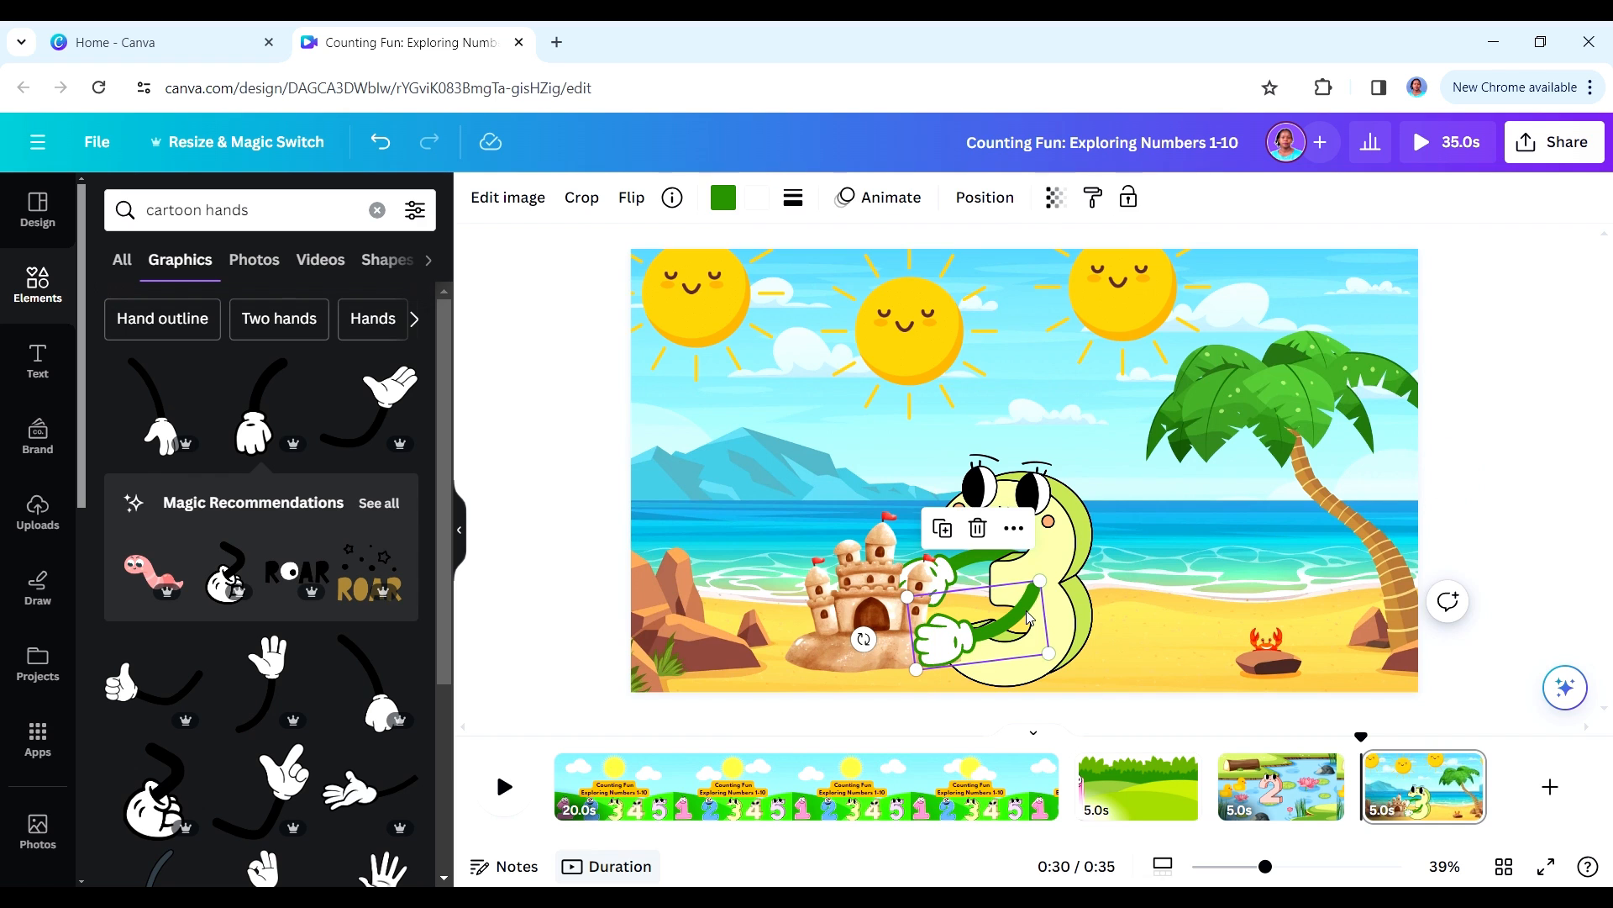
pyautogui.moveTo(1028, 617); pyautogui.dragTo(1000, 544)
pyautogui.click(972, 561)
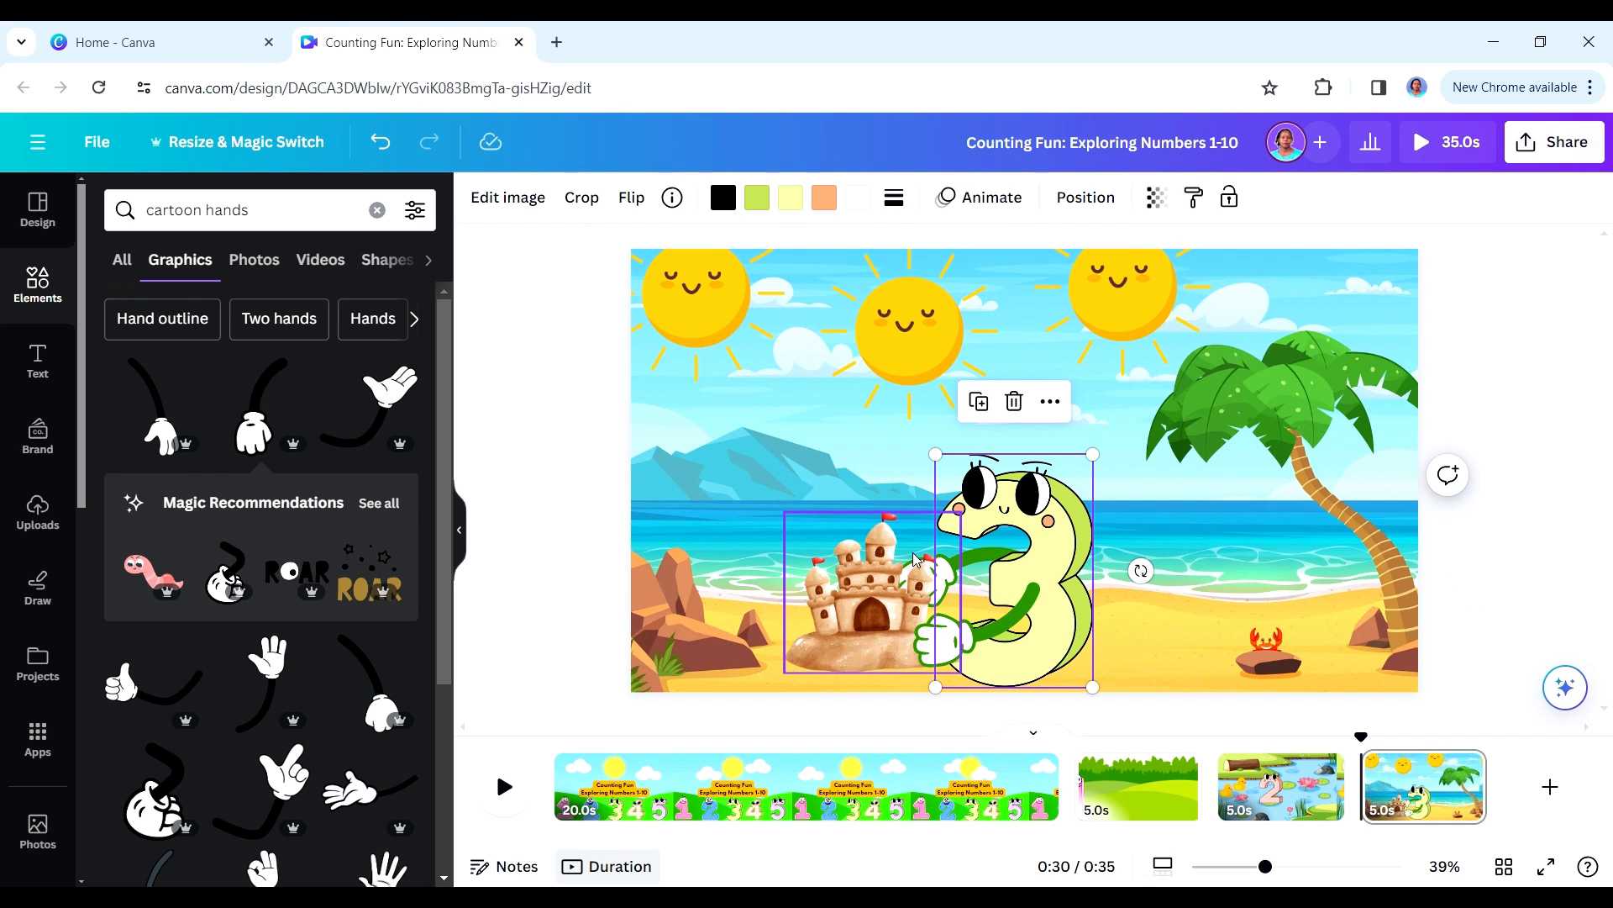
pyautogui.moveTo(846, 590); pyautogui.dragTo(749, 591)
# - Select both arms together with the 3 and move them a short way to the right
pyautogui.click(945, 640)
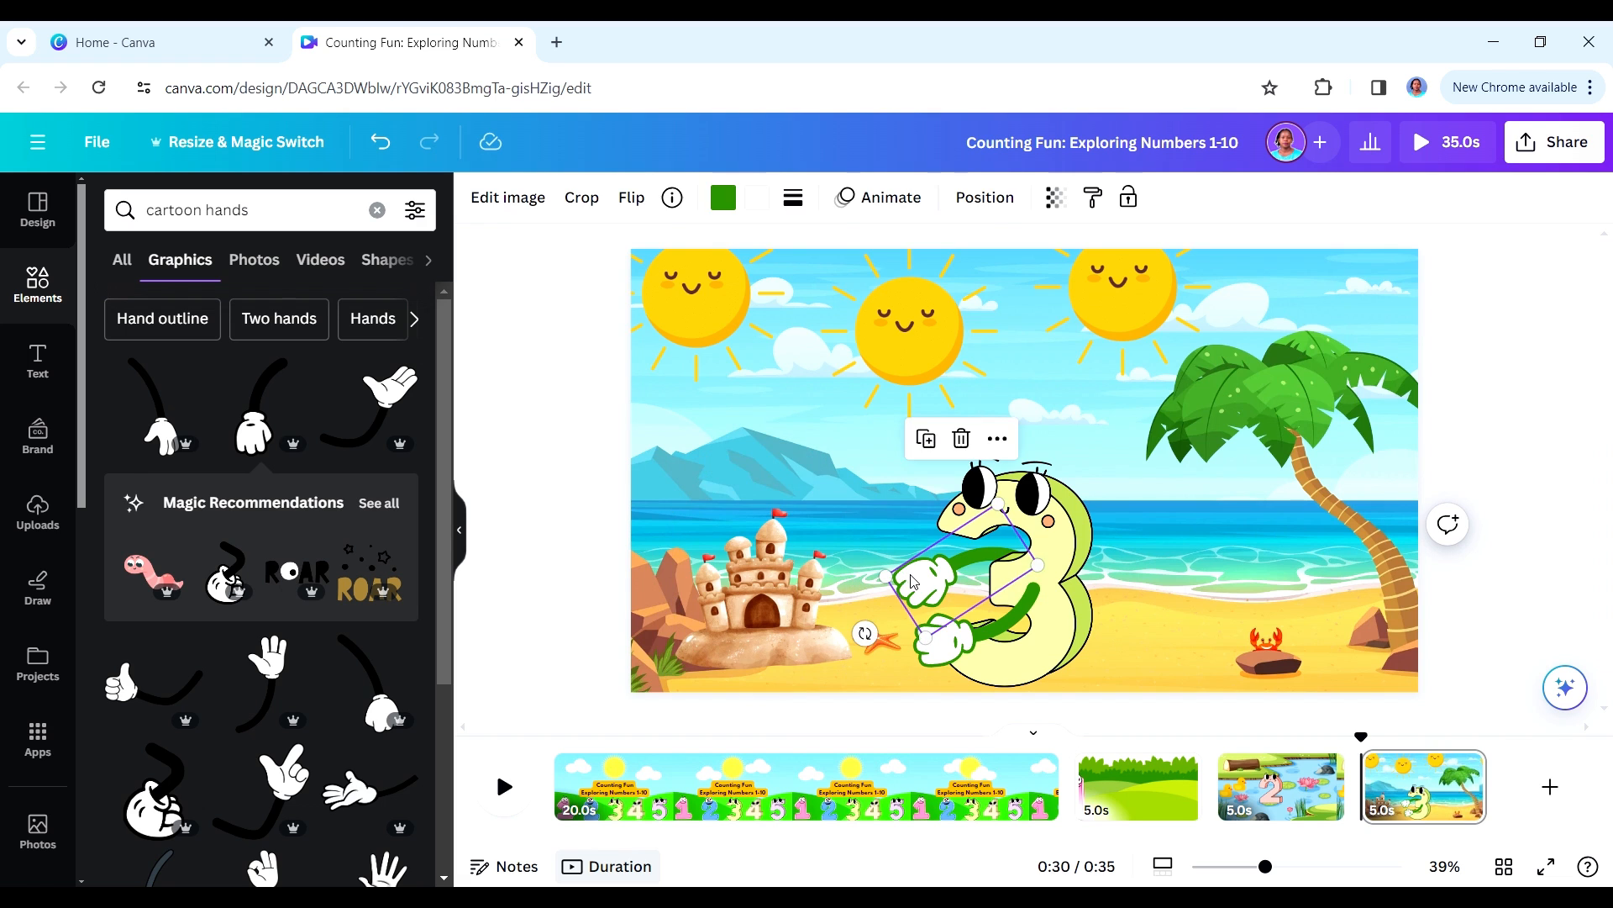
pyautogui.moveTo(945, 640); pyautogui.dragTo(953, 645)
pyautogui.click(922, 582)
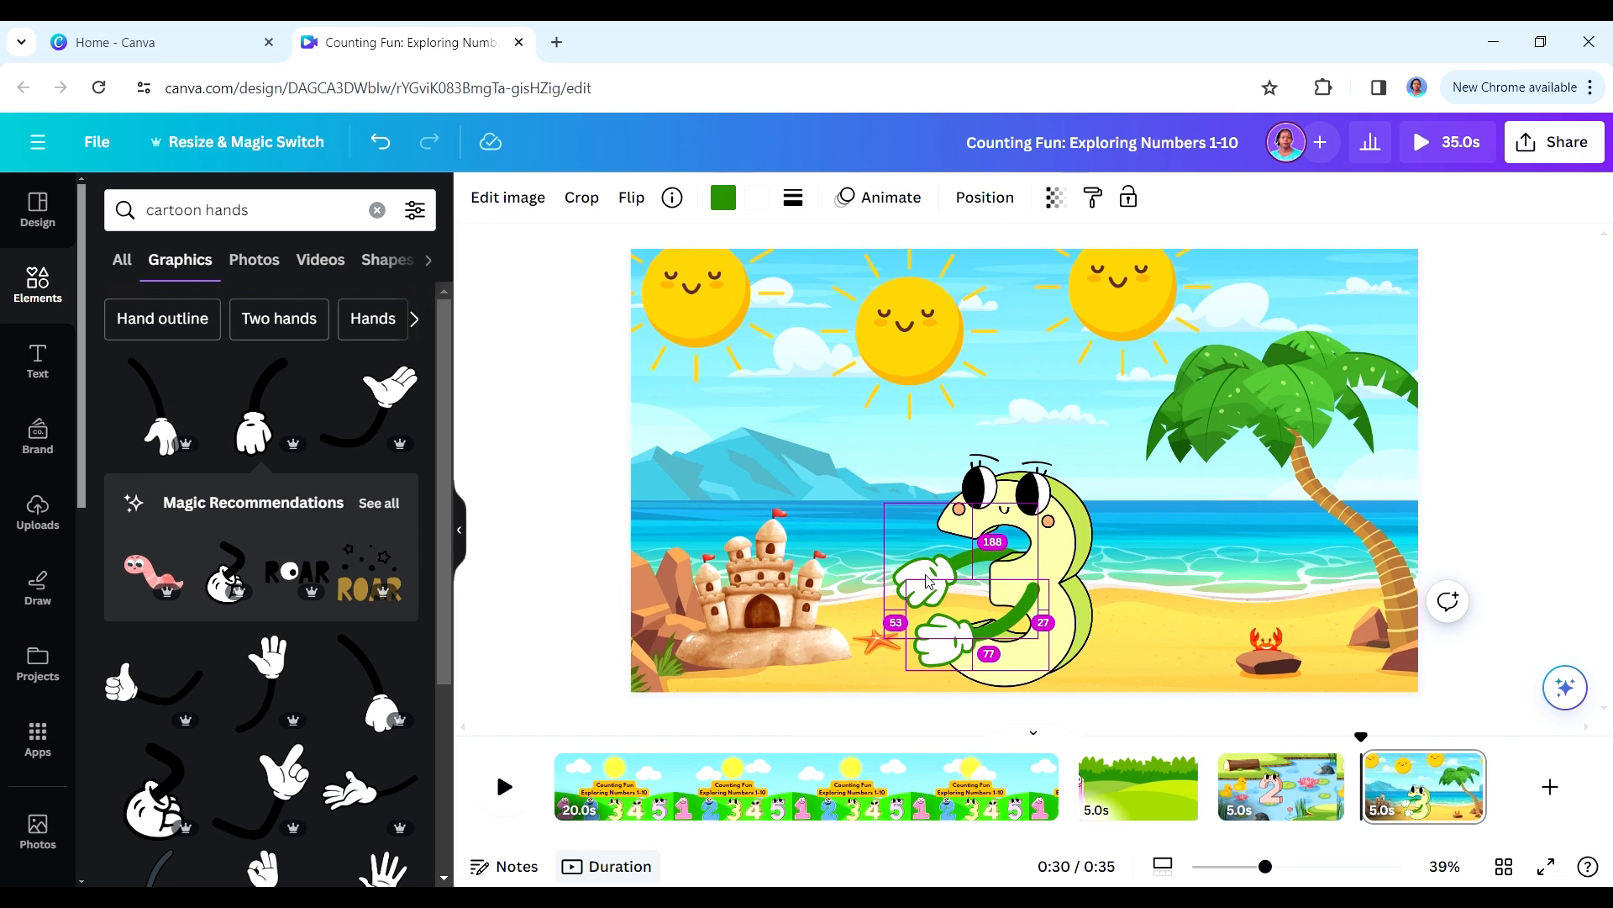
pyautogui.keyDown('shift'); pyautogui.click(939, 660); pyautogui.keyUp('shift')
pyautogui.keyDown('shift'); pyautogui.click(1055, 539); pyautogui.keyUp('shift')
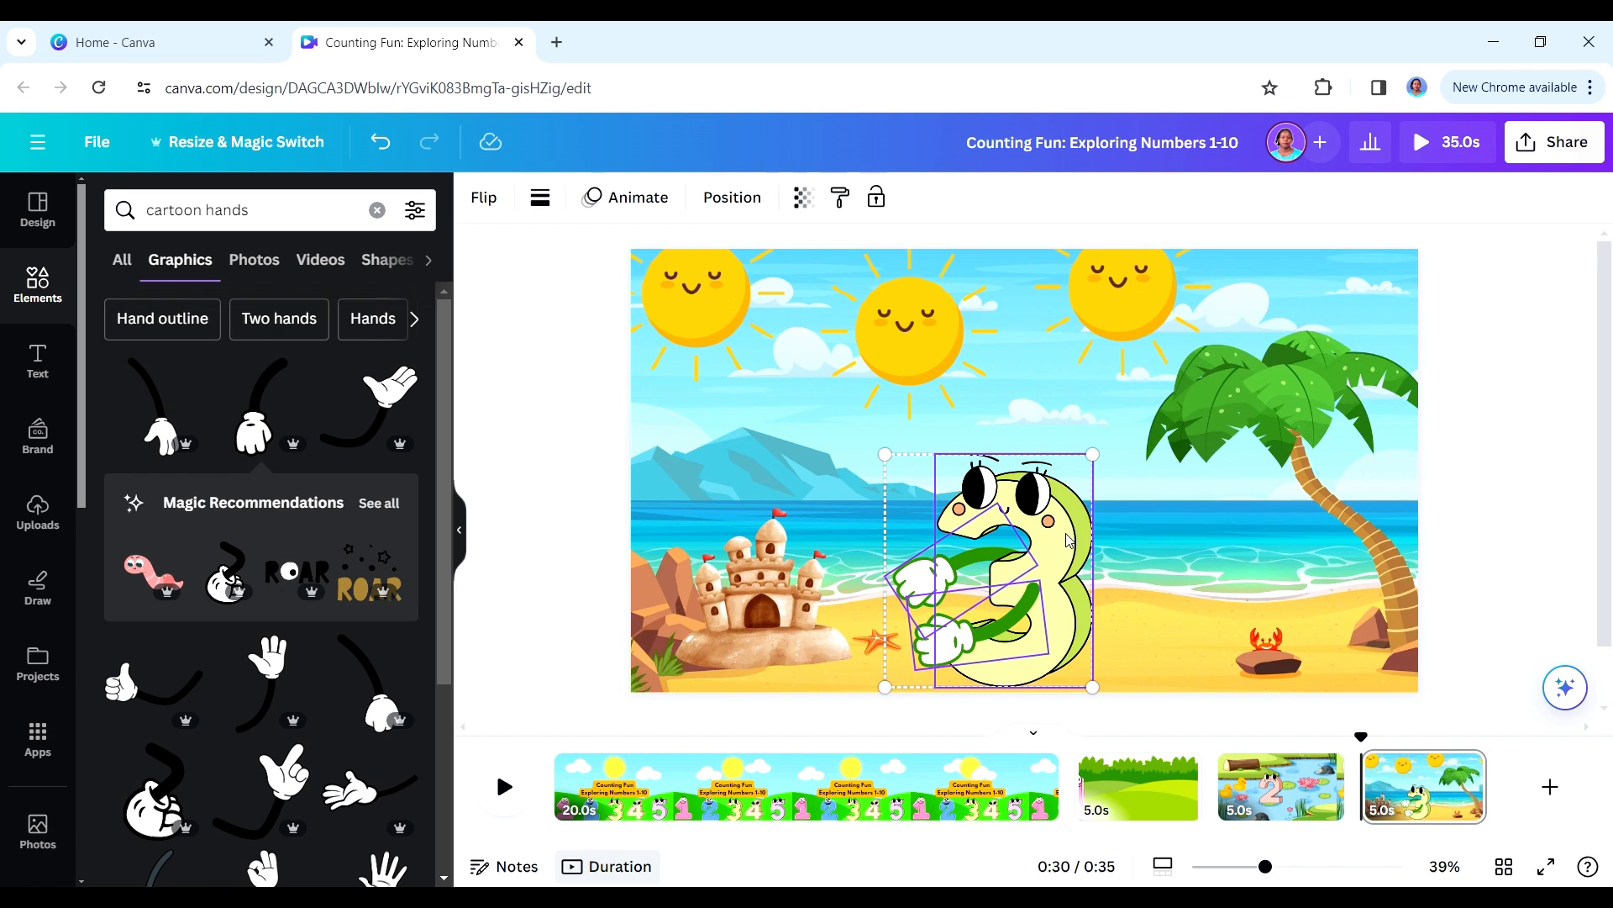
pyautogui.rightClick(1022, 536)
pyautogui.press('Escape')
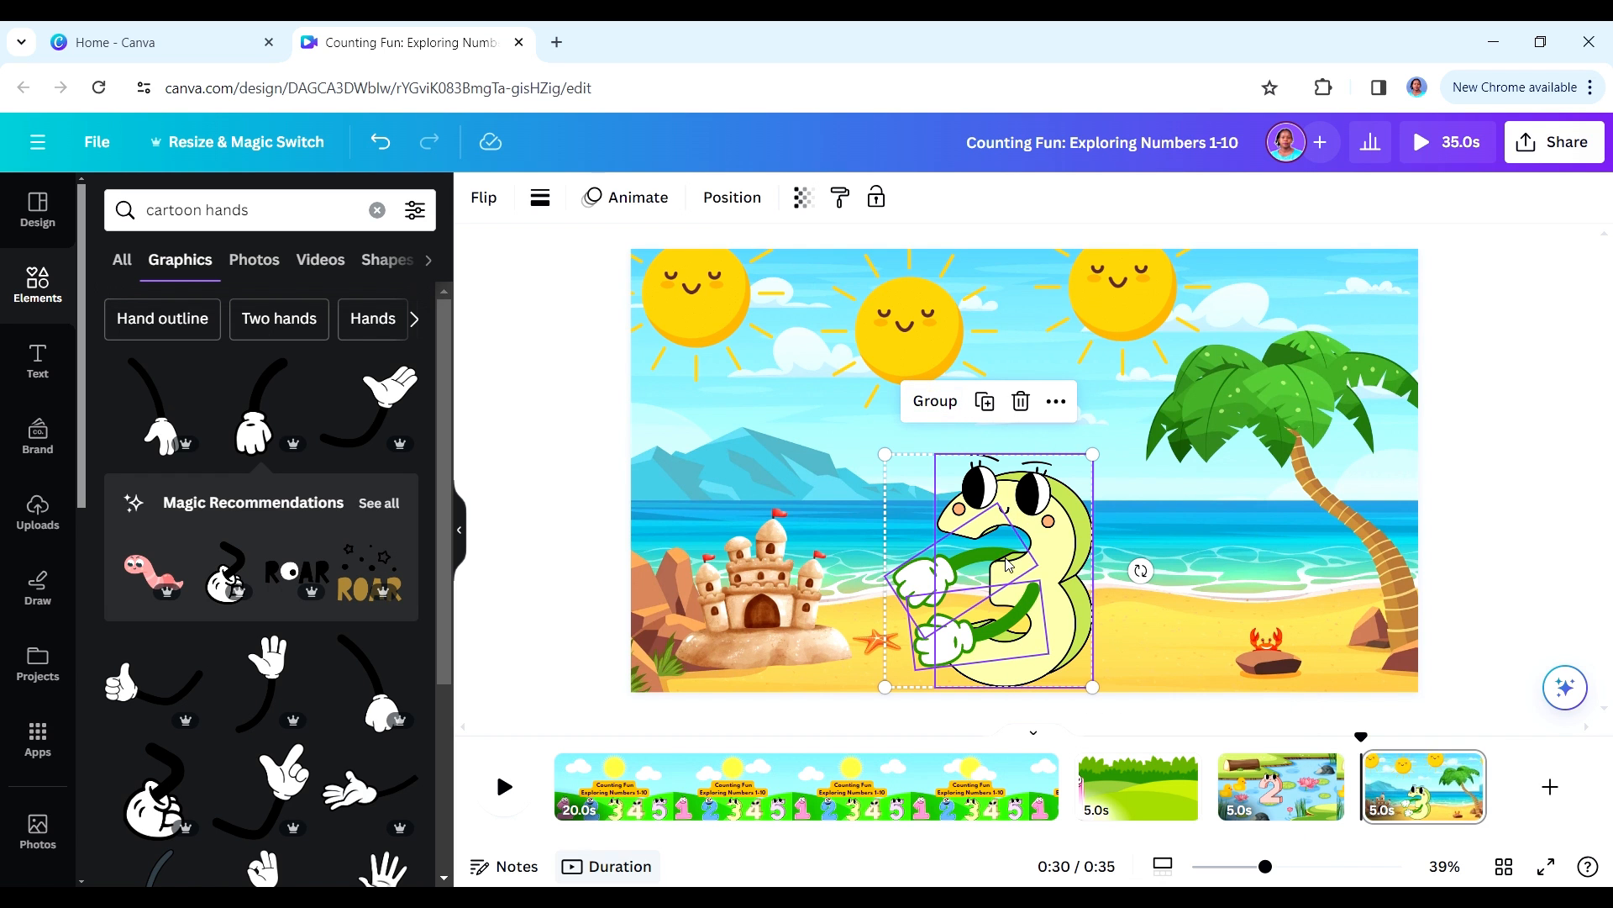
pyautogui.moveTo(1008, 567); pyautogui.dragTo(1042, 559)
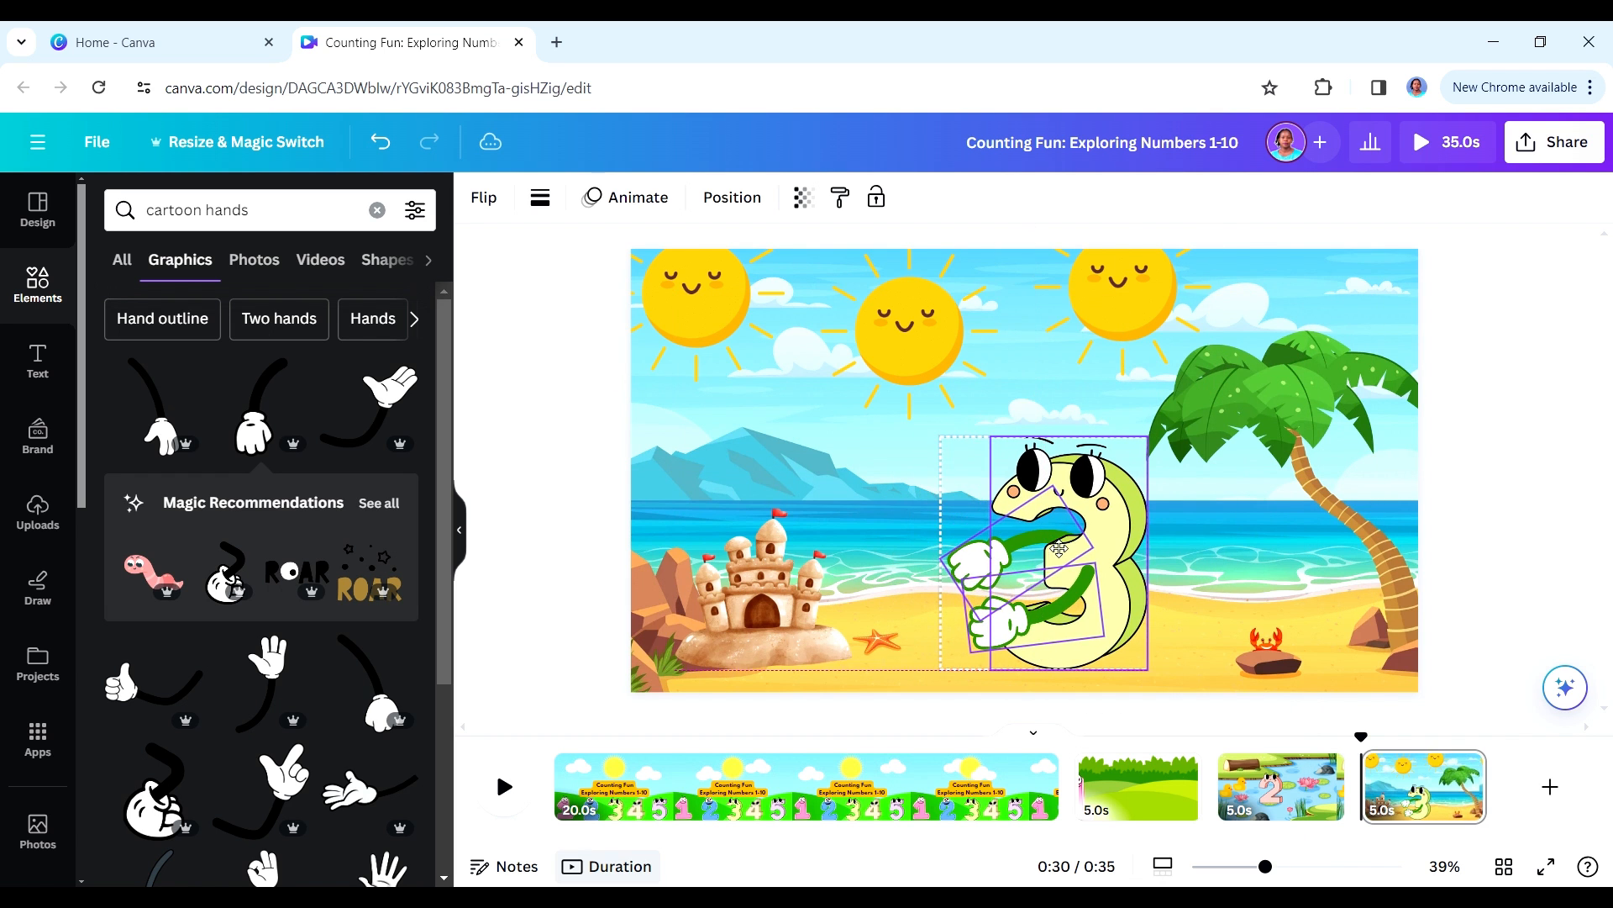
# - Move the sandcastle back between the 3's two hands and select the 3
pyautogui.moveTo(782, 579); pyautogui.dragTo(909, 580)
pyautogui.click(1150, 586)
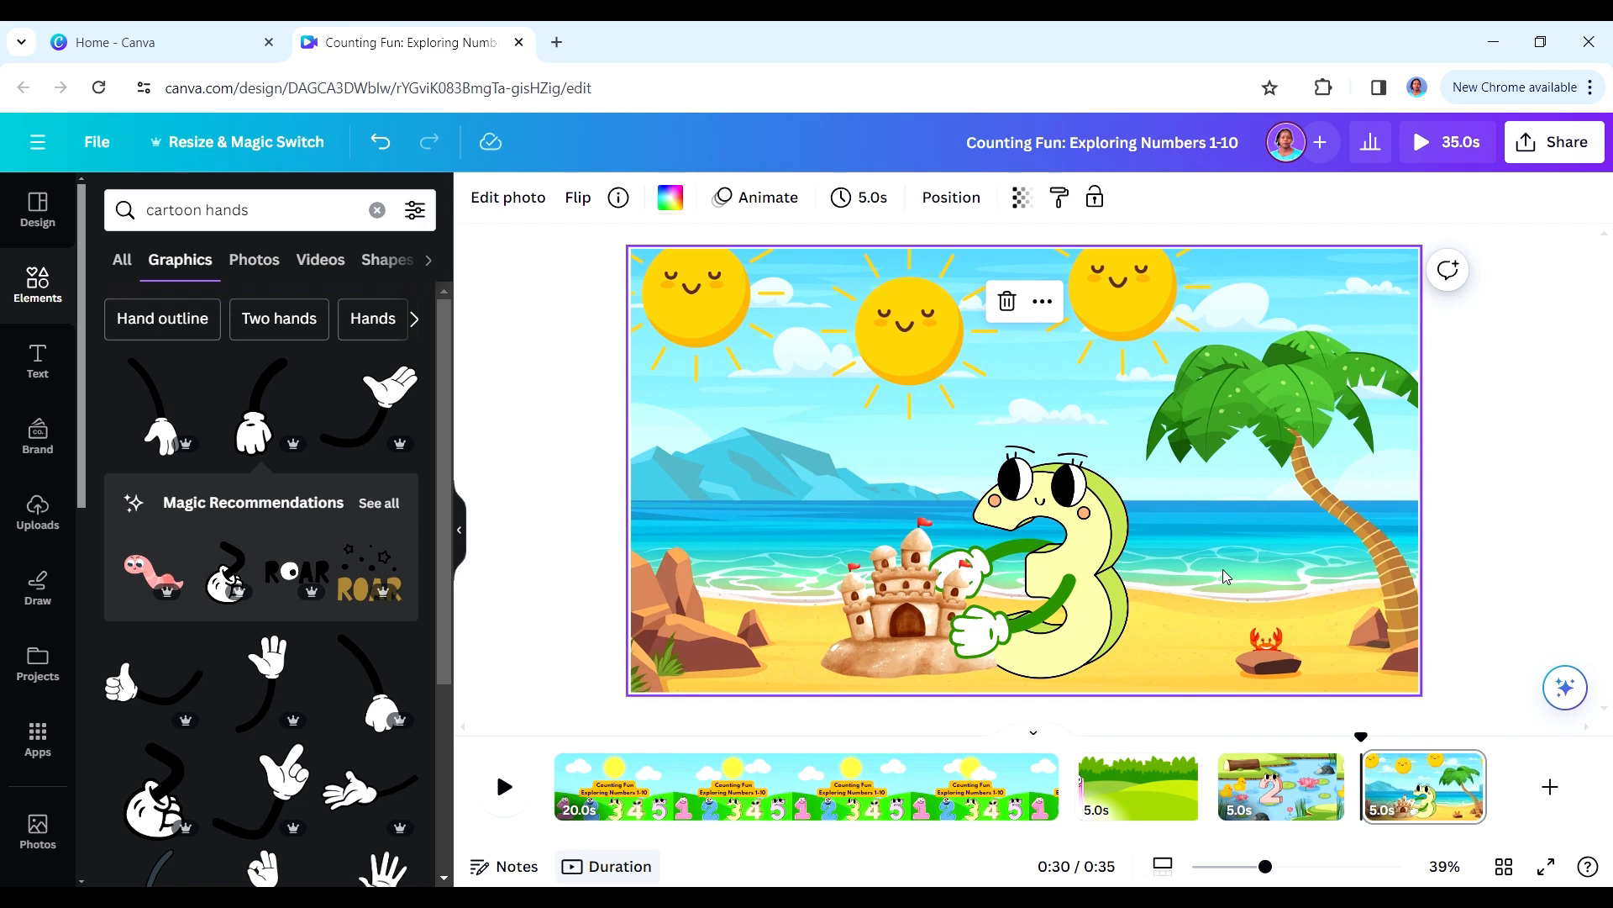
pyautogui.click(1105, 609)
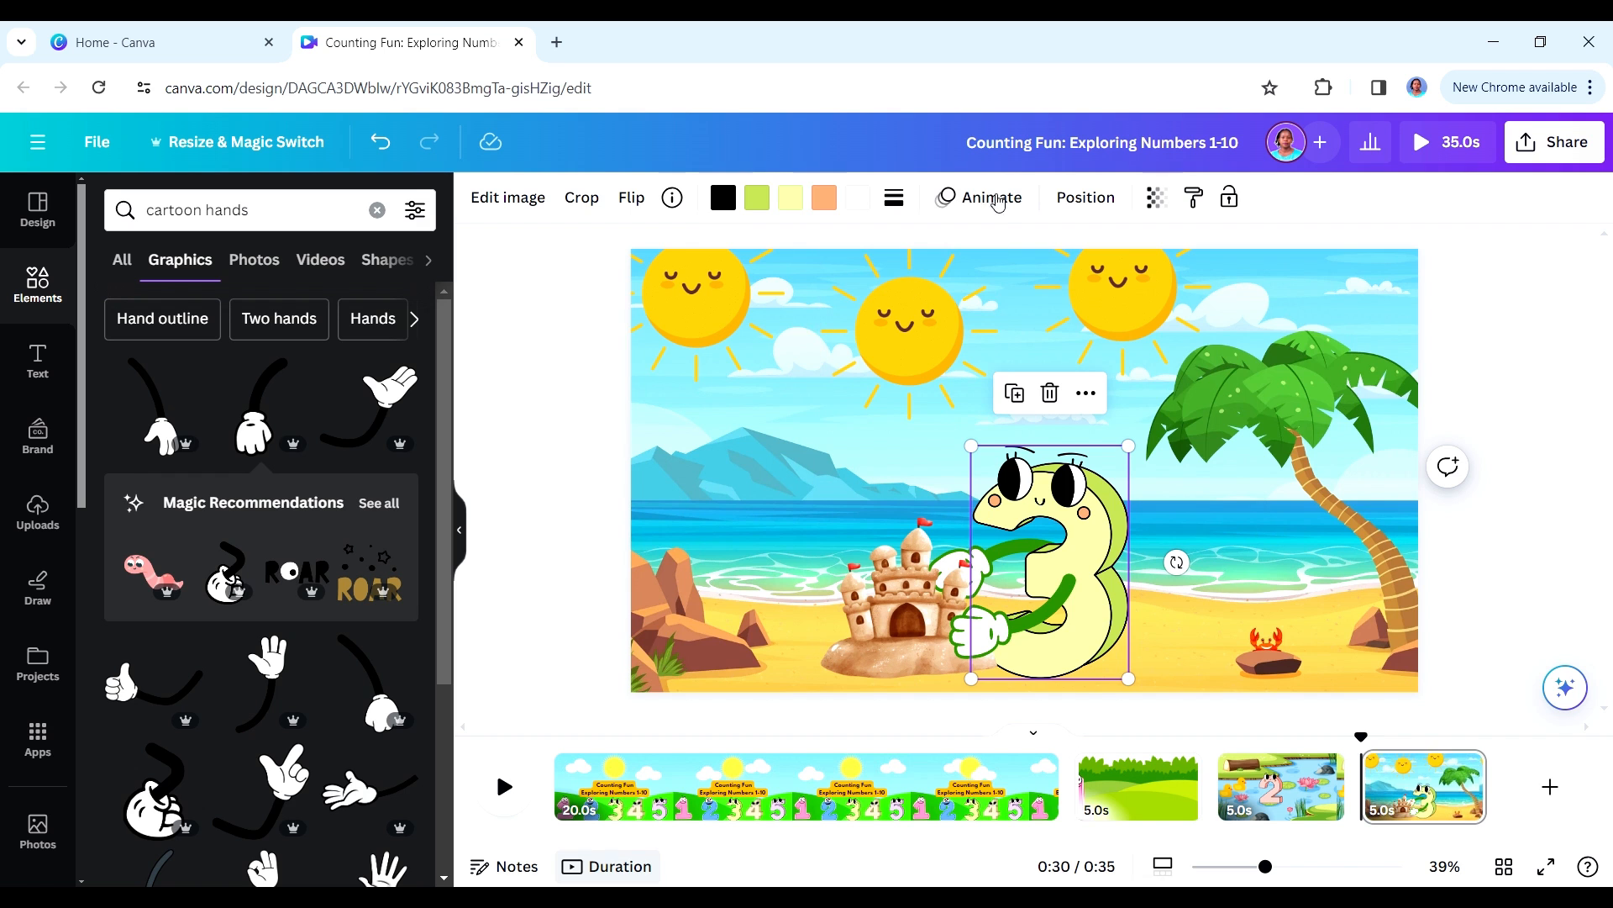
# - Apply the Wiggle animation to the number 3 and add a new page after the beach scene
pyautogui.click(1003, 204)
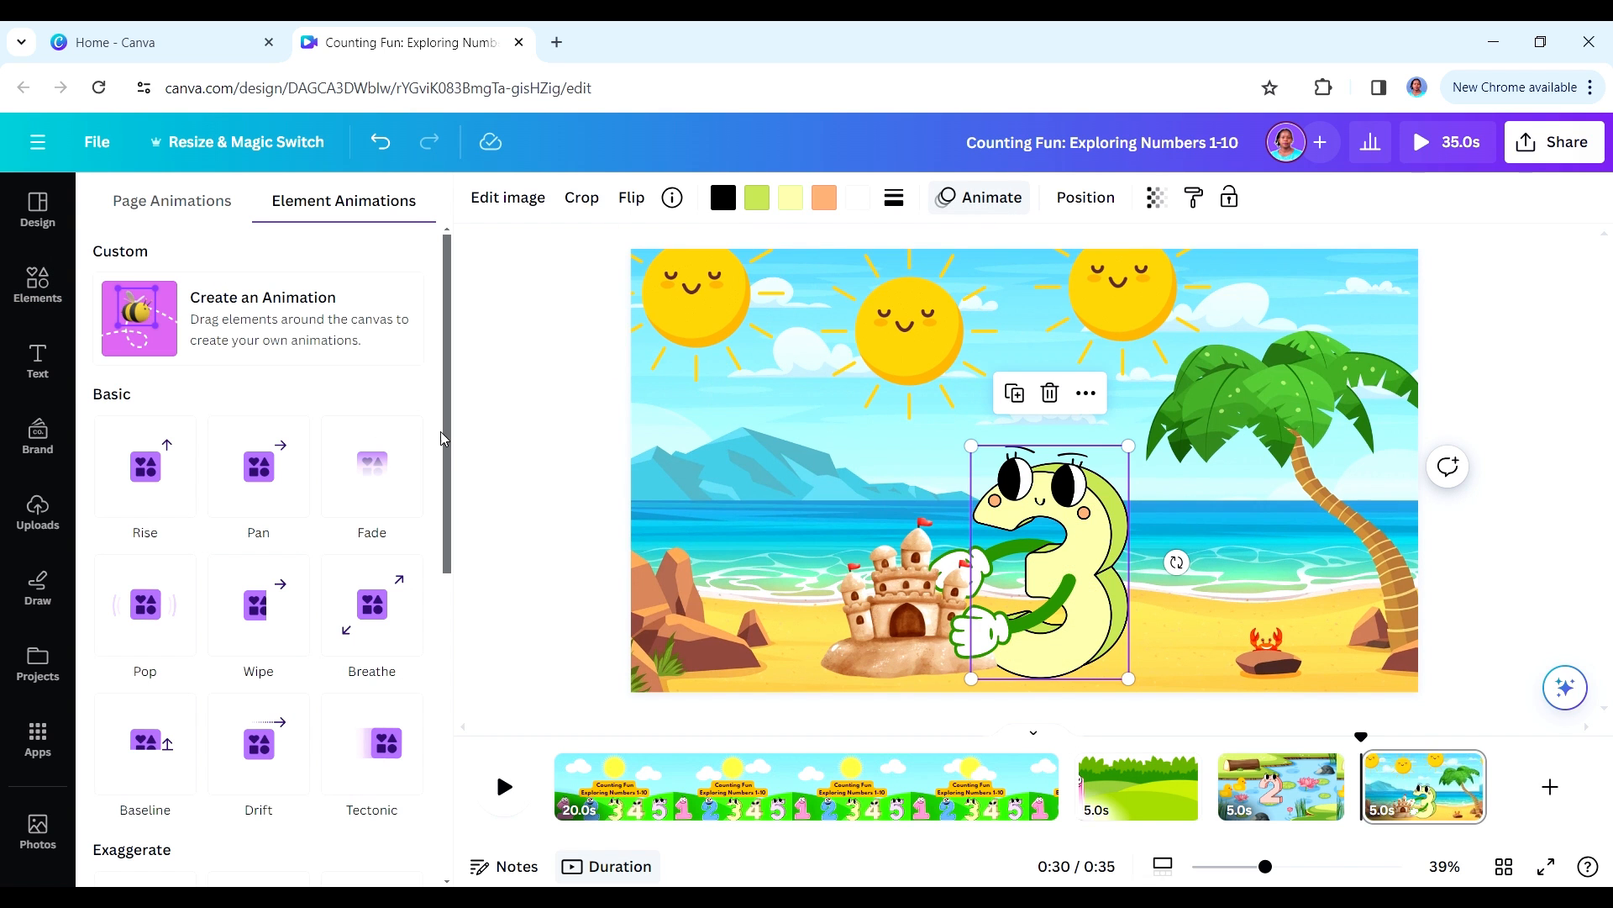
pyautogui.scroll(-10, 450, 443)
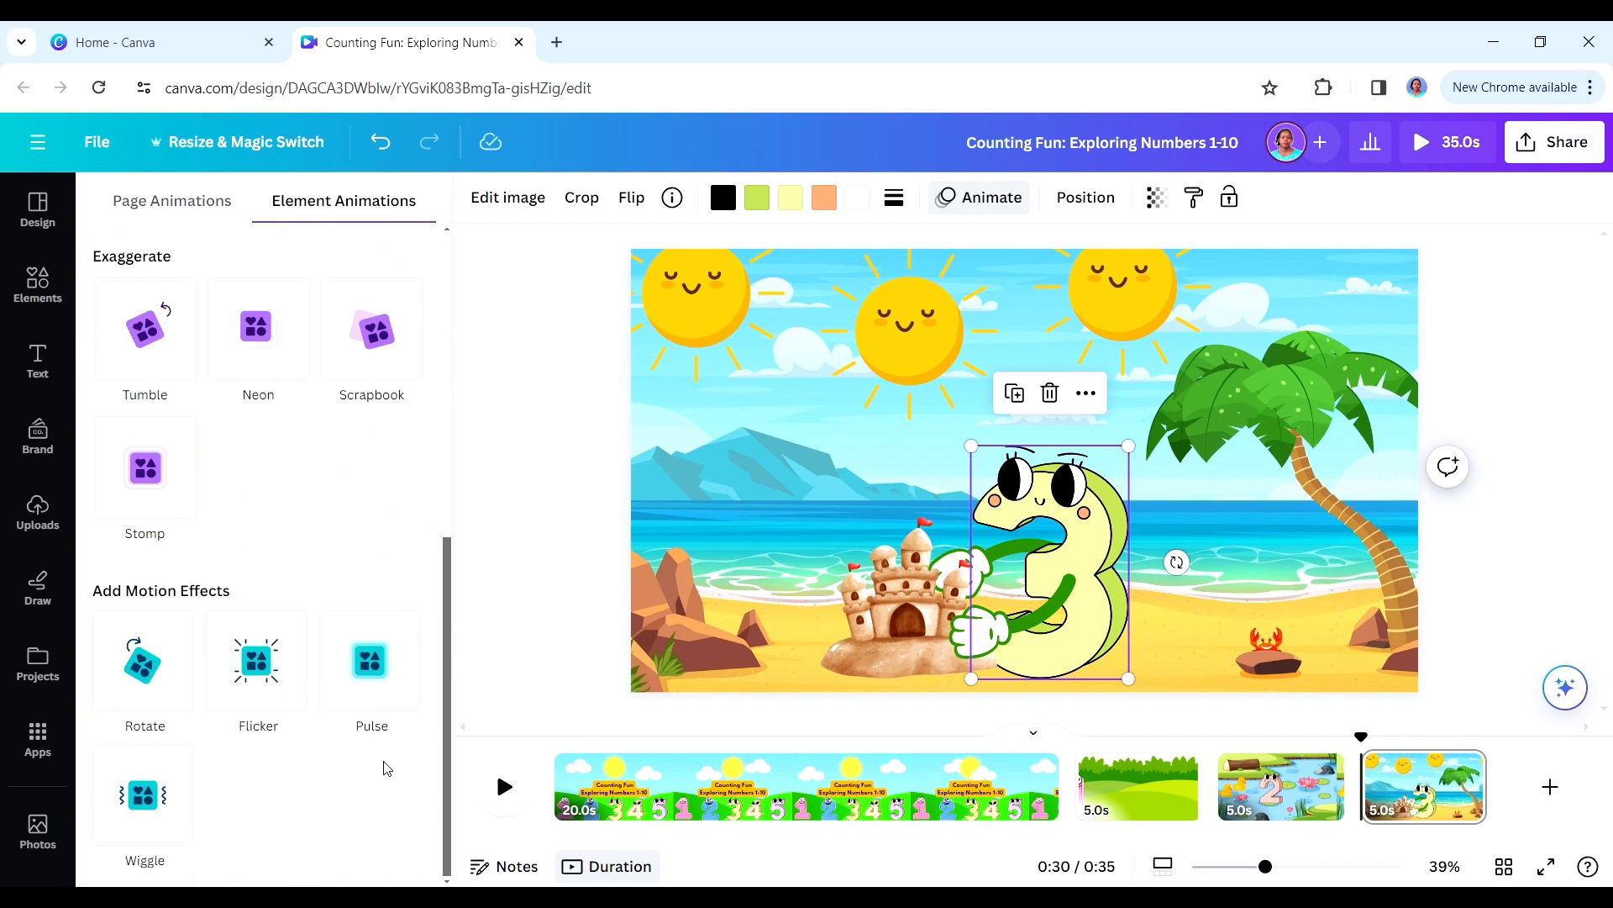
pyautogui.click(154, 794)
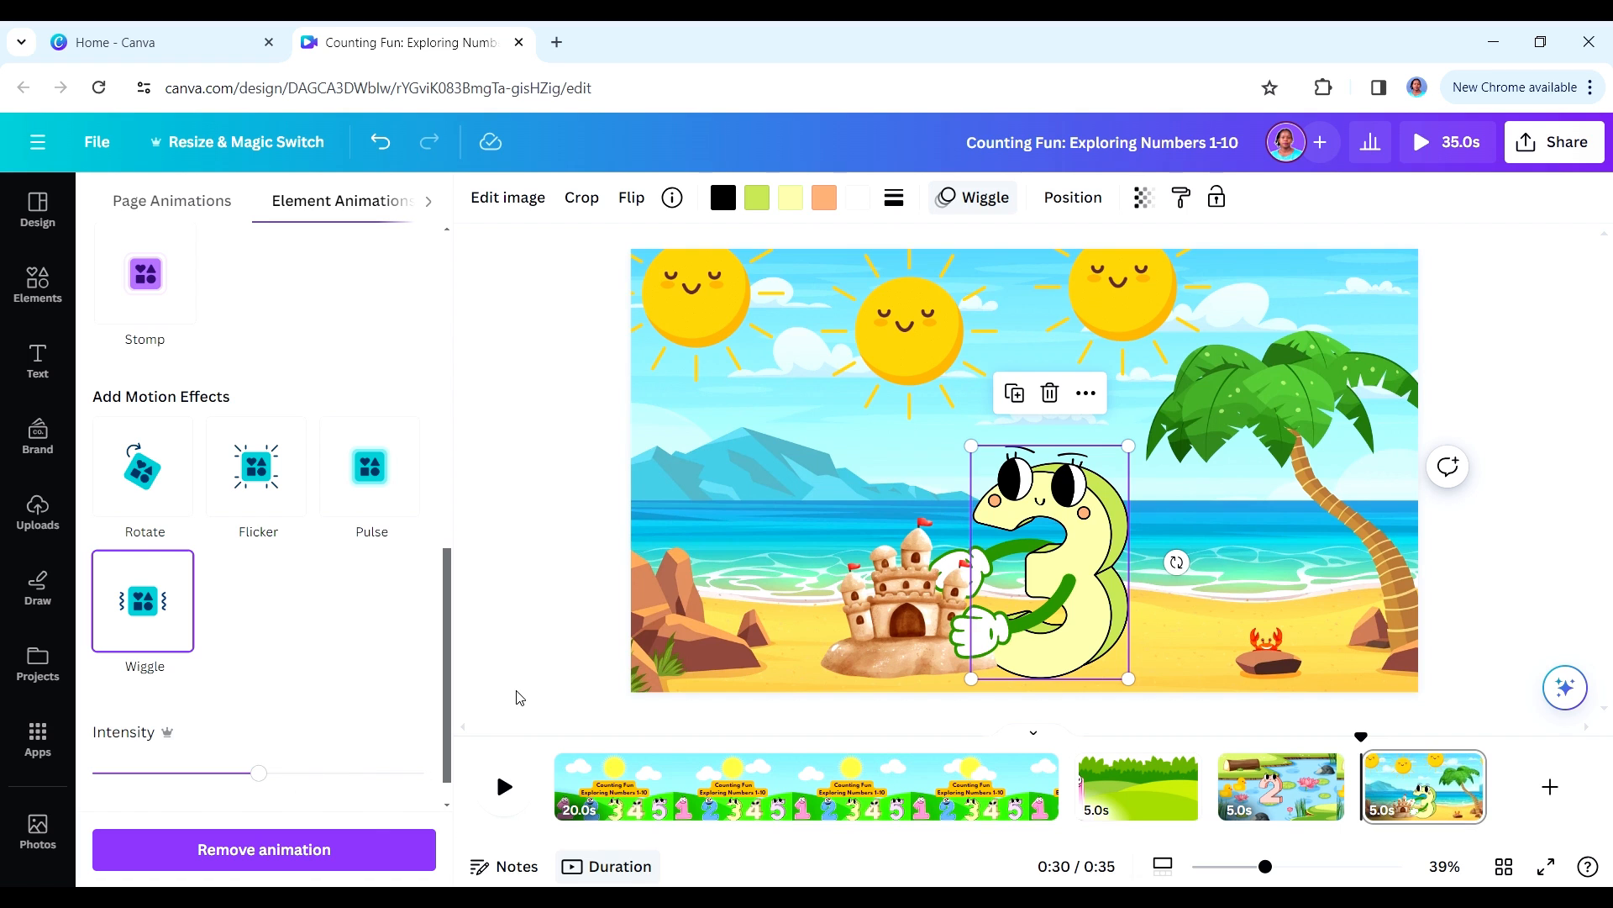
pyautogui.click(537, 584)
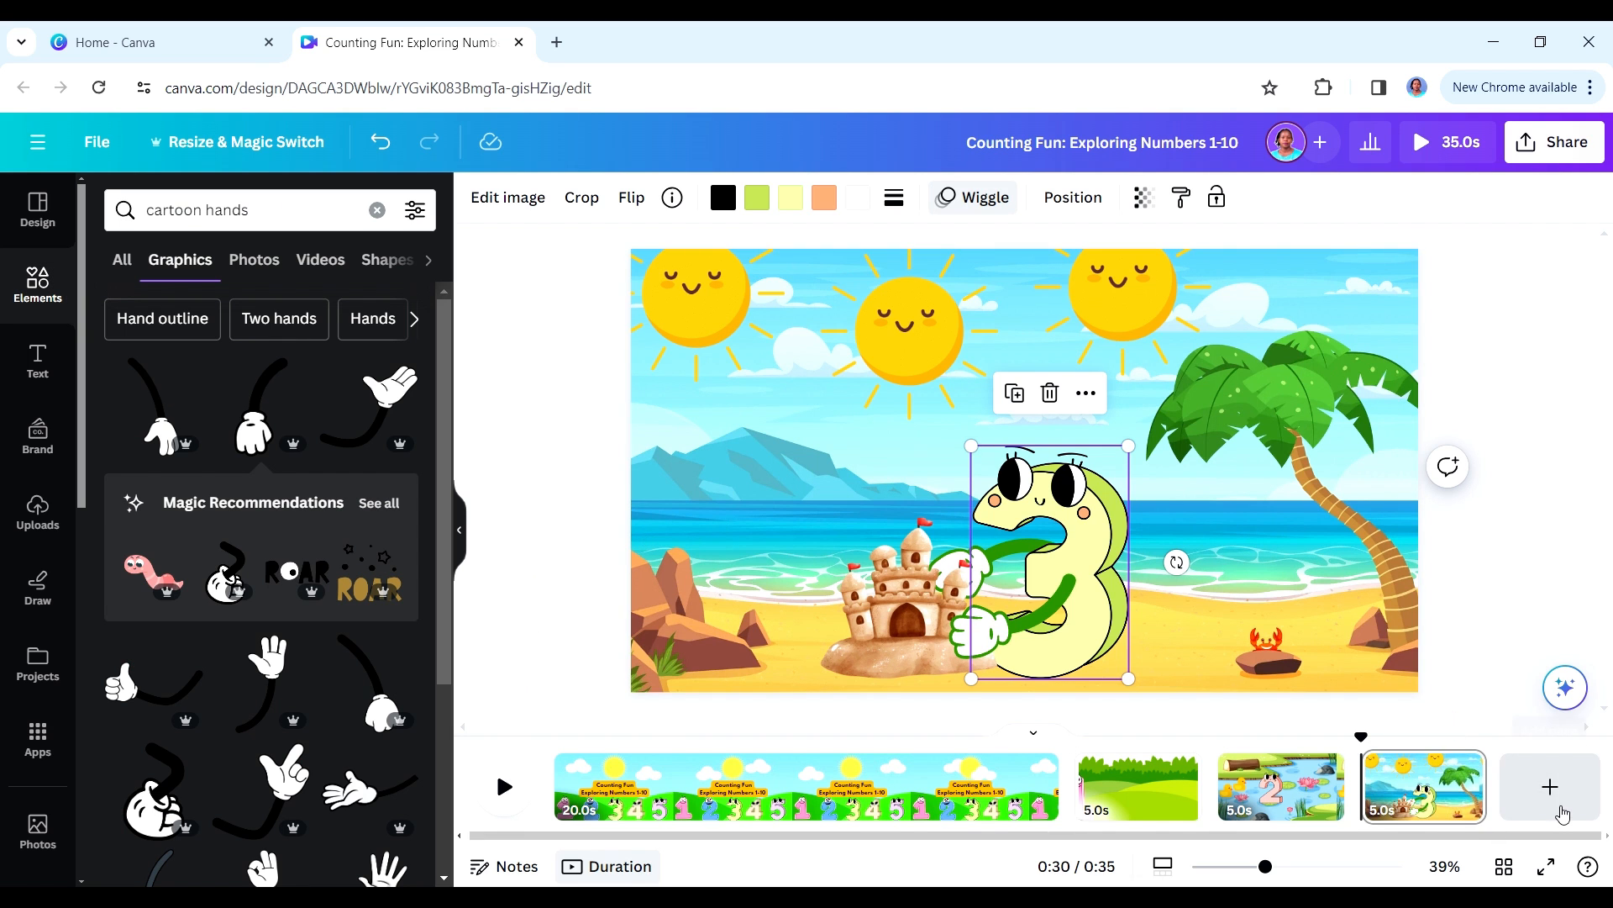
pyautogui.click(1550, 788)
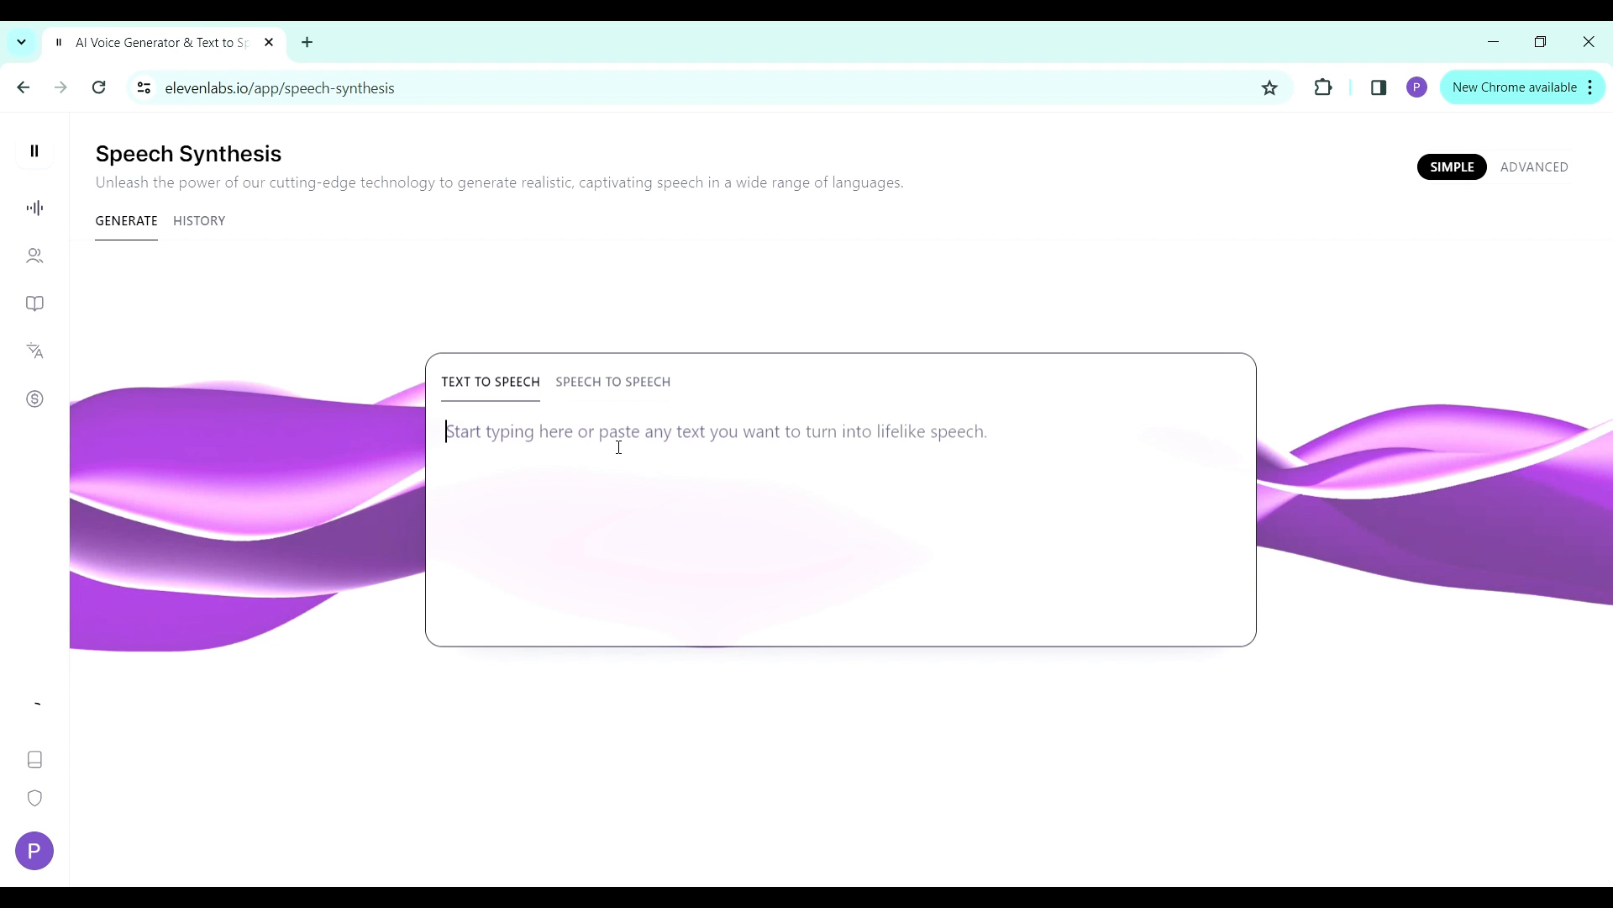
# - Copy the title "Counting Fun: Exploring Numbers 1-10" from the ChatGPT script into the ElevenLabs text-to-speech box and start a new line
pyautogui.click(746, 895)
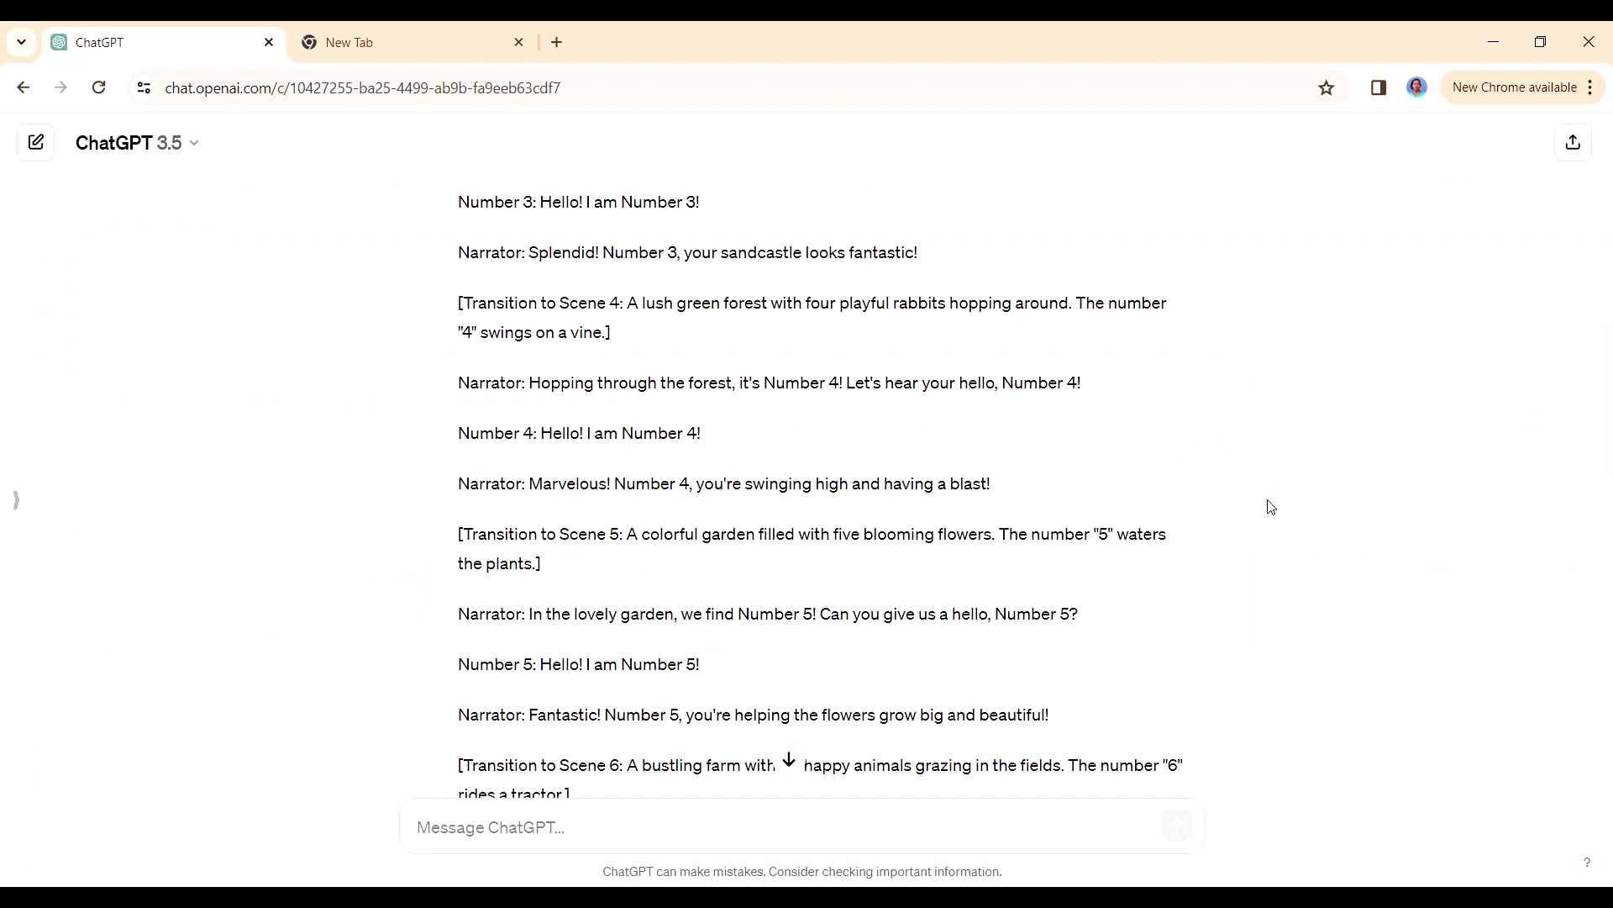
pyautogui.moveTo(1609, 406); pyautogui.dragTo(1609, 213)
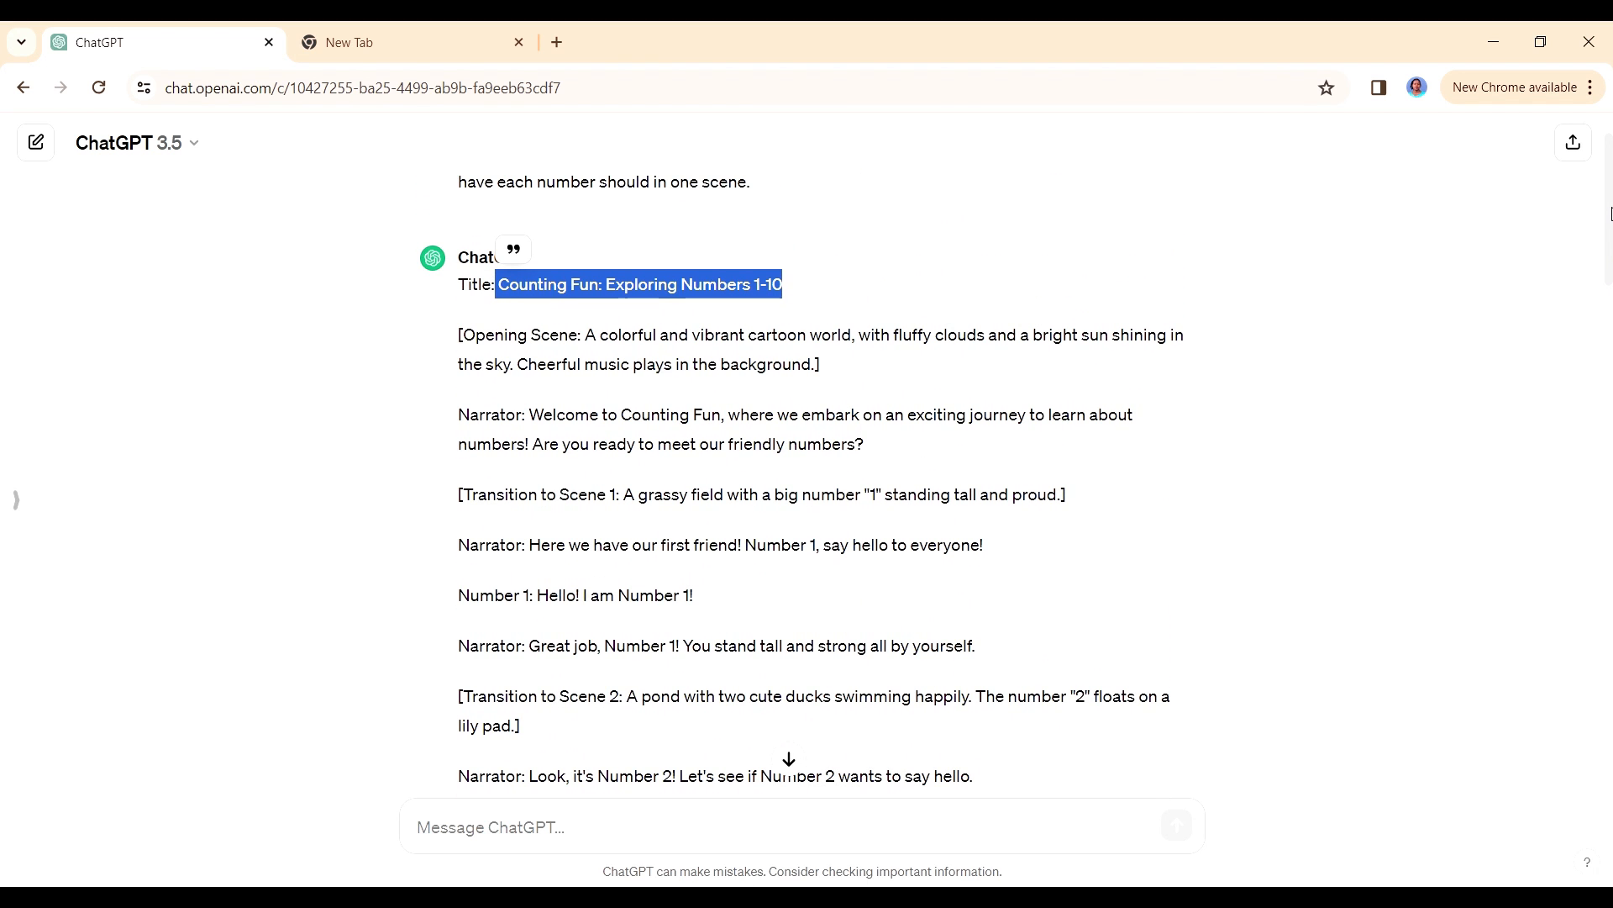
pyautogui.click(791, 292)
pyautogui.moveTo(792, 292); pyautogui.dragTo(507, 284)
pyautogui.rightClick(579, 287)
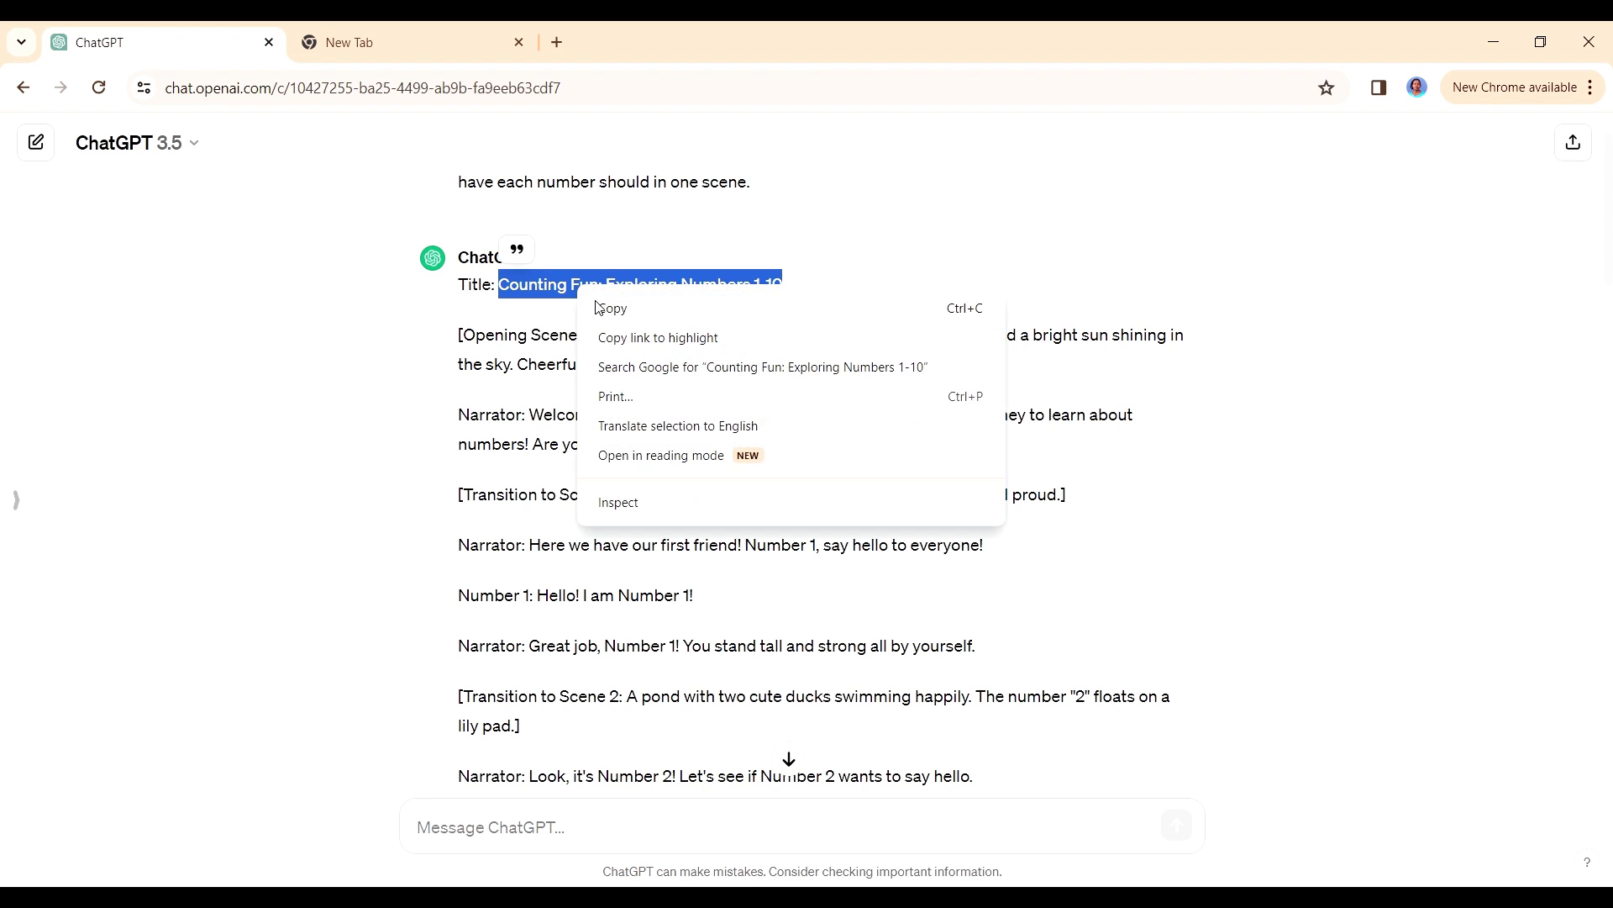
pyautogui.click(609, 316)
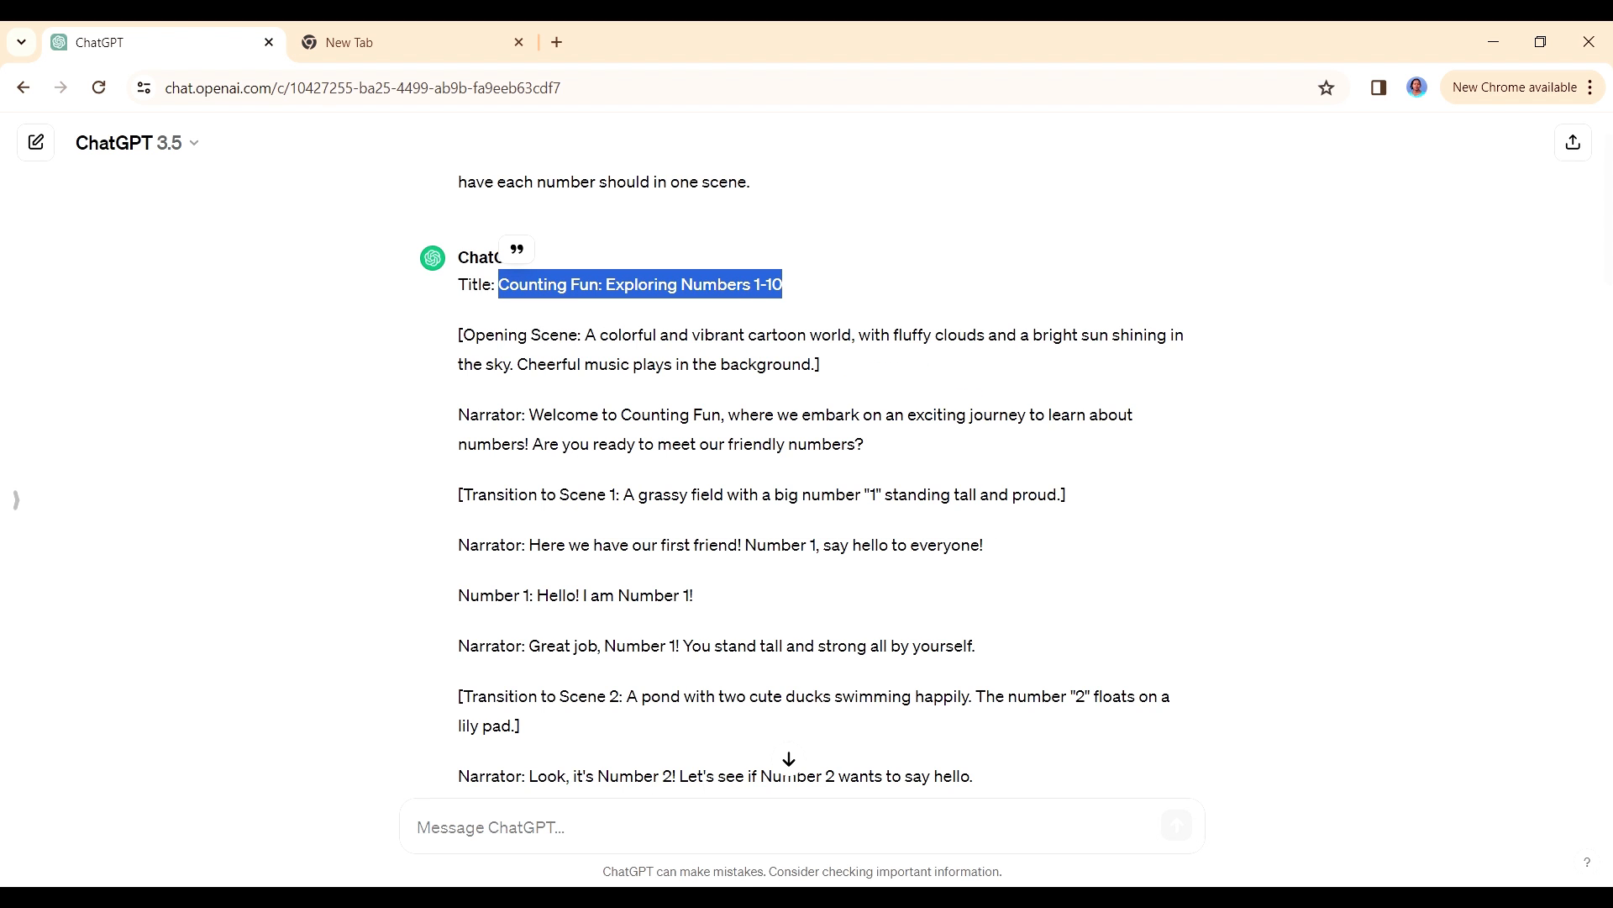
pyautogui.click(689, 901)
pyautogui.write('Counting Fun: Exploring Numbers 1-10')
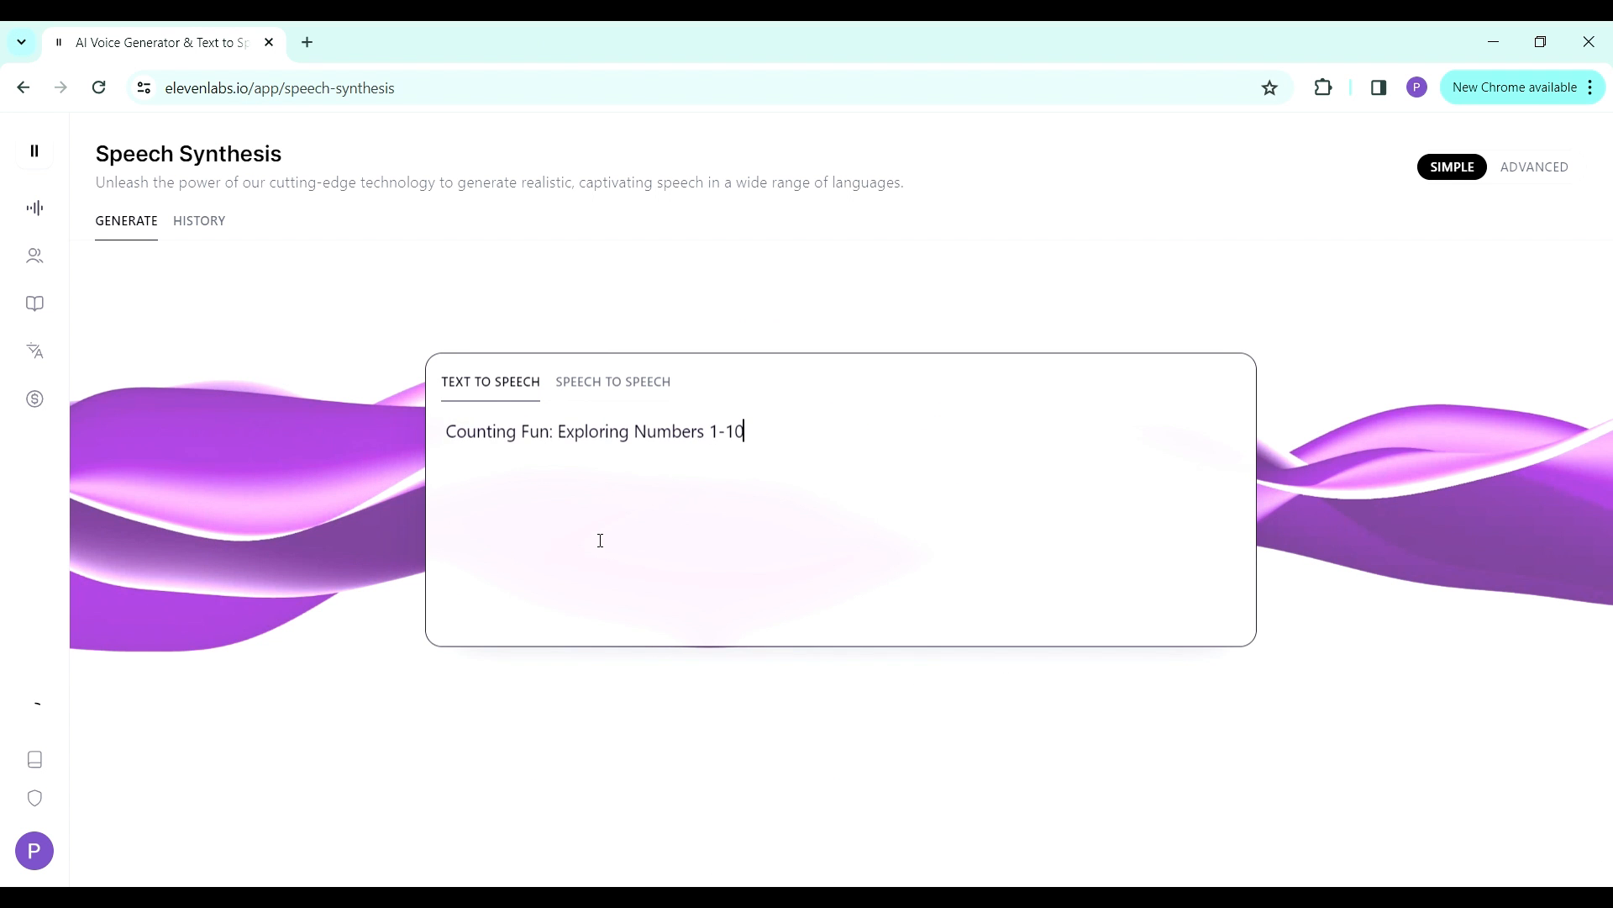
pyautogui.press('Return')
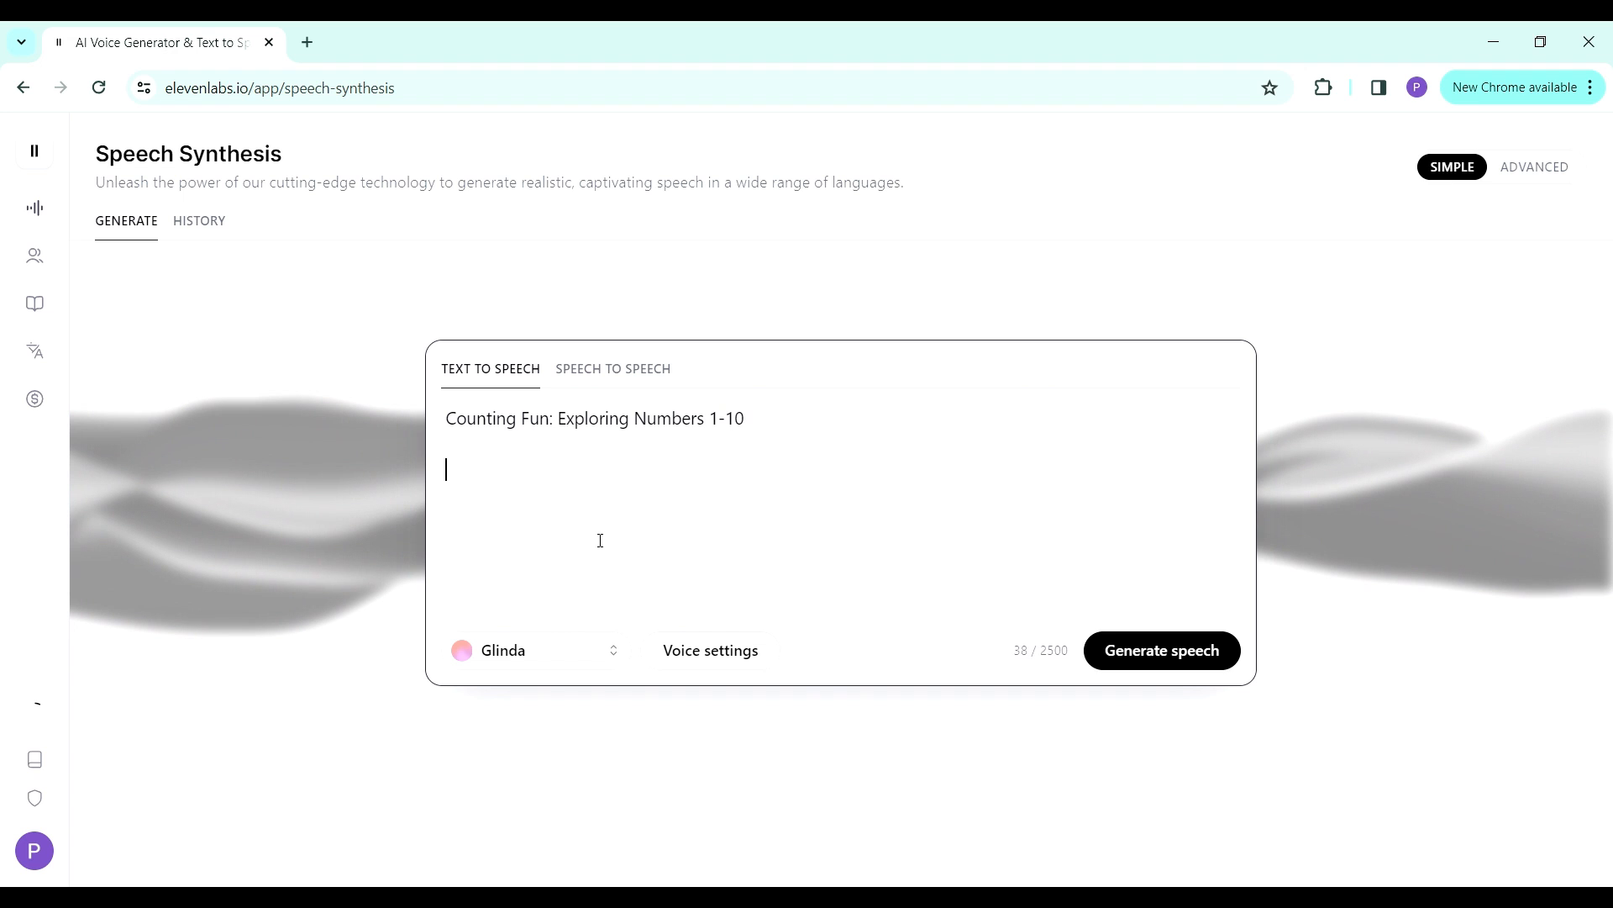
# - Copy the narrator's welcome line from the ChatGPT script into the ElevenLabs text below the title, leaving one blank line between them
pyautogui.click(751, 897)
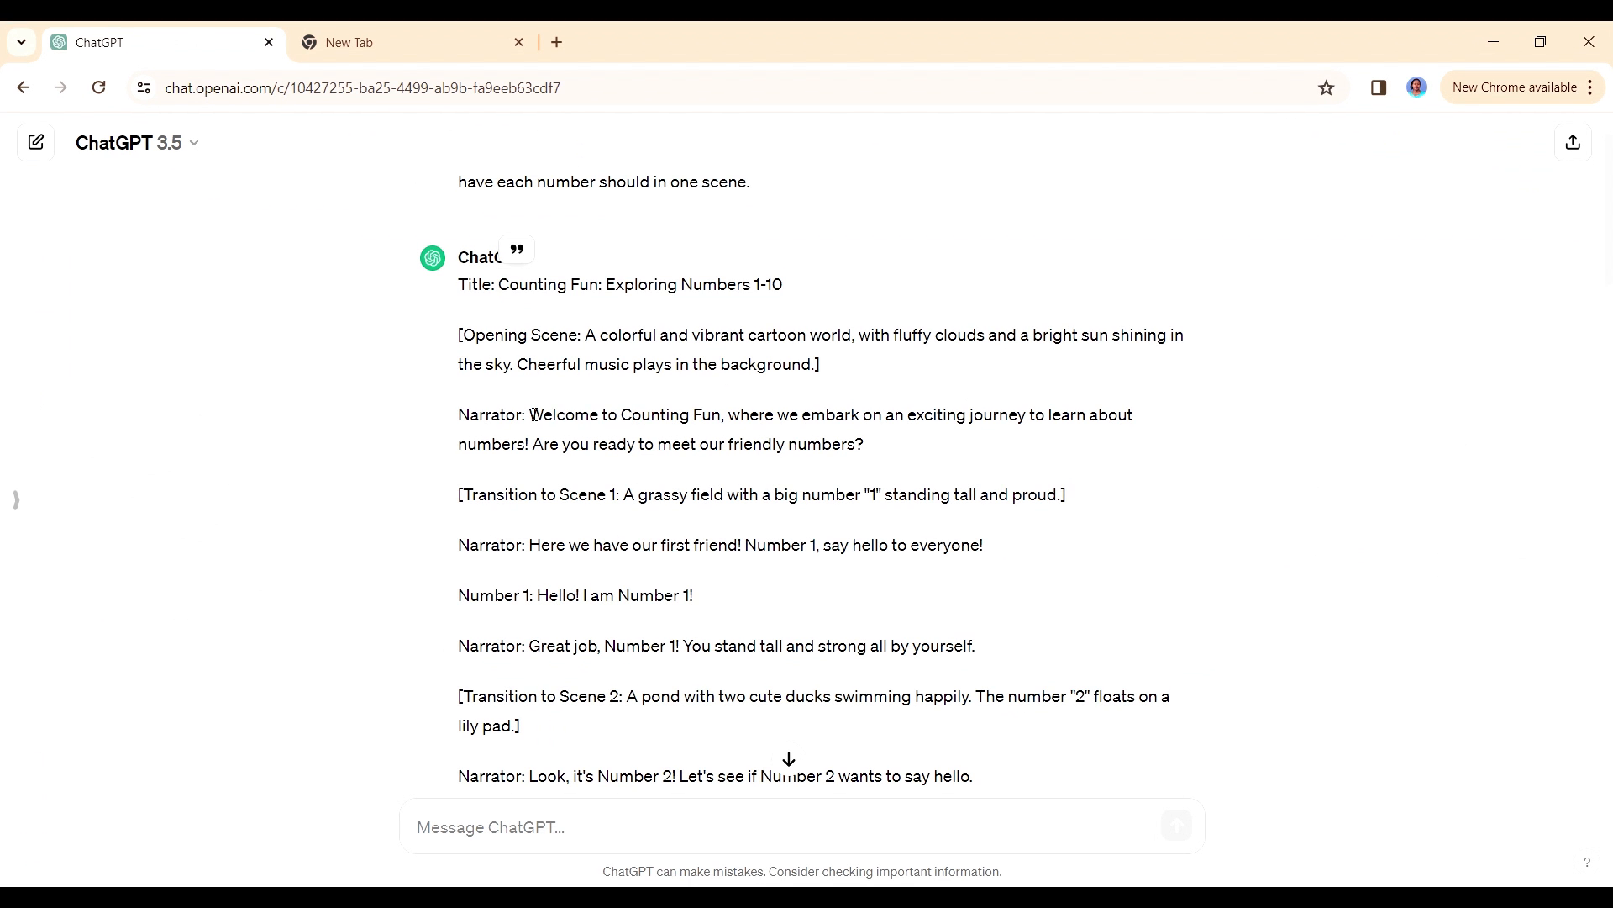
pyautogui.moveTo(528, 414); pyautogui.dragTo(894, 440)
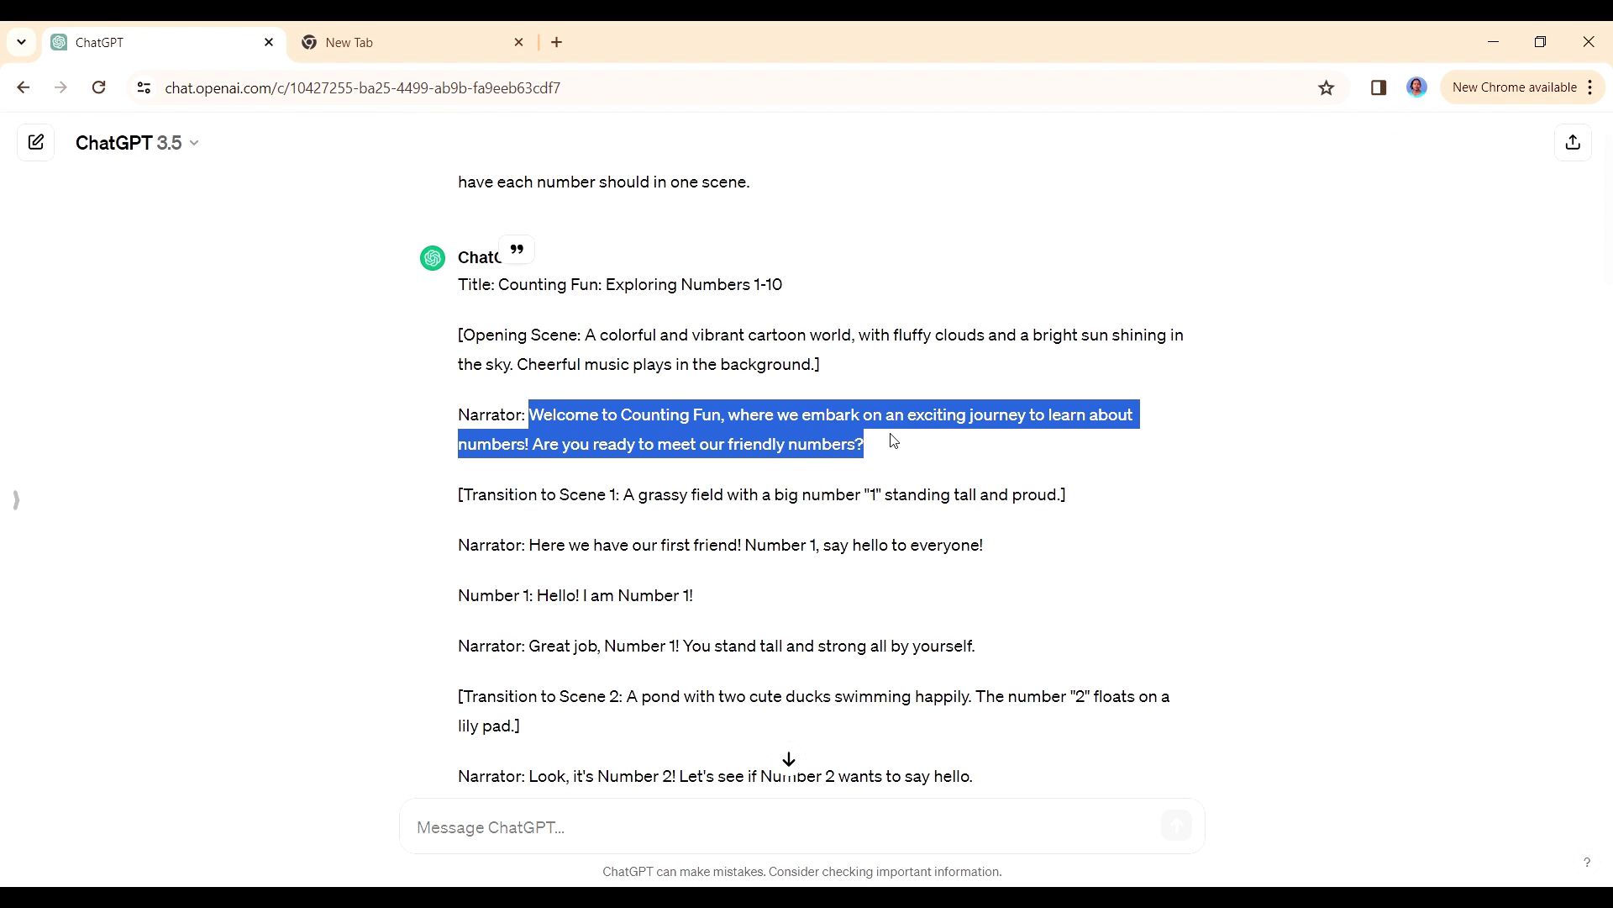
pyautogui.rightClick(807, 447)
pyautogui.click(842, 469)
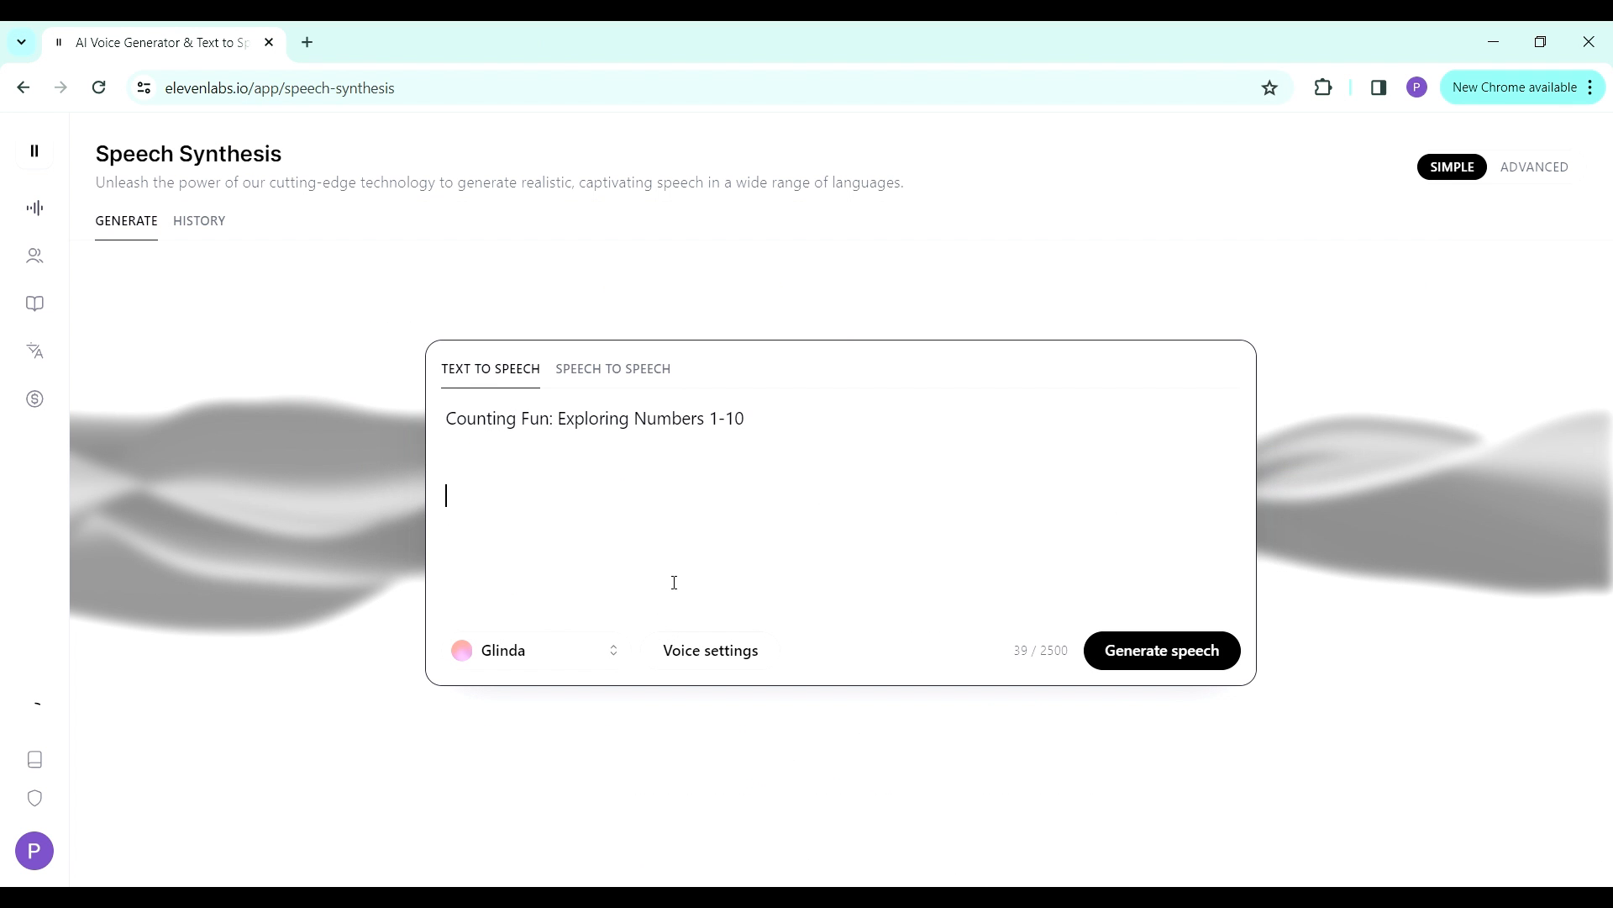
pyautogui.hotkey('ctrl', 'v')
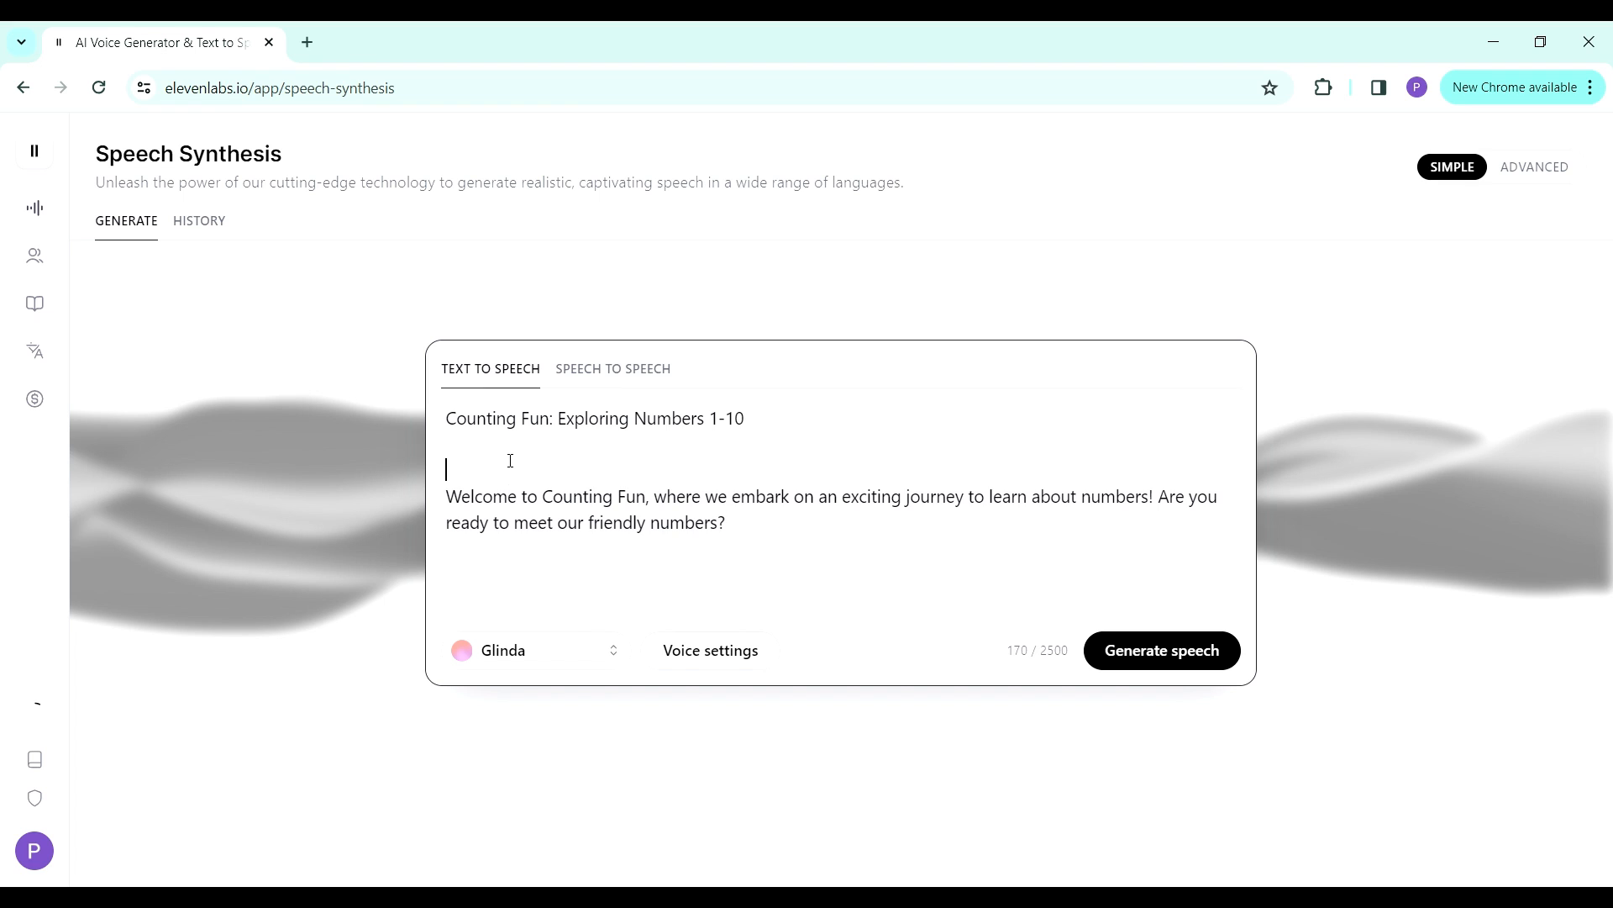
pyautogui.press('BackSpace')
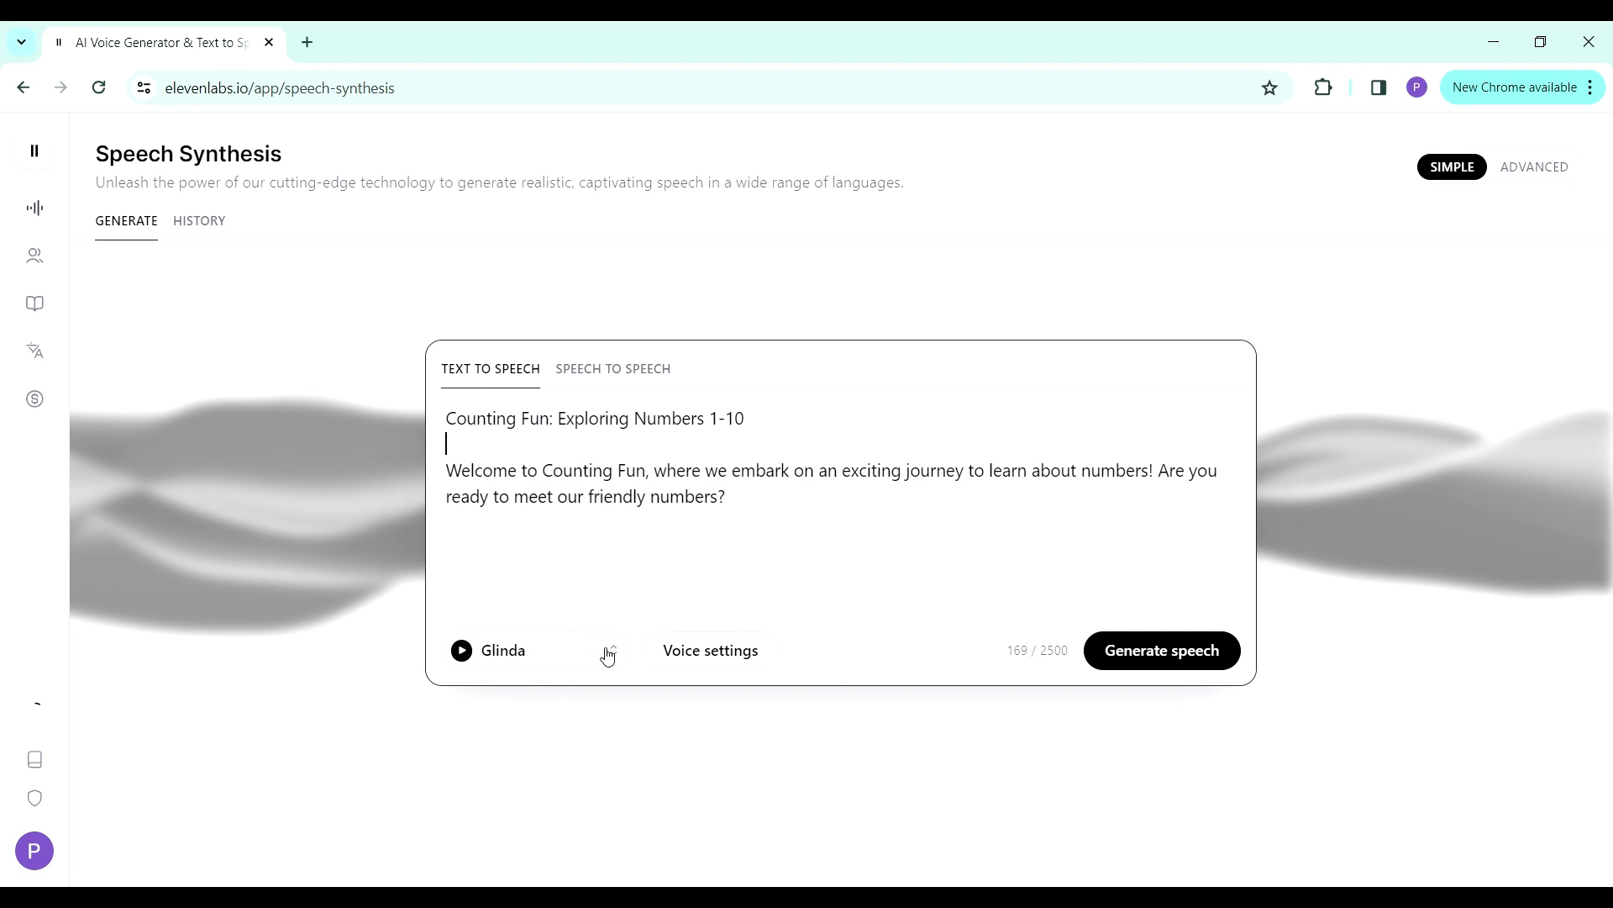
# - Preview the Liza, Valley Girl and Glinda voices, keeping Glinda as the selected voice
pyautogui.click(617, 652)
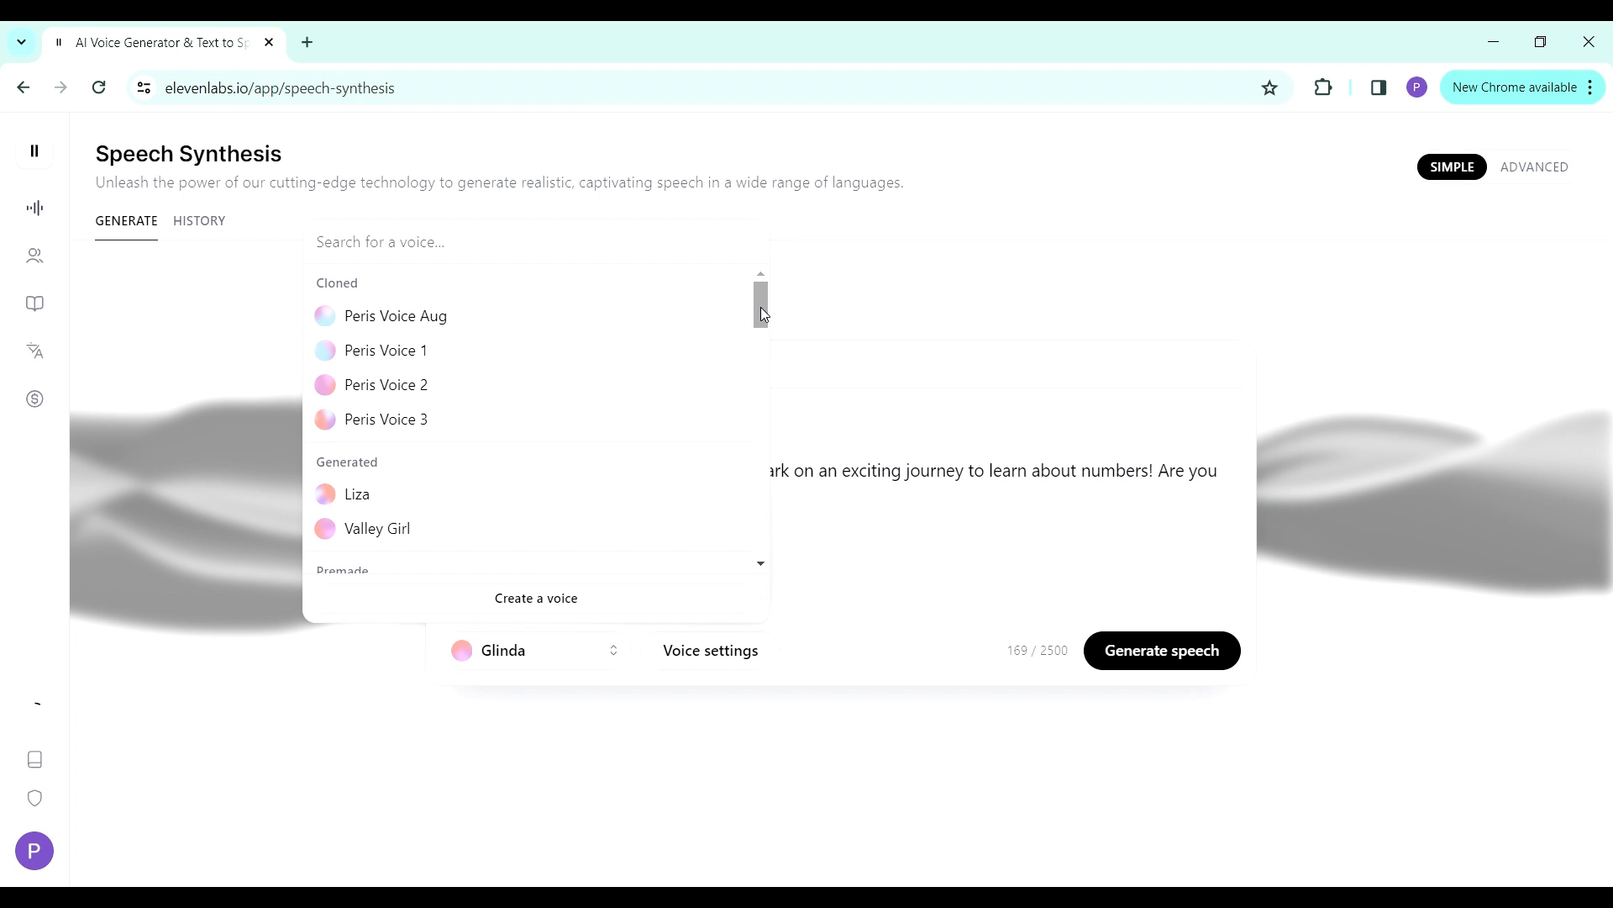
pyautogui.moveTo(758, 312); pyautogui.dragTo(760, 338)
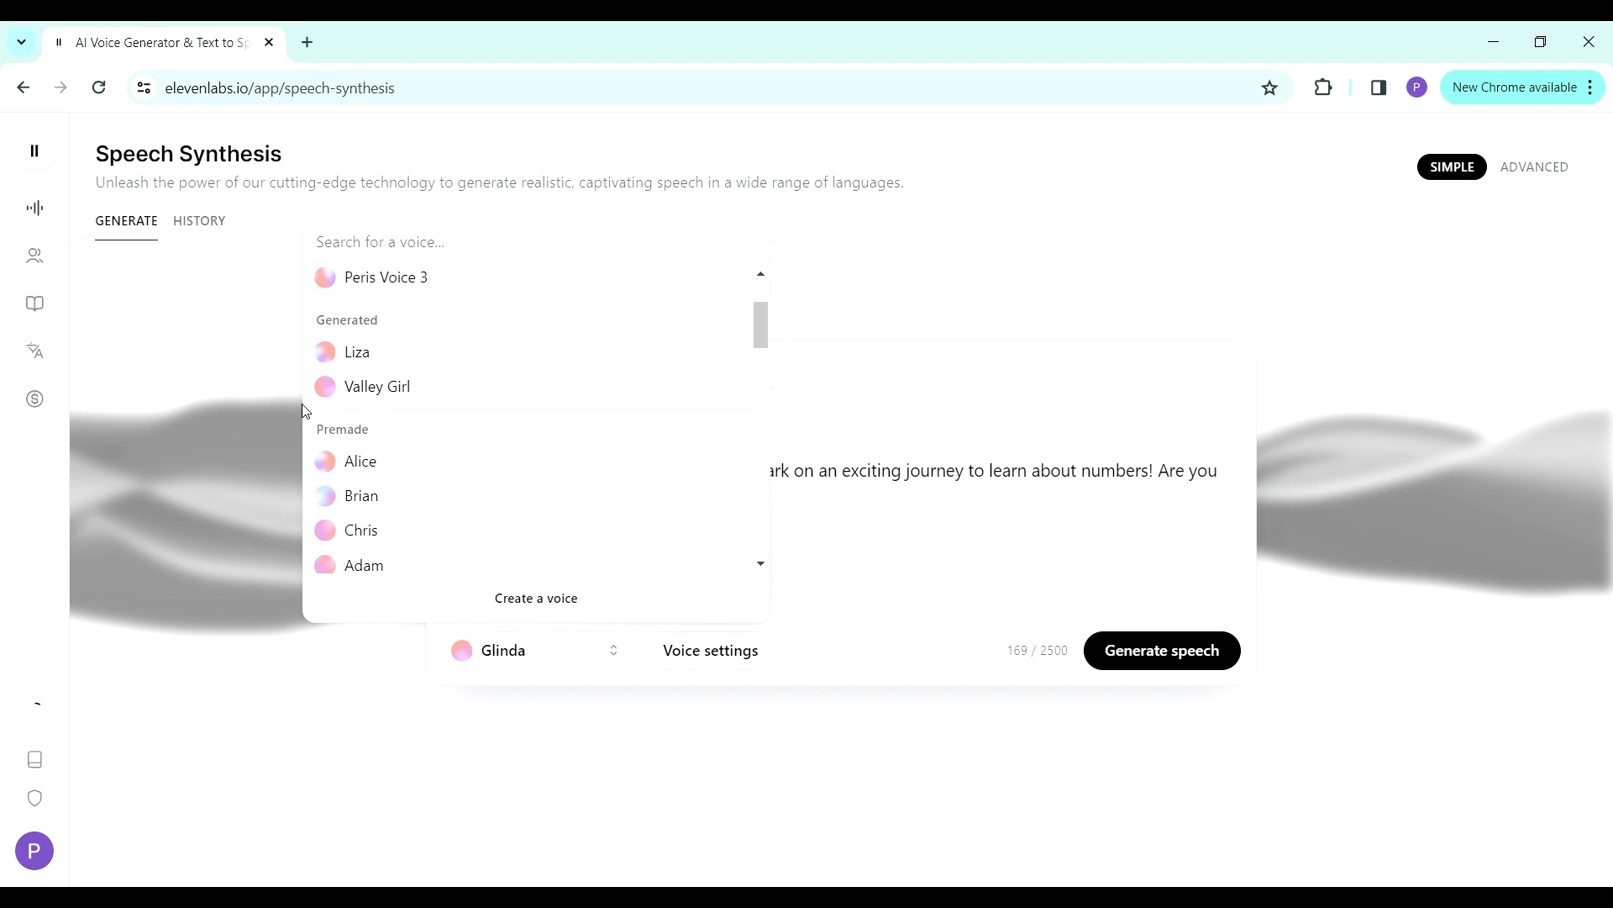
pyautogui.click(326, 353)
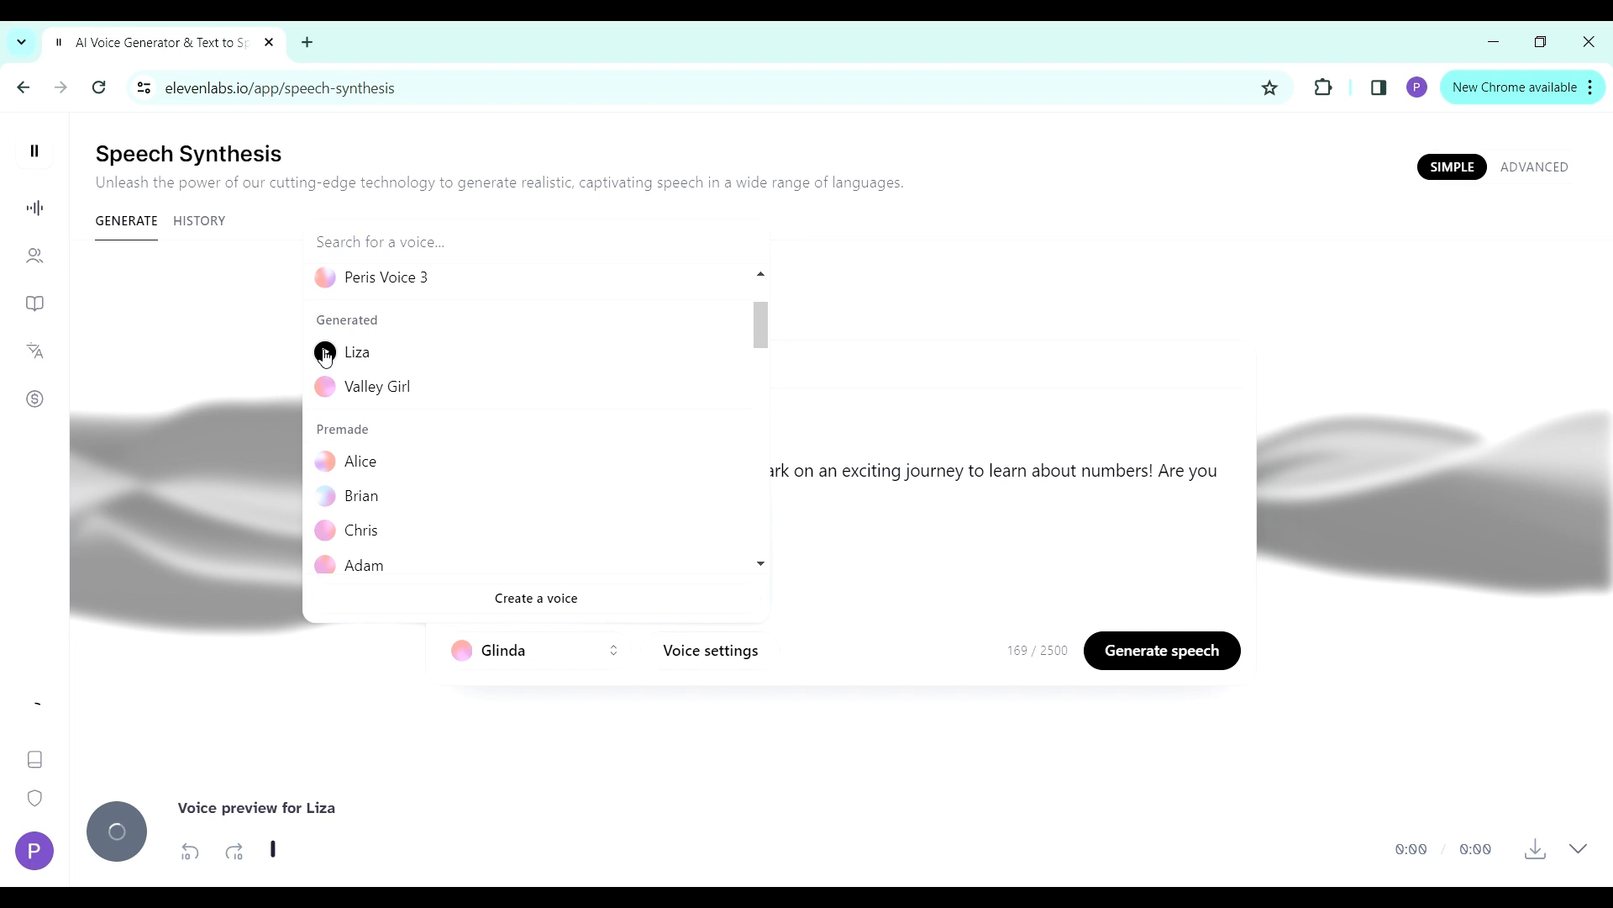
pyautogui.click(325, 388)
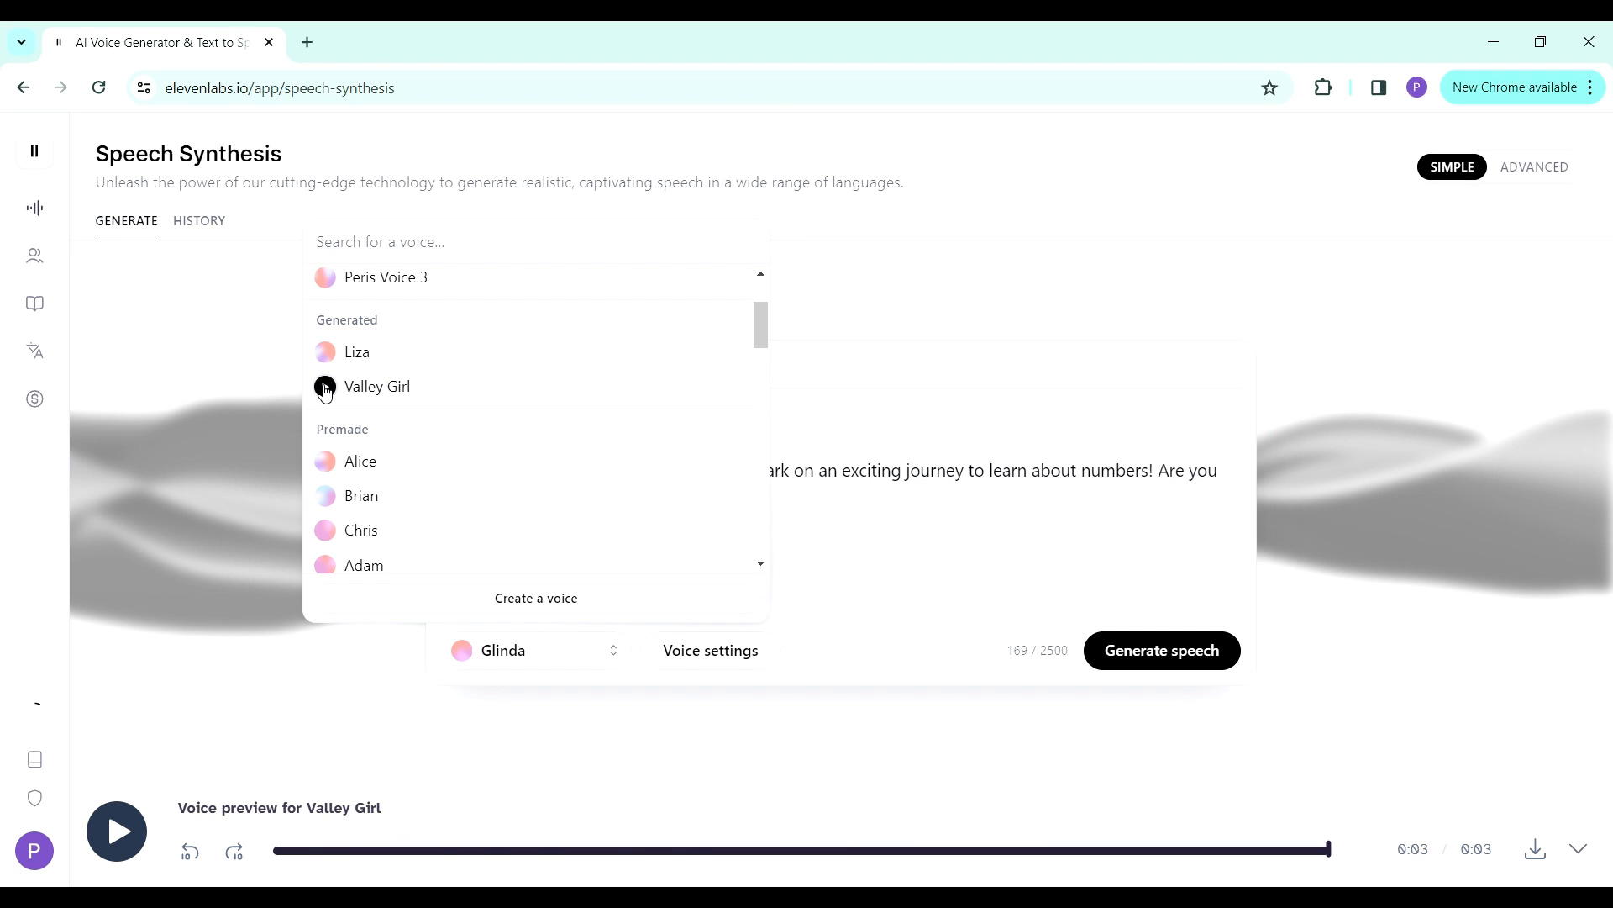
pyautogui.click(460, 652)
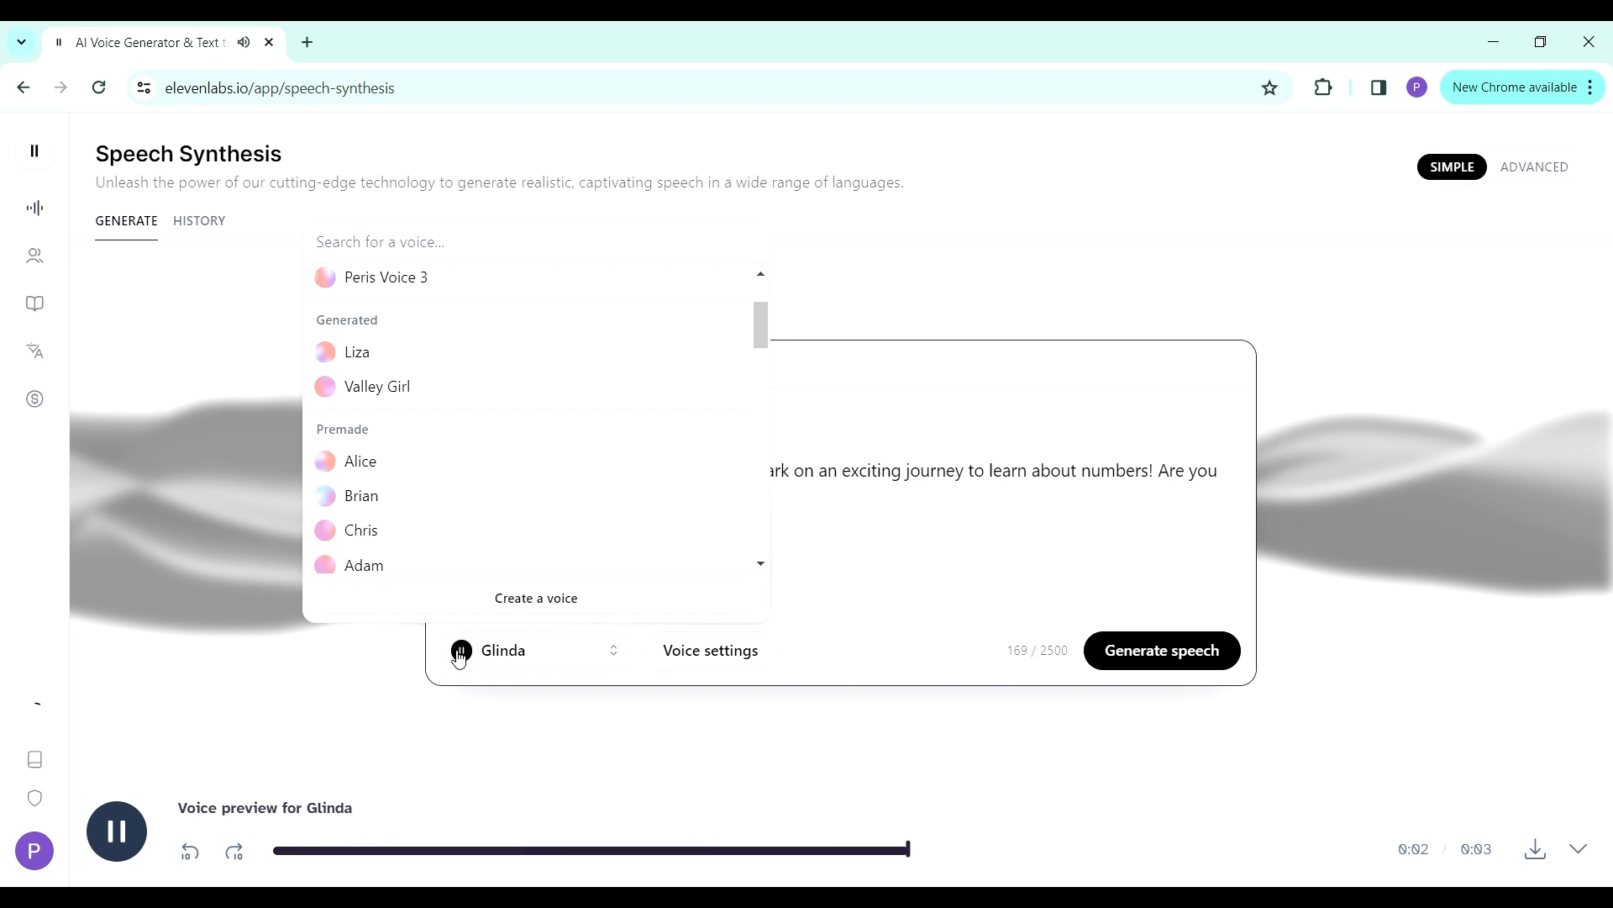
pyautogui.click(459, 652)
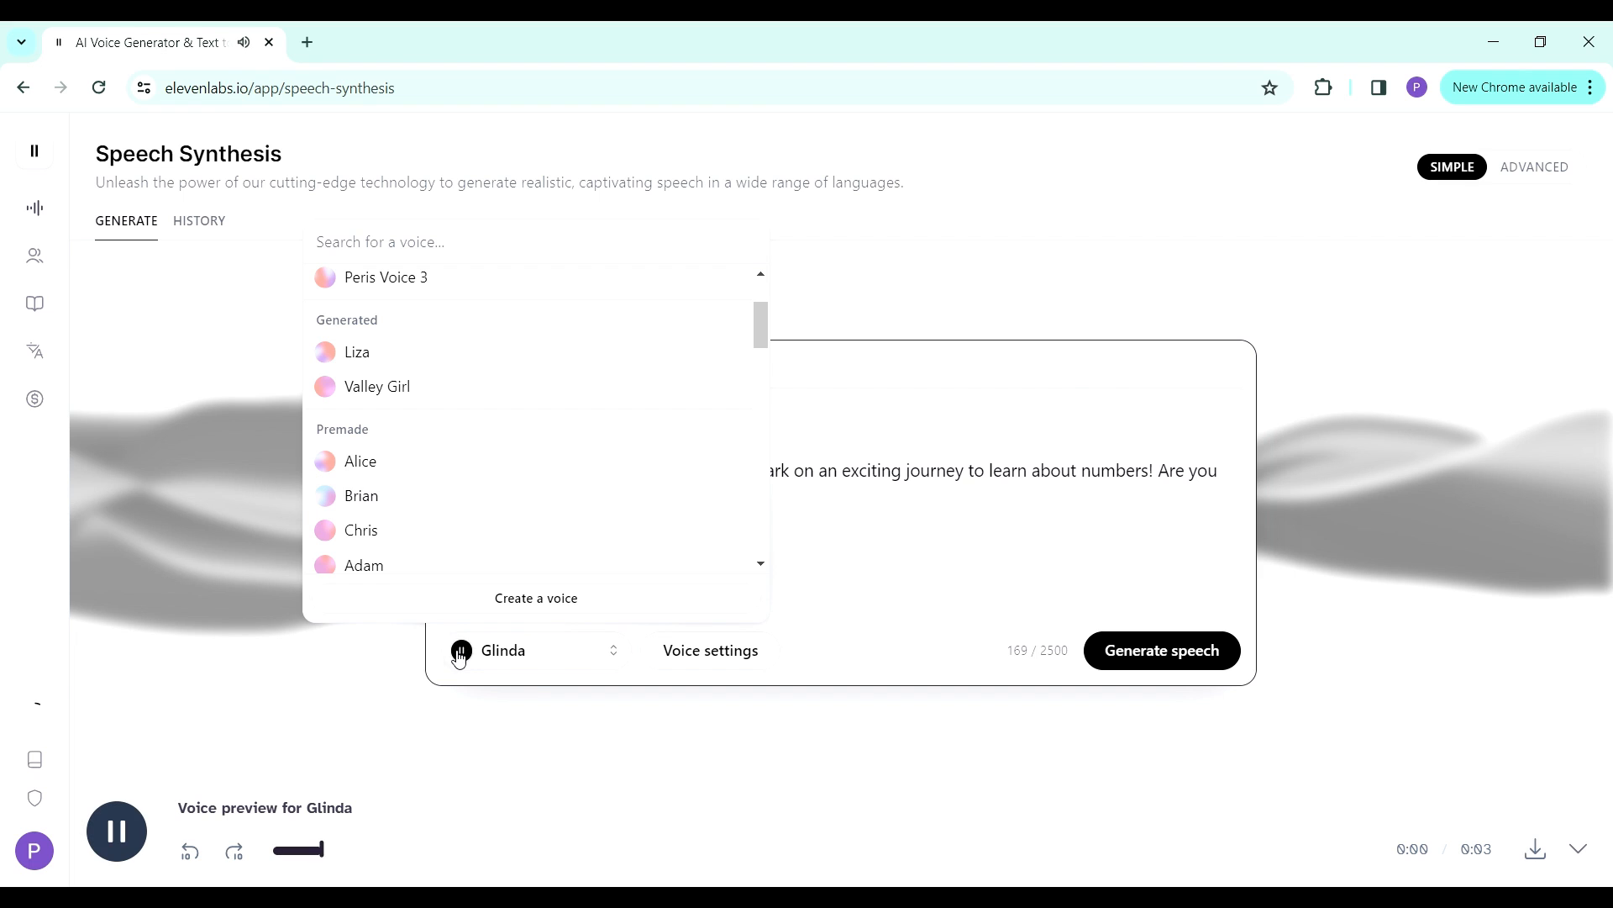
pyautogui.click(873, 549)
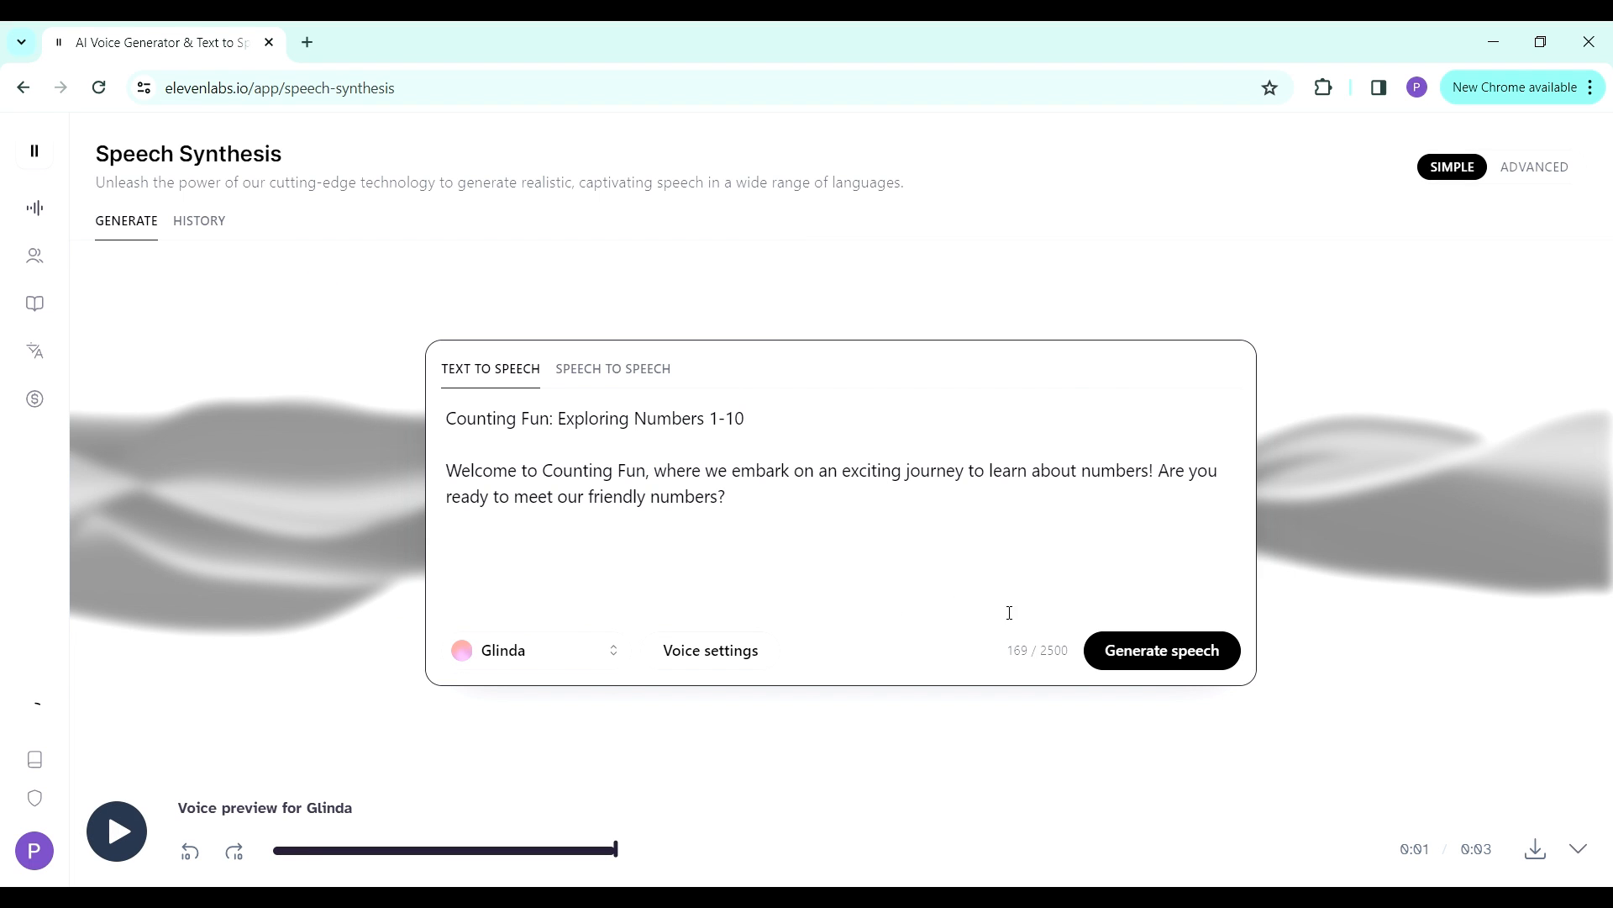
# - Generate the speech, change "1-10" in the title to "1 to 10" and generate it again
pyautogui.click(1158, 654)
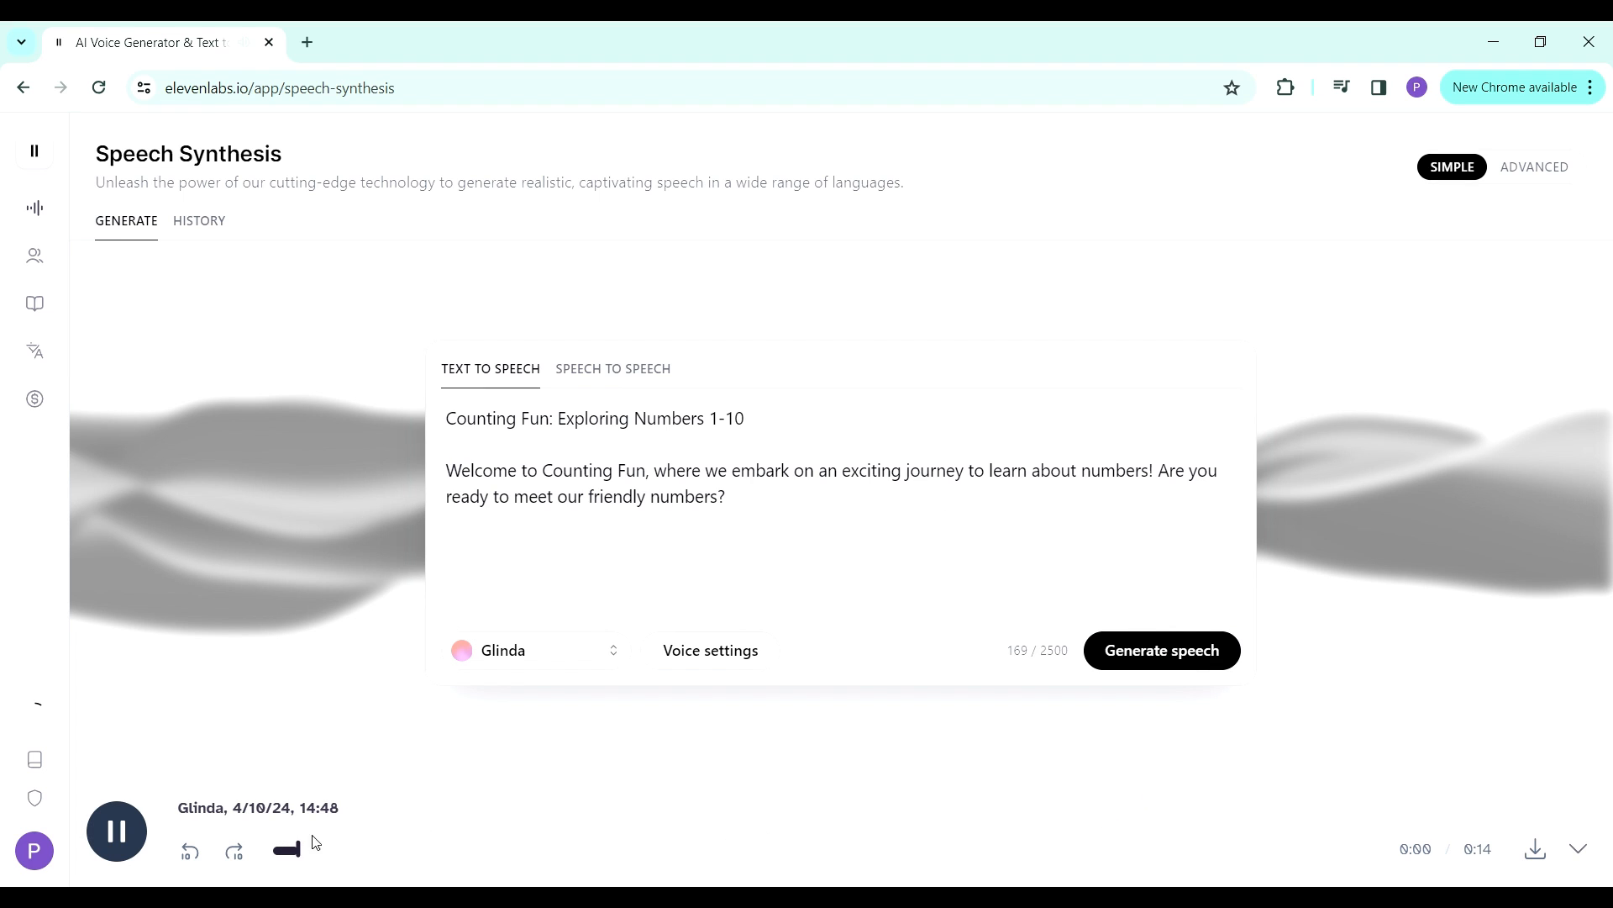
pyautogui.click(123, 834)
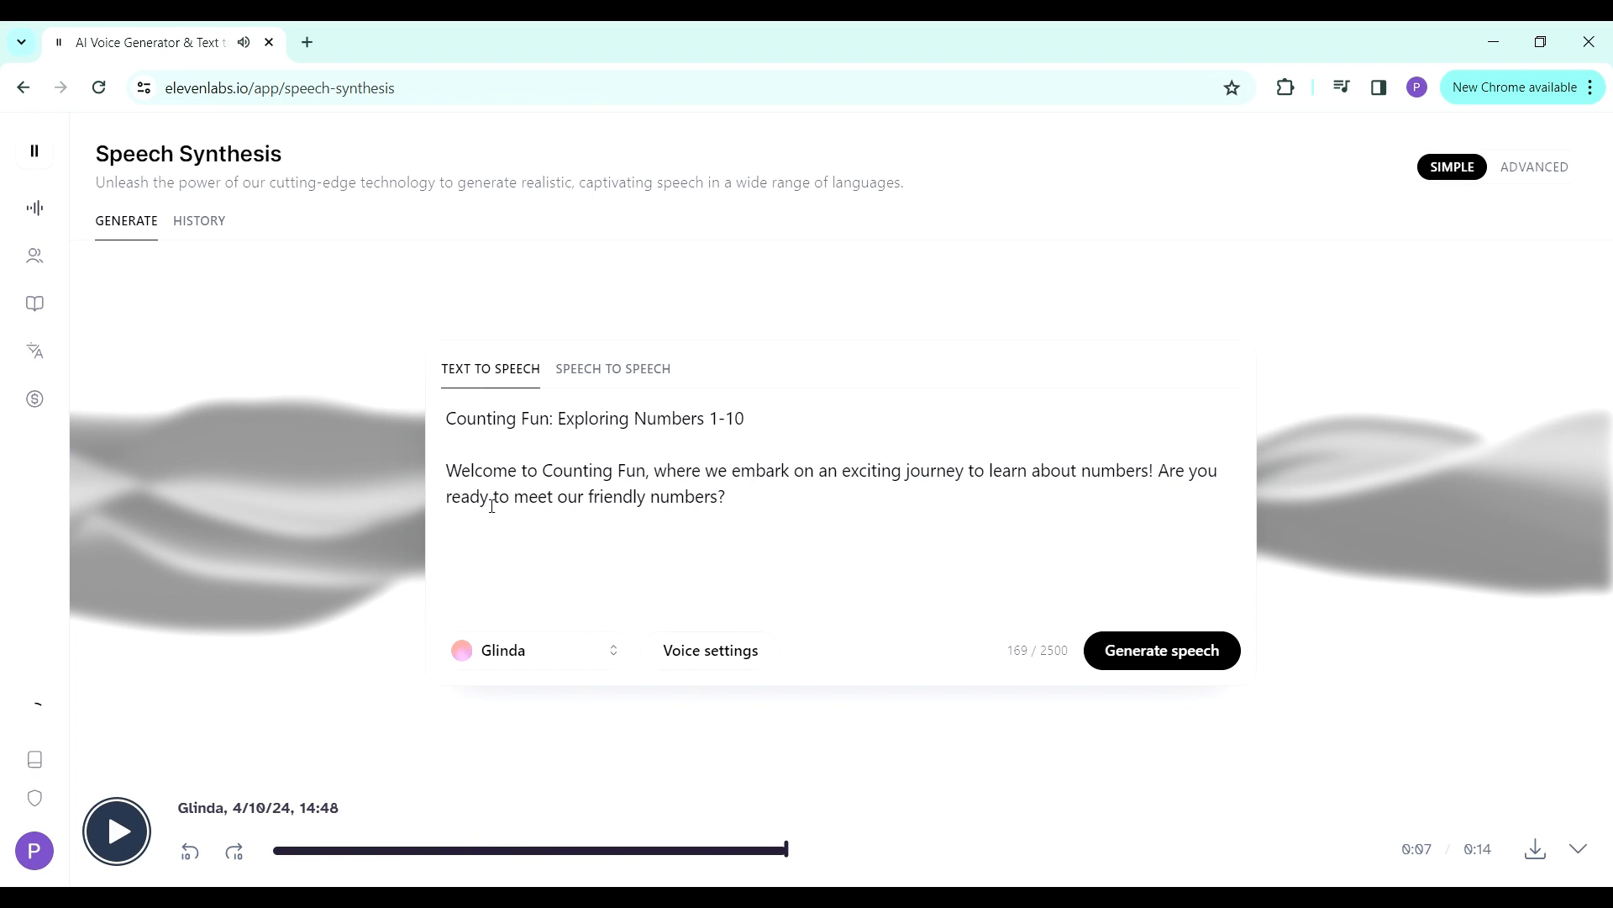
pyautogui.click(729, 420)
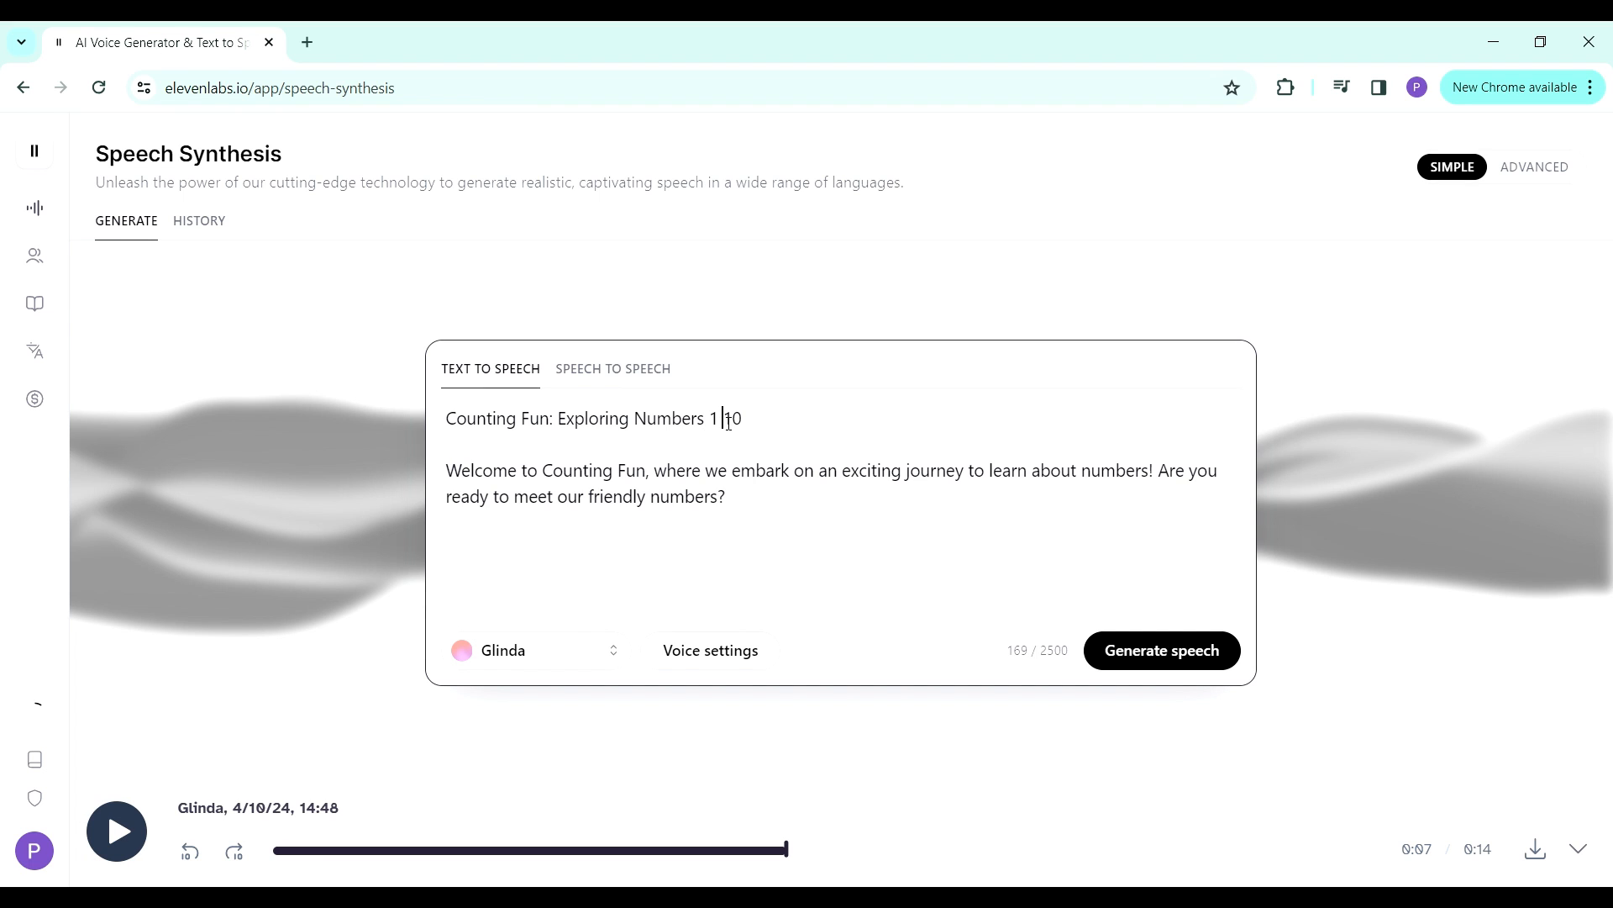
pyautogui.write('to')
pyautogui.click(1128, 652)
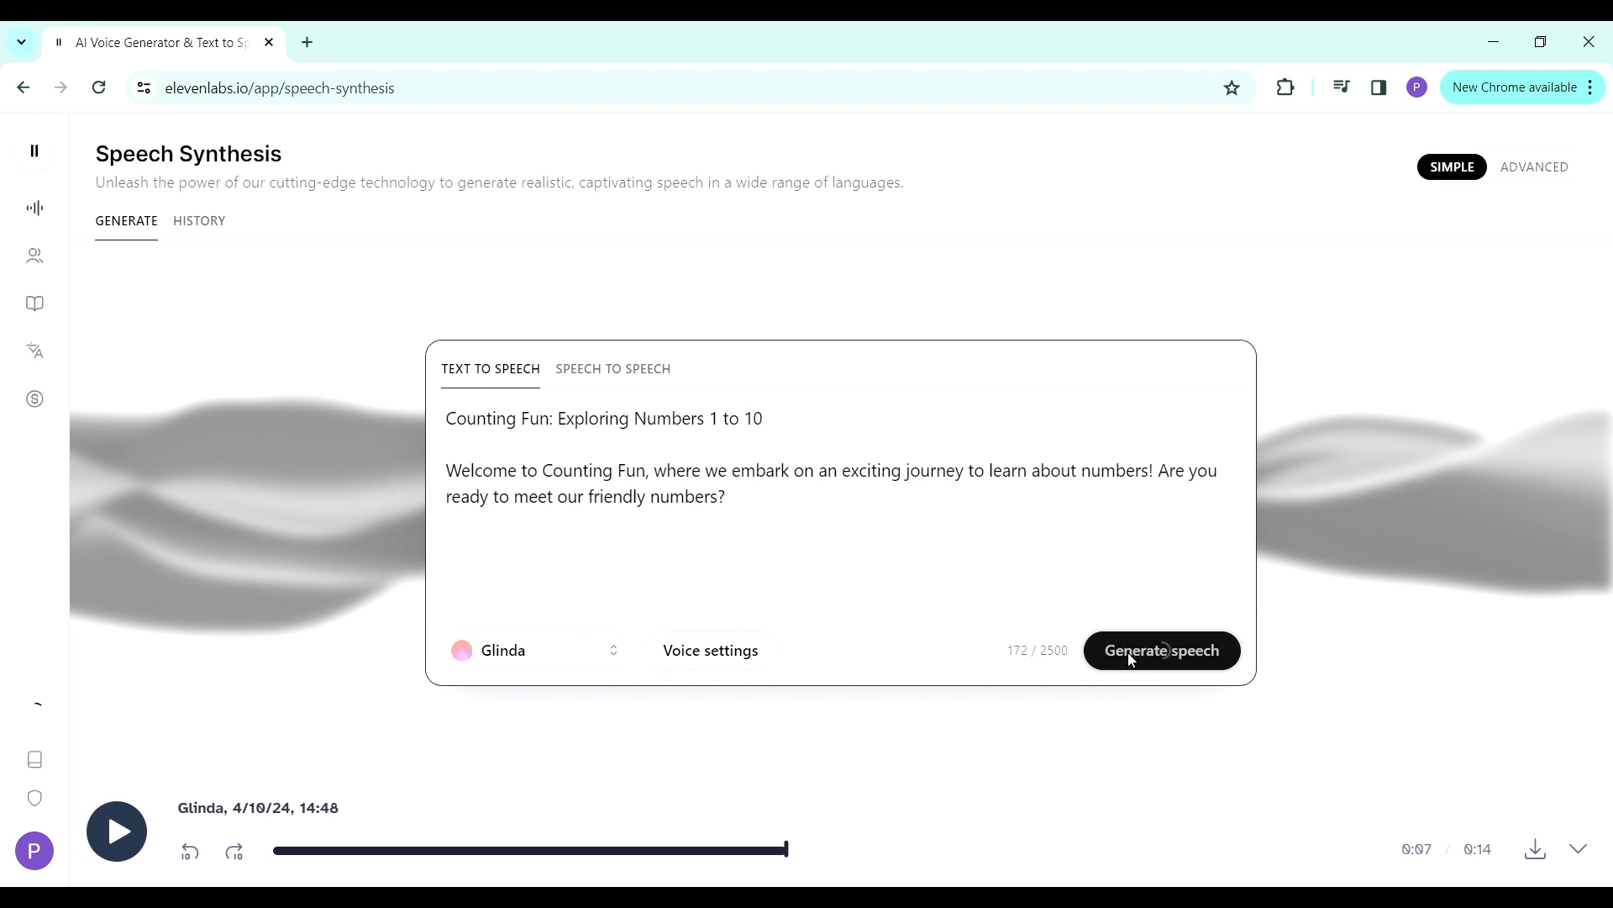
# - Play the regenerated speech, download it and show the MP3 in the Downloads folder
pyautogui.click(118, 834)
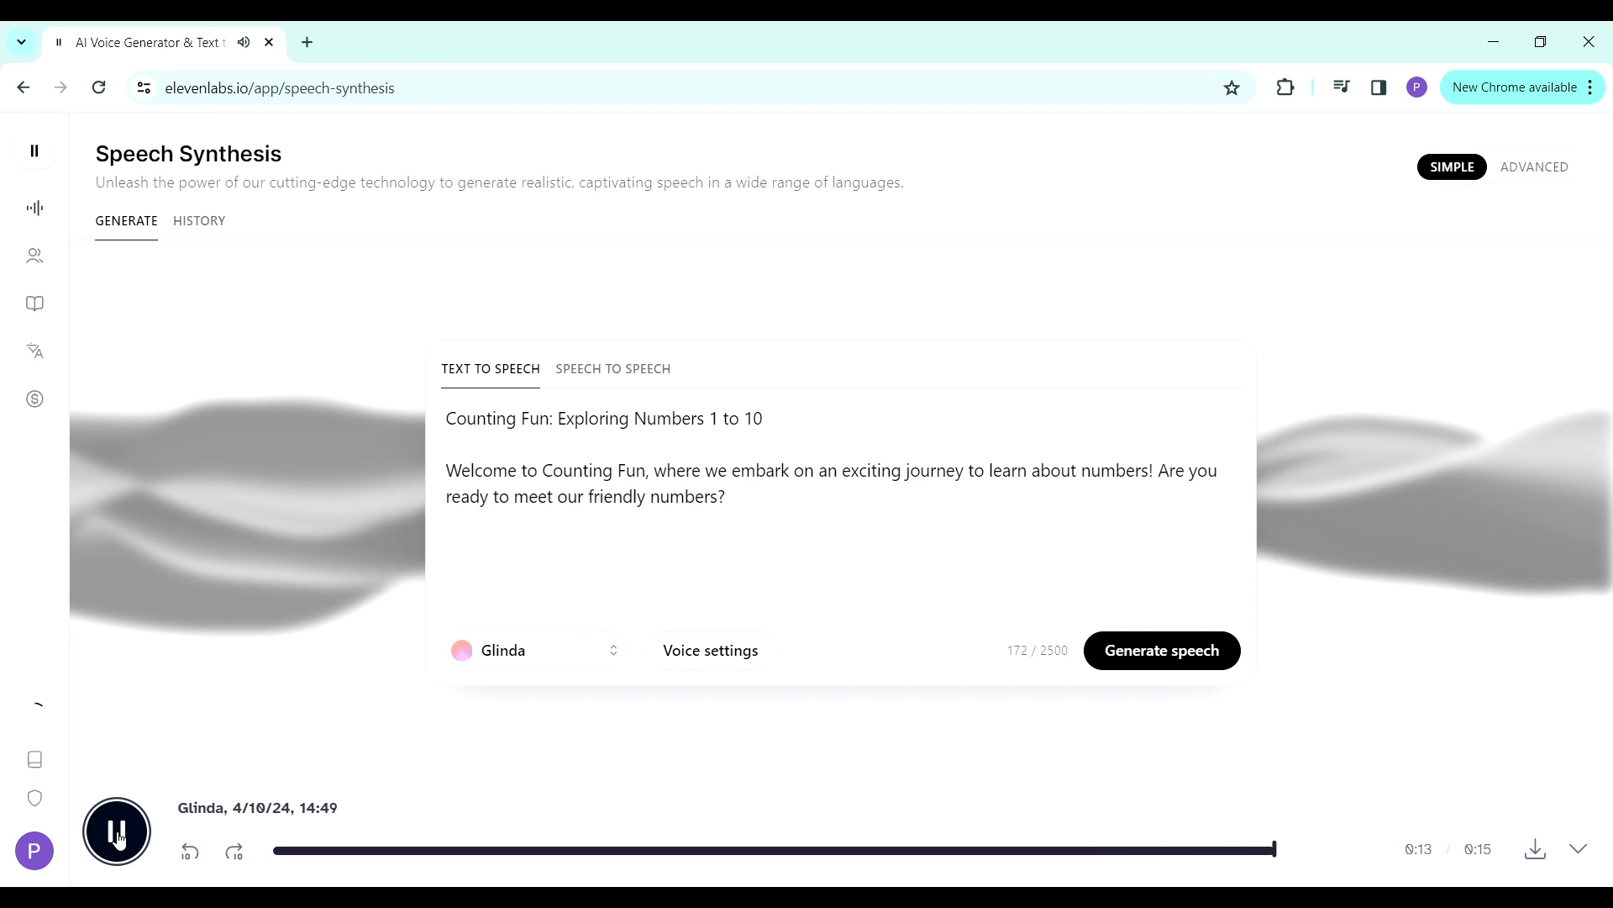
pyautogui.click(1545, 854)
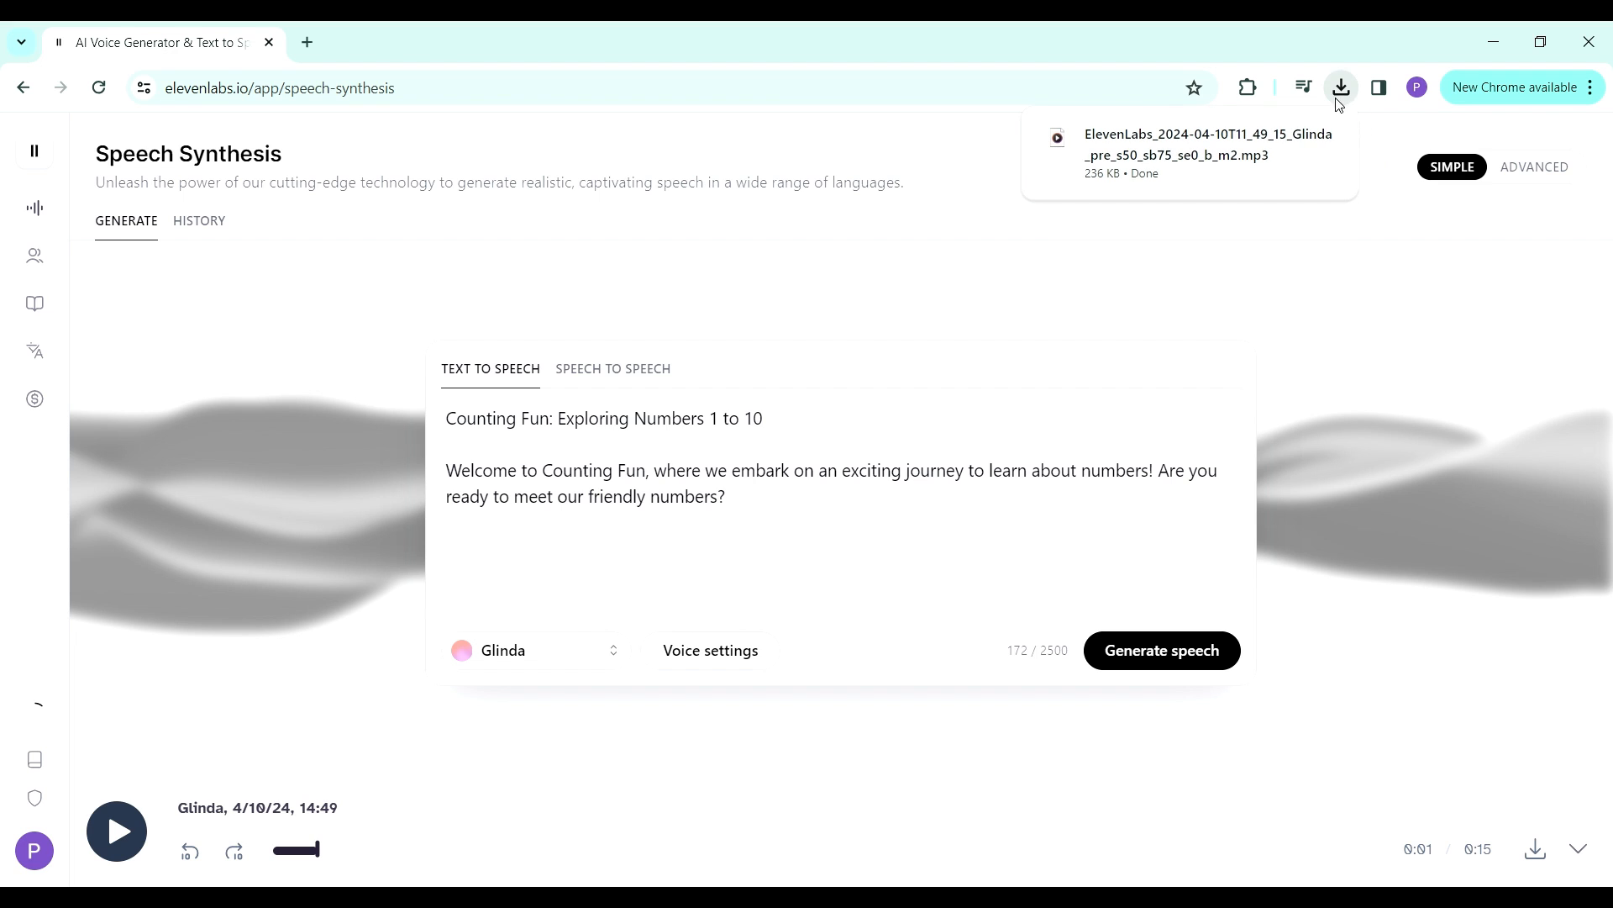
pyautogui.click(1284, 138)
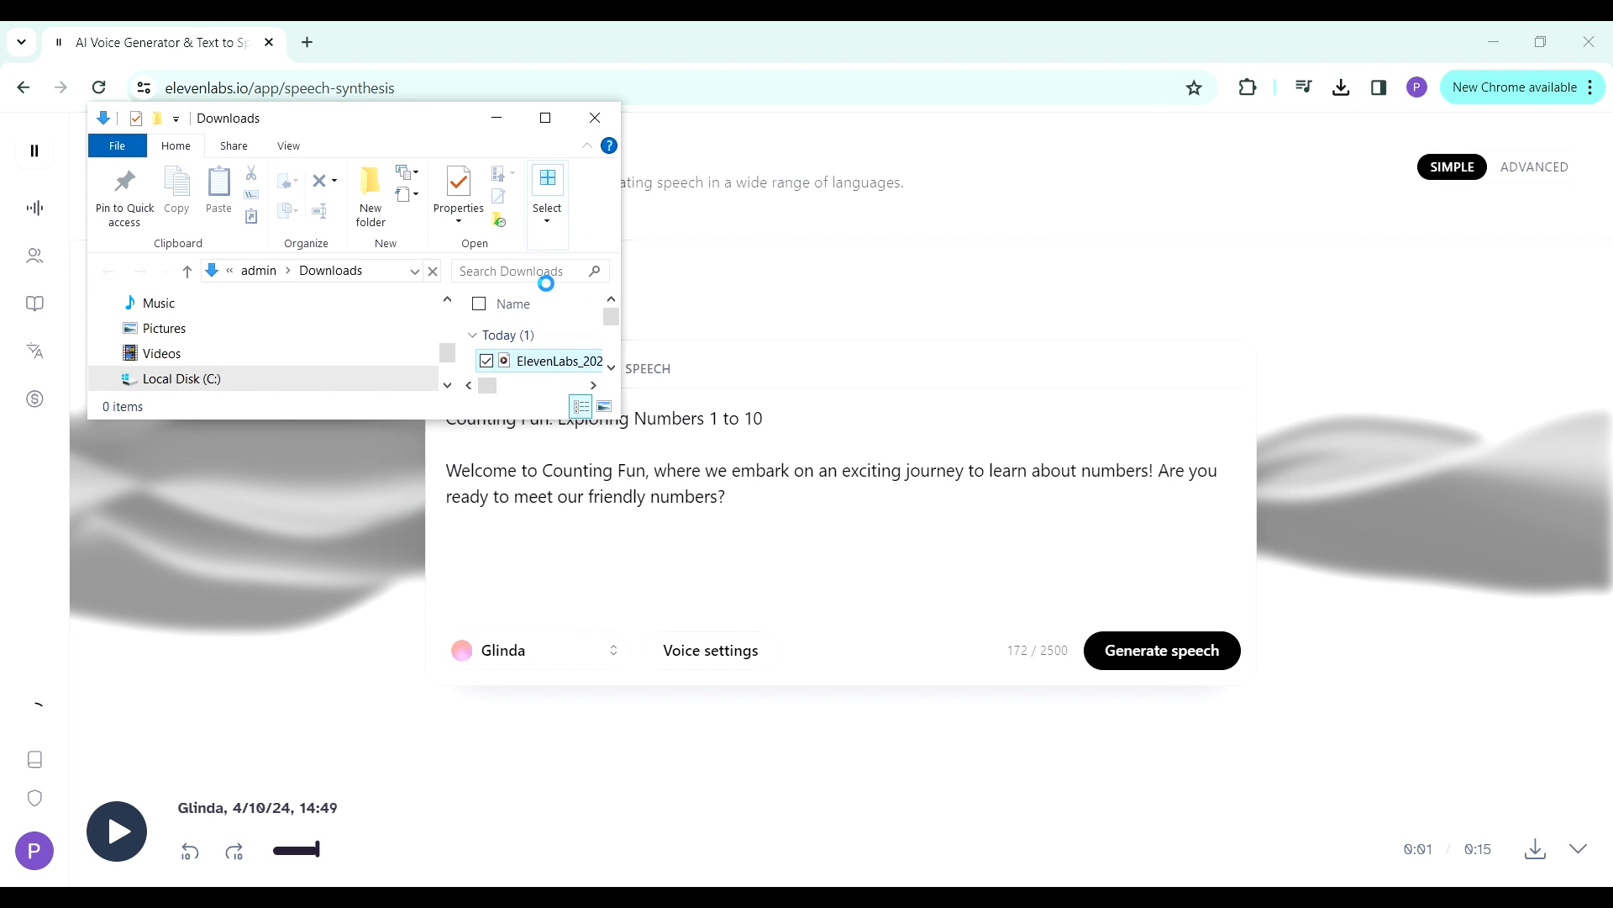
# - Create a folder named "Counting Fun" in Downloads and move the downloaded ElevenLabs MP3 into it
pyautogui.hotkey('ctrl', 'shift', 'n')
pyautogui.write('Counting Fun')
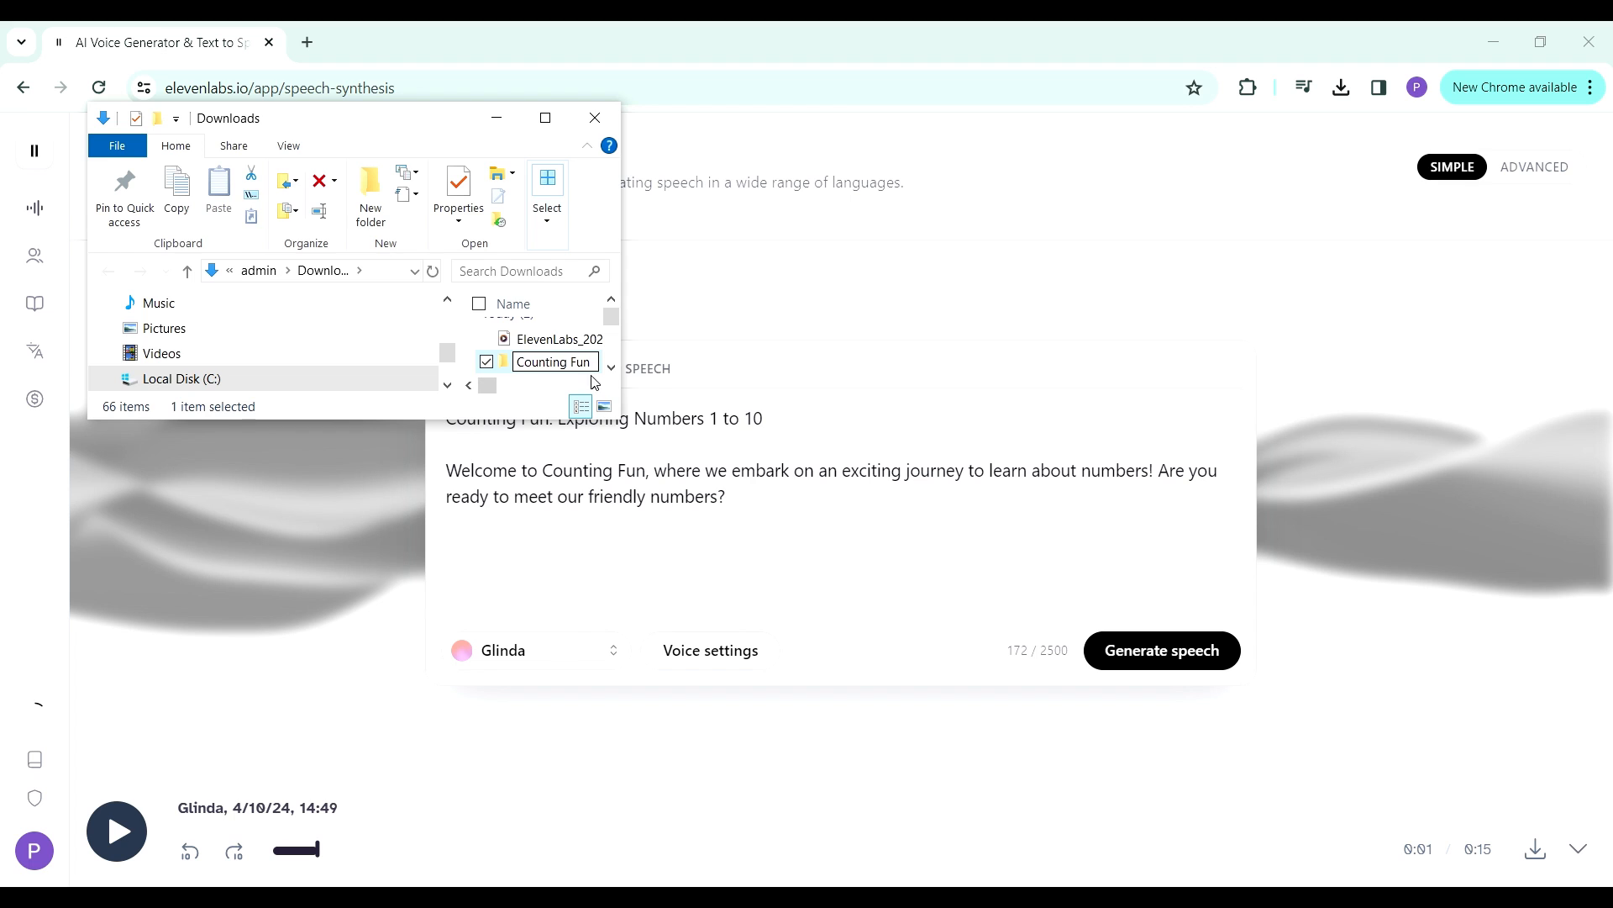
pyautogui.click(550, 341)
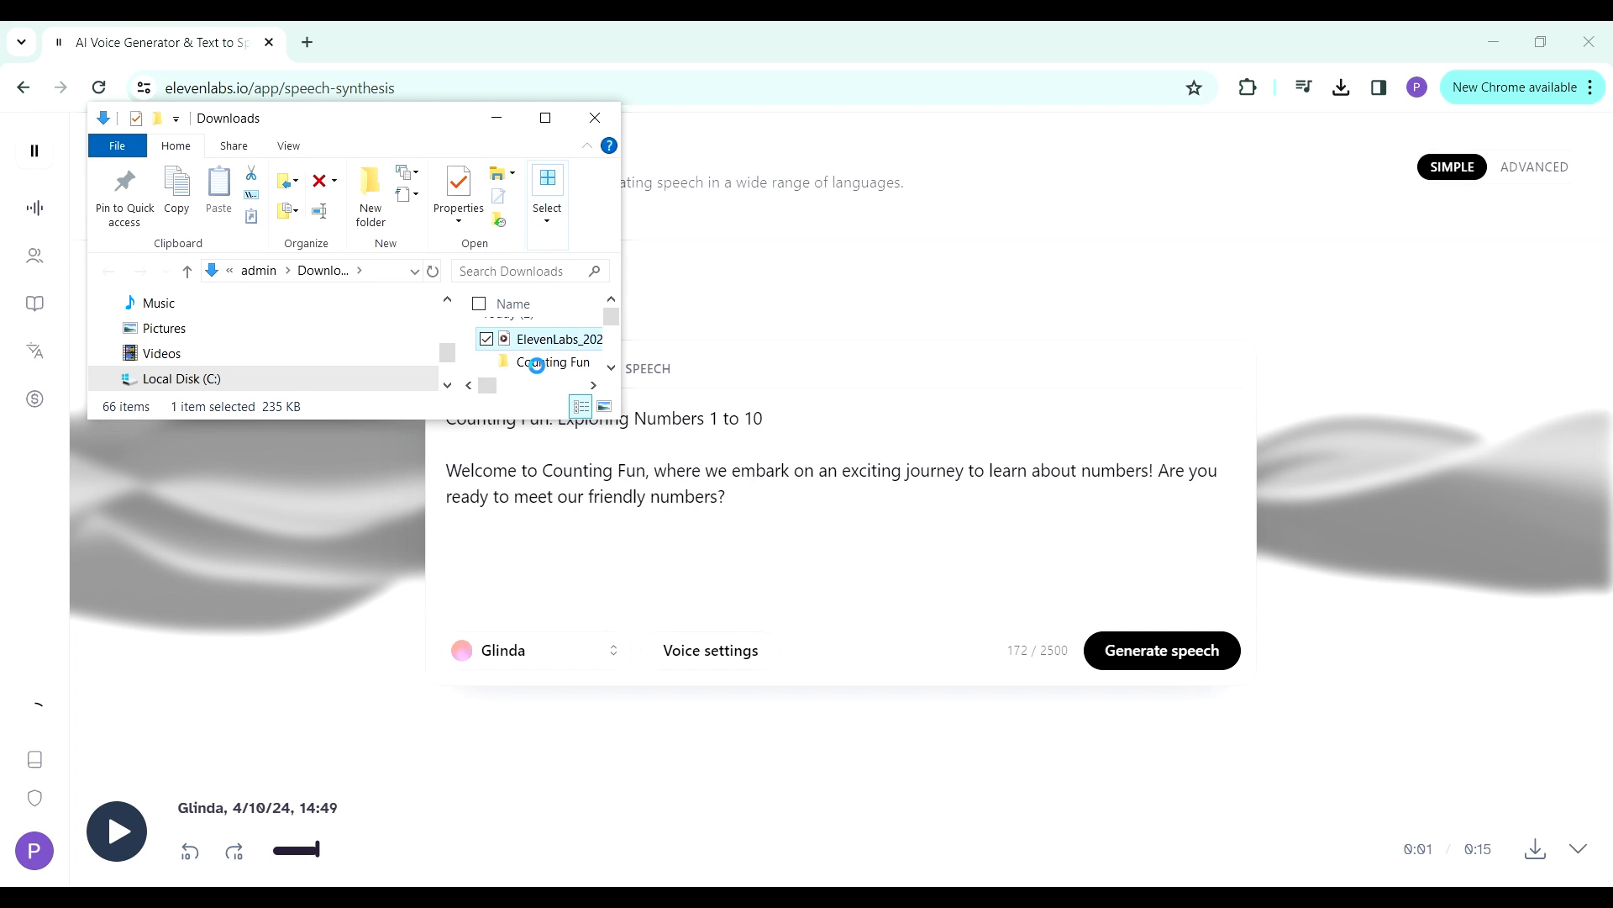
pyautogui.moveTo(542, 367); pyautogui.dragTo(542, 368)
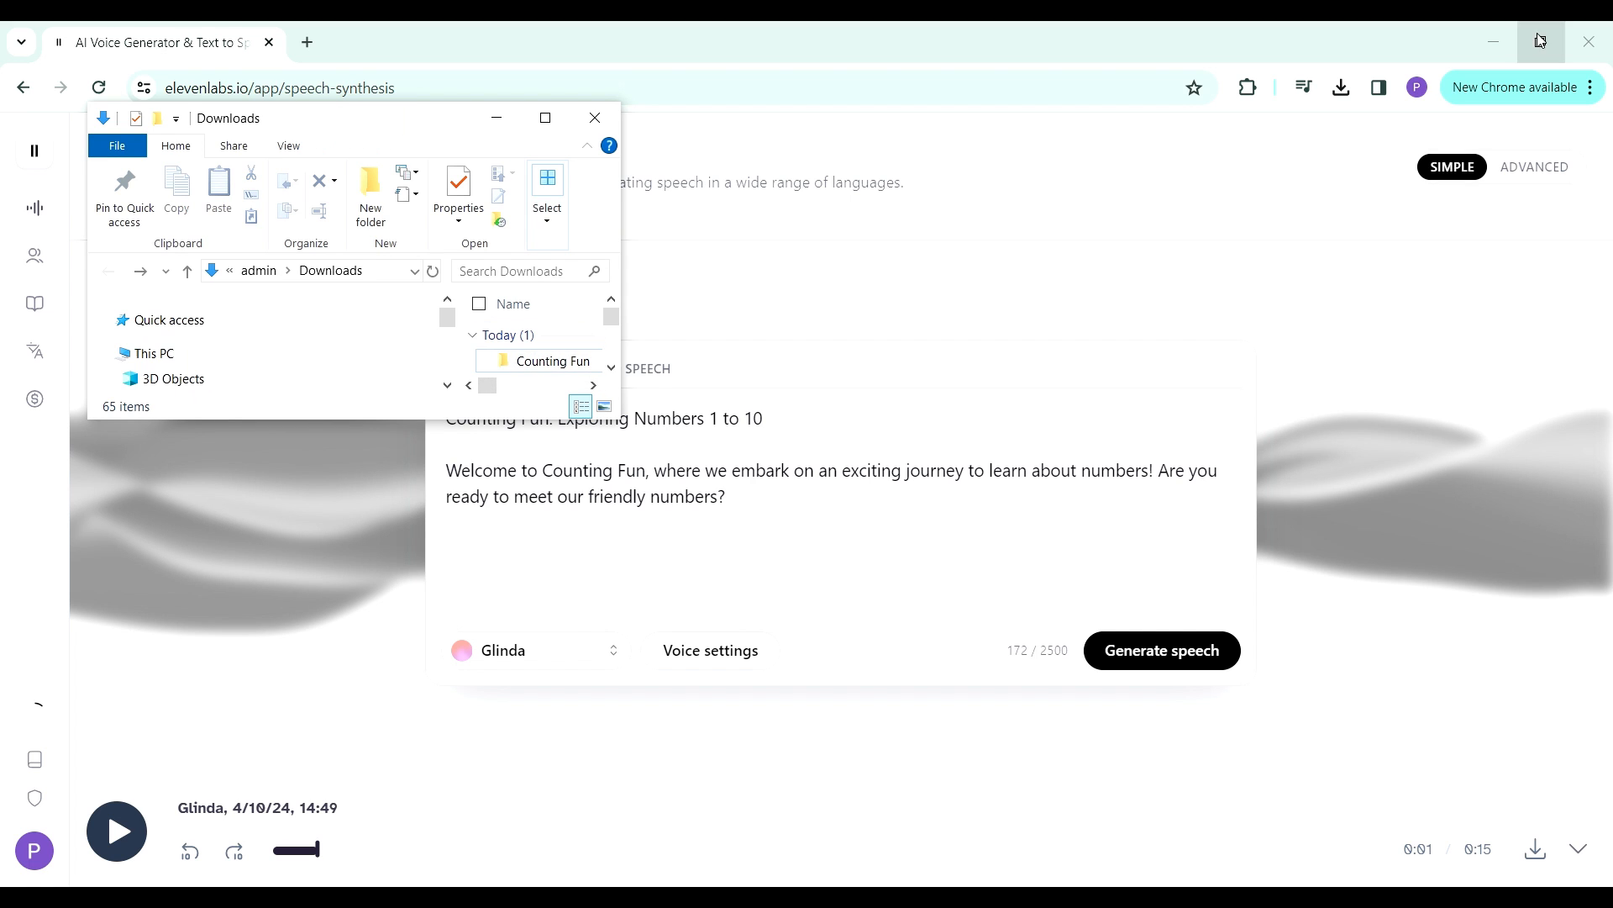
# - Open the Counting Fun folder and rename the MP3 to "Welcome scene"
pyautogui.doubleClick(534, 370)
pyautogui.press('F2')
pyautogui.write('Welcome sc')
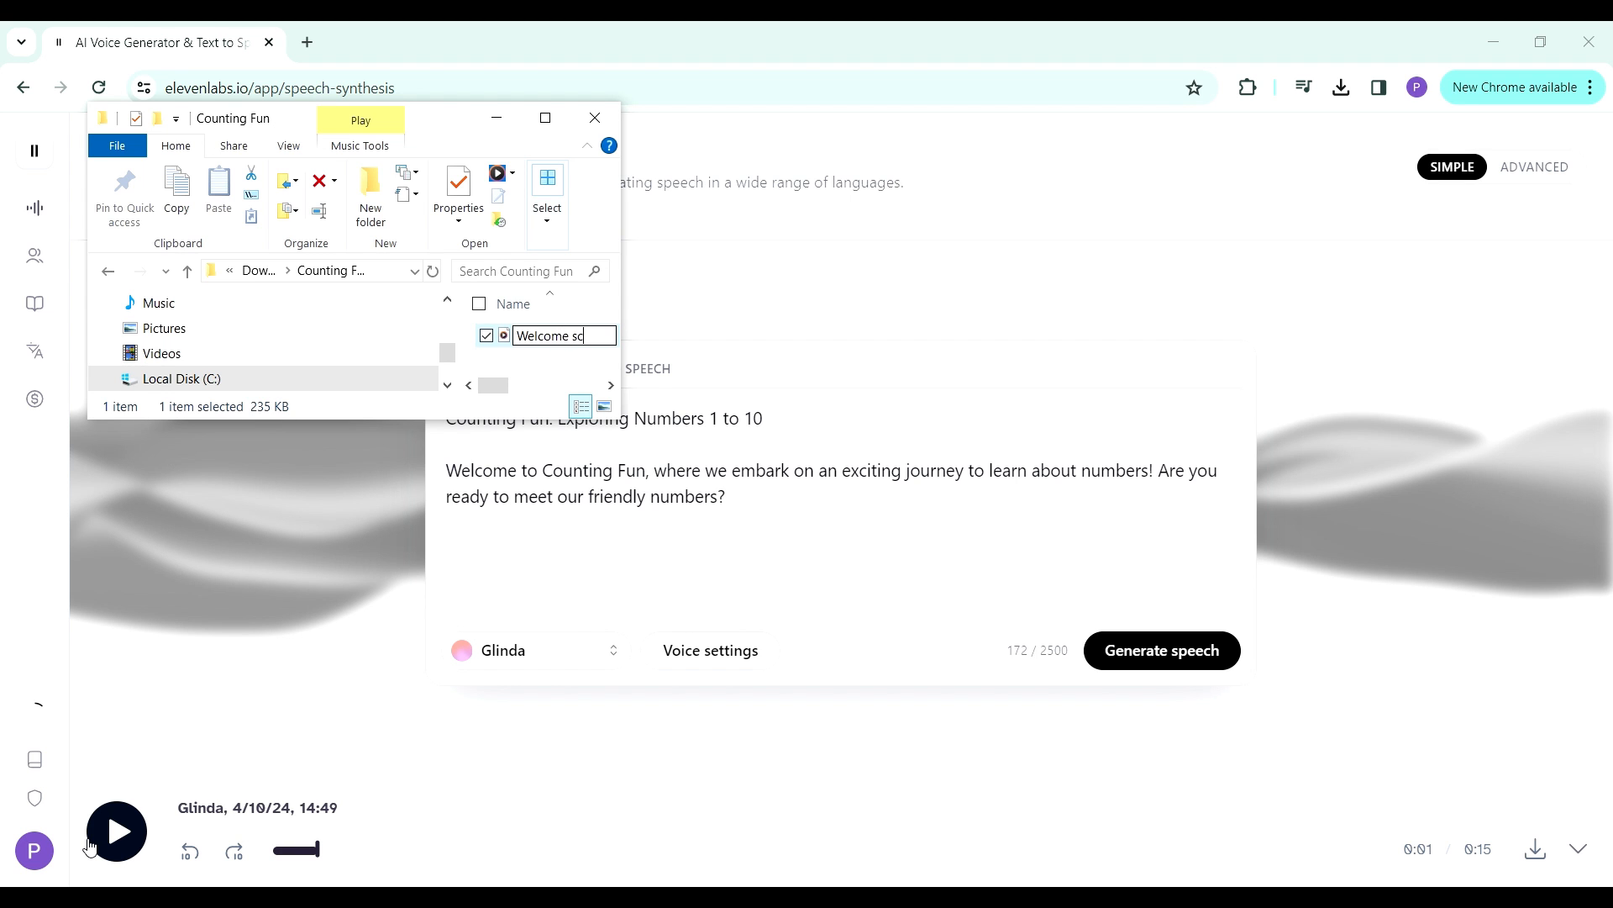
pyautogui.write('ene')
pyautogui.press('Return')
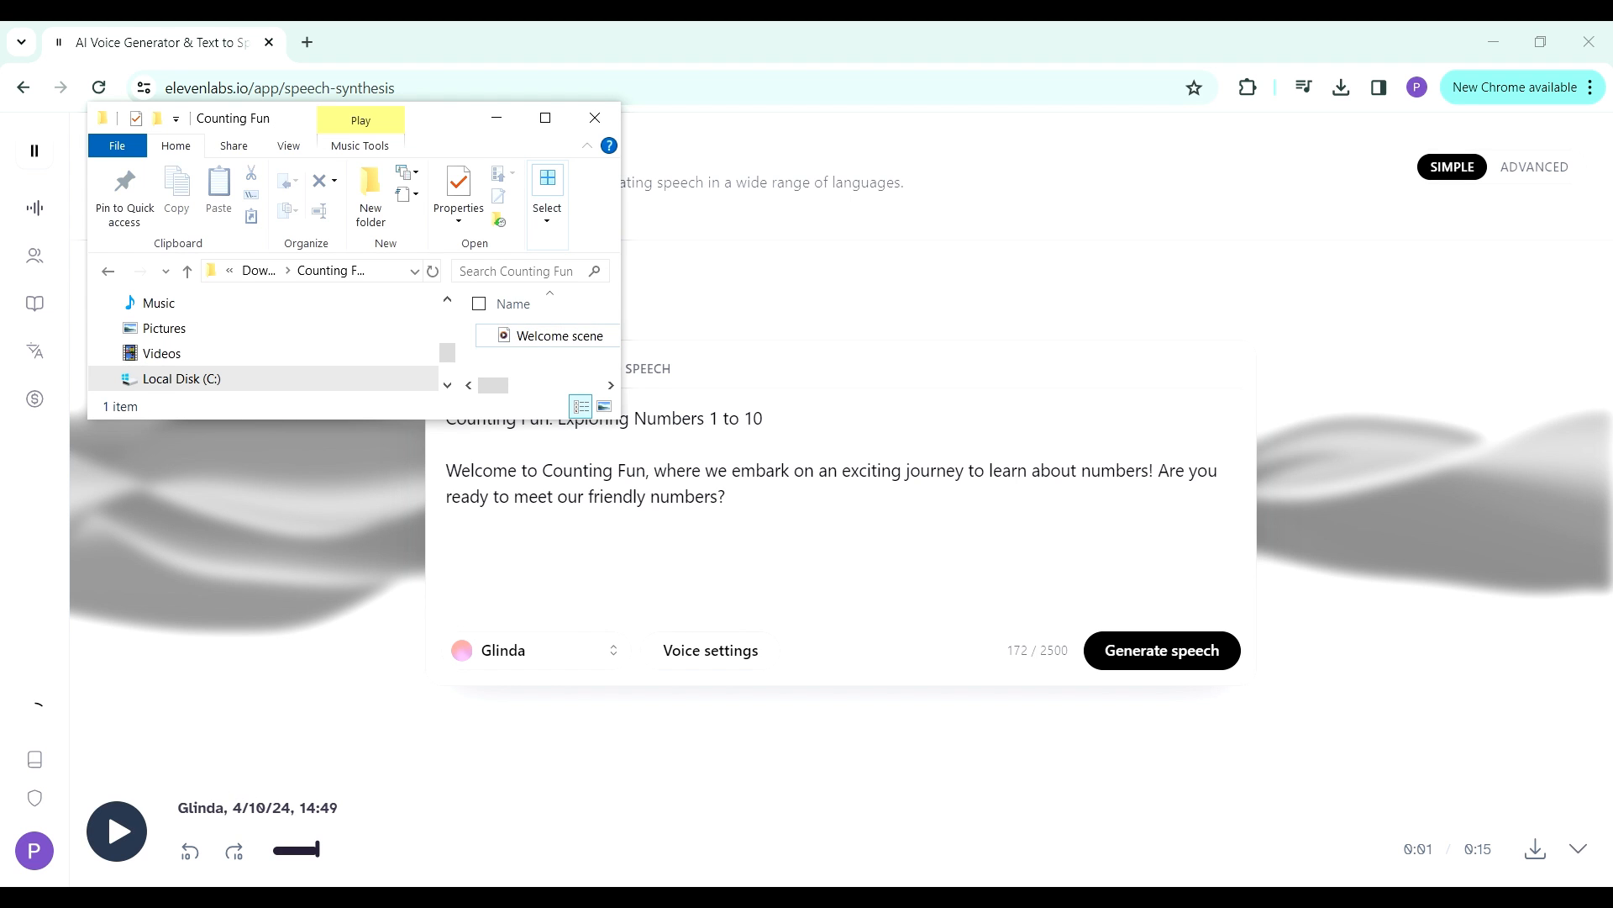
# - Copy the narrator's line "Here we have our first friend! Number 1, say hello to everyone!" from ChatGPT into ElevenLabs, replacing the text, and generate speech
pyautogui.hotkey('alt', 'Tab')
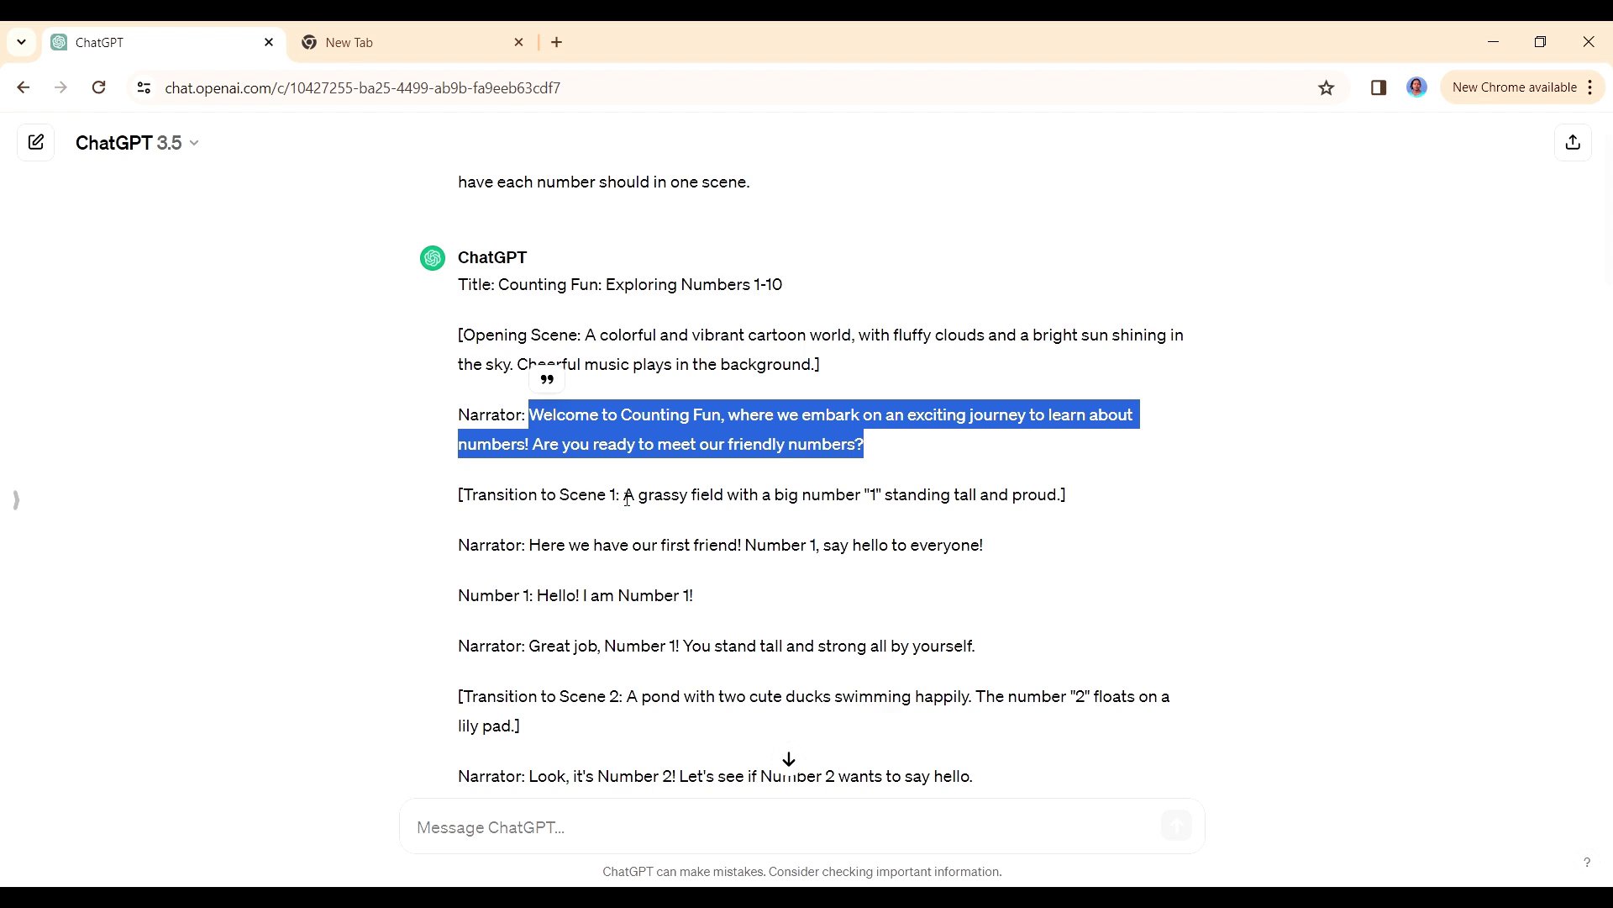
pyautogui.moveTo(534, 550); pyautogui.dragTo(984, 538)
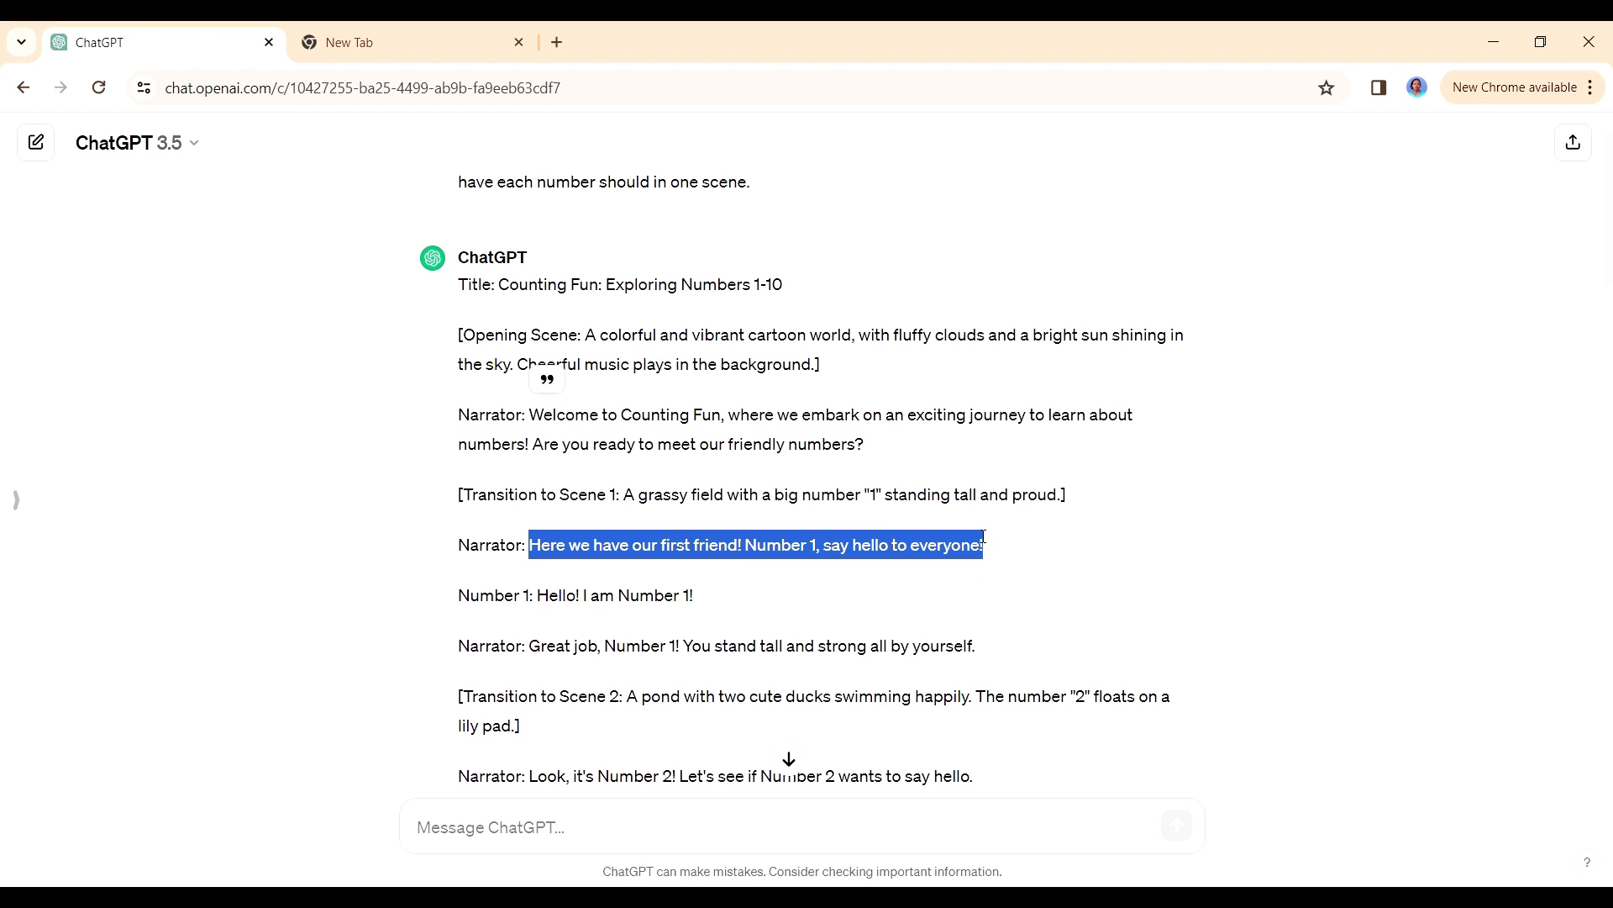
pyautogui.rightClick(924, 542)
pyautogui.click(961, 564)
pyautogui.hotkey('alt', 'Tab')
pyautogui.hotkey('ctrl', 'a')
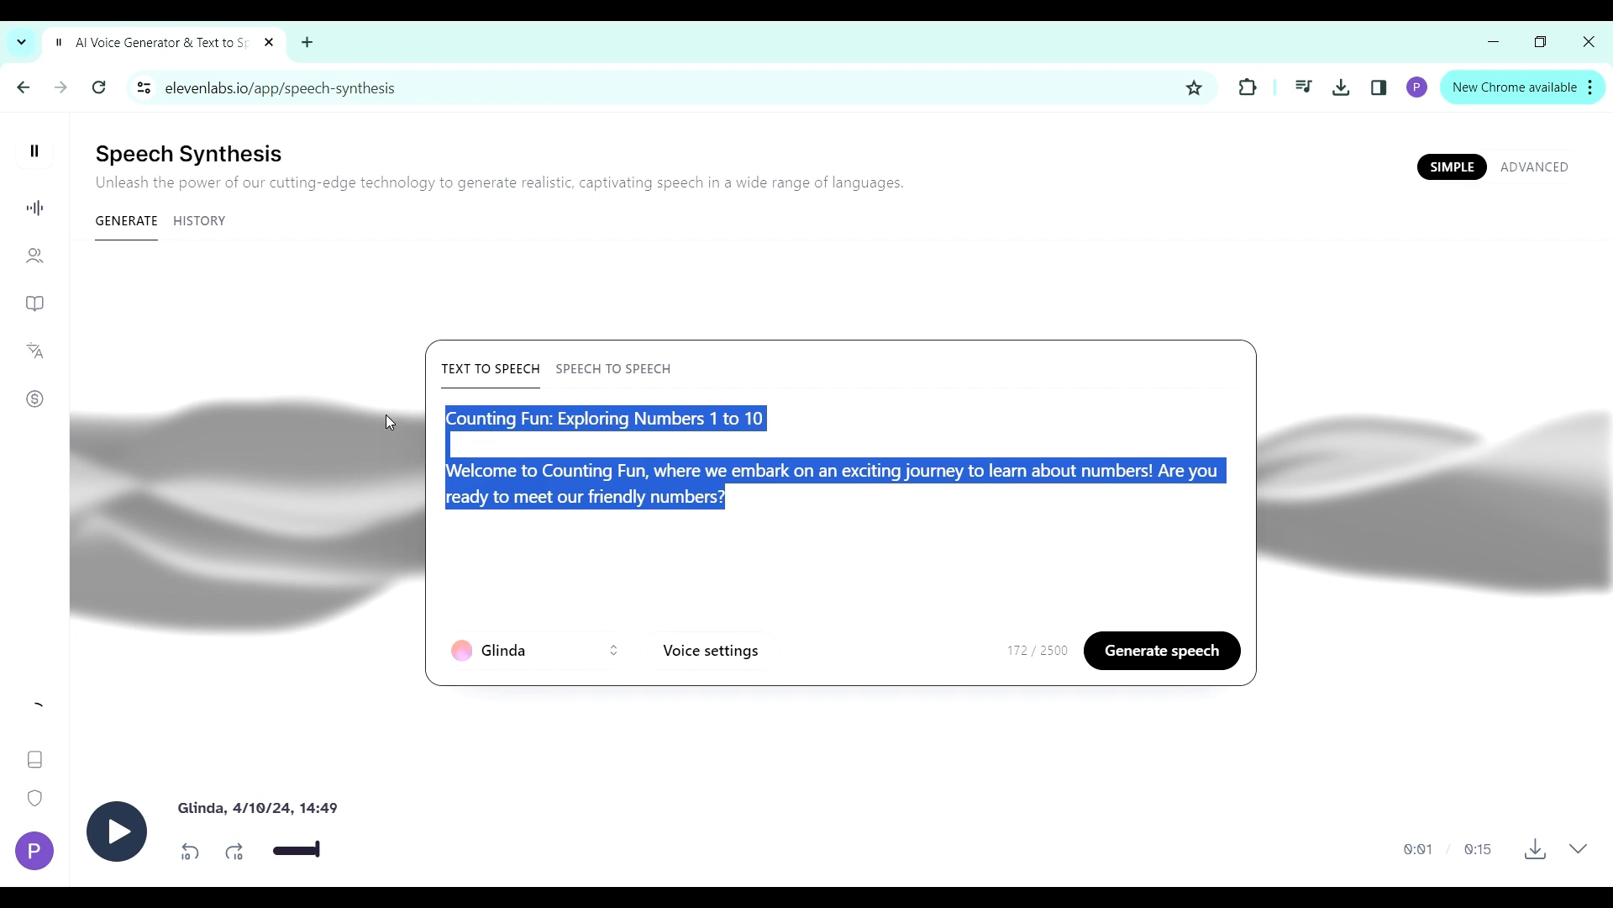
pyautogui.hotkey('ctrl', 'v')
pyautogui.click(1150, 649)
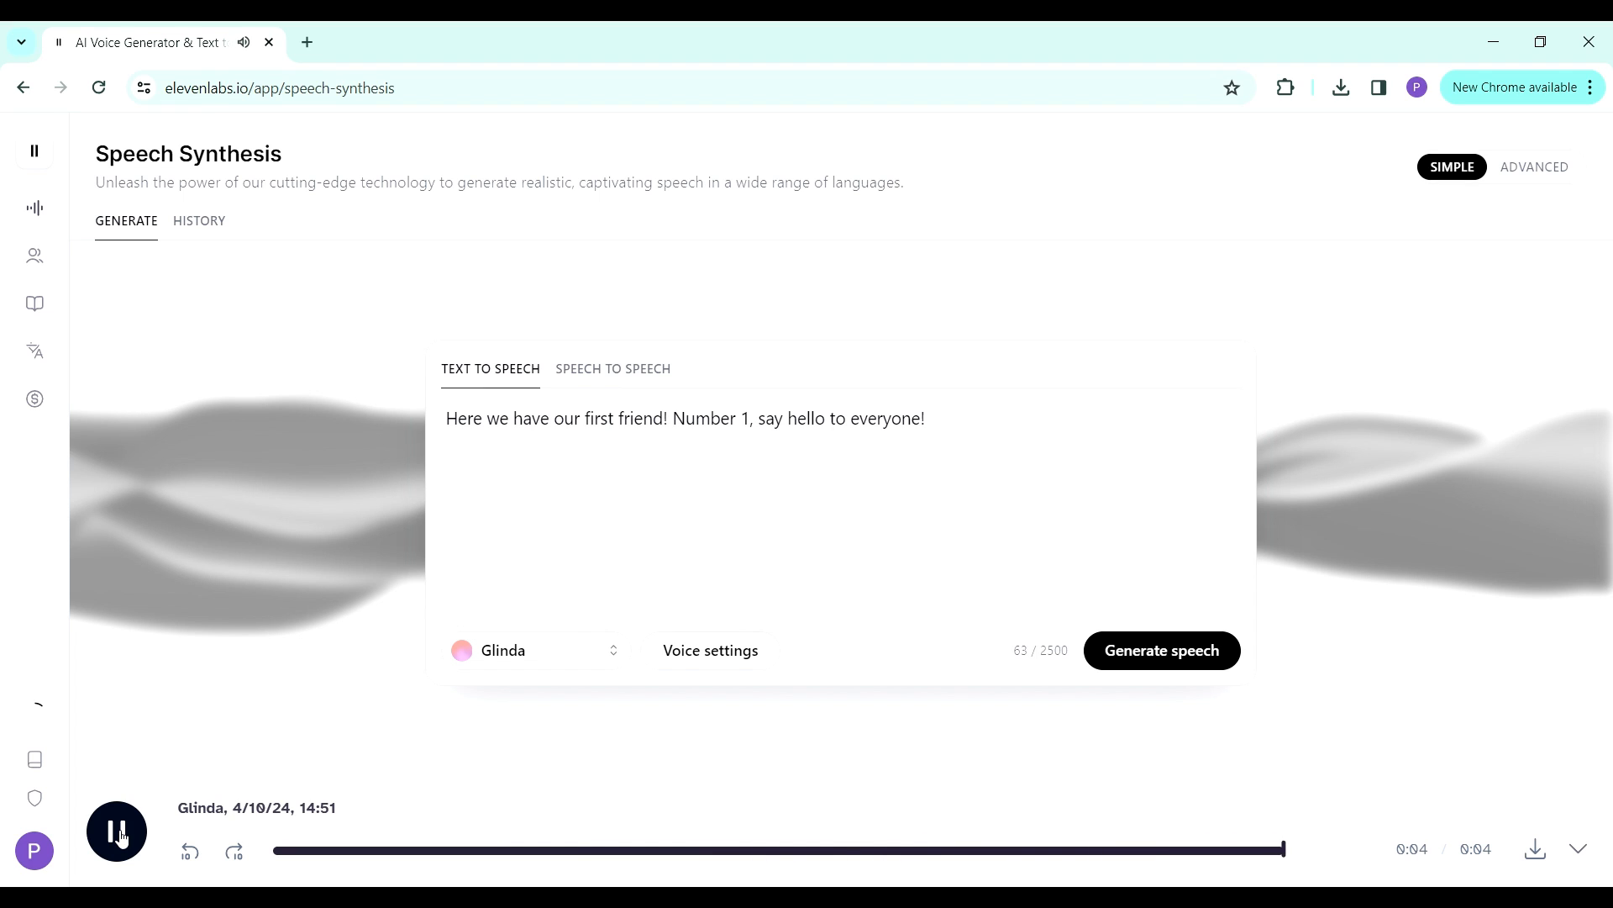
# - Insert "--" before "Number 1" in the speech text and generate the speech again
pyautogui.click(677, 418)
pyautogui.write('--')
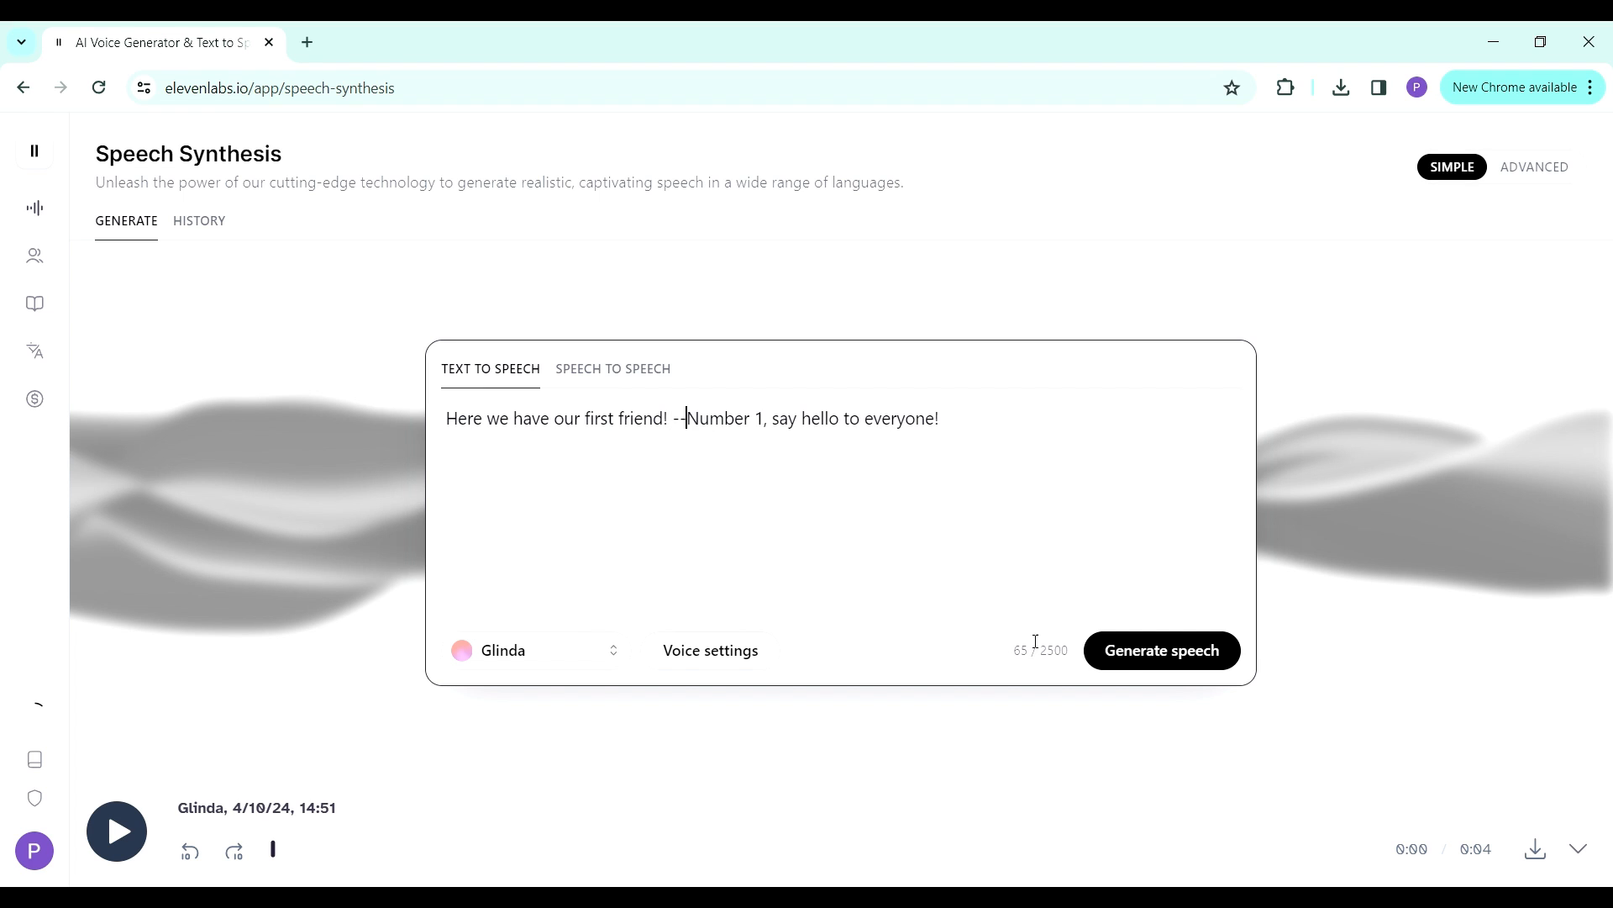
pyautogui.click(1125, 652)
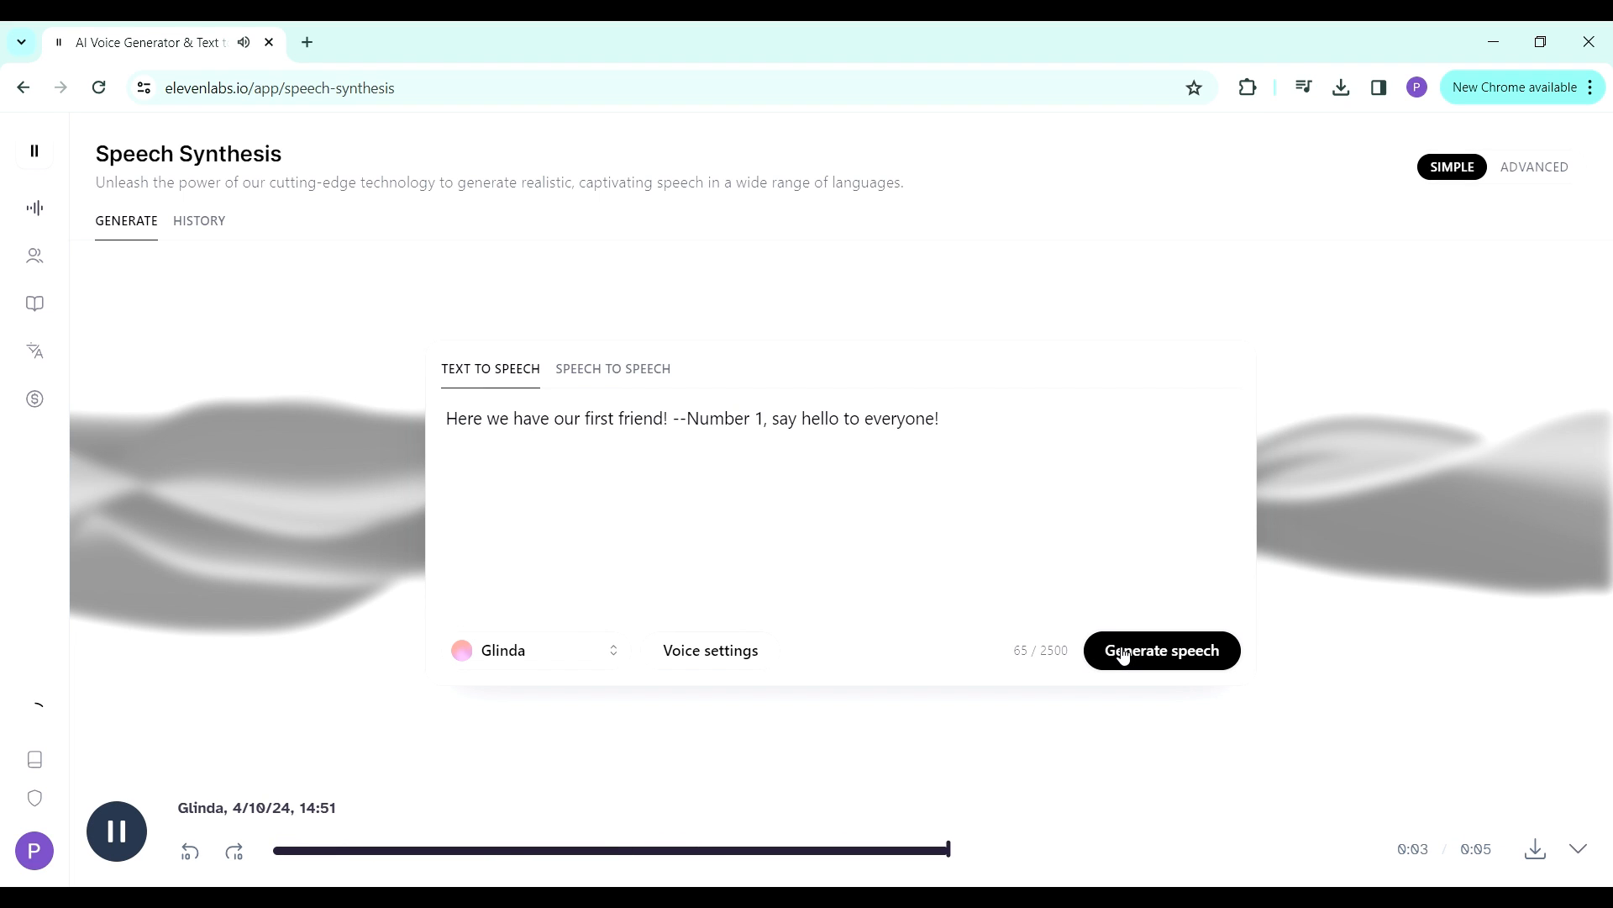
# - Download the regenerated speech and rename the MP3 in the Downloads folder to "Number 1 Narrator"
pyautogui.click(1535, 851)
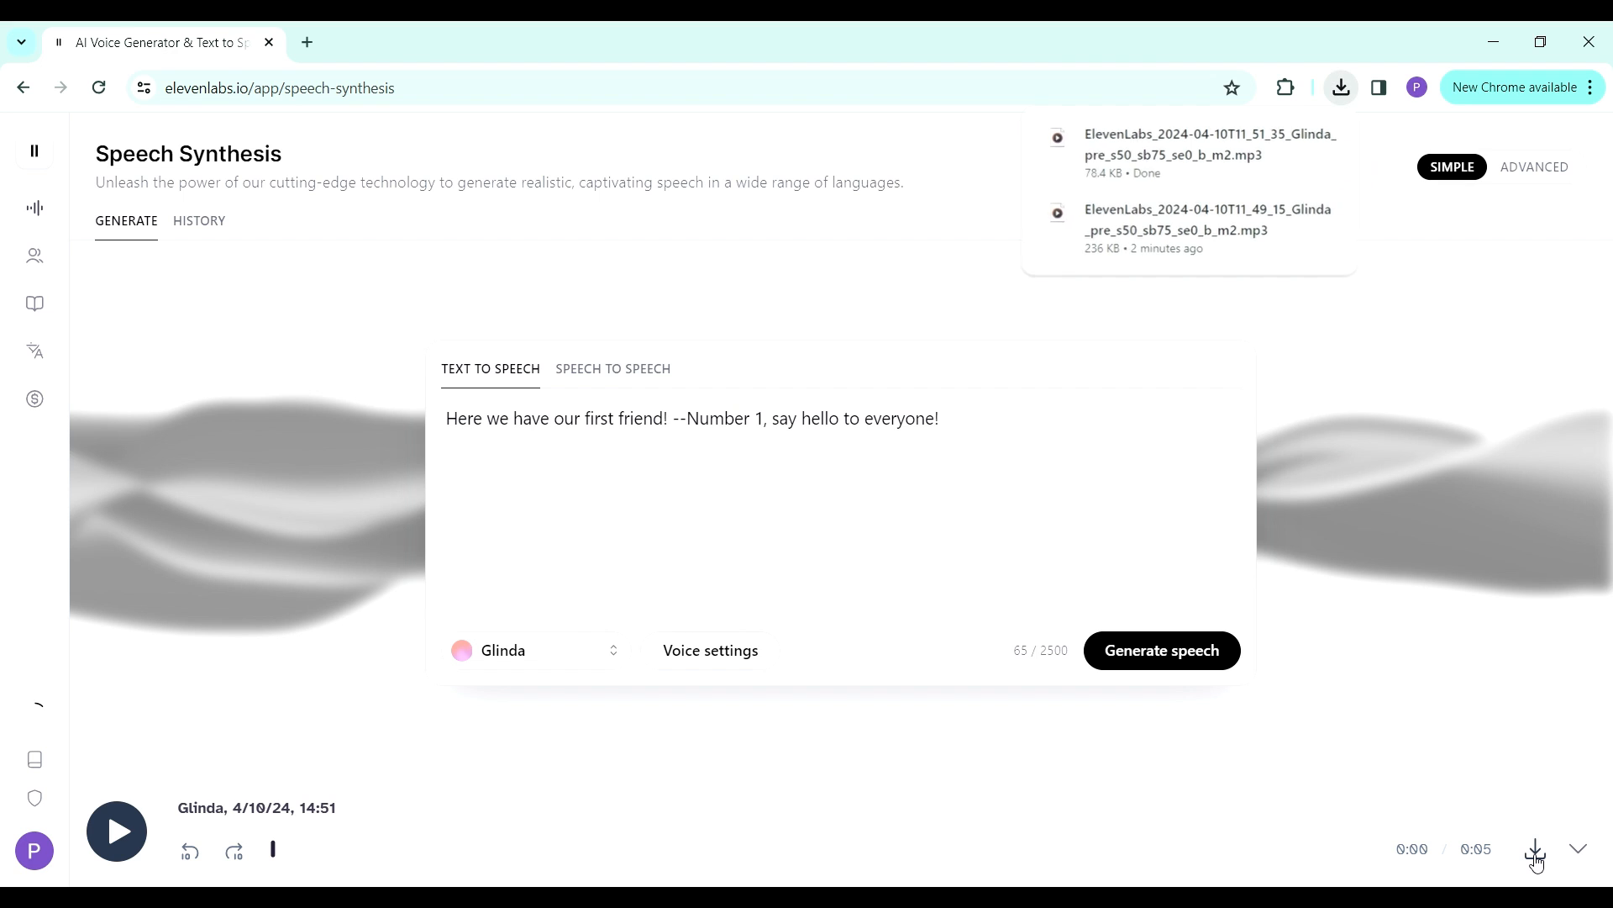
pyautogui.write('Numbe')
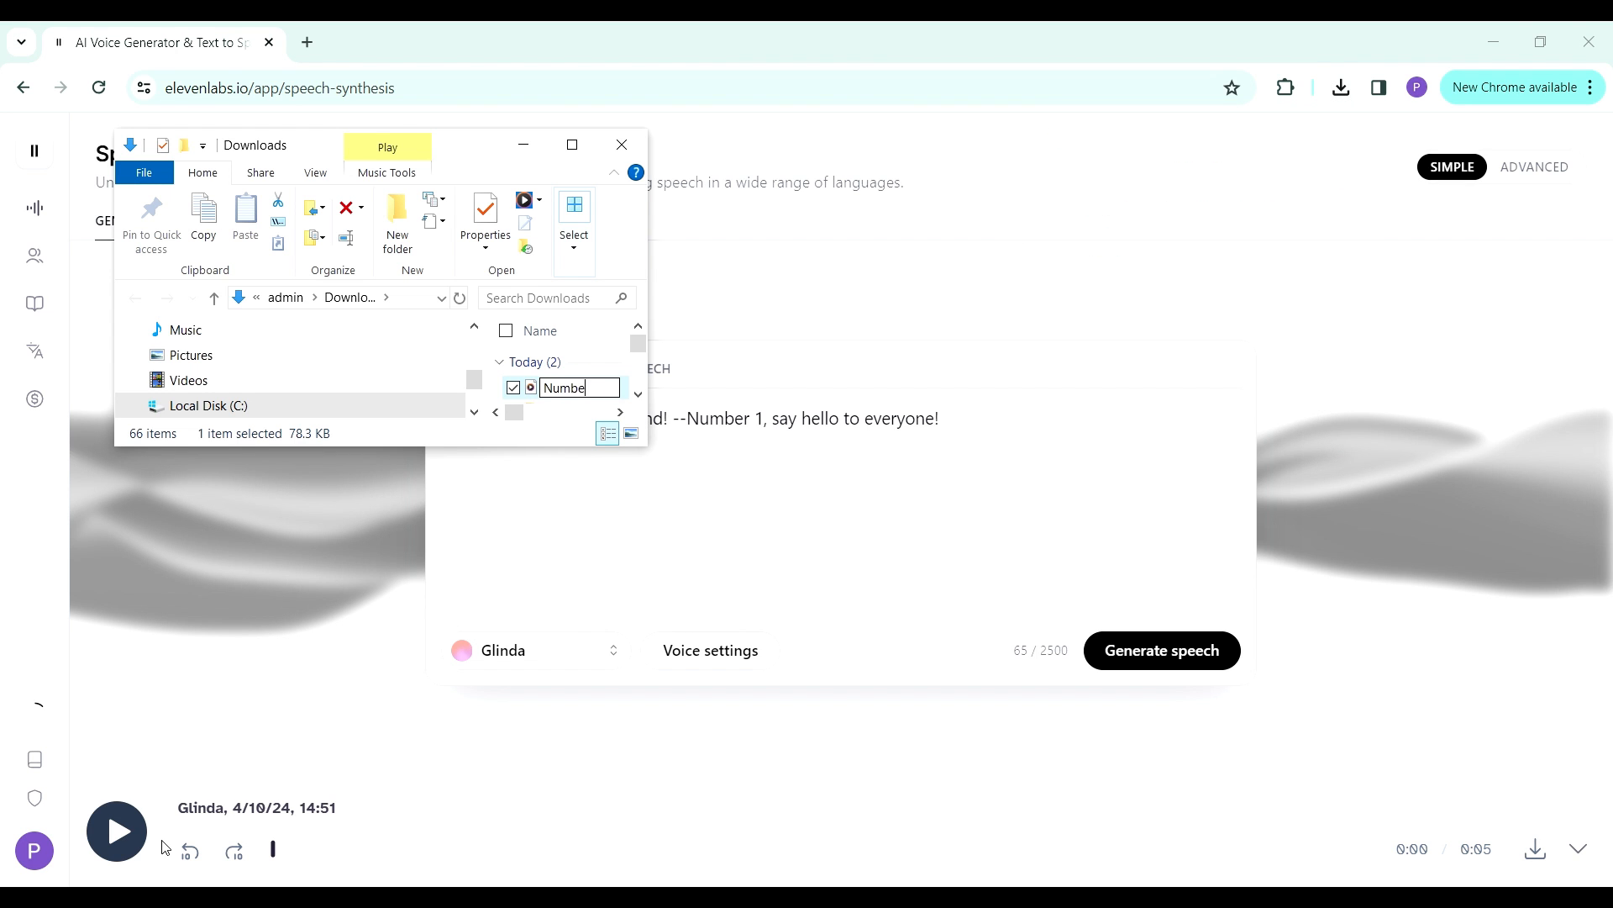
pyautogui.write('r 1 Narrator')
pyautogui.press('Return')
# - Replace the speech text with the script line "Great job, Number 1! You stand tall and strong all by yourself" and generate the speech
pyautogui.click(773, 517)
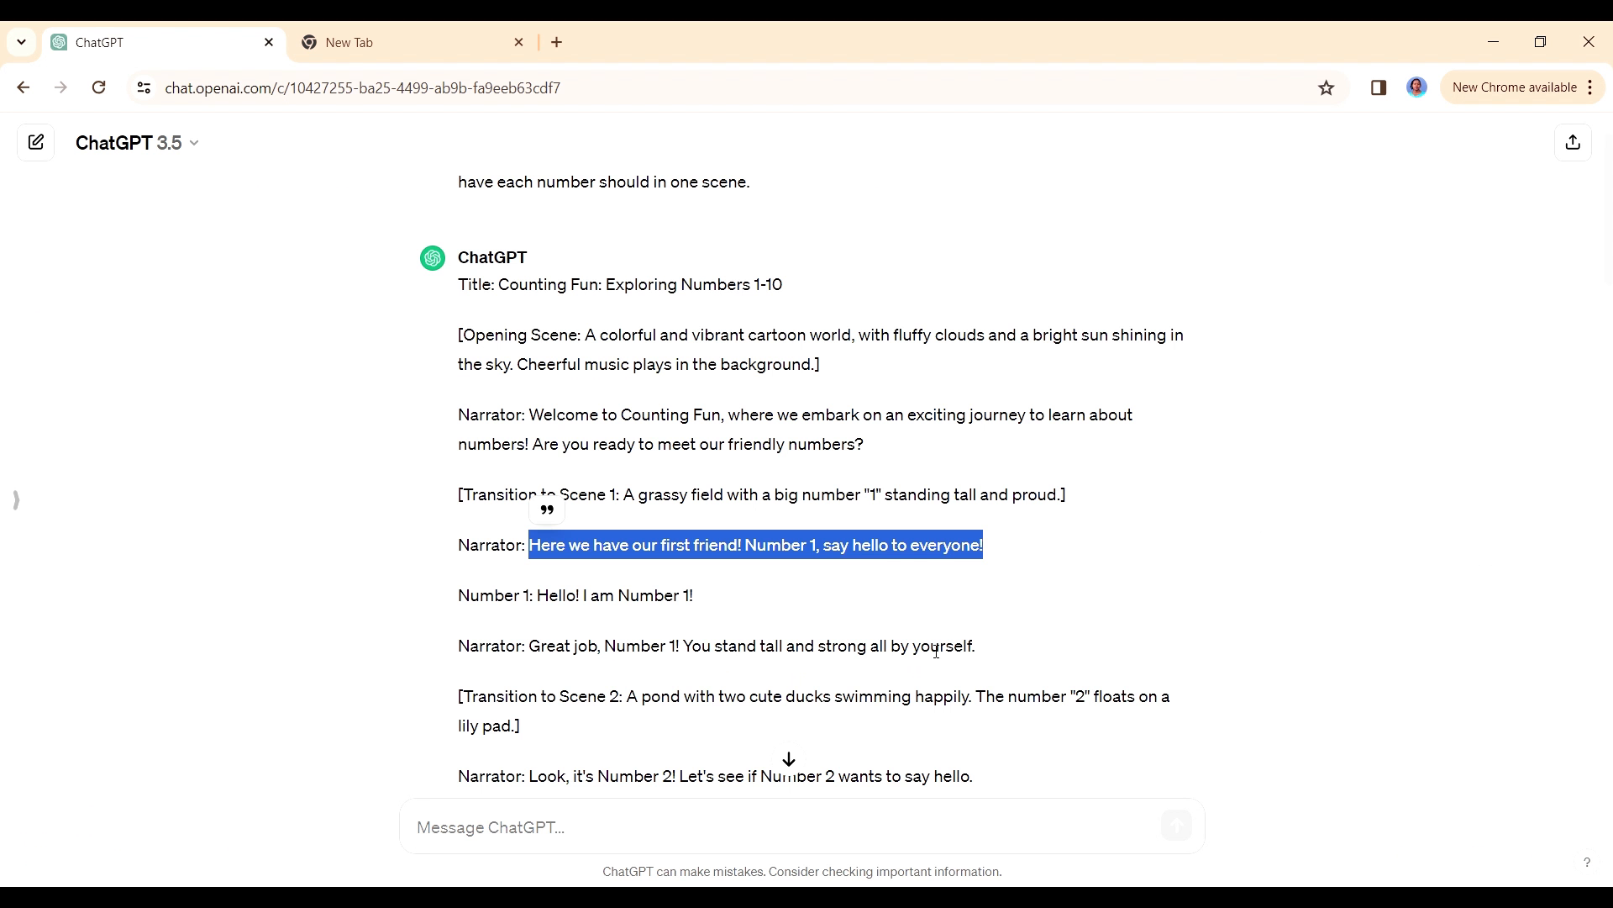
pyautogui.moveTo(977, 653); pyautogui.dragTo(573, 649)
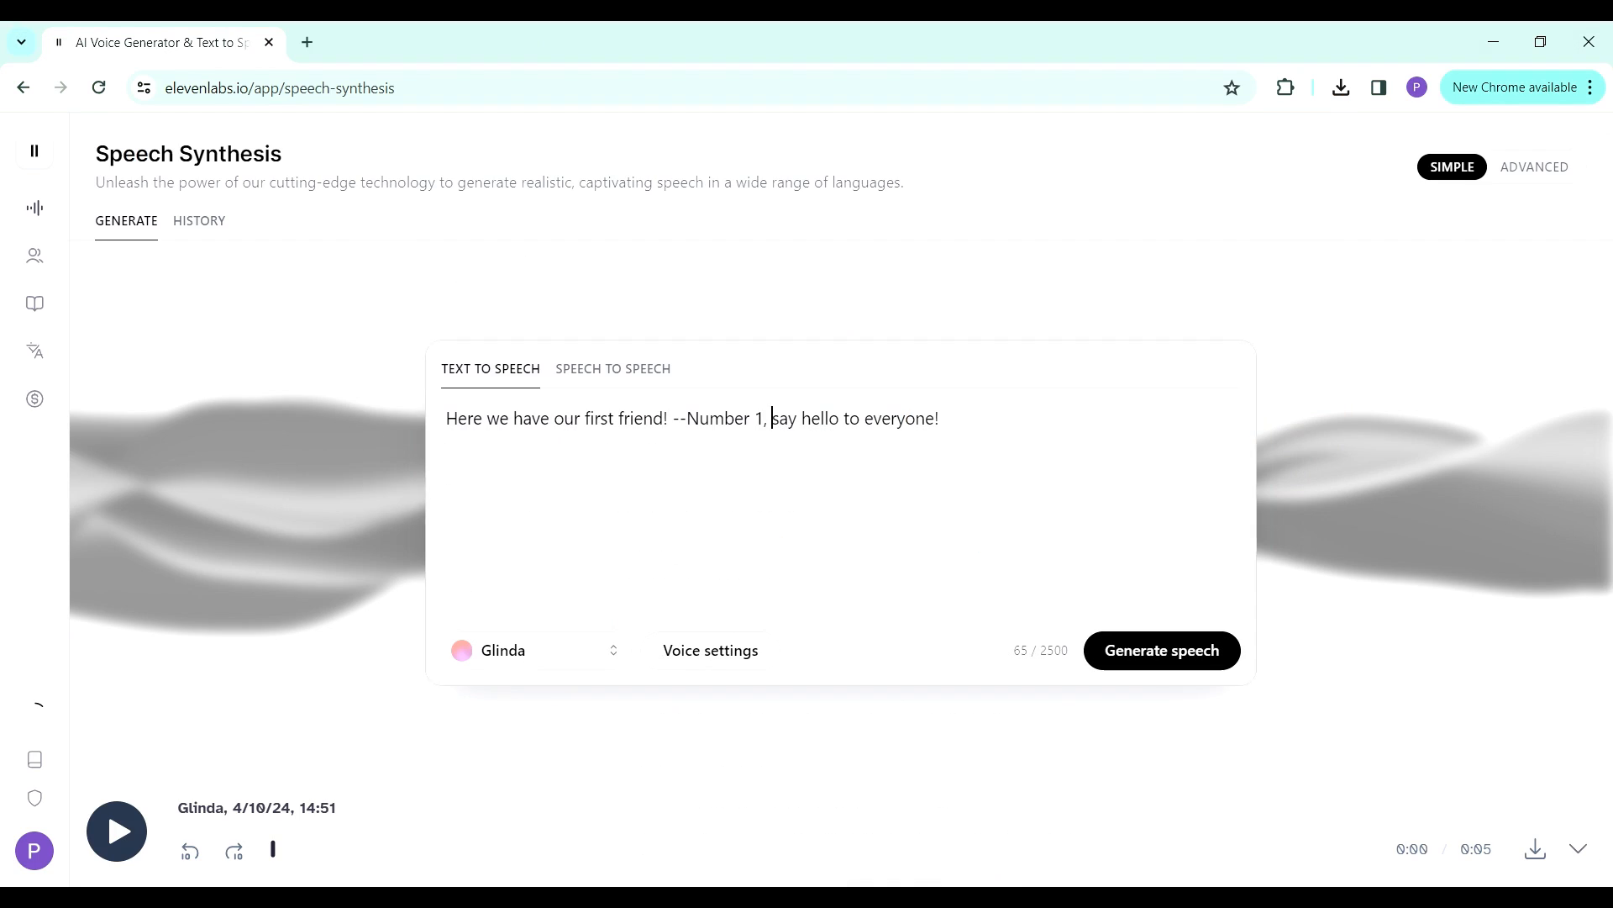
pyautogui.moveTo(975, 423); pyautogui.dragTo(442, 418)
pyautogui.write('Great job, Number 1! You stand tall and strong all by yourself')
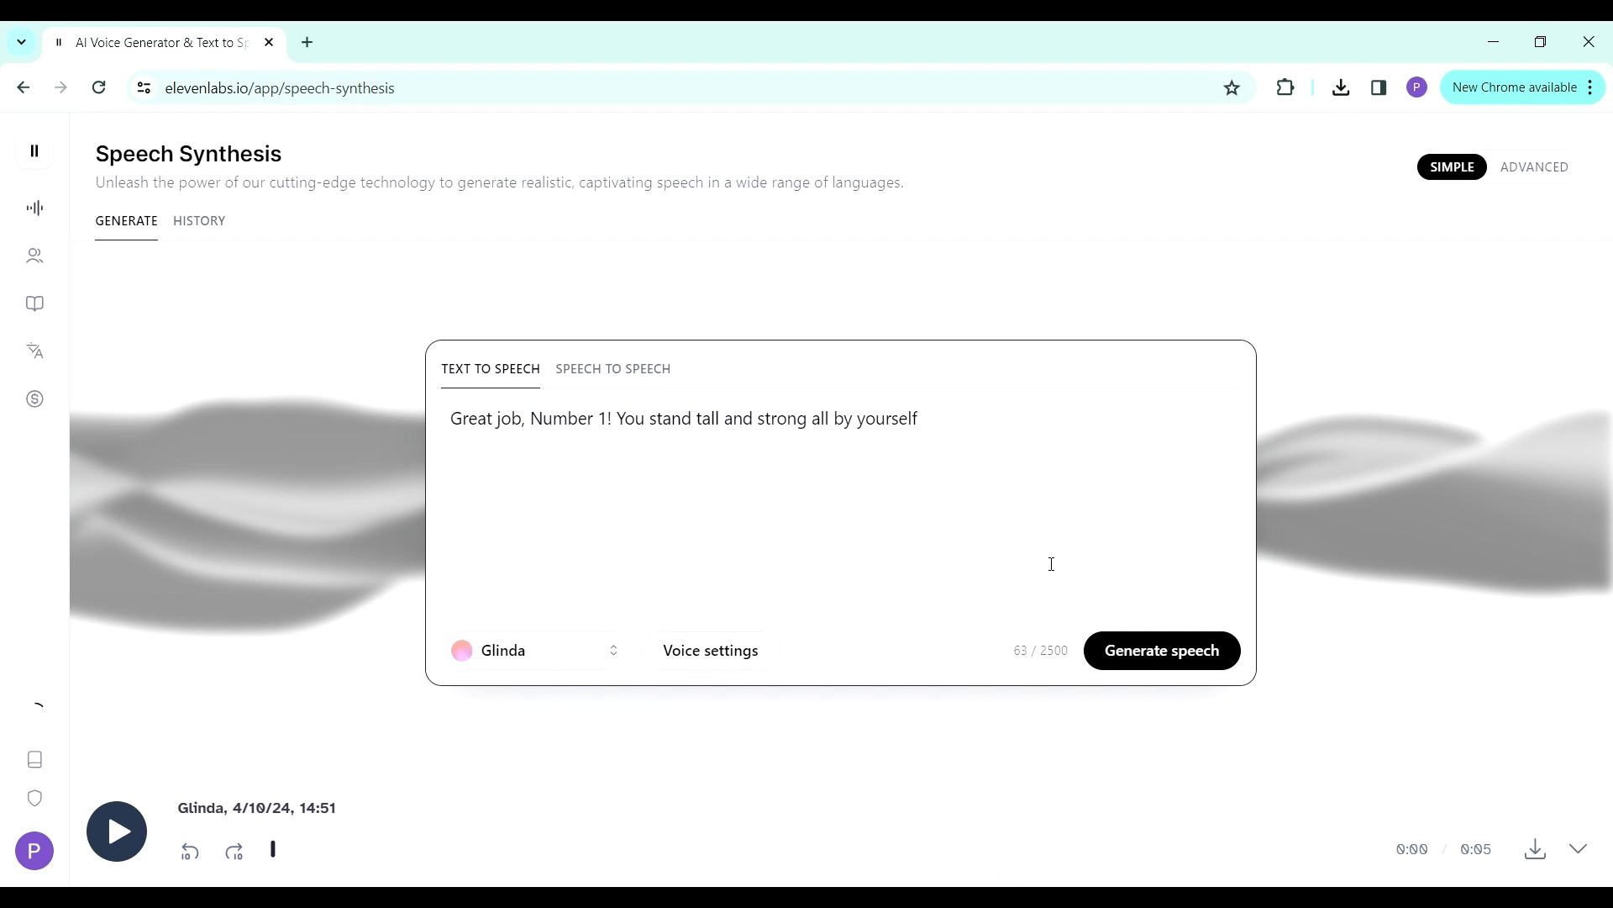
pyautogui.click(1128, 662)
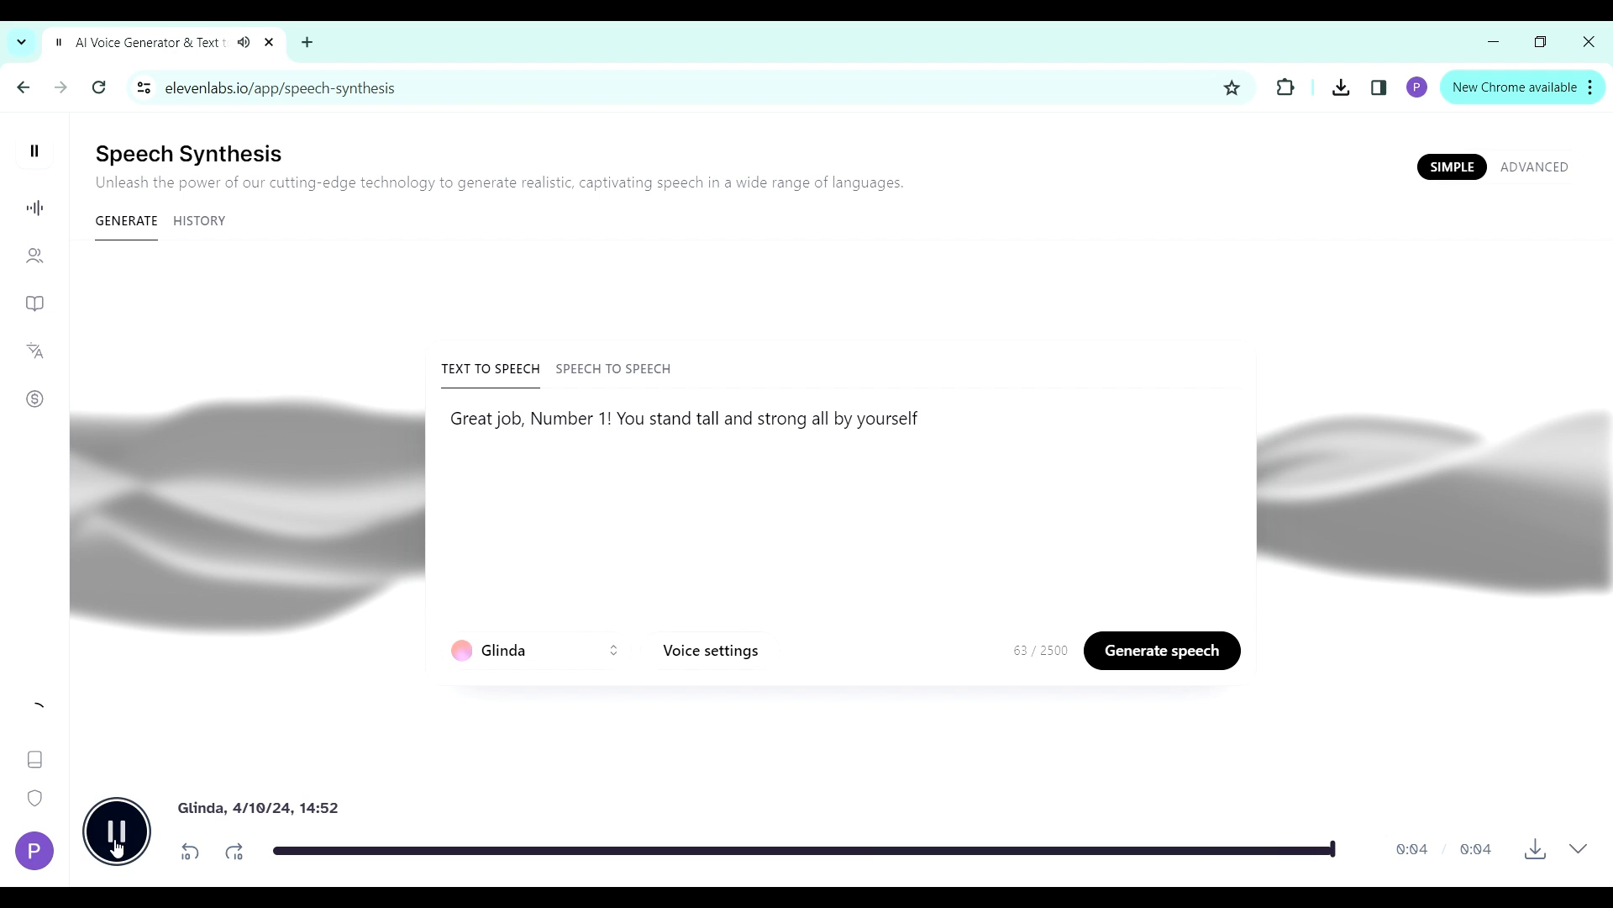
# - Download the "Great job, Number 1!" speech and rename its MP3 in the Downloads folder after number 1
pyautogui.click(1536, 850)
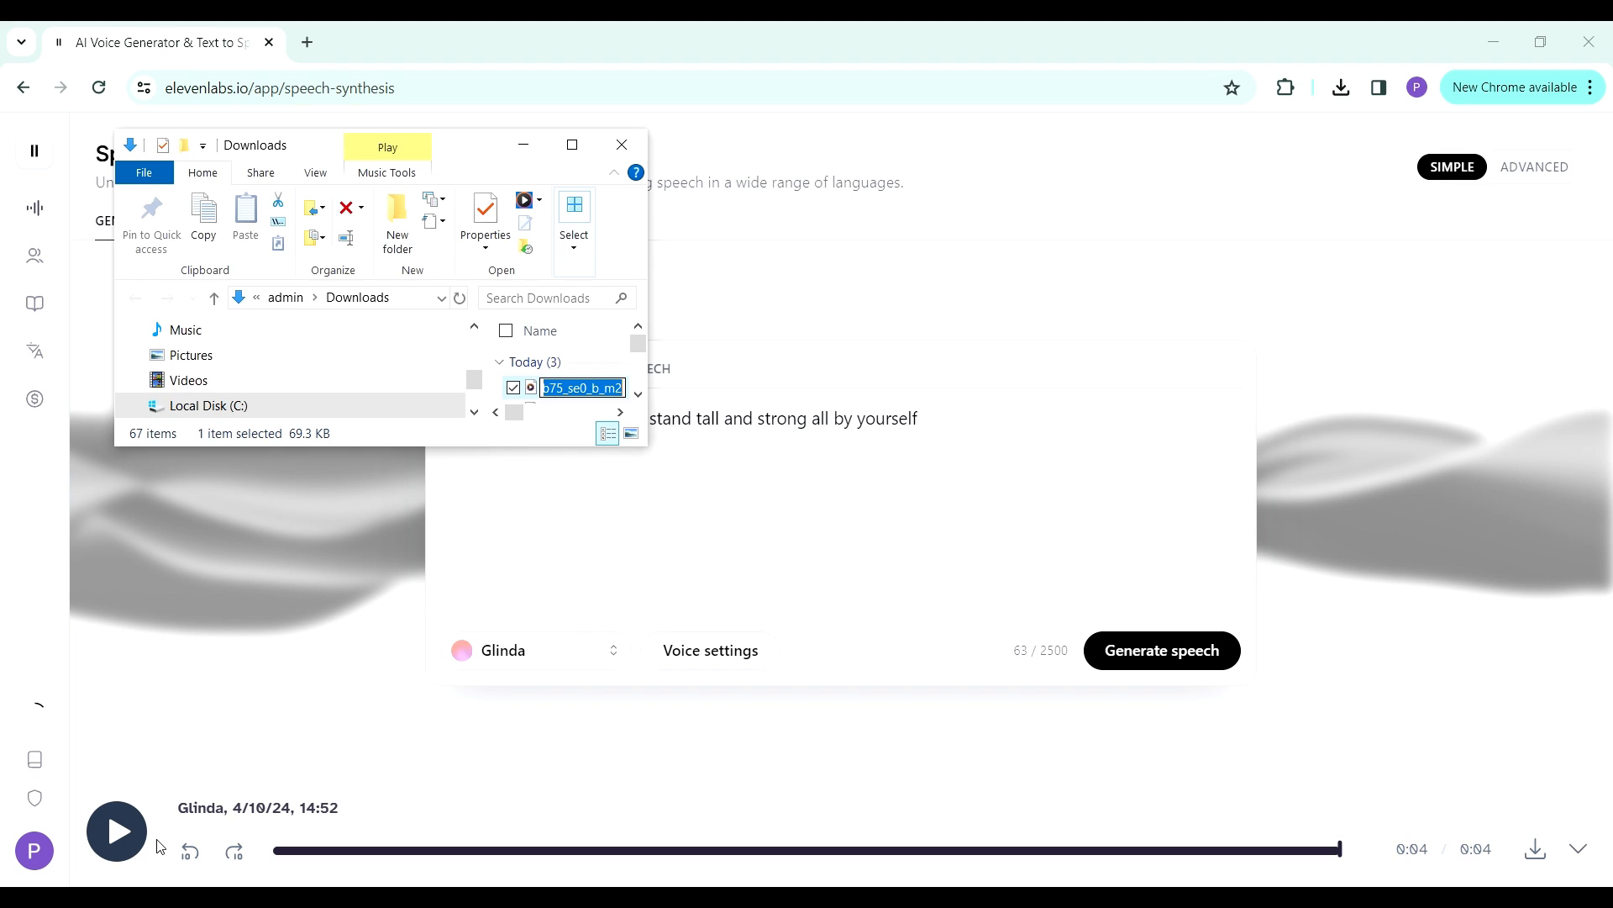
pyautogui.write('Number 1 b')
pyautogui.press('Return')
pyautogui.click(1004, 557)
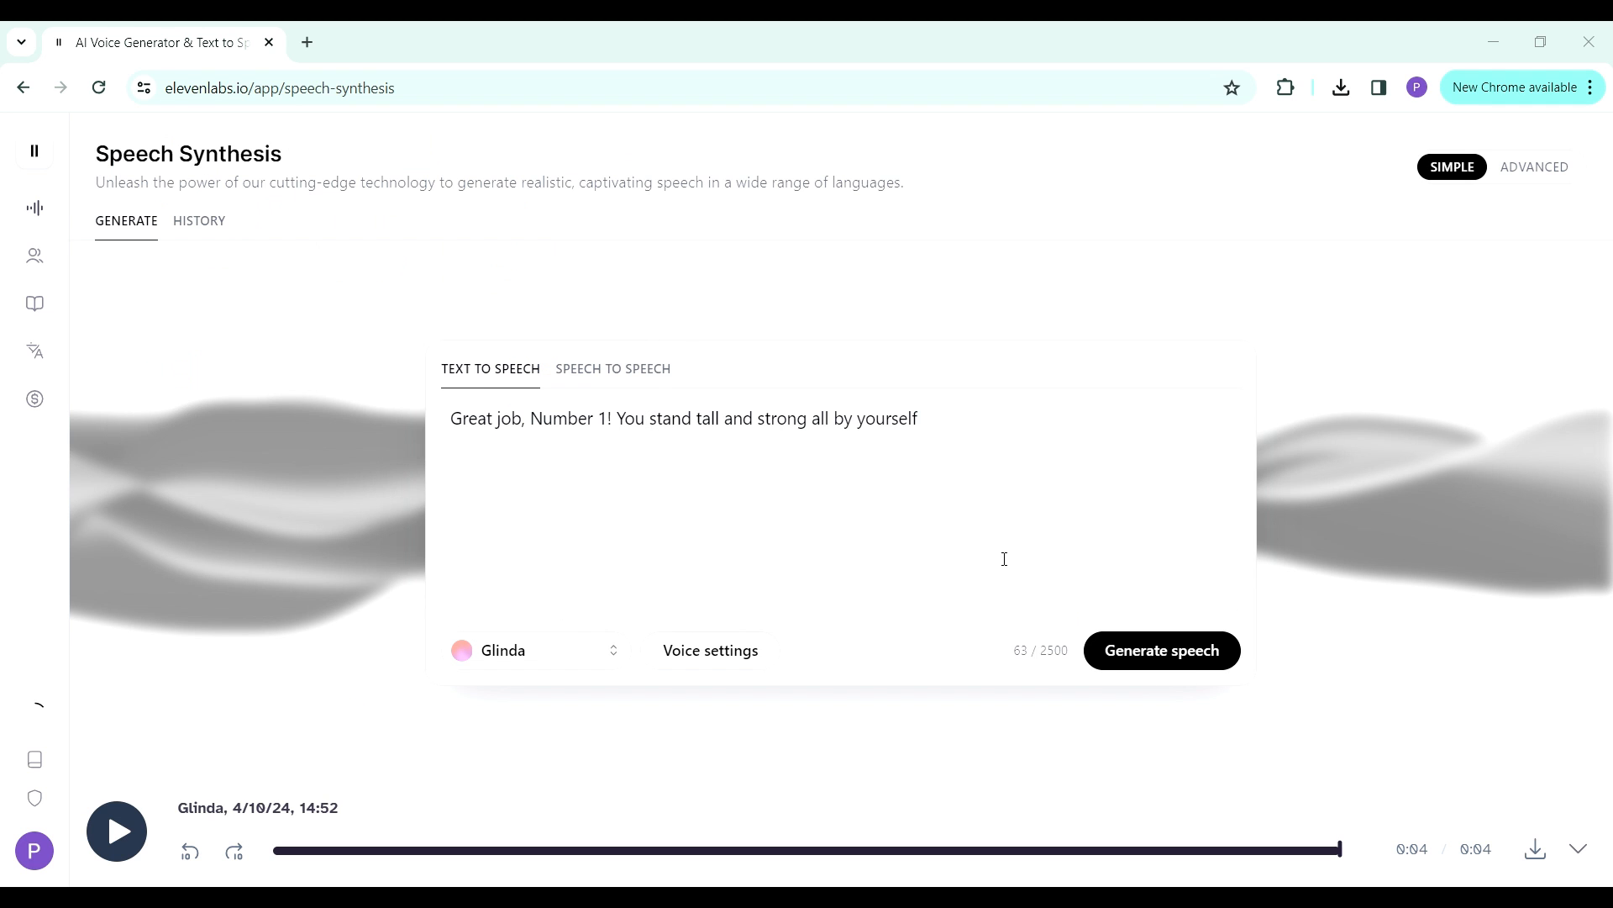
# - Switch to ChatGPT and select the narrator's line "Look, it's Number 2! Let's see if Number 2 wants to say hello."
pyautogui.hotkey('alt', 'Tab')
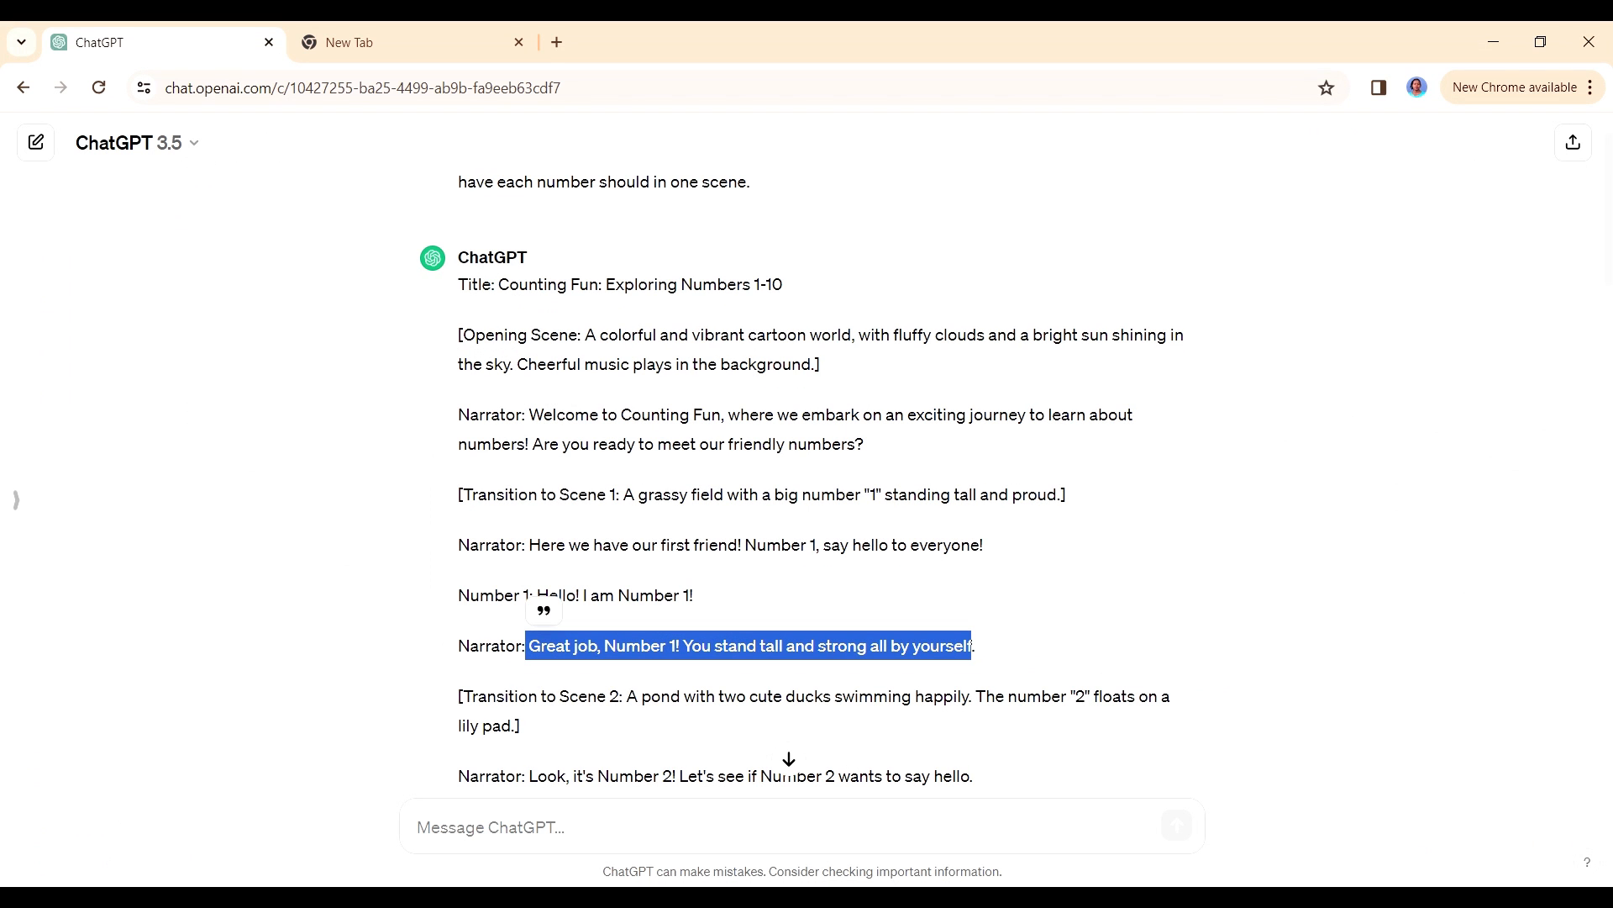
pyautogui.scroll(-3, 790, 725)
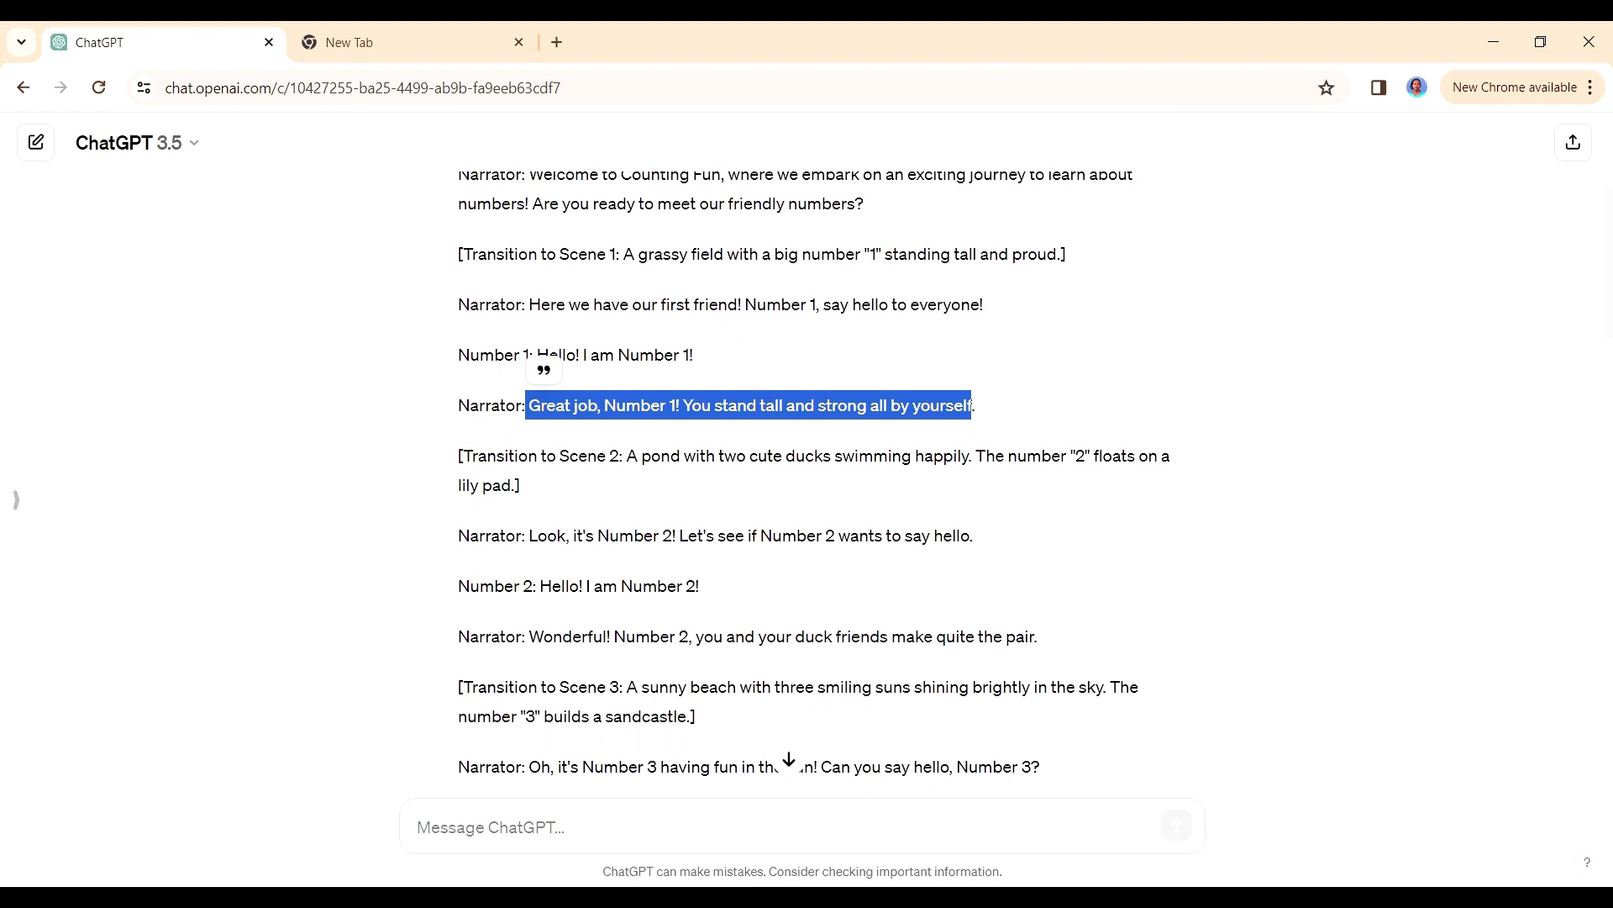
pyautogui.moveTo(529, 536); pyautogui.dragTo(900, 535)
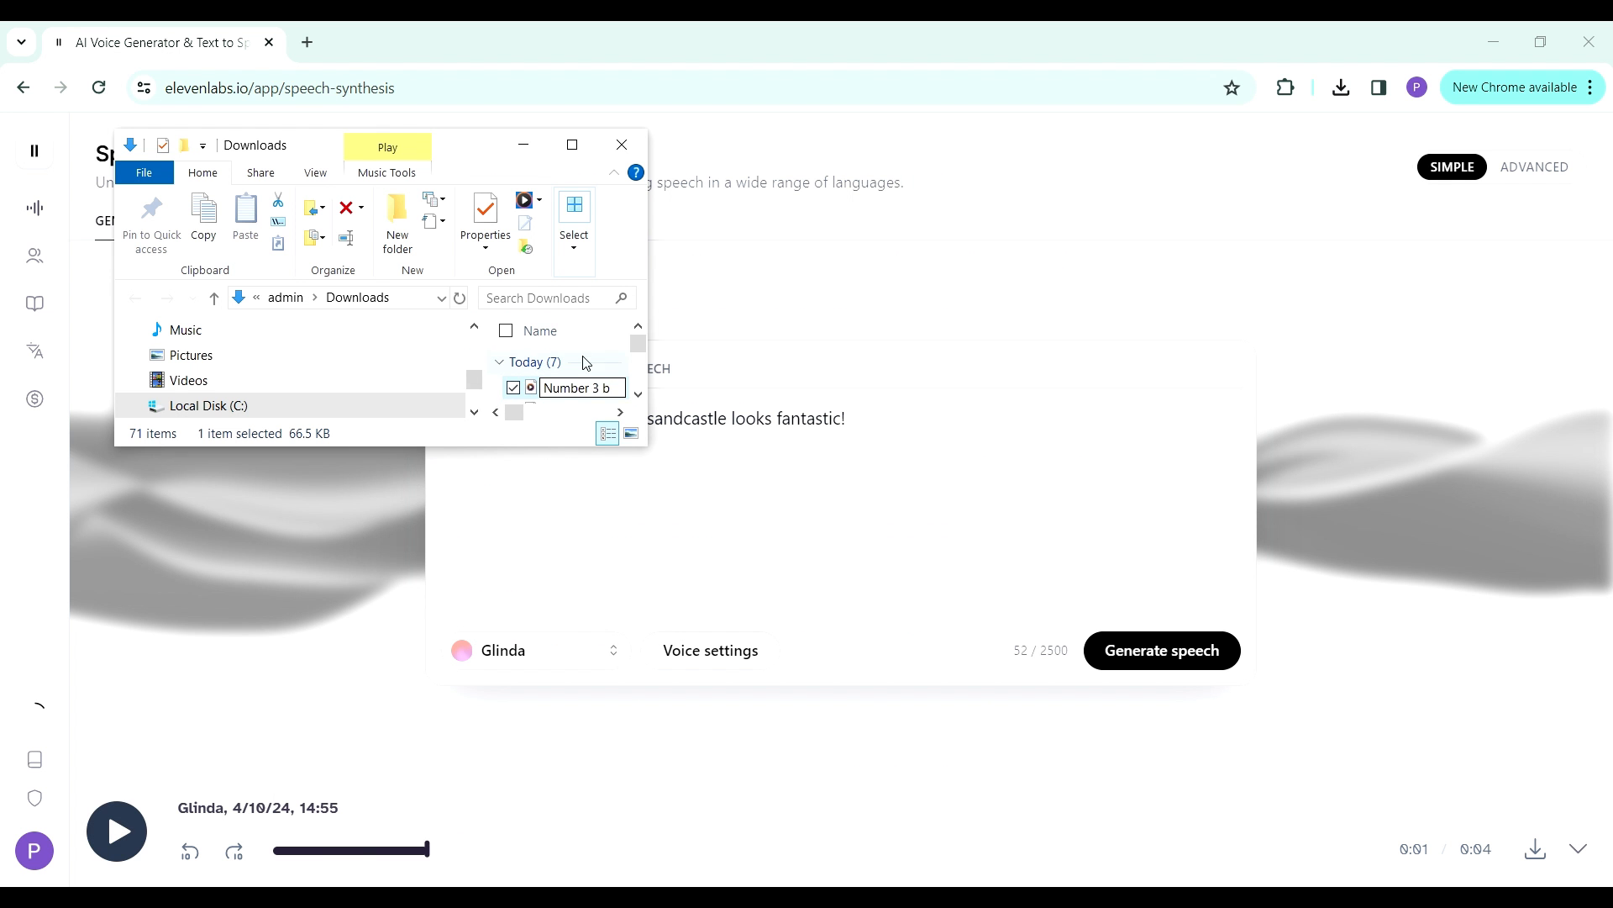
# - Change the ElevenLabs voice to Liza and clear the Number 3 sandcastle line from the speech text
pyautogui.click(778, 458)
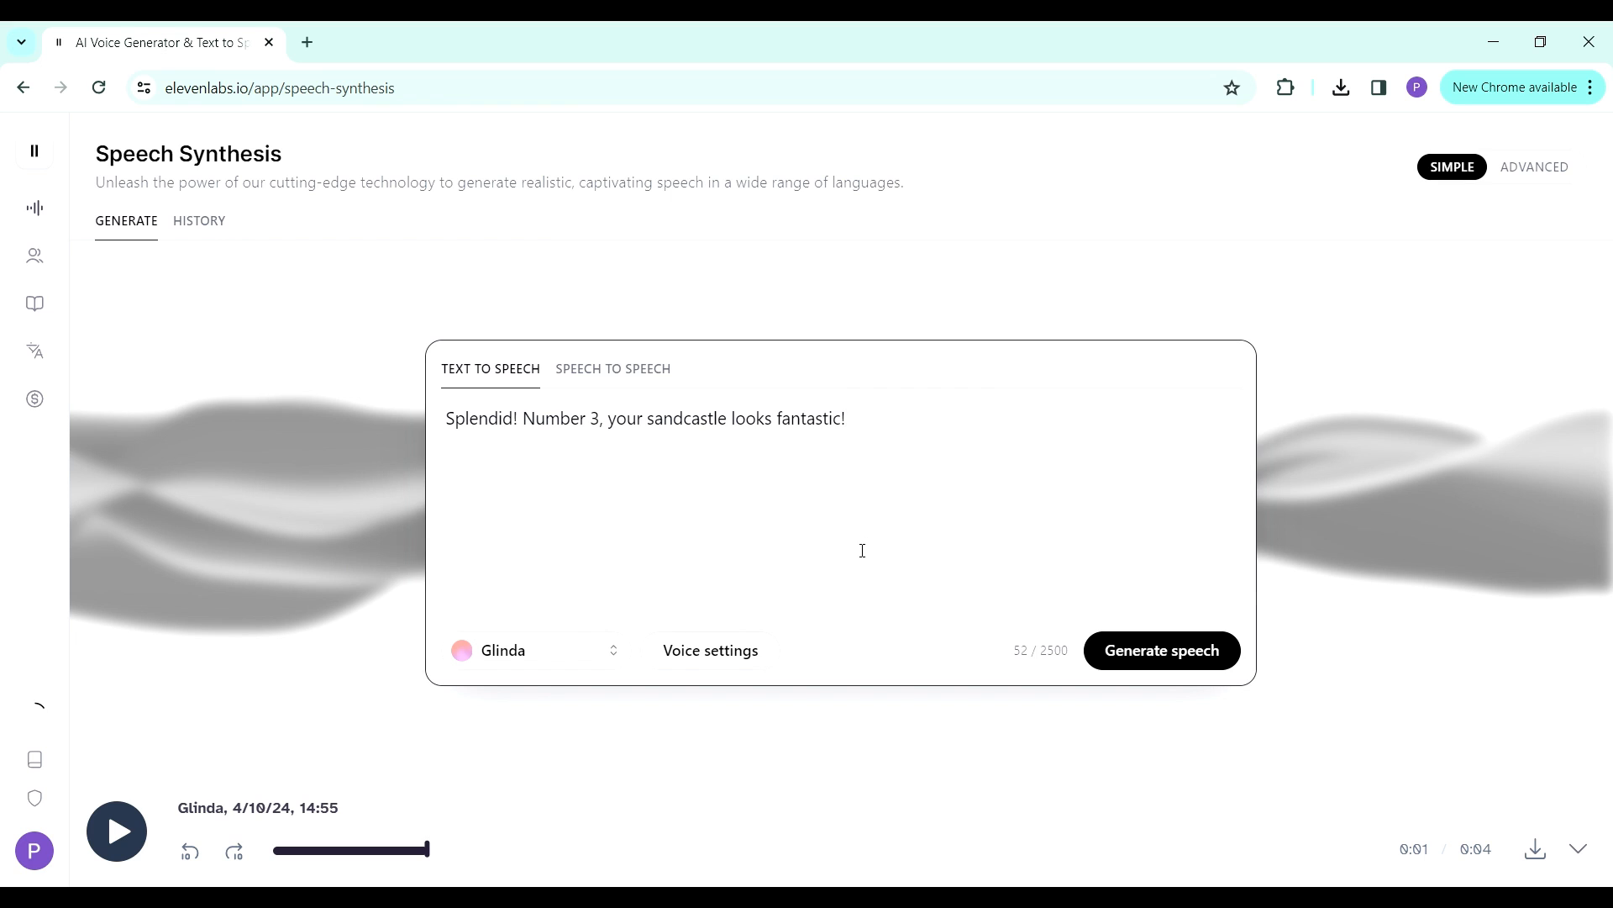
pyautogui.click(533, 651)
pyautogui.click(353, 502)
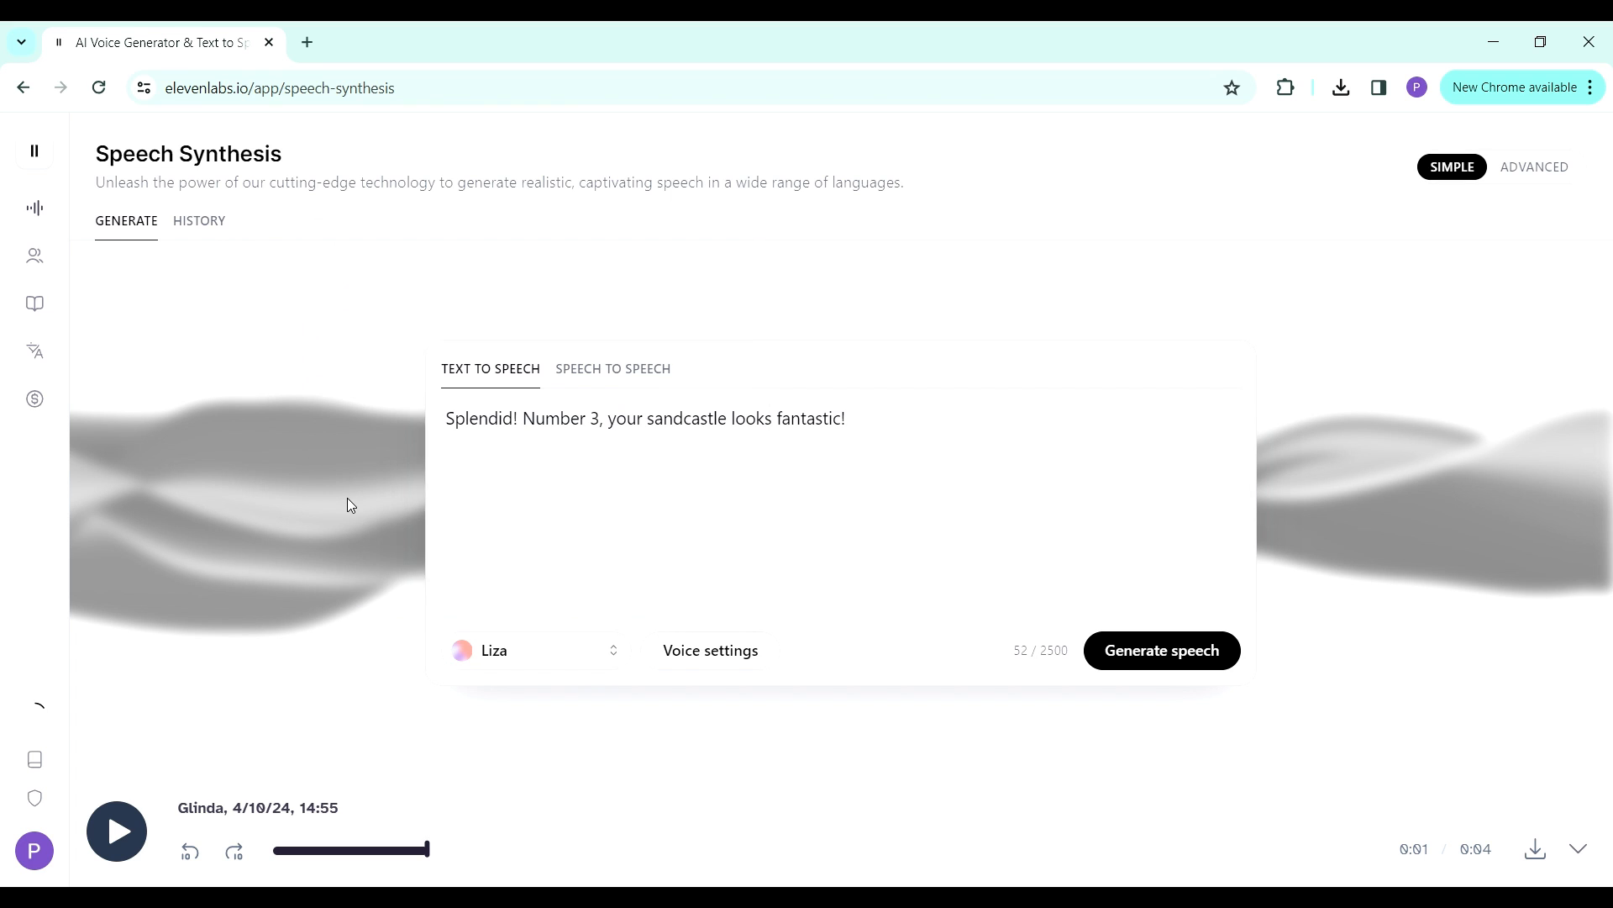
pyautogui.moveTo(810, 446); pyautogui.dragTo(439, 425)
pyautogui.press('BackSpace')
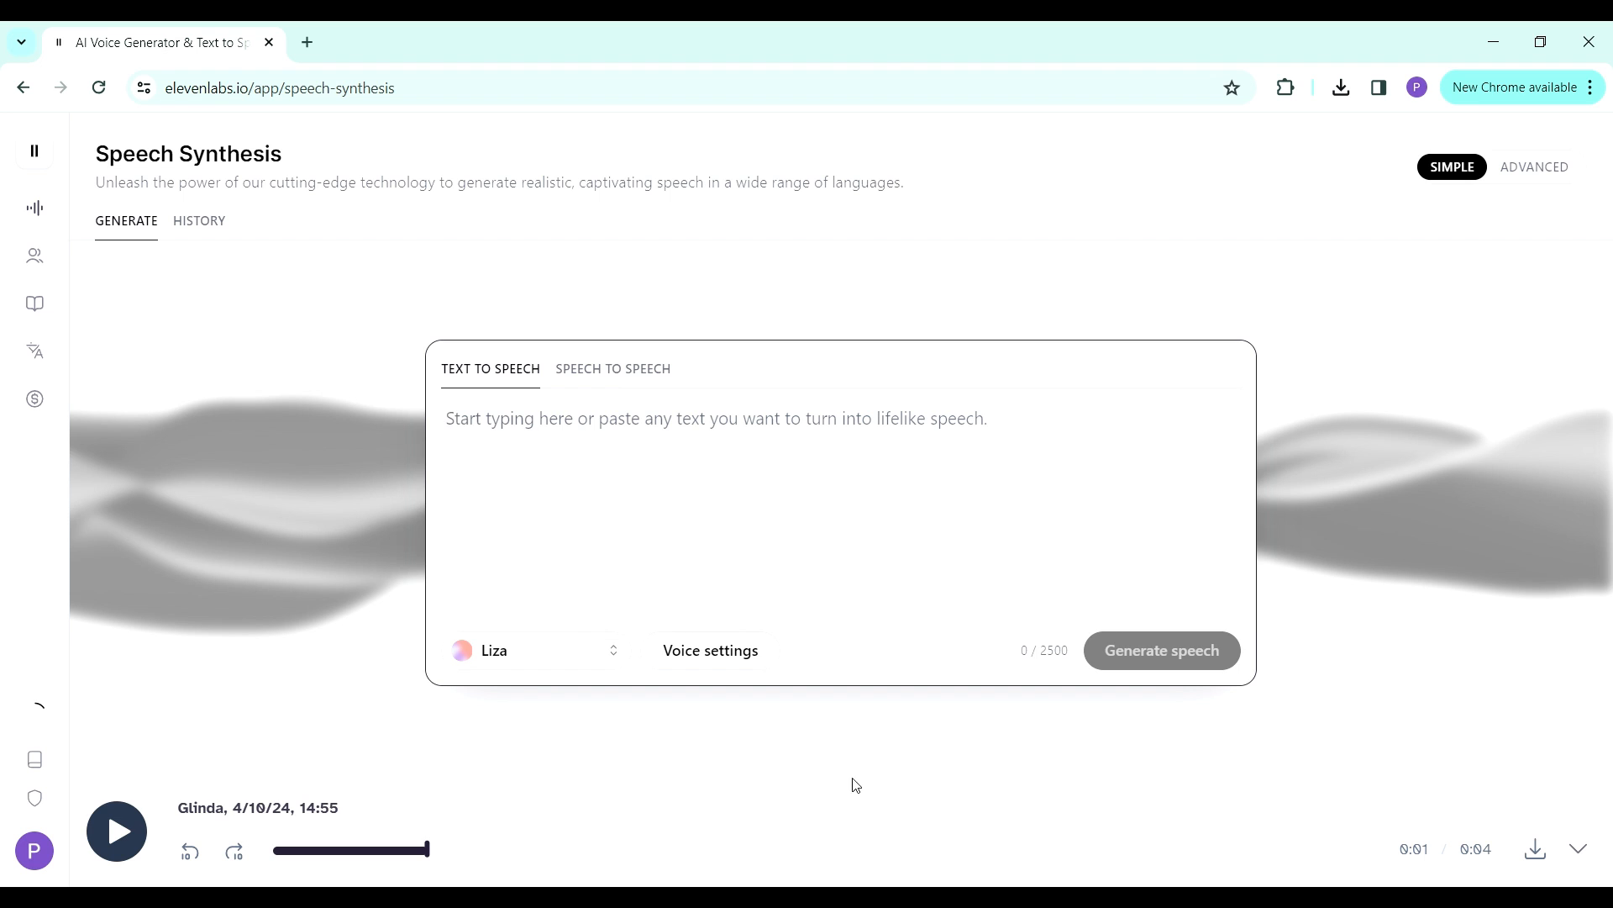
# - Copy the line "Hello! I am Number 1!" from the ChatGPT script into ElevenLabs and generate the speech with the Liza voice
pyautogui.click(880, 895)
pyautogui.scroll(3, 1128, 482)
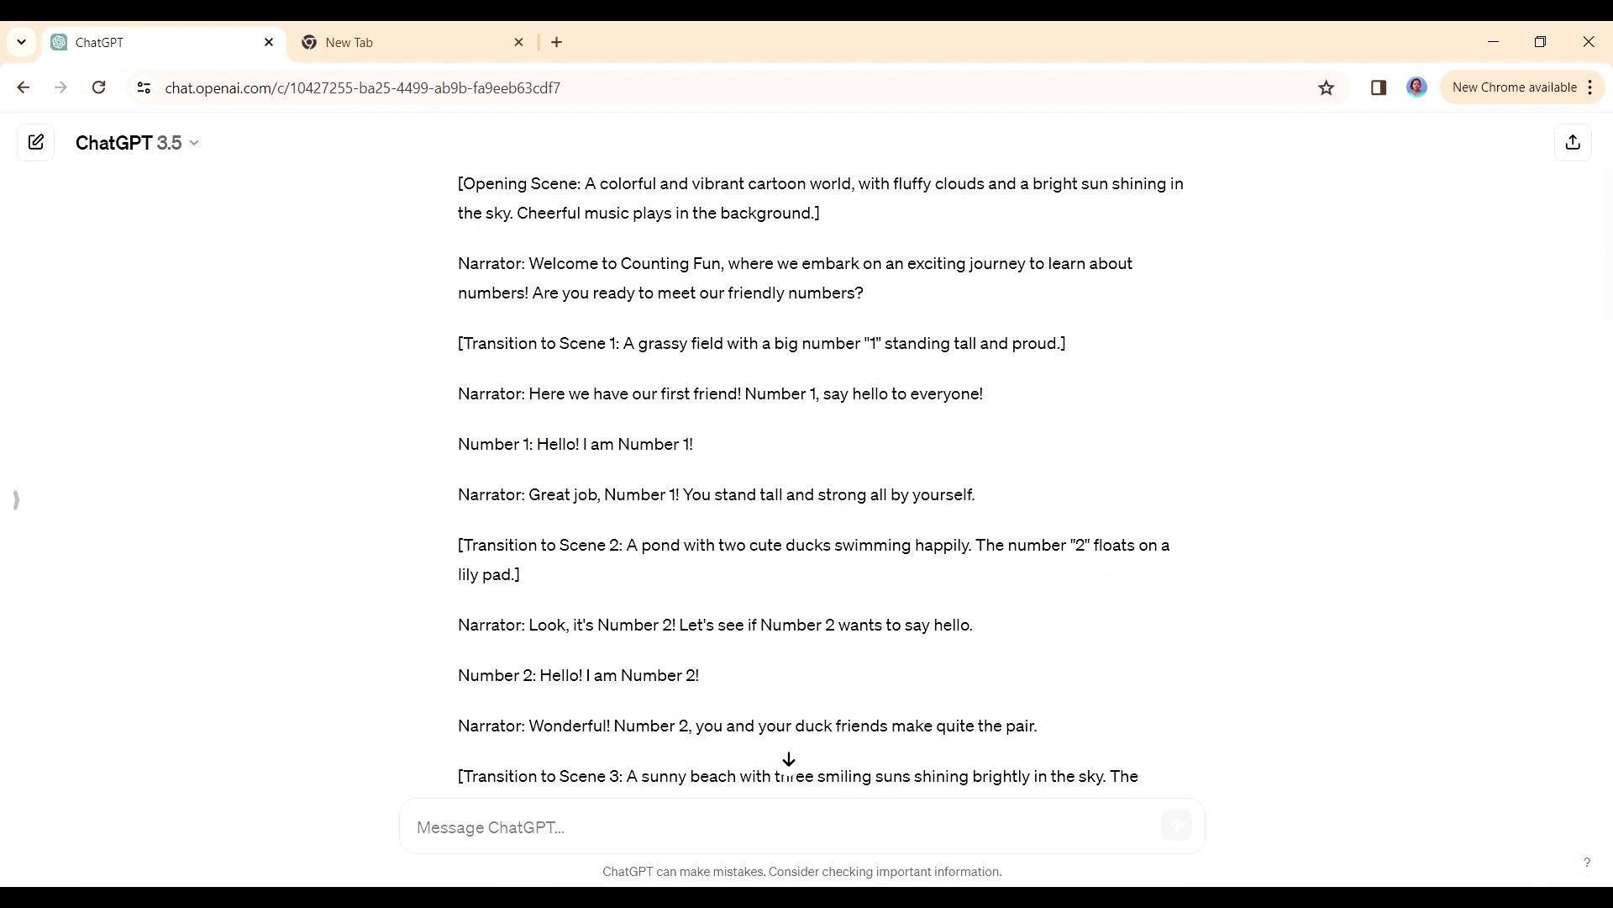
pyautogui.moveTo(709, 447); pyautogui.dragTo(541, 446)
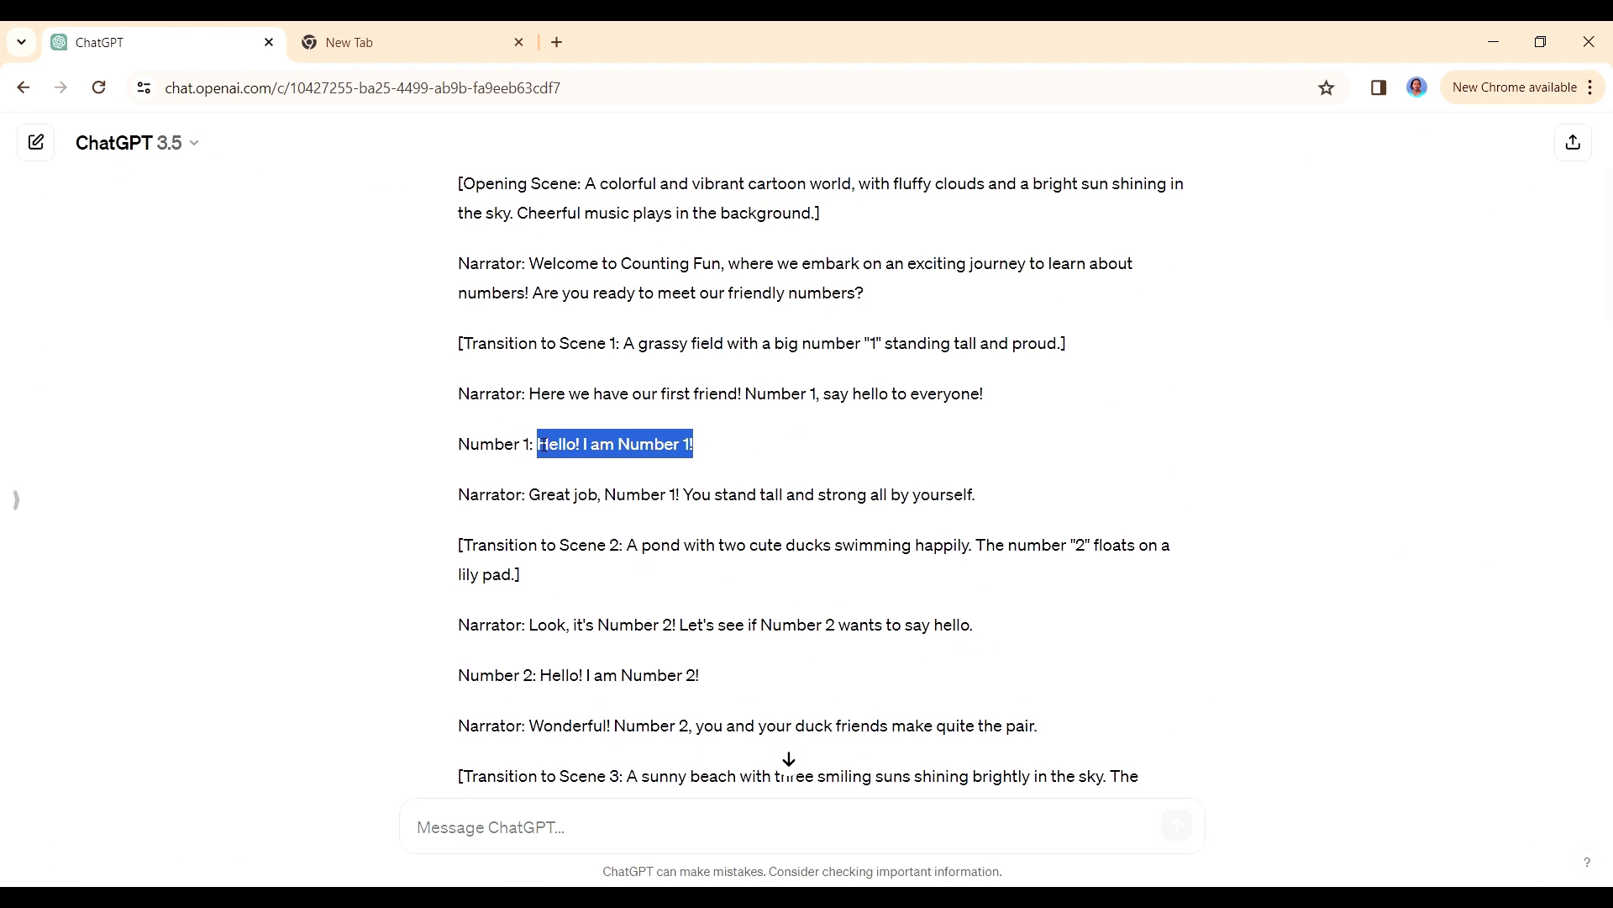
pyautogui.rightClick(561, 443)
pyautogui.click(591, 473)
pyautogui.hotkey('alt', 'Tab')
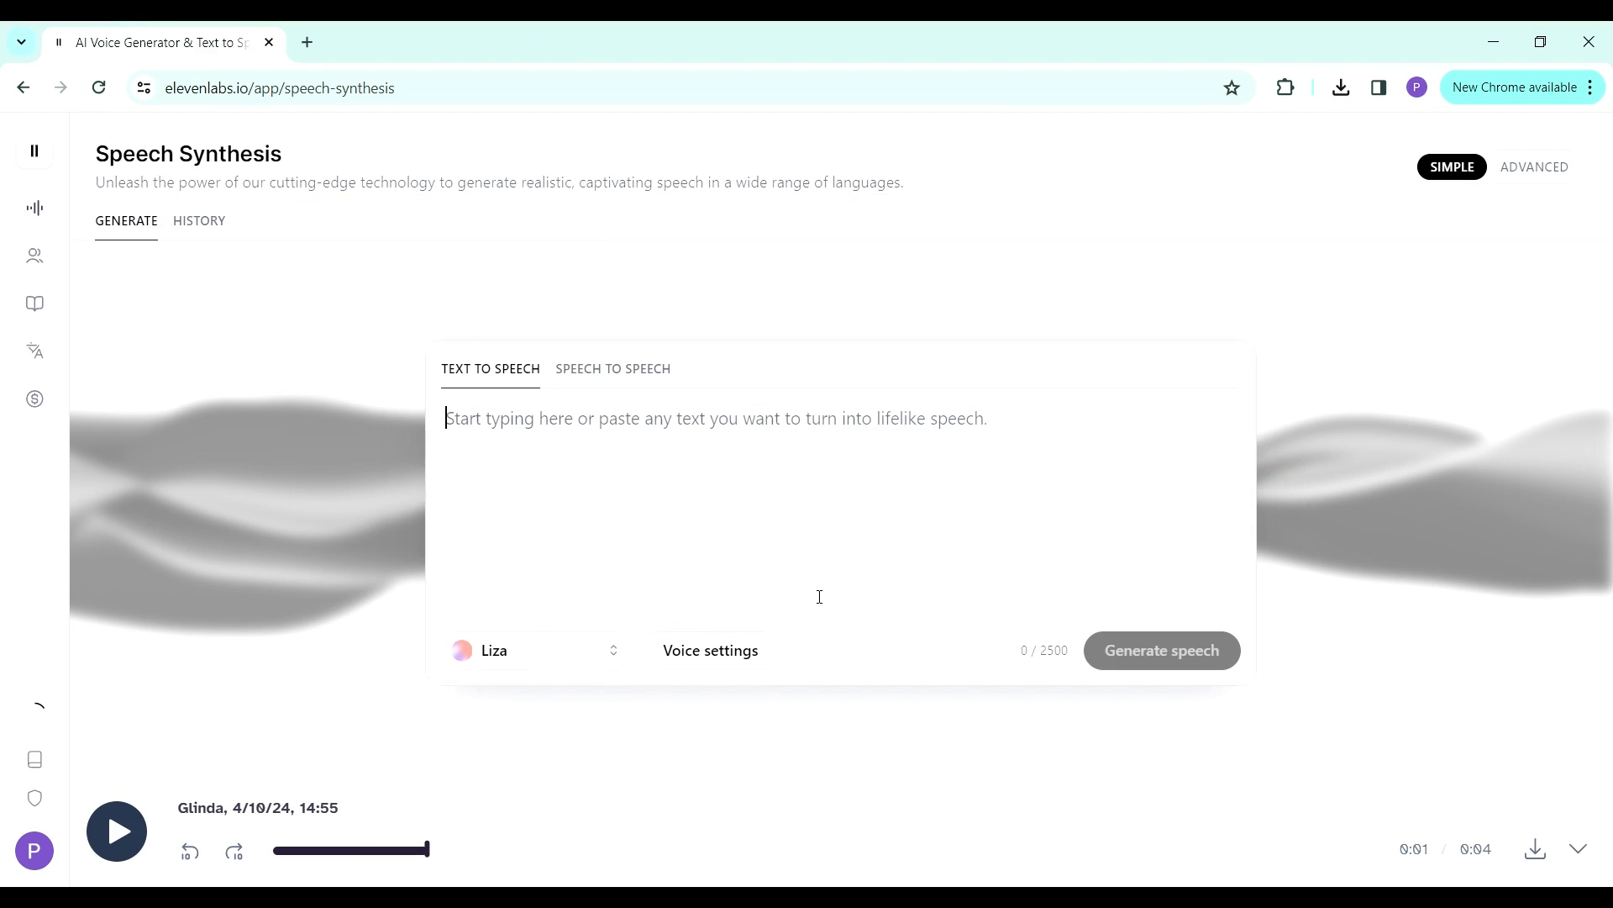
pyautogui.click(804, 519)
pyautogui.hotkey('ctrl', 'v')
pyautogui.click(1143, 664)
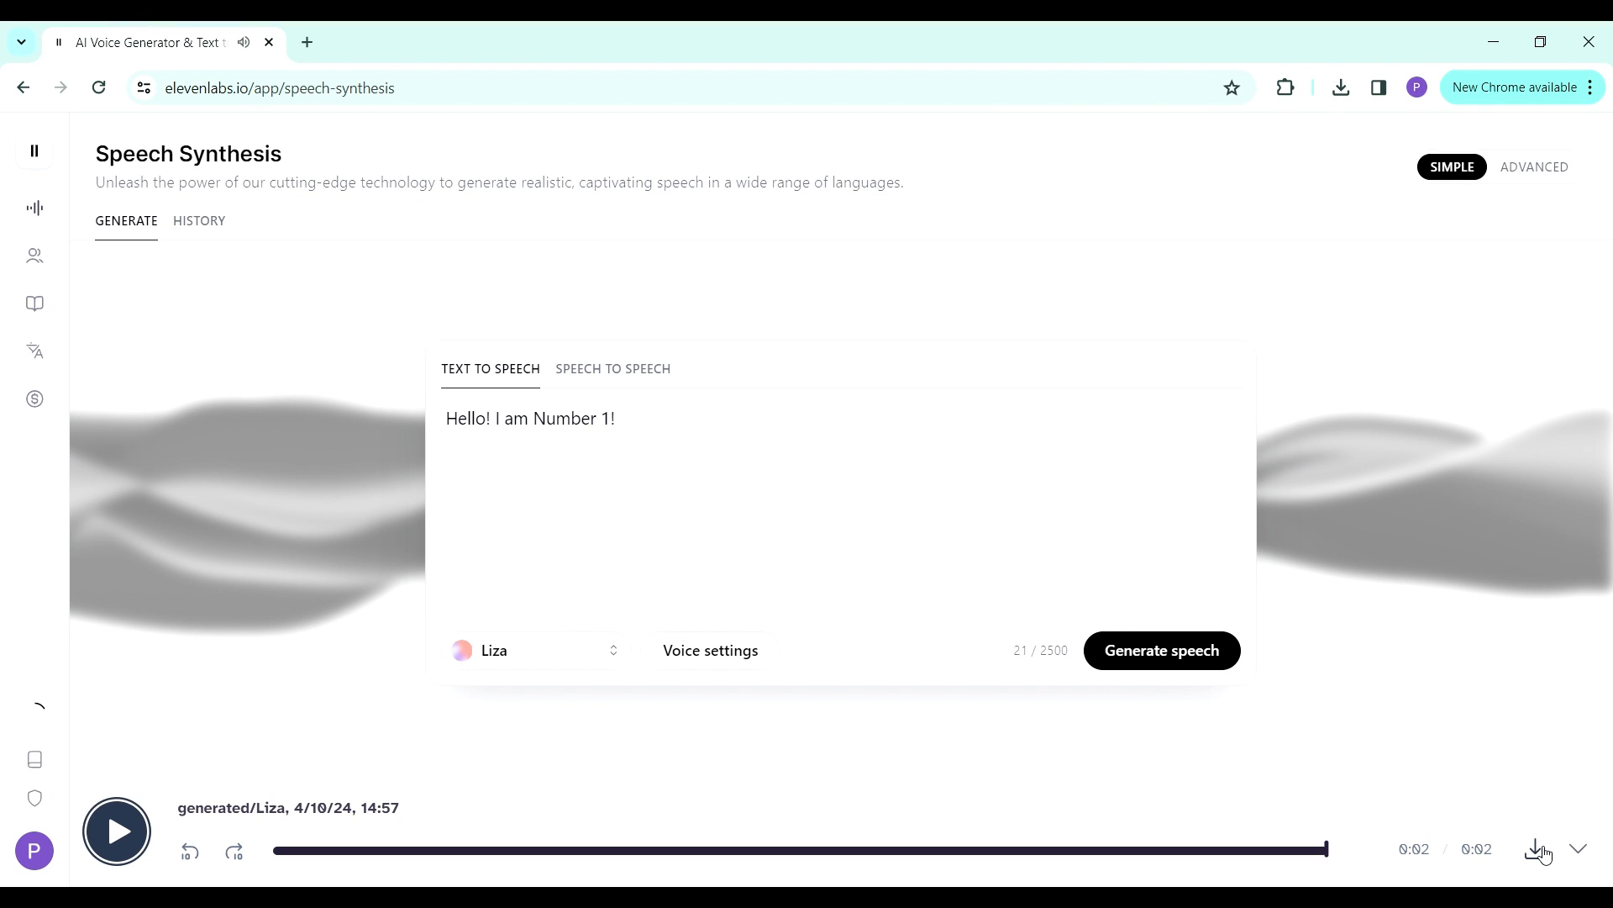
# - Download the Liza speech, show it in the Downloads folder and rename the MP3 to "1 intro"
pyautogui.click(1537, 851)
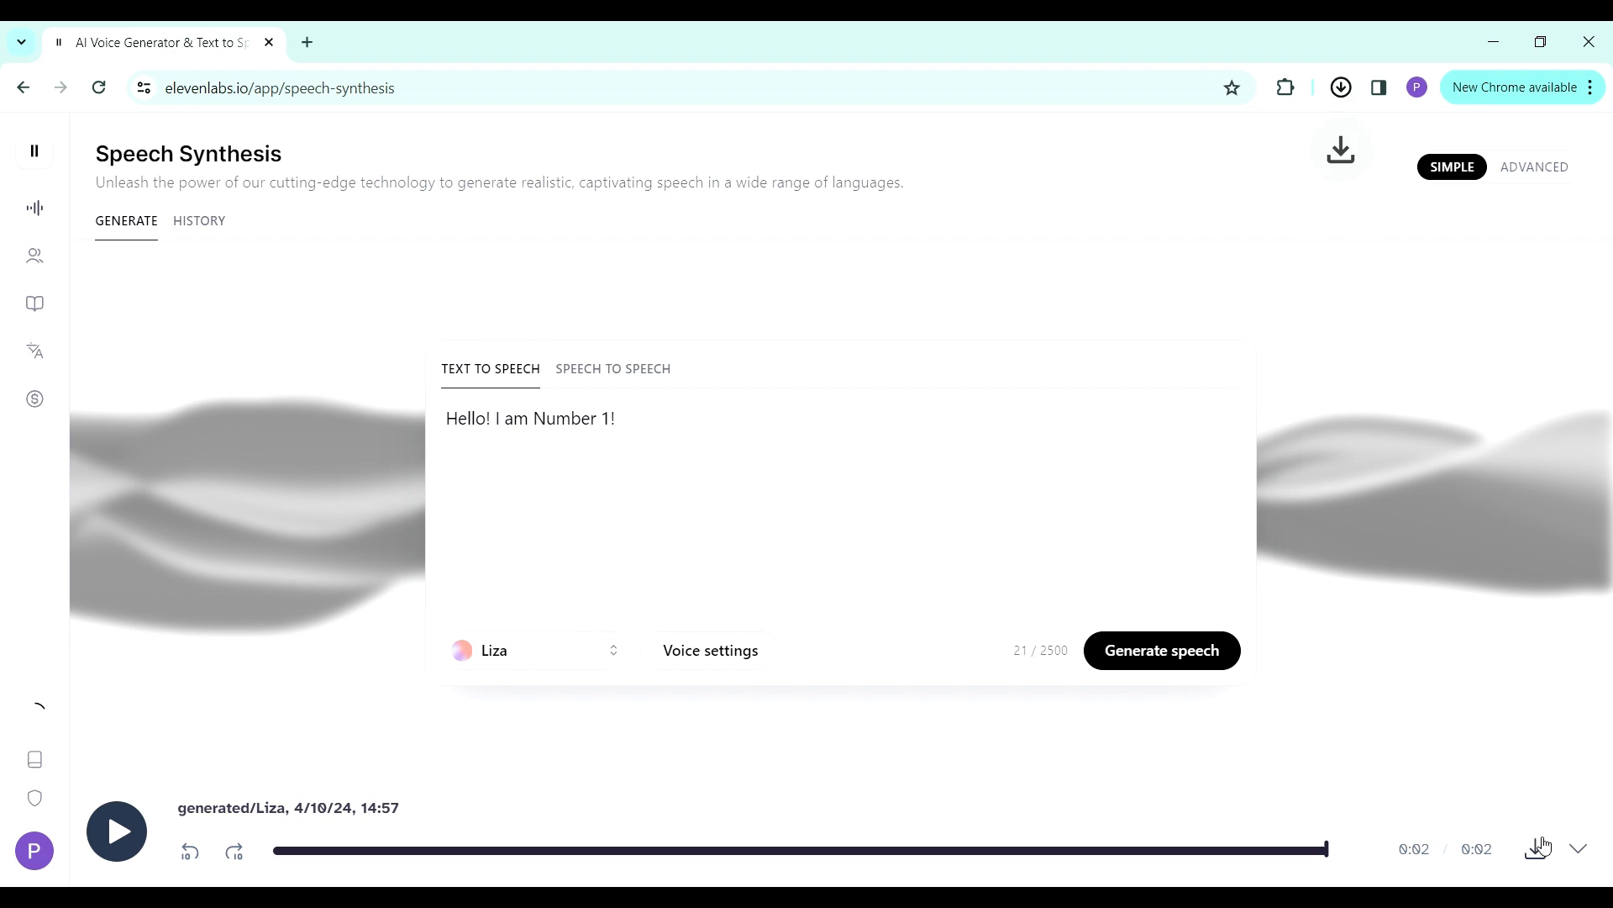
pyautogui.click(1343, 88)
pyautogui.click(1267, 137)
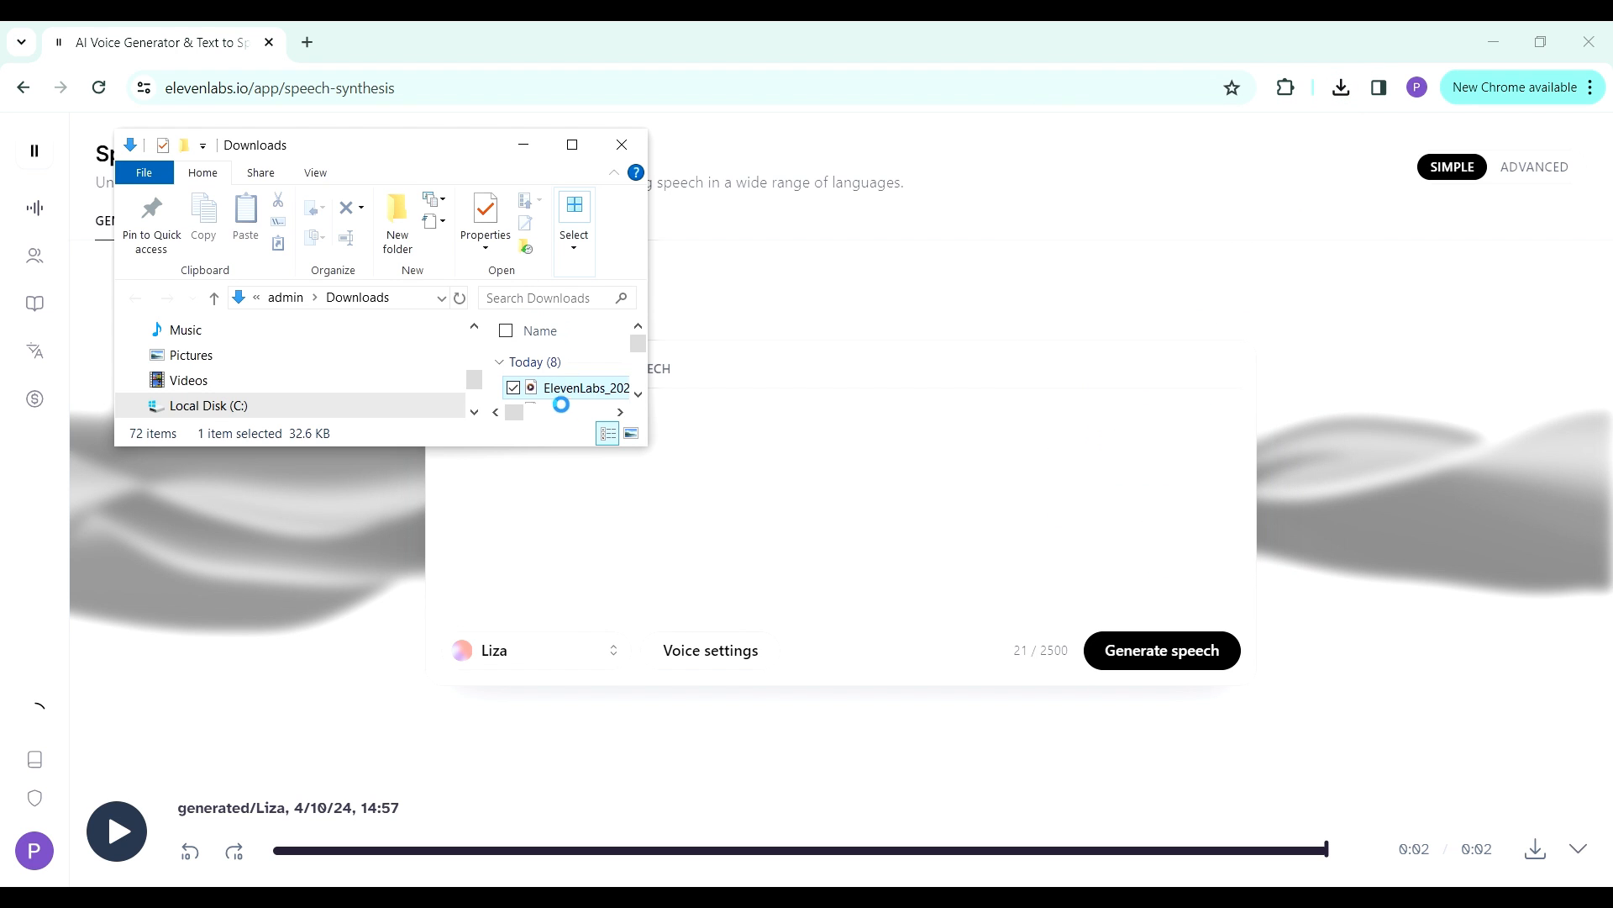
pyautogui.press('F2')
pyautogui.write('1 intro')
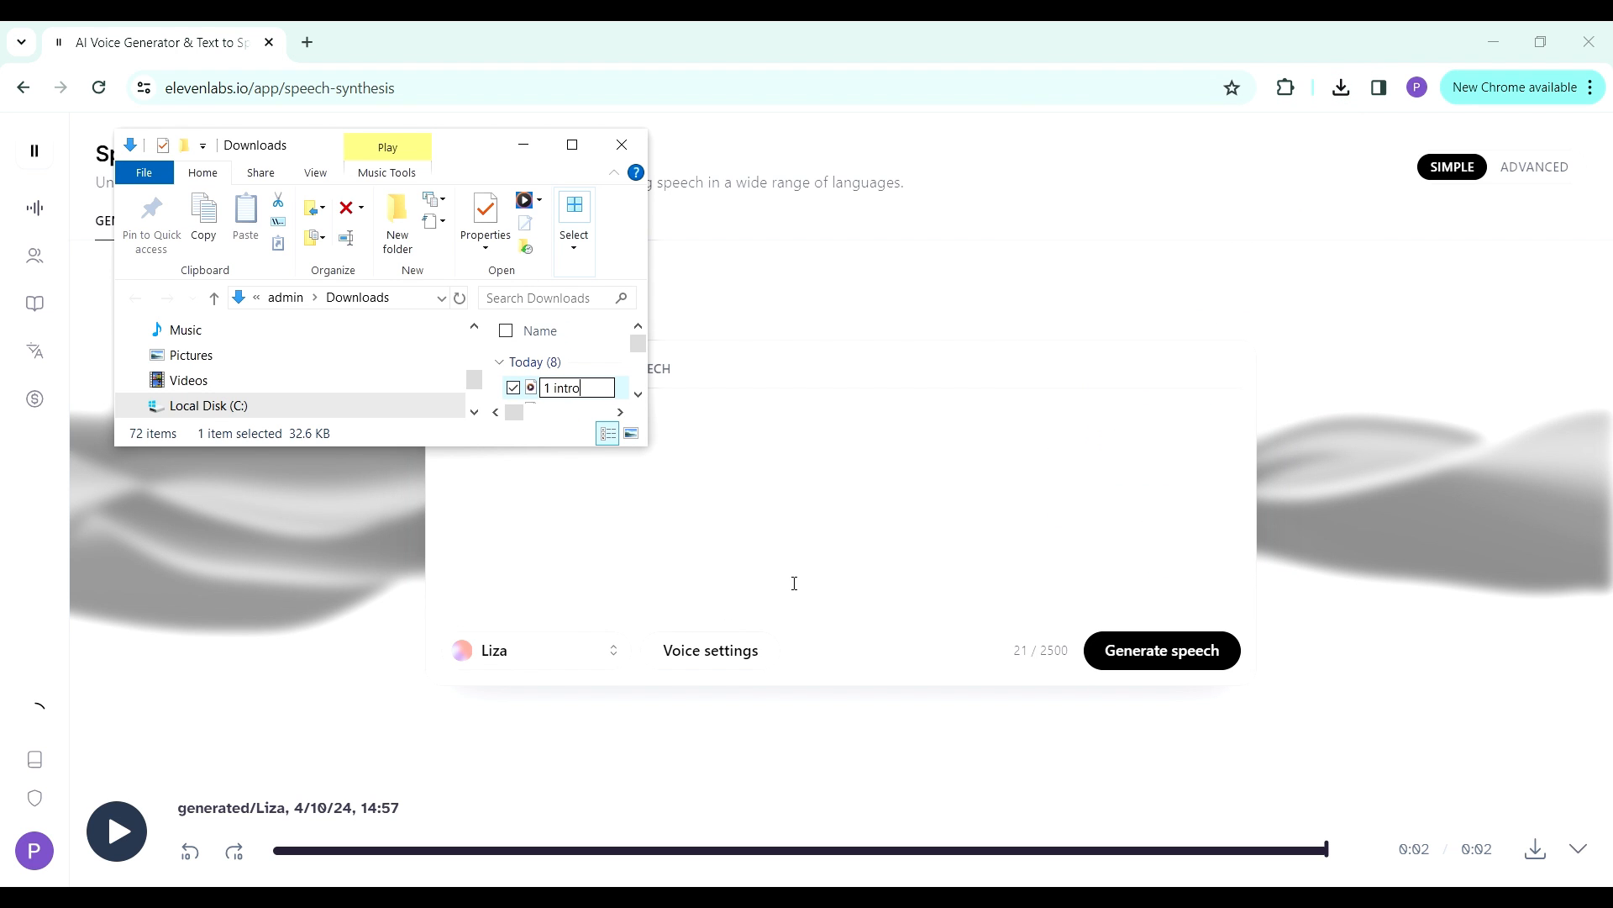
pyautogui.click(780, 557)
# - Switch to the ChatGPT script and copy the line "Hello! I am Number 2!"
pyautogui.hotkey('alt', 'Tab')
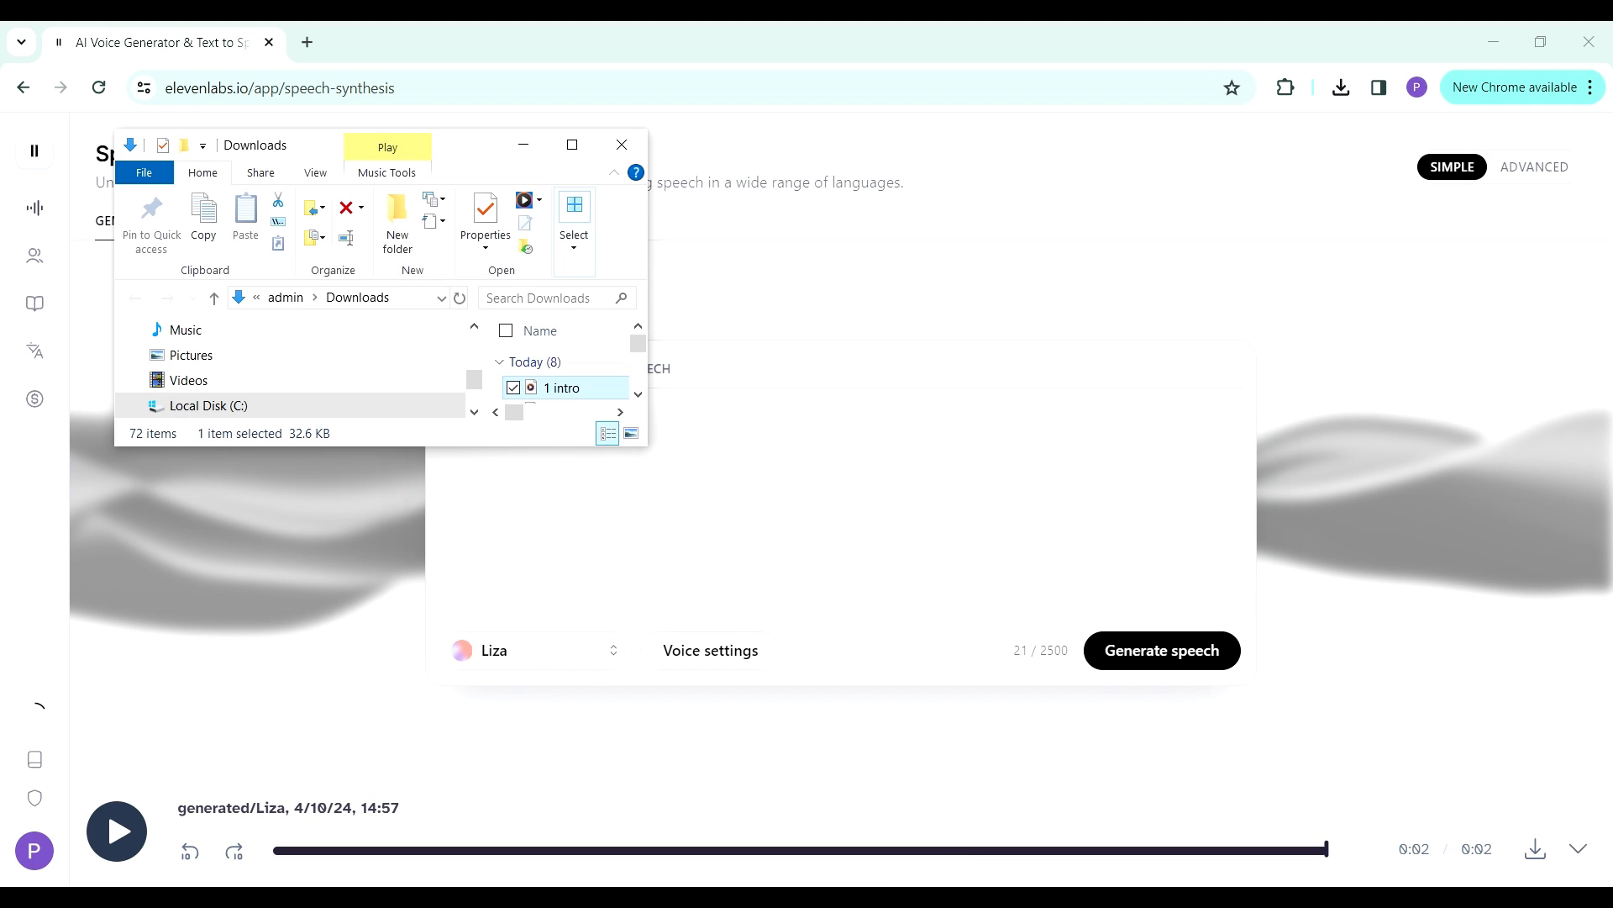
pyautogui.click(828, 897)
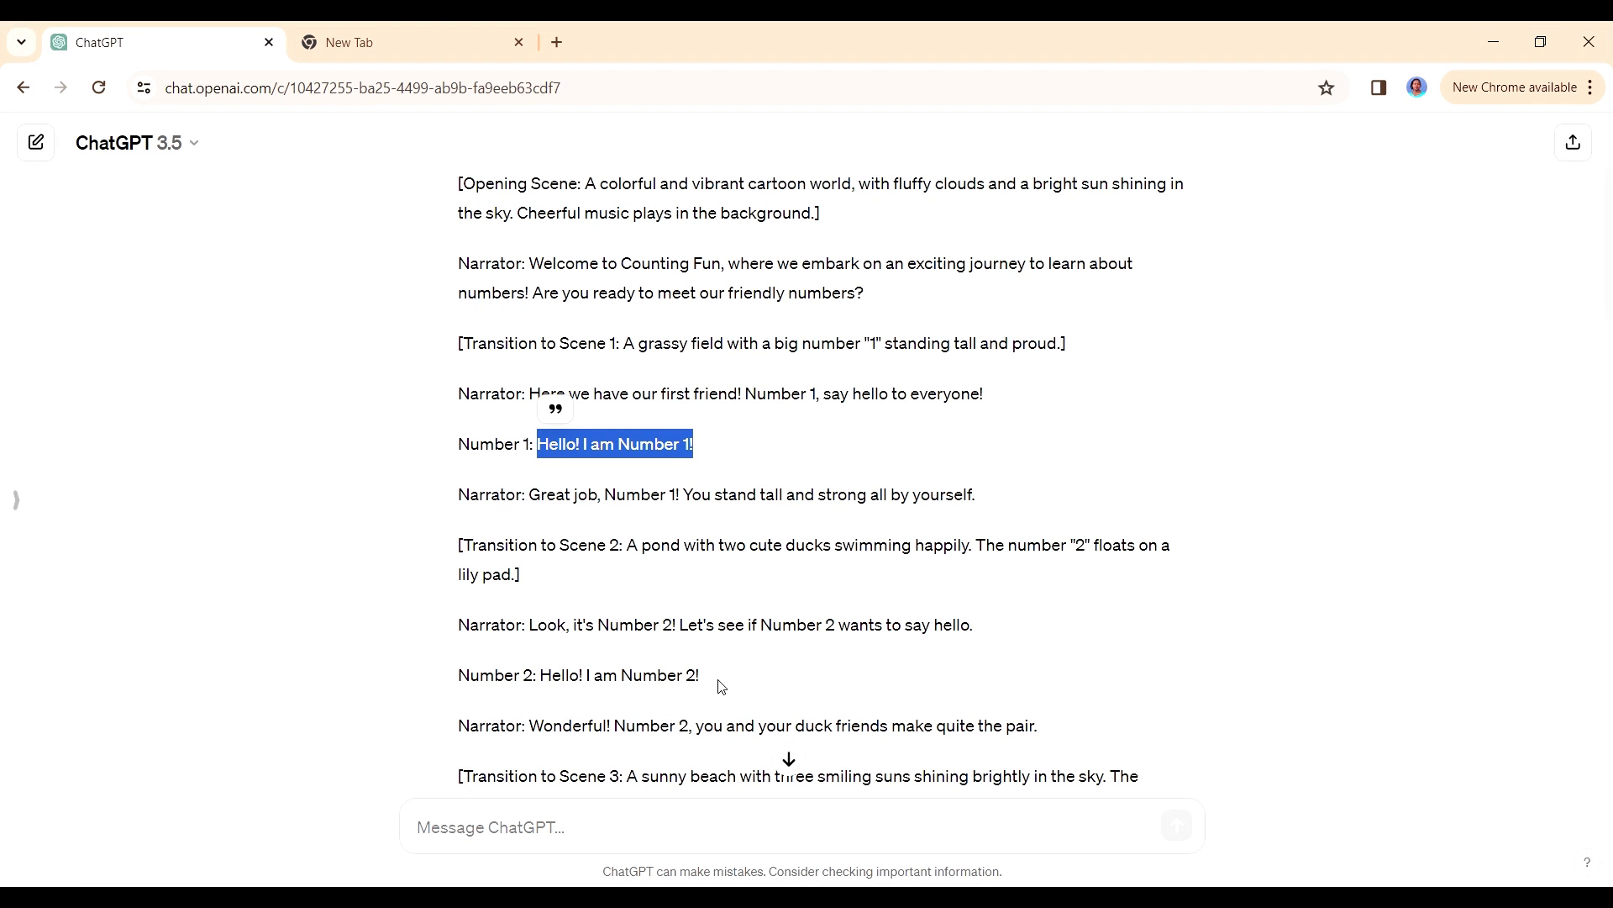
pyautogui.moveTo(719, 685); pyautogui.dragTo(545, 681)
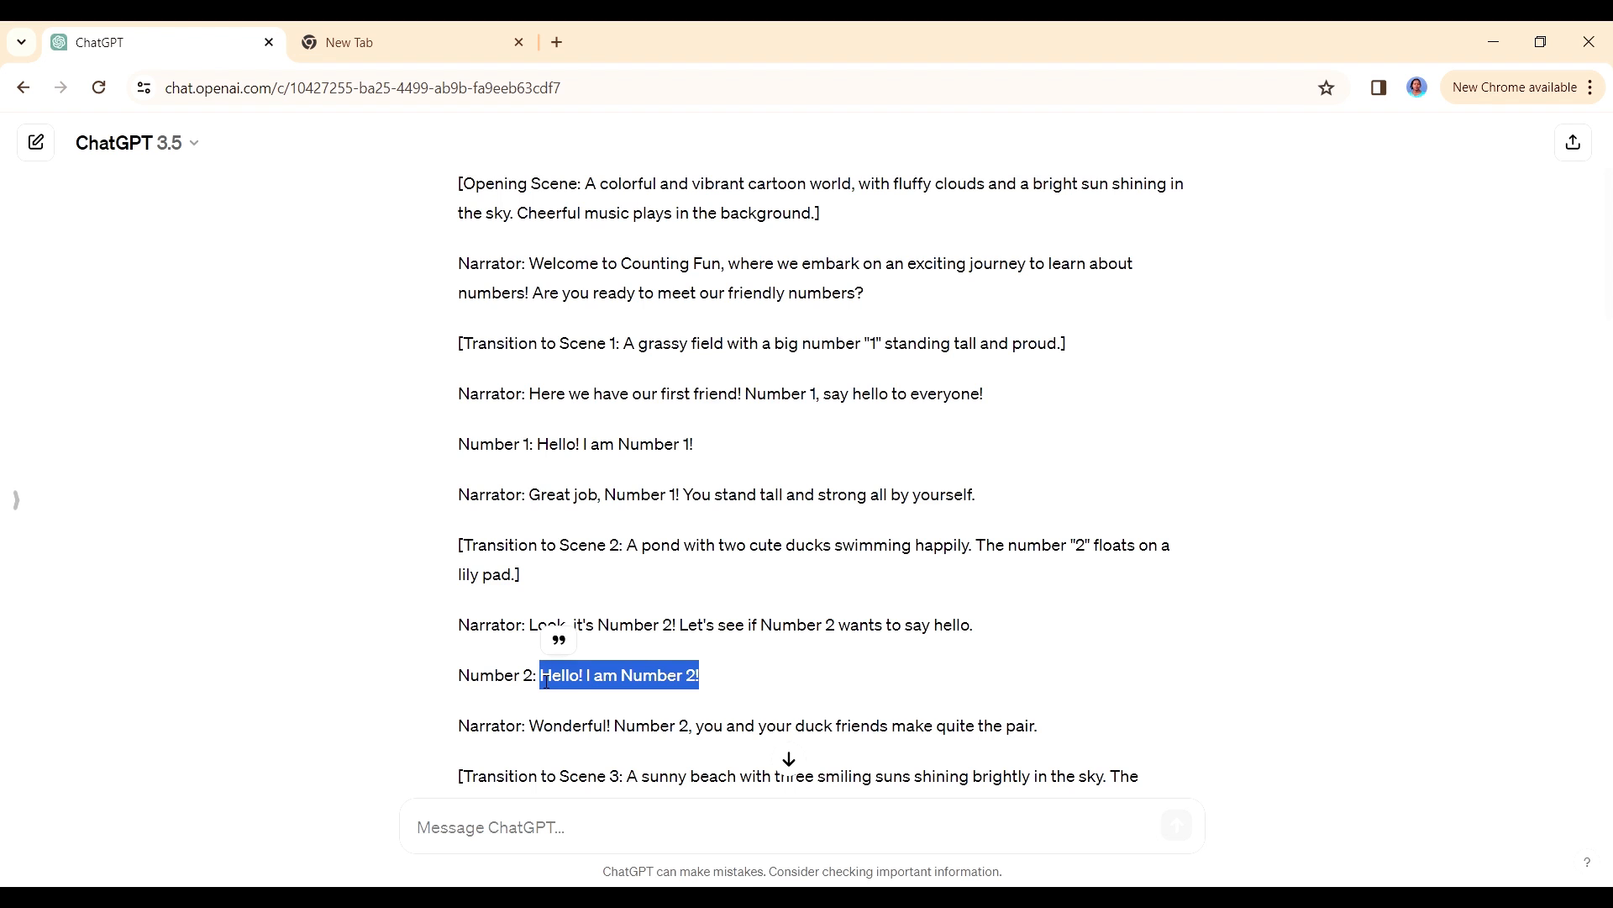
pyautogui.rightClick(574, 678)
pyautogui.click(630, 469)
pyautogui.scroll(-3, 813, 479)
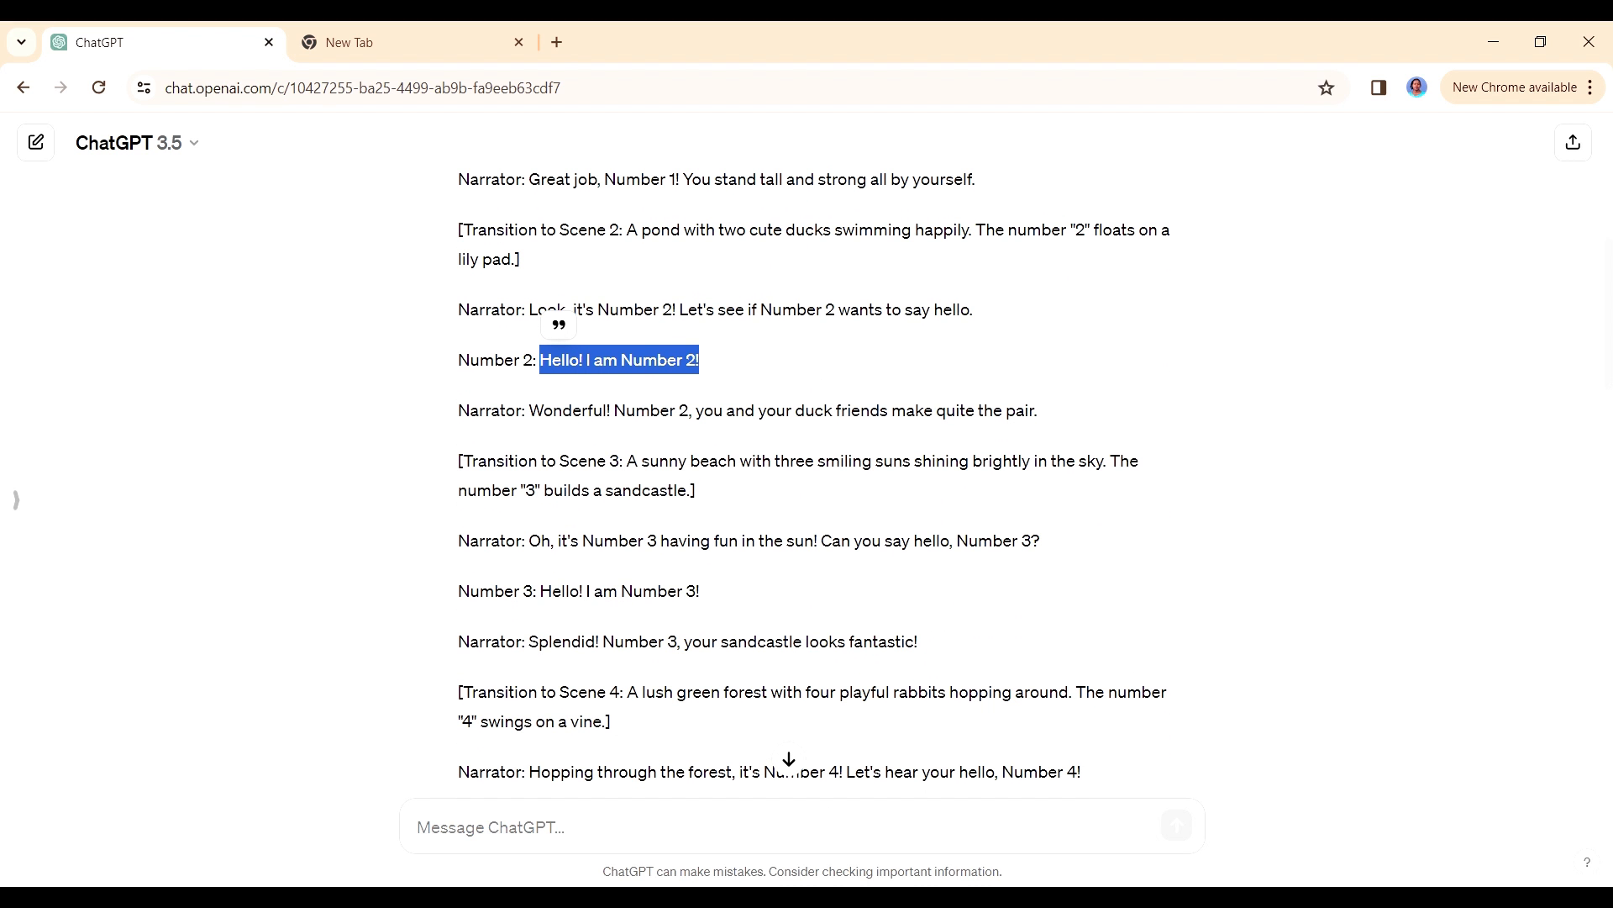
# - Set the ElevenLabs text to "Hello! I am Number 2!", generate the speech with the Liza voice and download it
pyautogui.click(841, 897)
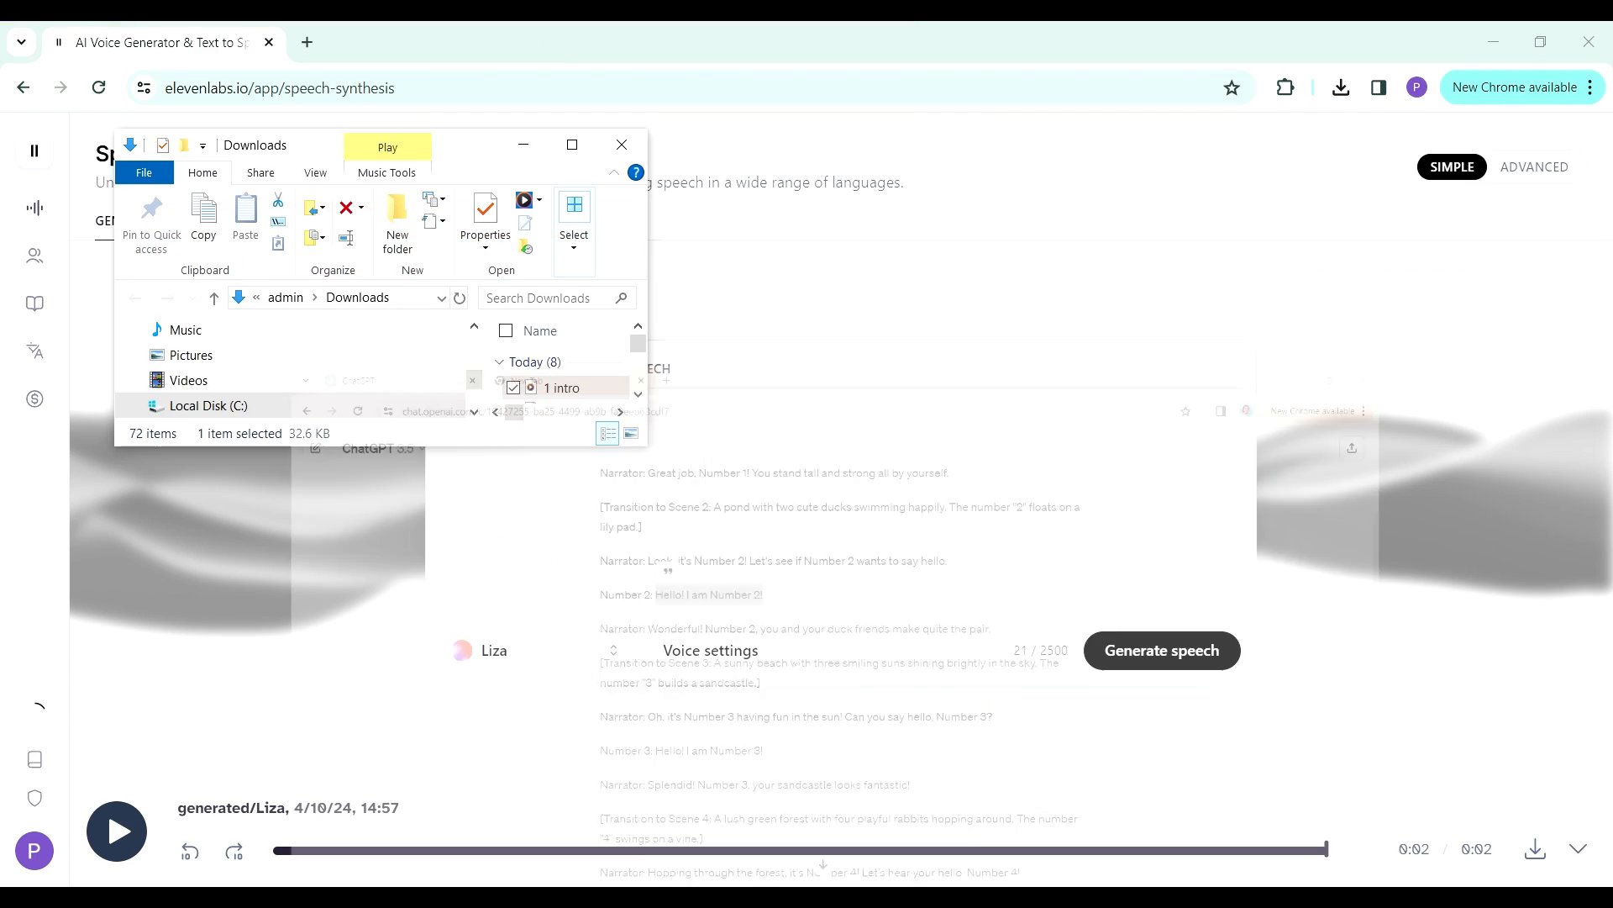
pyautogui.click(715, 488)
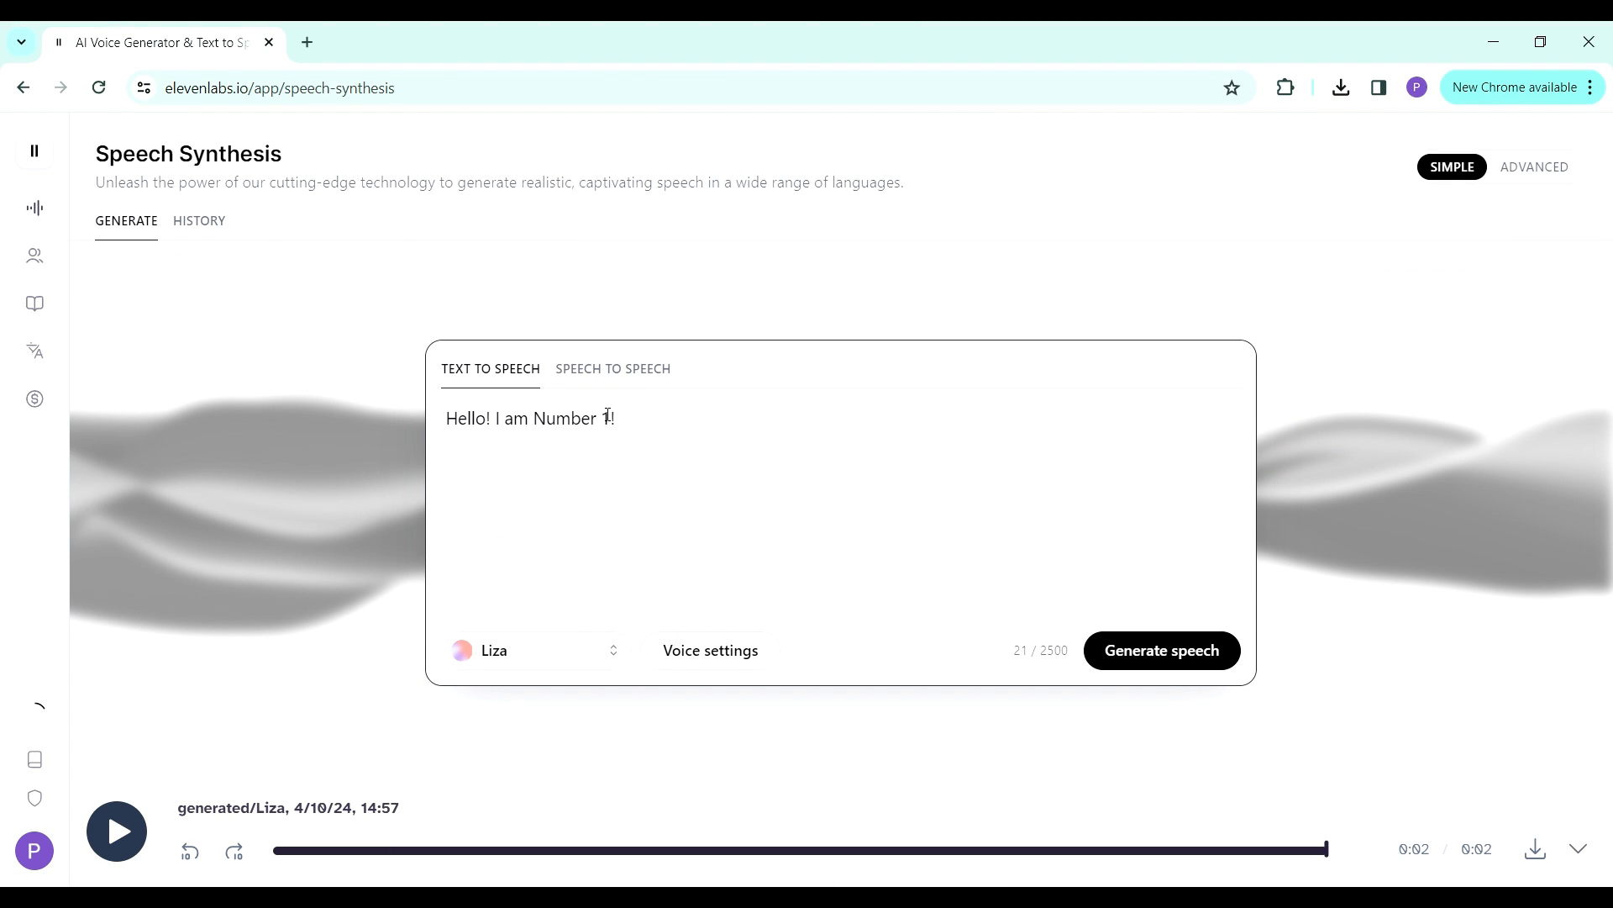
pyautogui.click(1150, 670)
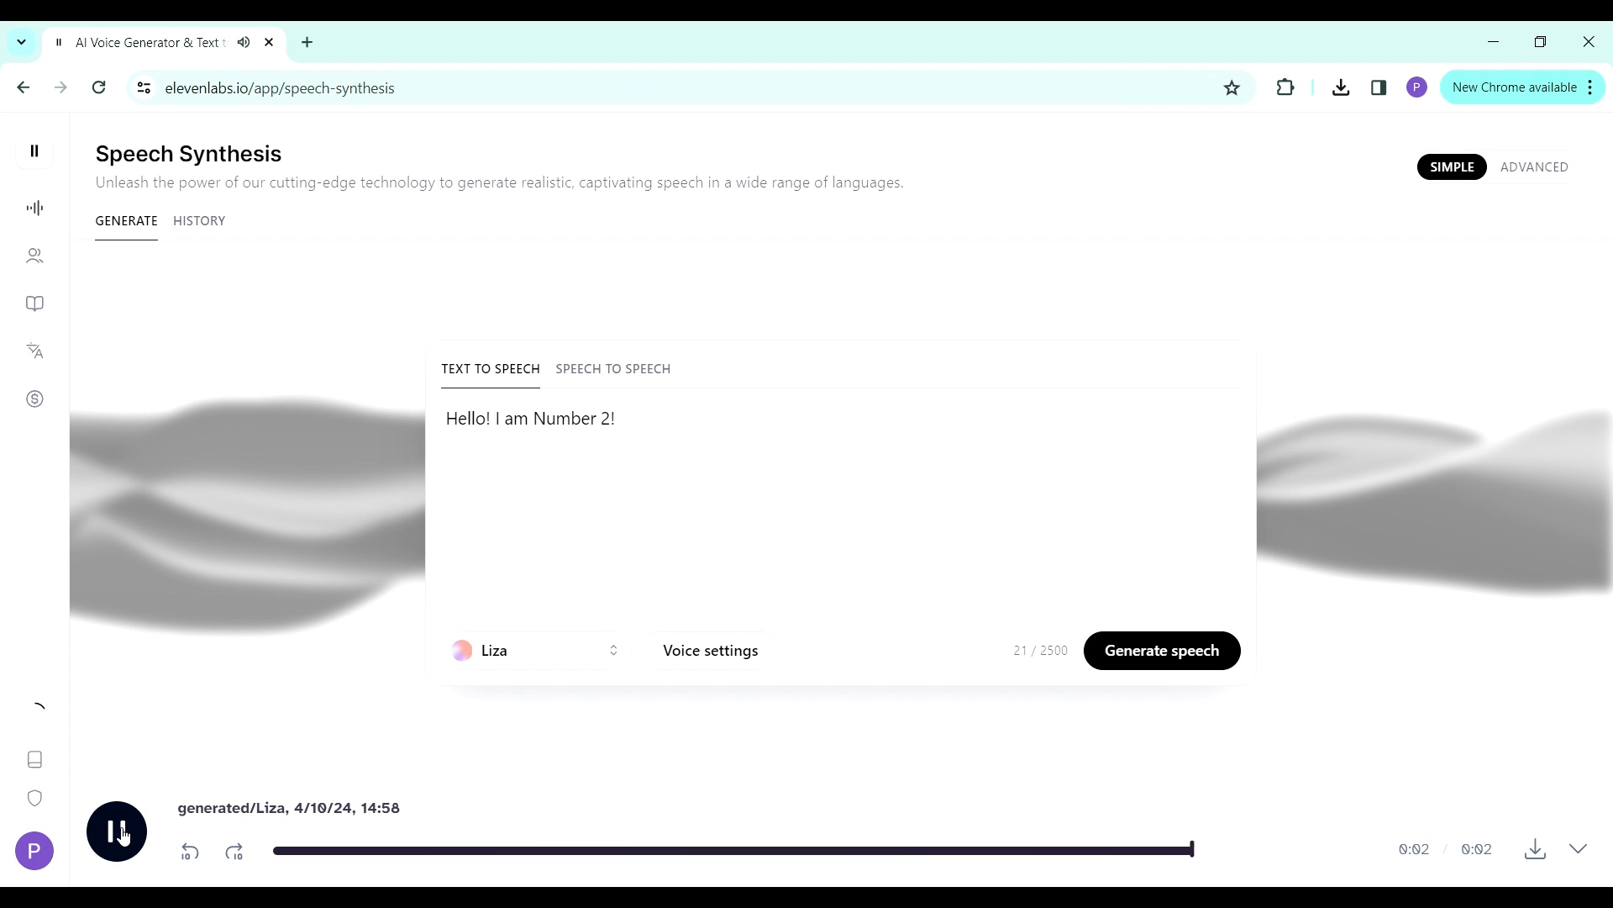
pyautogui.click(1534, 851)
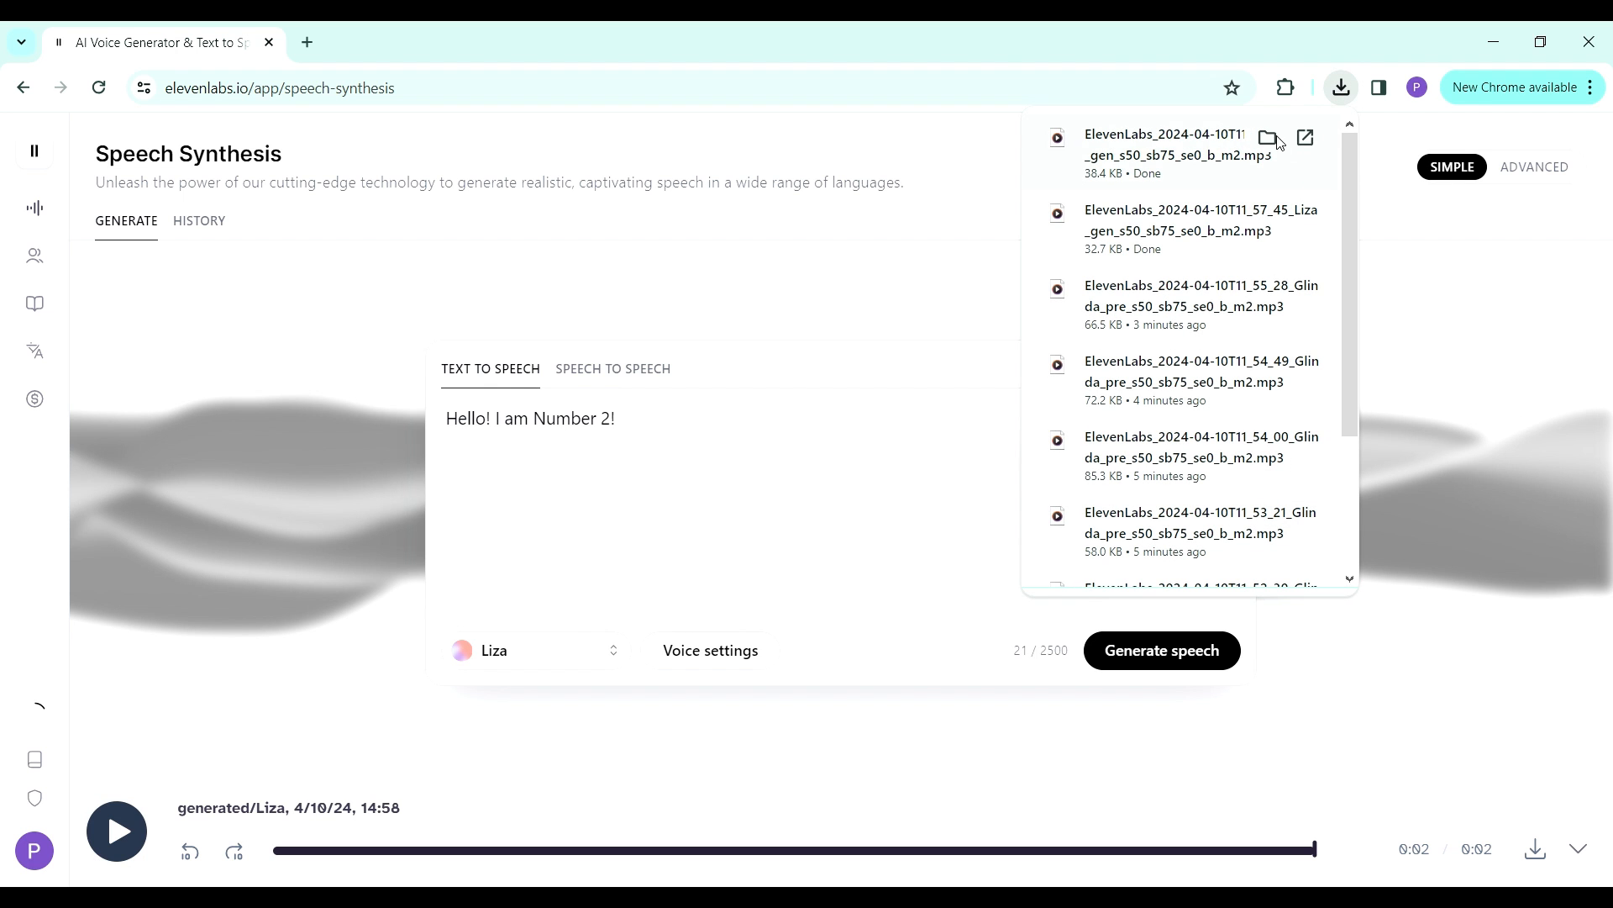
# - Show the newly downloaded Liza speech in the Downloads folder and rename it to "2 intro"
pyautogui.click(1269, 137)
pyautogui.press('F2')
pyautogui.write('2 intro')
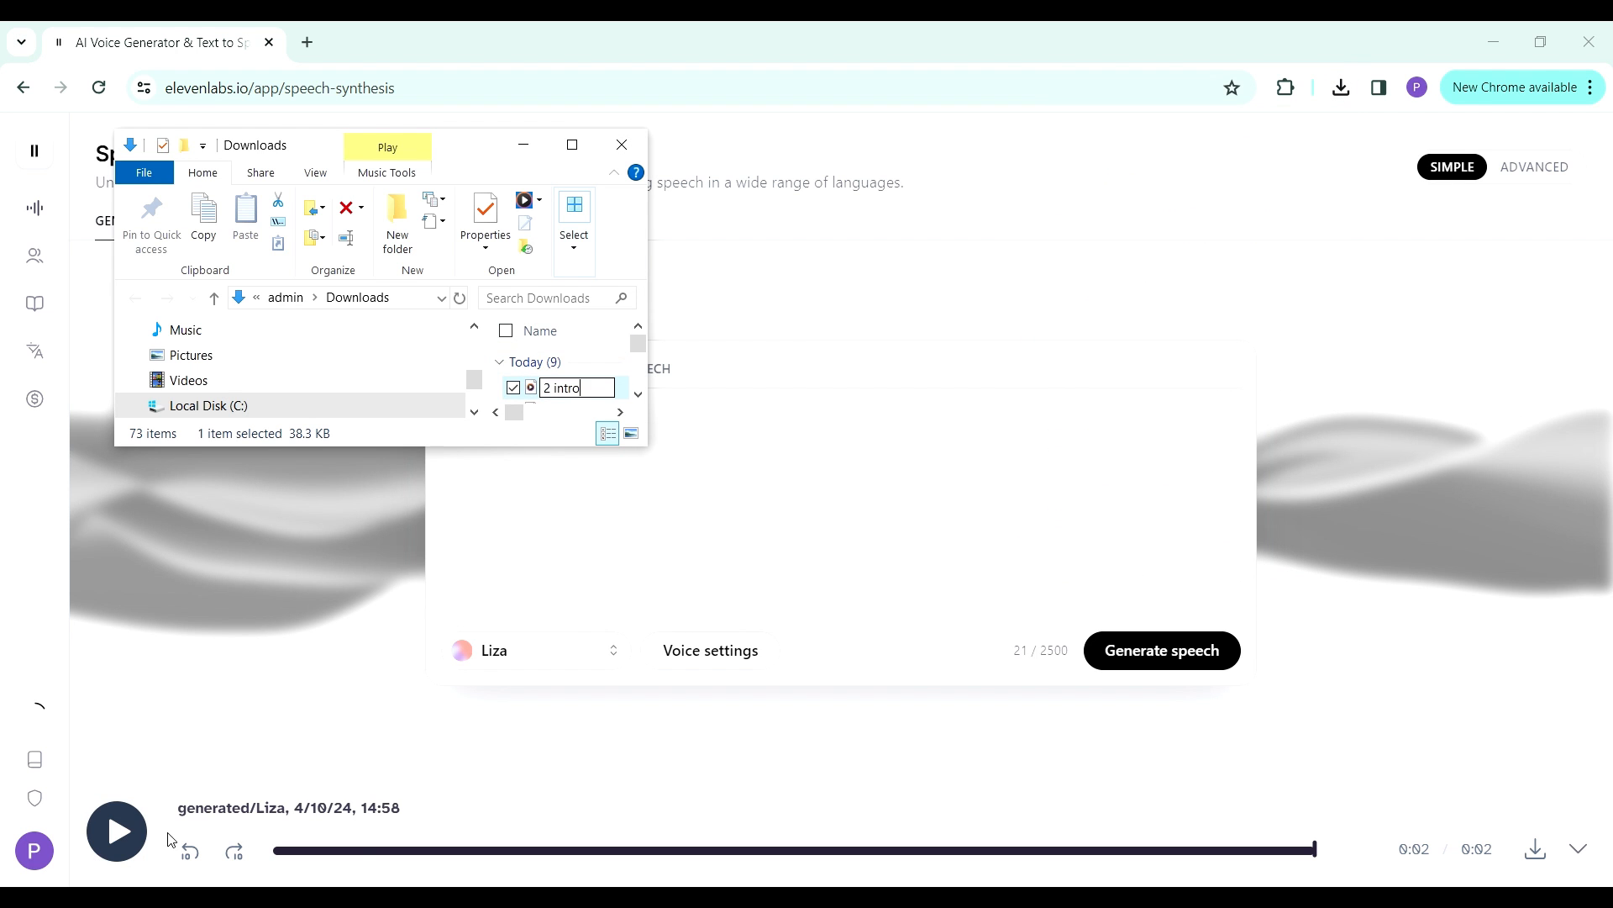
# - Change the ElevenLabs text to "Hello! I am Number 3!", generate the speech with the Liza voice and download it
pyautogui.click(697, 600)
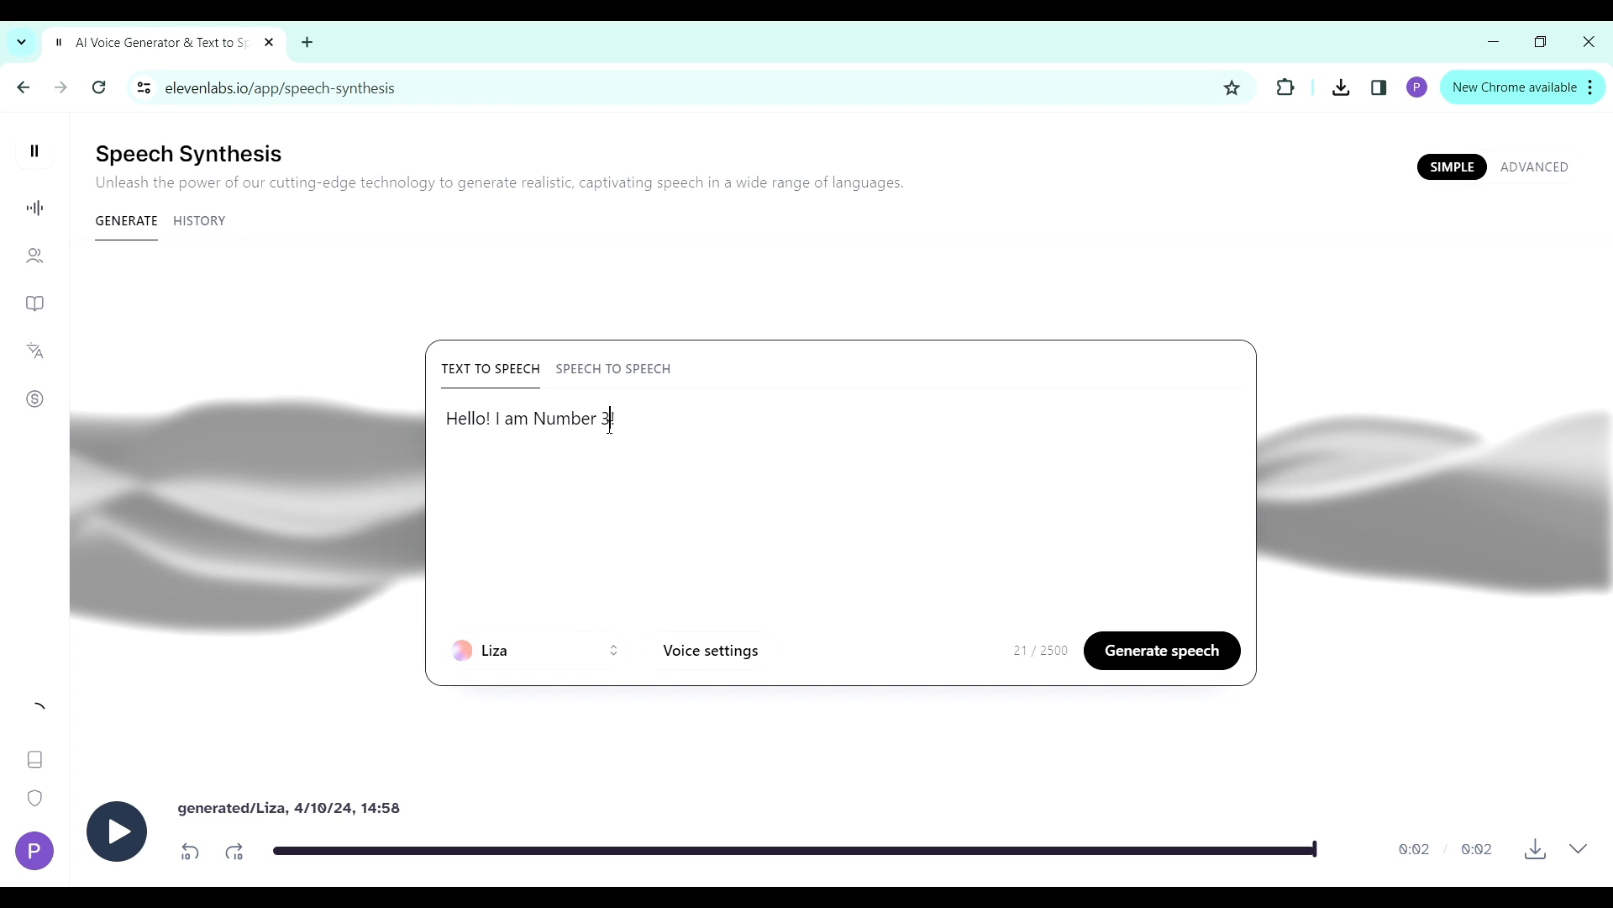
pyautogui.click(1141, 644)
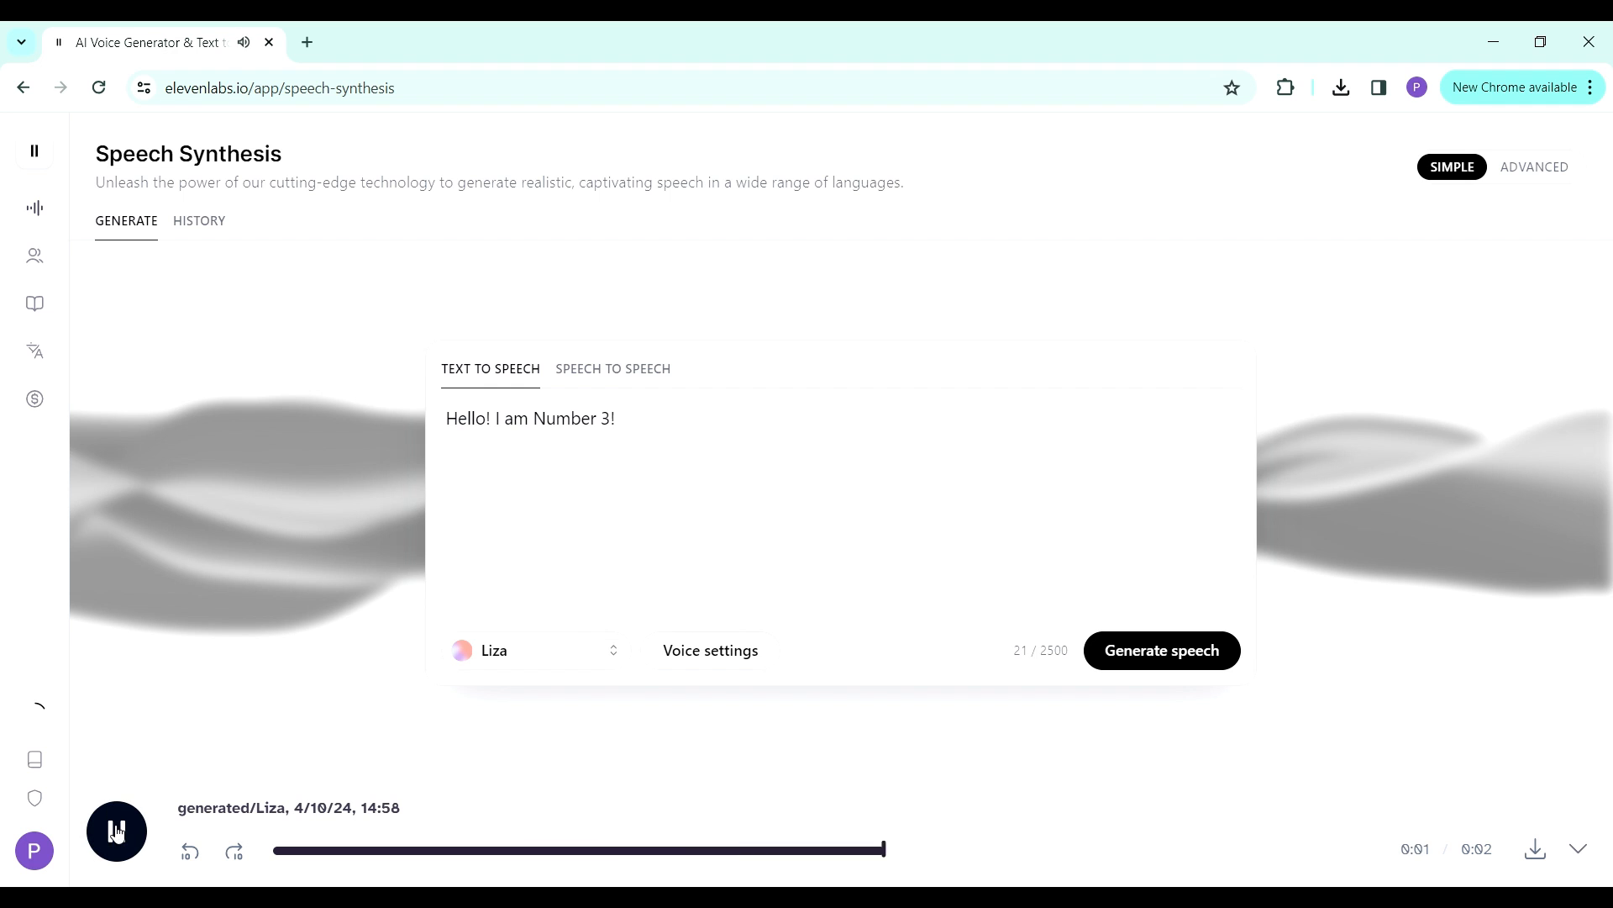
pyautogui.click(1535, 849)
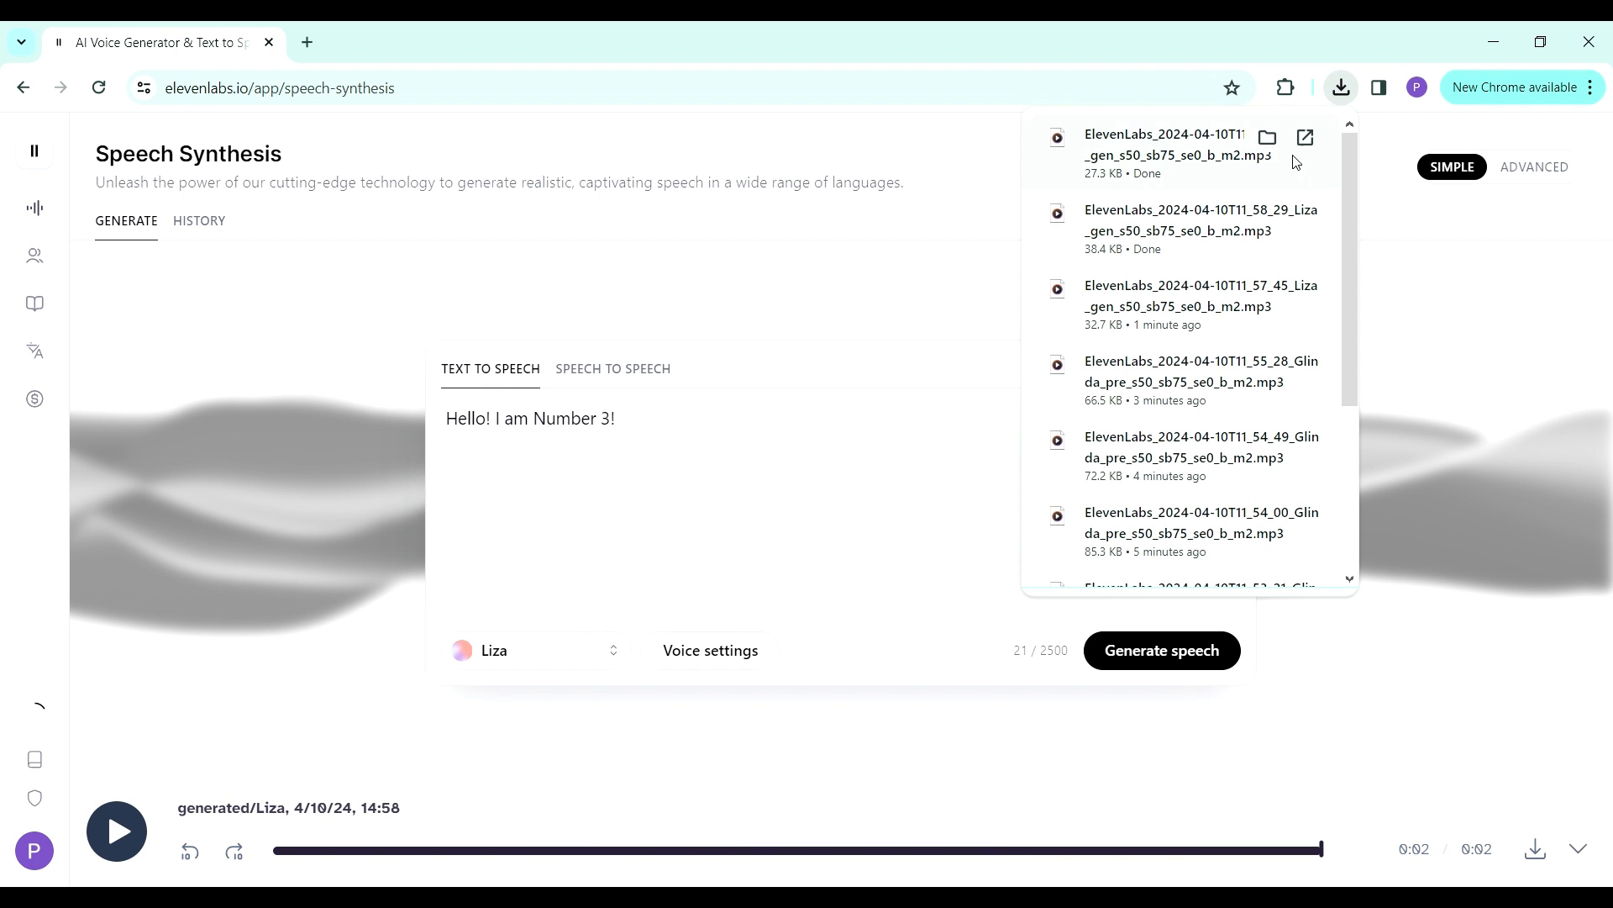
# - Show the Number 3 speech in the Downloads folder and rename the file to "3 intro"
pyautogui.click(1268, 136)
pyautogui.write('3')
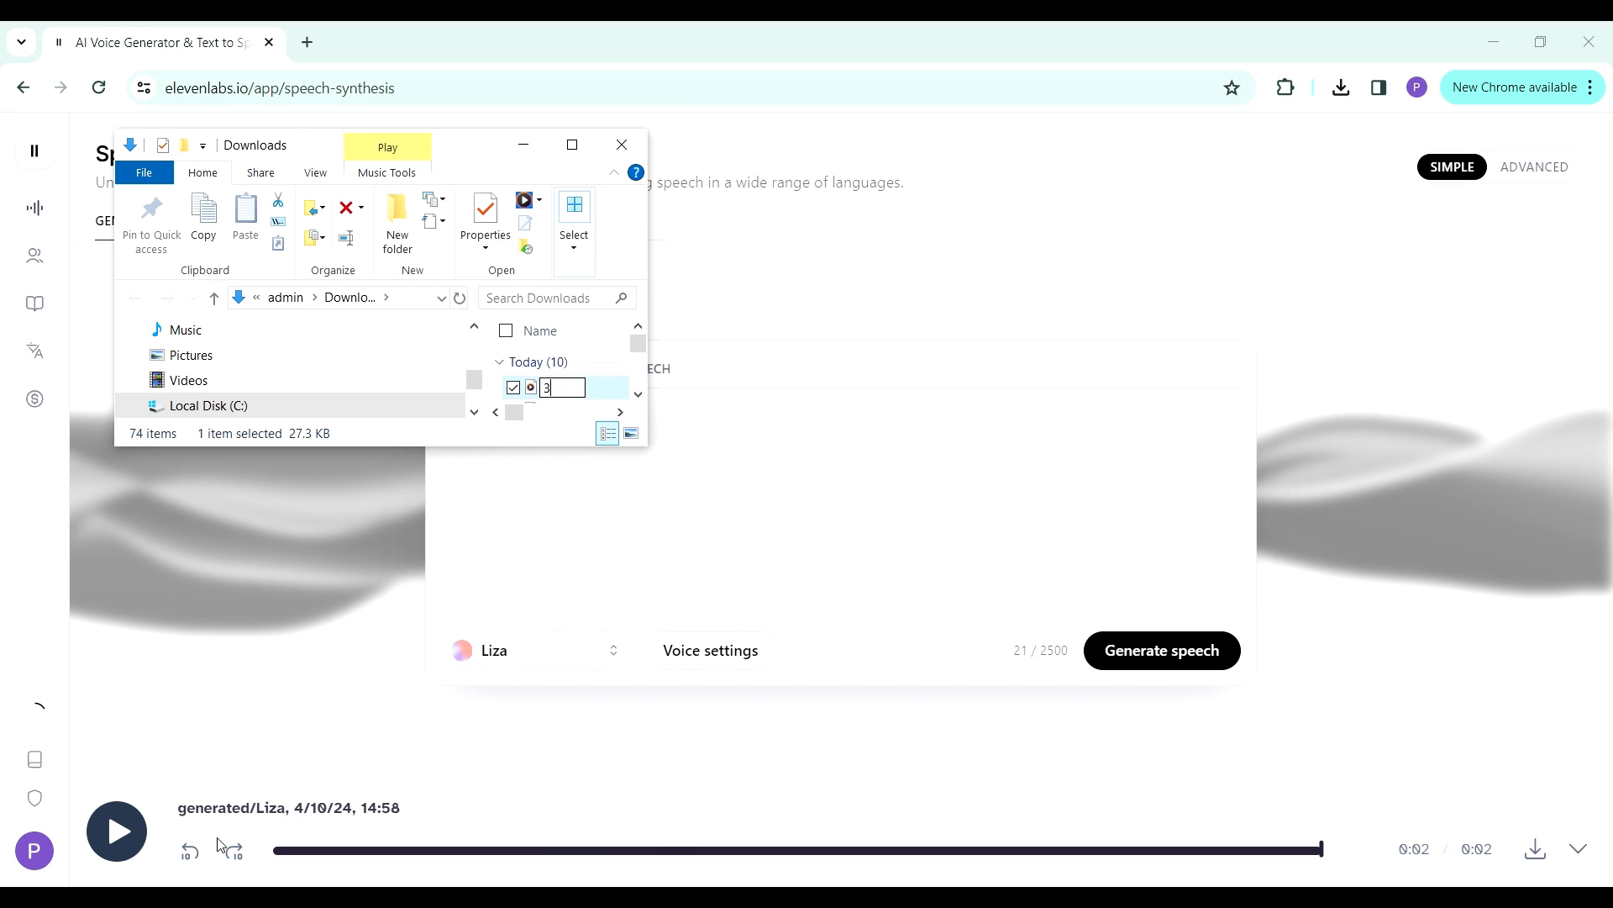
pyautogui.write(' intro')
pyautogui.press('Return')
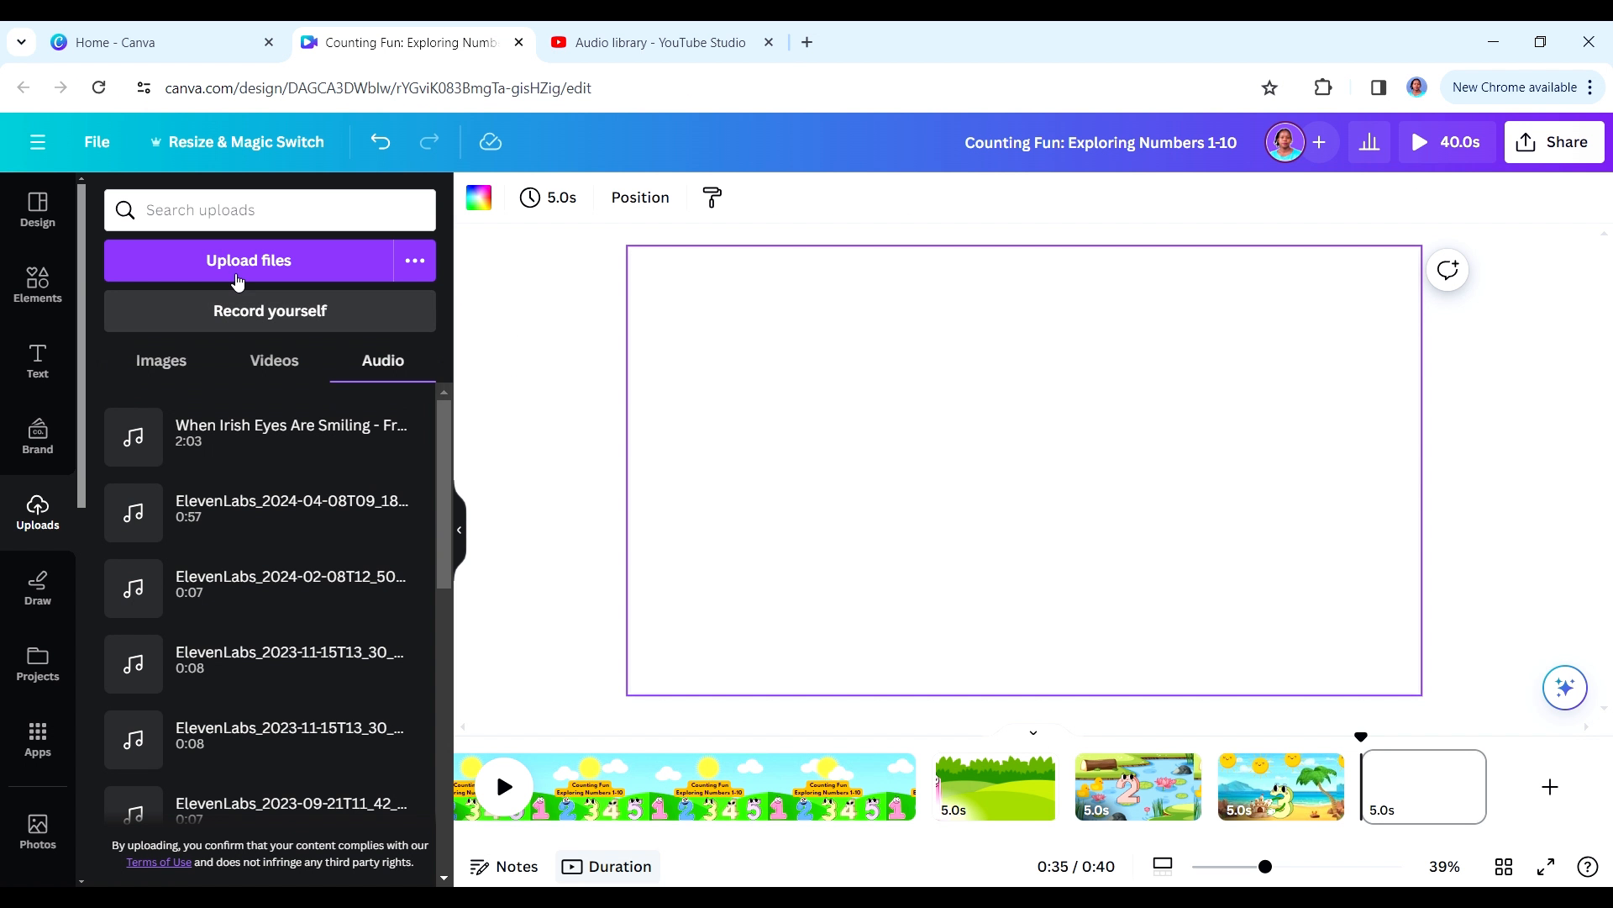
# - Switch to Canva and upload all the audio files from the Counting Fun folder in Downloads
pyautogui.click(238, 275)
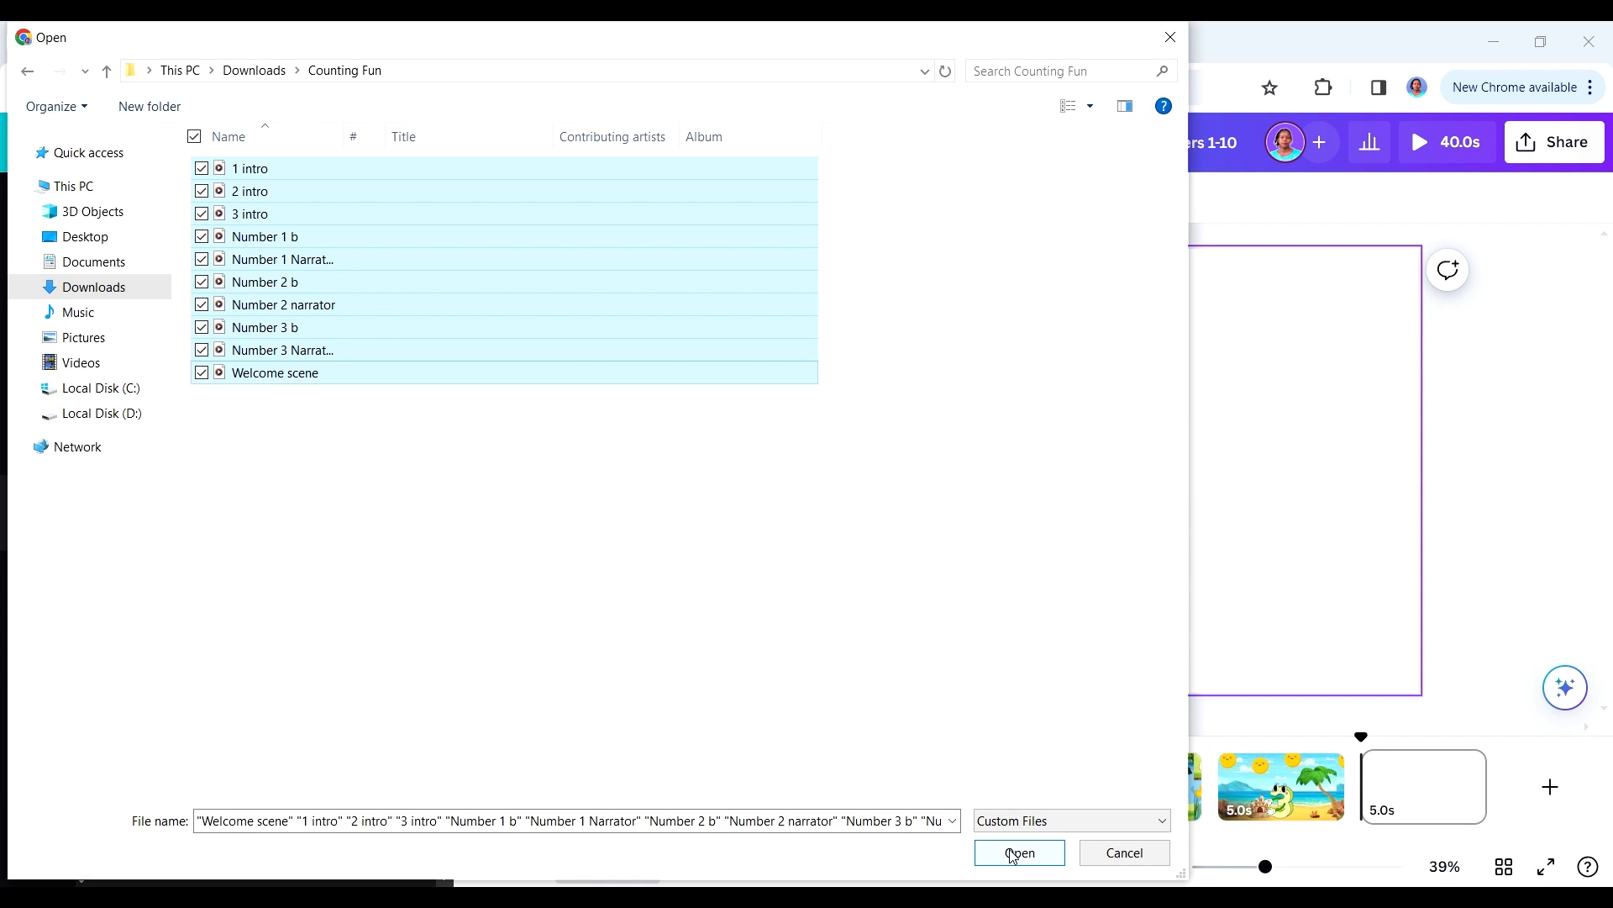
pyautogui.click(1019, 853)
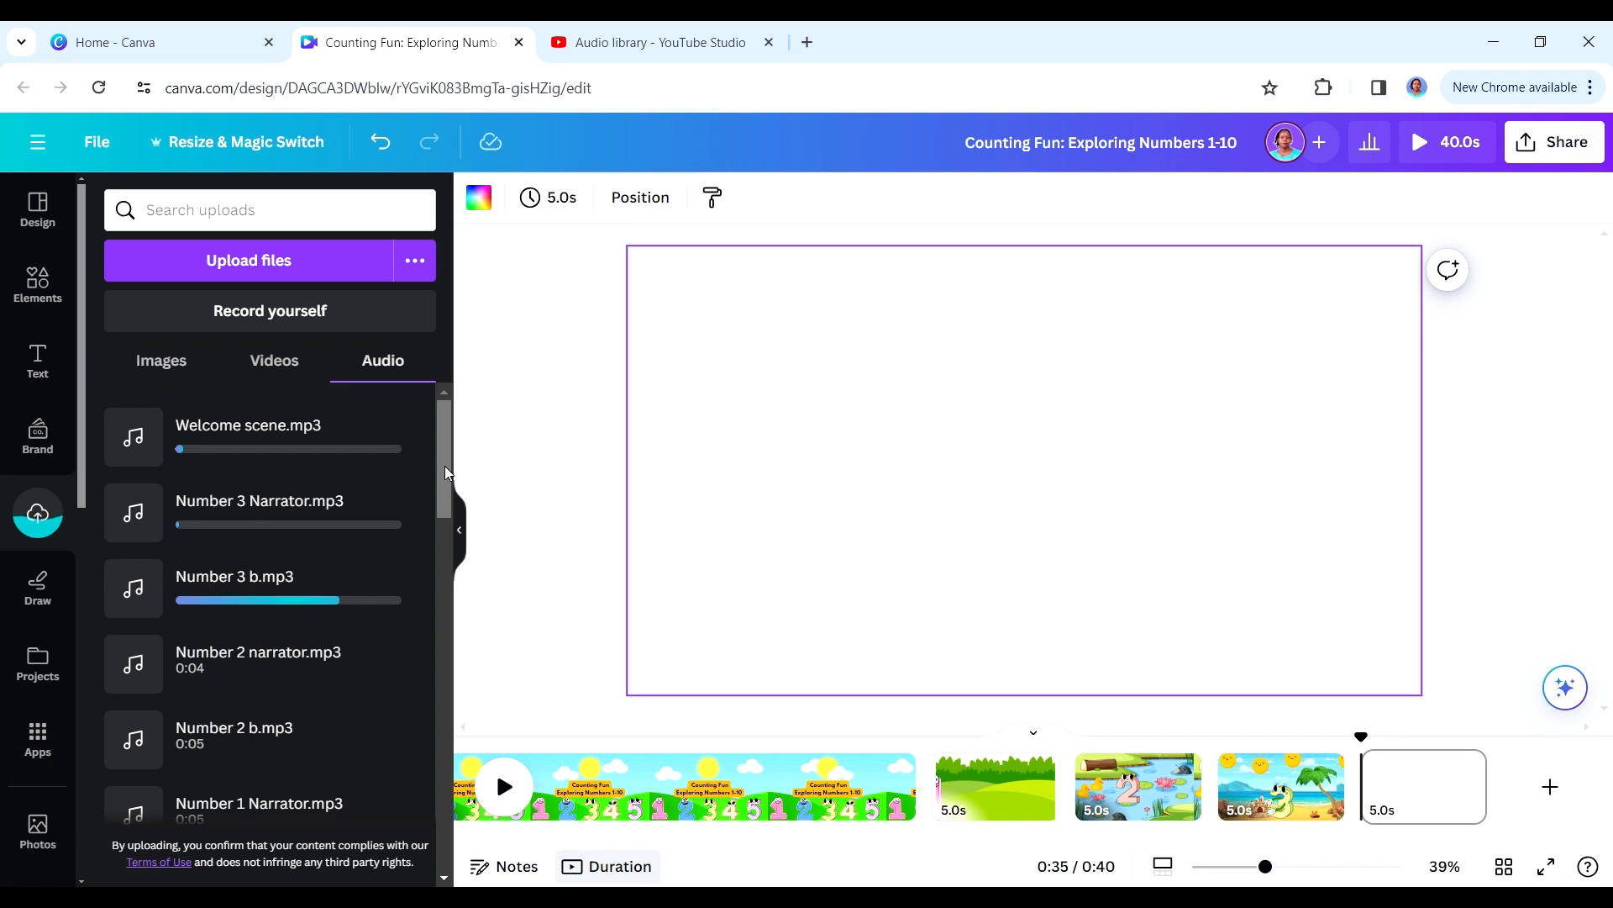
pyautogui.moveTo(446, 472)
pyautogui.mouseDown()
pyautogui.moveTo(442, 612)
pyautogui.moveTo(447, 444)
pyautogui.mouseUp()
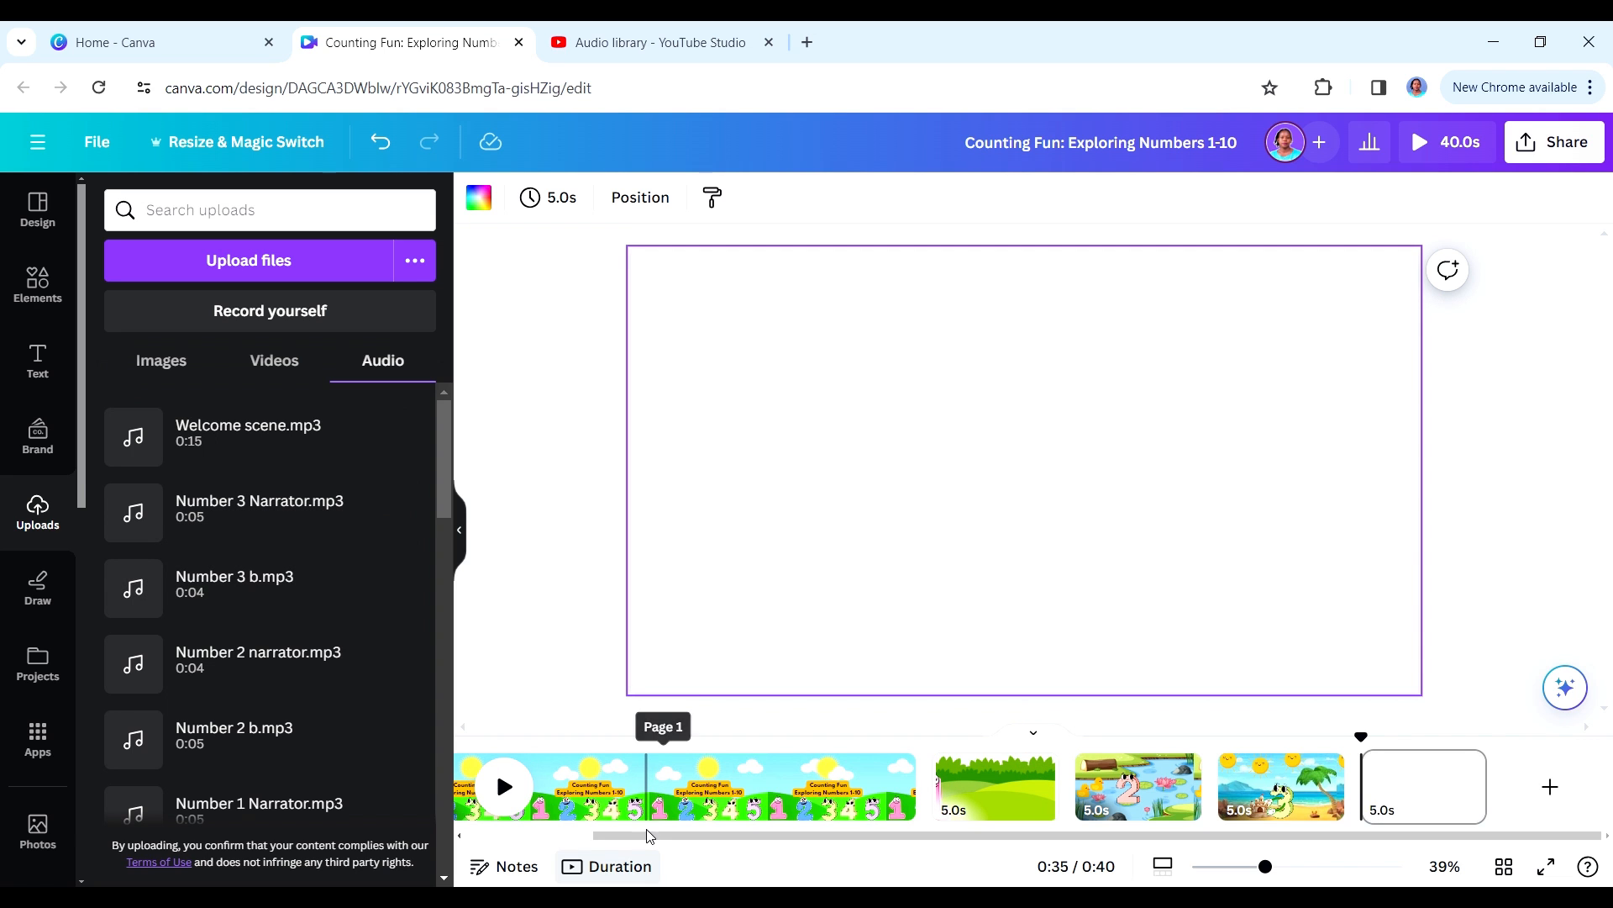
# - Add Welcome scene.mp3 at the start of the opening title page and play it back
pyautogui.moveTo(650, 834); pyautogui.dragTo(470, 836)
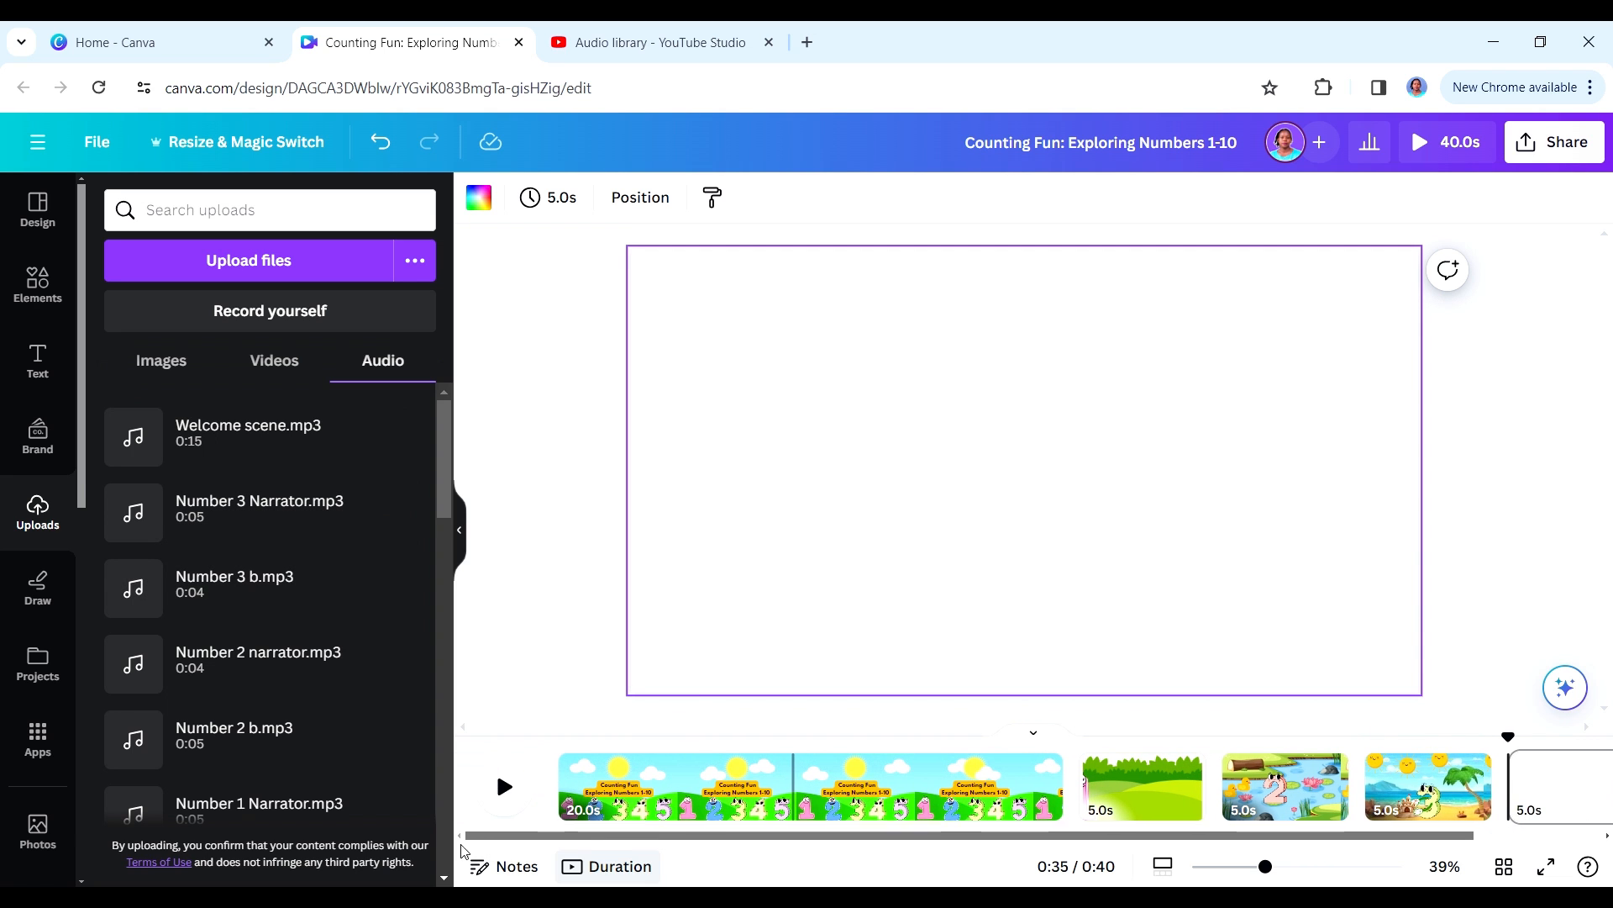
pyautogui.click(566, 748)
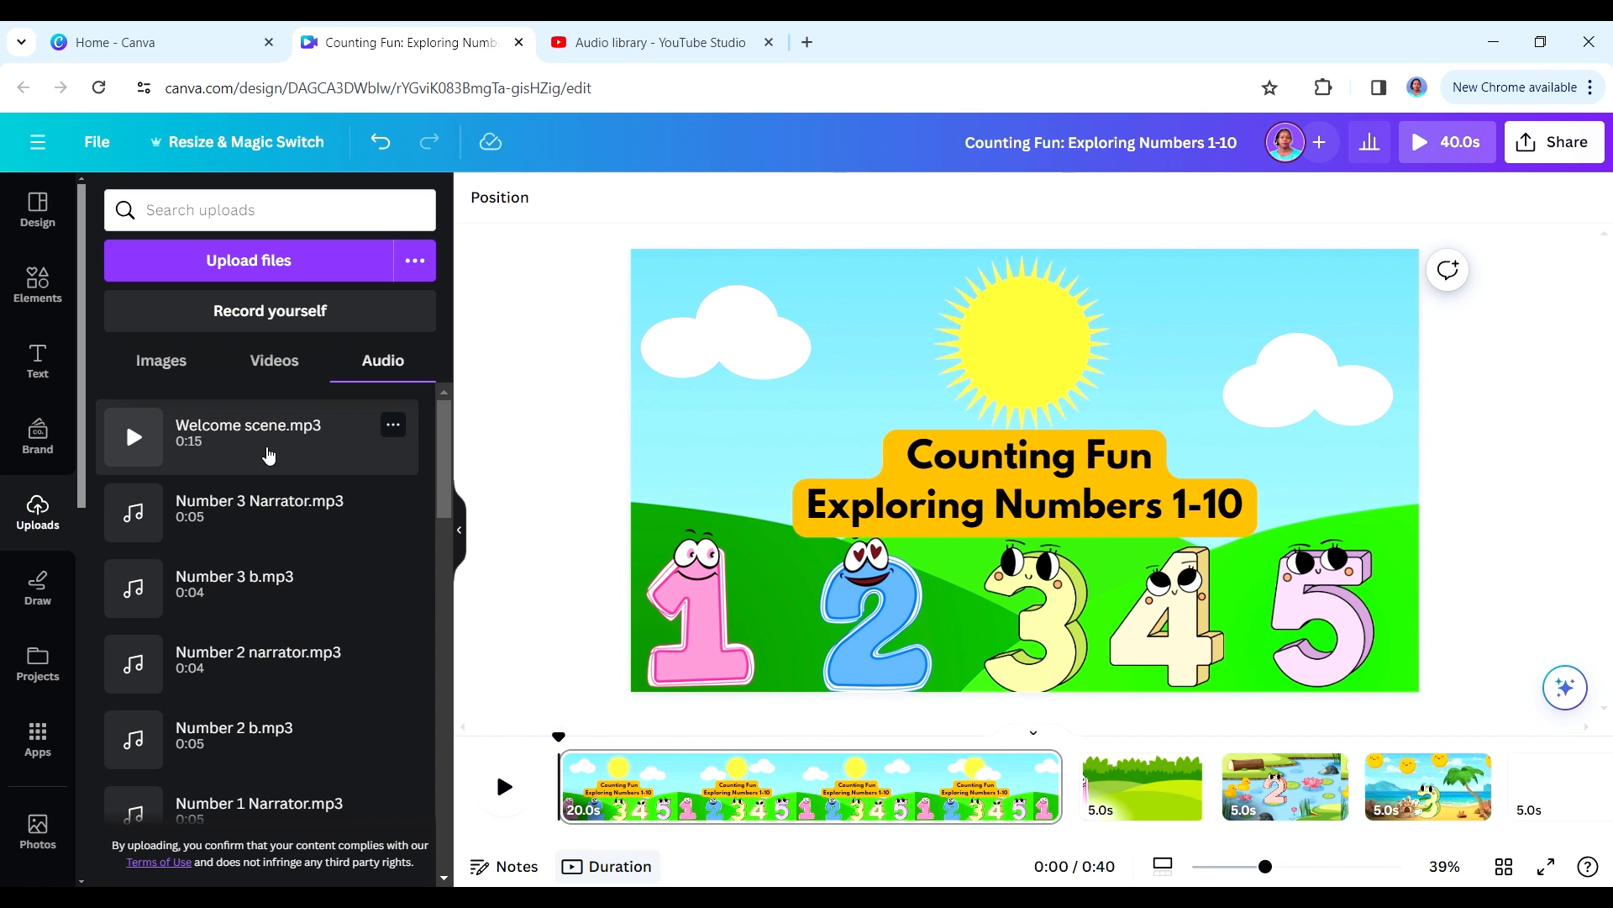
pyautogui.moveTo(233, 441); pyautogui.dragTo(561, 808)
pyautogui.click(505, 763)
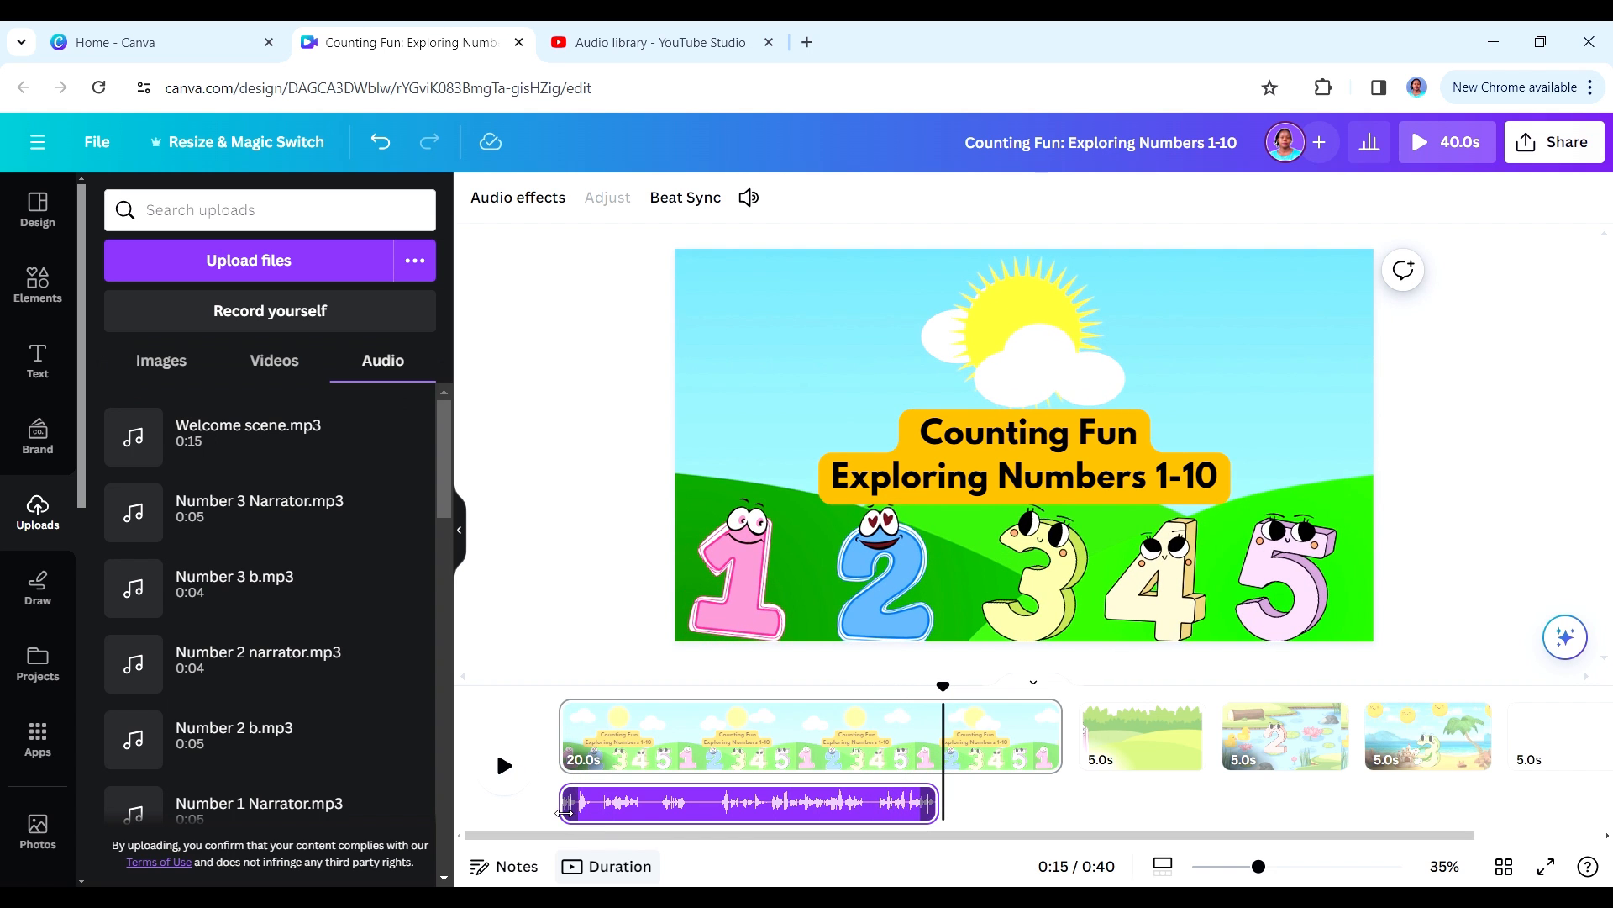
# - Trim the beginning of the welcome audio to leave 9.4 s and move the clip to the timeline start
pyautogui.moveTo(564, 812); pyautogui.dragTo(710, 808)
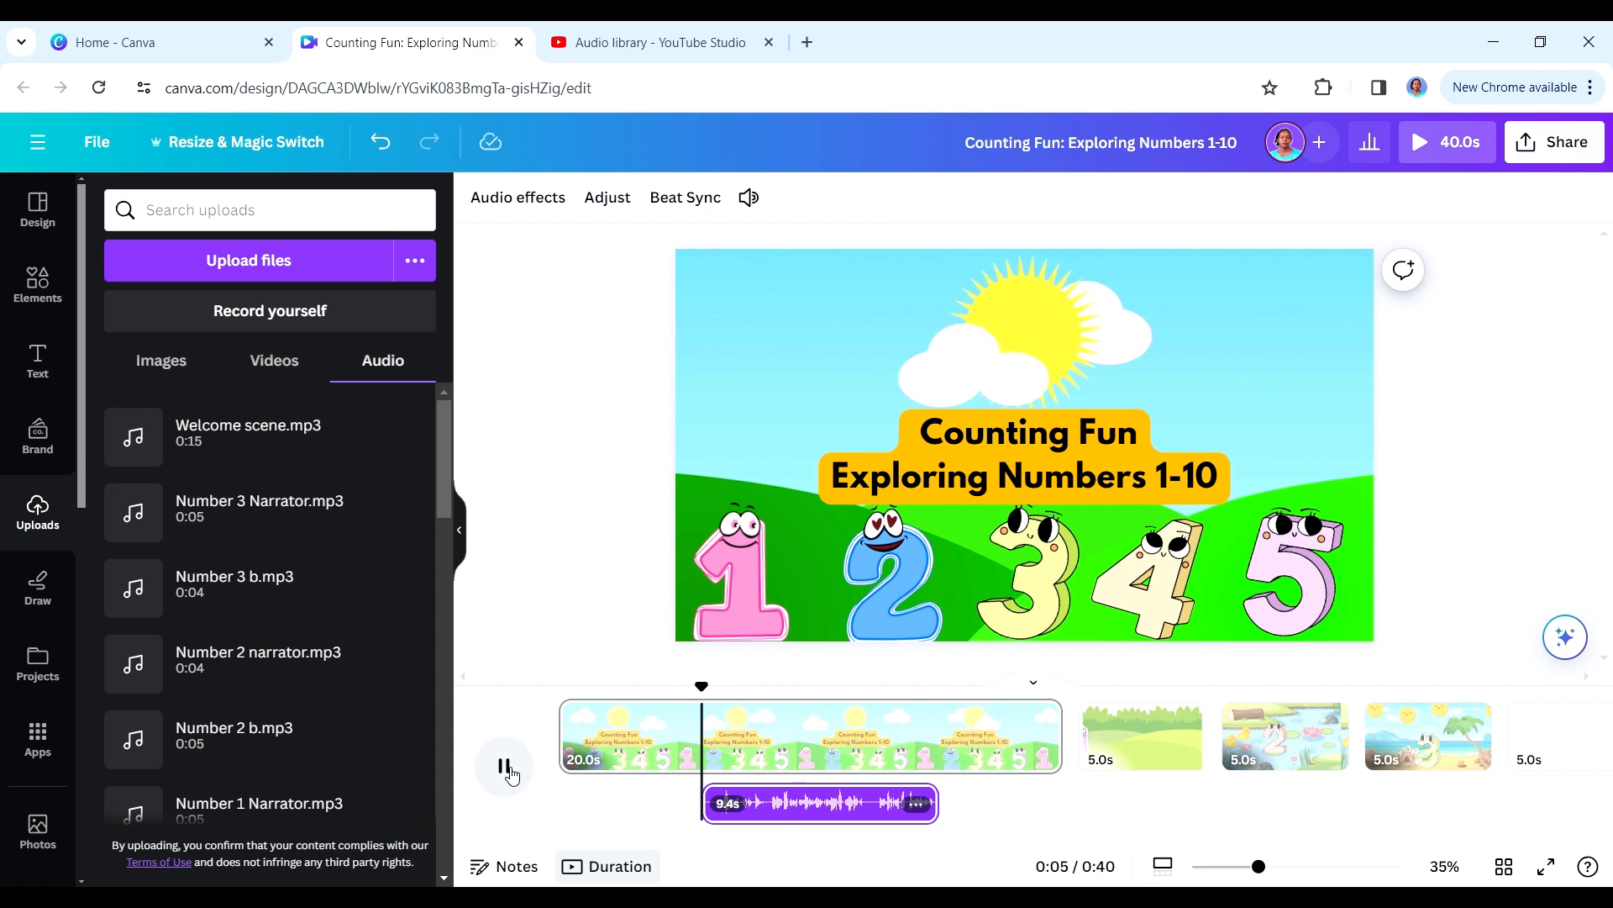
pyautogui.click(507, 766)
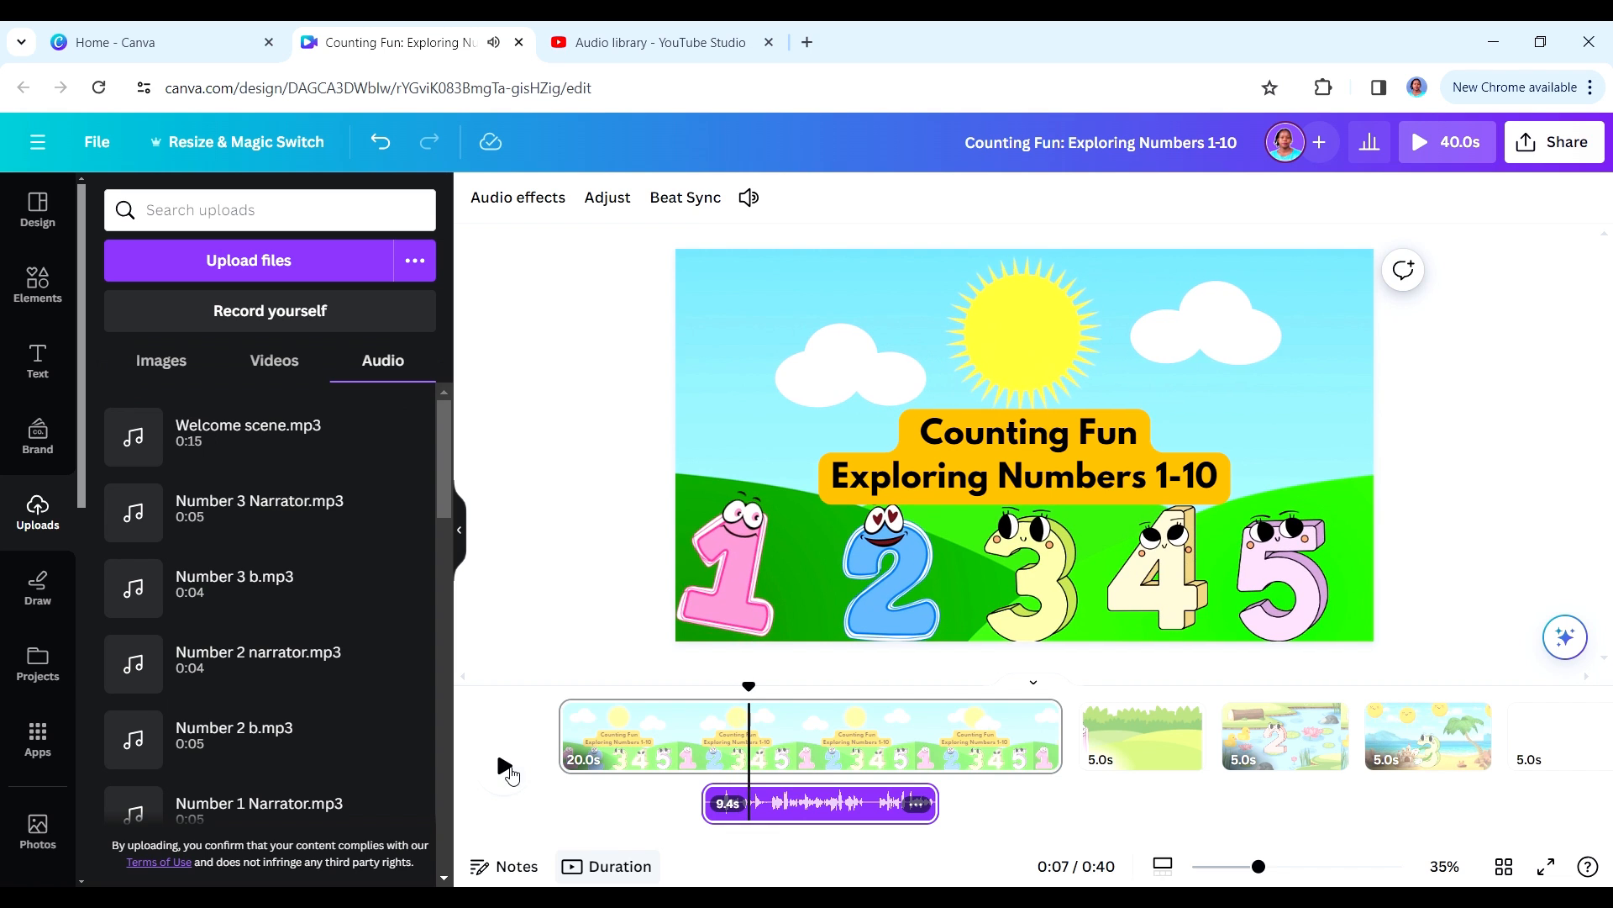
pyautogui.moveTo(756, 798); pyautogui.dragTo(611, 802)
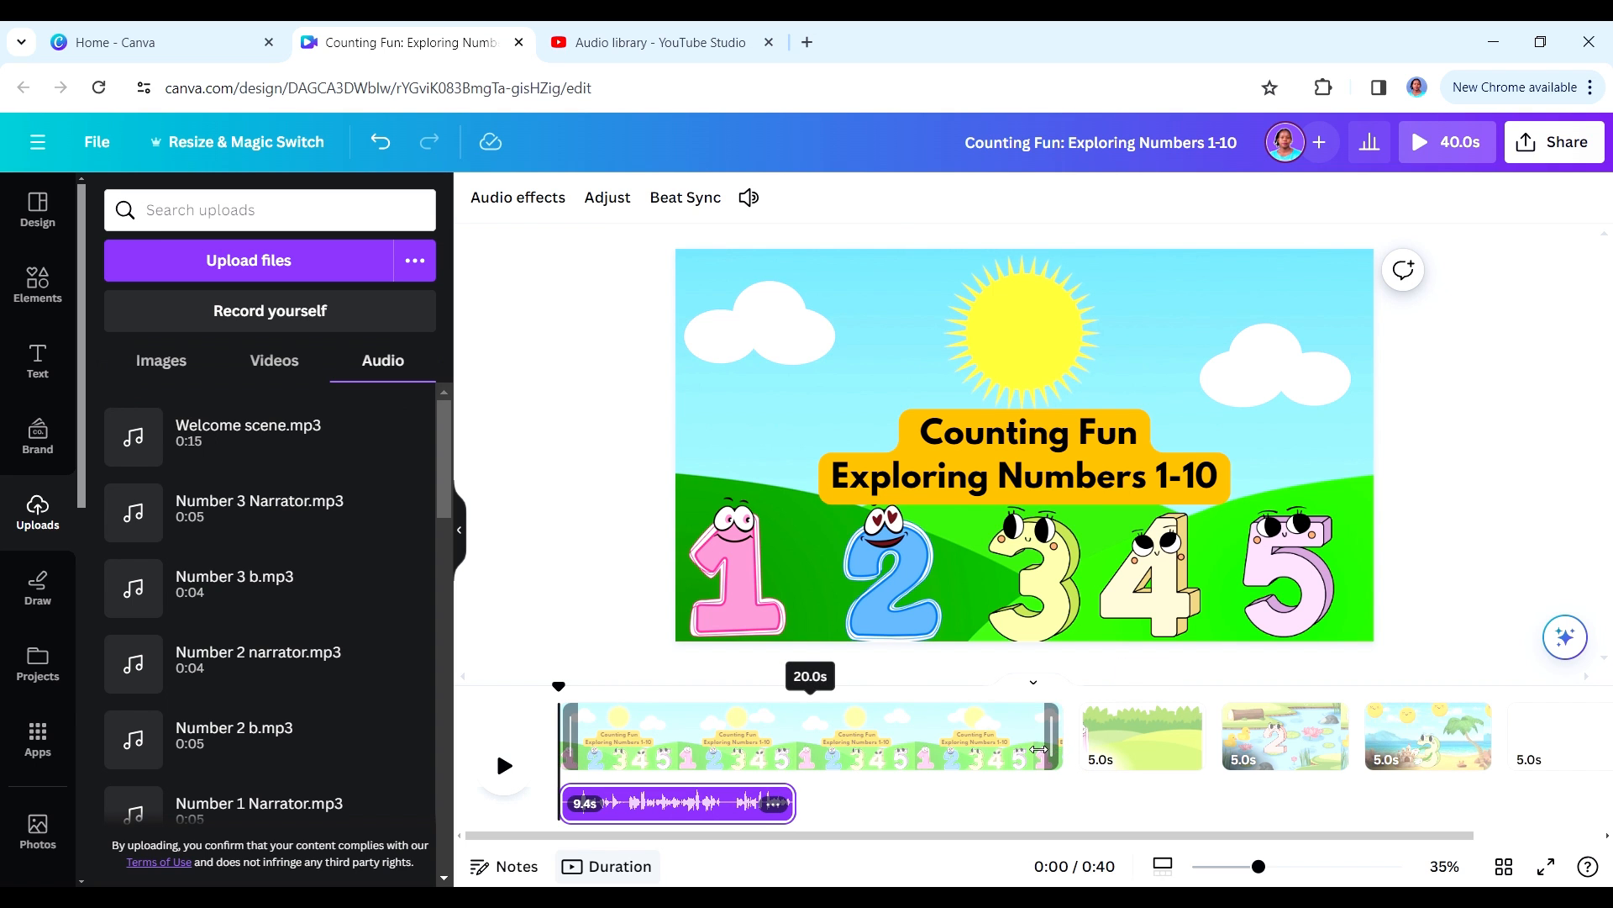
# - Shorten the opening title page to 9.6 s and return the playhead to the beginning
pyautogui.moveTo(1039, 750); pyautogui.dragTo(800, 748)
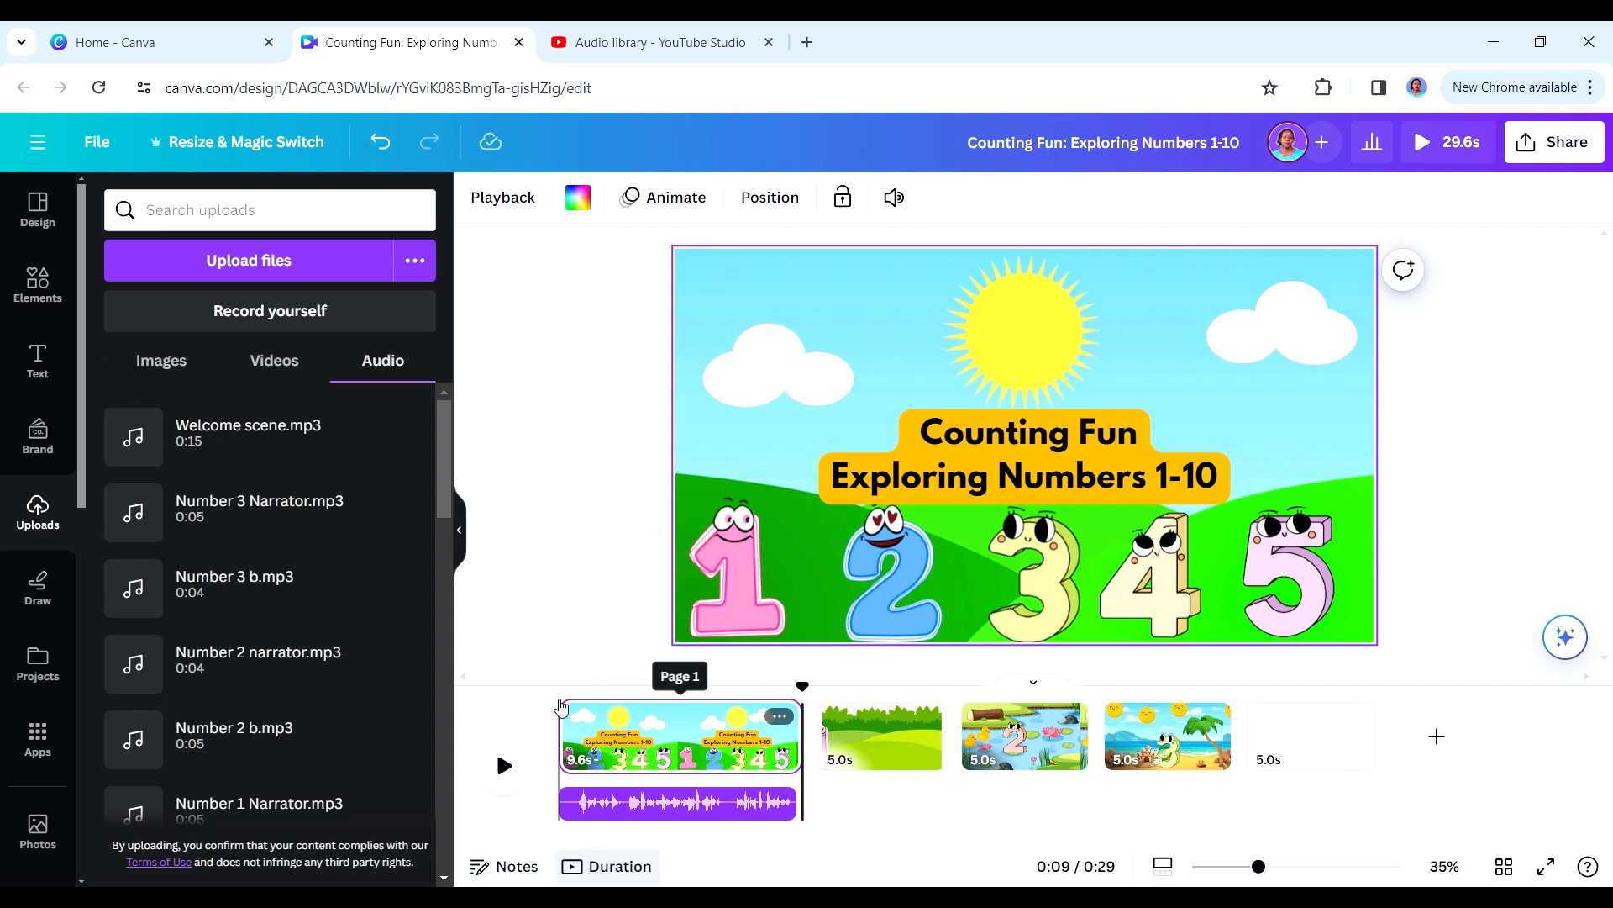
pyautogui.click(561, 709)
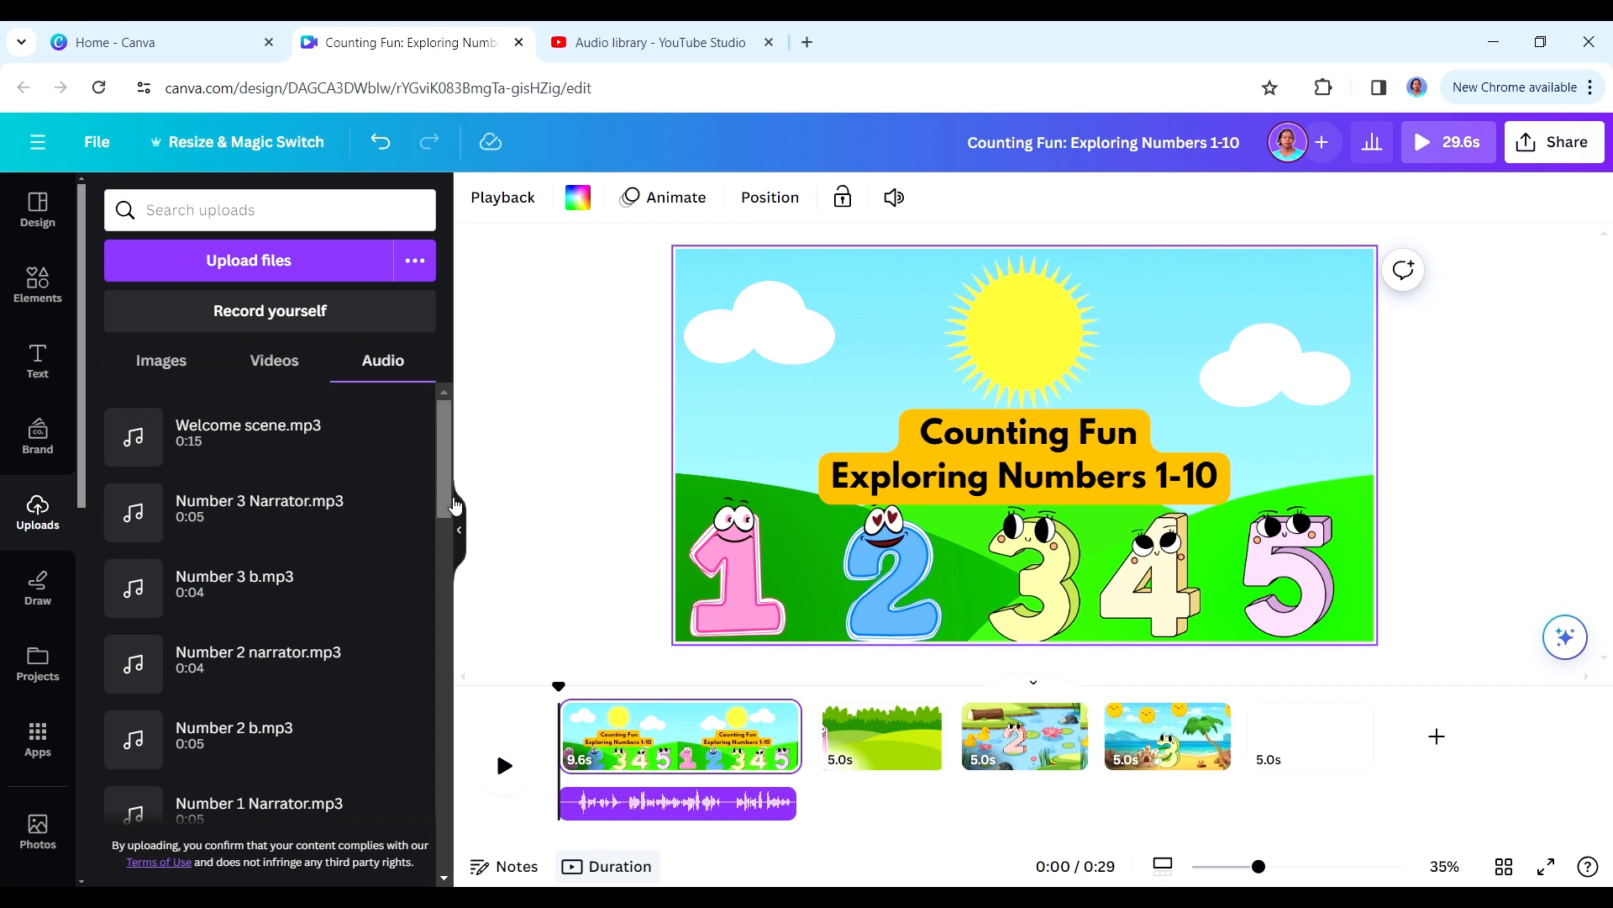
# - Add Number 1 Narrator.mp3 at the start of page 2 and extend that page to 5.8 s
pyautogui.scroll(-3, 439, 531)
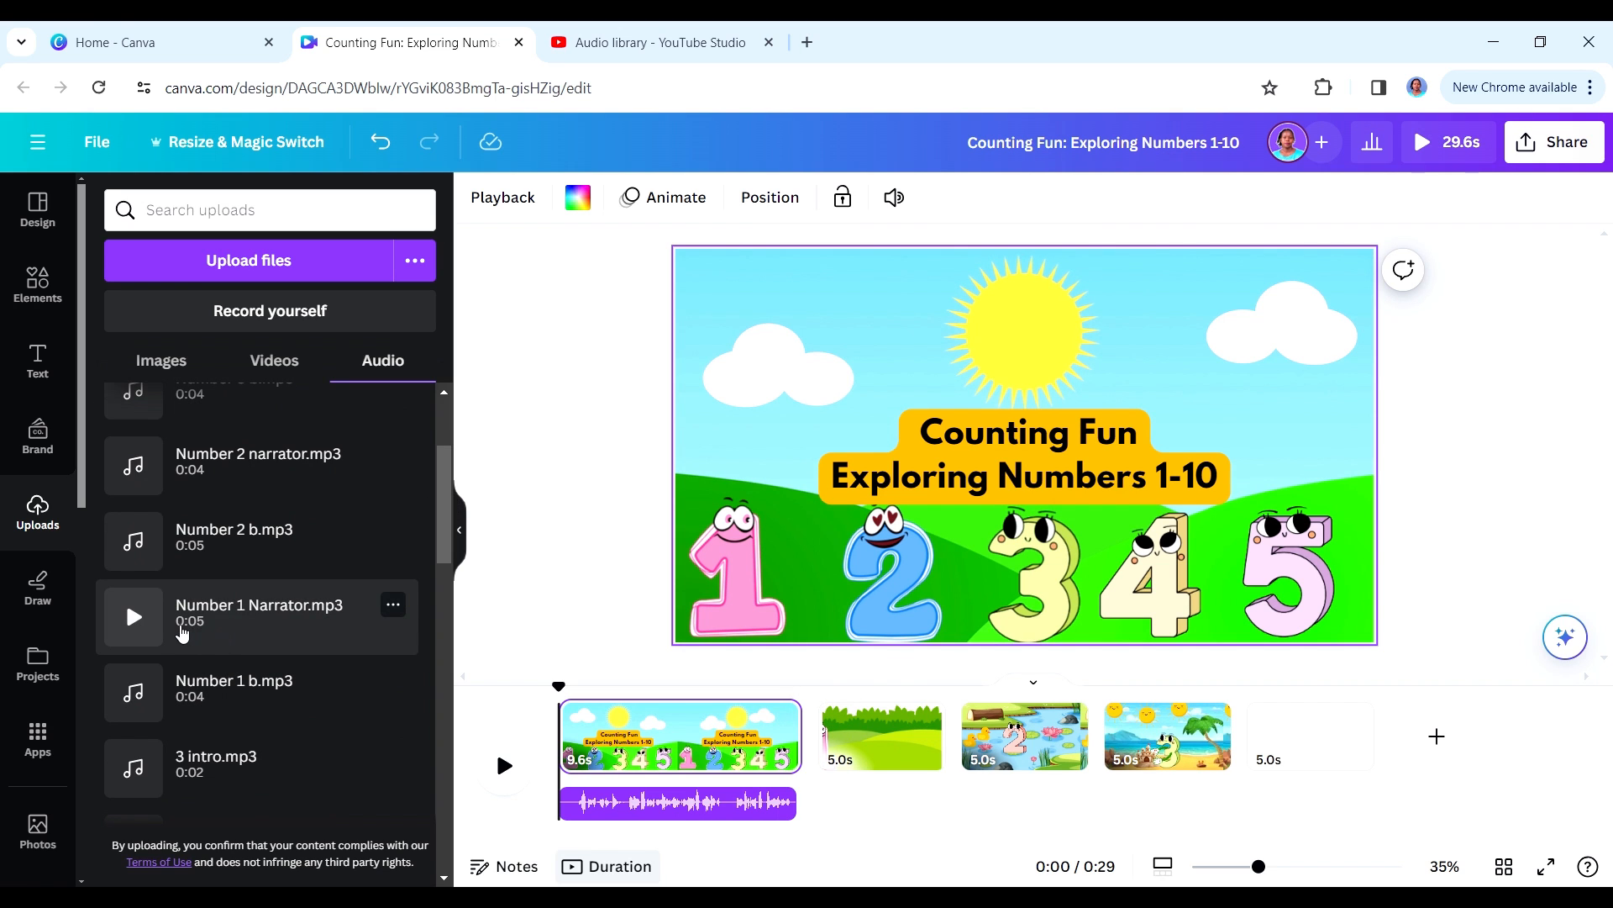
pyautogui.click(808, 708)
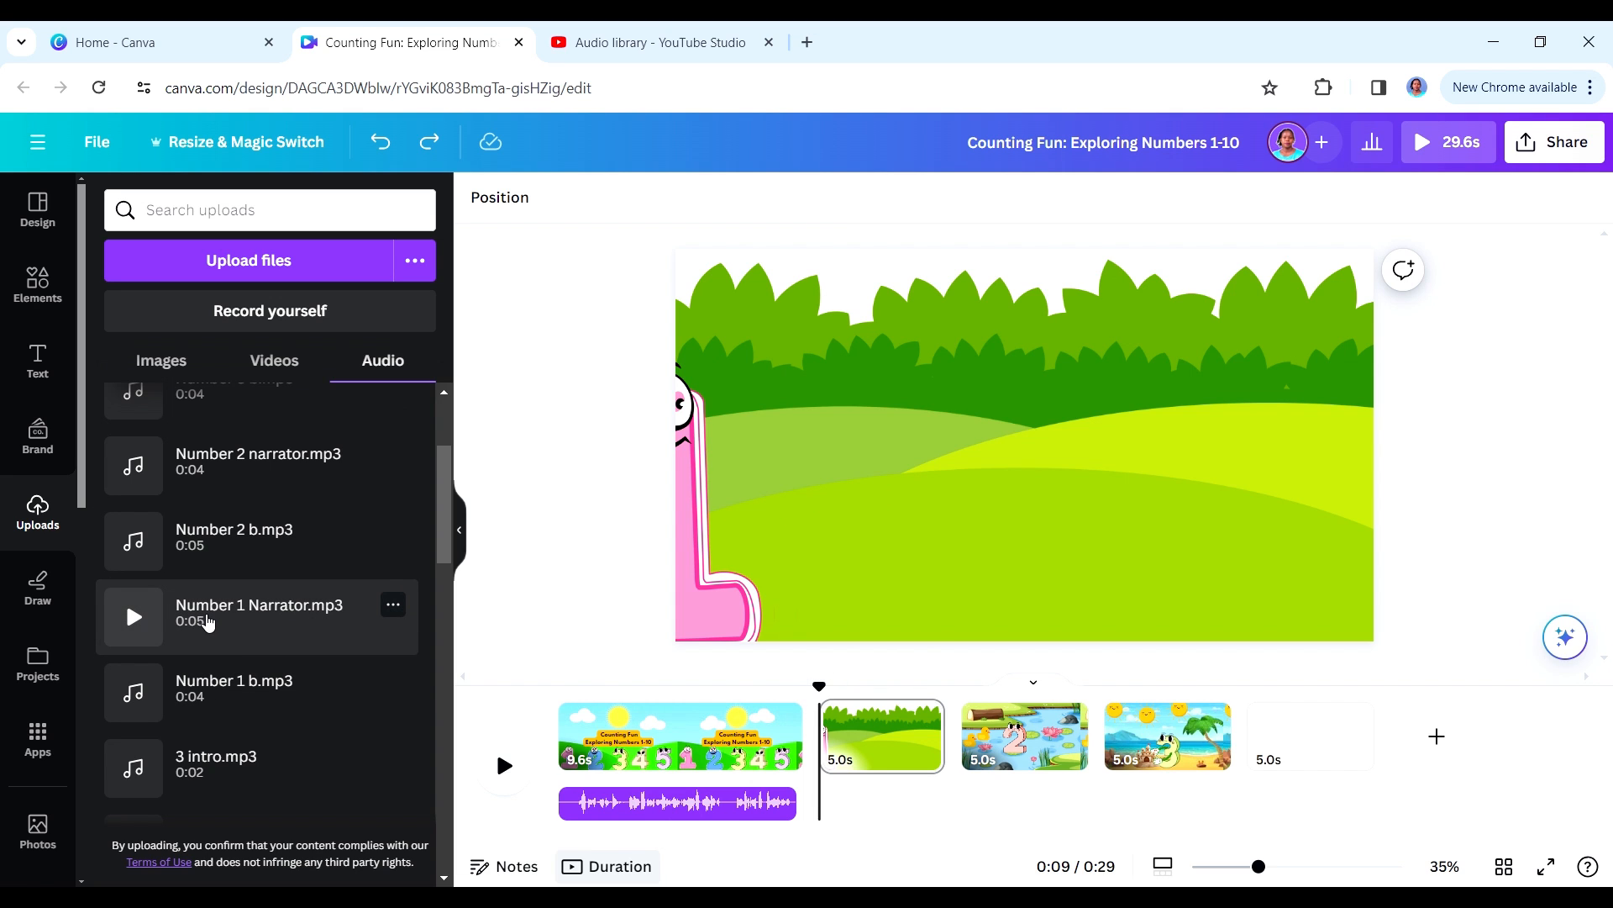
pyautogui.click(207, 621)
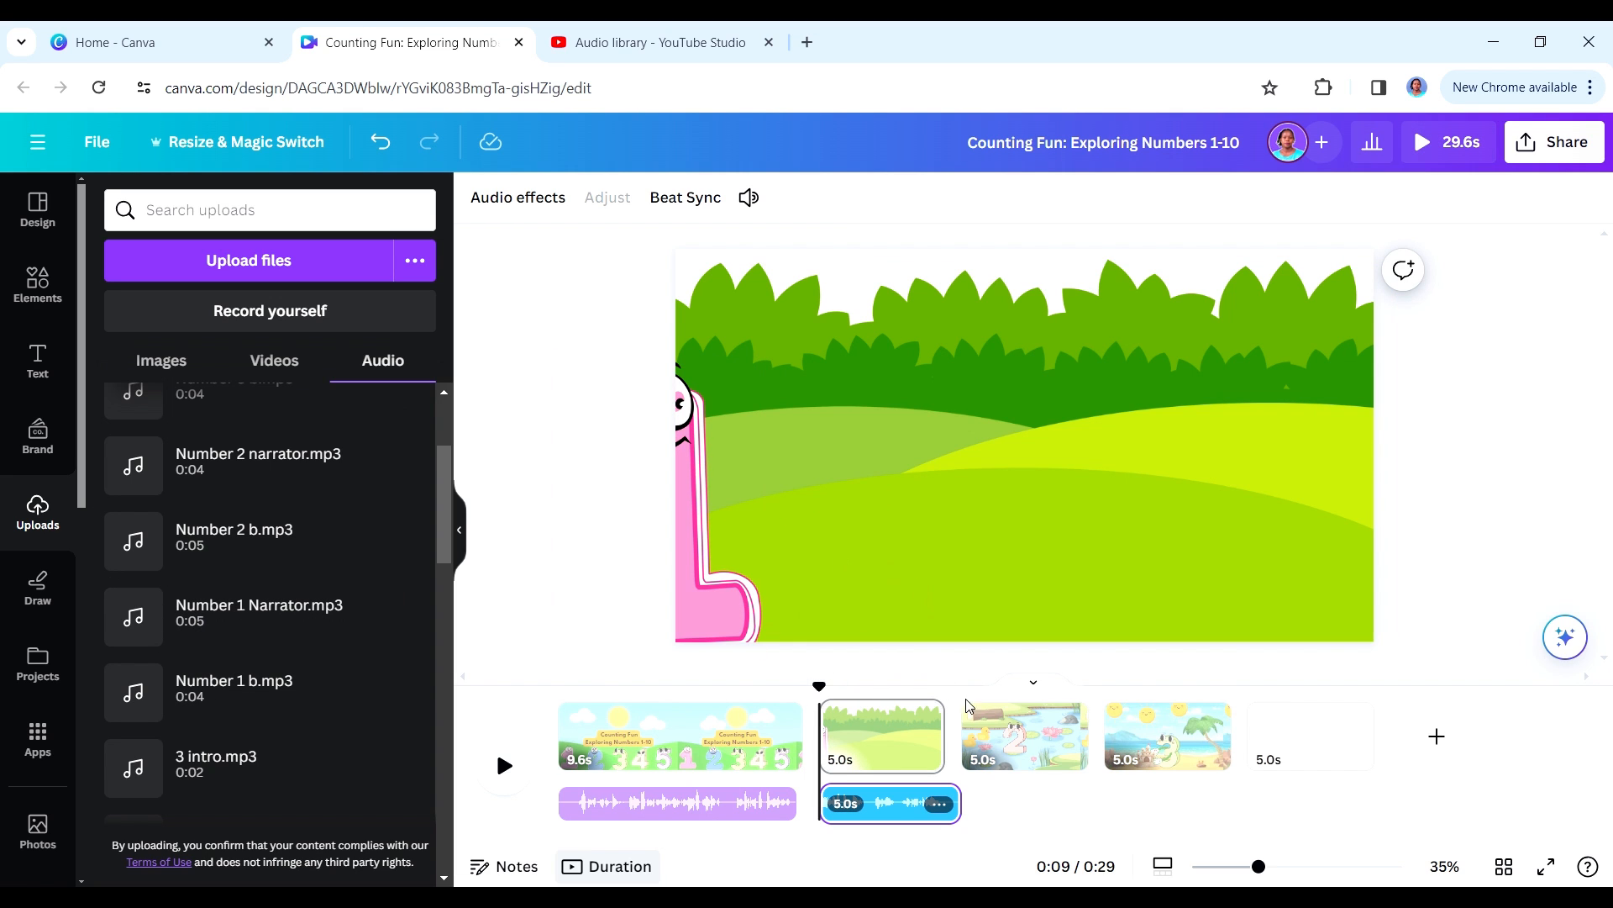
pyautogui.moveTo(943, 740); pyautogui.dragTo(965, 739)
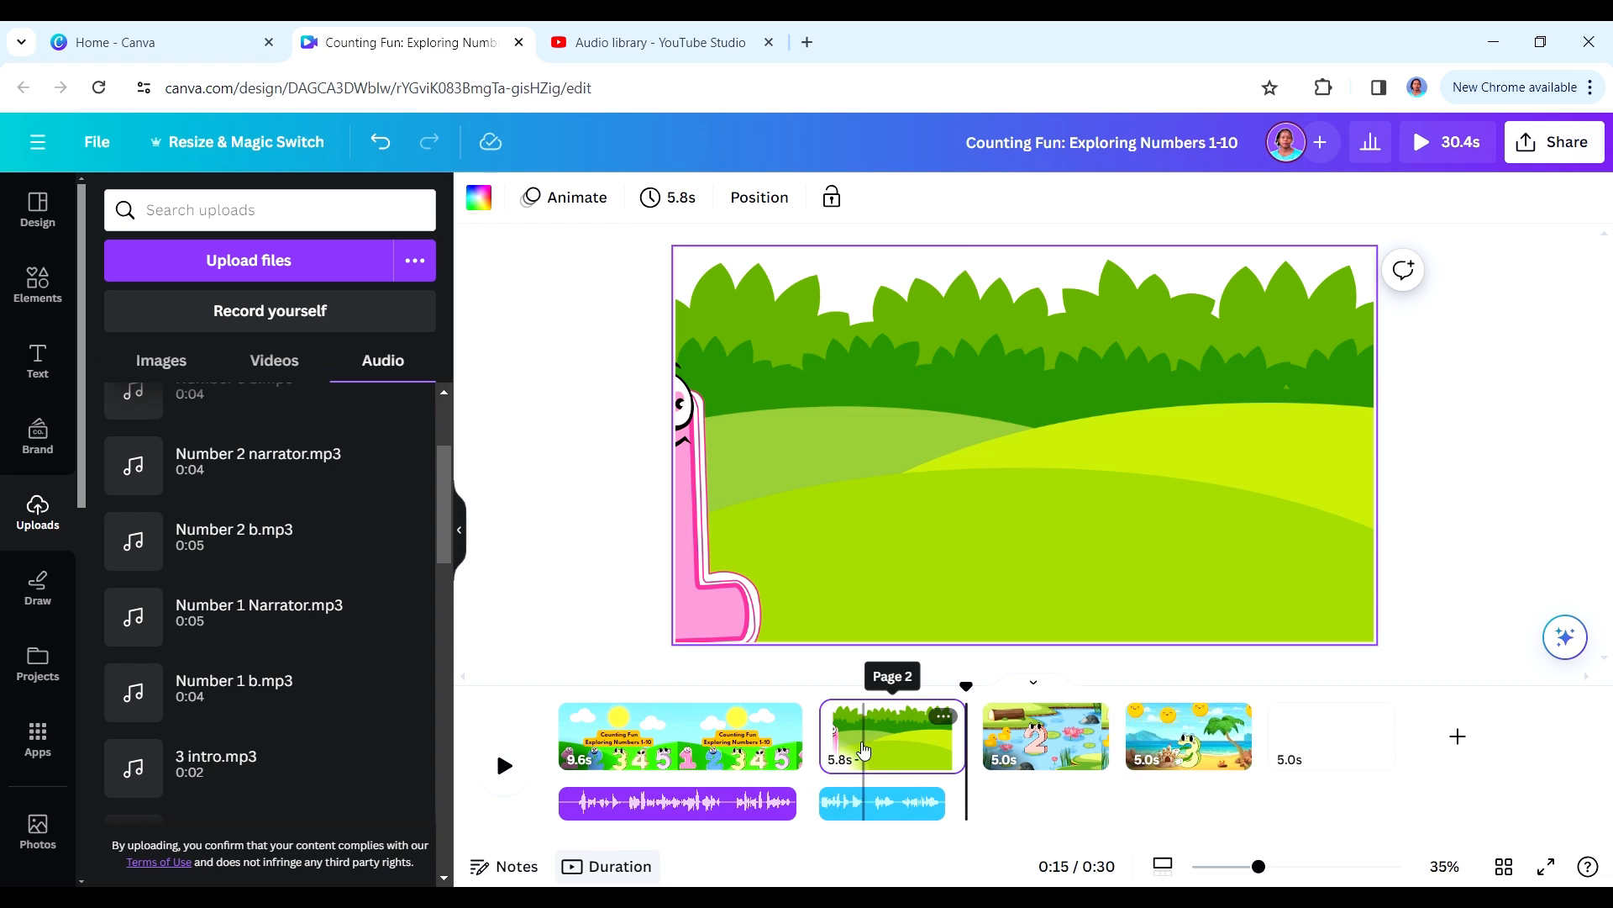
# - Play page 2 to the end of the narration, then place 1 intro.mp3 and Number 1 b.mp3 one after the other there
pyautogui.click(831, 710)
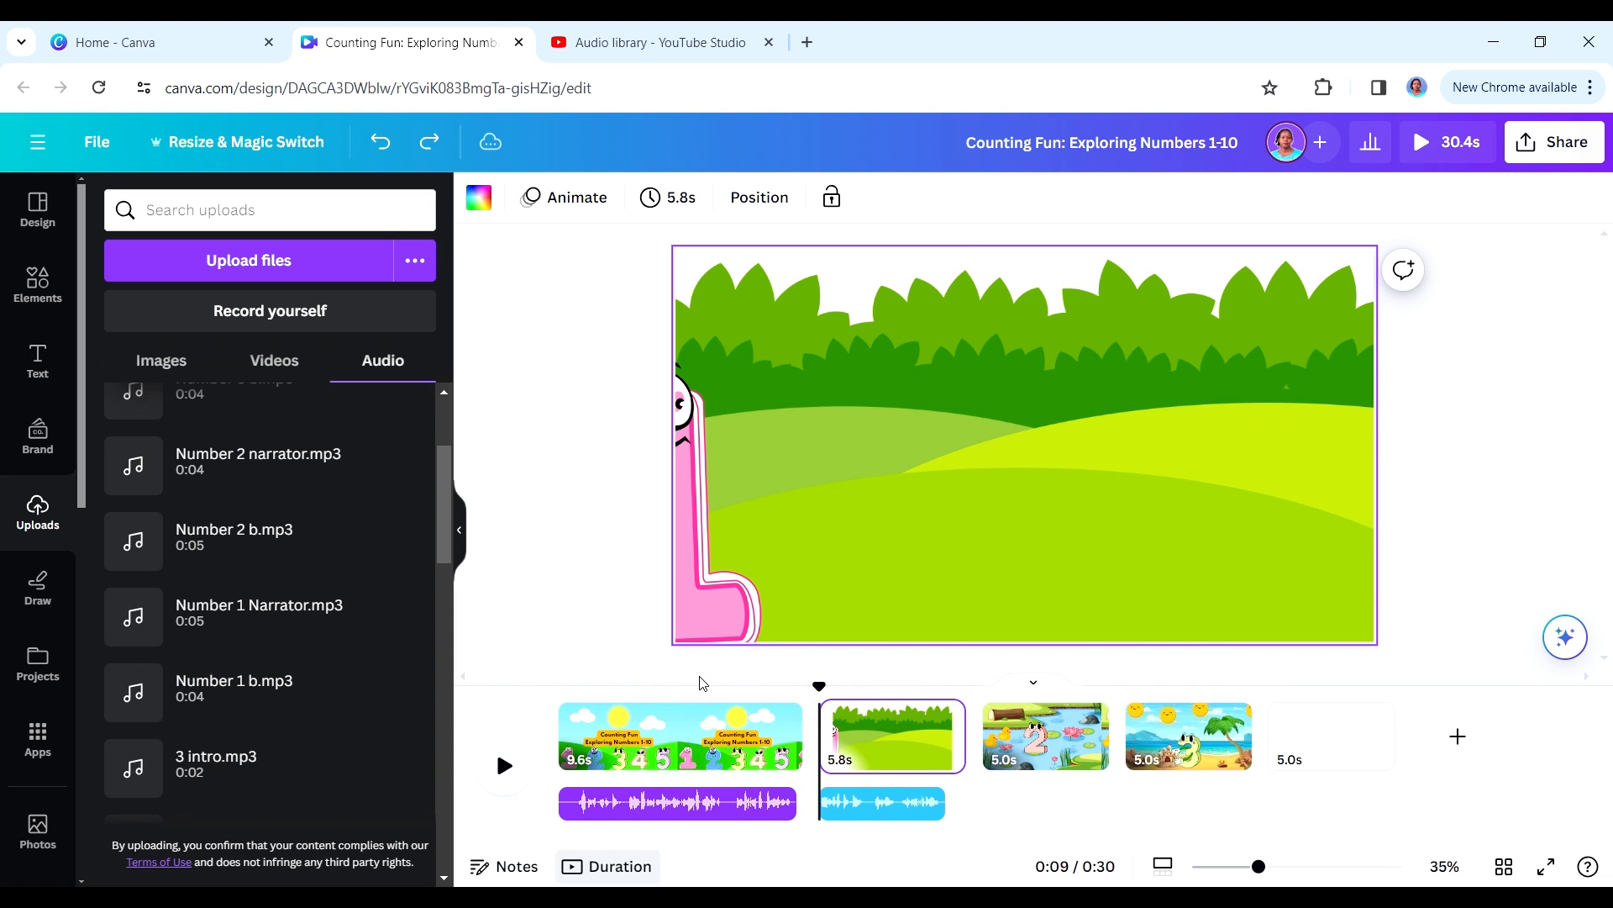
pyautogui.click(504, 767)
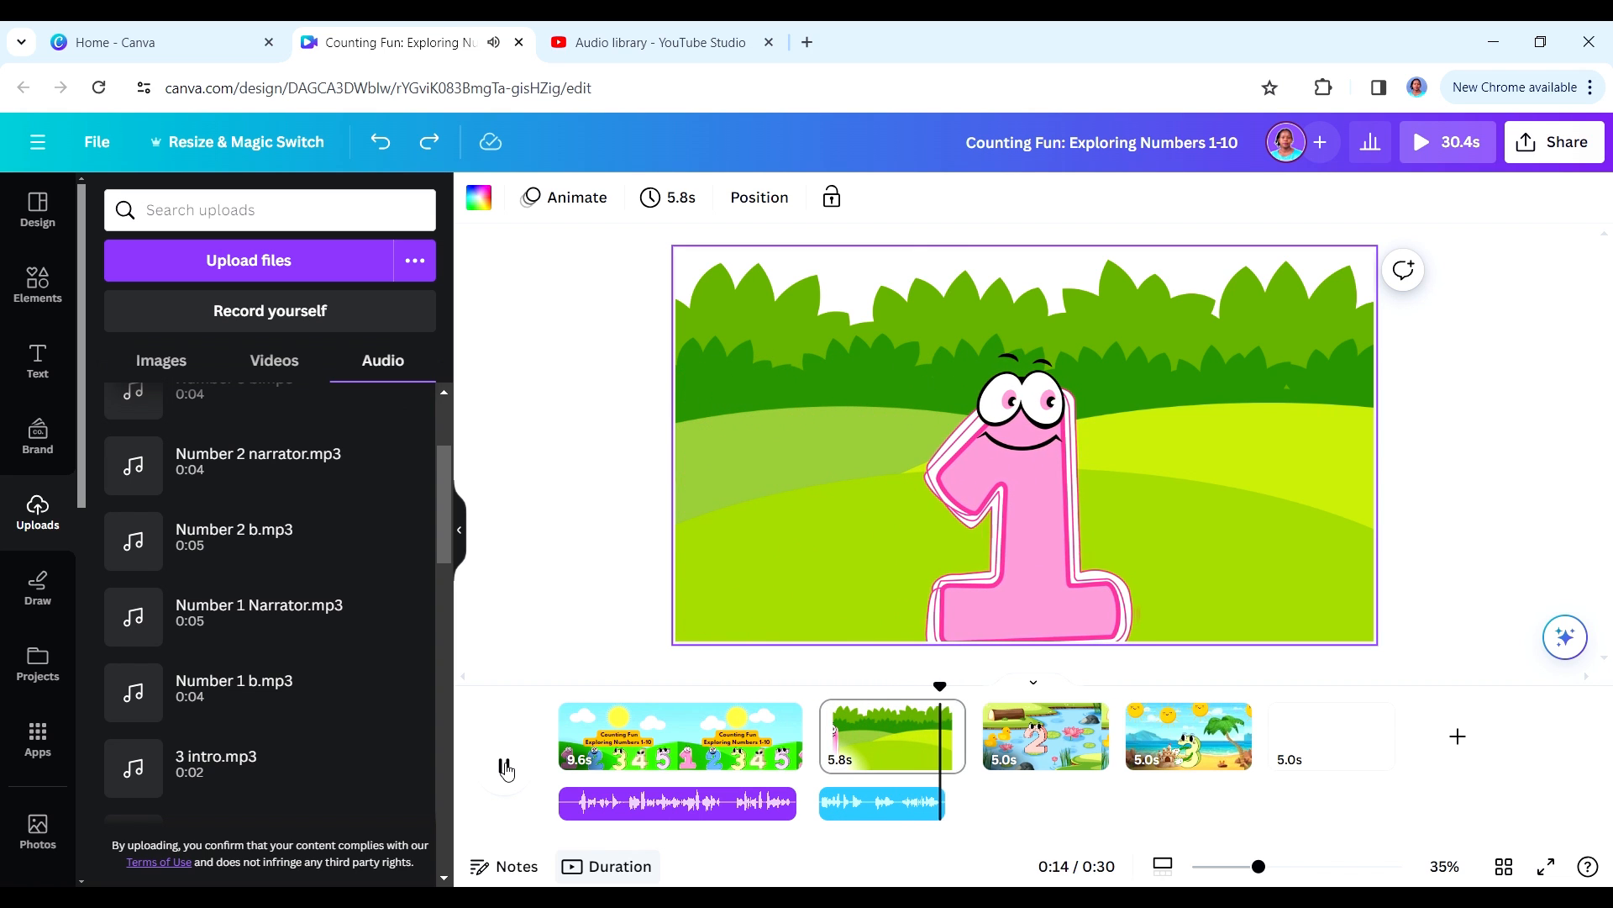
pyautogui.click(505, 767)
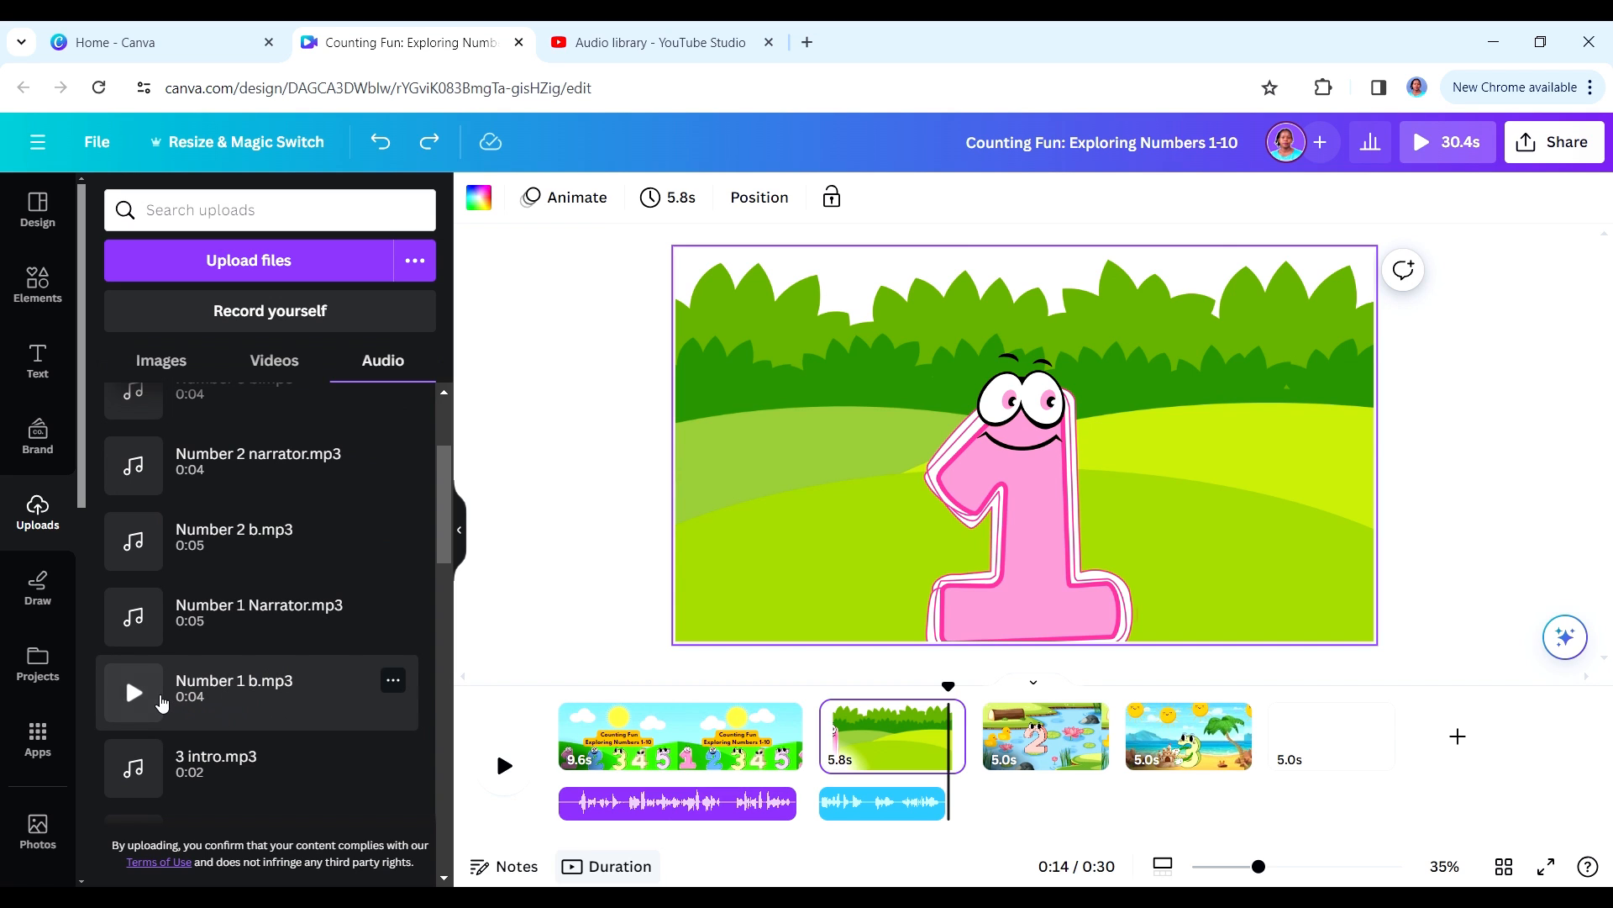
pyautogui.moveTo(446, 533); pyautogui.dragTo(447, 587)
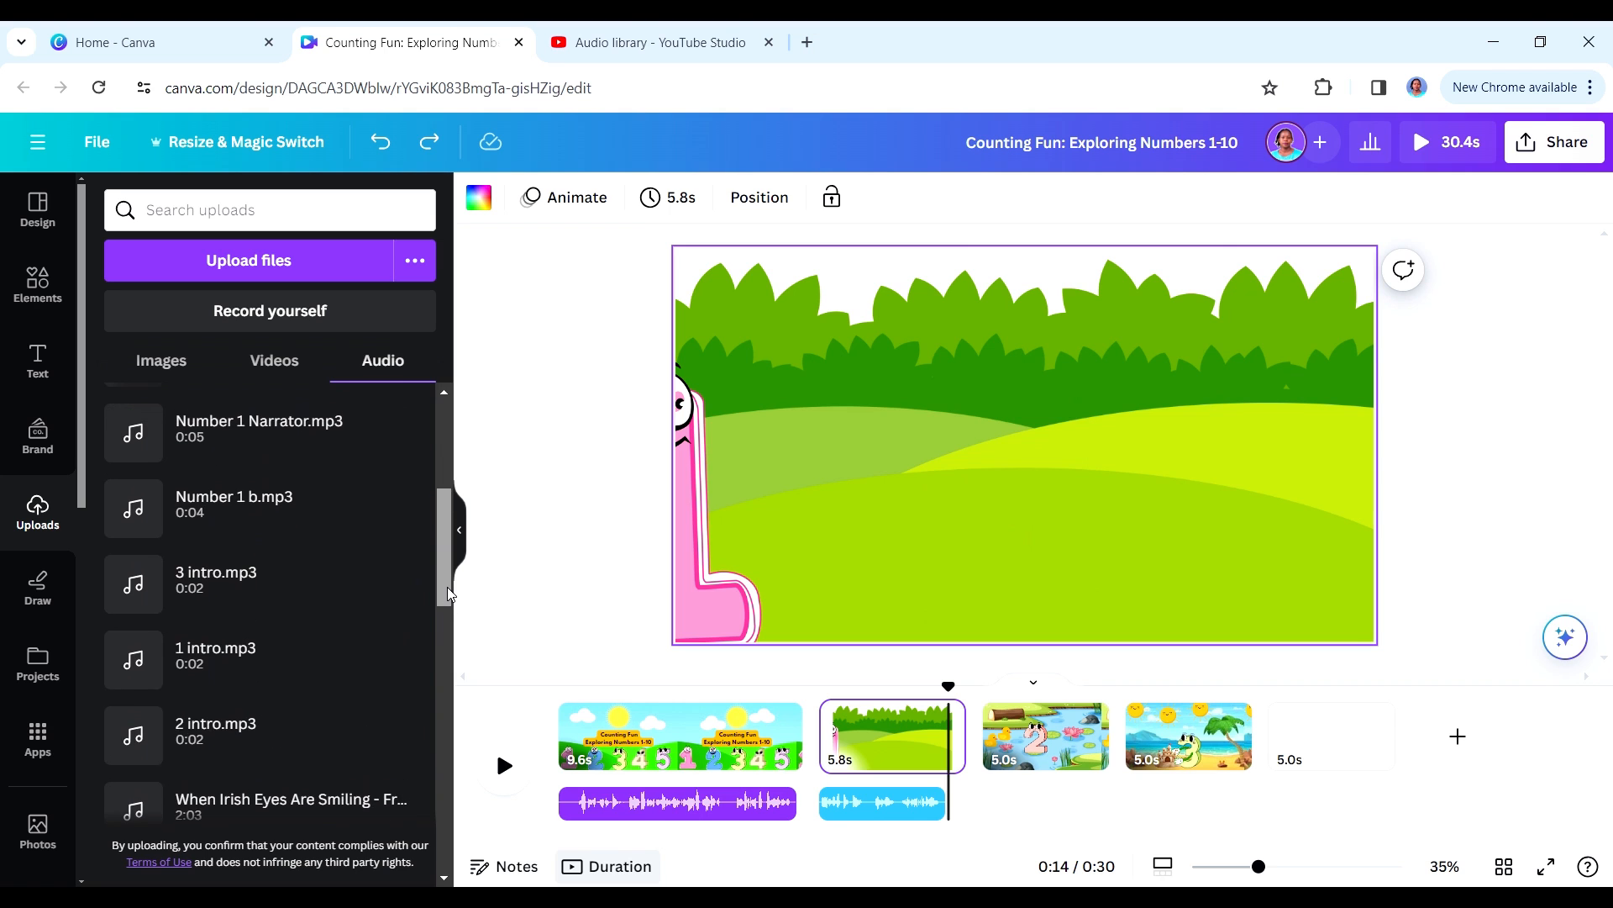
pyautogui.moveTo(196, 666); pyautogui.dragTo(953, 763)
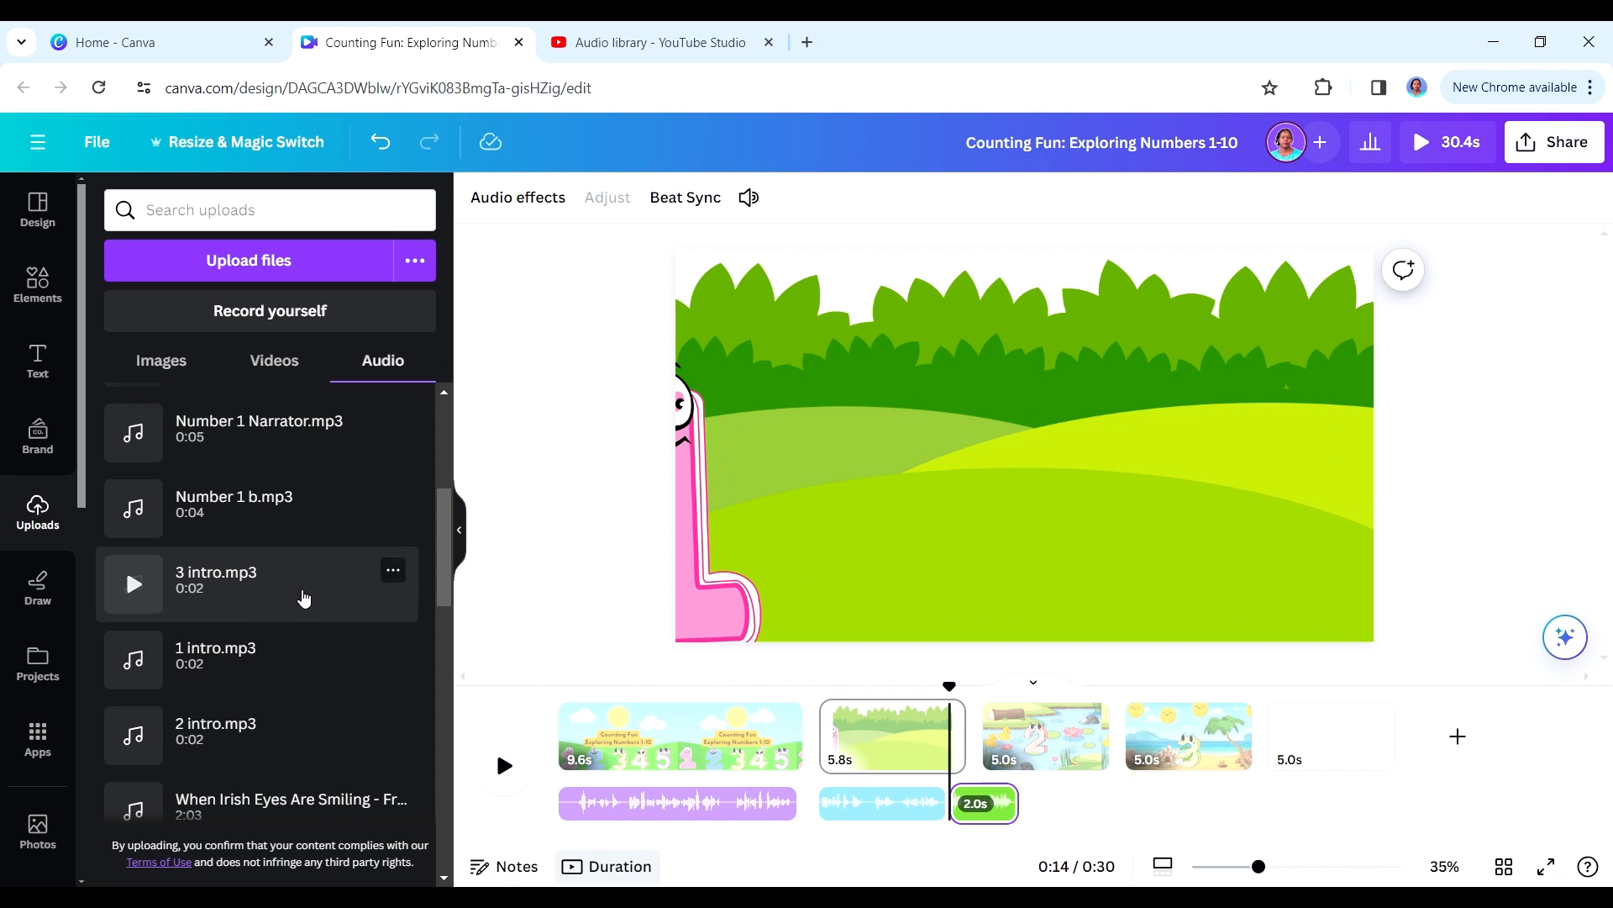
pyautogui.moveTo(228, 513); pyautogui.dragTo(1150, 742)
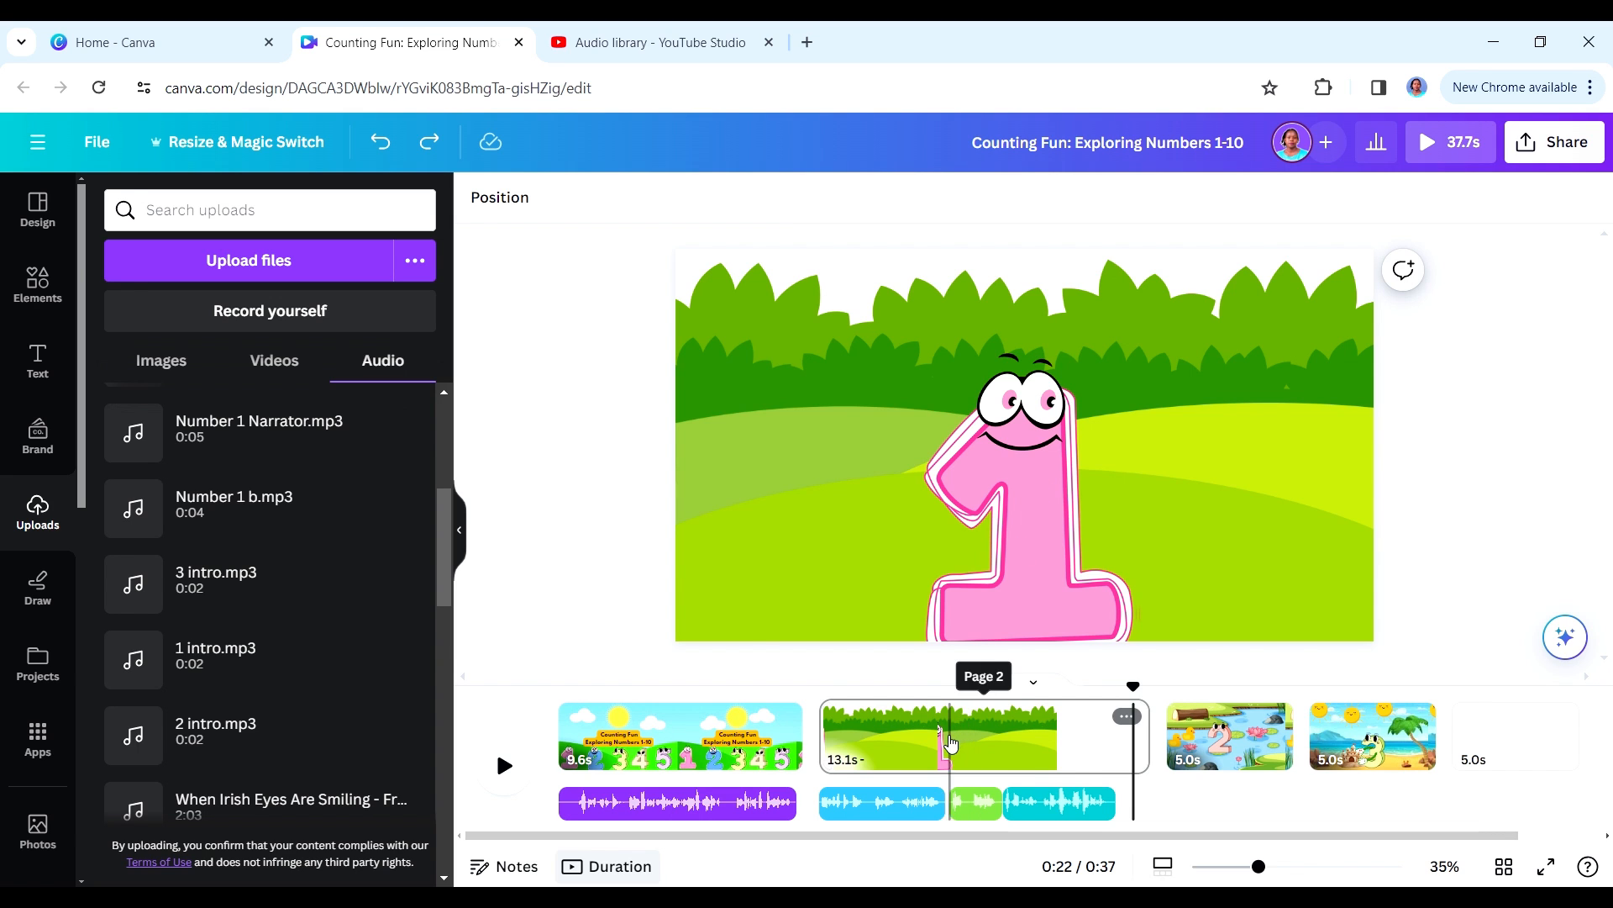
# - Set the duration of page 2 to 7.4 s and duplicate the page
pyautogui.moveTo(1146, 737); pyautogui.dragTo(994, 727)
pyautogui.click(986, 719)
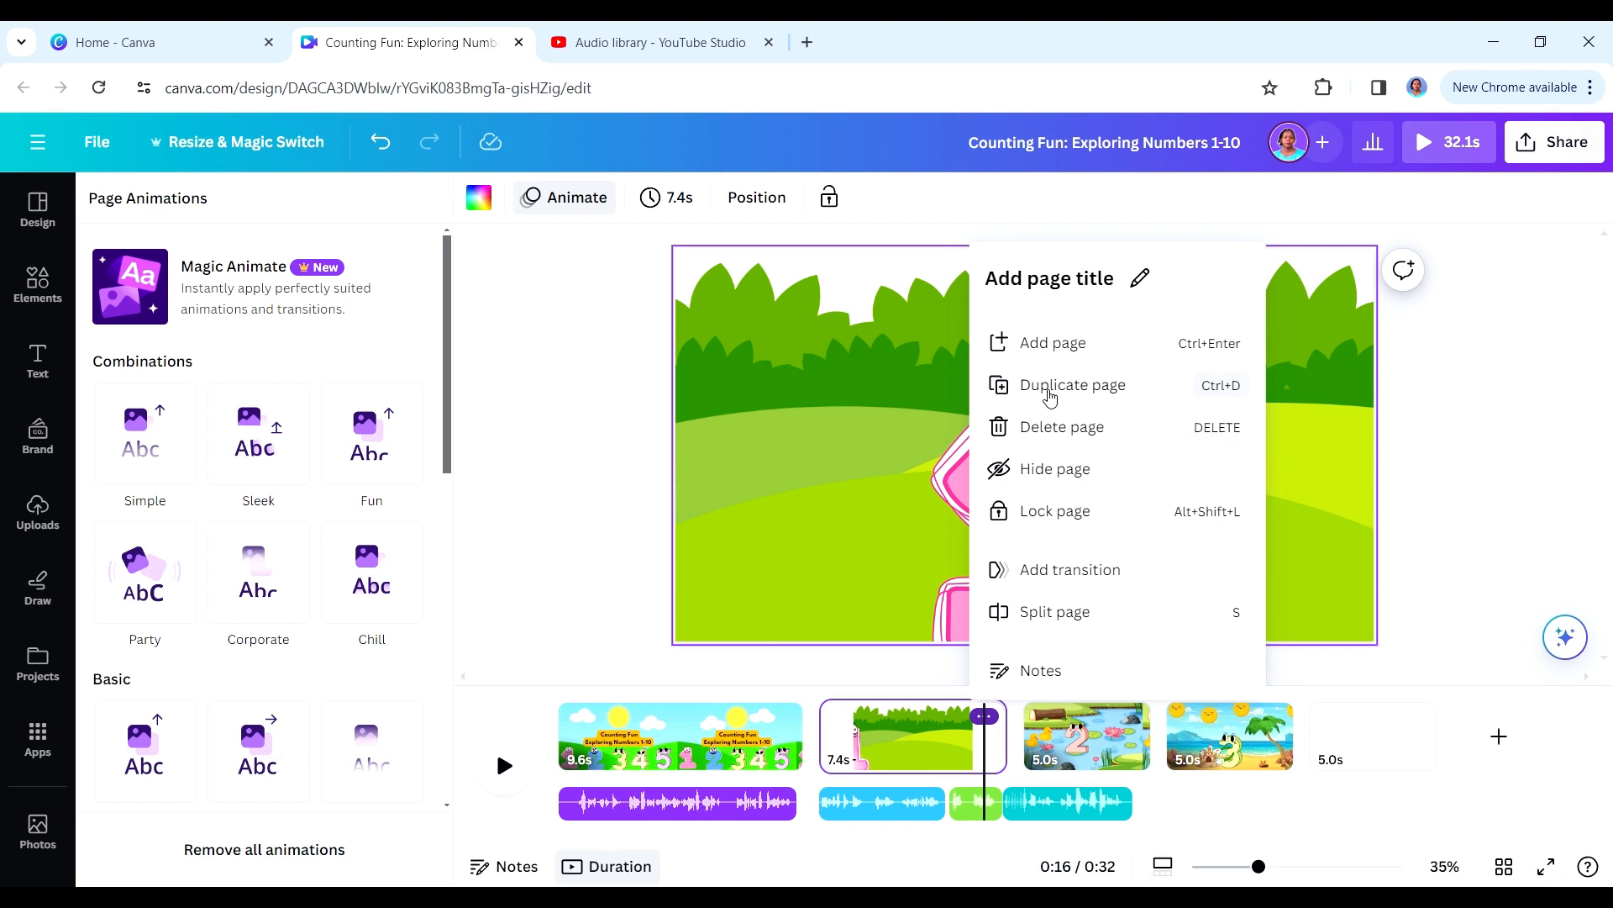
pyautogui.click(1050, 389)
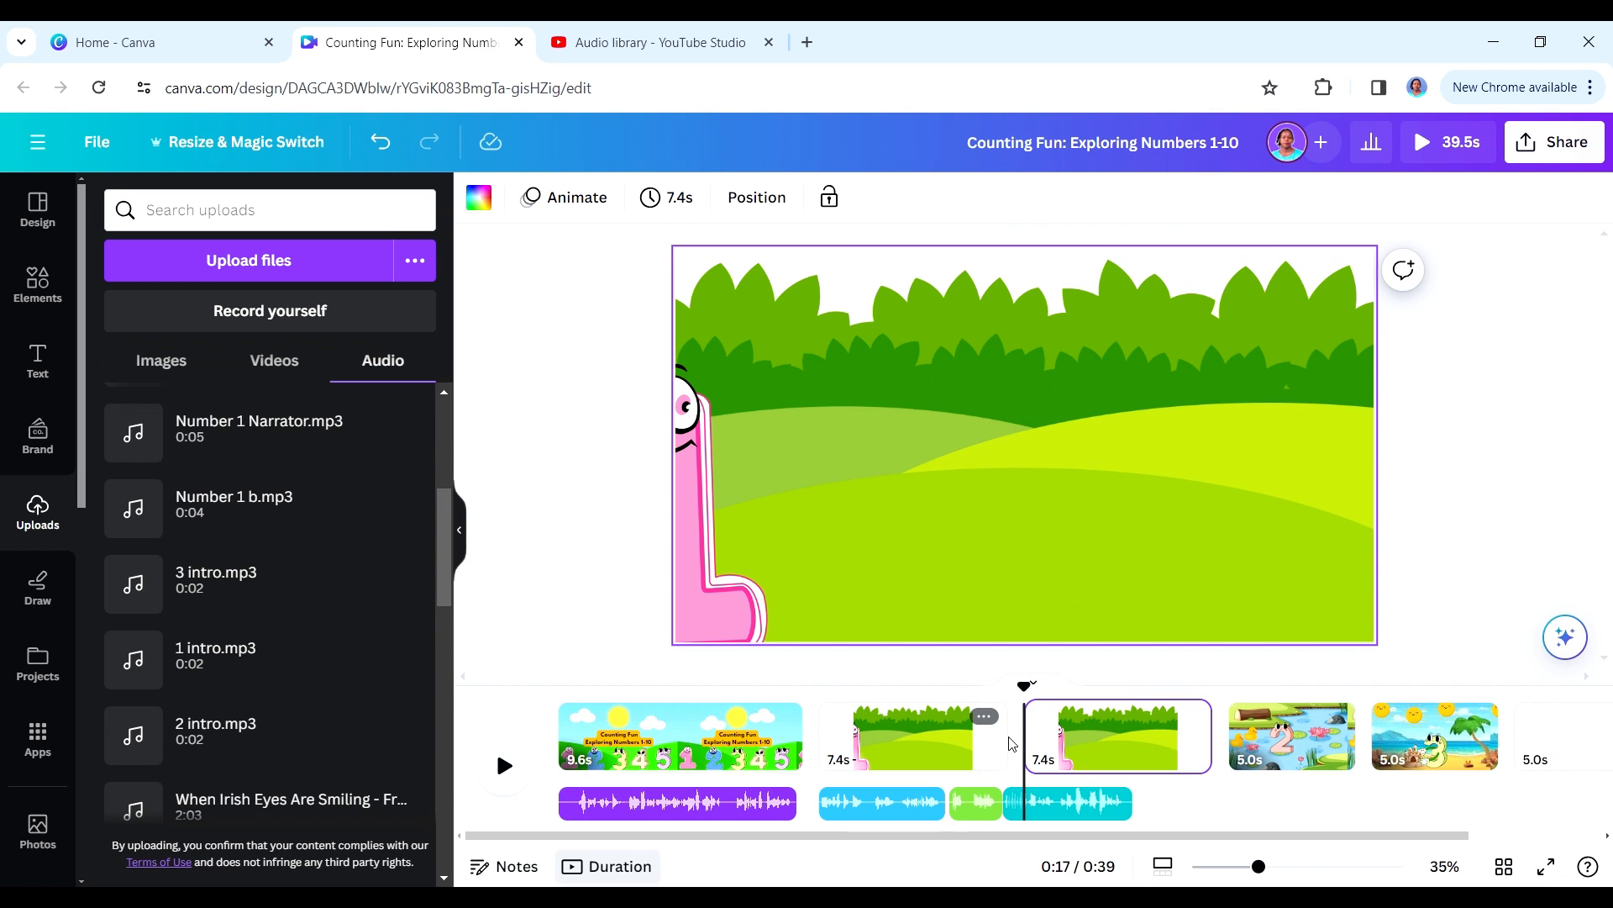
# - Delete the existing motion path of the number 1 character on the duplicated page
pyautogui.moveTo(1004, 457)
pyautogui.mouseDown()
pyautogui.moveTo(1065, 453)
pyautogui.moveTo(1144, 417)
pyautogui.moveTo(1219, 450)
pyautogui.moveTo(1301, 435)
pyautogui.moveTo(1027, 472)
pyautogui.mouseUp()
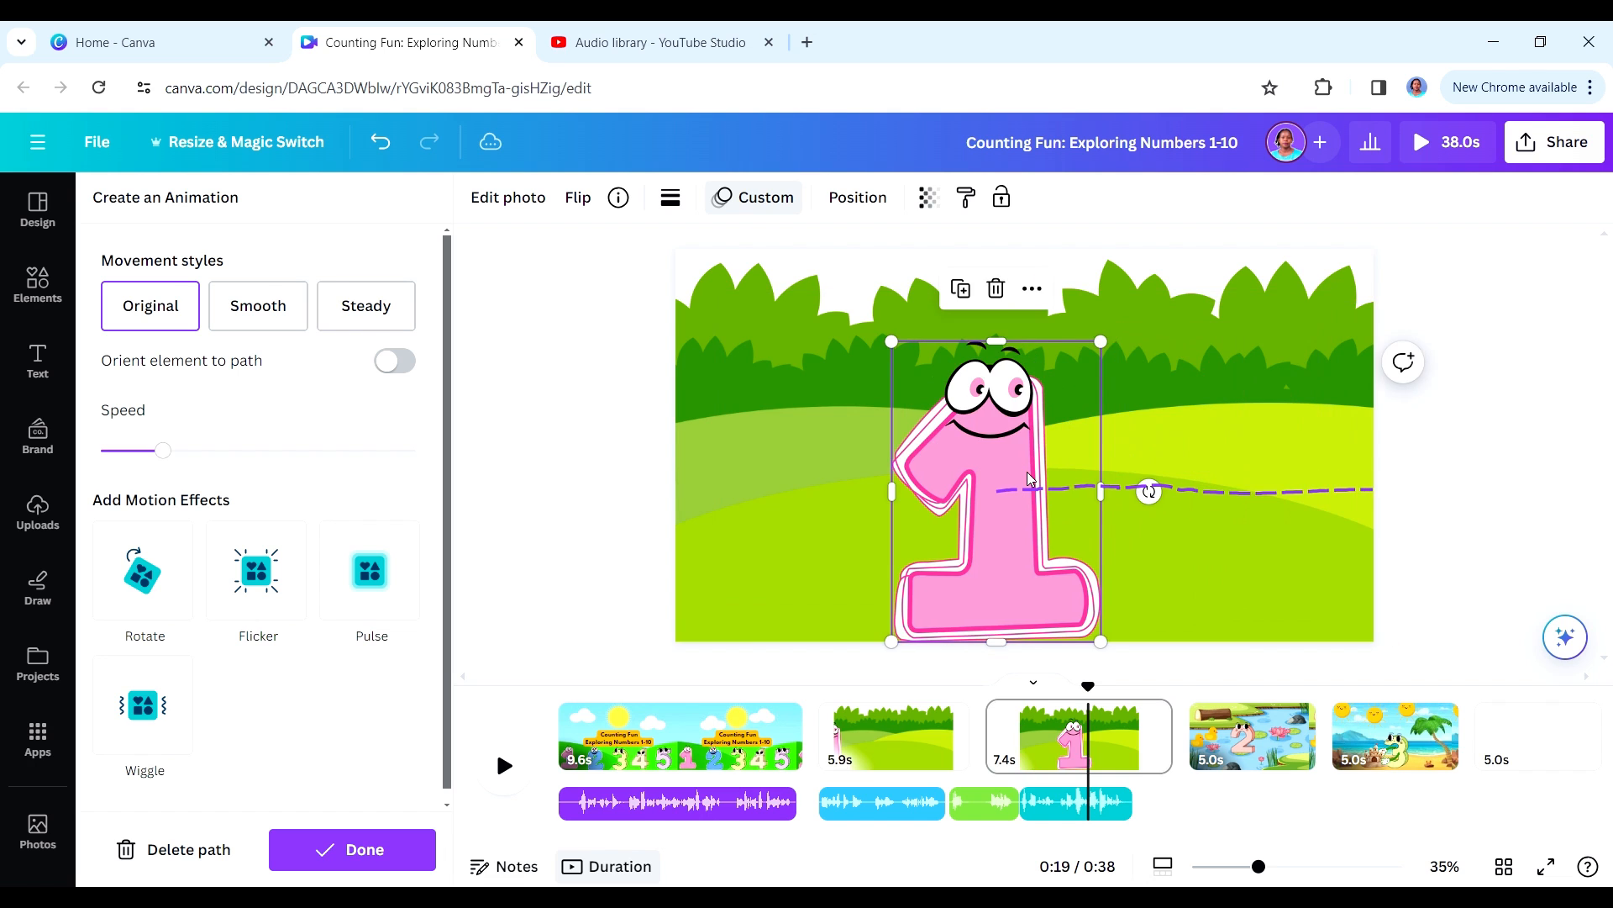
pyautogui.hotkey('ctrl', 'z')
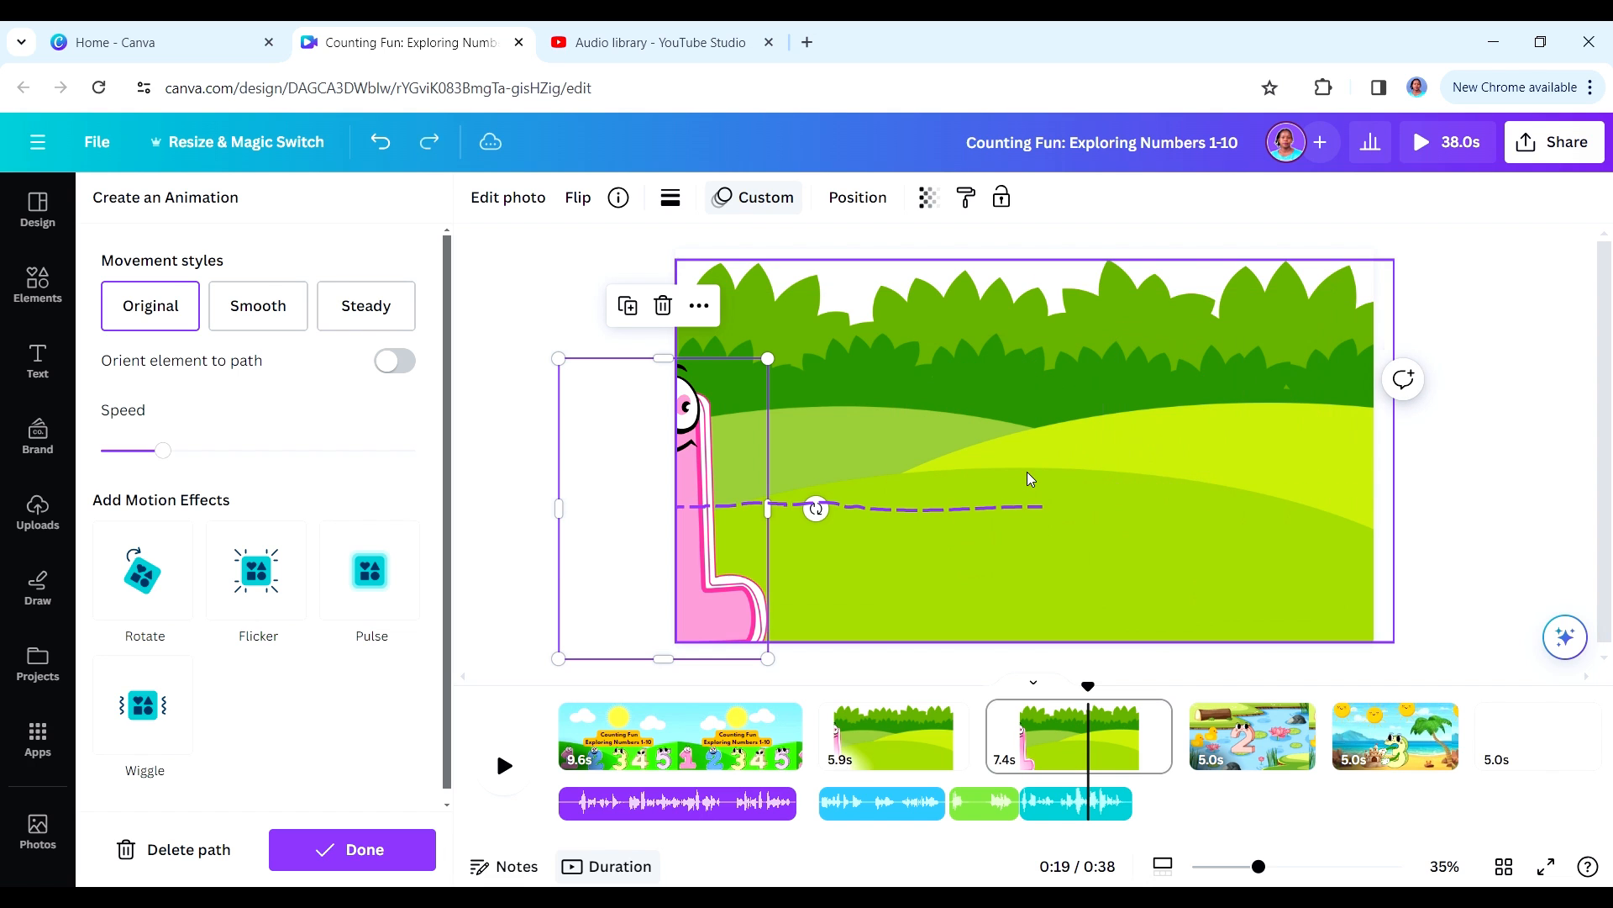
pyautogui.click(194, 853)
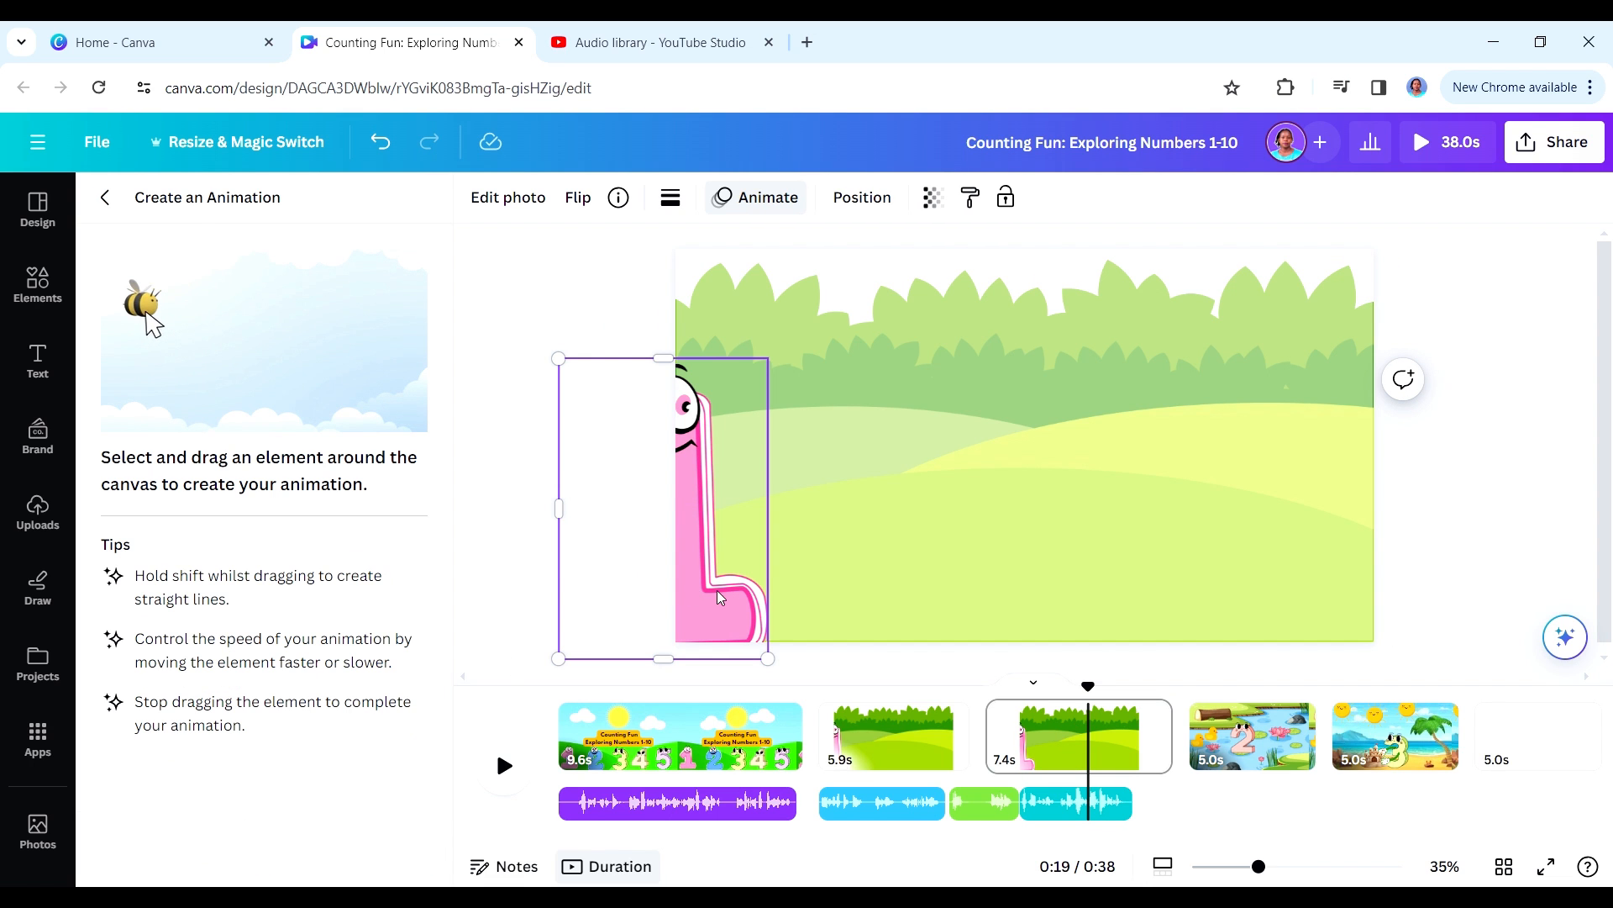
# - Create a new motion path for the number 1 character across the meadow, with a lower speed and the Smooth movement style
pyautogui.moveTo(717, 590)
pyautogui.mouseDown()
pyautogui.moveTo(779, 547)
pyautogui.moveTo(892, 573)
pyautogui.moveTo(1087, 529)
pyautogui.moveTo(1162, 555)
pyautogui.moveTo(1257, 522)
pyautogui.moveTo(1341, 555)
pyautogui.mouseUp()
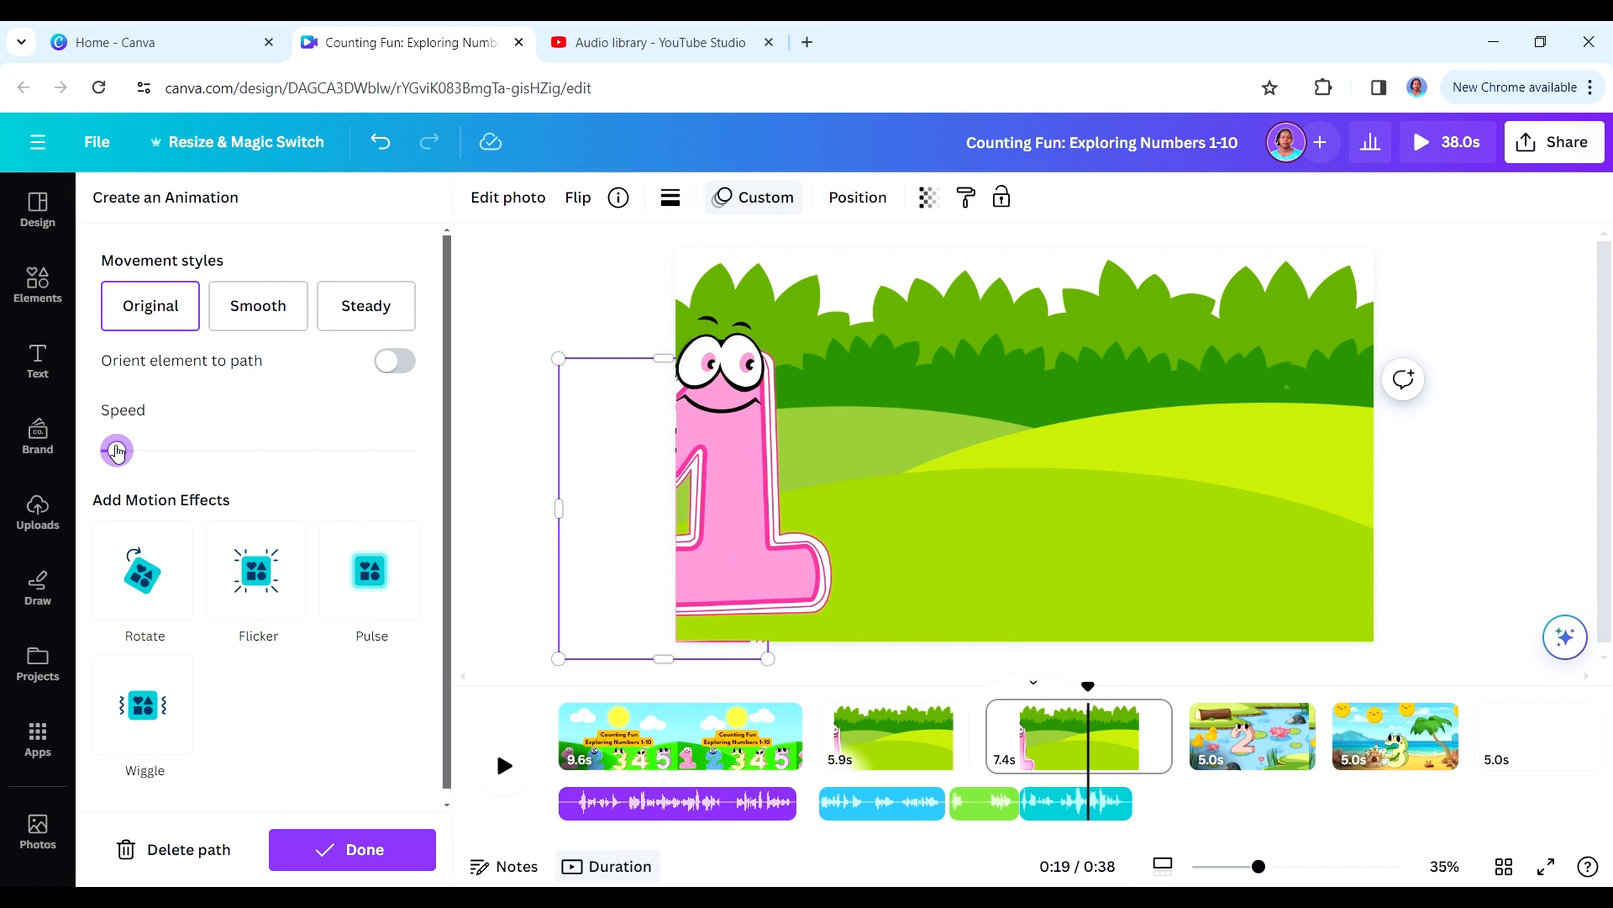
pyautogui.click(257, 308)
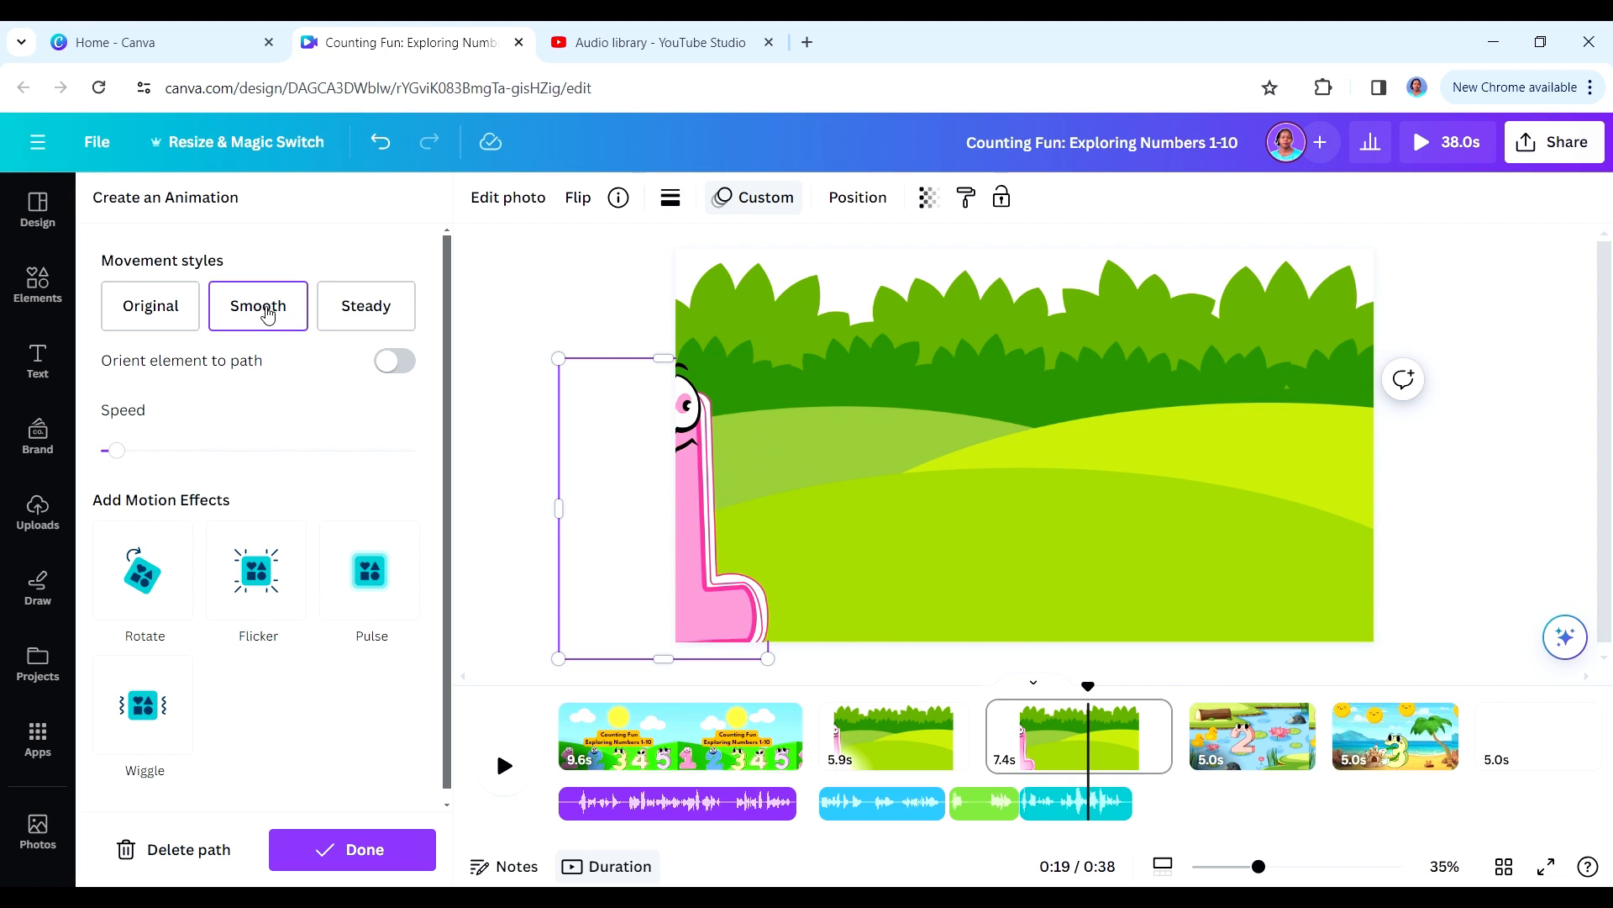
pyautogui.click(353, 854)
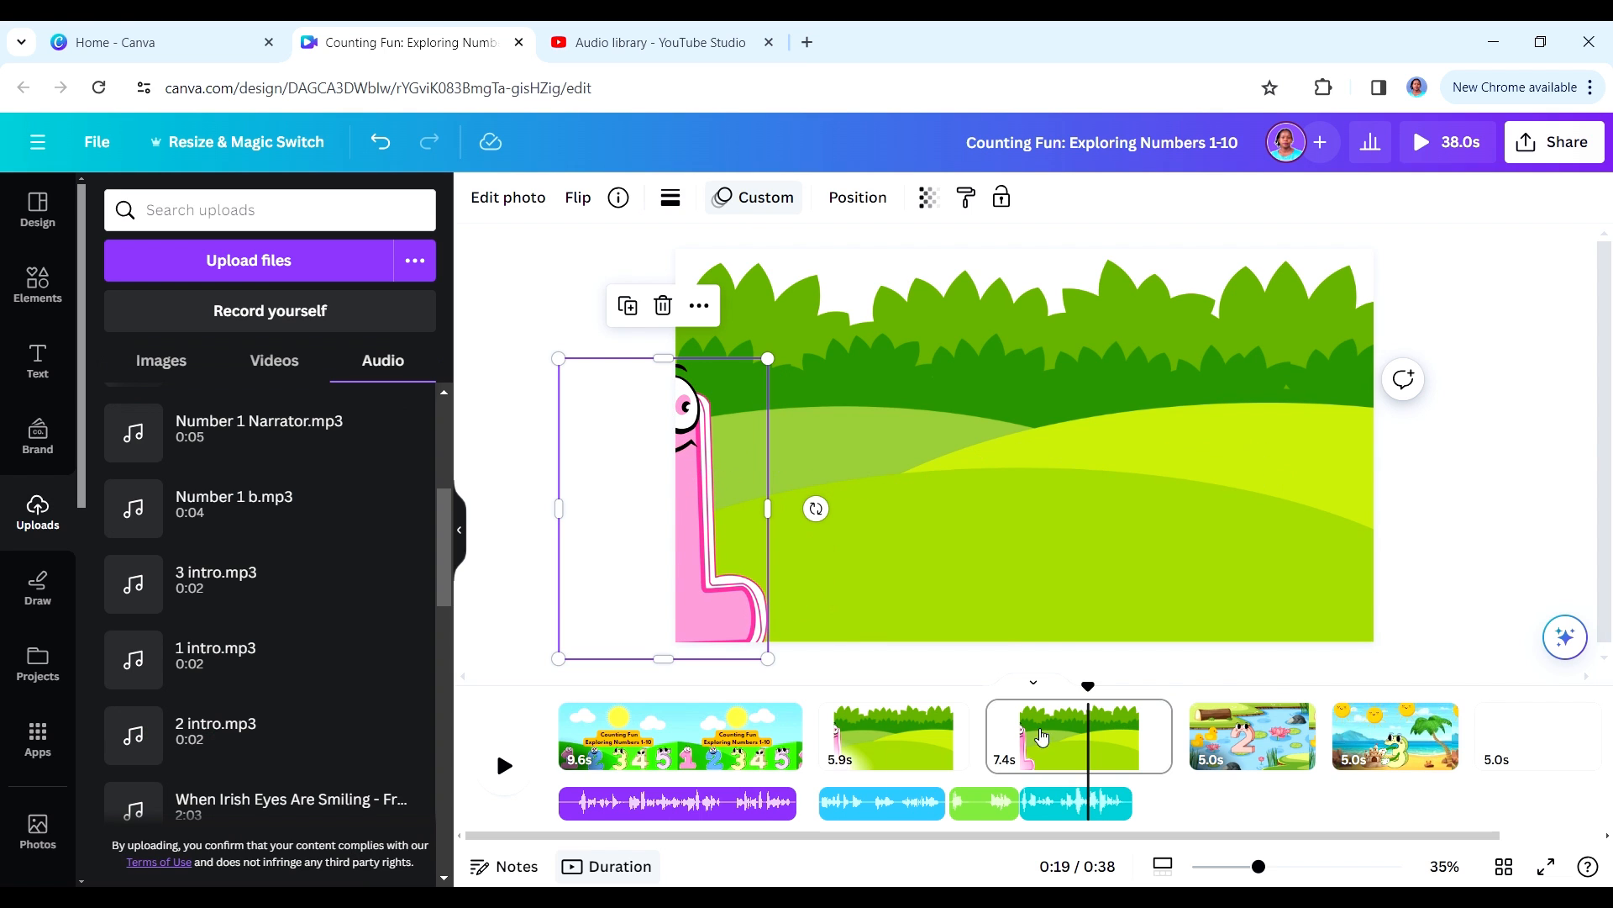
# - Set the duplicated meadow page's duration to 5.9 s and place Number 2 narrator.mp3 at the start of the number 2 pond page
pyautogui.moveTo(1168, 729)
pyautogui.moveTo(1160, 745); pyautogui.dragTo(1128, 745)
pyautogui.moveTo(202, 635); pyautogui.dragTo(1164, 769)
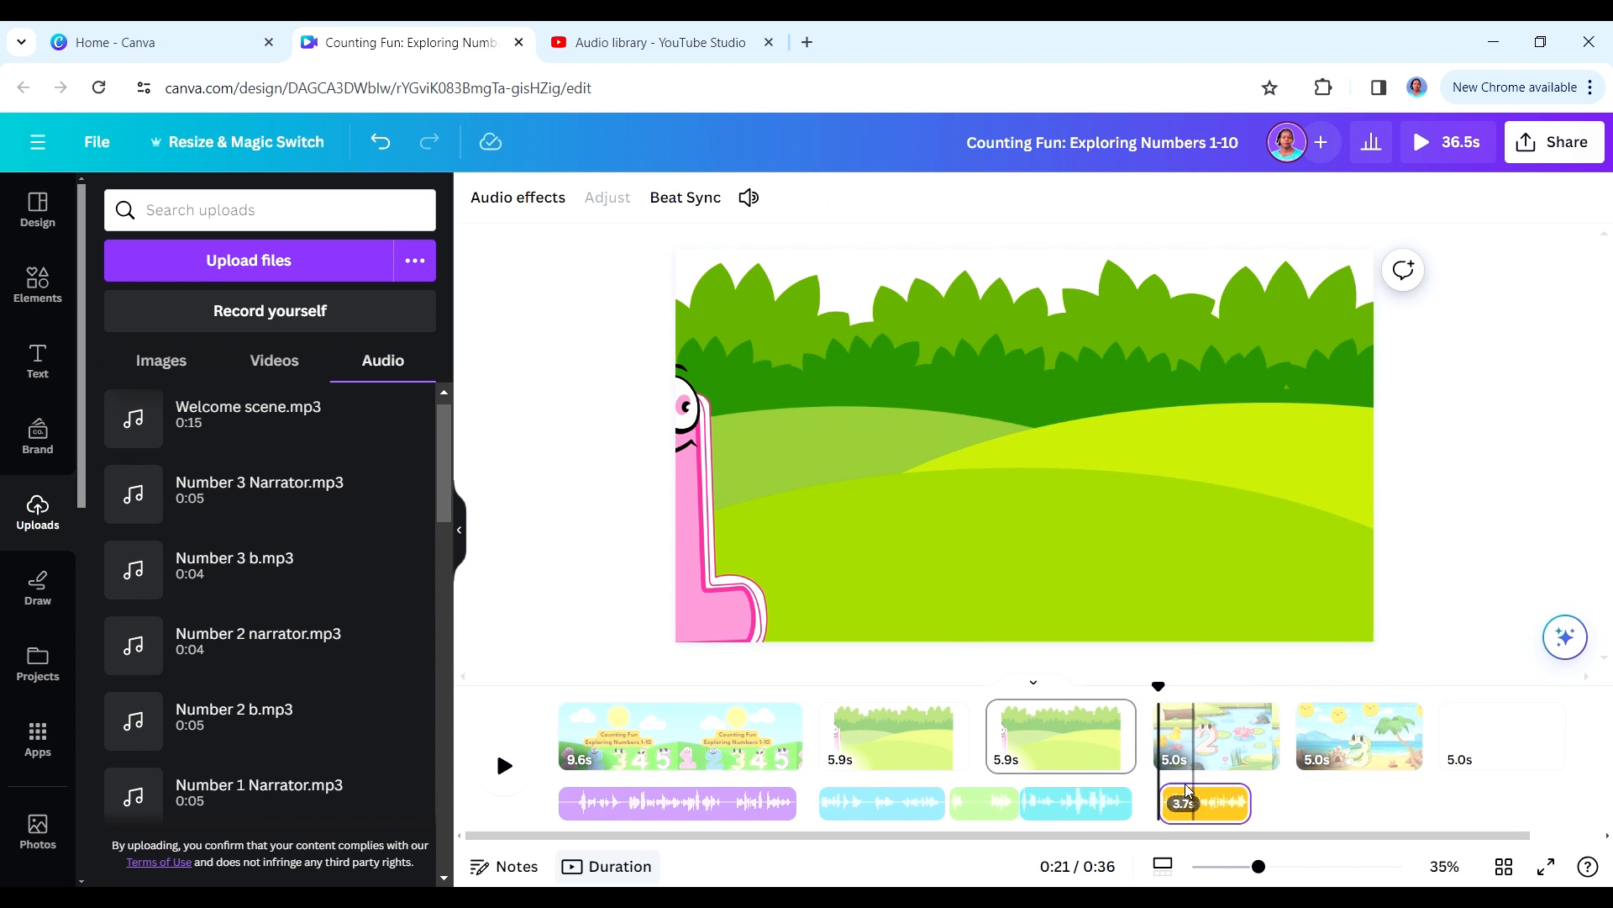
# - Add 2 intro.mp3 and Number 2 b.mp3 one after the other behind the narrator clip of the pond page
pyautogui.scroll(-3, 436, 588)
pyautogui.moveTo(435, 582); pyautogui.dragTo(436, 592)
pyautogui.moveTo(252, 766); pyautogui.dragTo(1252, 768)
pyautogui.moveTo(444, 572); pyautogui.dragTo(442, 532)
pyautogui.moveTo(252, 556); pyautogui.dragTo(1300, 786)
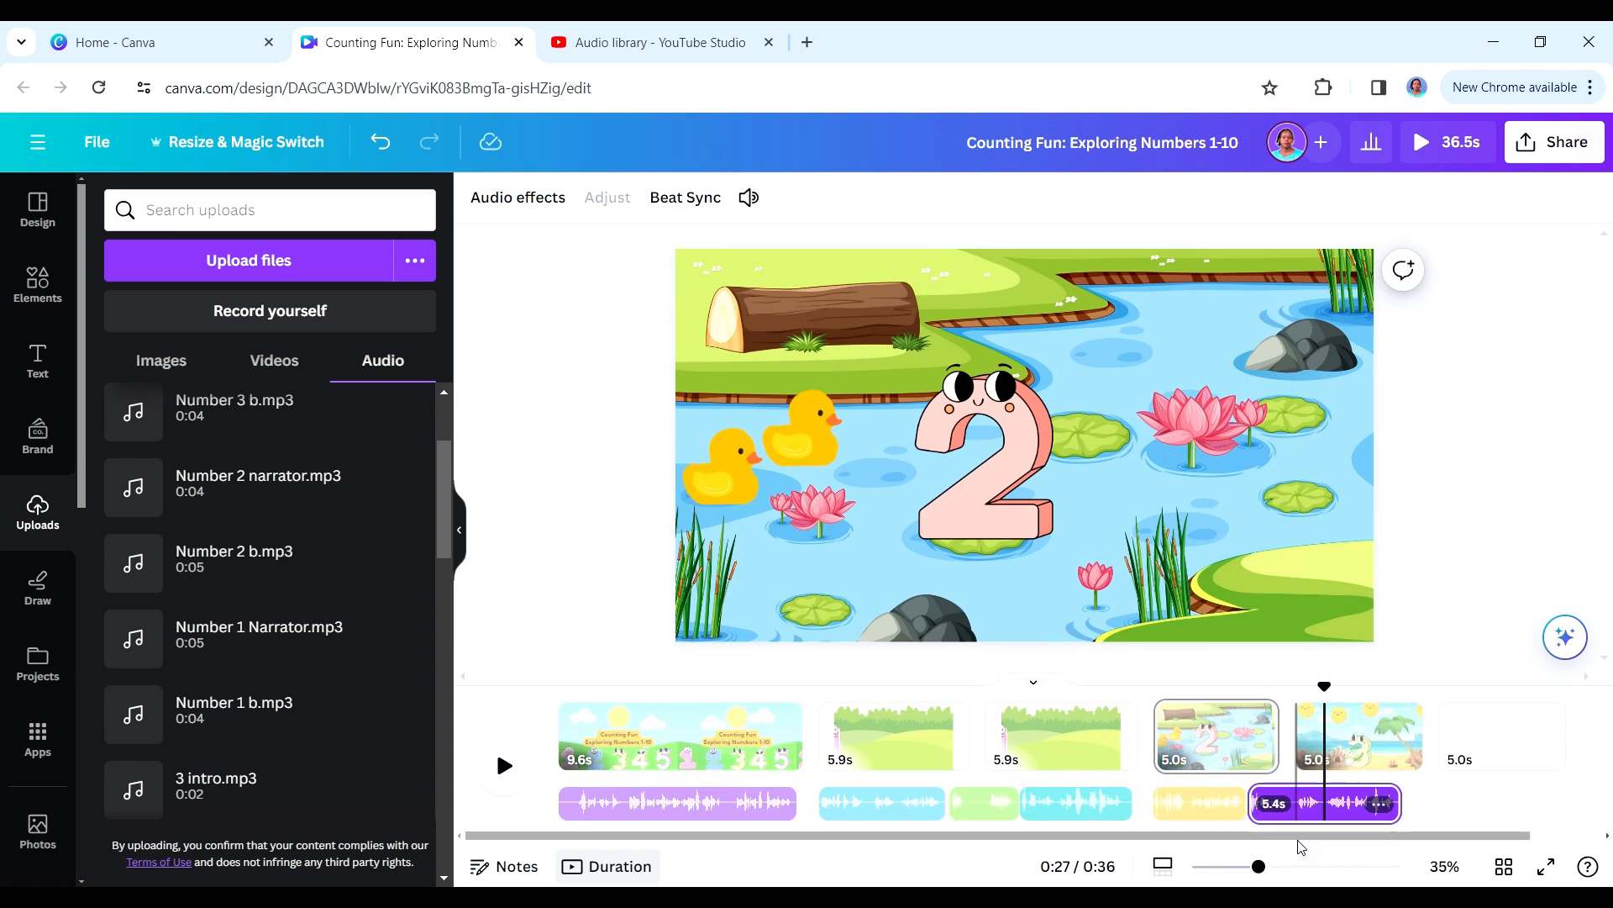
pyautogui.hotkey('ctrl', 'z')
pyautogui.moveTo(230, 574); pyautogui.dragTo(1336, 802)
# - Extend the pond page to 11.8 s and align its audio clips so that they fit within the page
pyautogui.click(1265, 711)
pyautogui.moveTo(1268, 711); pyautogui.dragTo(1339, 711)
pyautogui.click(1227, 803)
pyautogui.moveTo(1225, 818); pyautogui.dragTo(1209, 816)
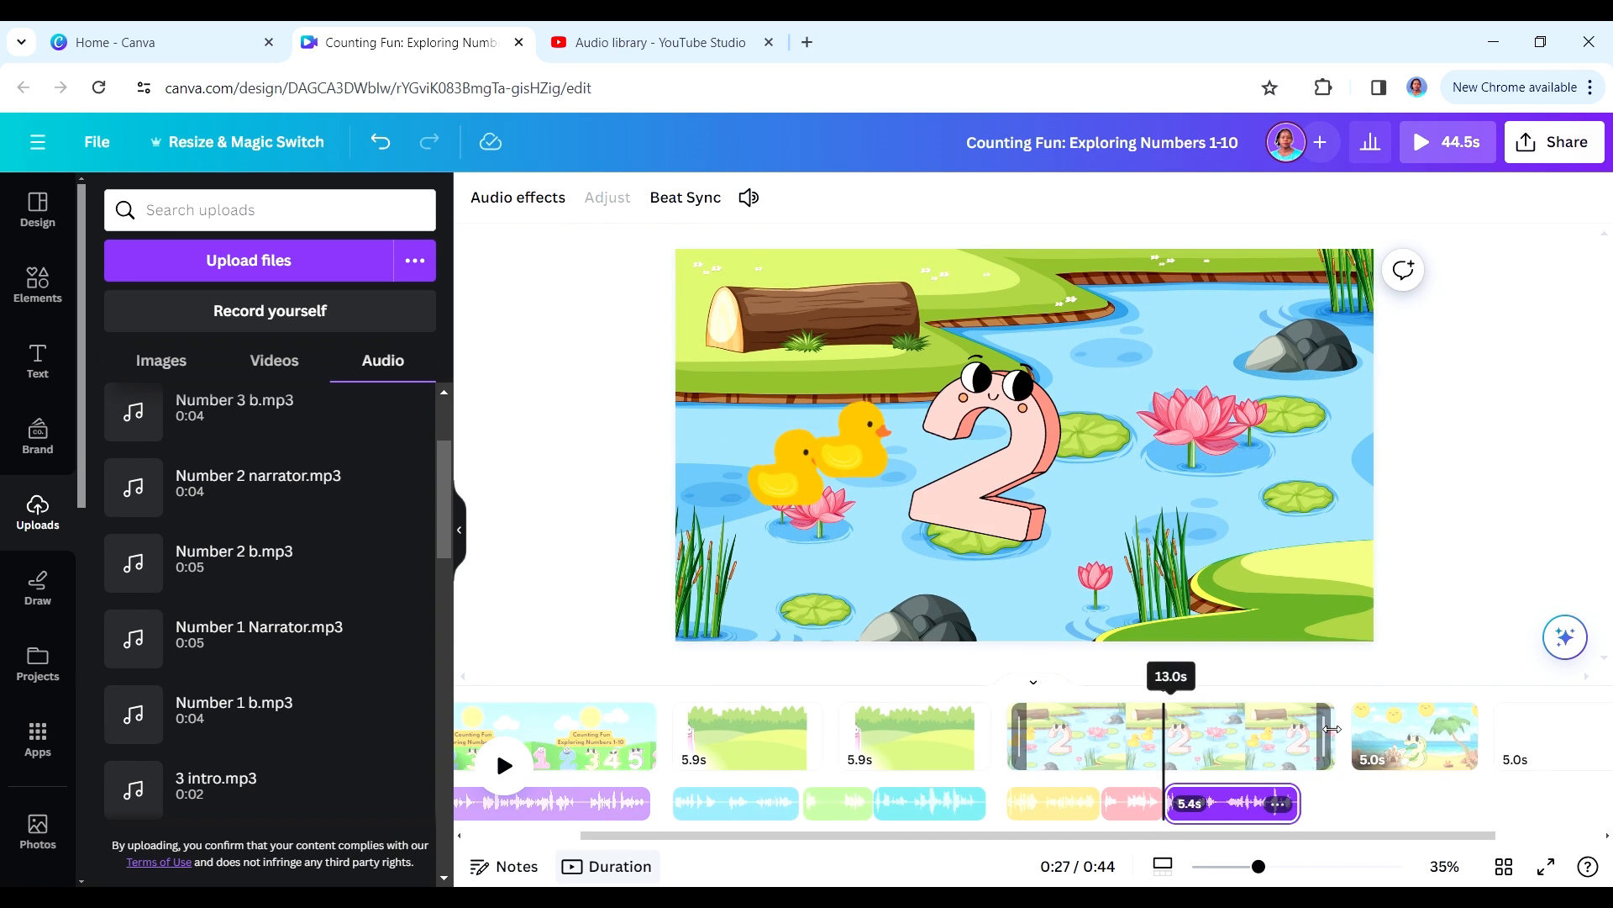
pyautogui.moveTo(1333, 736); pyautogui.dragTo(1305, 736)
# - Place Number 3 Narrator.mp3 at the start of the number 3 beach page, followed by 3 intro.mp3
pyautogui.click(1324, 805)
pyautogui.click(296, 514)
pyautogui.moveTo(448, 494); pyautogui.dragTo(446, 533)
pyautogui.click(1442, 752)
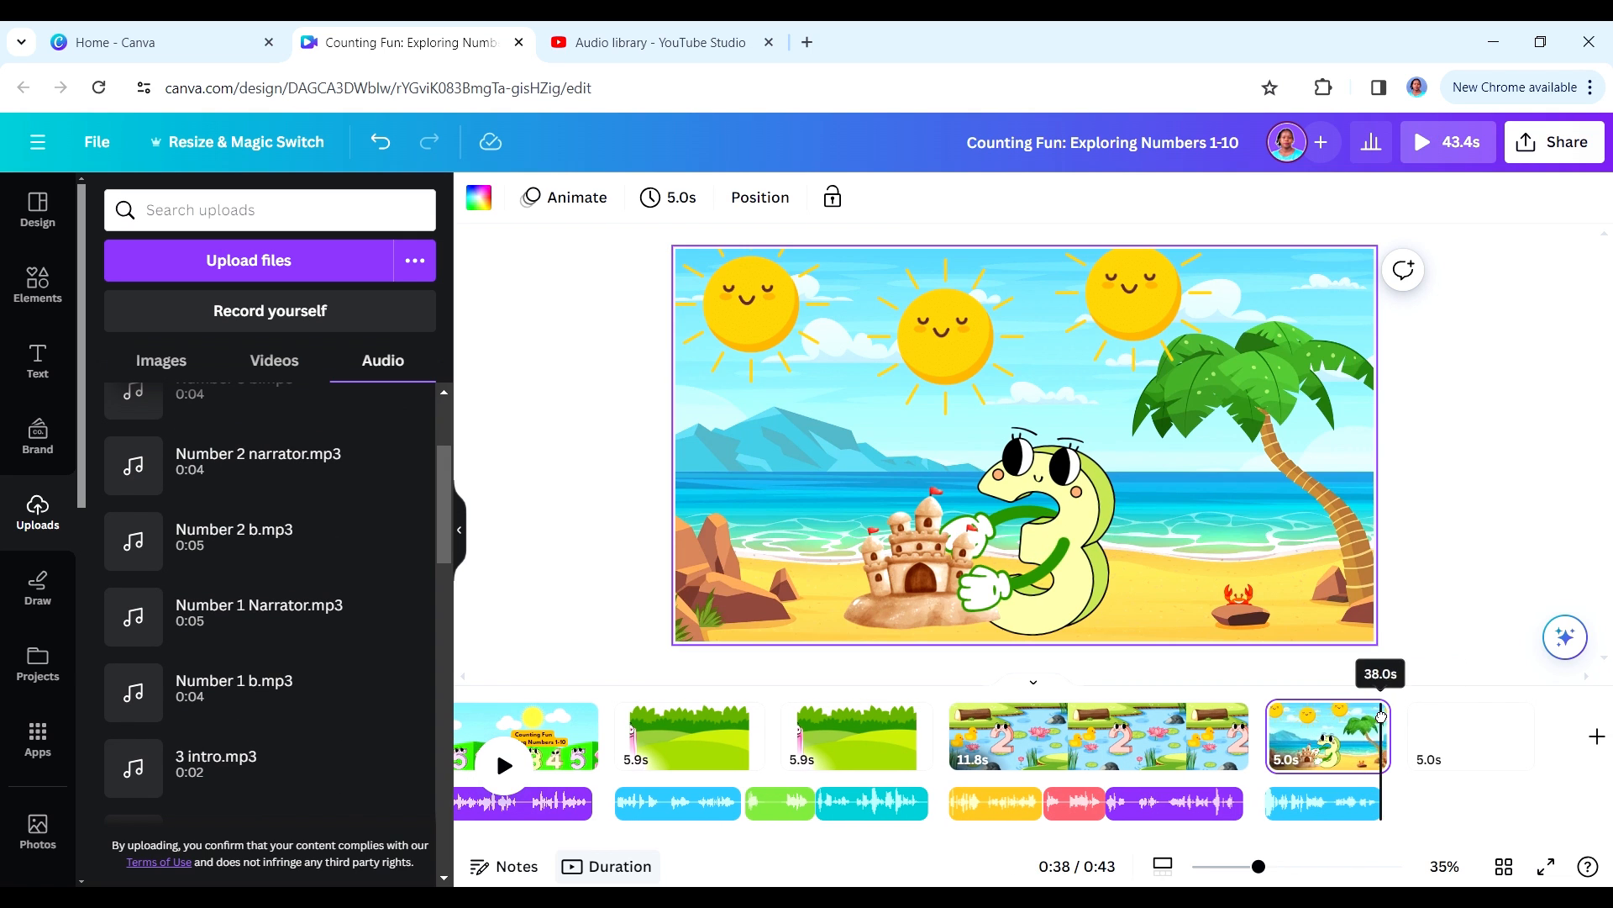
pyautogui.click(253, 761)
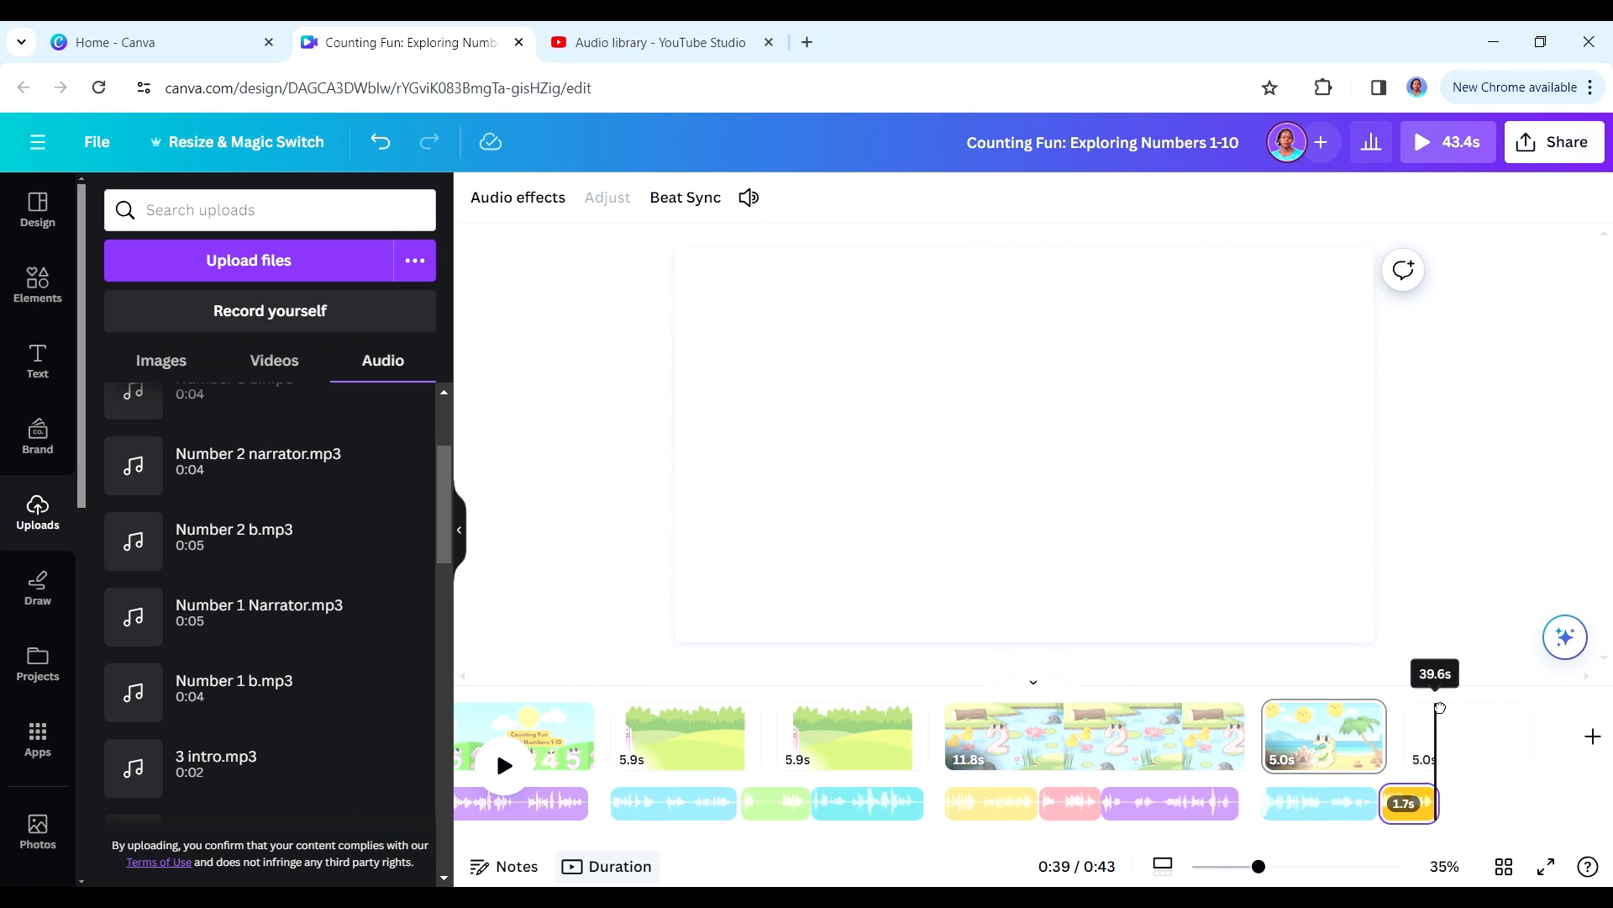
# - Add Number 3 b.mp3 after 3 intro.mp3 and extend the beach page to 11.2 s to cover all three clips
pyautogui.scroll(3, 430, 497)
pyautogui.click(319, 589)
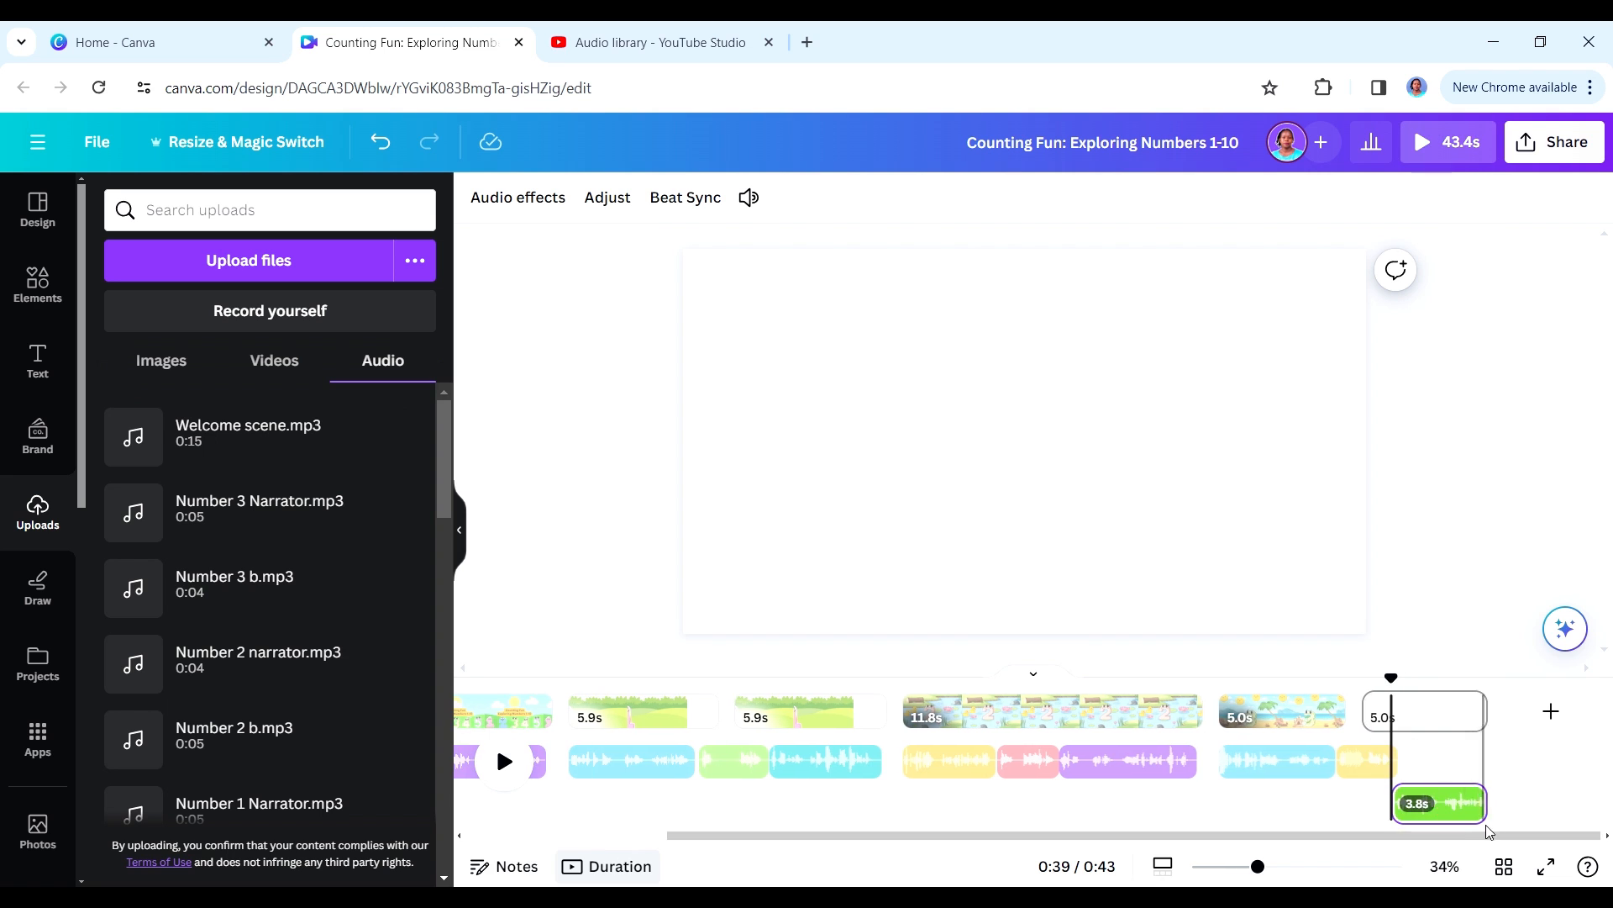
pyautogui.moveTo(1337, 759)
pyautogui.mouseDown()
pyautogui.moveTo(1326, 771)
pyautogui.moveTo(1353, 763)
pyautogui.mouseUp()
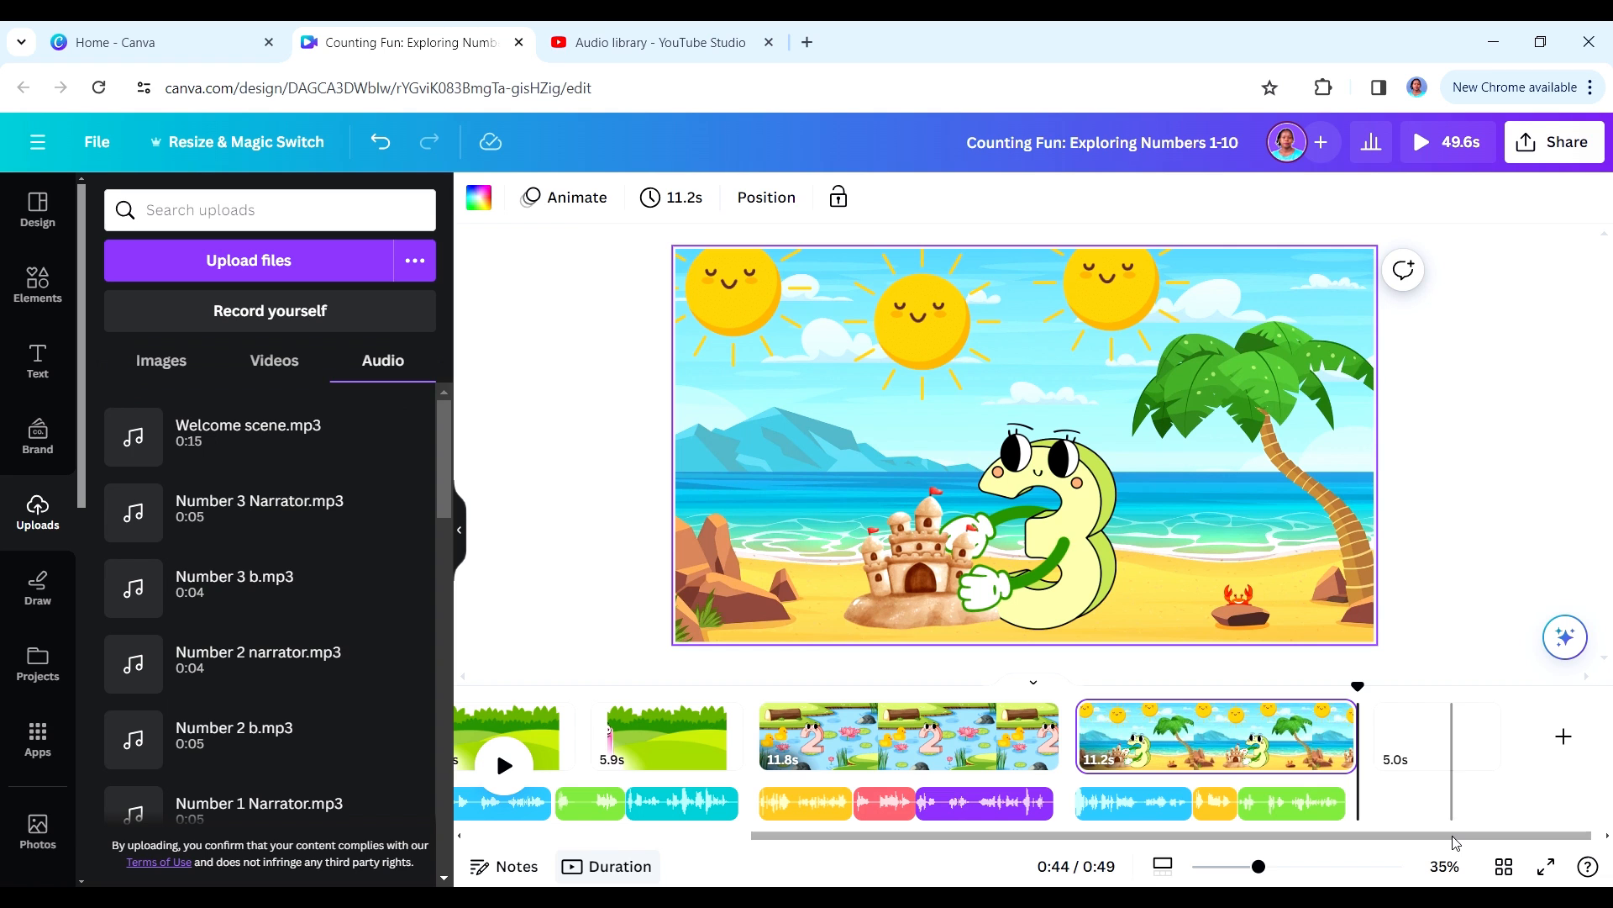
# - Add the animated purple bird from the birds flying graphics to the beach page, shrink it and place it over the palm tree
pyautogui.click(38, 283)
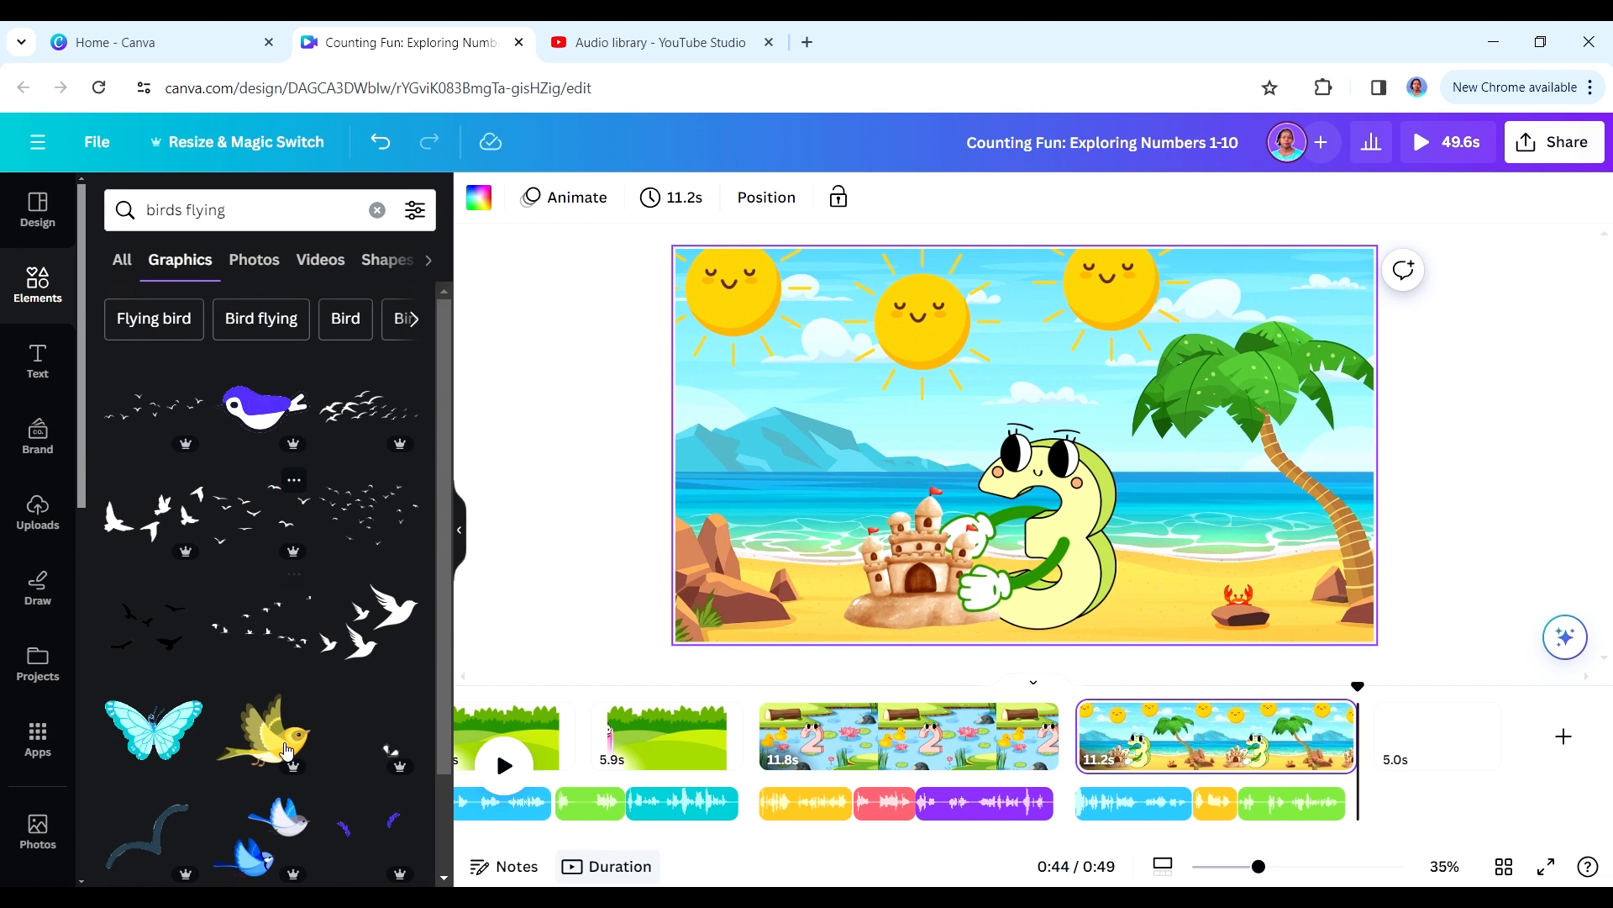
pyautogui.click(269, 432)
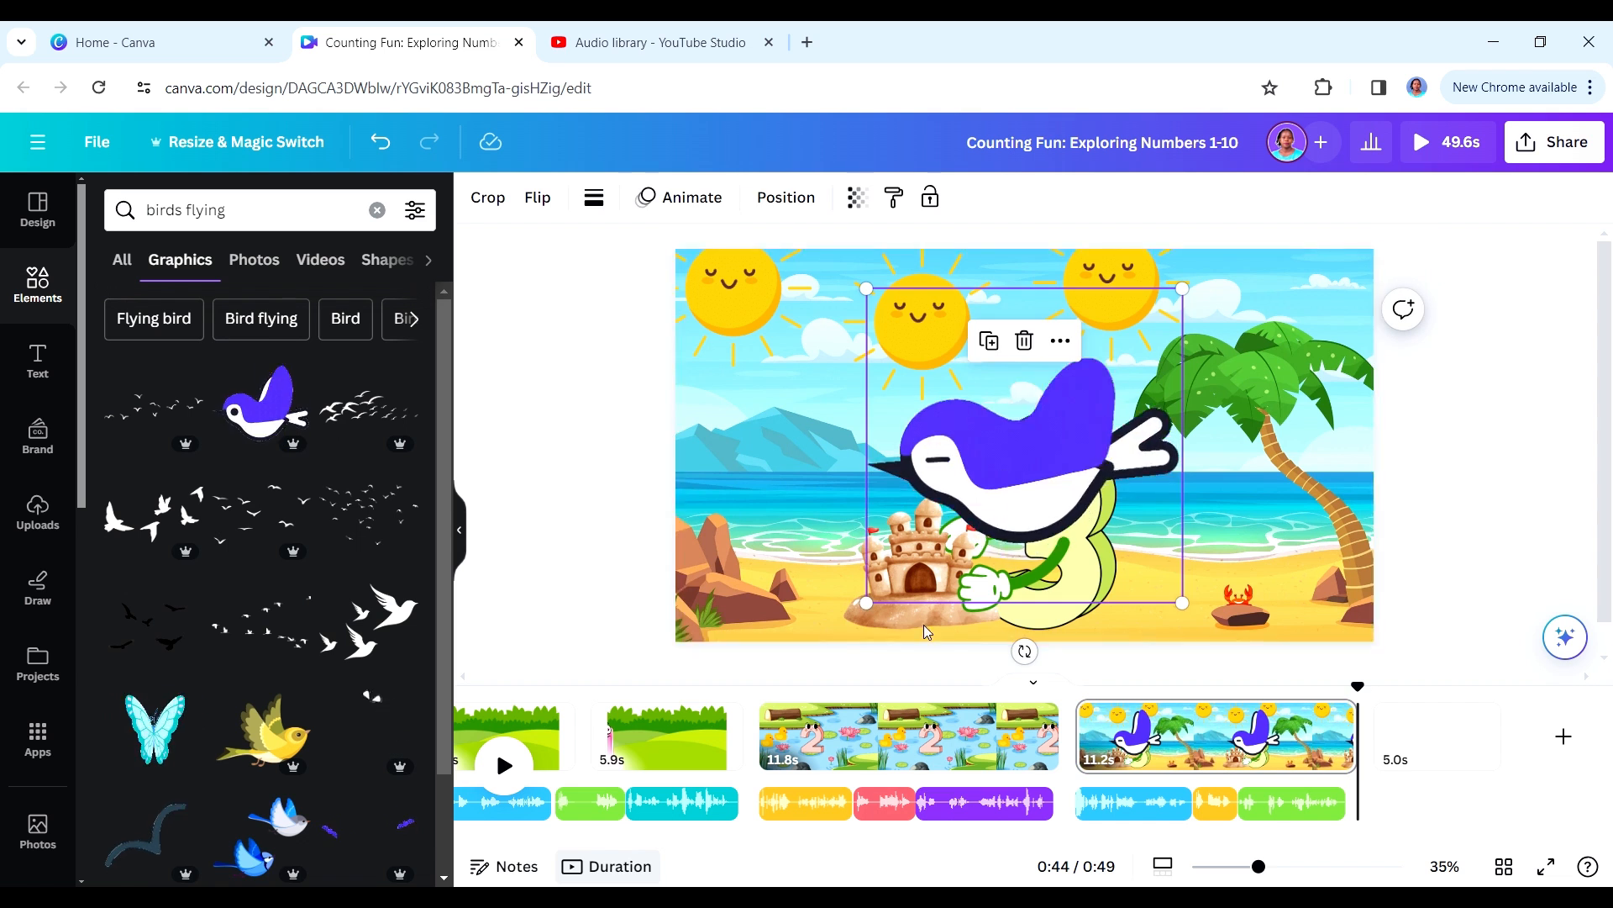
pyautogui.moveTo(875, 583); pyautogui.dragTo(1297, 448)
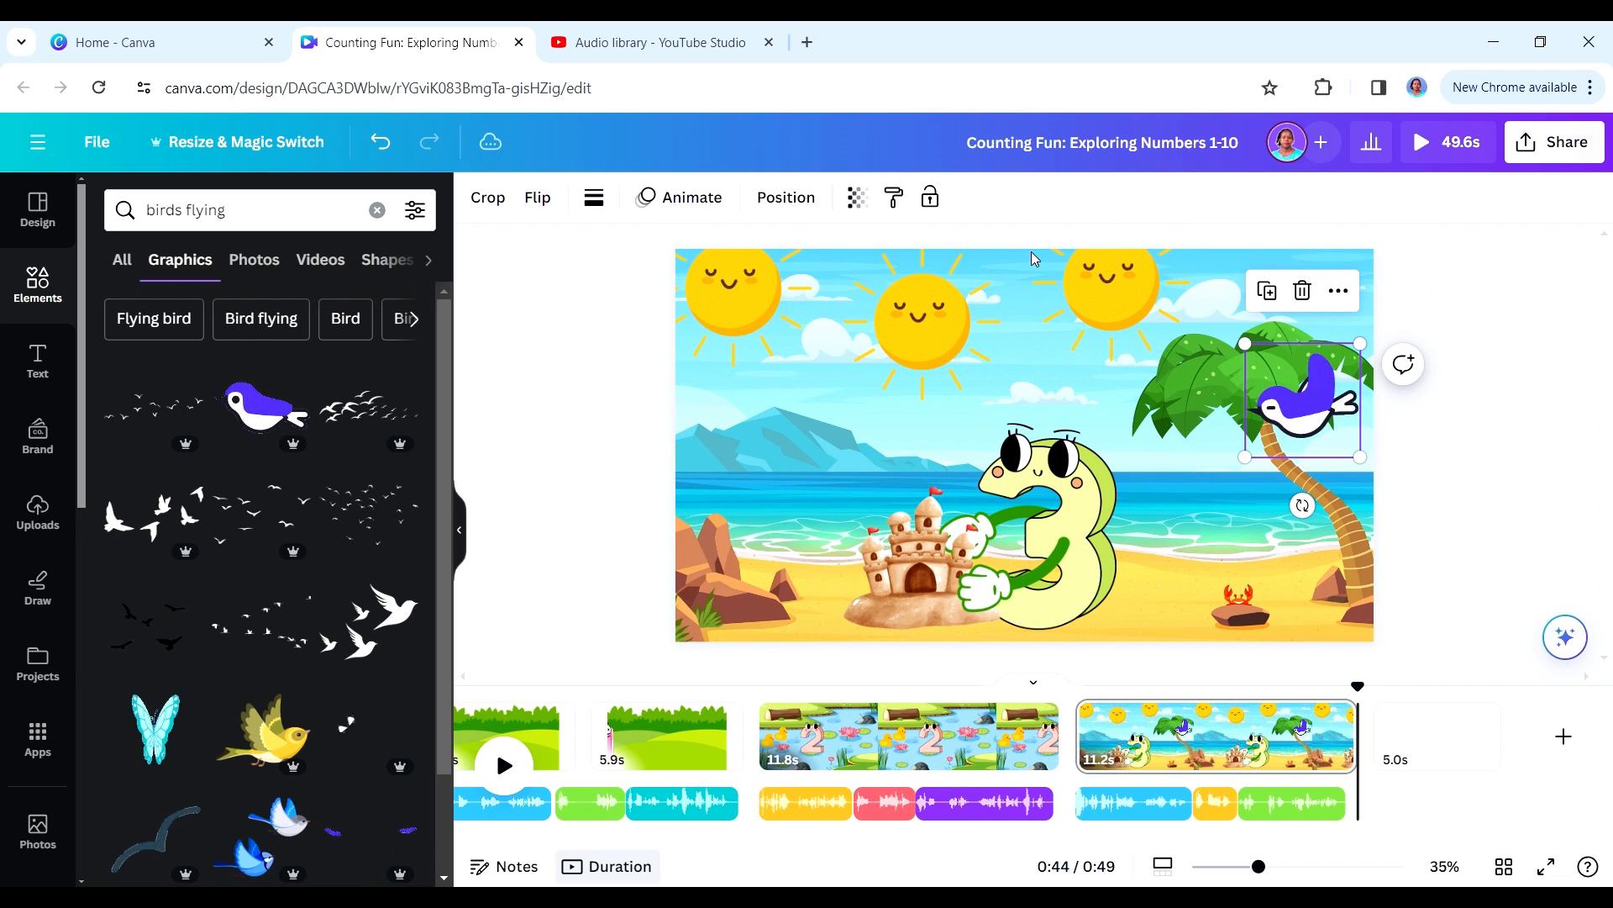
# - Create a motion path that flies the purple bird from the palm tree across the beach scene to its left side
pyautogui.click(699, 198)
pyautogui.click(271, 328)
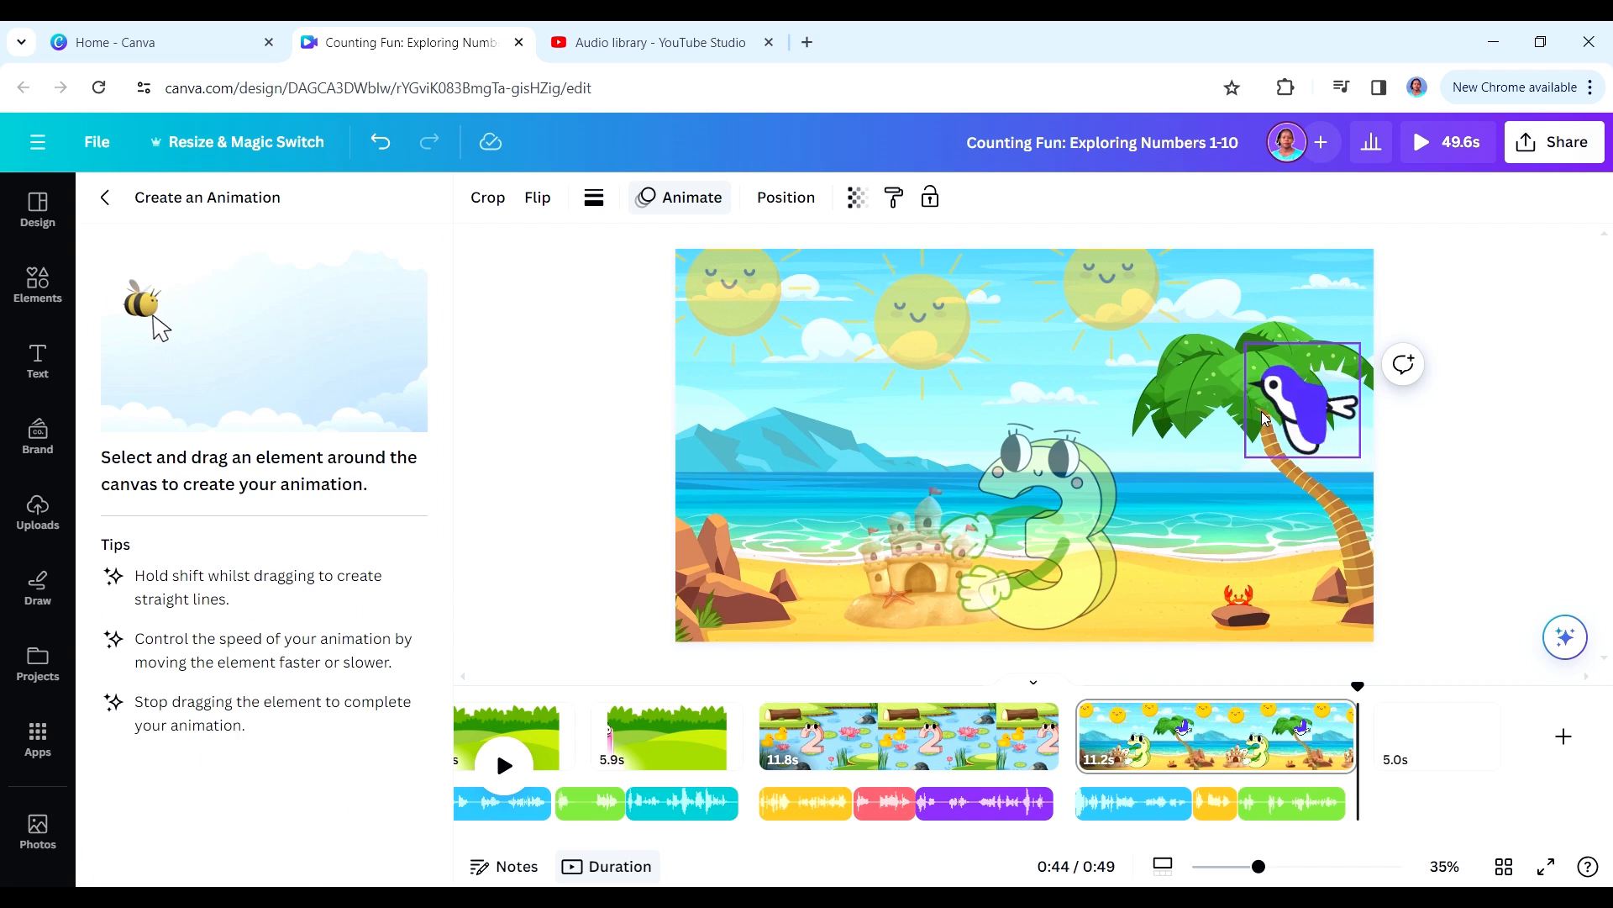
pyautogui.moveTo(1257, 418)
pyautogui.mouseDown()
pyautogui.moveTo(1180, 389)
pyautogui.moveTo(941, 442)
pyautogui.moveTo(701, 430)
pyautogui.mouseUp()
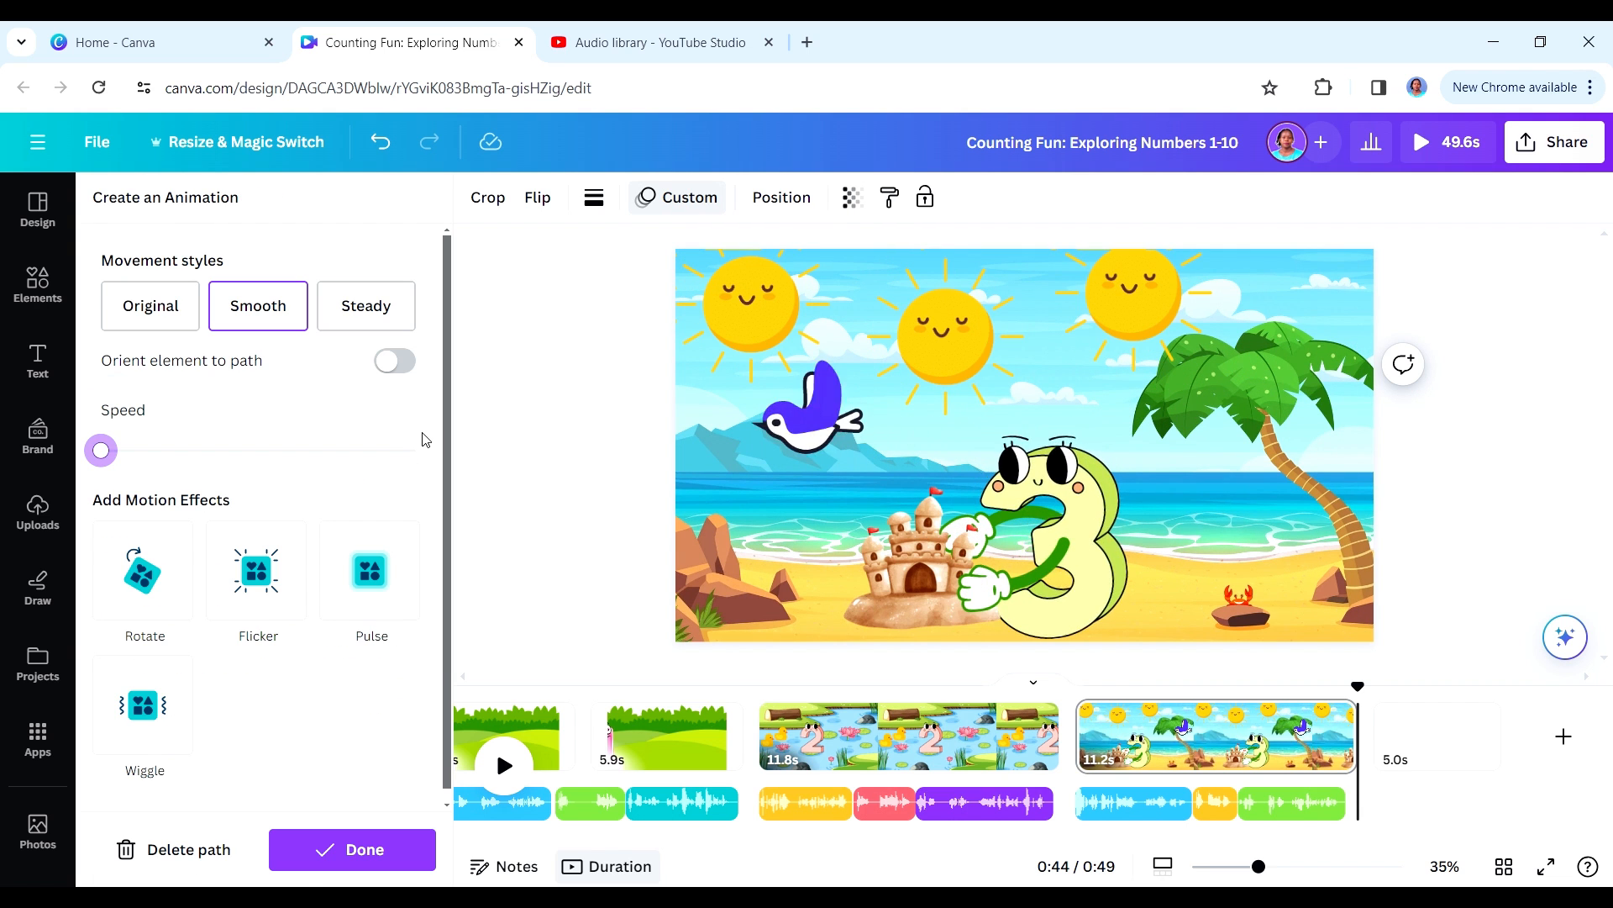
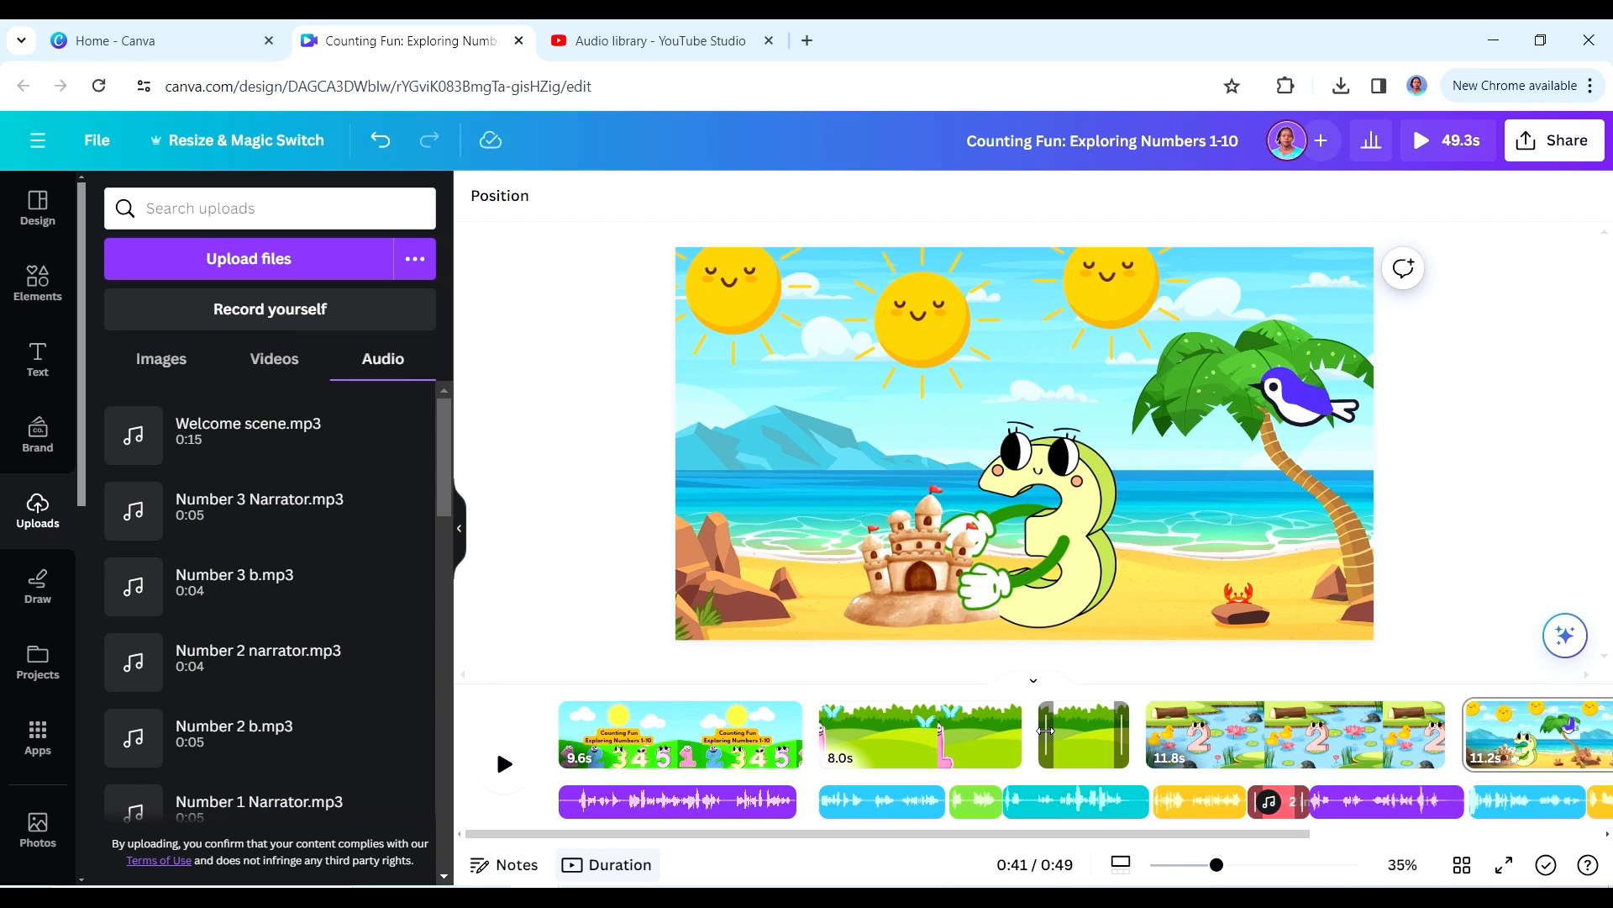
# - Switch to YouTube Studio's audio library, search the music for "kids" and preview When Irish Eyes Are Smiling
pyautogui.hotkey('ctrl', 'Tab')
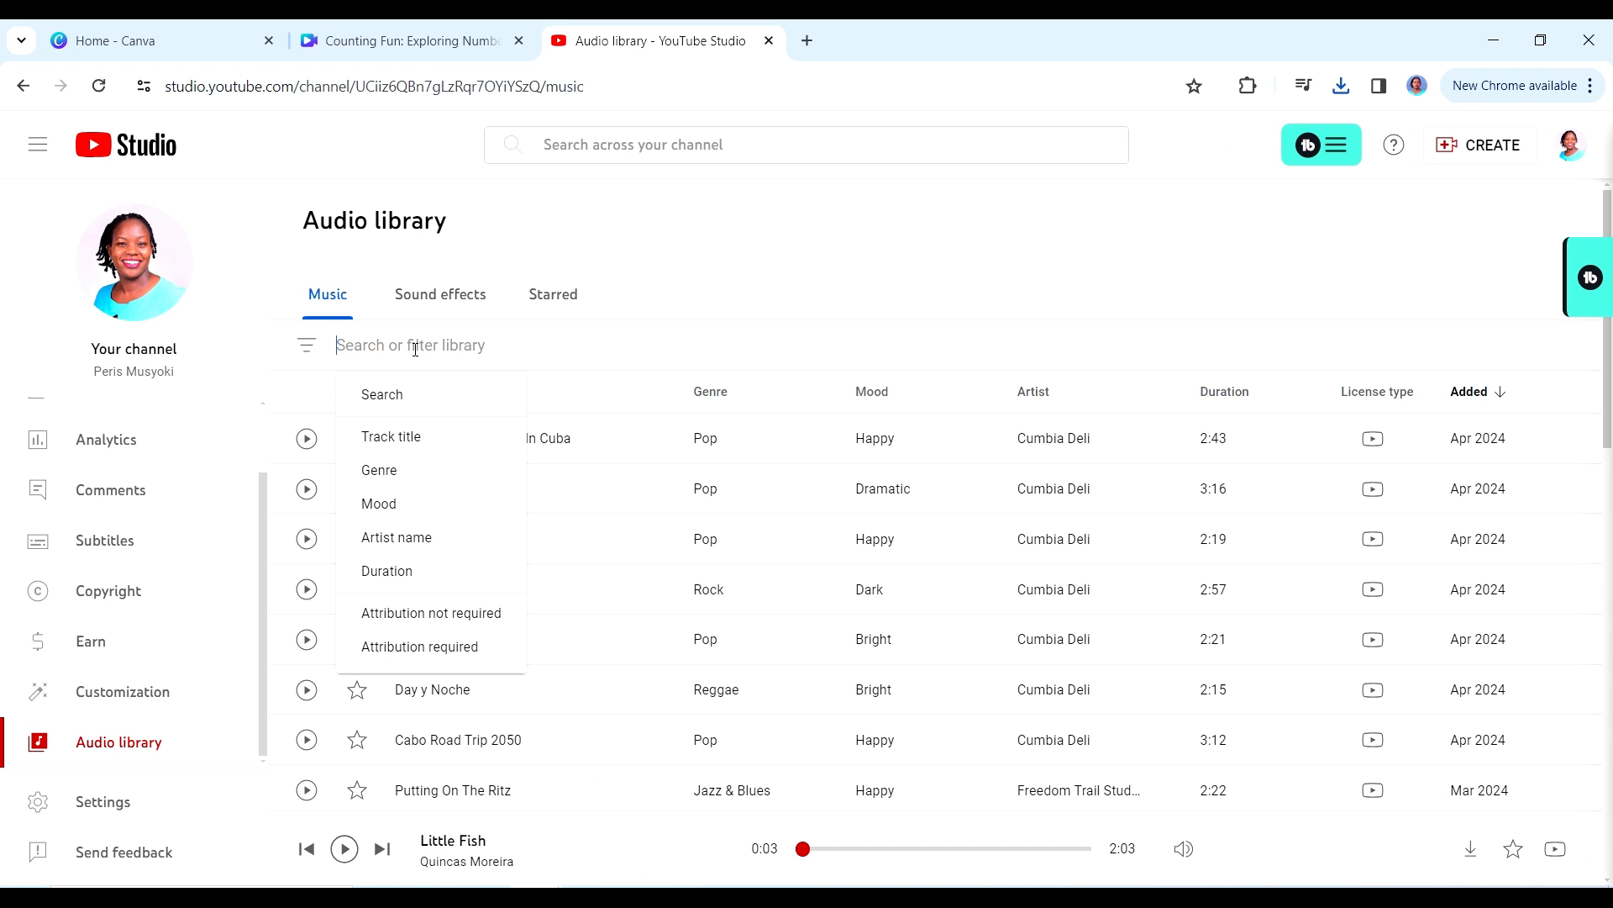
pyautogui.write('kids')
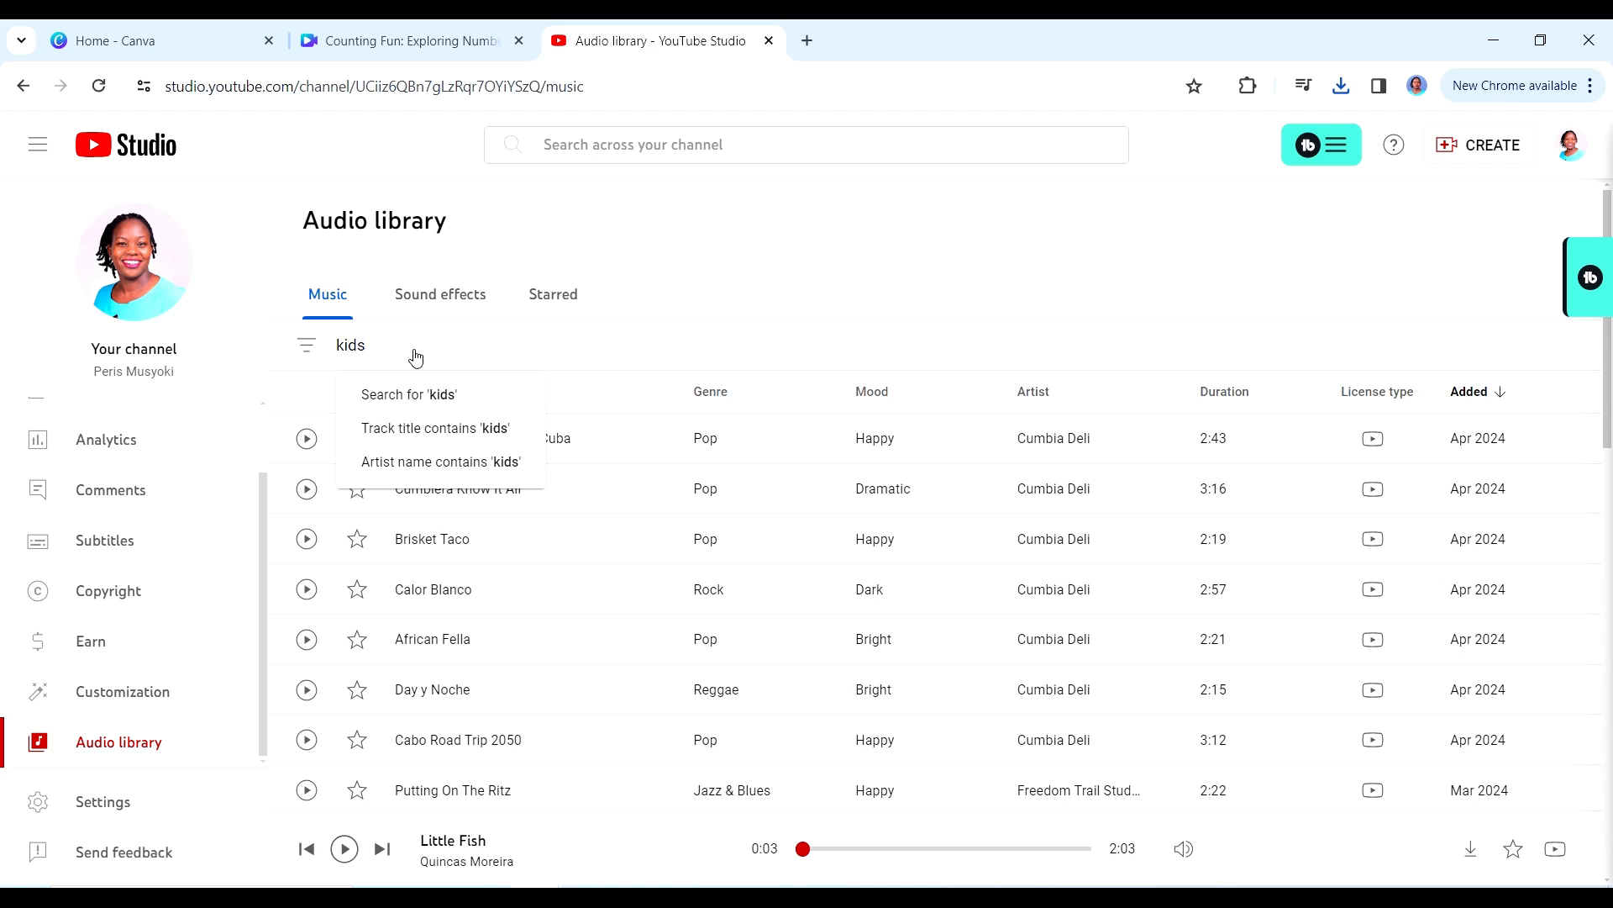
pyautogui.press('Return')
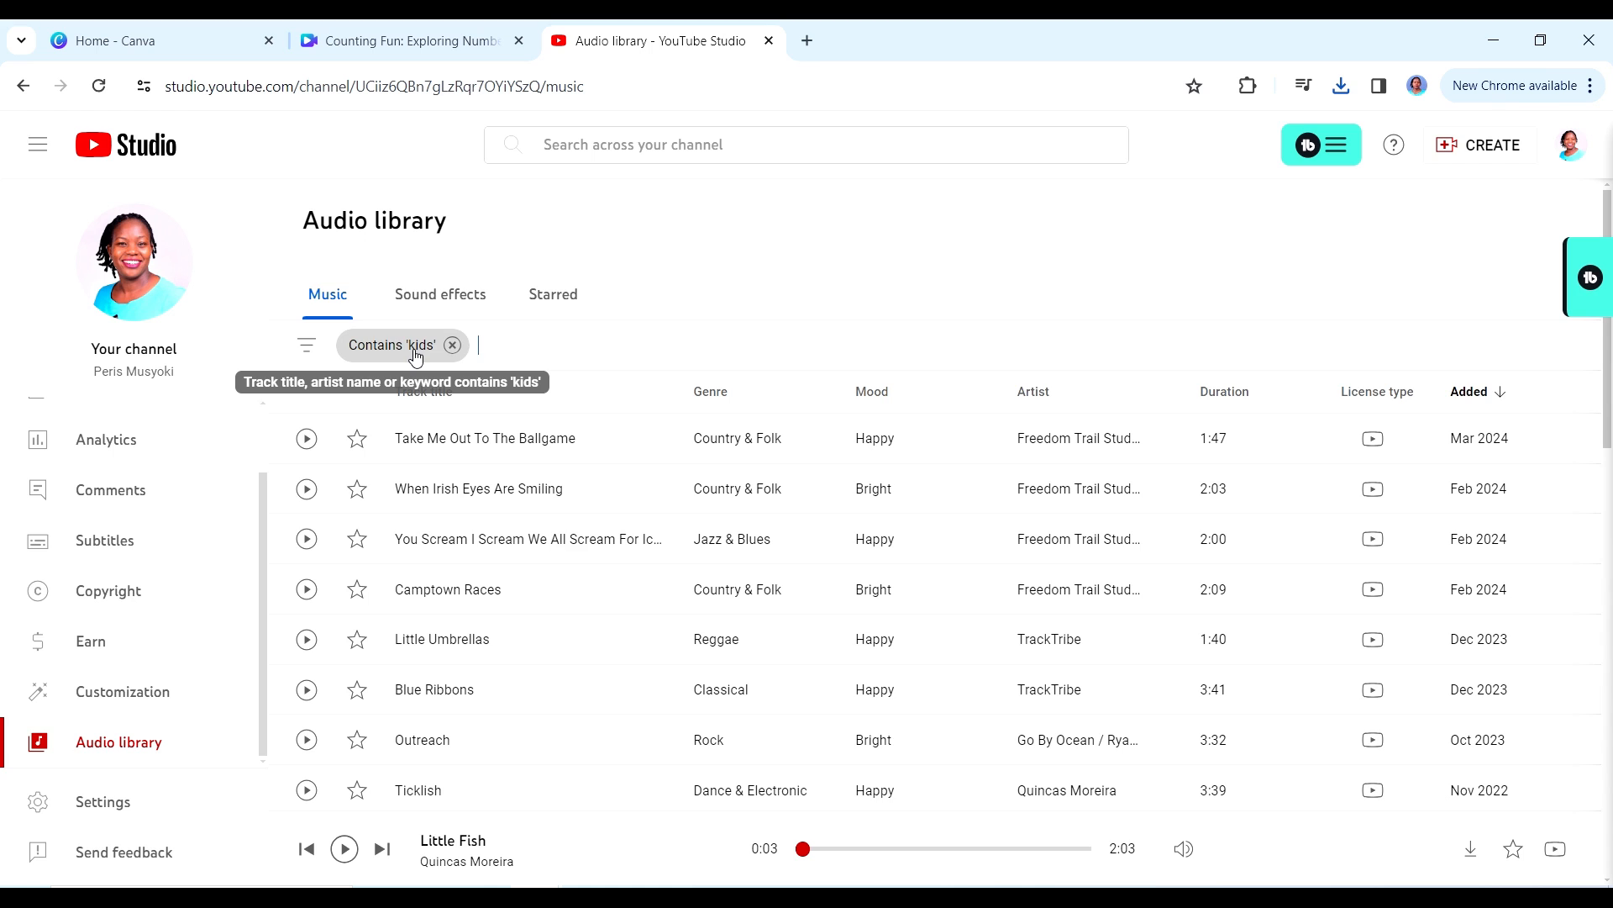
pyautogui.click(305, 490)
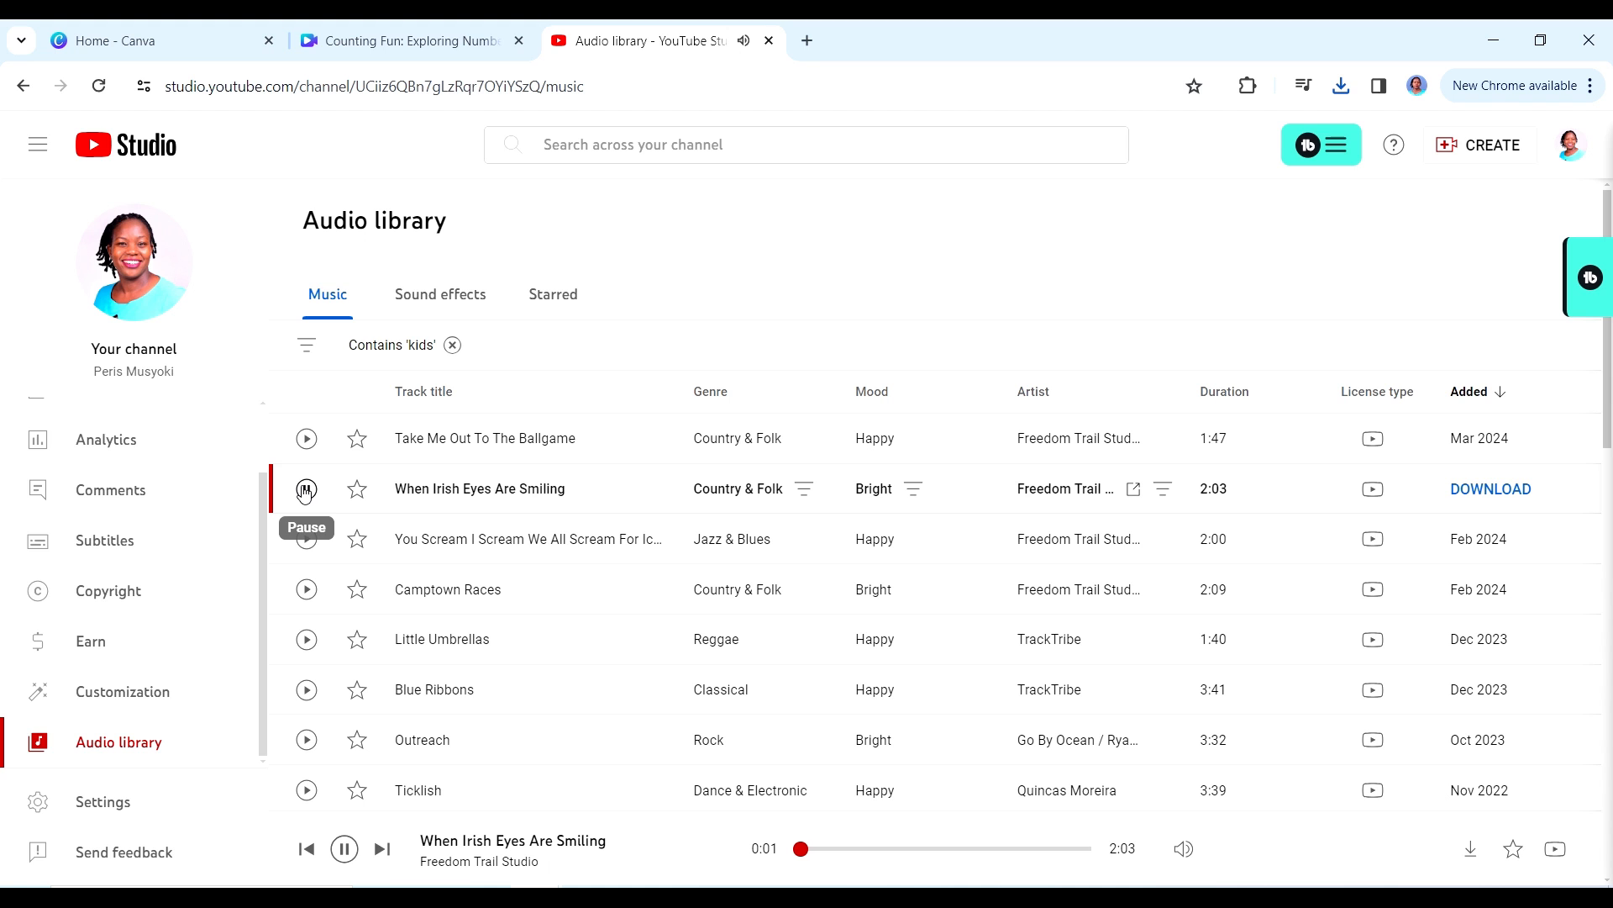
pyautogui.click(305, 490)
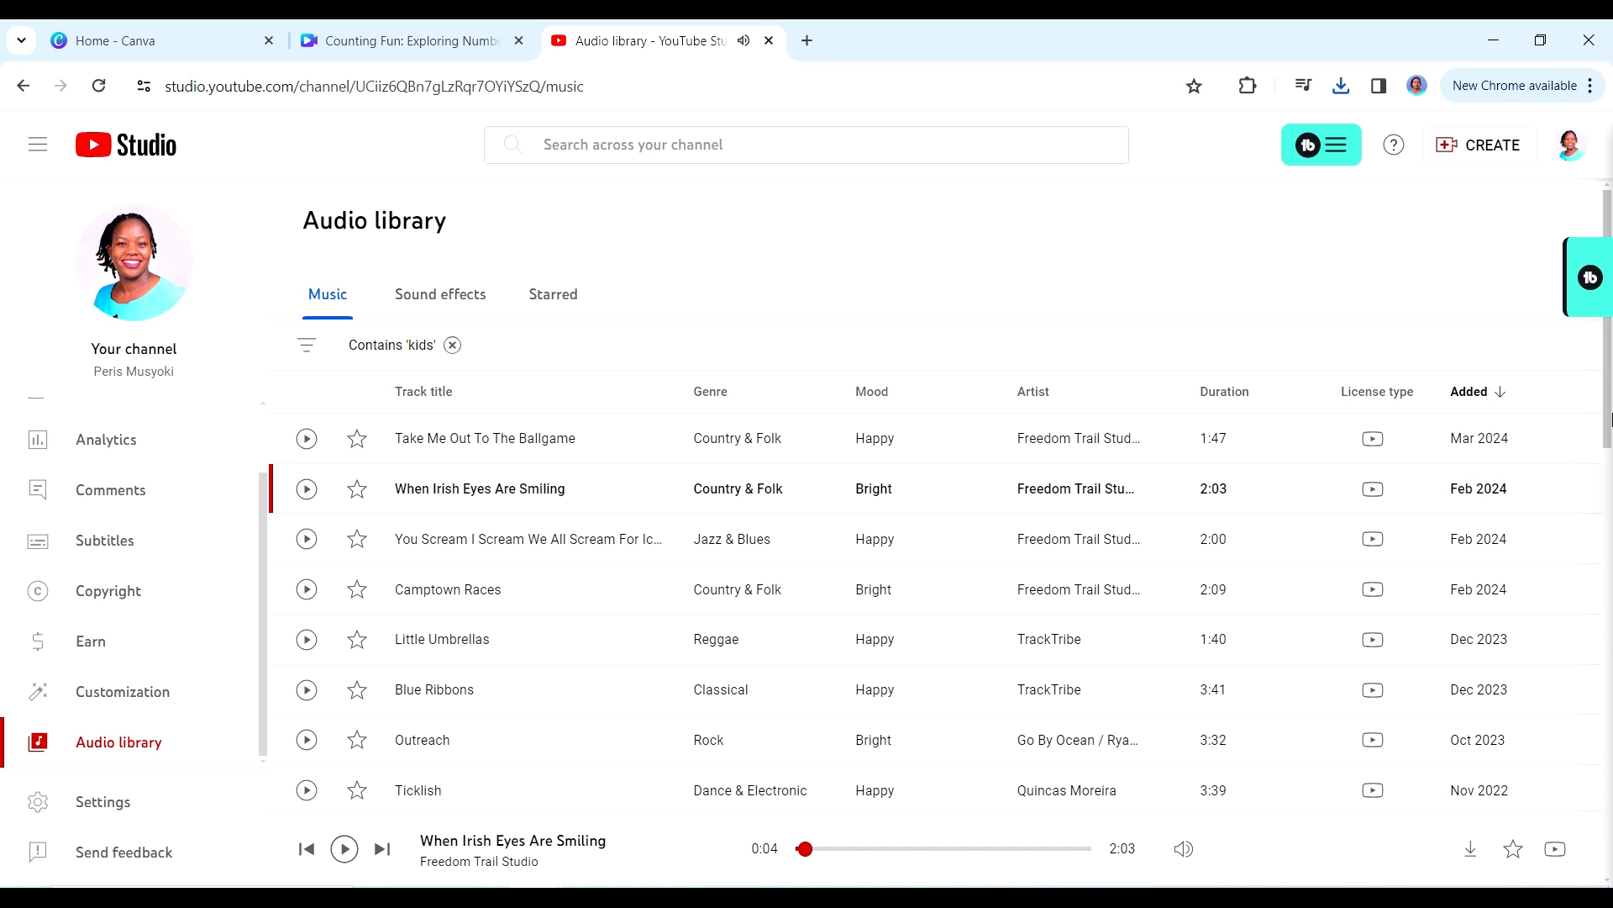
# - Preview the Little Fish track from the kids results and download it
pyautogui.scroll(-5, 1609, 420)
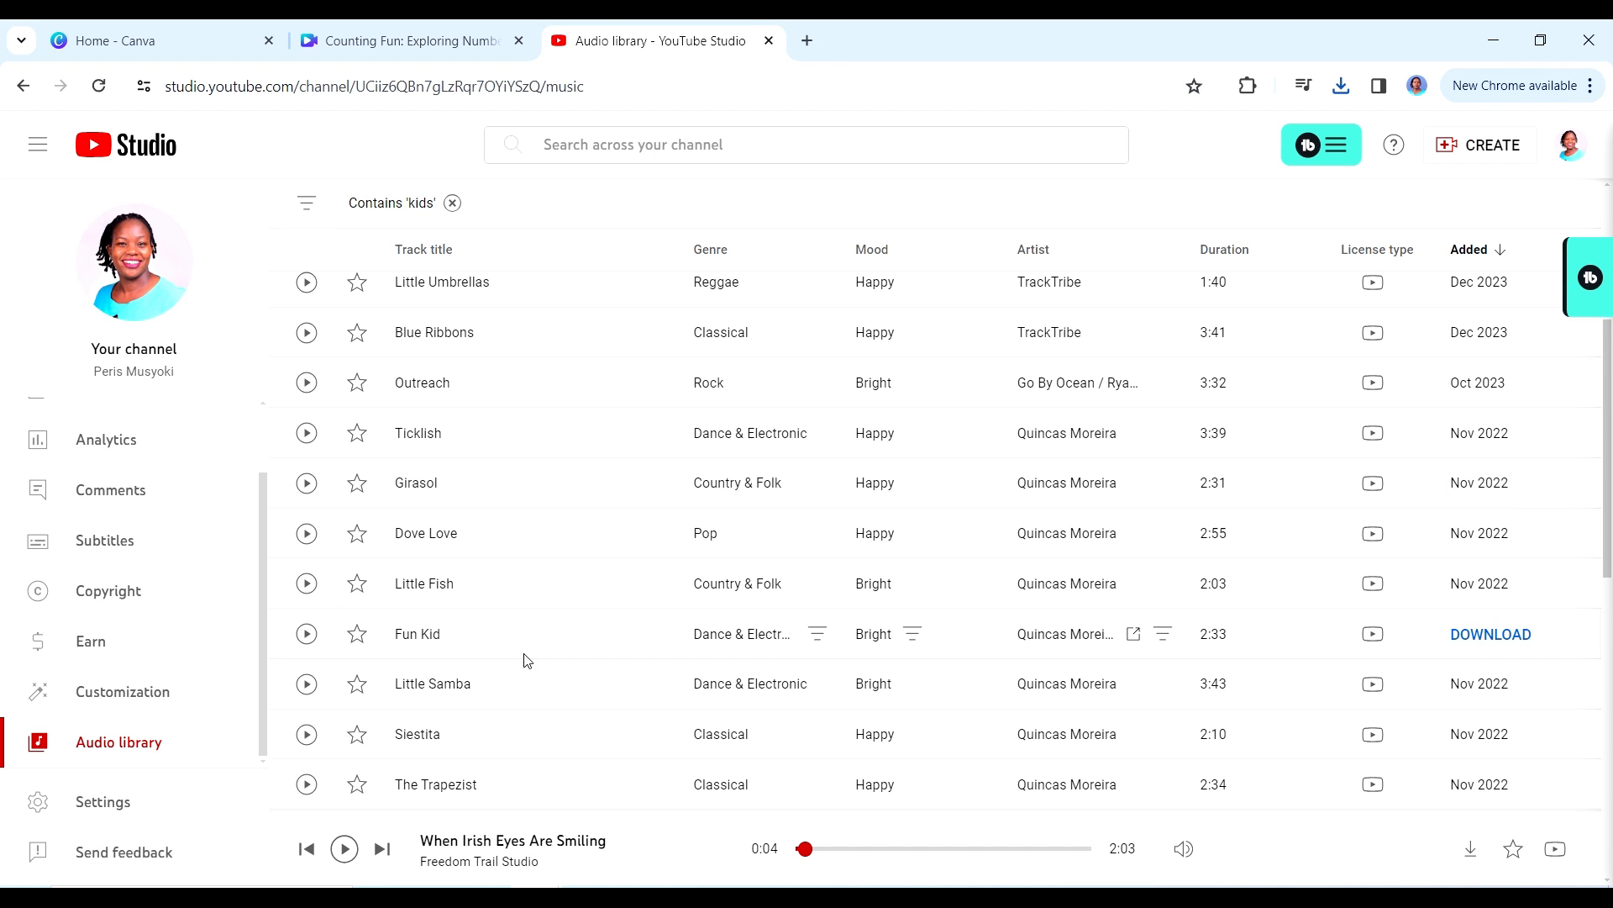
pyautogui.click(303, 591)
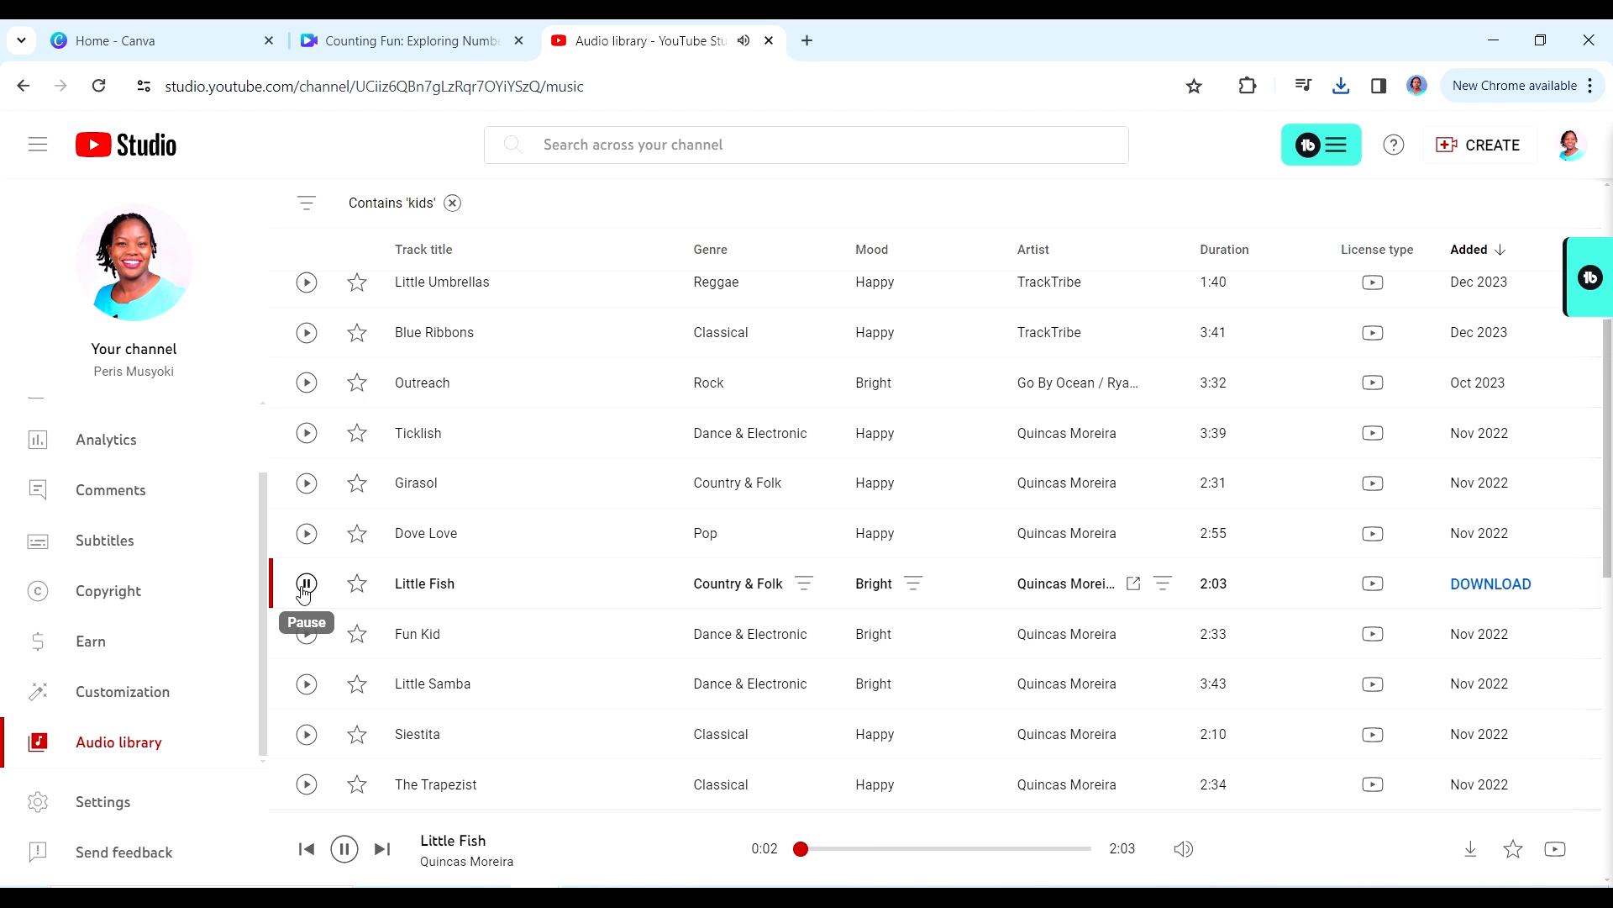
pyautogui.click(303, 590)
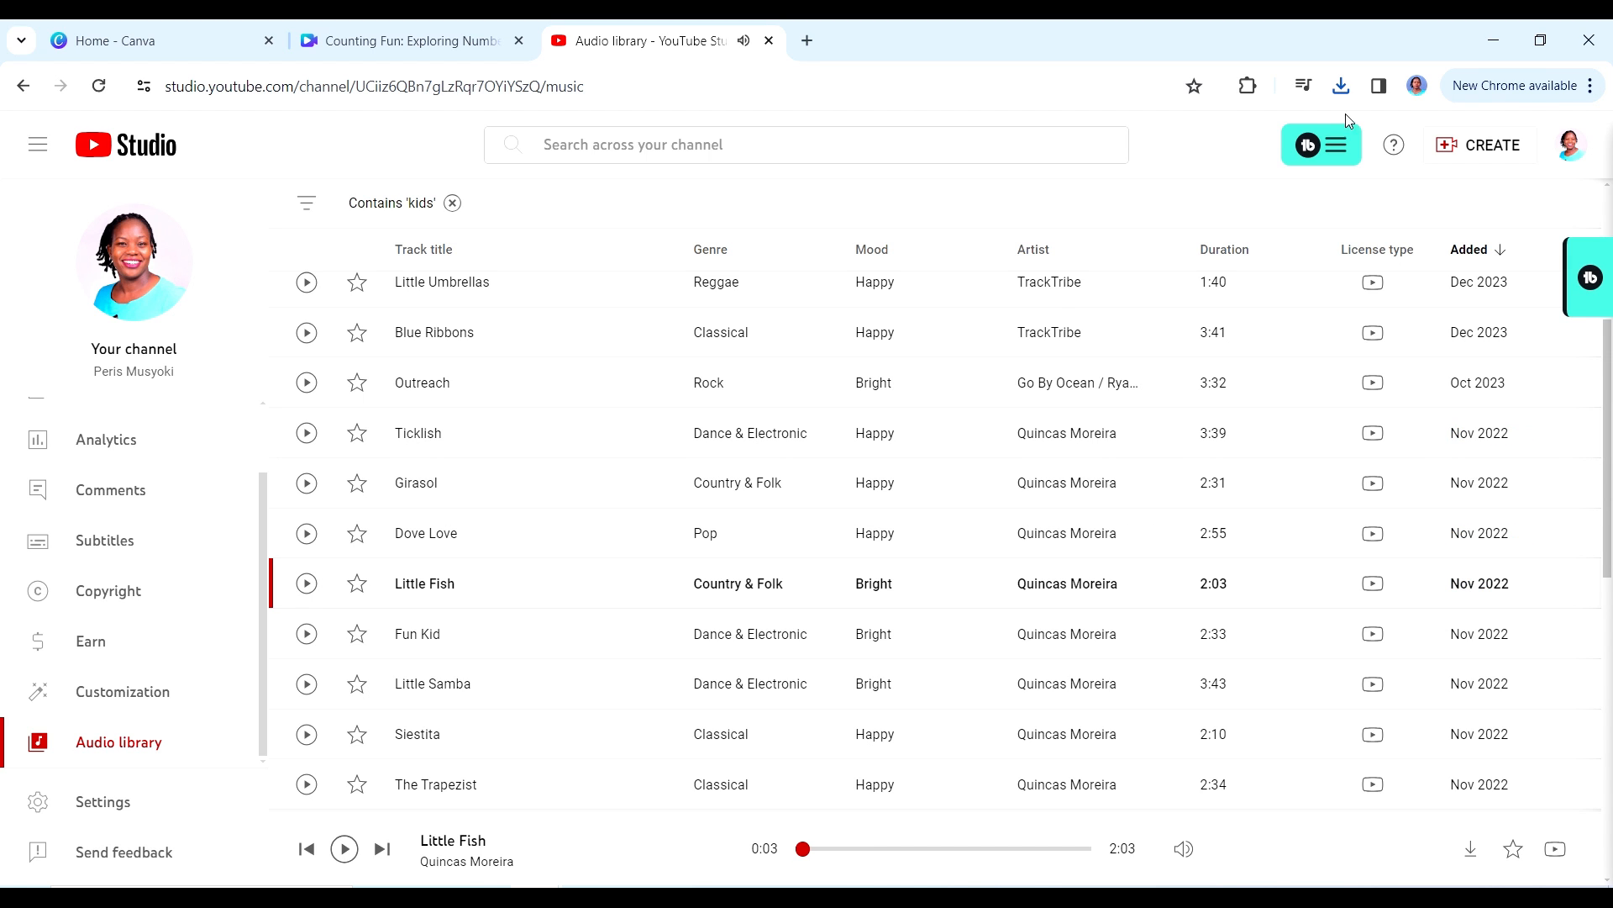
pyautogui.click(1481, 598)
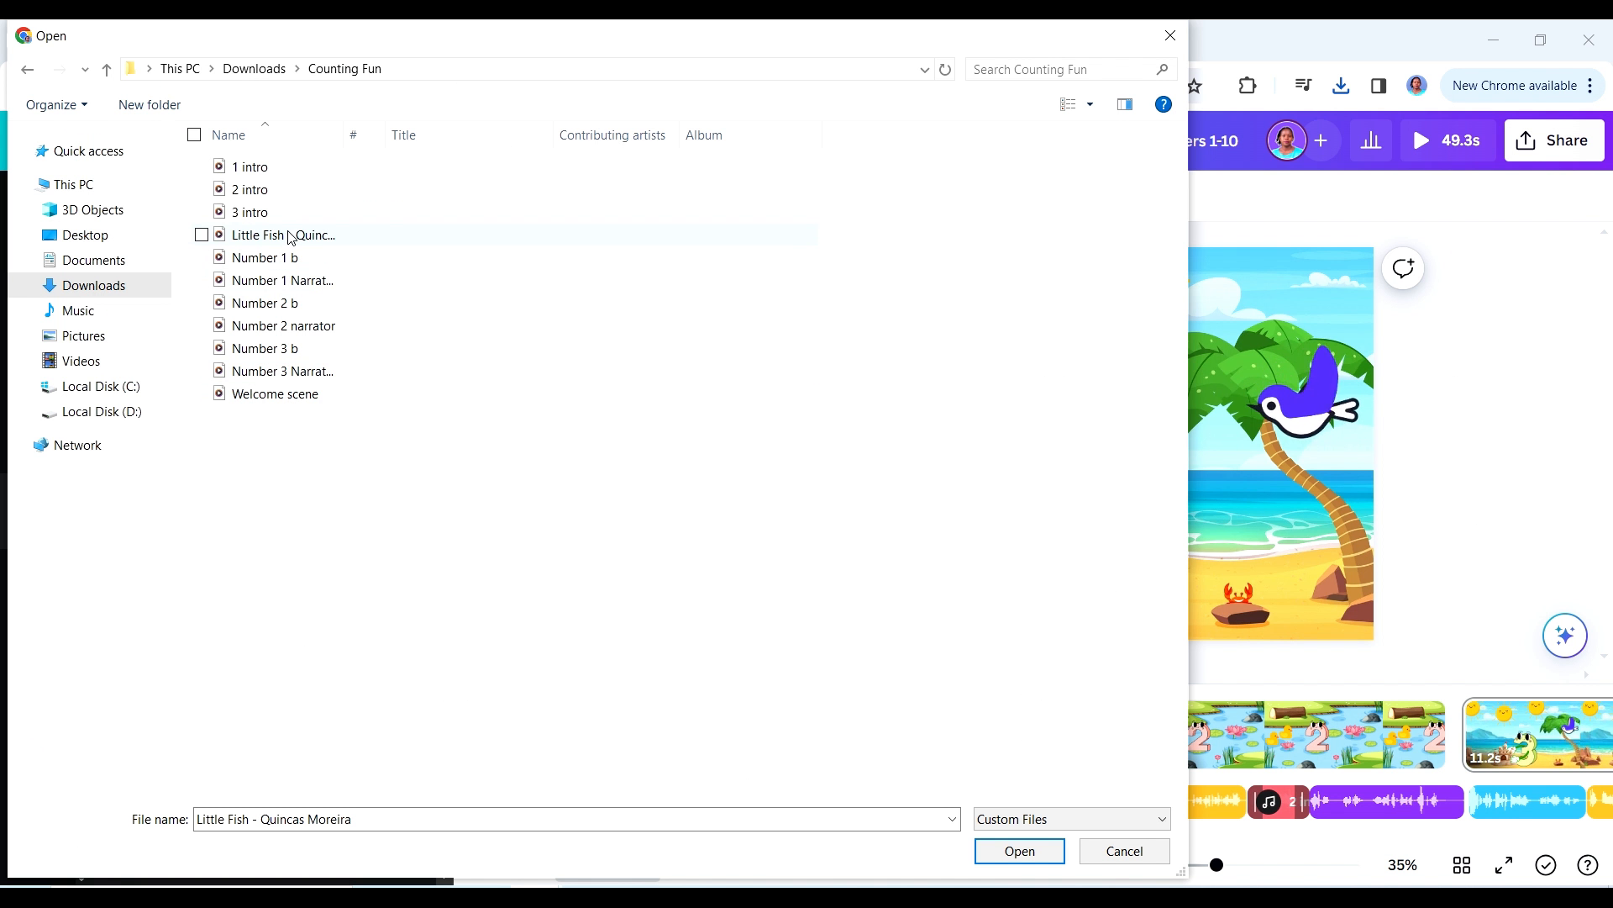
# - Upload the Little Fish music file to Canva and add it as background music from the start of the title page
pyautogui.moveTo(290, 235); pyautogui.dragTo(652, 471)
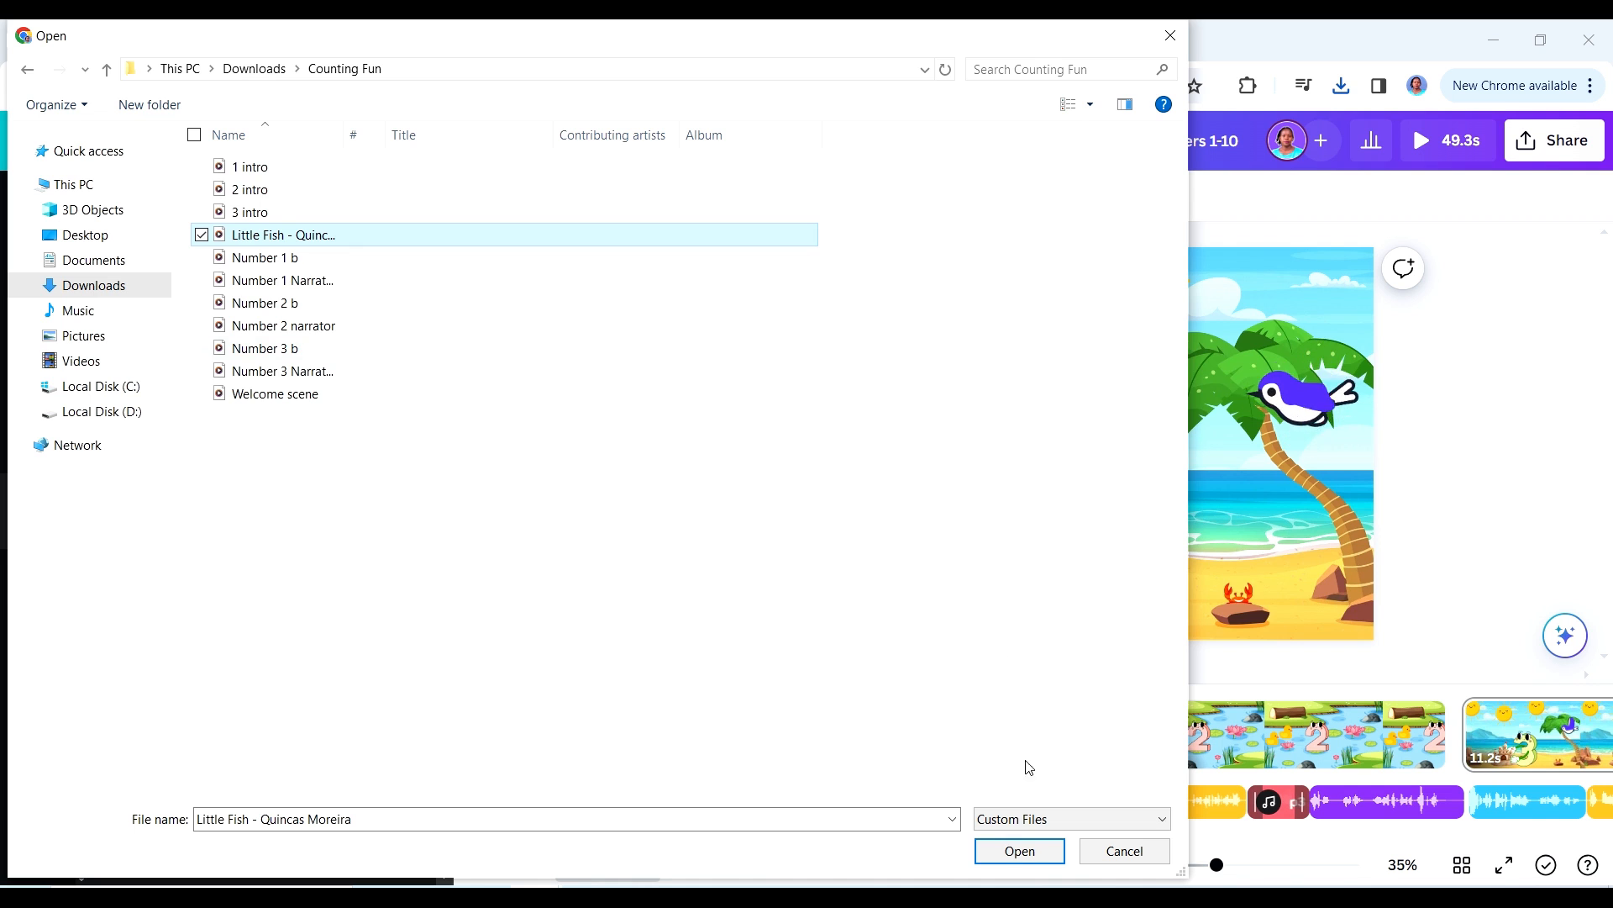
pyautogui.click(1009, 851)
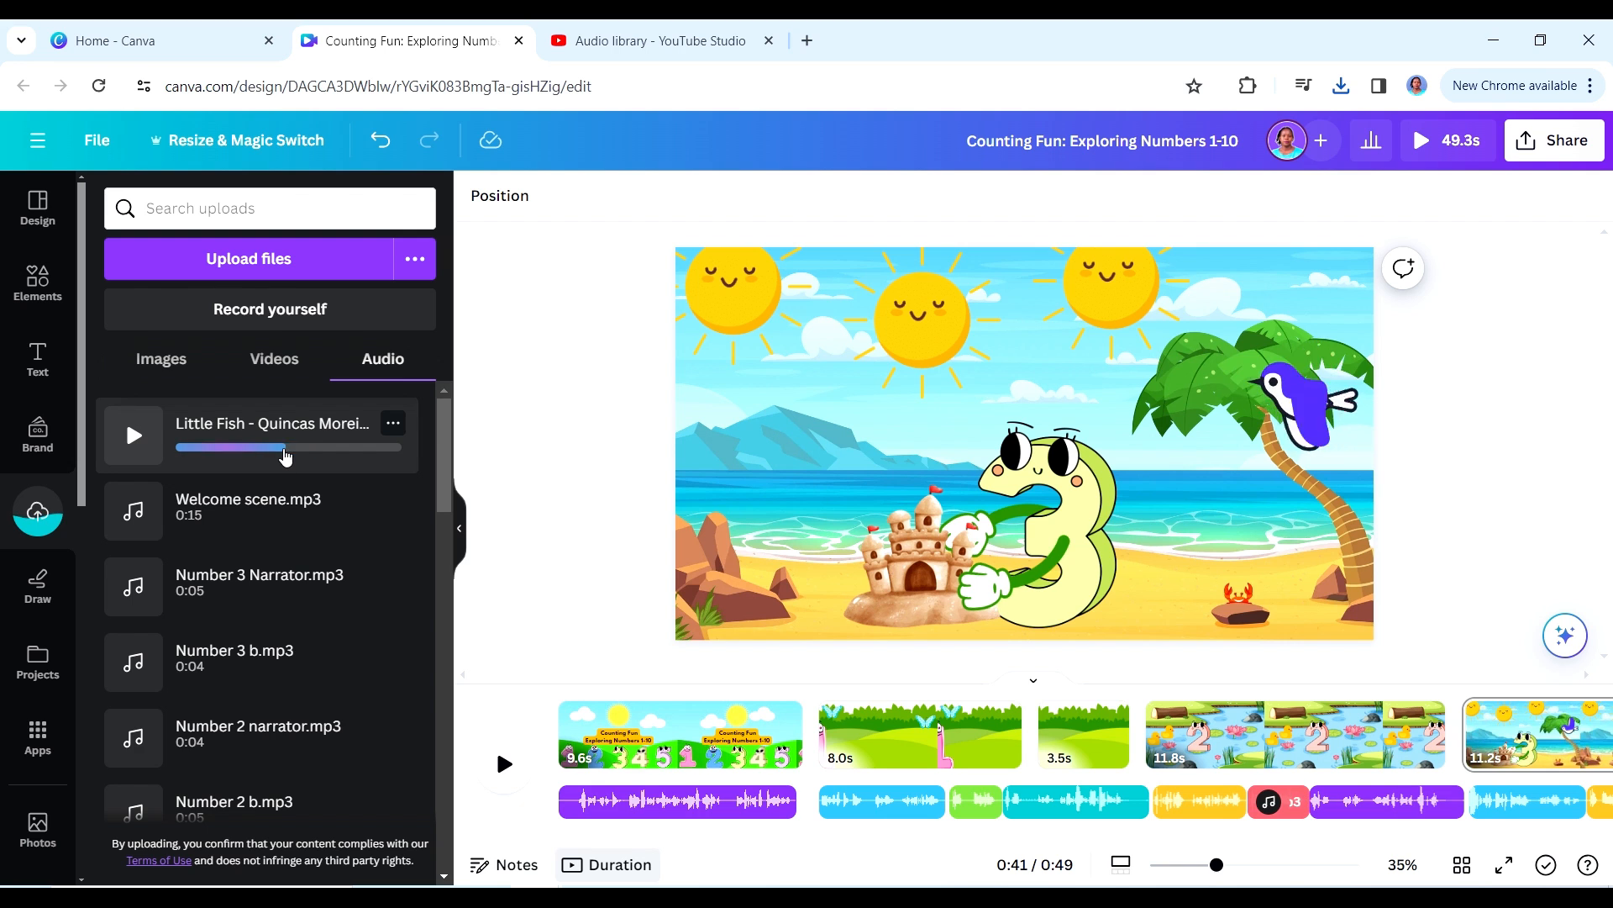
pyautogui.click(561, 704)
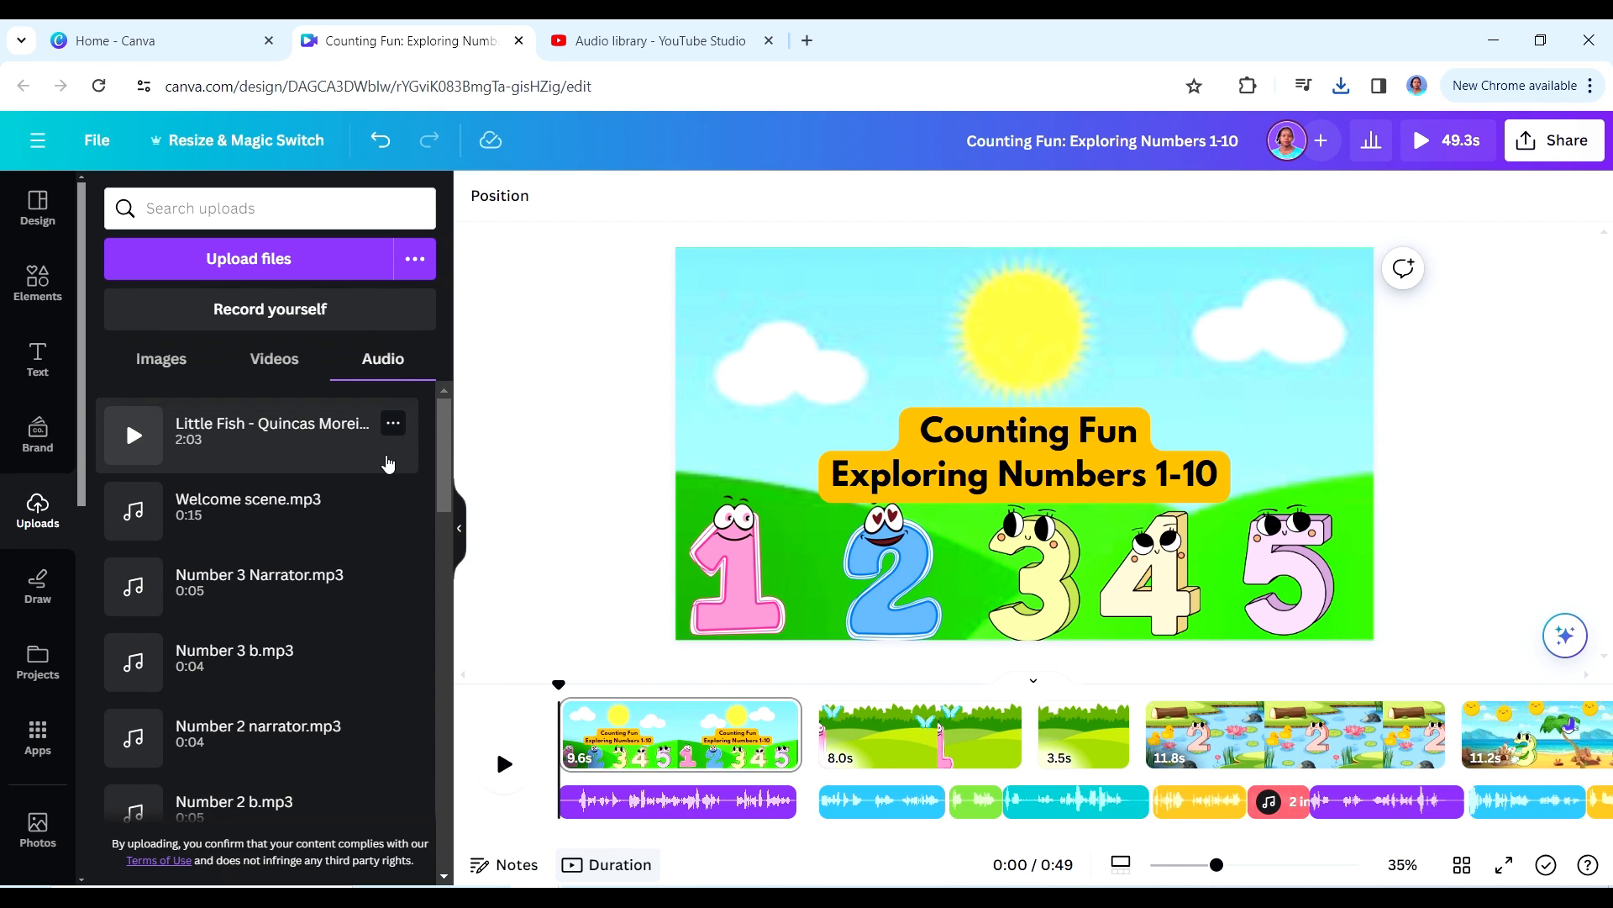
pyautogui.click(308, 451)
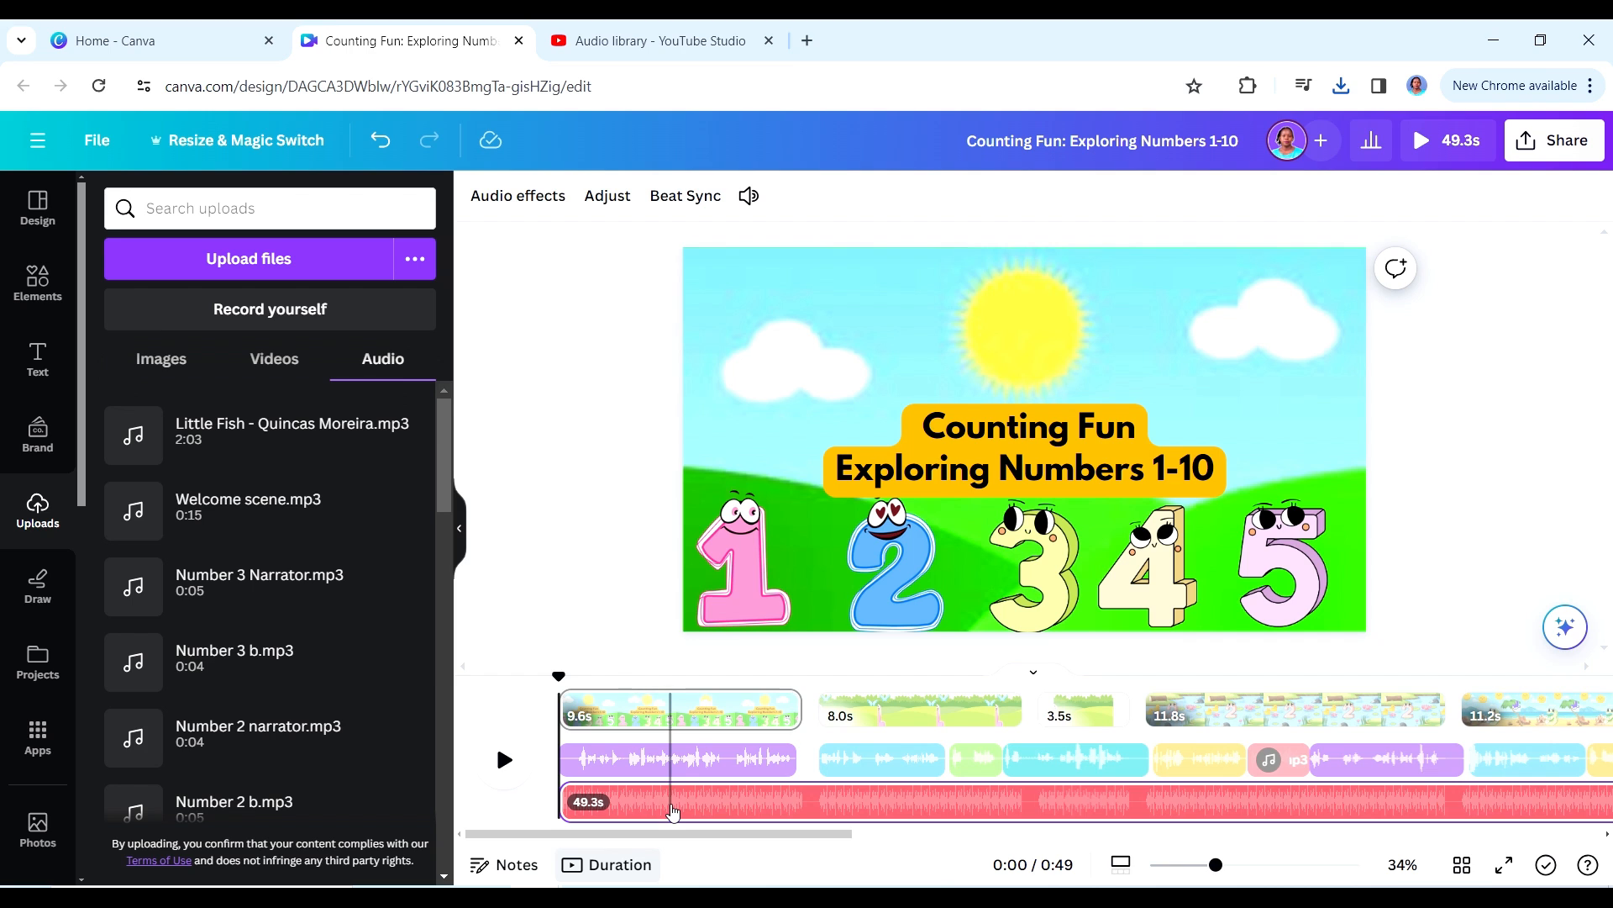
# - Lower the Little Fish background music volume to 15 and play the opening to check the balance with the narration
pyautogui.click(748, 195)
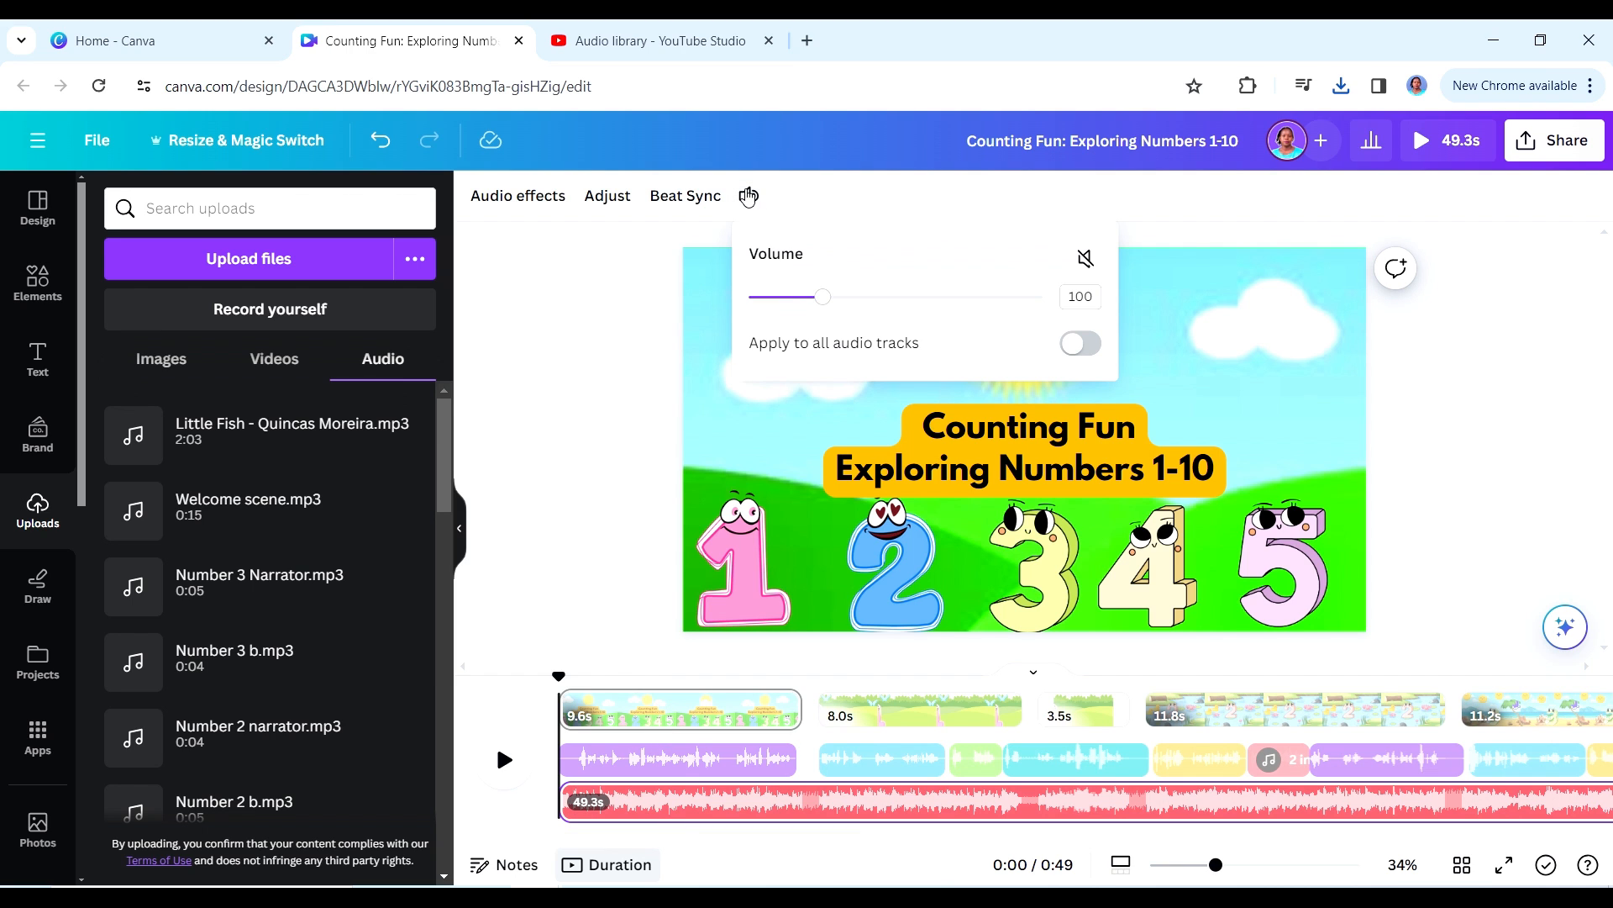
pyautogui.click(771, 299)
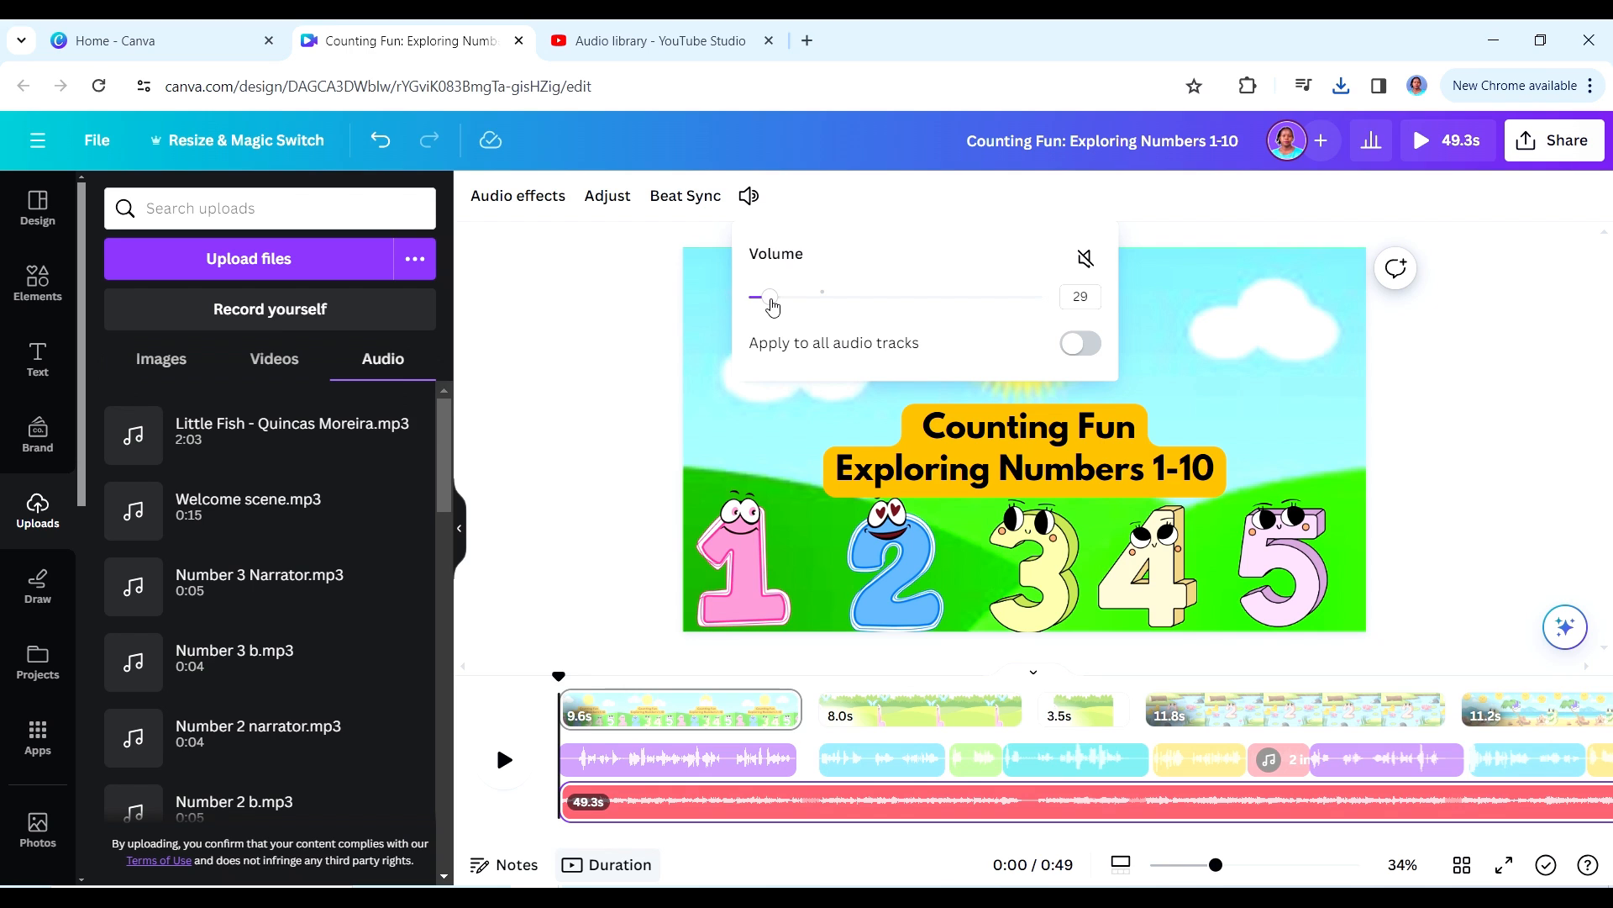
pyautogui.moveTo(770, 300); pyautogui.dragTo(759, 299)
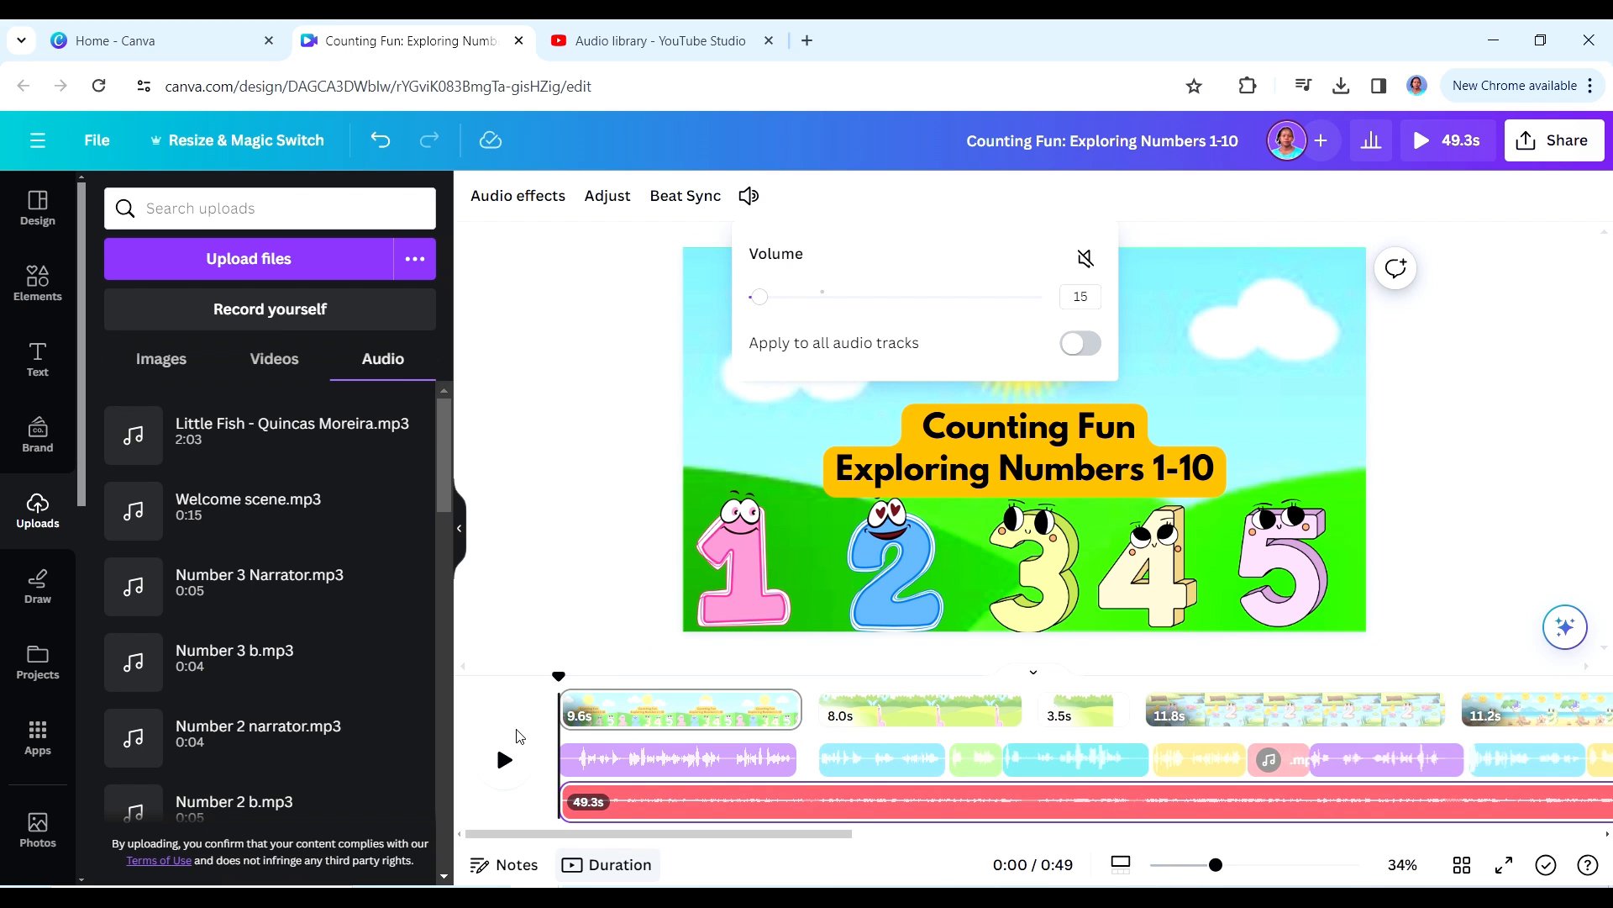
pyautogui.click(506, 765)
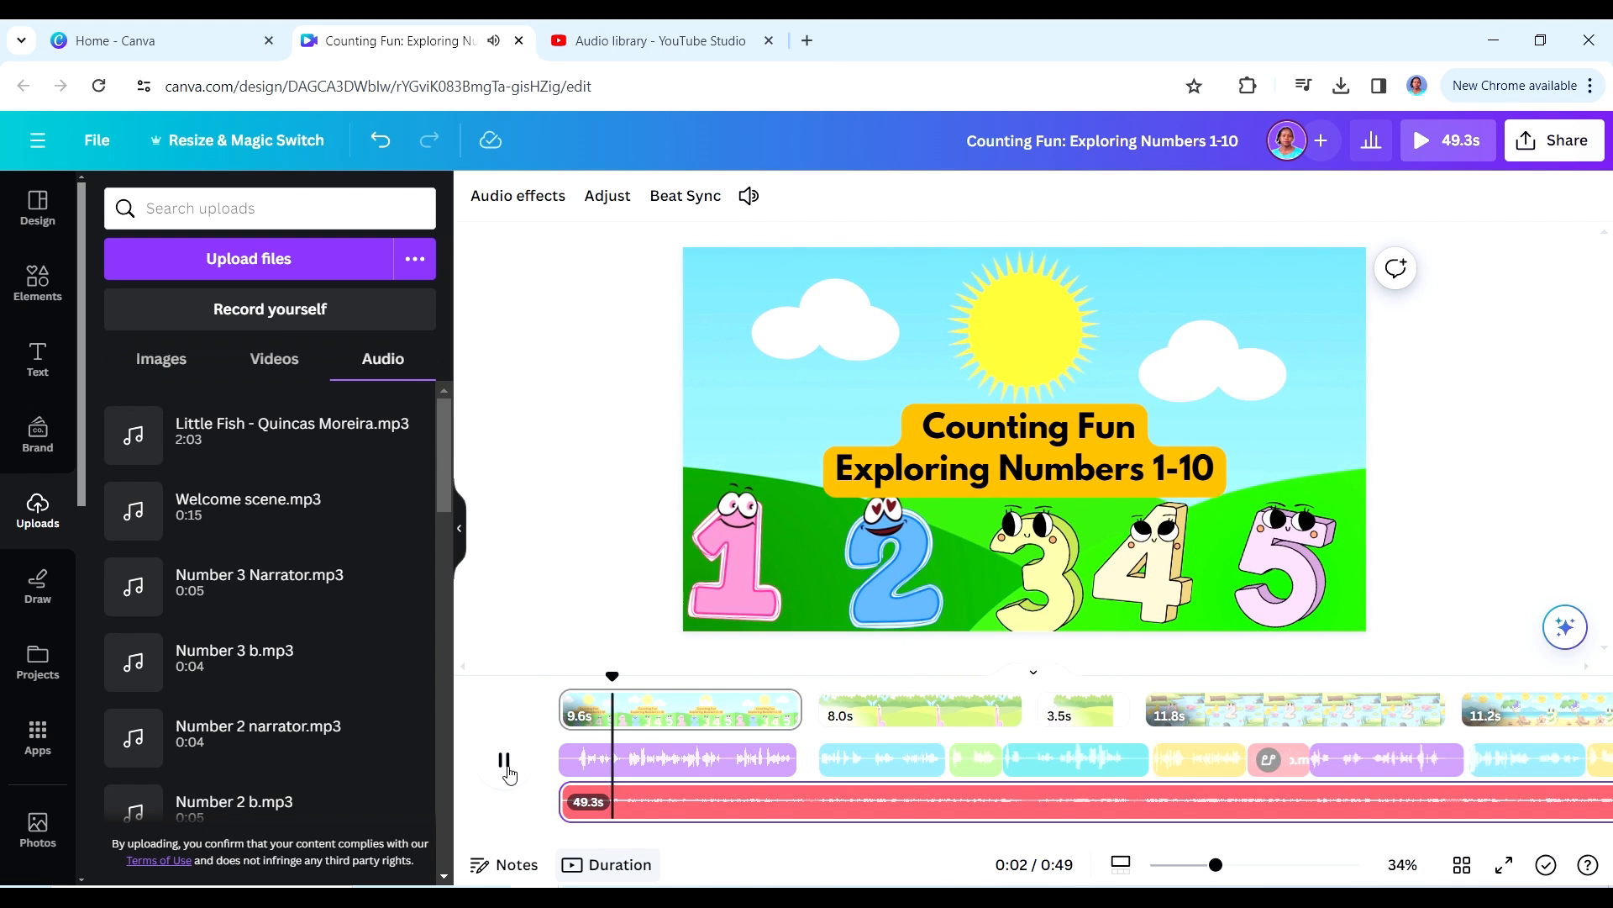
pyautogui.click(506, 763)
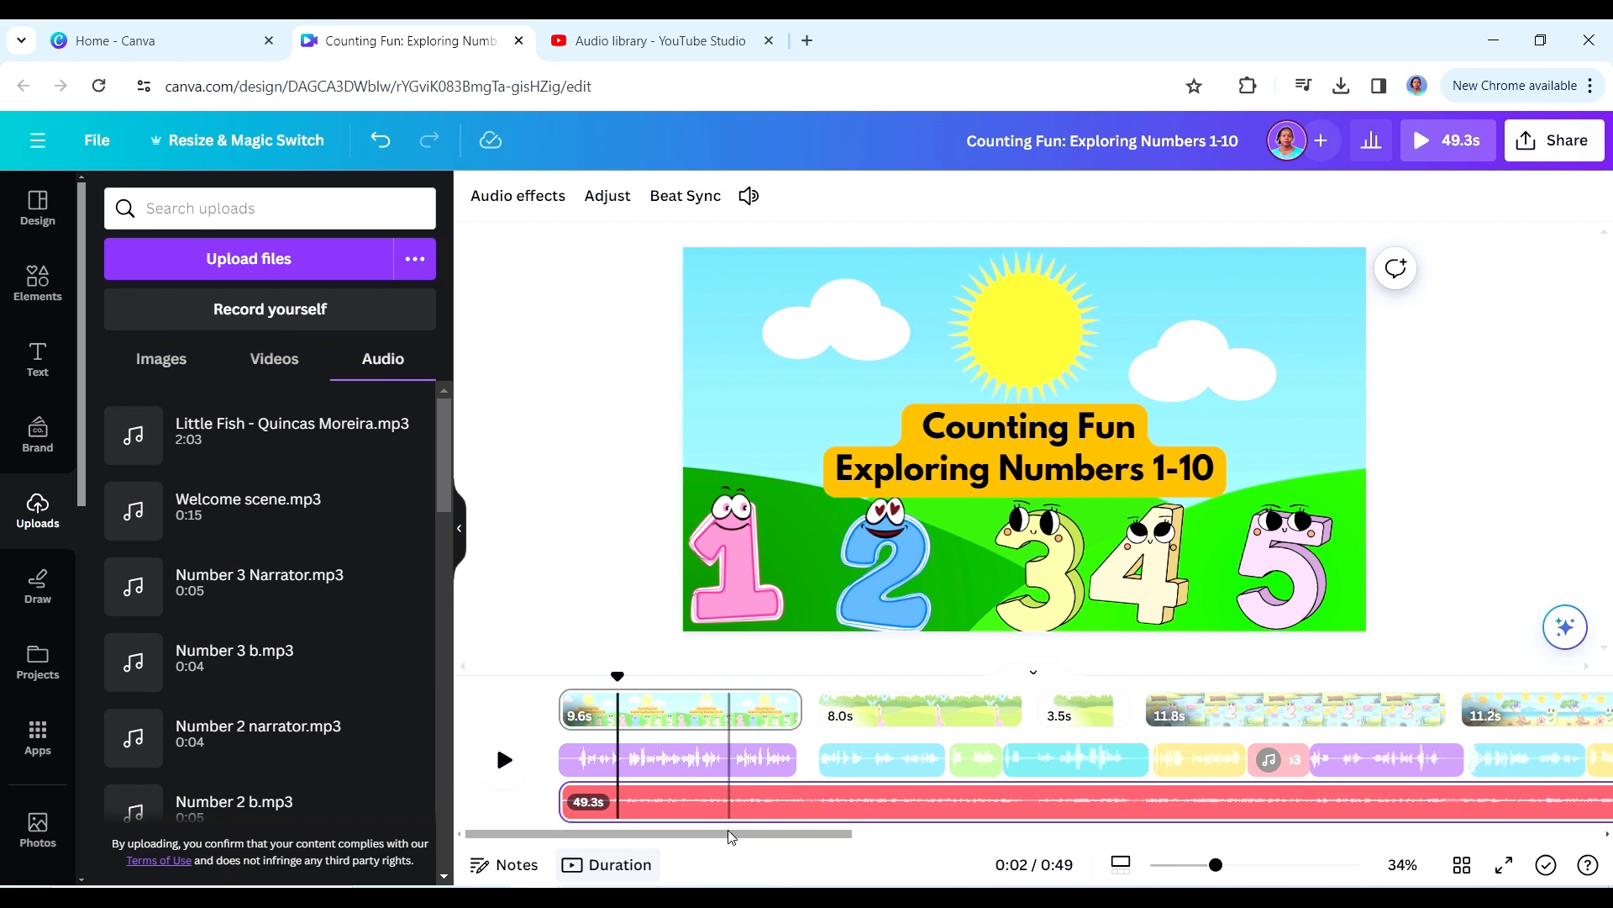
# - Delete the blank 5.0 s page after the number 3 beach page at the end of the video
pyautogui.moveTo(722, 835); pyautogui.dragTo(867, 795)
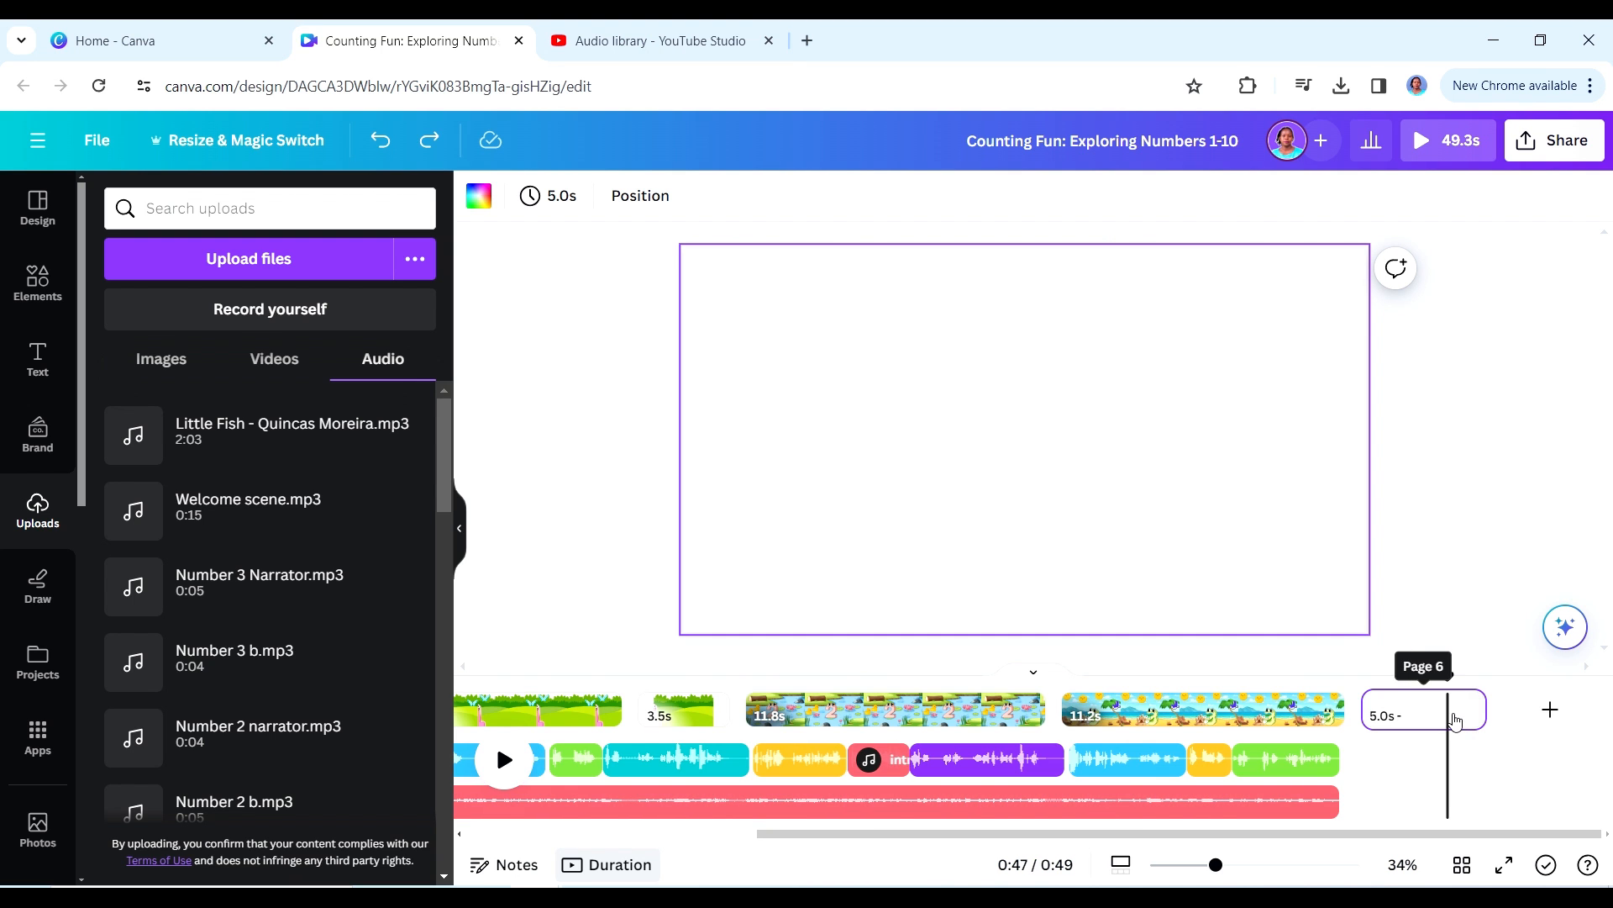
pyautogui.rightClick(1454, 714)
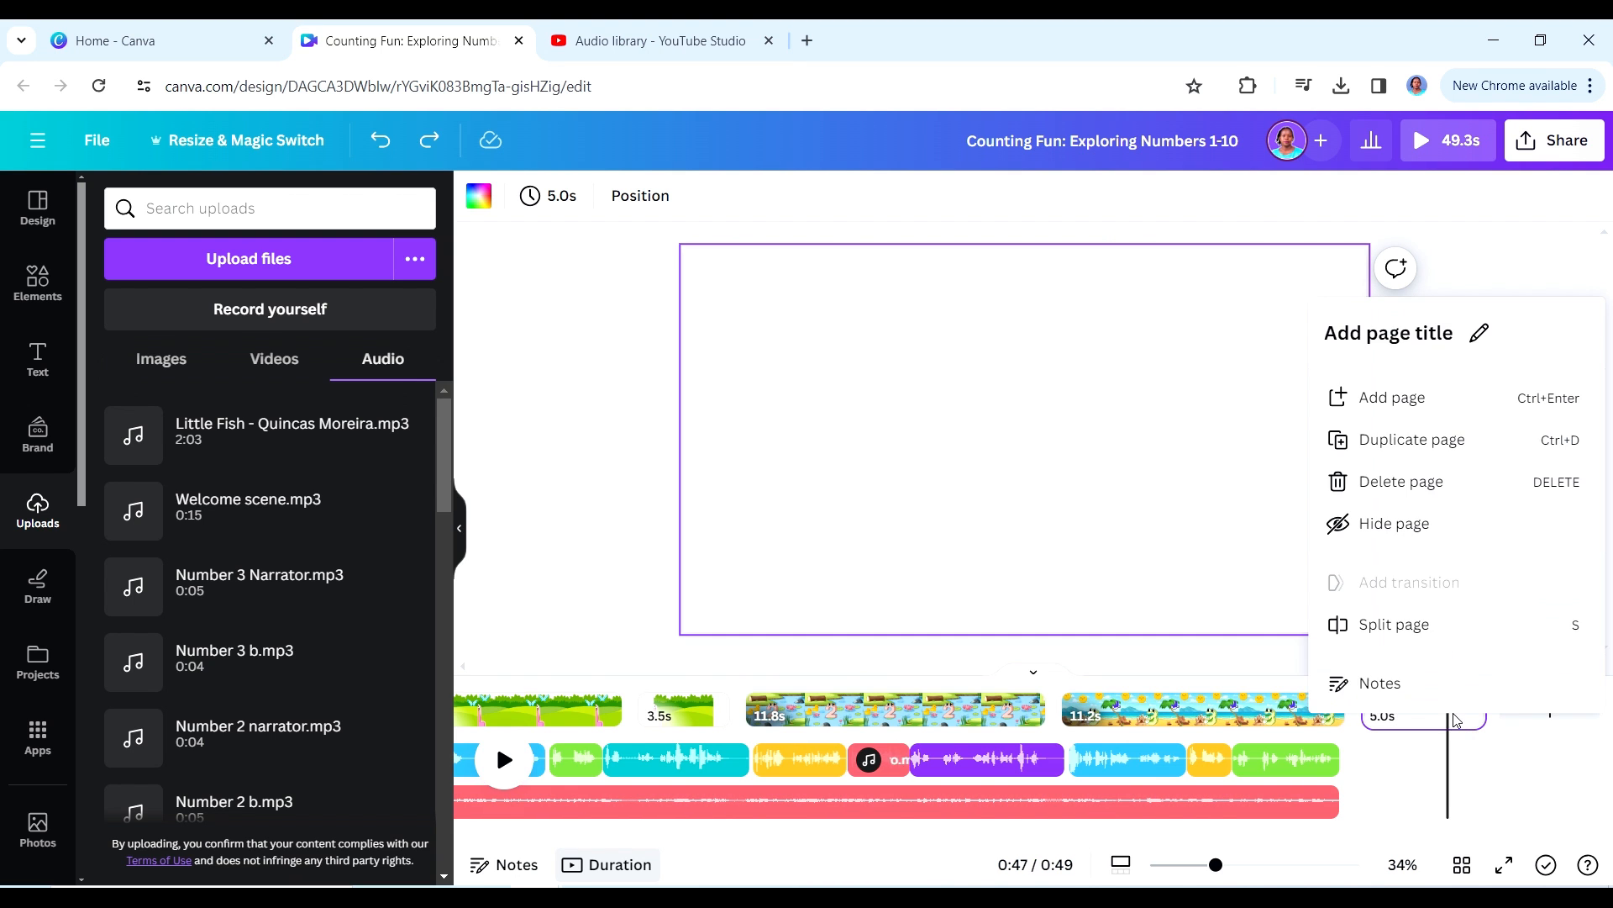
pyautogui.click(1395, 489)
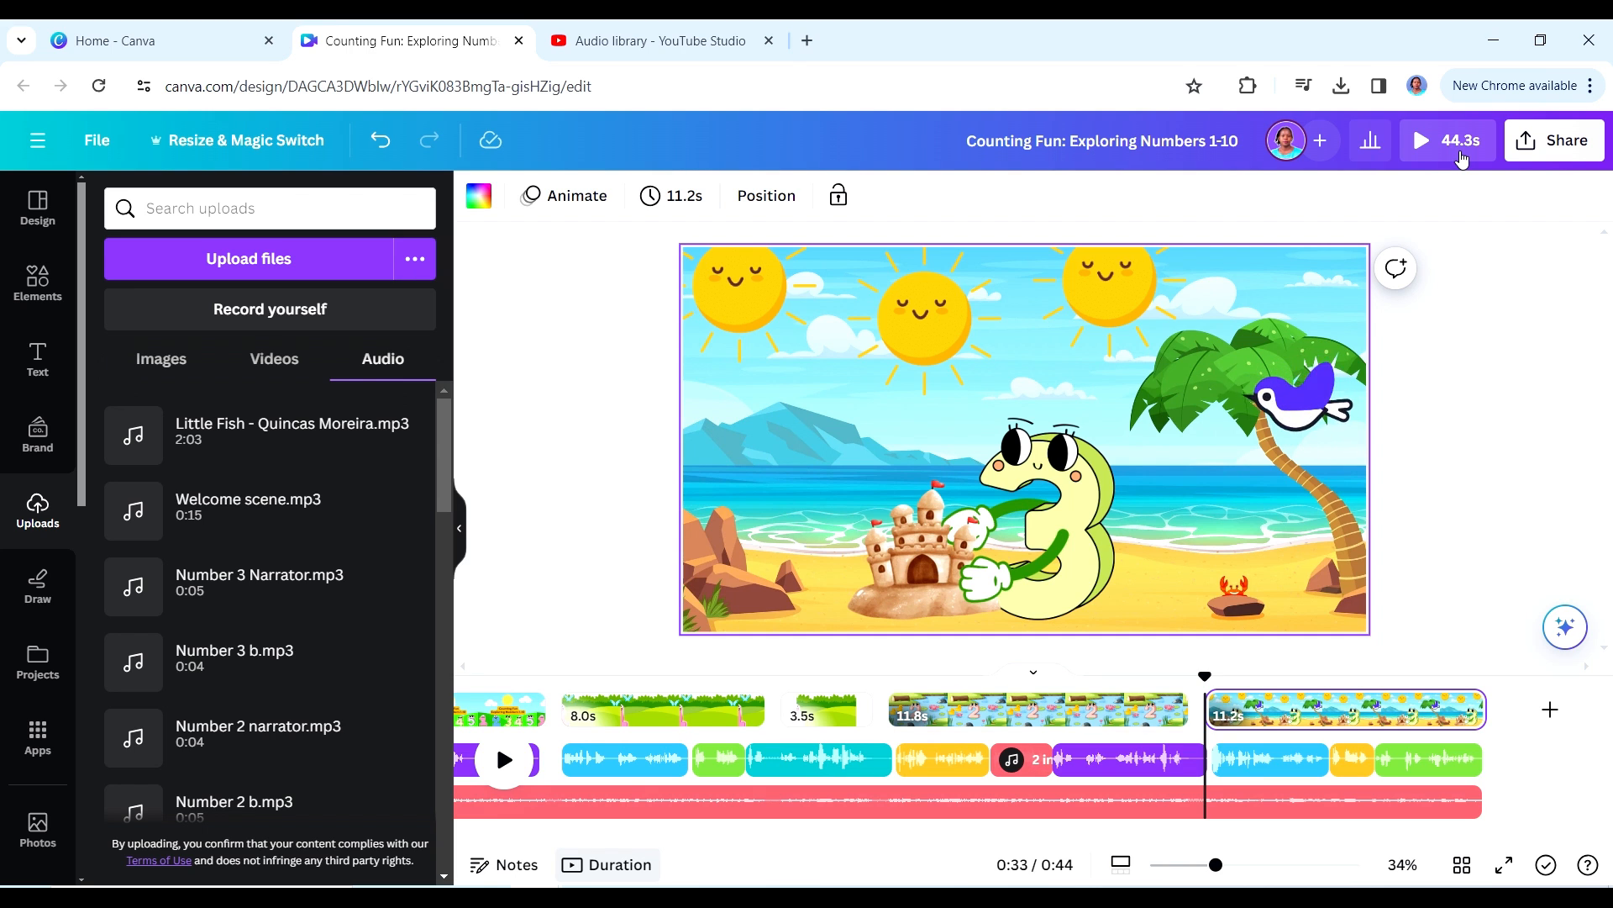
# - Download the Counting Fun Exploring Numbers 1-10 video and play the exported file in Media Player
pyautogui.click(1542, 159)
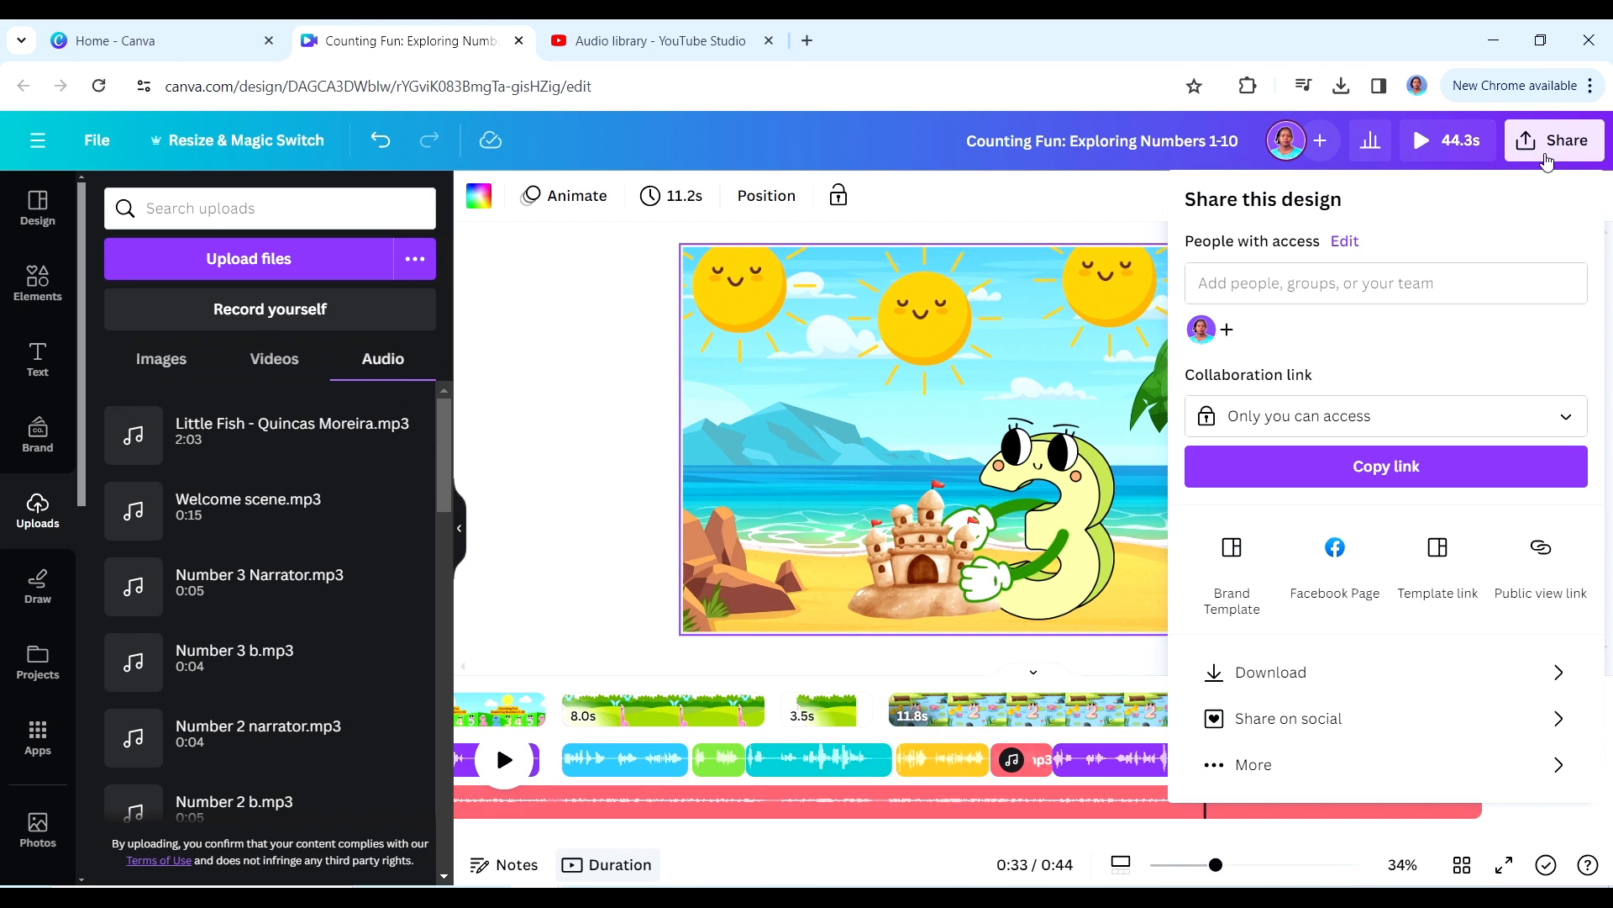
pyautogui.click(1263, 671)
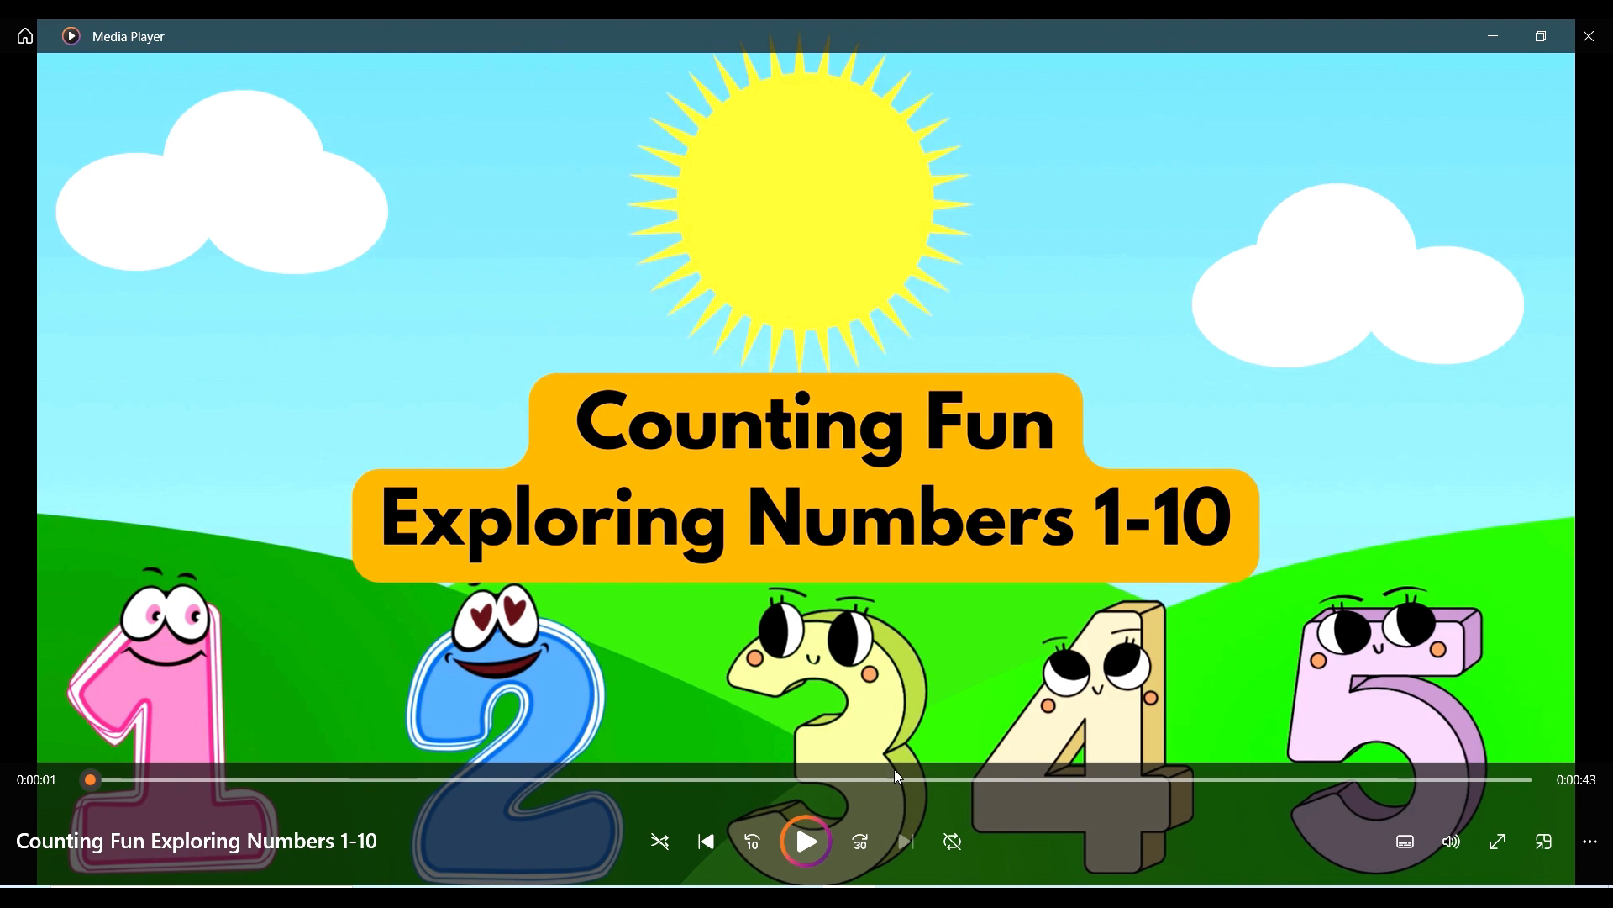
pyautogui.click(822, 836)
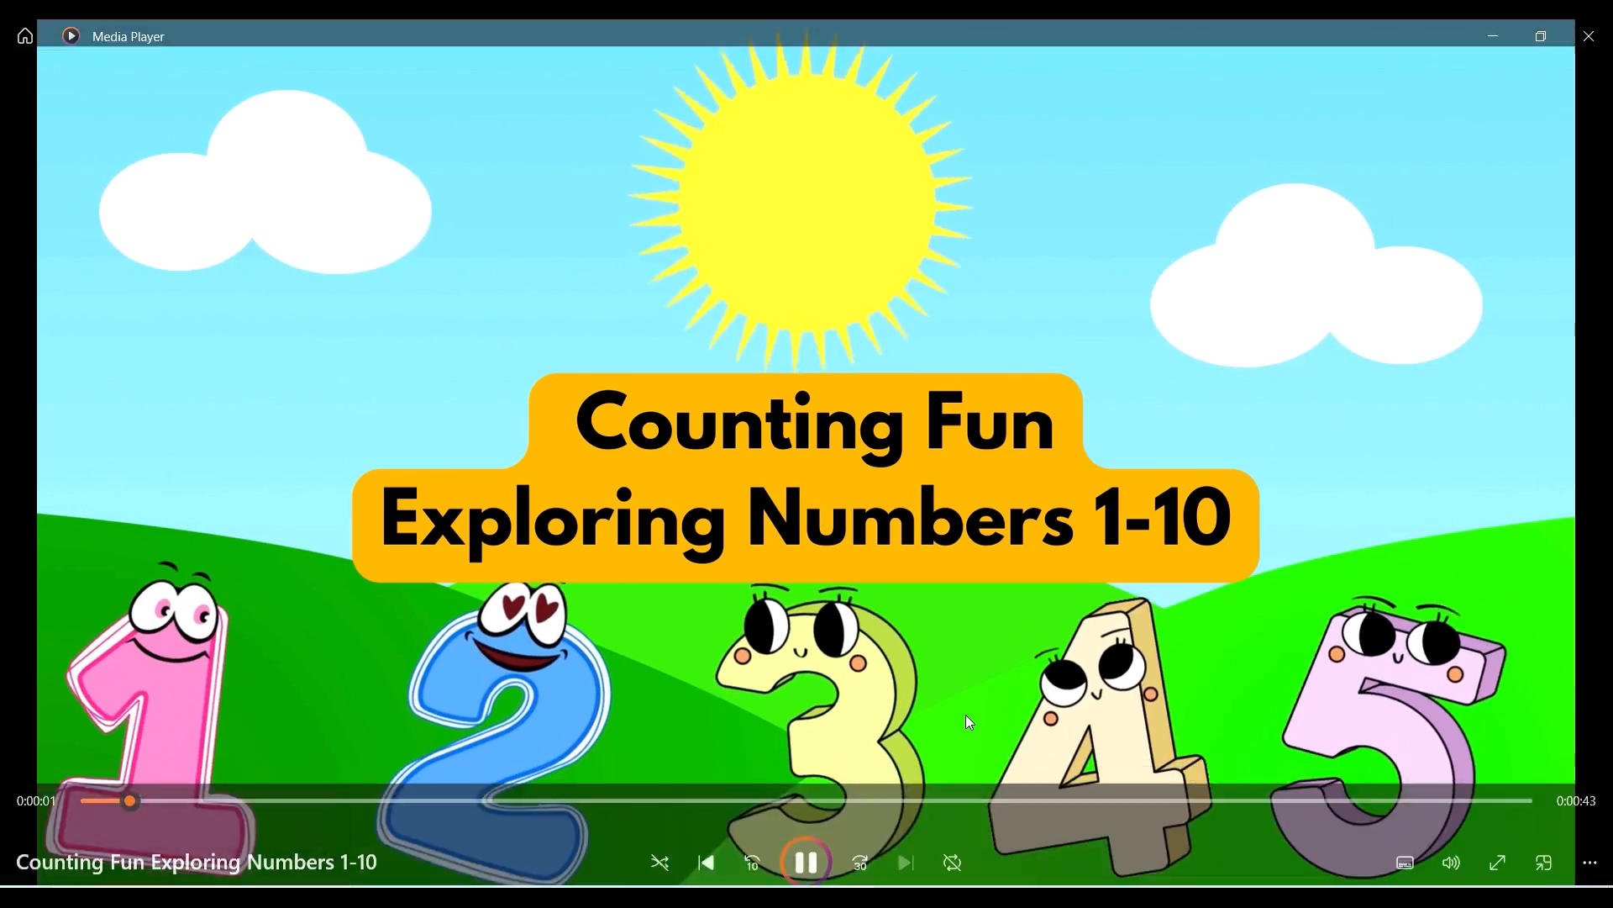